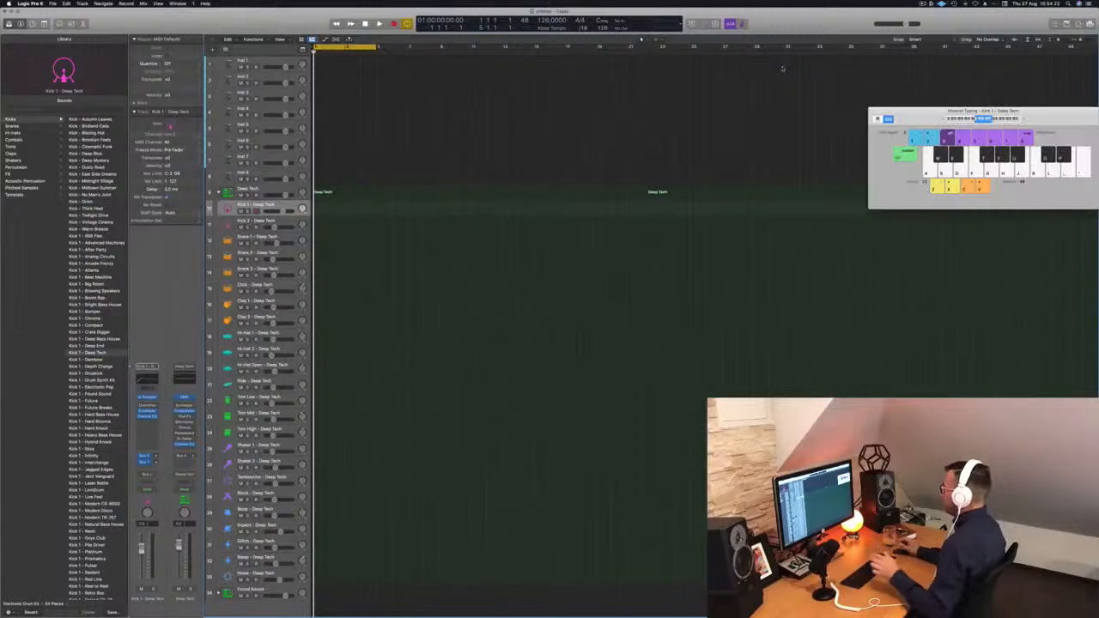
- Move the Musical Typing window aside and record a one-bar kick pattern on the Kick 1 - Deep Tech track
left_click_drag(923, 113, 844, 114)
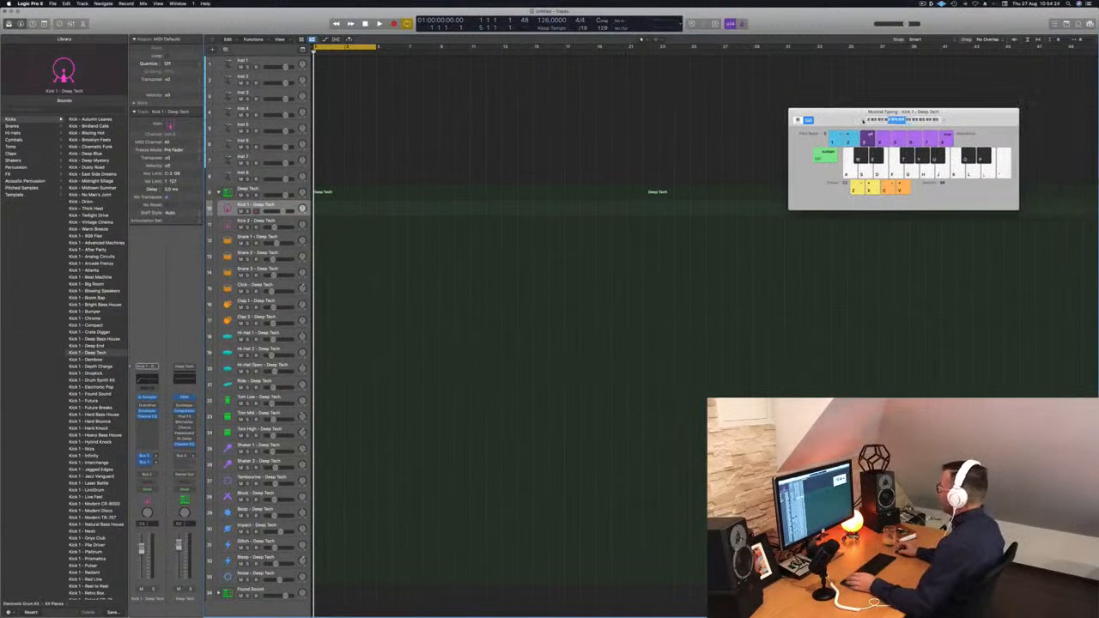
key("a")
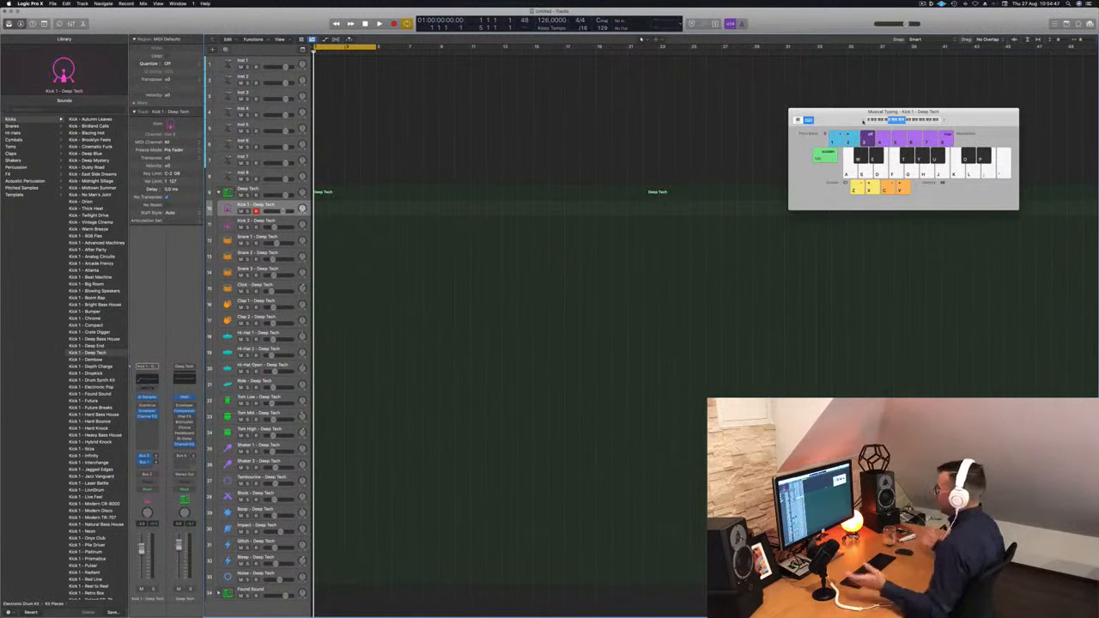
key("a")
key("r")
key("a")
key("a")
key("space")
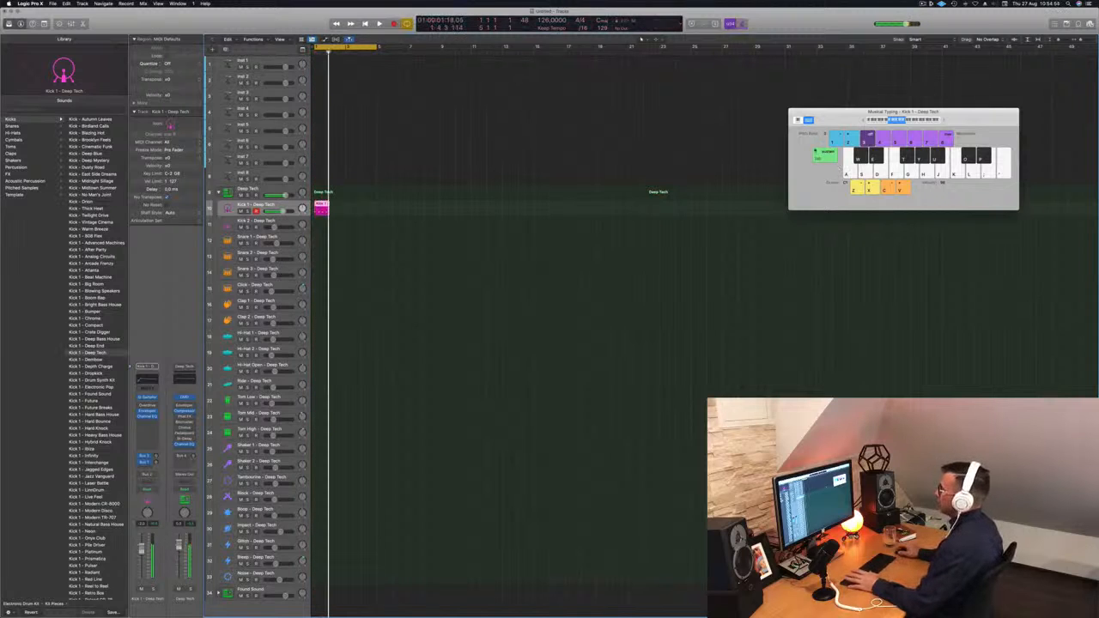
- Open the recorded kick region in the Piano Roll and quantize all its notes to 1/16
key("p")
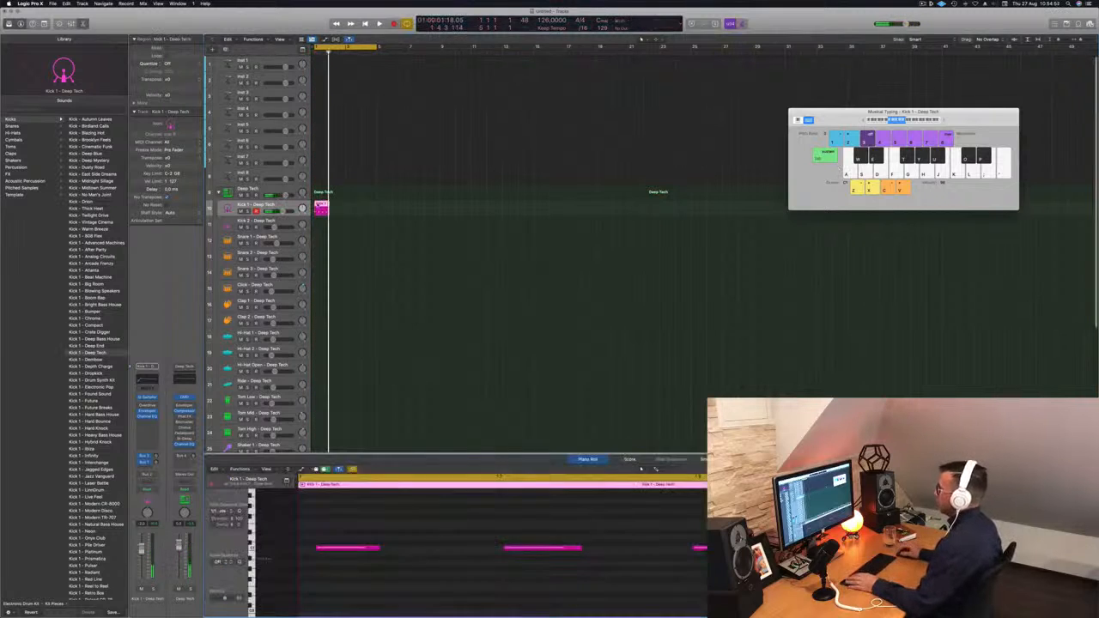
left_click_drag(349, 537, 730, 586)
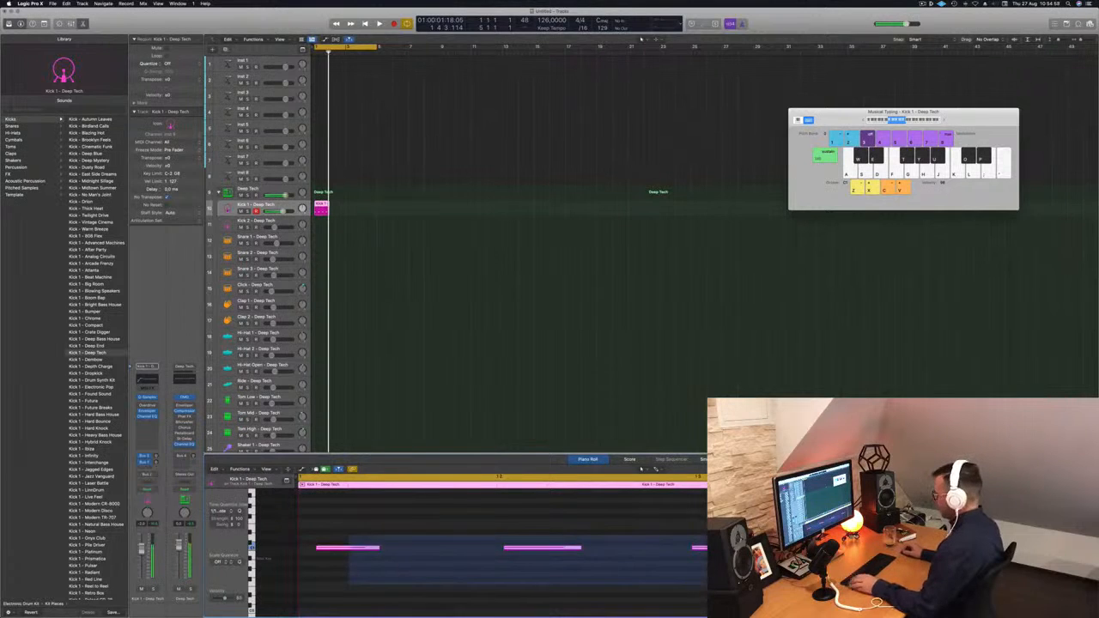
key("q")
left_click(560, 529)
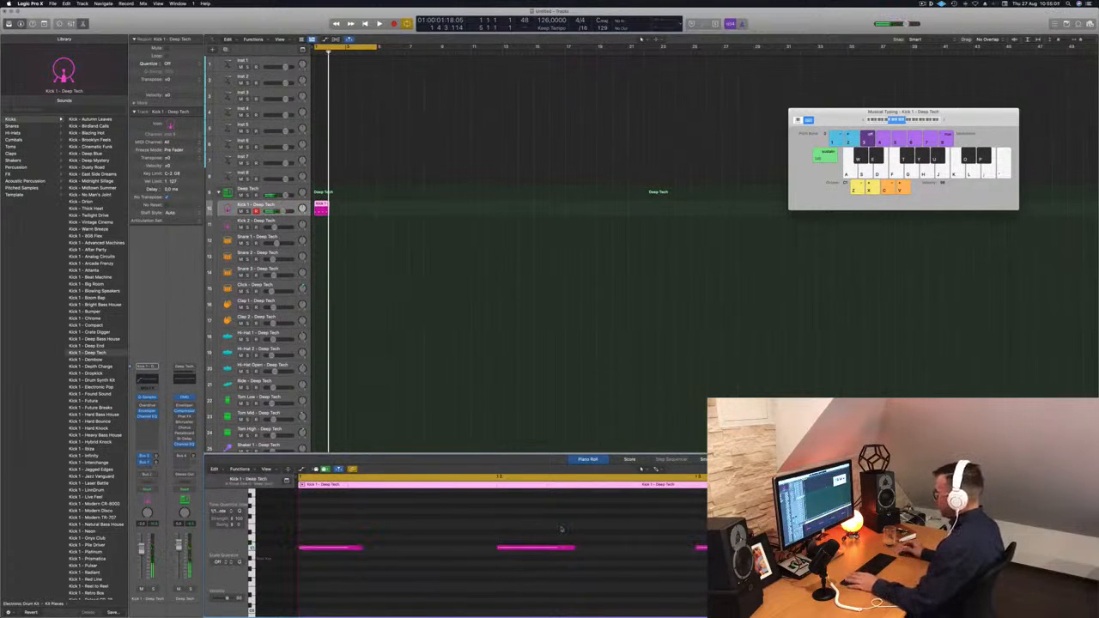
- Transpose all the kick notes down two semitones and play back the region
left_click_drag(349, 526, 710, 599)
key("alt+Down")
key("alt+Down")
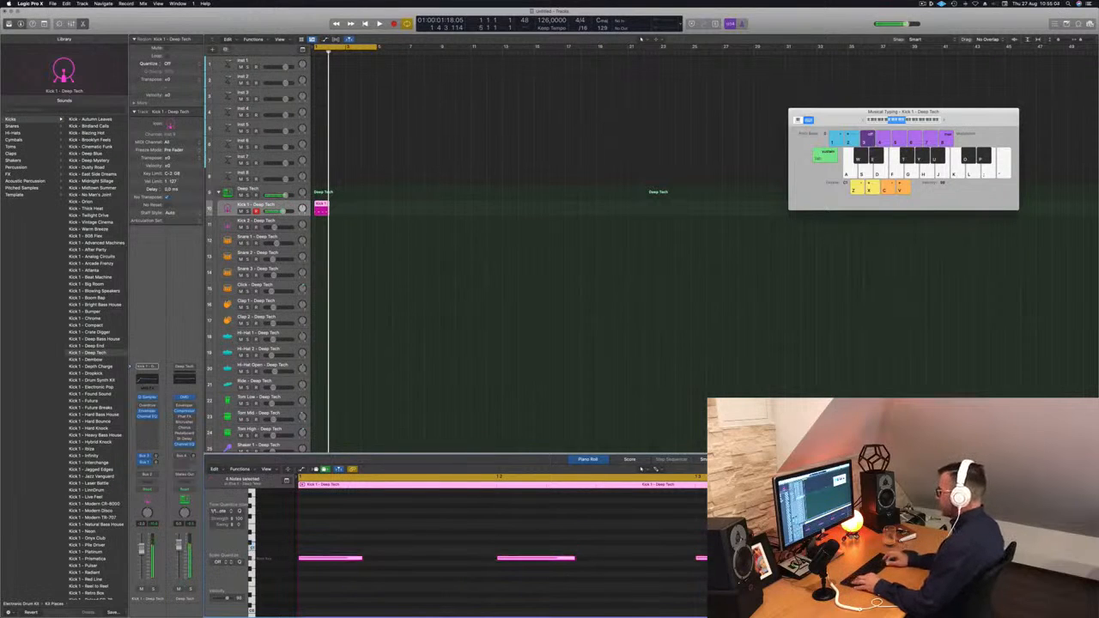
key("space")
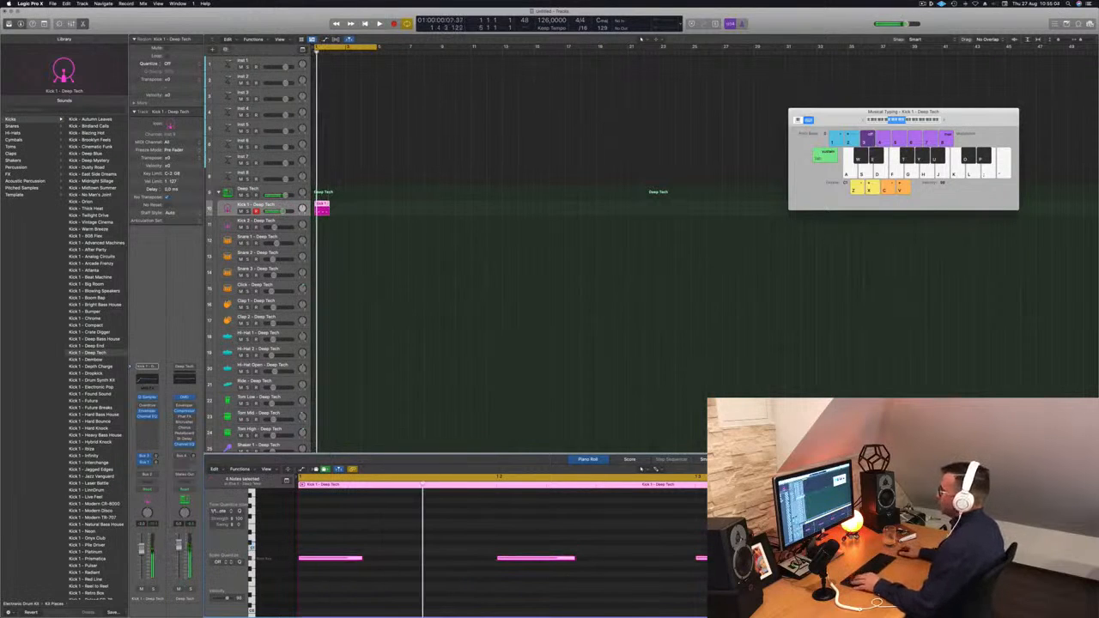
- Repeat the one-bar kick region up to bar 17, extend the cycle range to bar 17 and play it back
left_click_drag(323, 210, 338, 210)
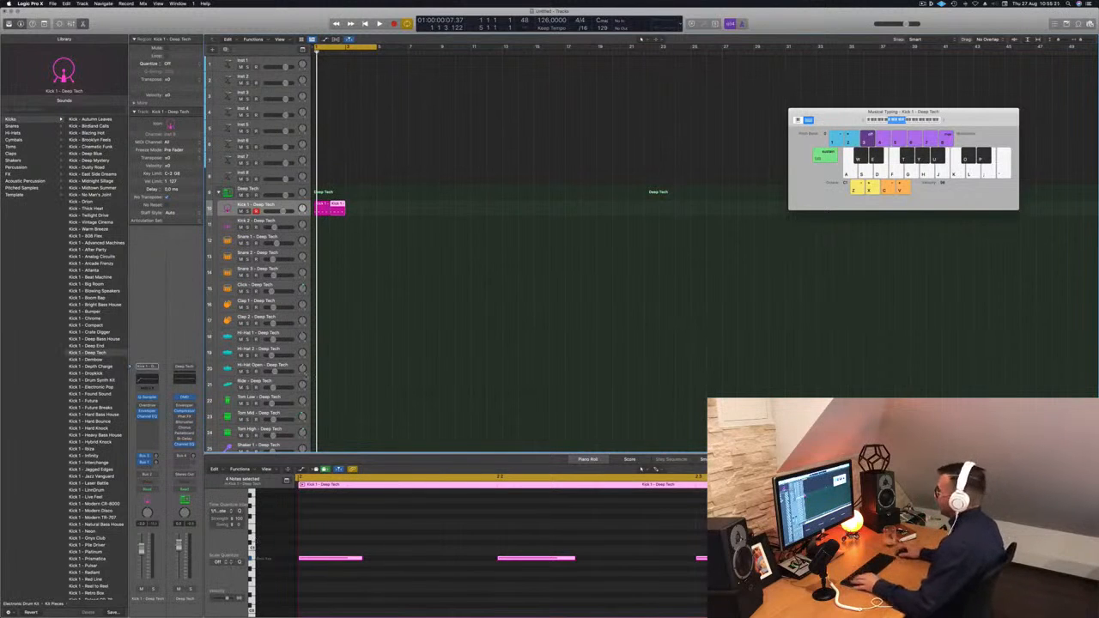
left_click_drag(368, 212, 448, 211)
left_click_drag(378, 45, 565, 57)
left_click(477, 108)
key("space")
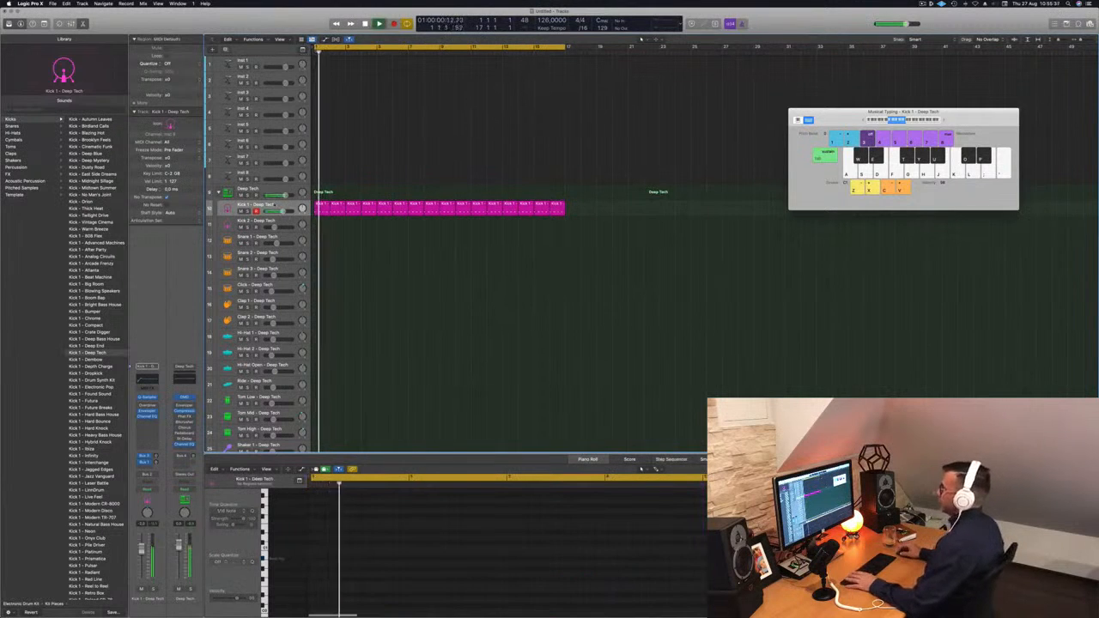
key("super+a")
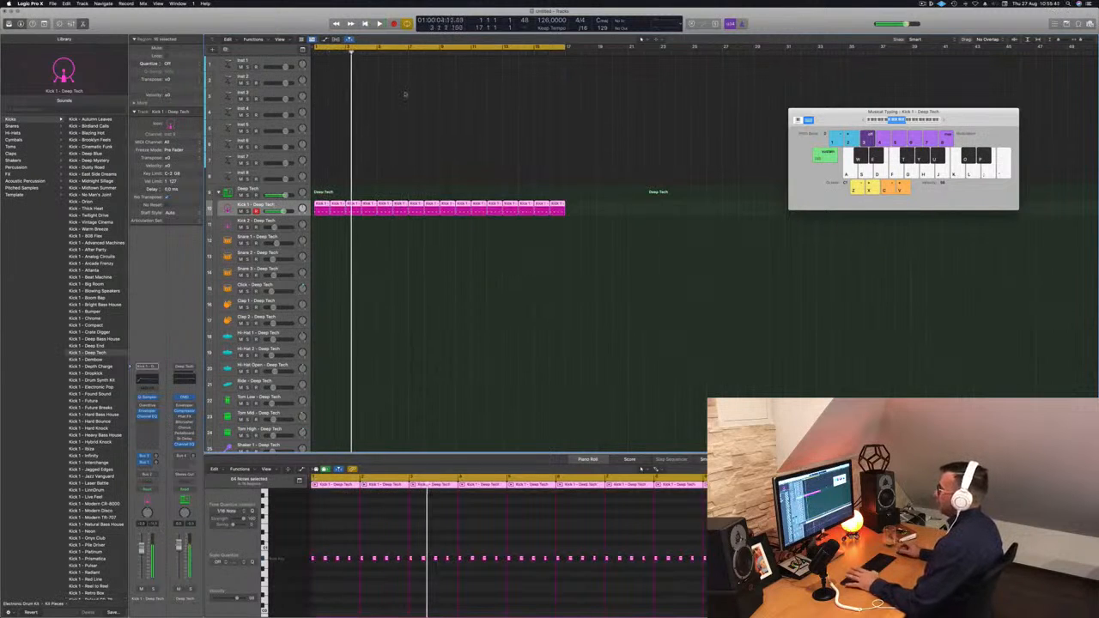
- On the Inst 1 track, open Alchemy and load the 70s Classic Synth Bass preset from the Bass category
left_click(265, 61)
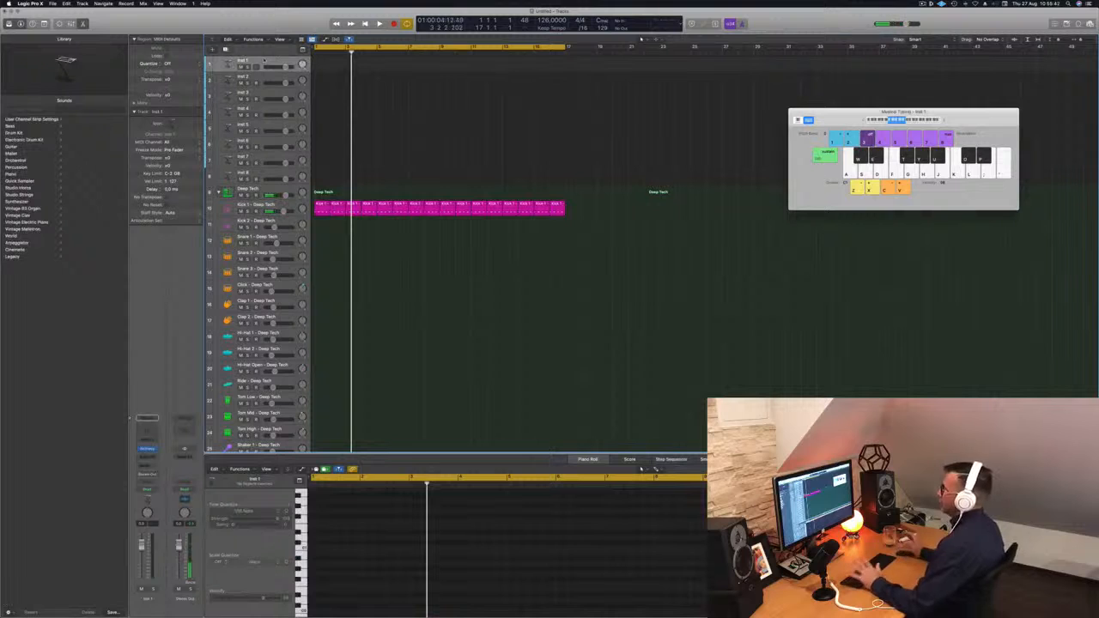
key("space")
key("space")
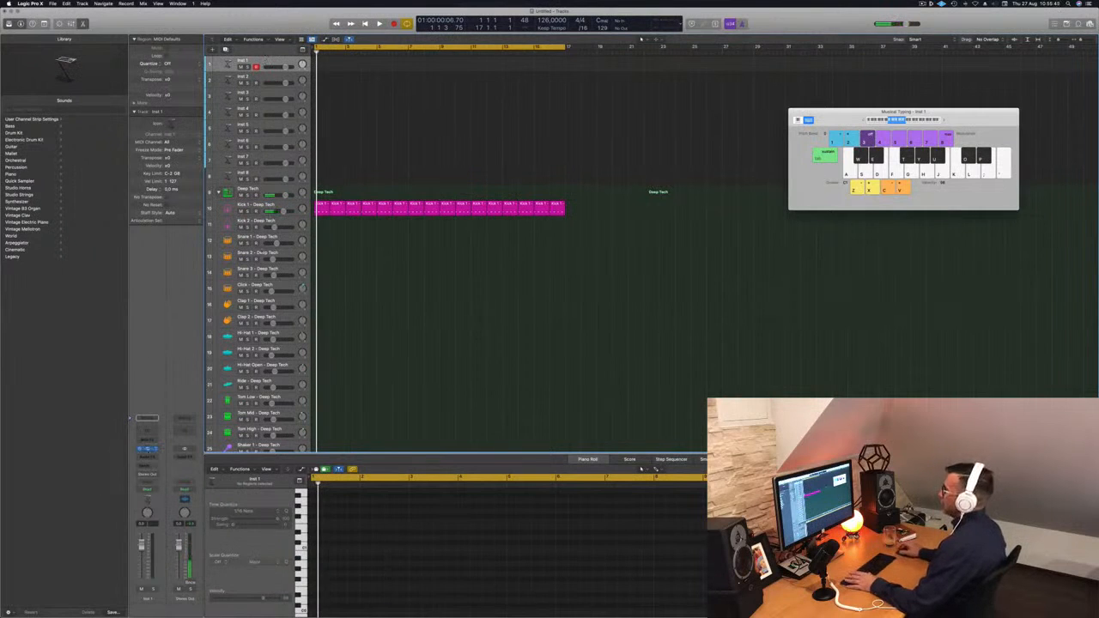
left_click(148, 448)
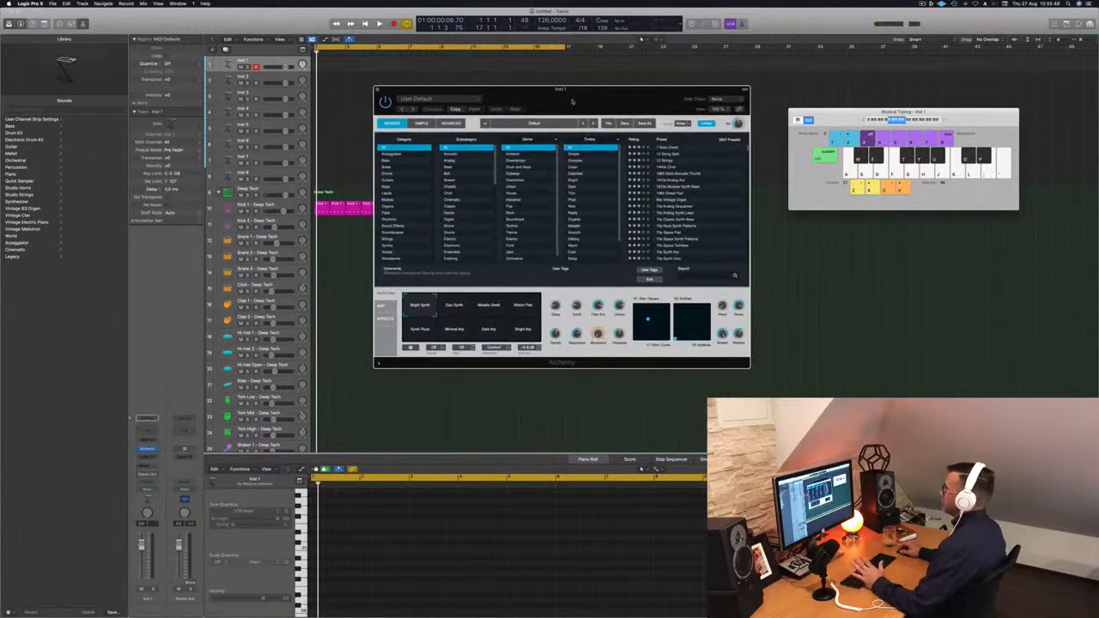
left_click(391, 160)
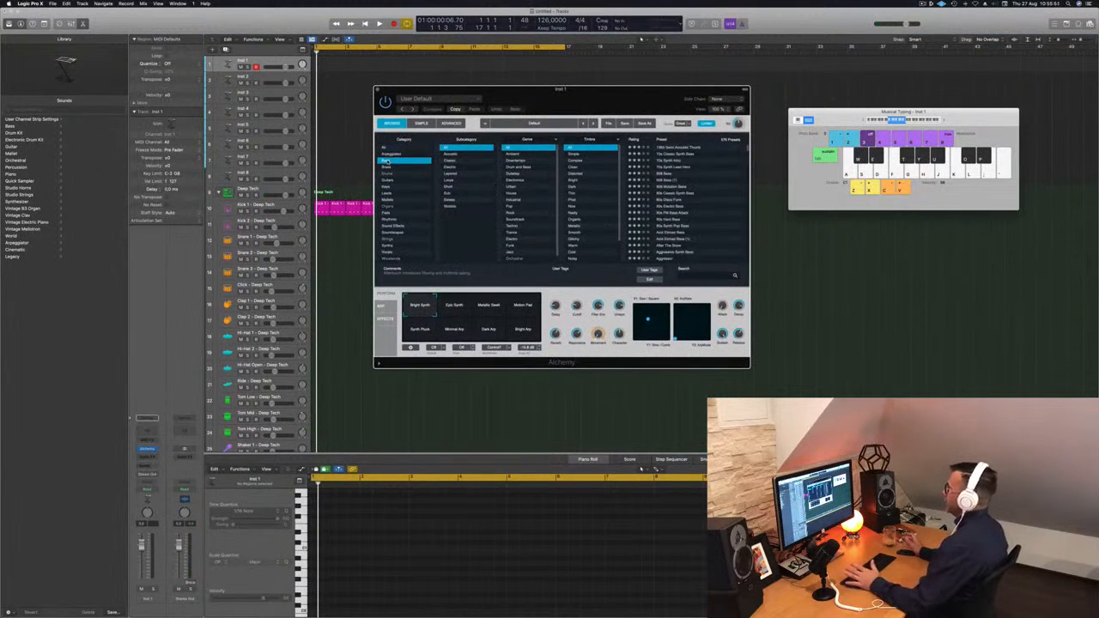
left_click(679, 155)
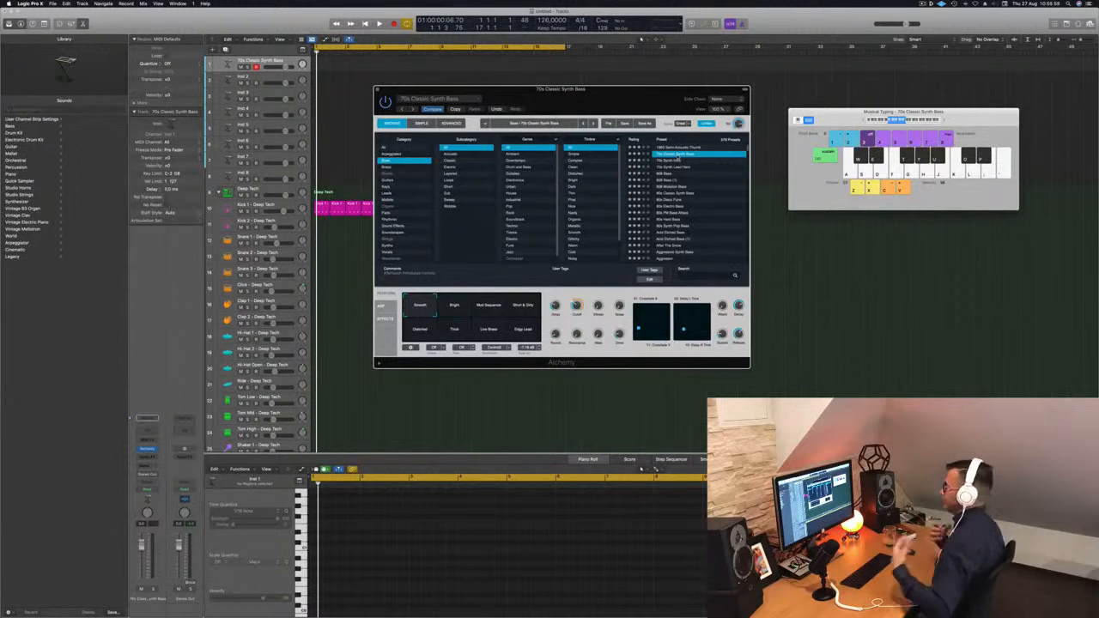
- Reposition the Alchemy window, raise the Musical Typing range by one octave and audition the bass sound
left_click_drag(627, 94, 696, 105)
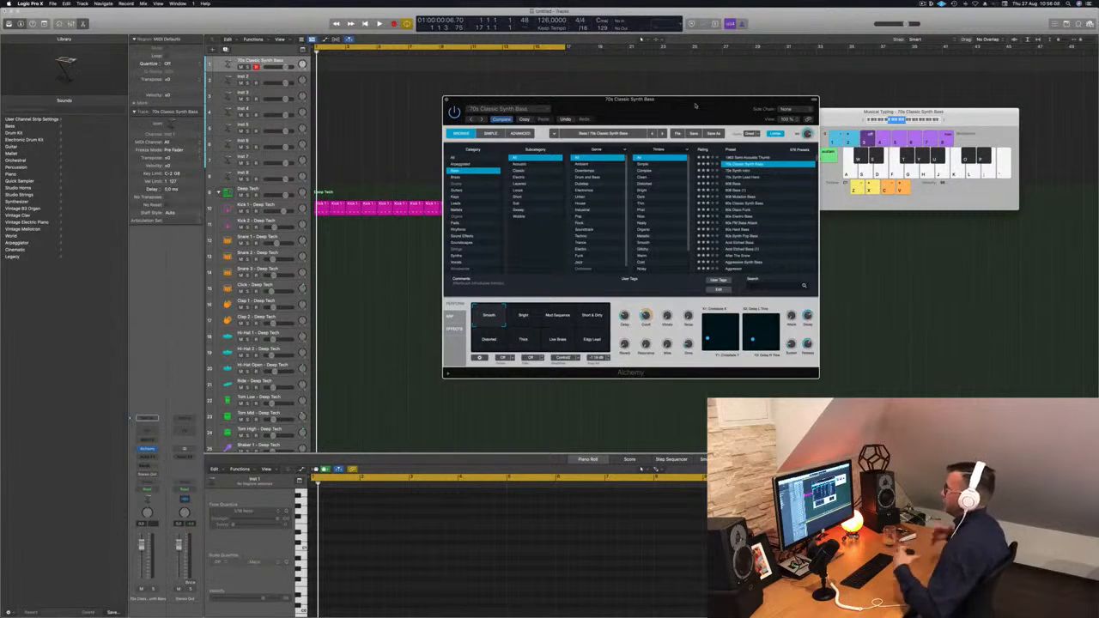
left_click_drag(725, 110, 722, 109)
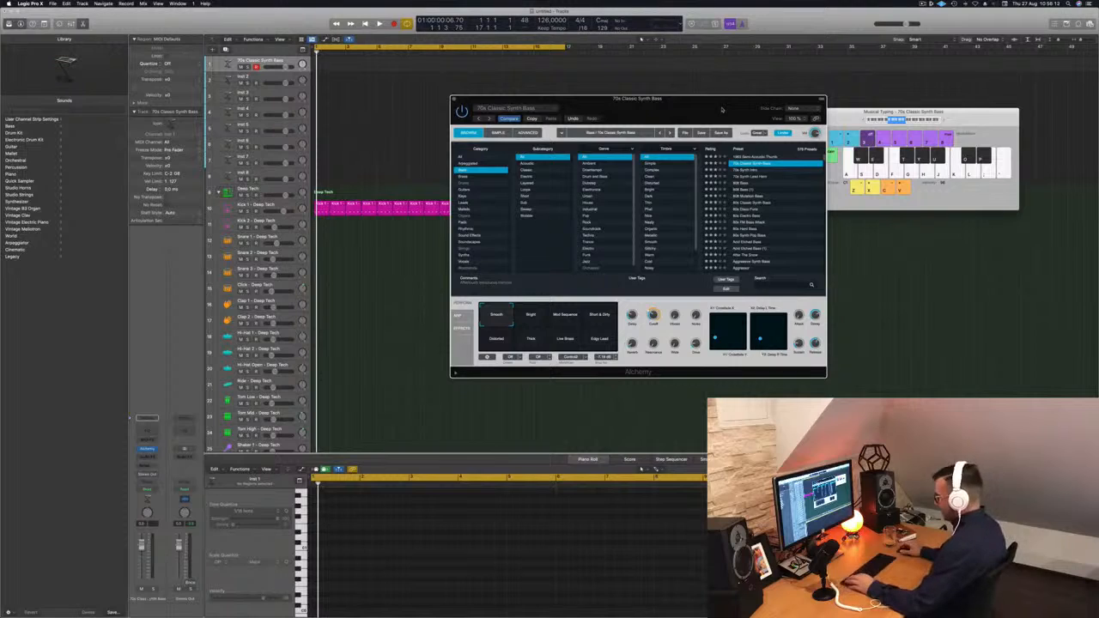
key("a")
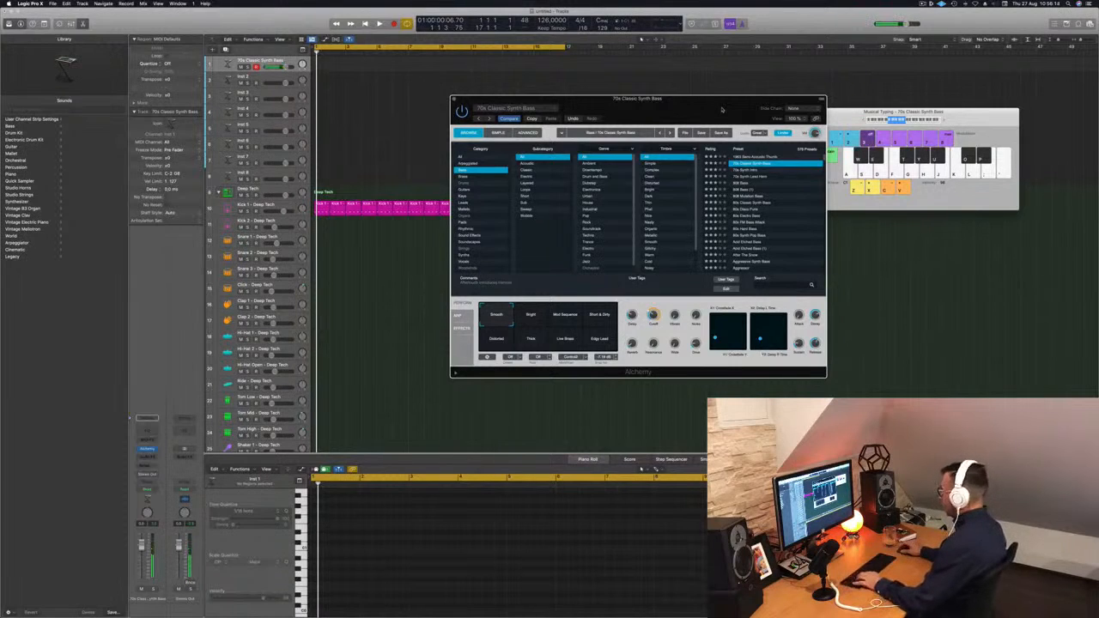
left_click(944, 119)
key("a")
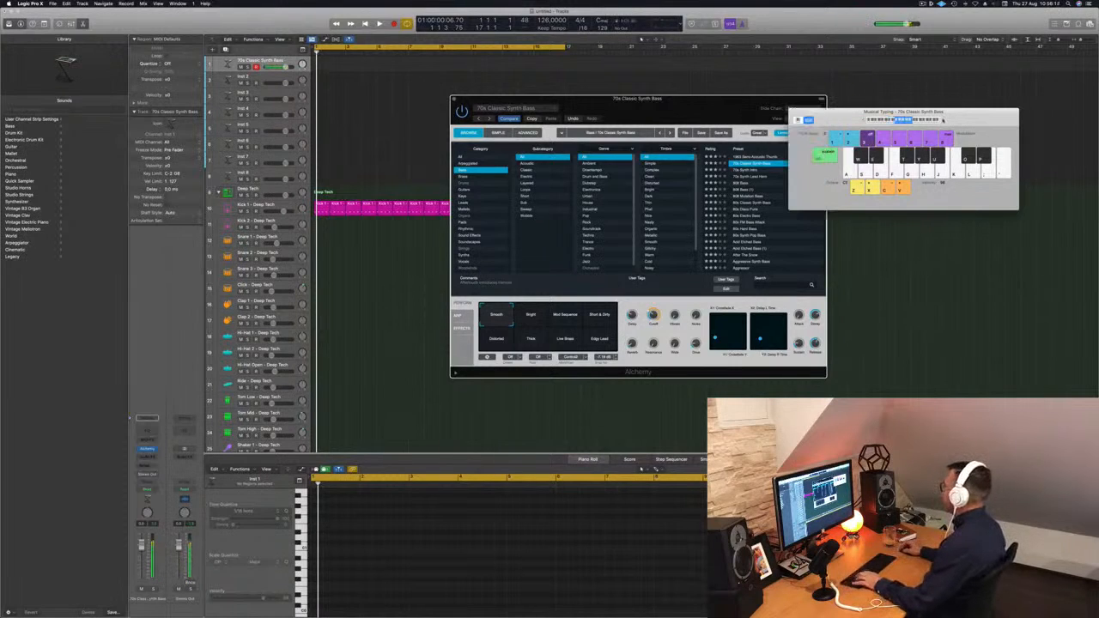
left_click_drag(686, 100, 761, 115)
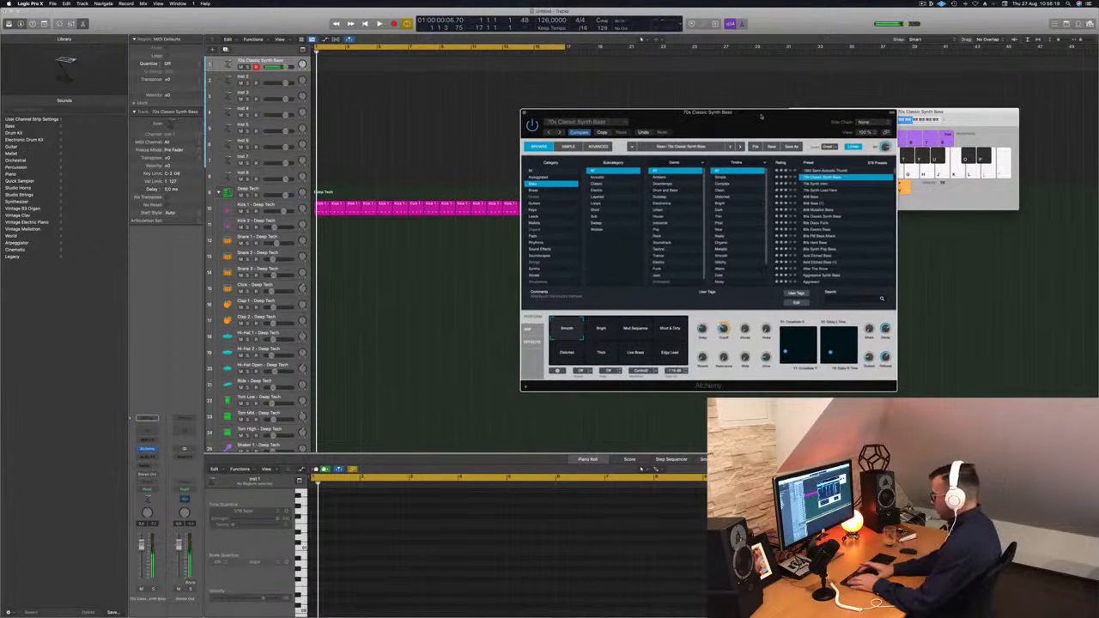
- Record a one-bar repeated-note bass pattern on the 70s Classic Synth Bass track over the kick
key("r")
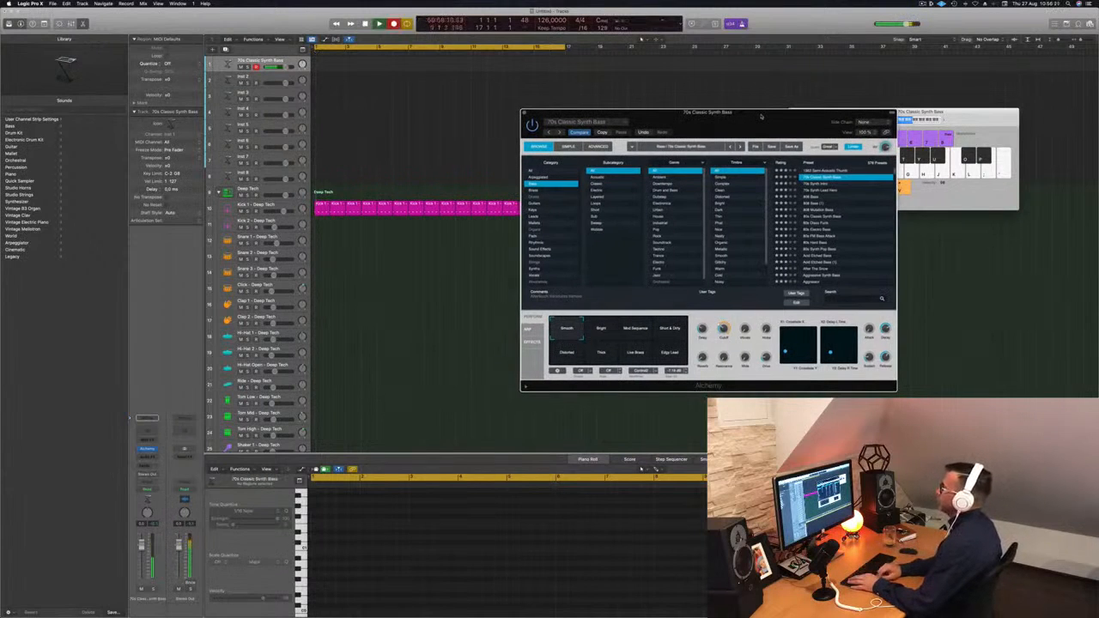
key("a")
key("a")
key("a")
key("a")
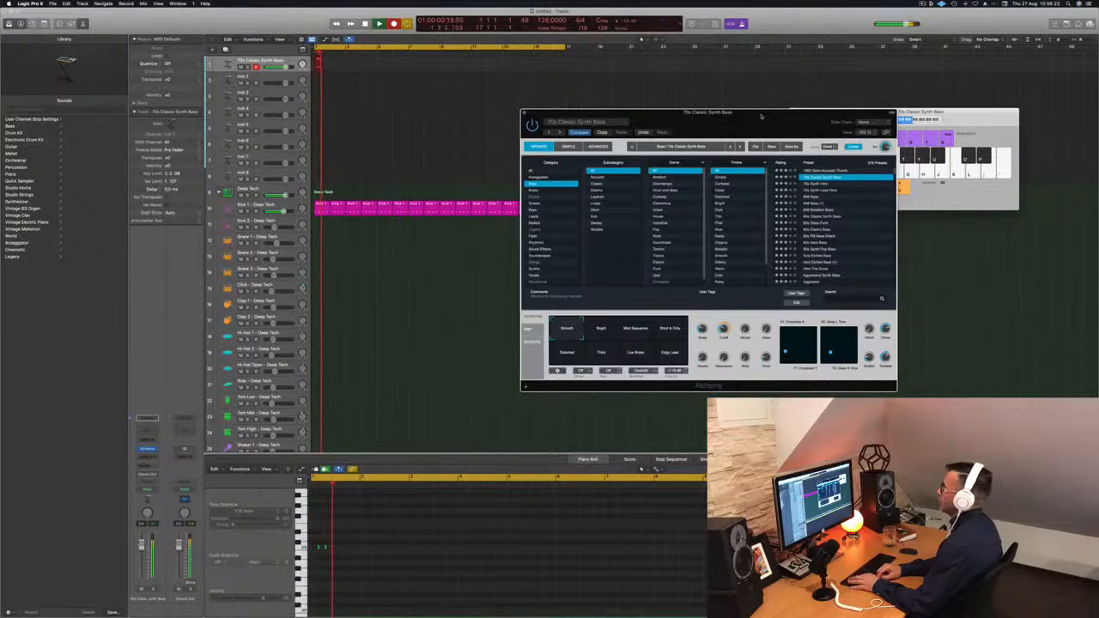
key("space")
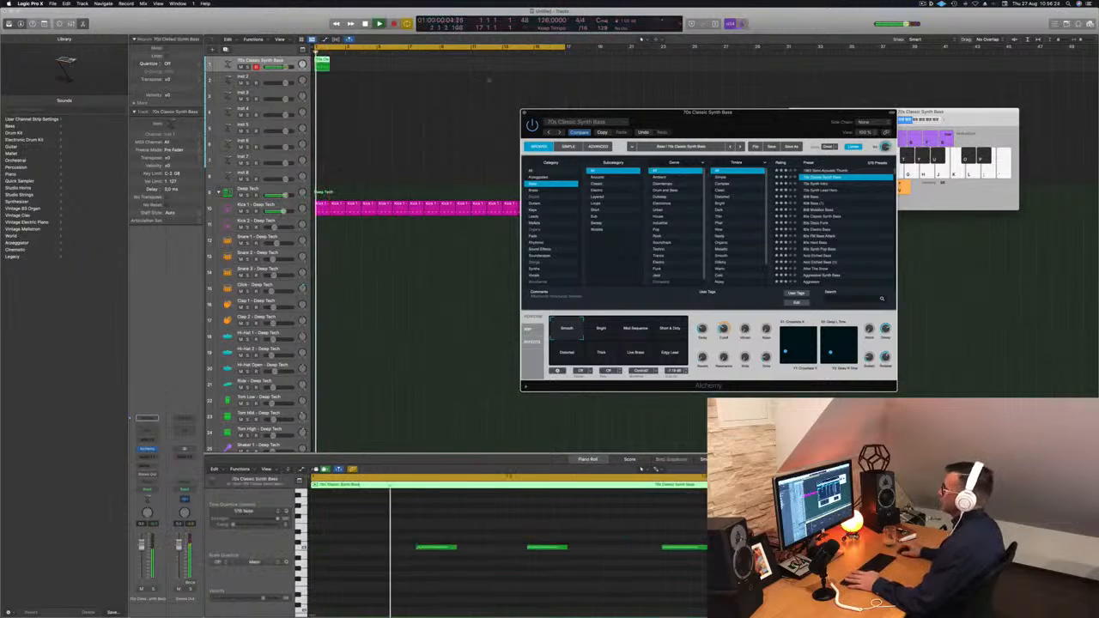
- Select all the recorded bass notes in the Piano Roll and quantize them to 1/16 notes
scroll(427, 574, "down", 3)
left_click_drag(368, 520, 484, 580)
key("super+a")
key("q")
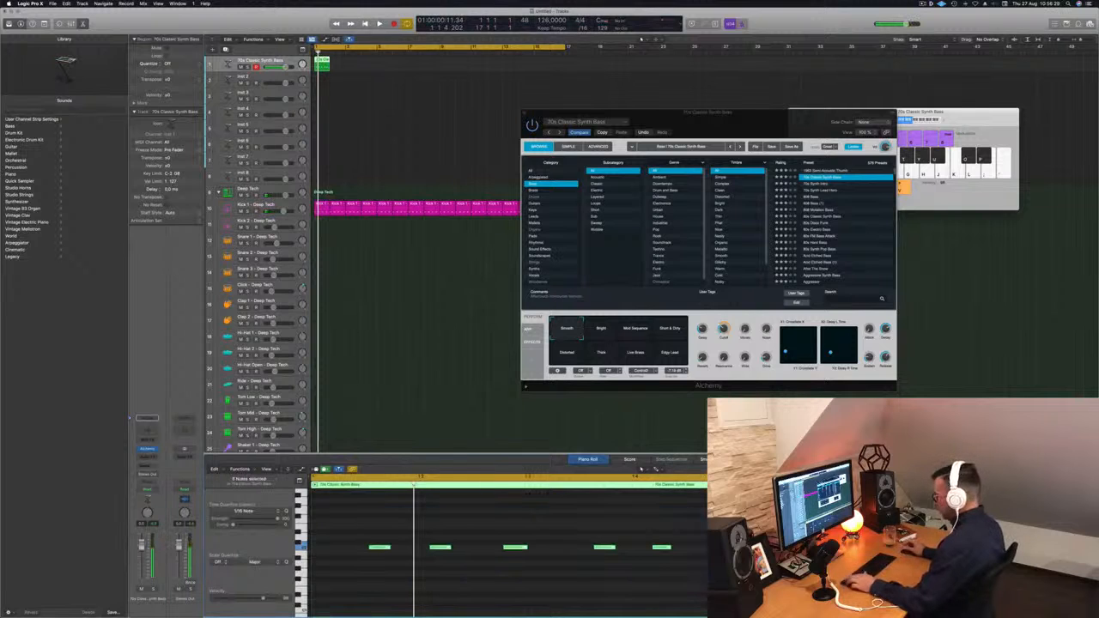
key("space")
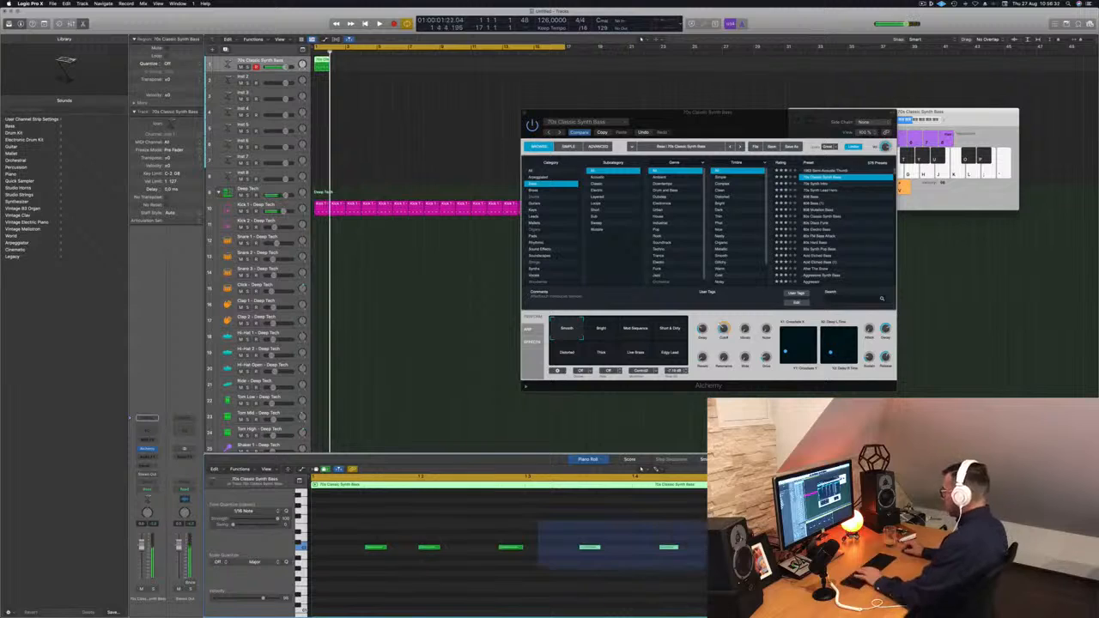
- Replace the notes in the second half of the bass bar with a copy of its first three notes, checking by playback
key("Delete")
mouse_move(581, 532)
left_mouse_down()
mouse_move(343, 571)
mouse_move(472, 549)
mouse_move(585, 550)
left_mouse_up()
key("space")
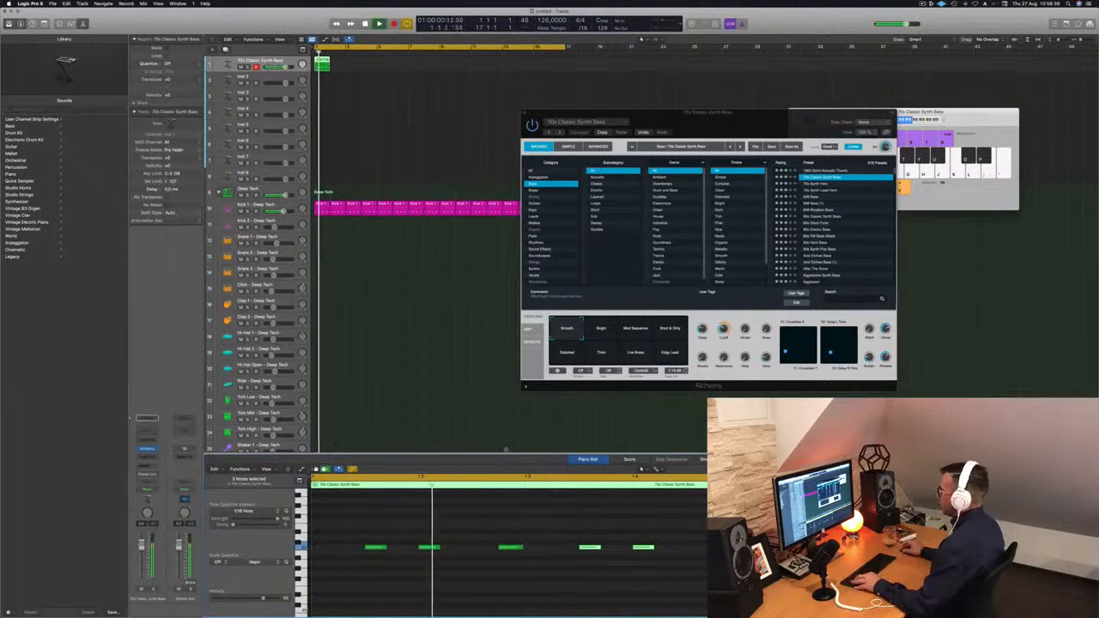
key("space")
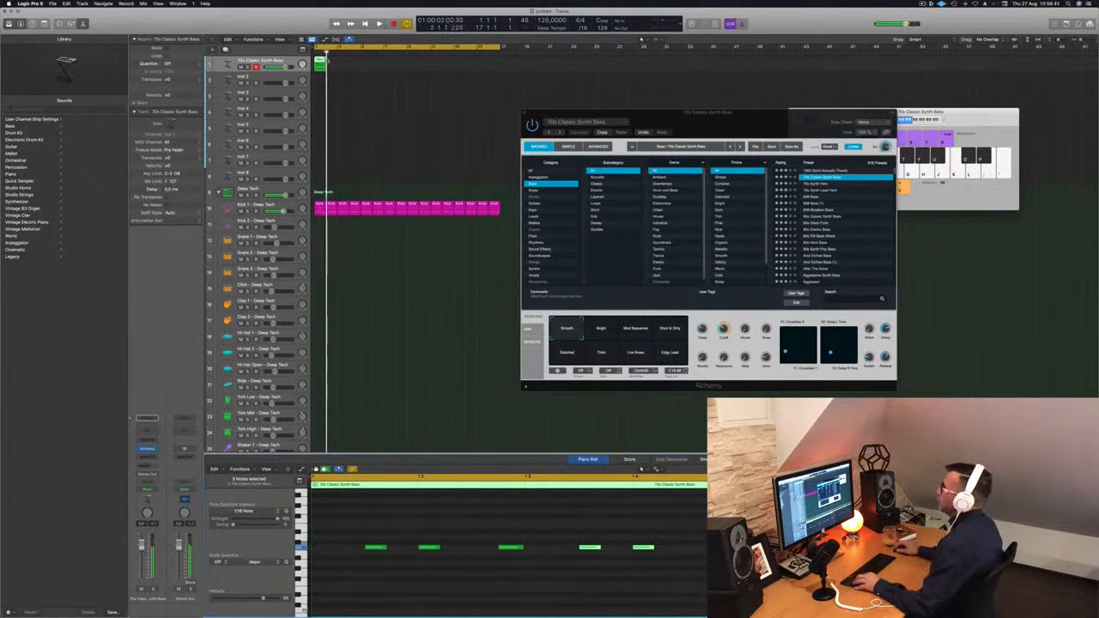
- Duplicate the one-bar bass region repeatedly along its track up to bar 17, matching the kick regions
left_click_drag(320, 65, 410, 66)
left_click(321, 65, "shift")
left_click(332, 65, "shift")
left_click(320, 65, "shift")
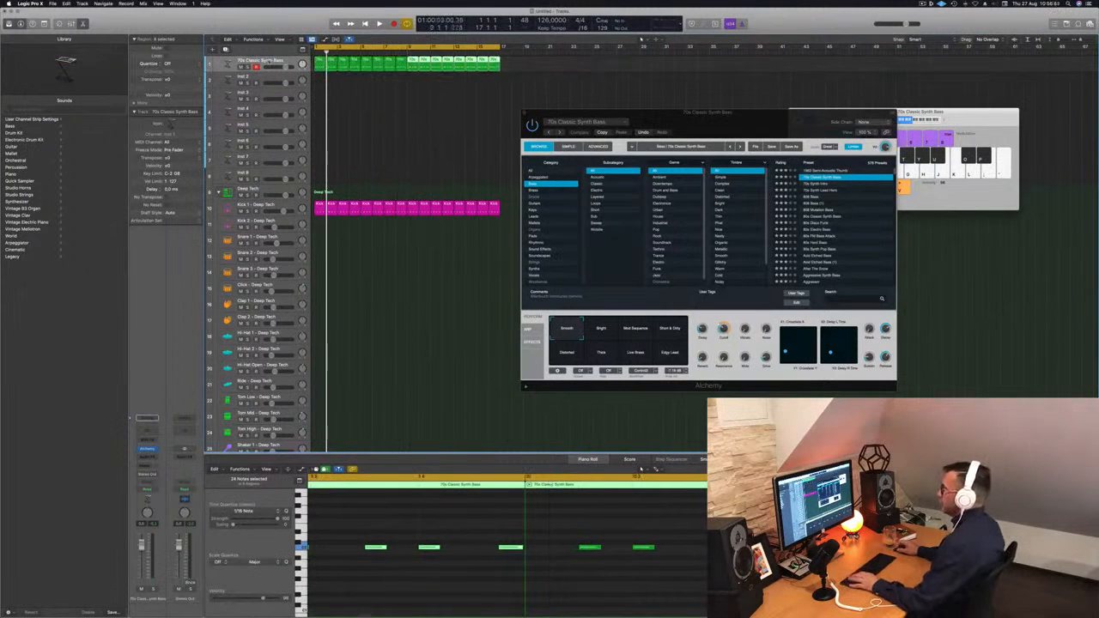
- Play the kick and bass loop from the start and turn down Alchemy's Cutoff, moving its window aside
key("space")
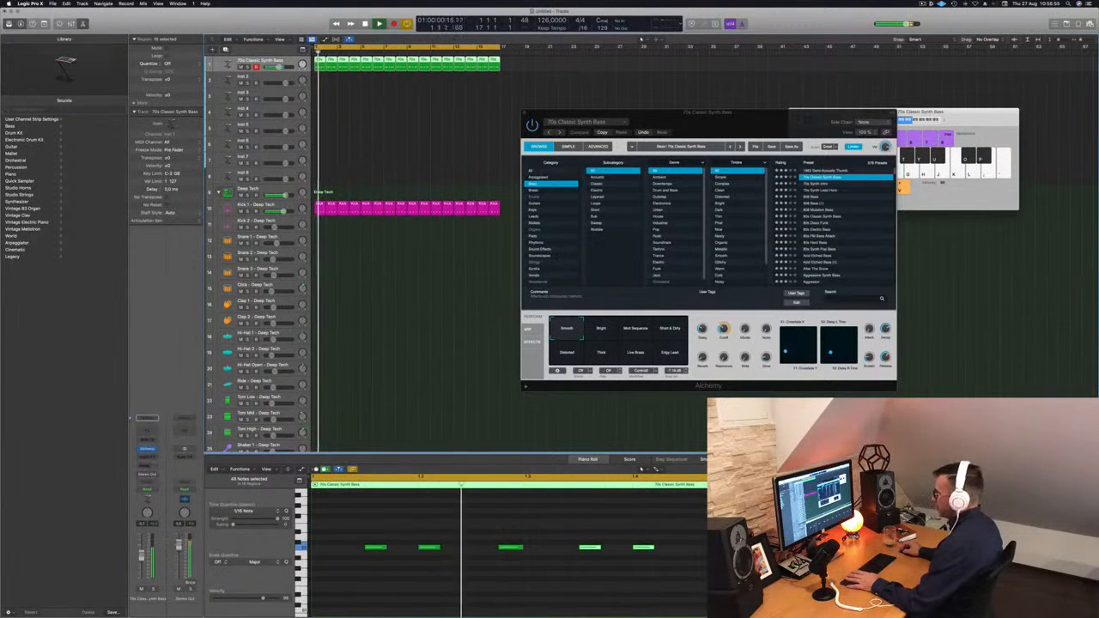
key("Return")
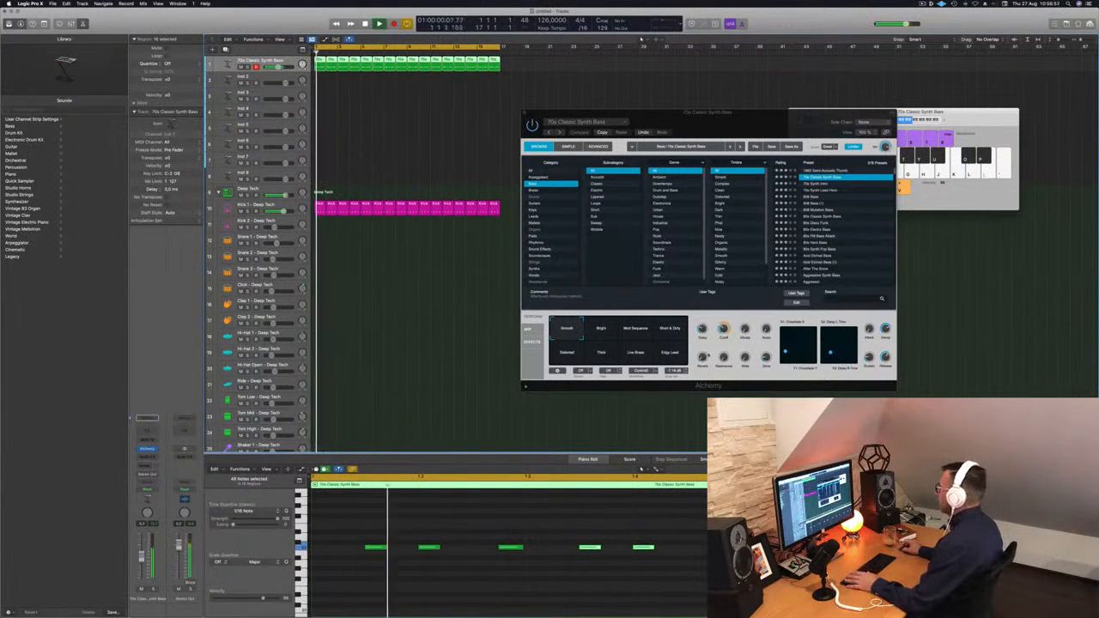
left_click_drag(724, 330, 723, 341)
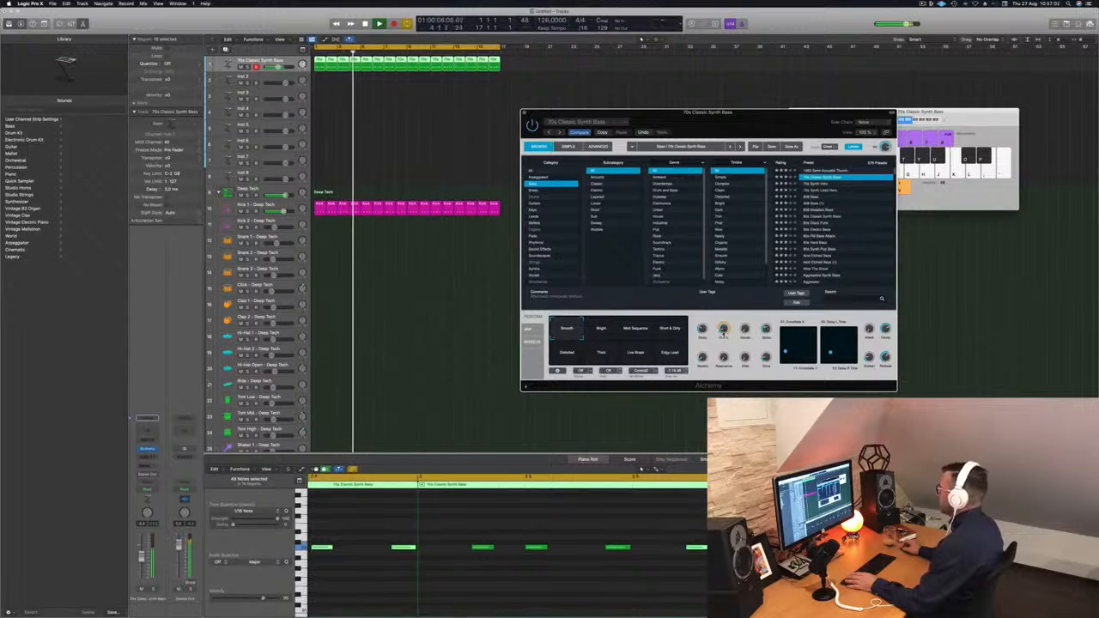
left_click_drag(736, 123, 683, 121)
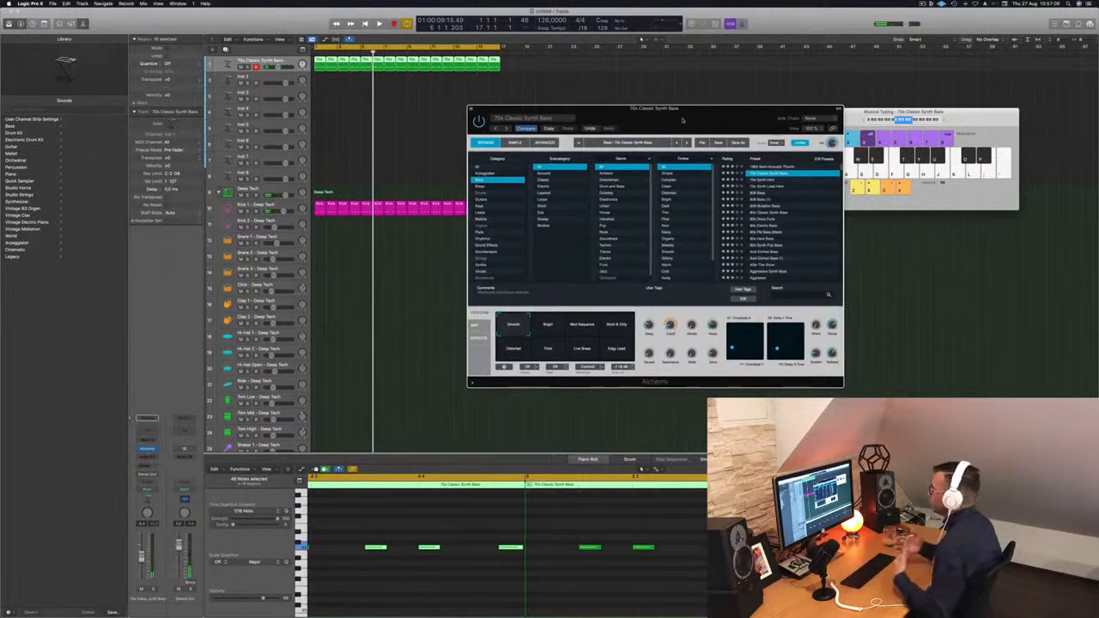
key("Return")
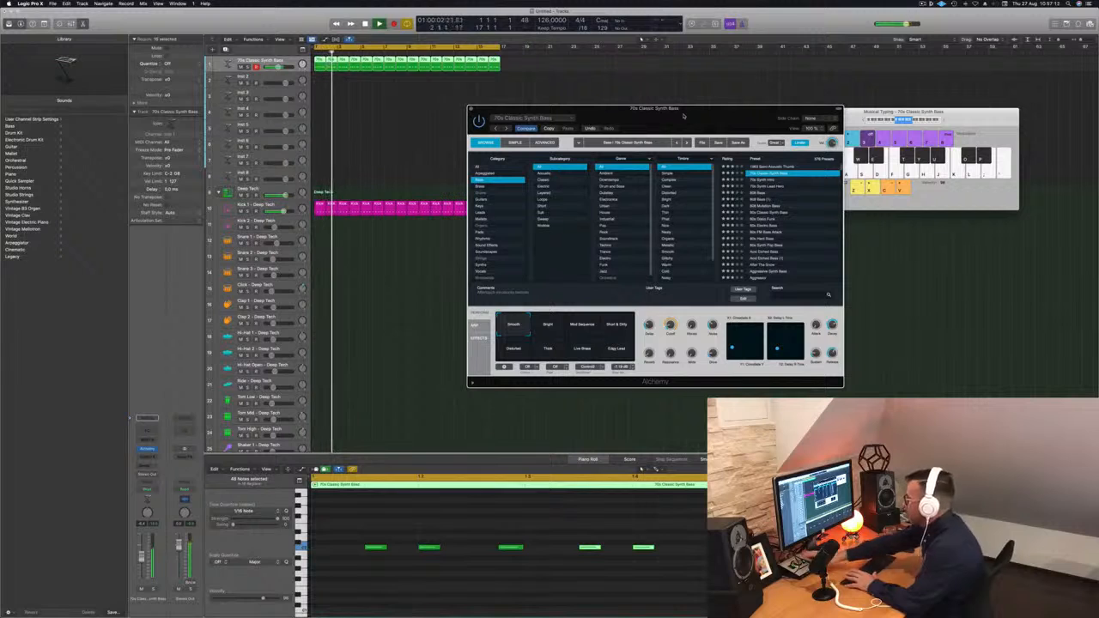
left_click_drag(684, 116, 710, 116)
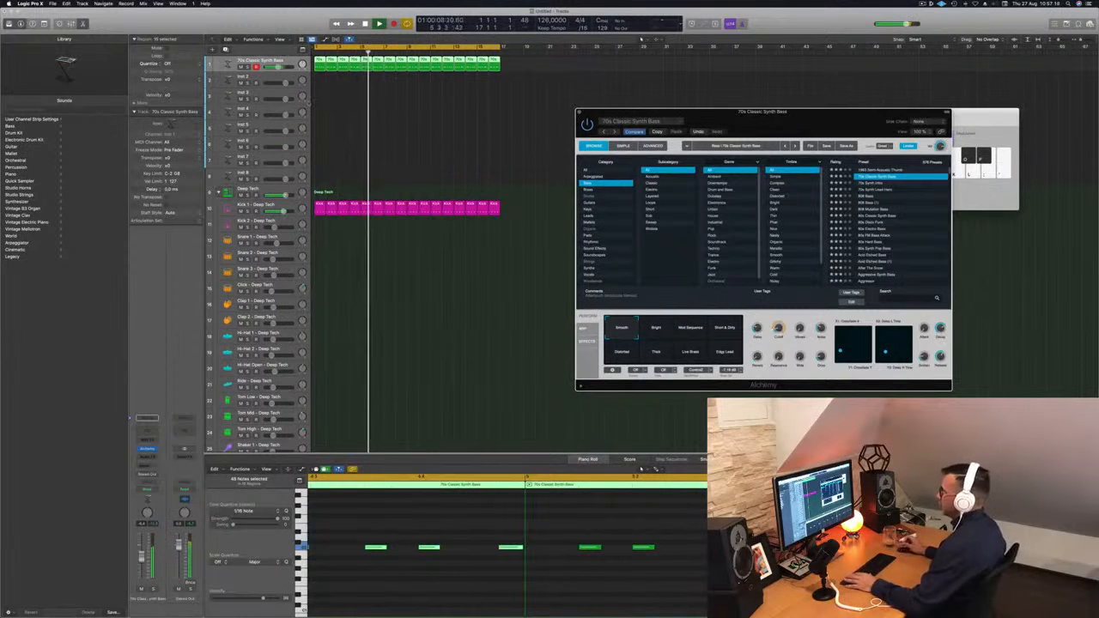
- Stop playback and copy the first one-bar kick region onto the Snare 1 track at bar 1
left_click(316, 104)
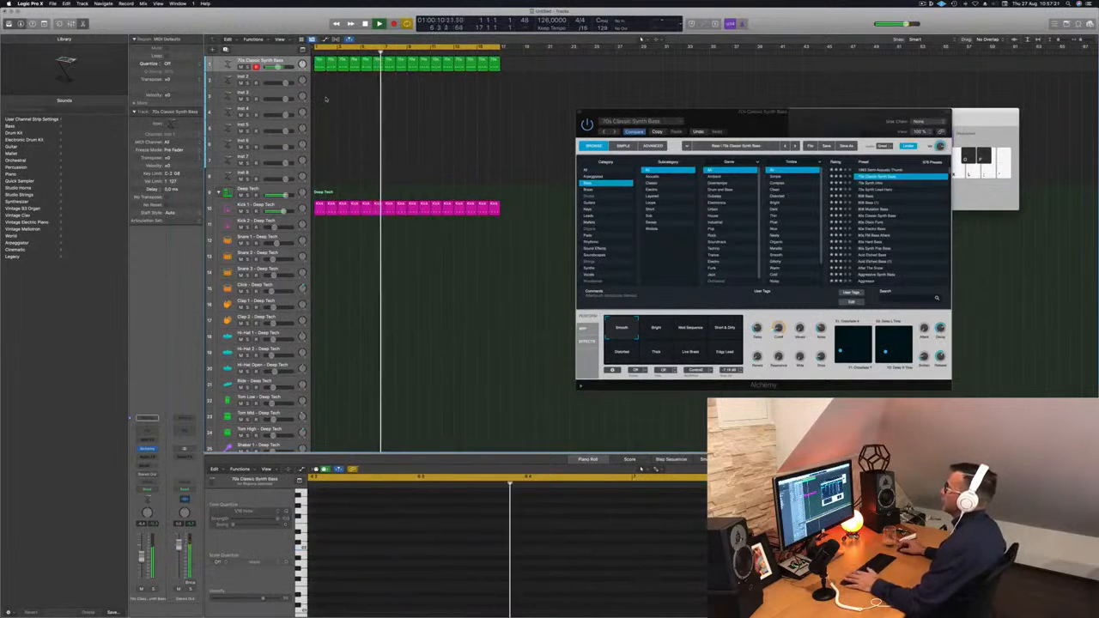
left_click(289, 63)
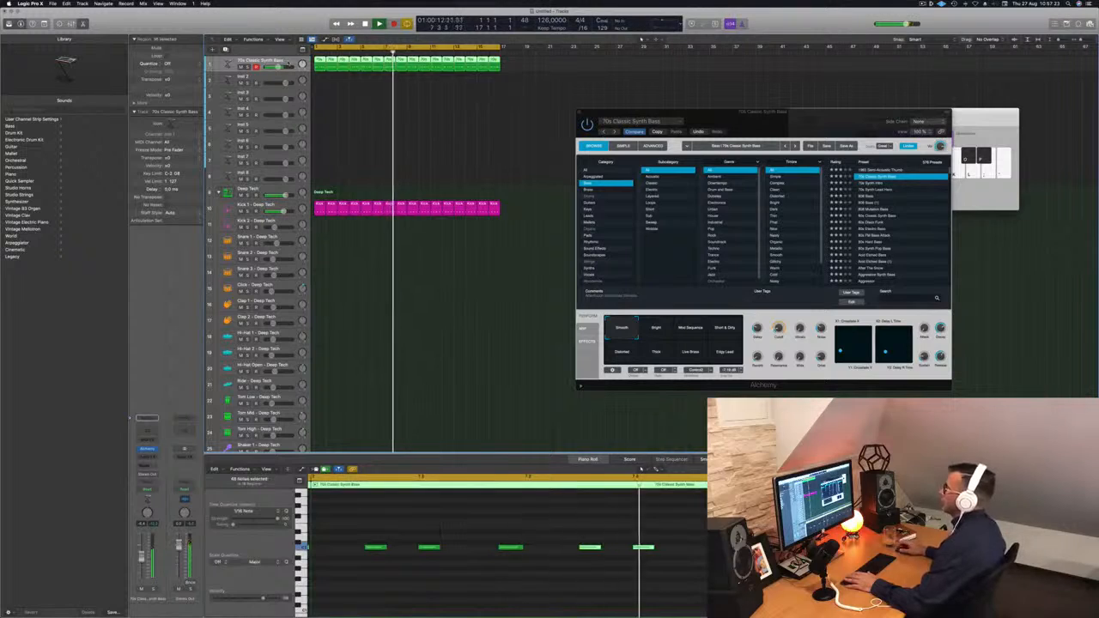
key("space")
left_click(329, 324)
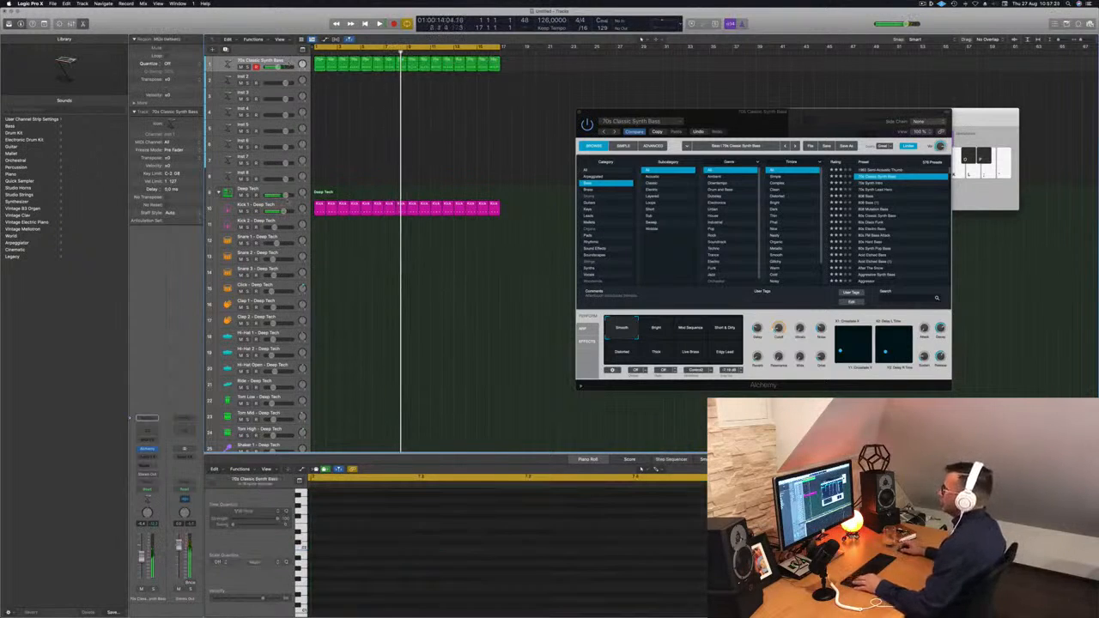
left_click(316, 207)
left_click_drag(316, 207, 319, 240)
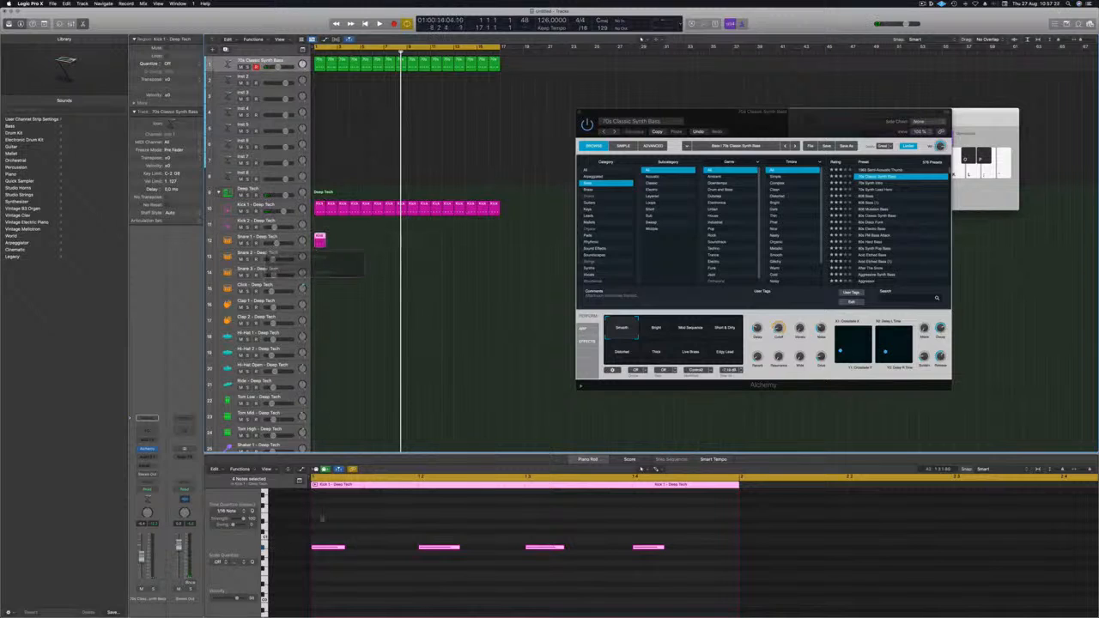
- Select all four notes of the region copied to Snare 1 and transpose them up an octave to trigger the snare
left_click_drag(336, 534, 653, 564)
scroll(584, 576, "up", 5)
scroll(566, 584, "down", 4)
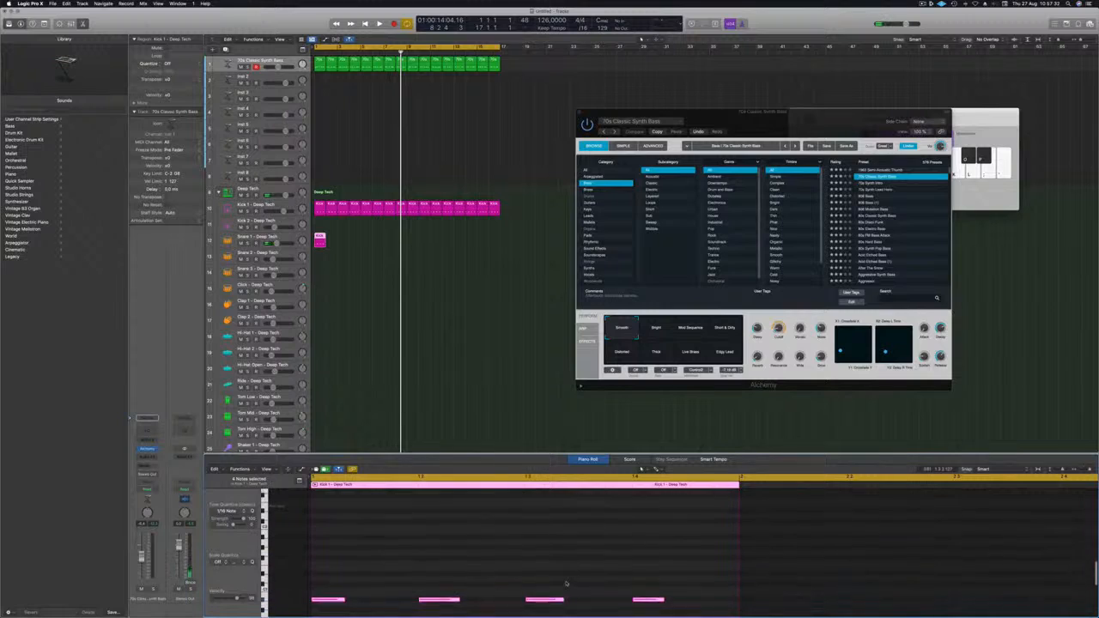
key("alt+Up")
key("alt+Up")
key("alt+Up")
key("alt+Up")
key("alt+Up")
key("alt+Up")
key("alt+Up")
key("alt+Up")
key("alt+Up")
key("alt+Up")
key("alt+Up")
key("alt+Up")
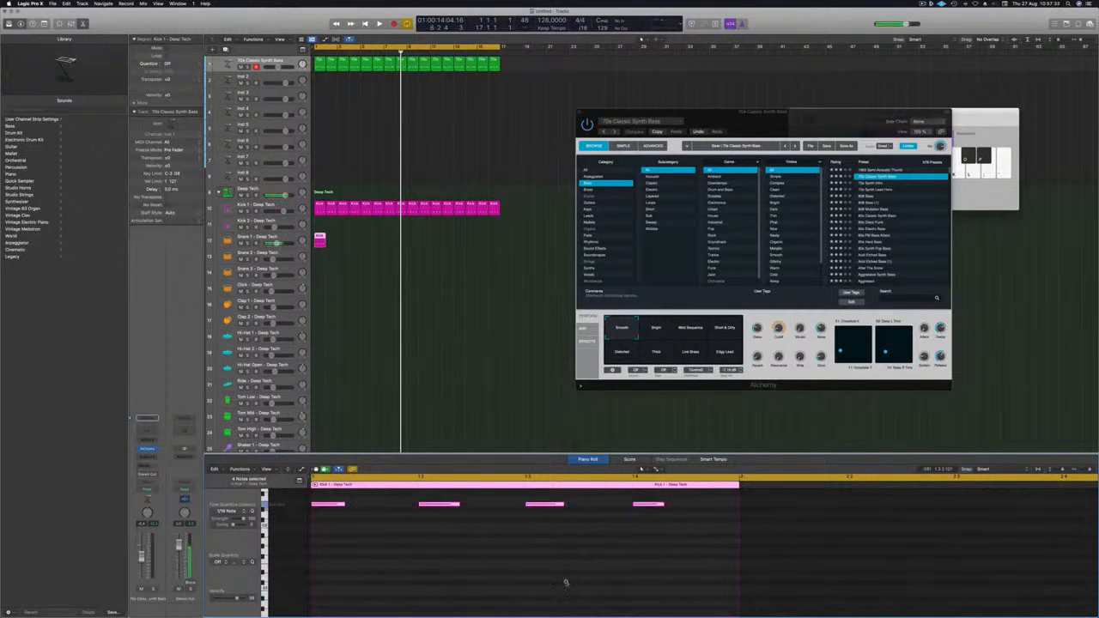
- Delete the snare notes on beats 1 and 3, leaving hits on beats 2 and 4
left_click_drag(380, 585, 319, 502)
key("Delete")
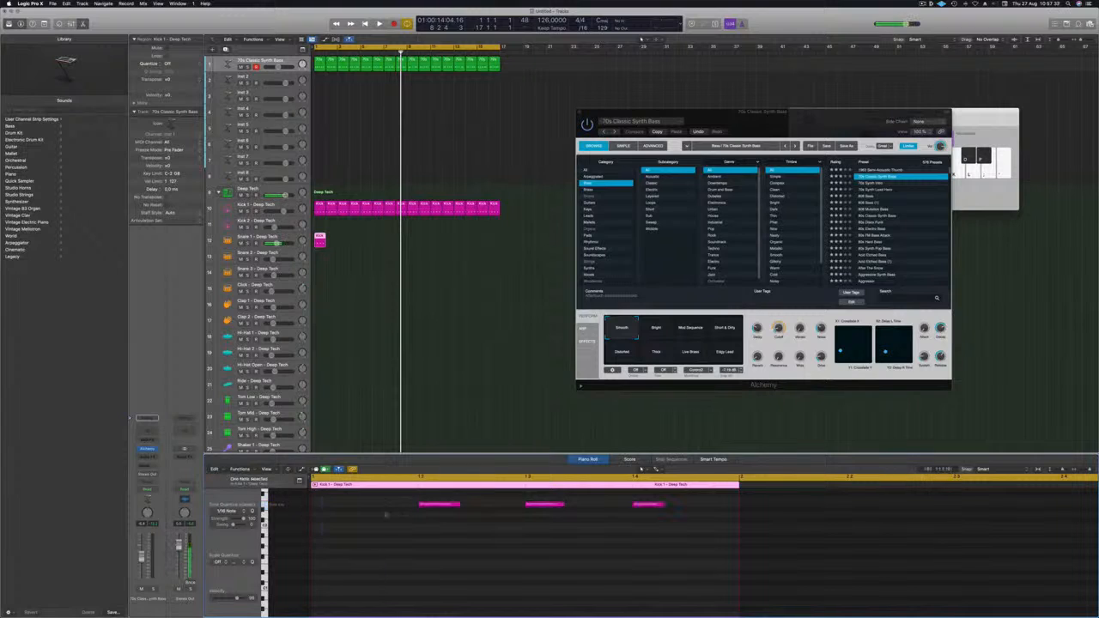
left_click_drag(573, 536, 497, 496)
key("Delete")
- Duplicate the one-bar snare region repeatedly along its track up to bar 17 and check it with playback
left_click_drag(319, 236, 332, 238)
left_click_drag(326, 242, 353, 242)
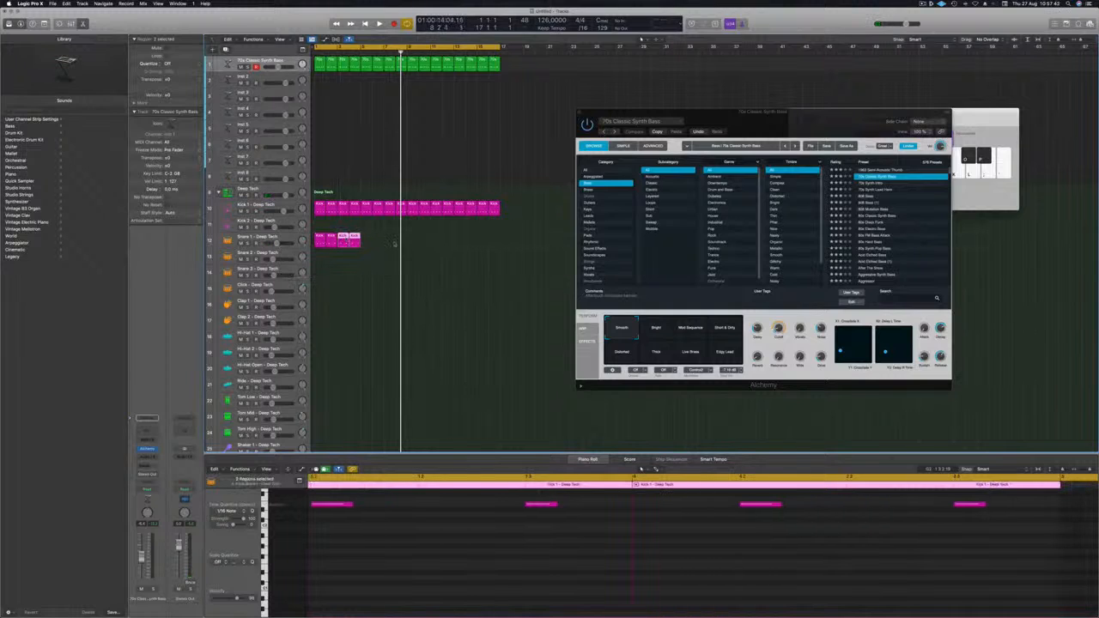
left_click_drag(317, 237, 365, 242)
left_click_drag(440, 241, 412, 241)
key("space")
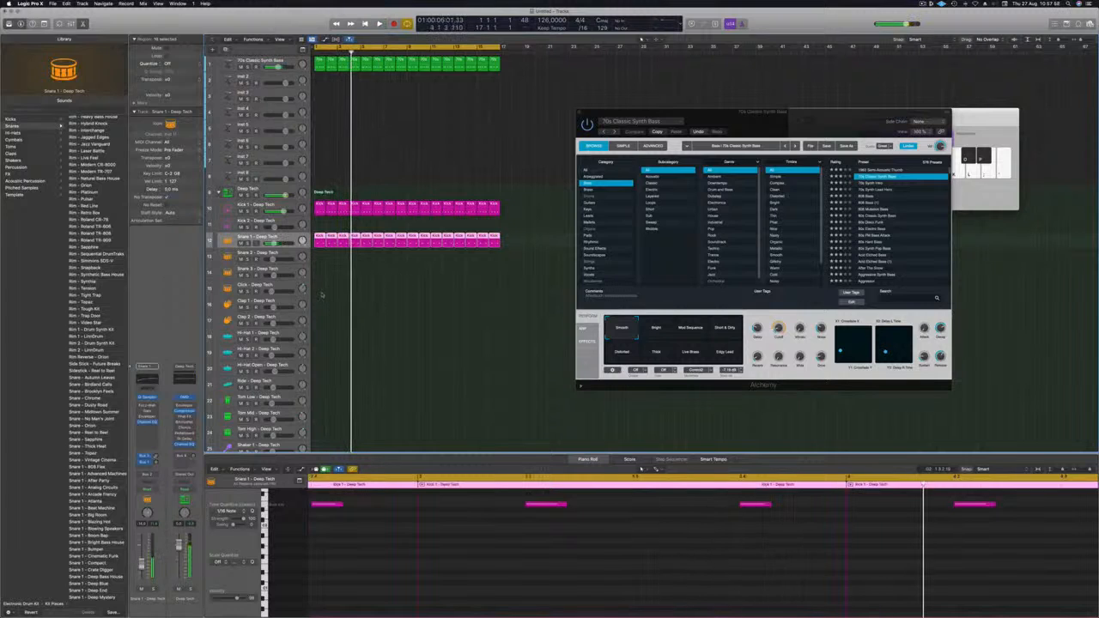
- Copy the first one-bar kick region onto the Hi-Hat Open track at bar 1
left_click(318, 237)
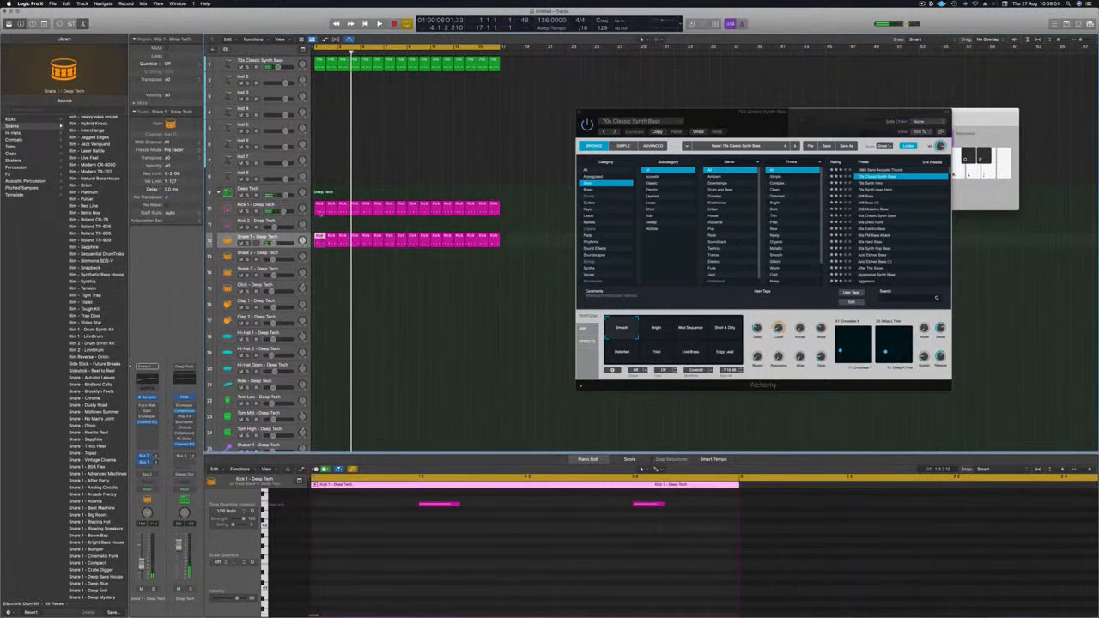
left_click_drag(320, 209, 319, 368)
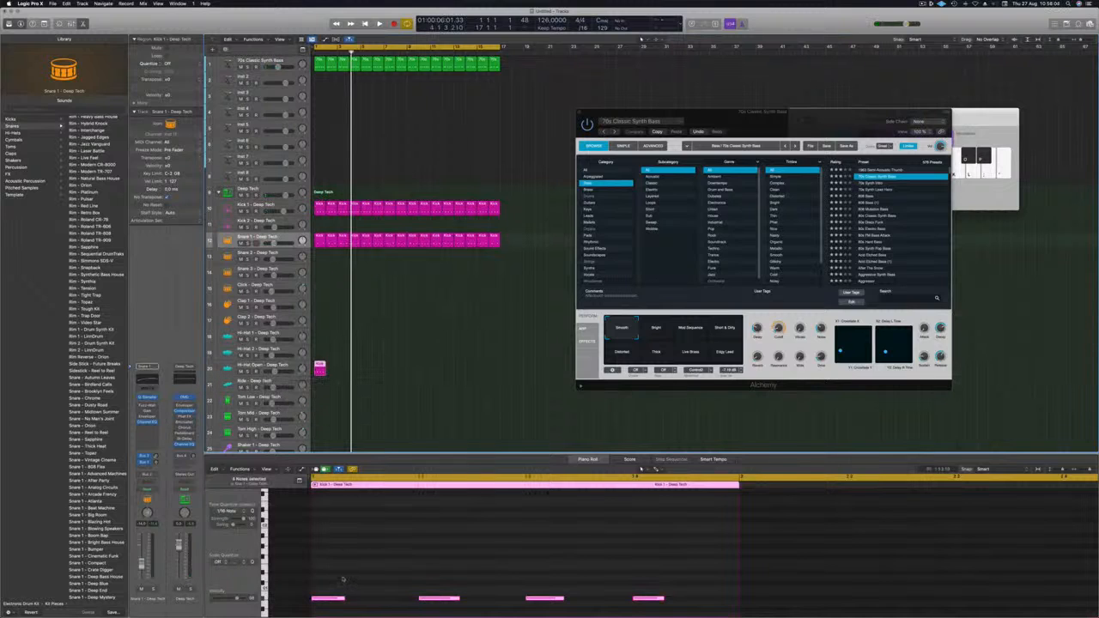
scroll(343, 579, "up", 5)
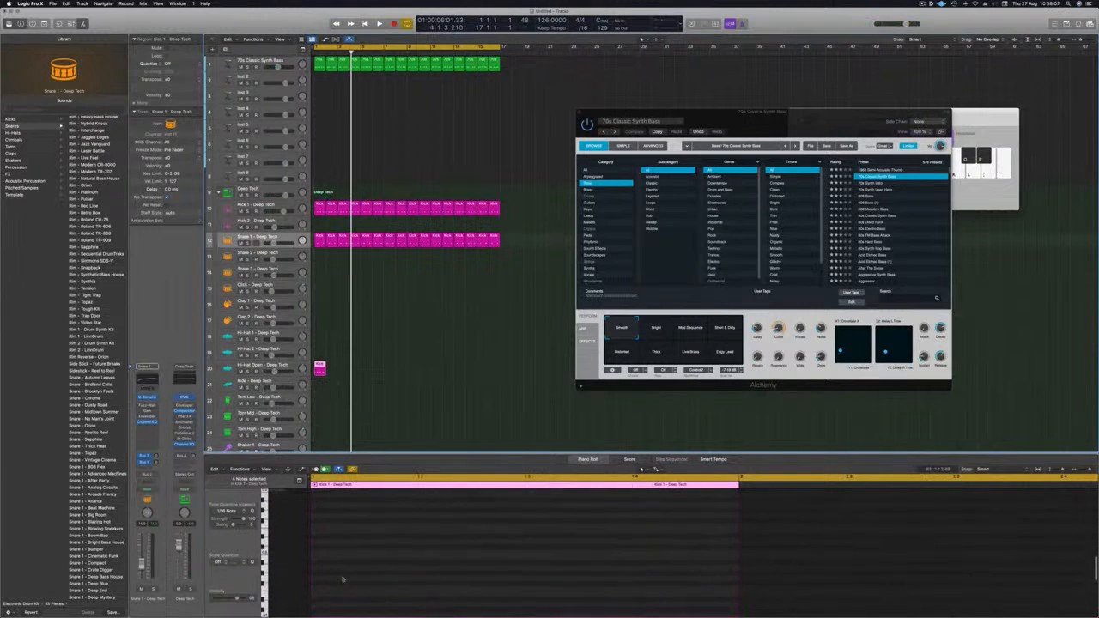
scroll(325, 585, "down", 3)
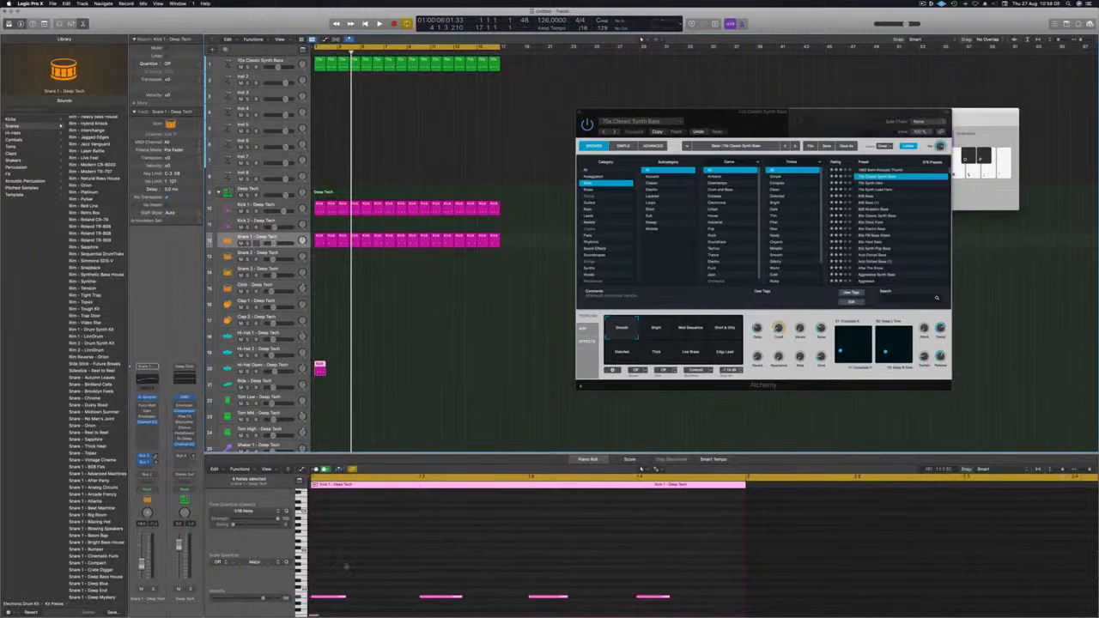
scroll(346, 566, "up", 1)
scroll(346, 566, "right", 2)
scroll(350, 567, "left", 2)
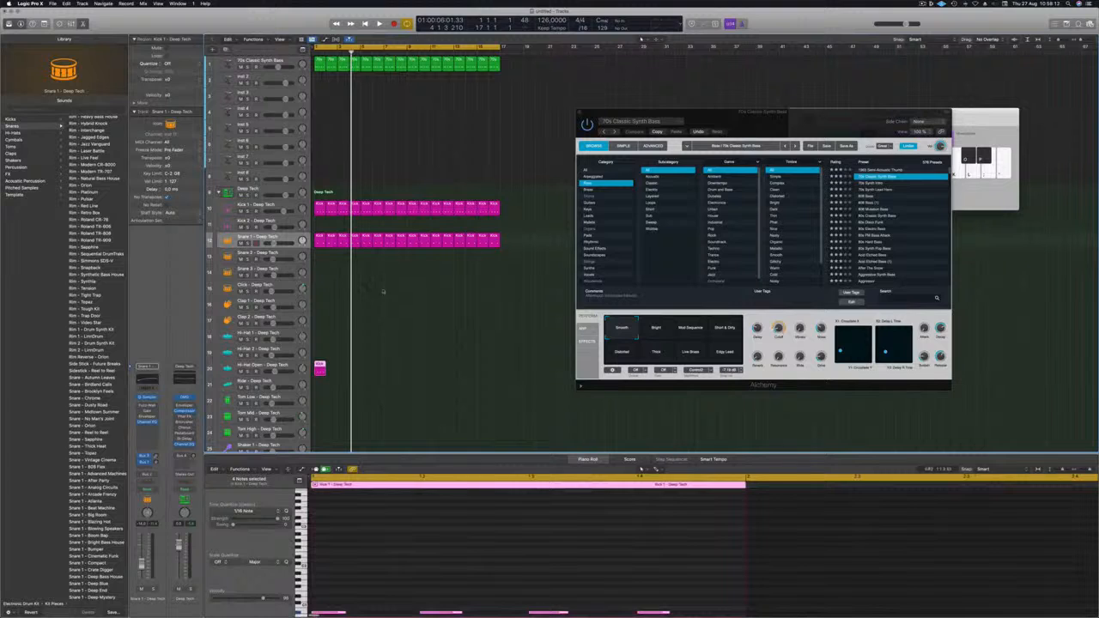
left_click(383, 291)
- Transpose the four notes in the Hi-Hat Open region upward to trigger the hi-hat and play from the start
double_click(321, 363)
scroll(641, 468, "right", 2)
scroll(643, 469, "left", 2)
scroll(324, 508, "up", 10)
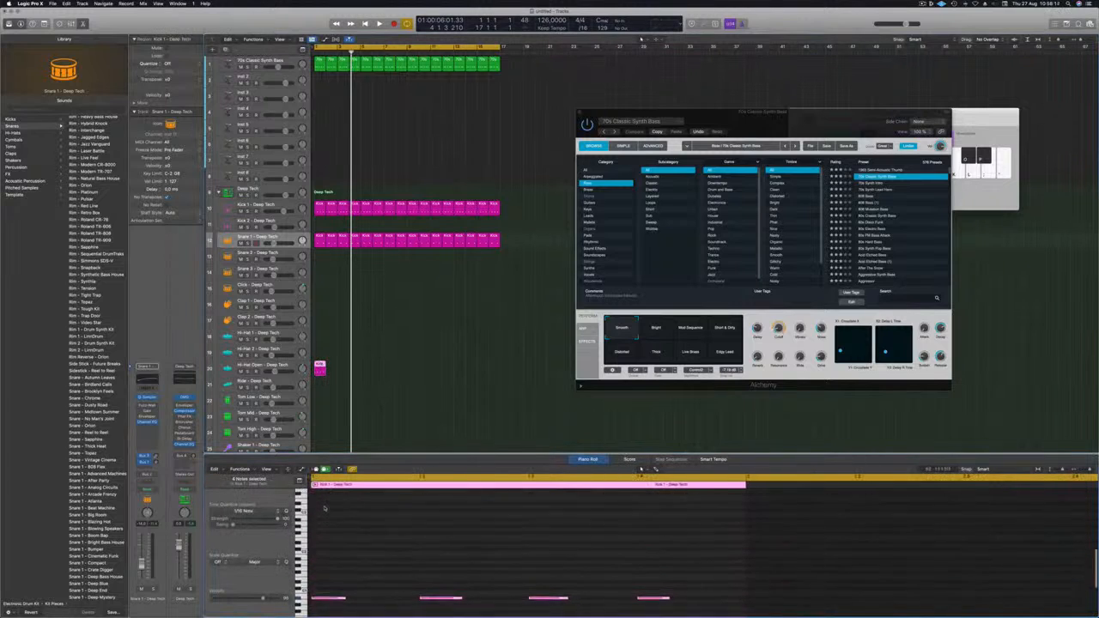
scroll(324, 508, "down", 3)
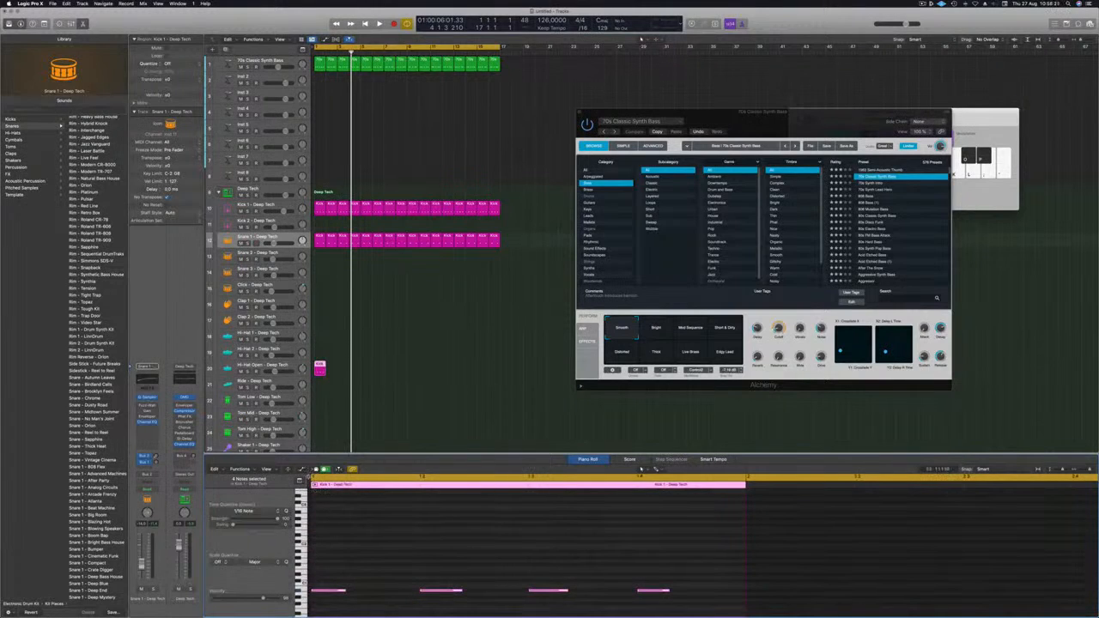
scroll(641, 468, "right", 1)
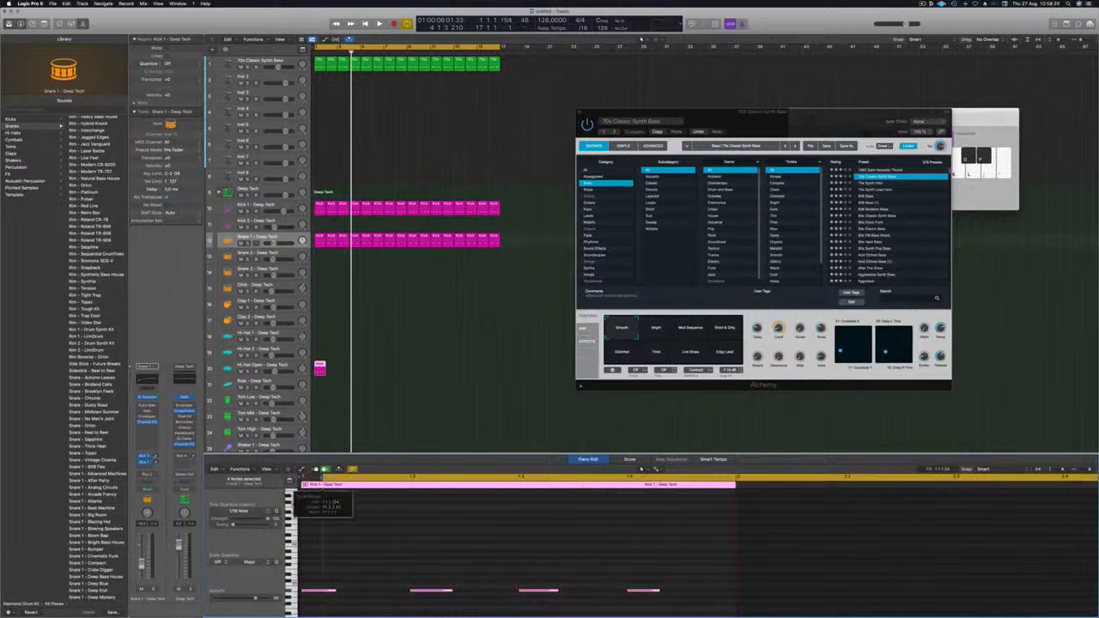
left_click_drag(334, 554, 685, 607)
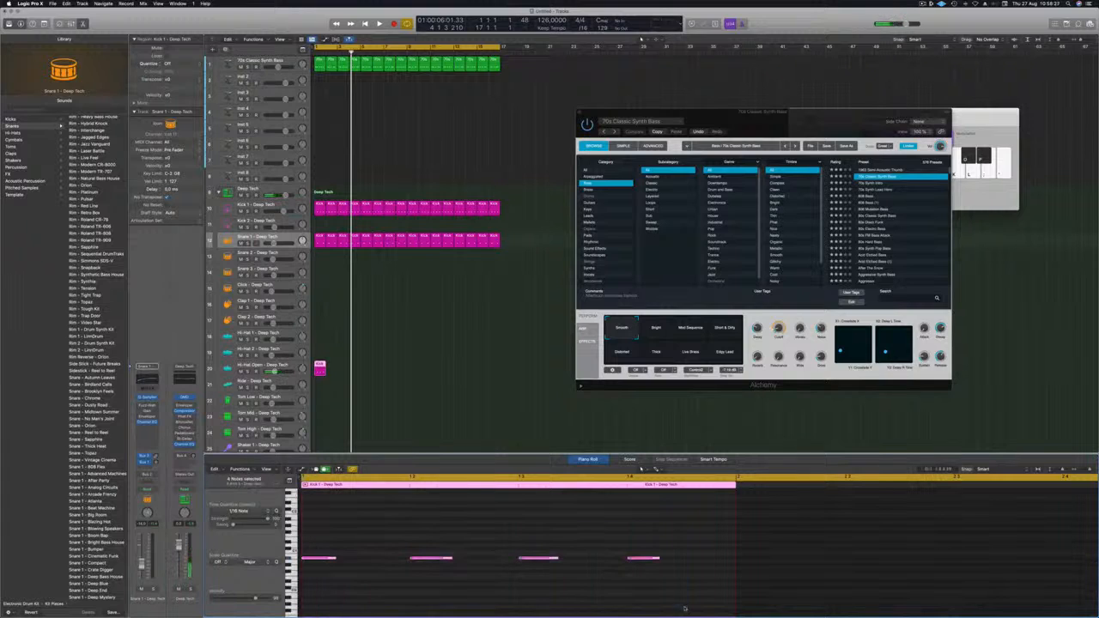
key("Return")
key("space")
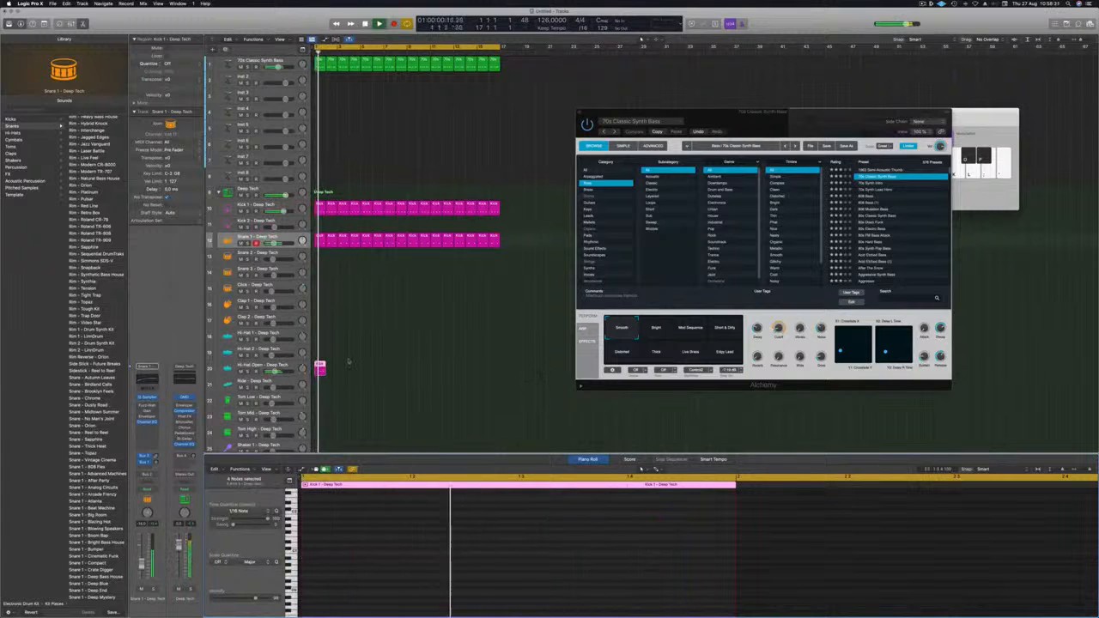
- Stop playback and shift the four open hi-hat notes half a beat later onto the offbeats
key("e")
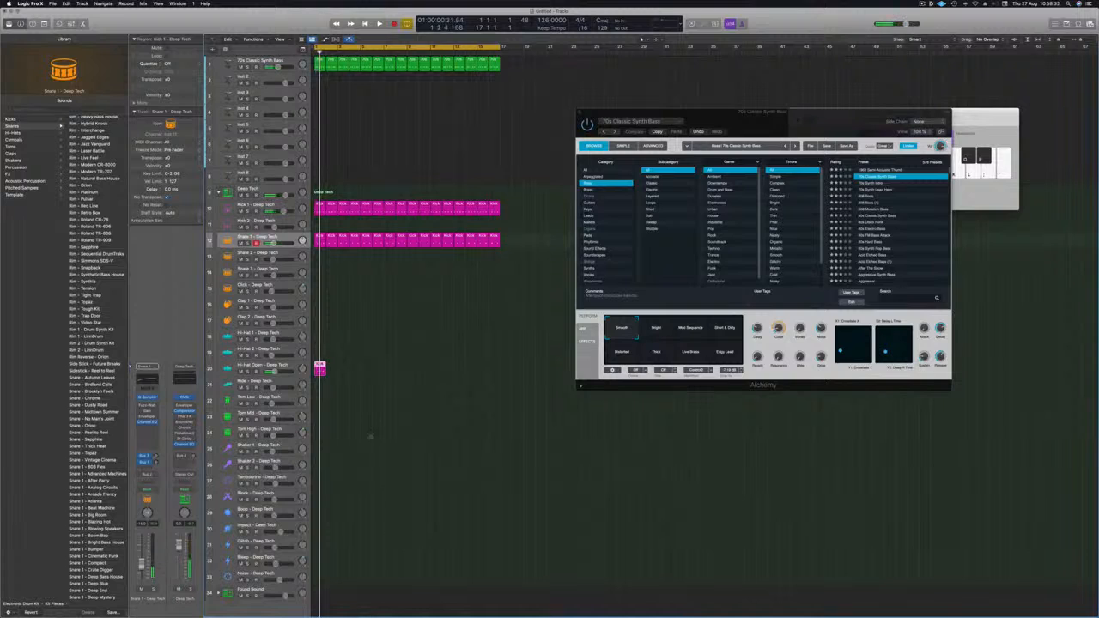
key("e")
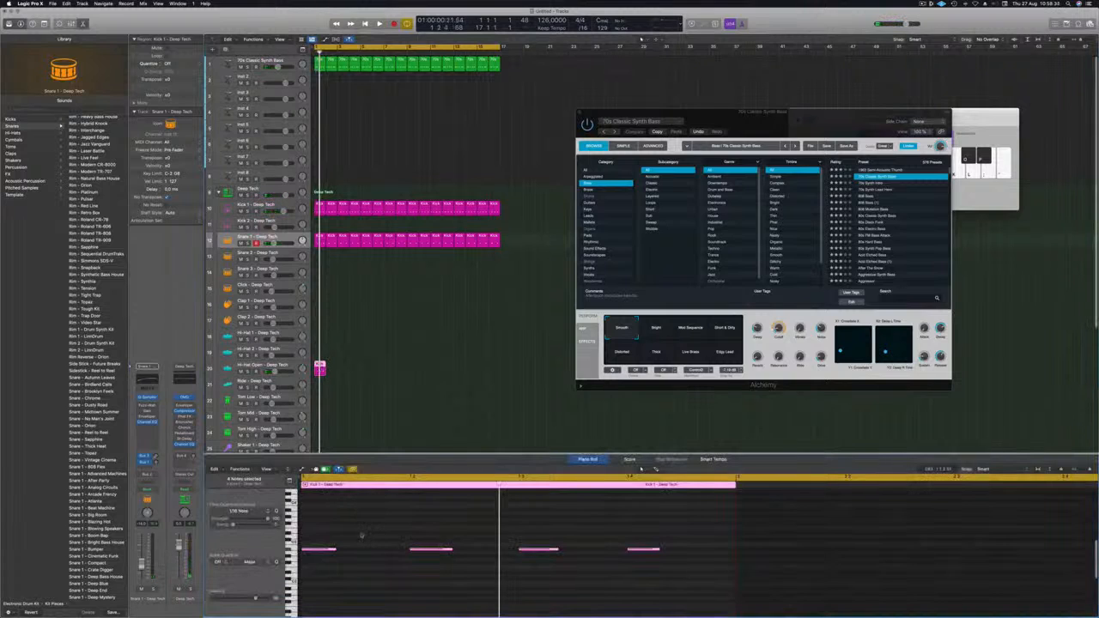
left_click_drag(341, 569, 654, 572)
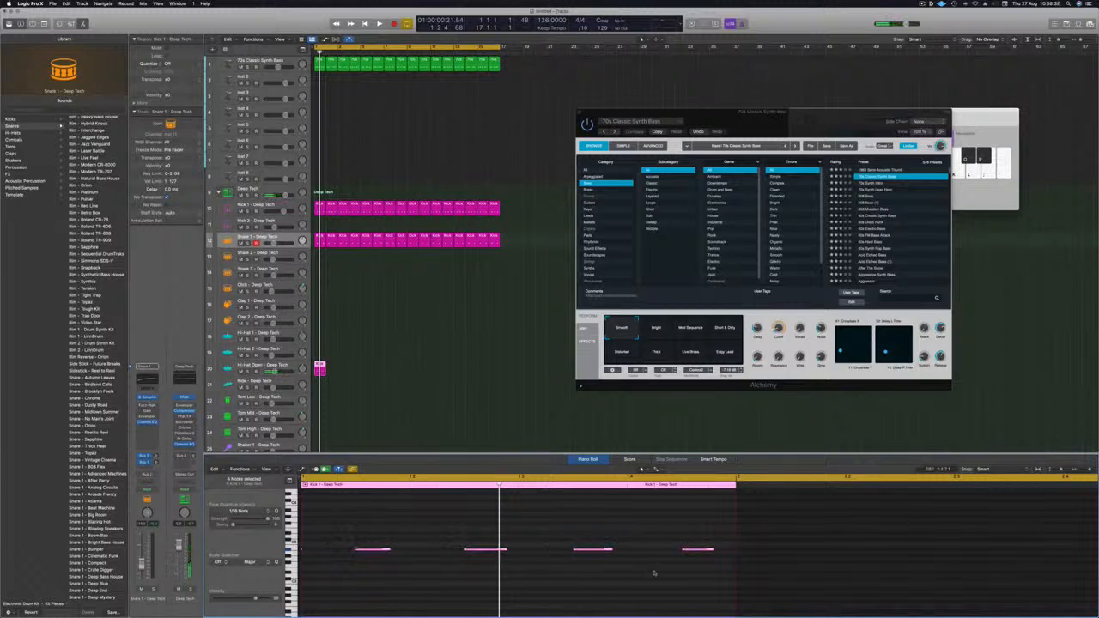
- Try other pitches for the four offbeat hi-hat notes, transposing them by semitones and comparing the result in playback
key("alt+Up")
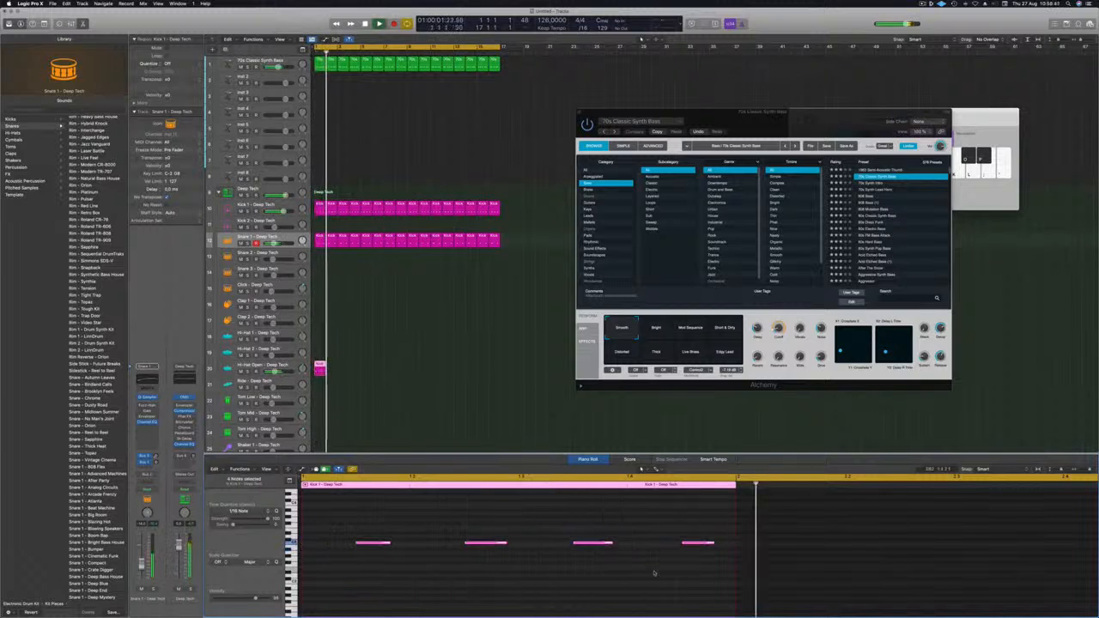
key("alt+Down")
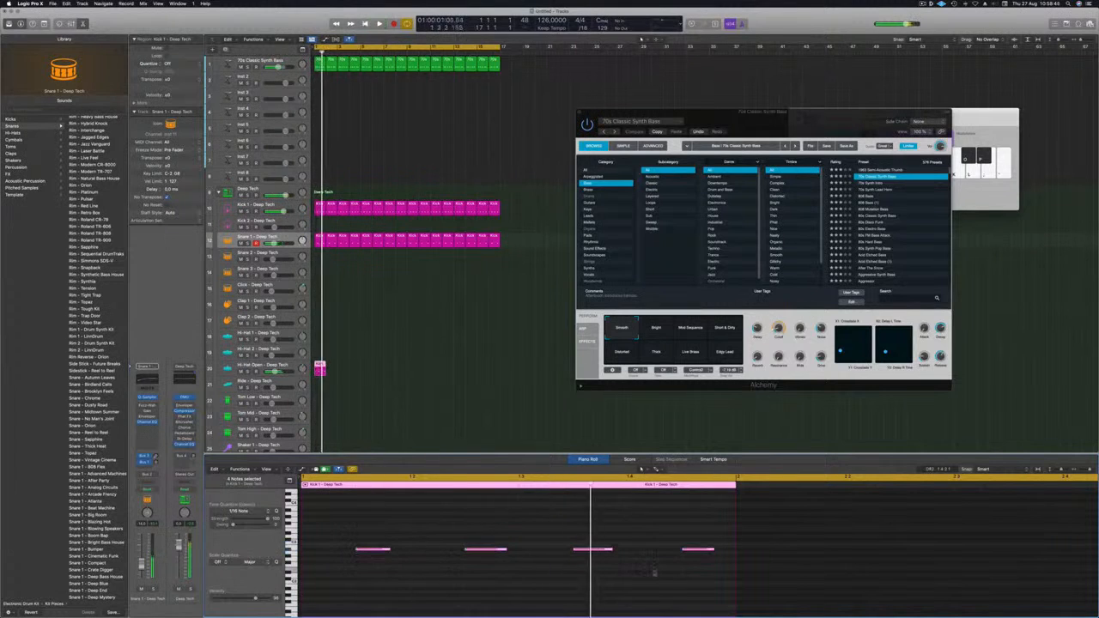
key("Up")
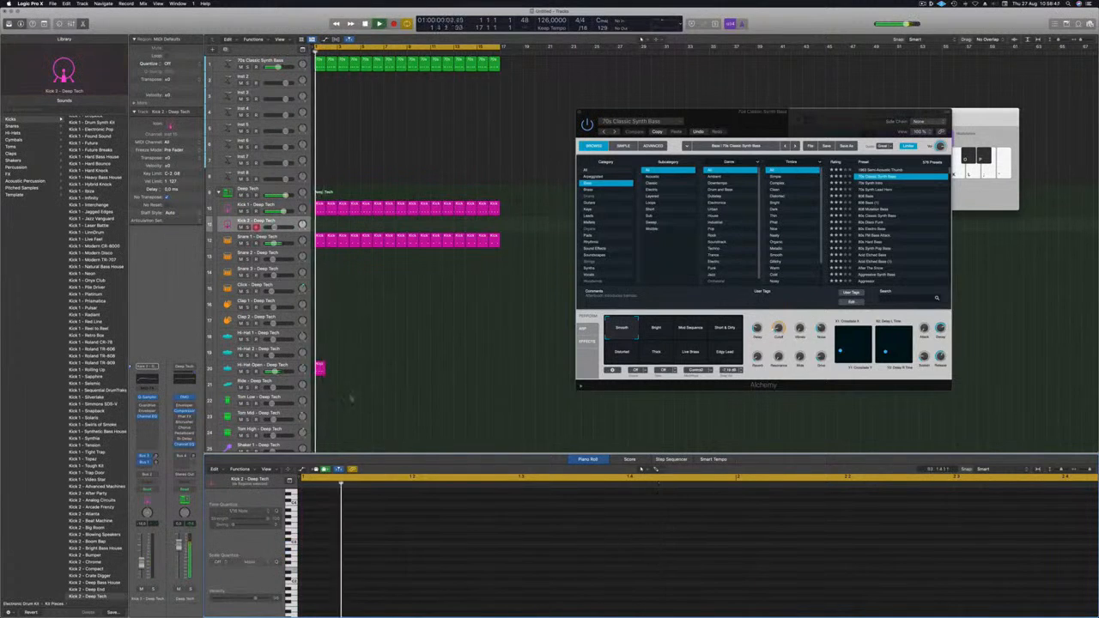
left_click(322, 370)
left_click_drag(351, 514, 721, 606)
key("space")
key("space")
scroll(431, 554, "up", 6)
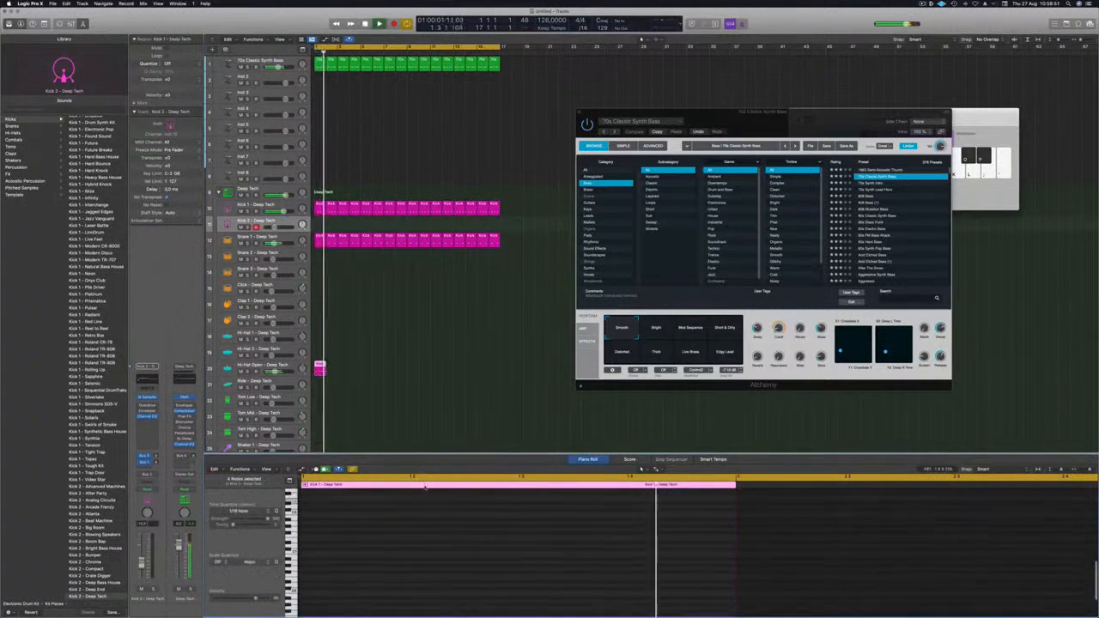
key("space")
- Duplicate the one-bar open hi-hat region repeatedly along its track up to bar 17
left_click_drag(321, 369, 332, 369)
mouse_move(354, 371)
left_mouse_down()
mouse_move(318, 365)
mouse_move(367, 370)
left_mouse_up()
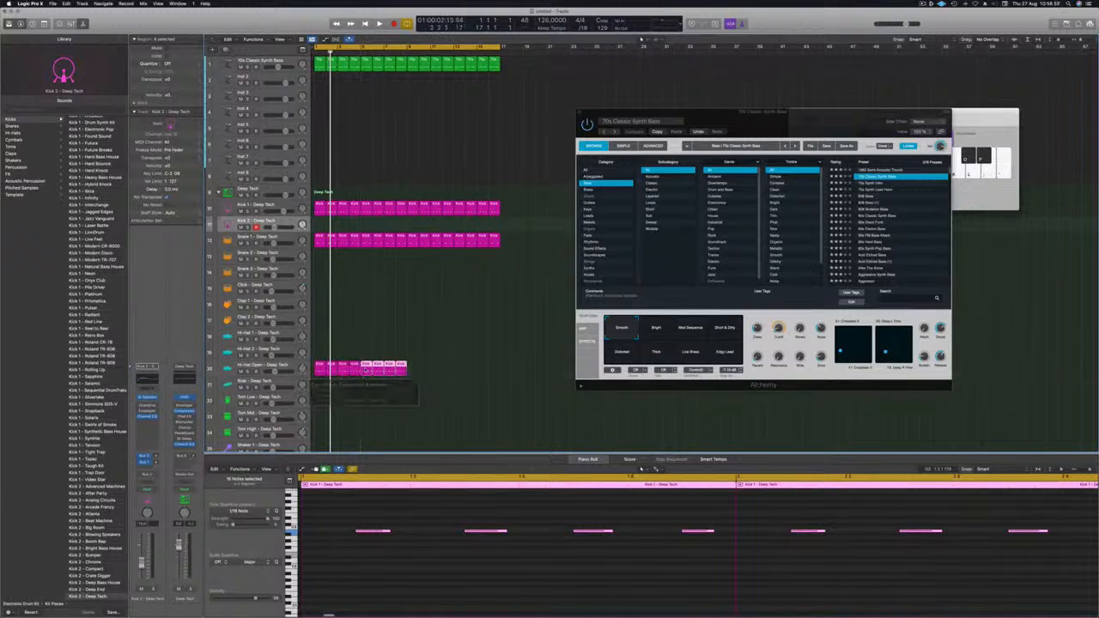
left_click(419, 375)
left_click_drag(406, 366, 499, 372)
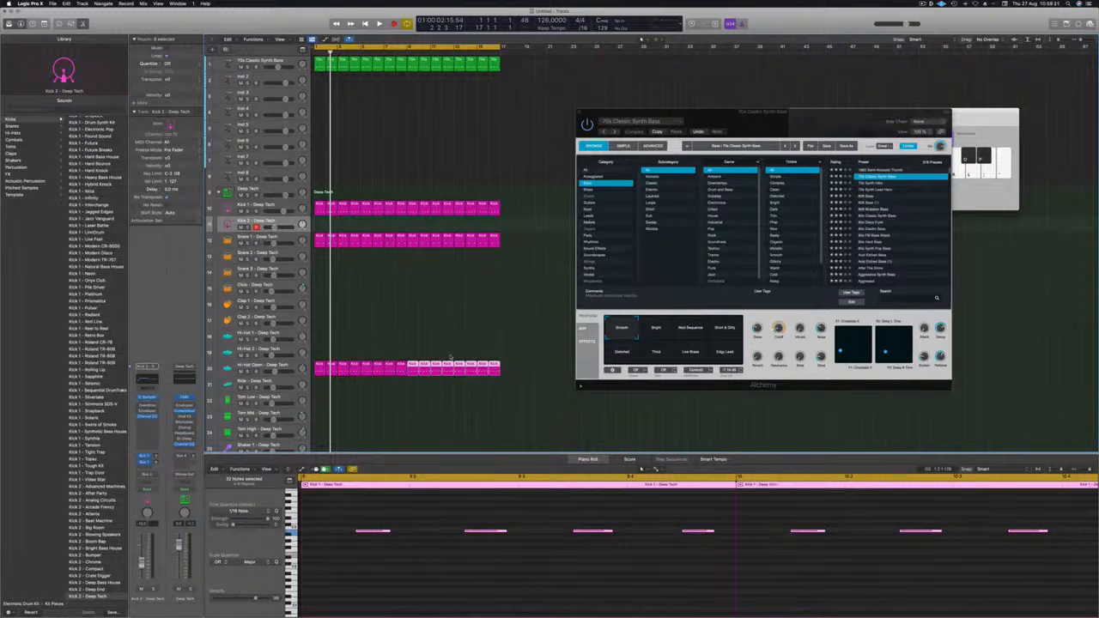
- Play the loop from the start and lower the volume of the Hi-Hat Open track
key("Return")
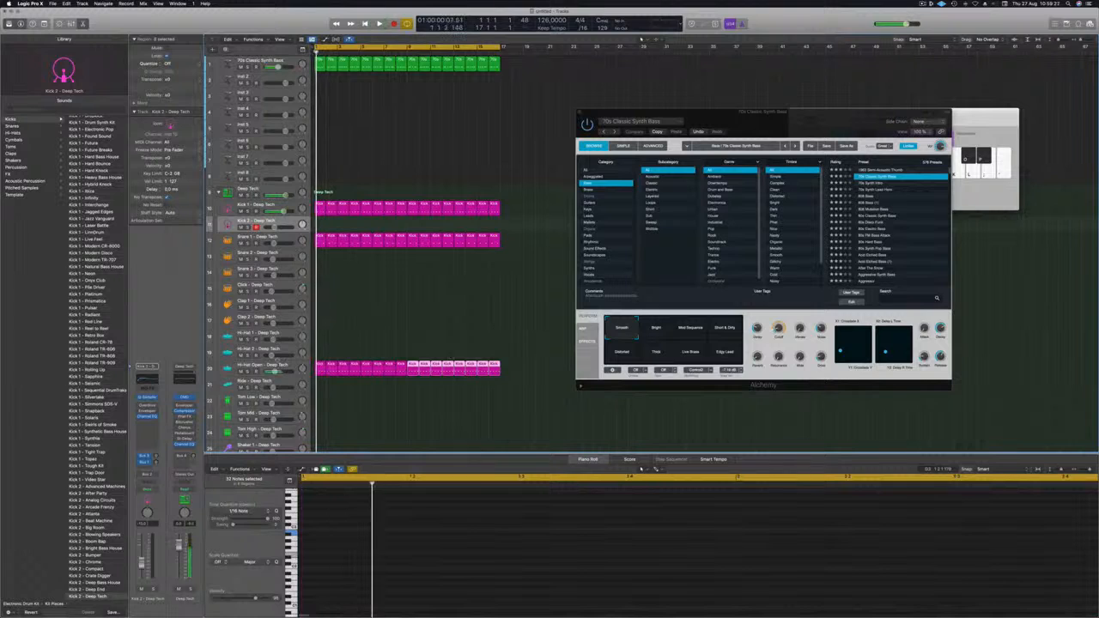
left_click(260, 367)
key("space")
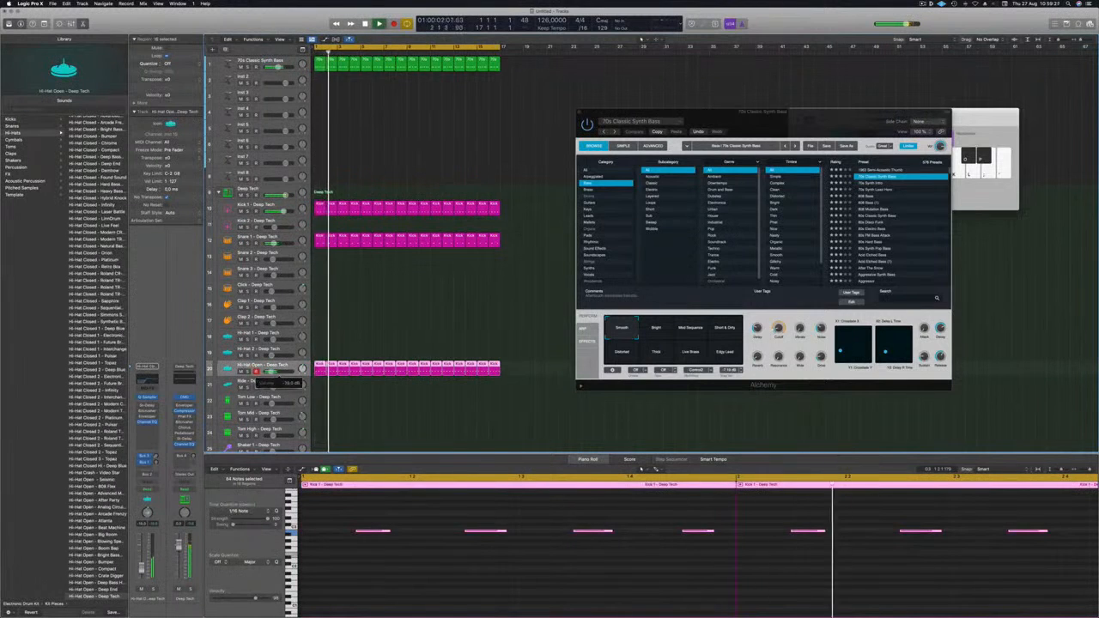
- Copy the hi-hat pattern to the Tom Low track, keeping only the first one-bar region and its last note
scroll(346, 322, "down", 5)
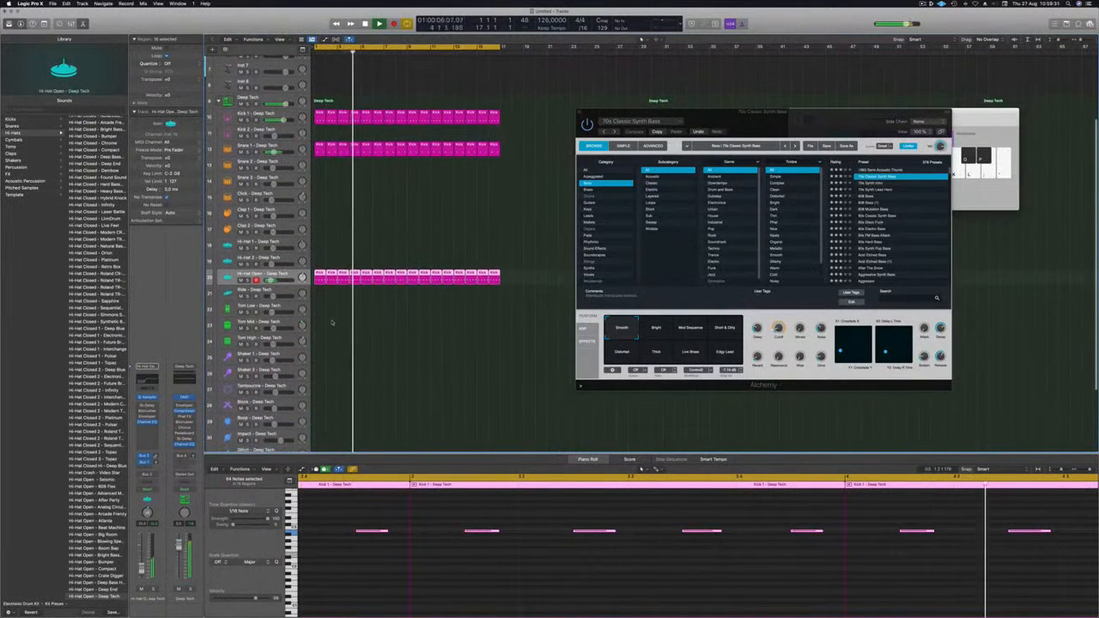
scroll(333, 317, "down", 1)
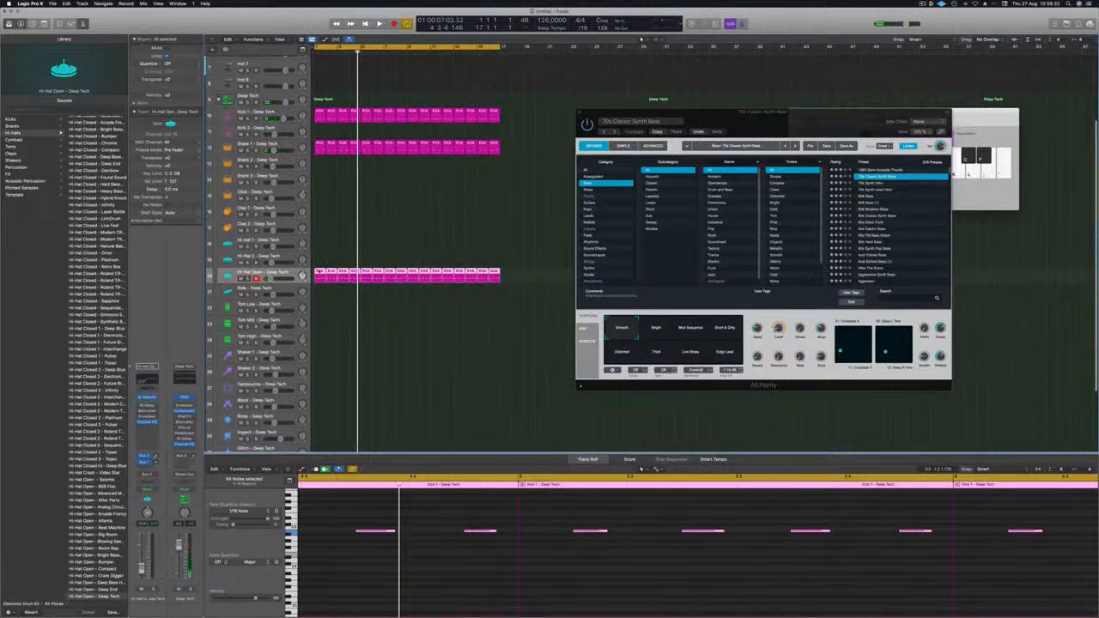
left_click_drag(319, 277, 320, 312)
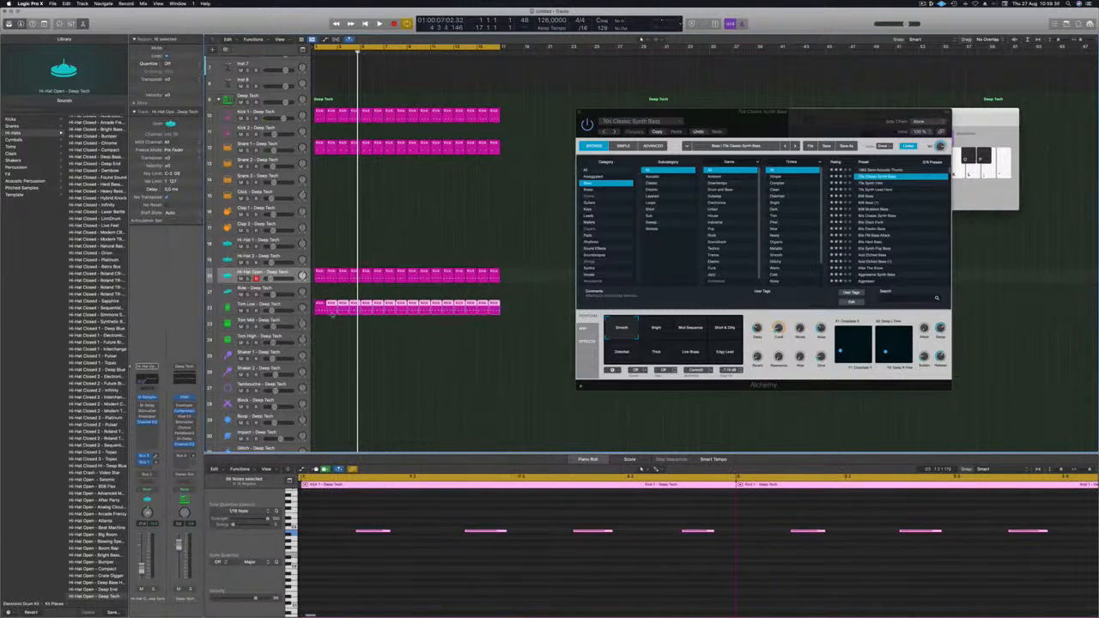
key("super+z")
left_click_drag(364, 526, 680, 563)
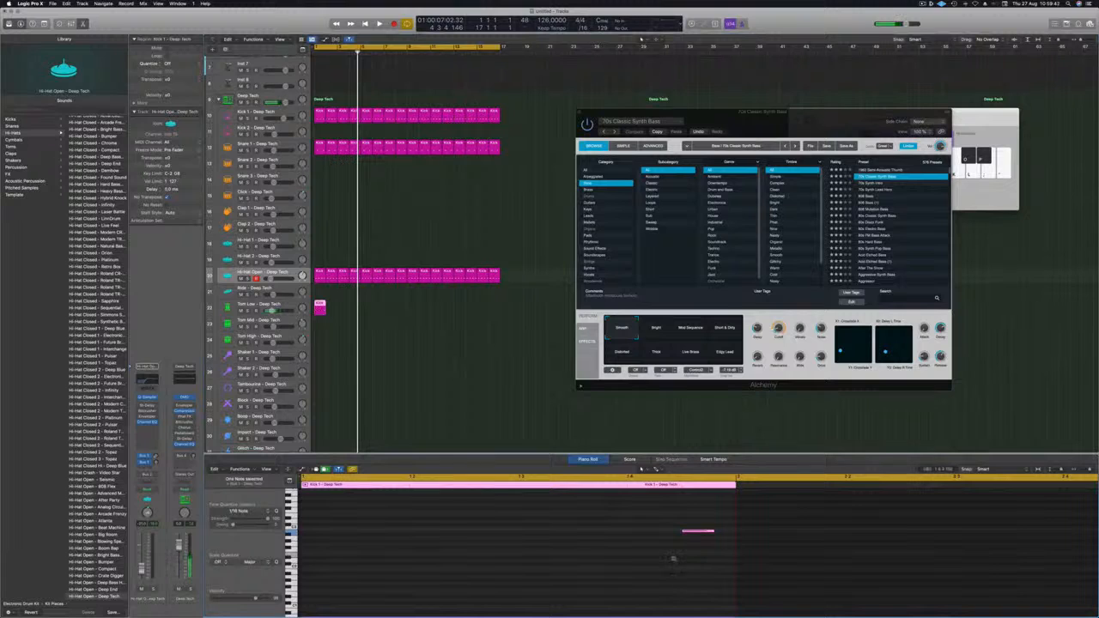
key("alt+Return")
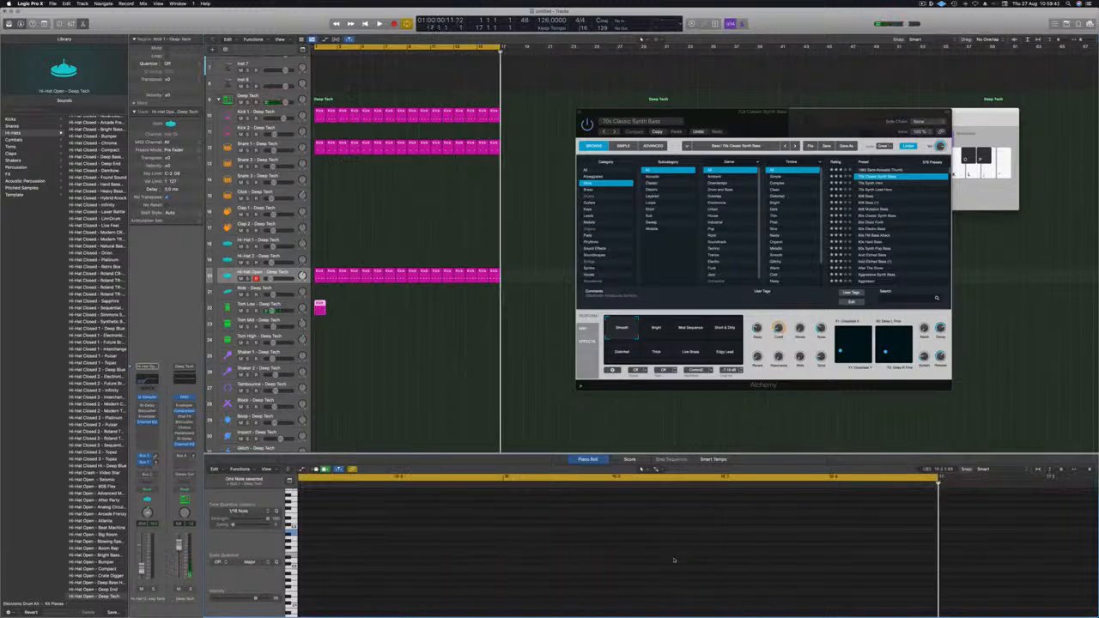
- Transpose the last-beat Tom Low note down two octaves and play the loop from the start to hear it
key("Return")
key("space")
left_click_drag(654, 517, 750, 565)
key("alt+shift+Down")
key("alt+shift+Down")
key("Return")
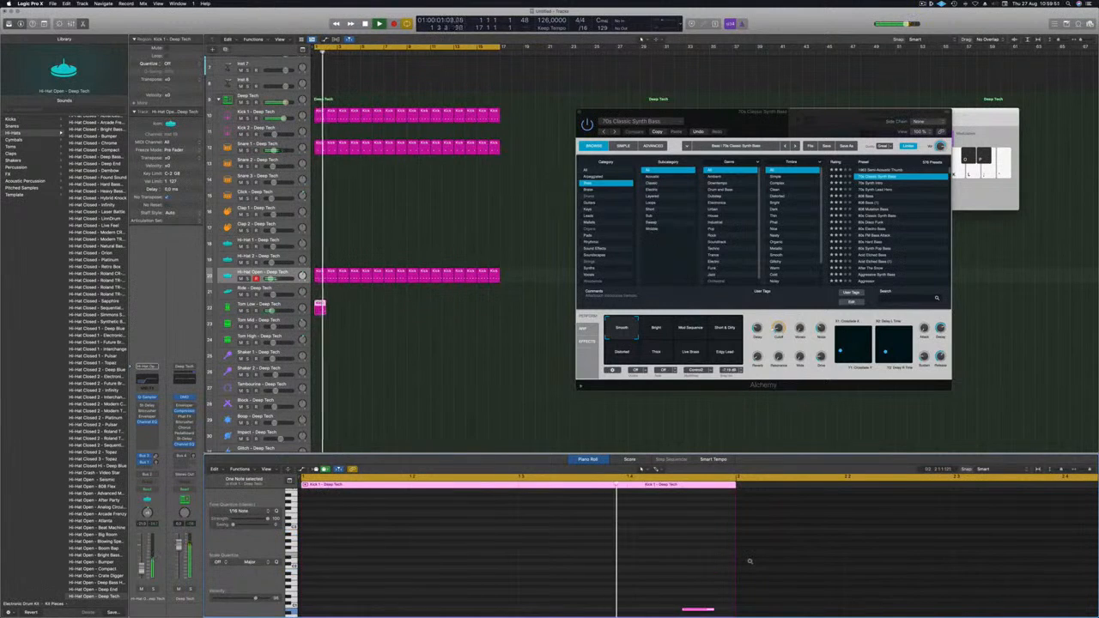
key("Return")
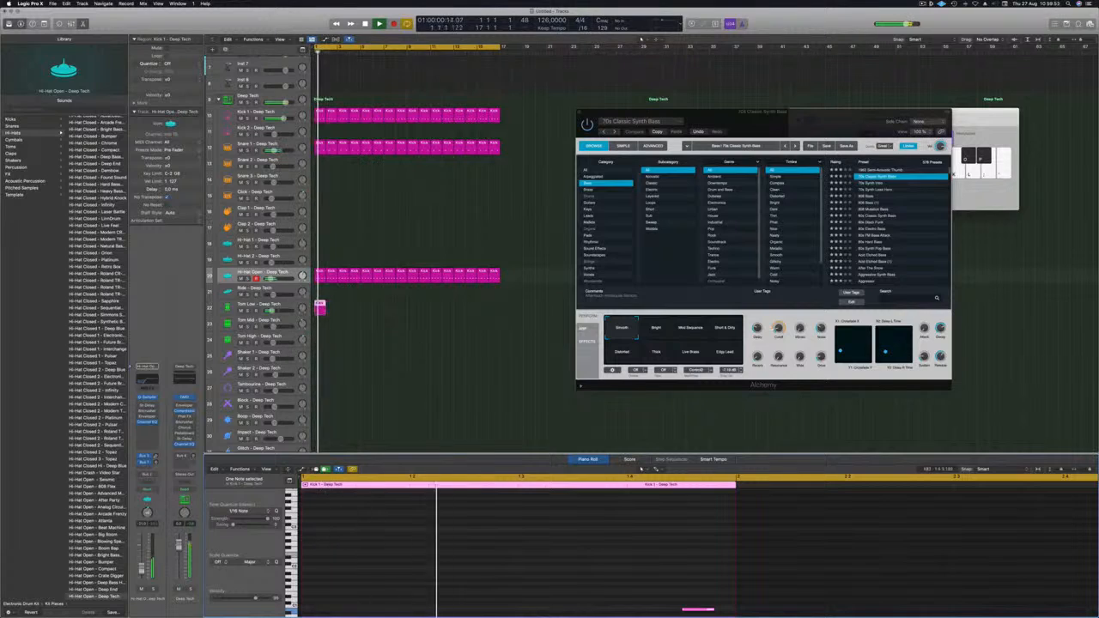
- Duplicate the one-bar tom region repeatedly along the Tom Low track up to bar 17 and select all the copies
left_click_drag(321, 309, 336, 310)
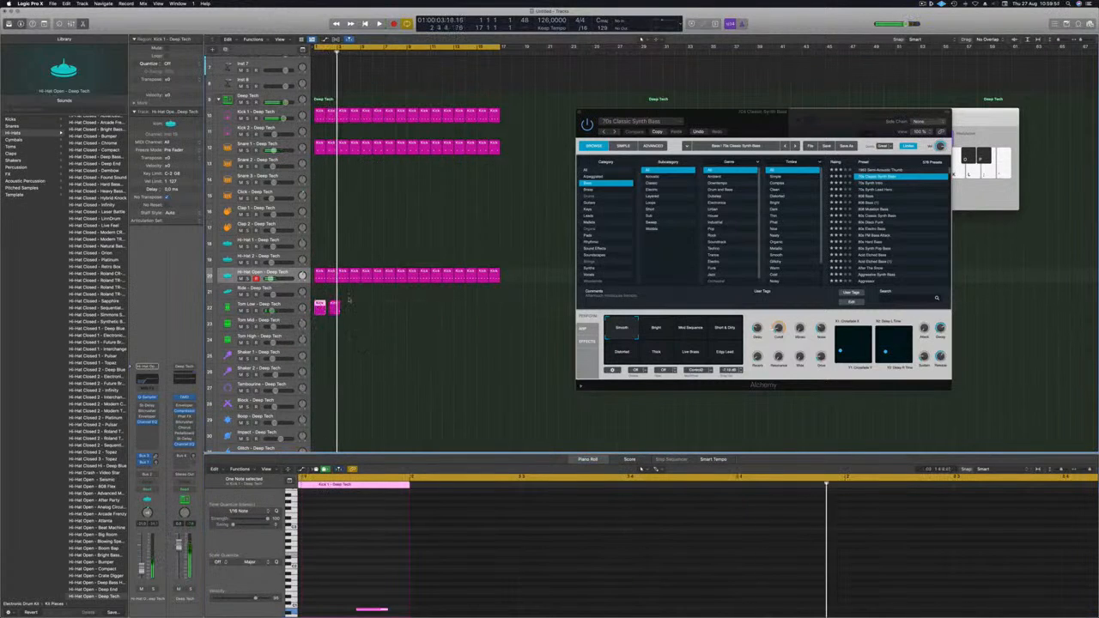
left_click(331, 305)
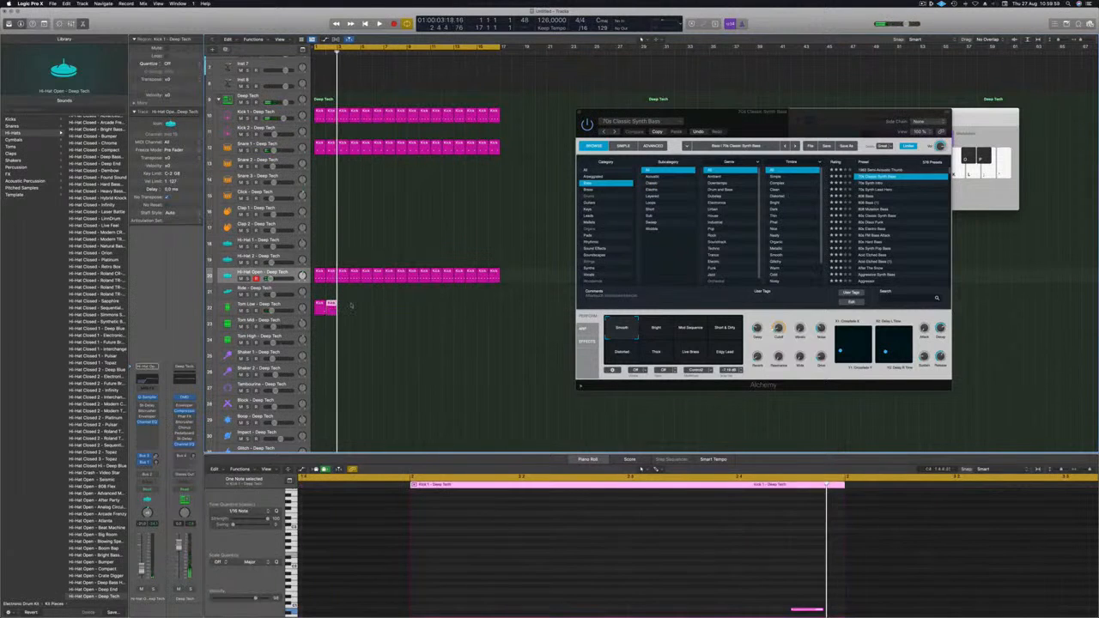
key("space")
left_click_drag(331, 308, 413, 313)
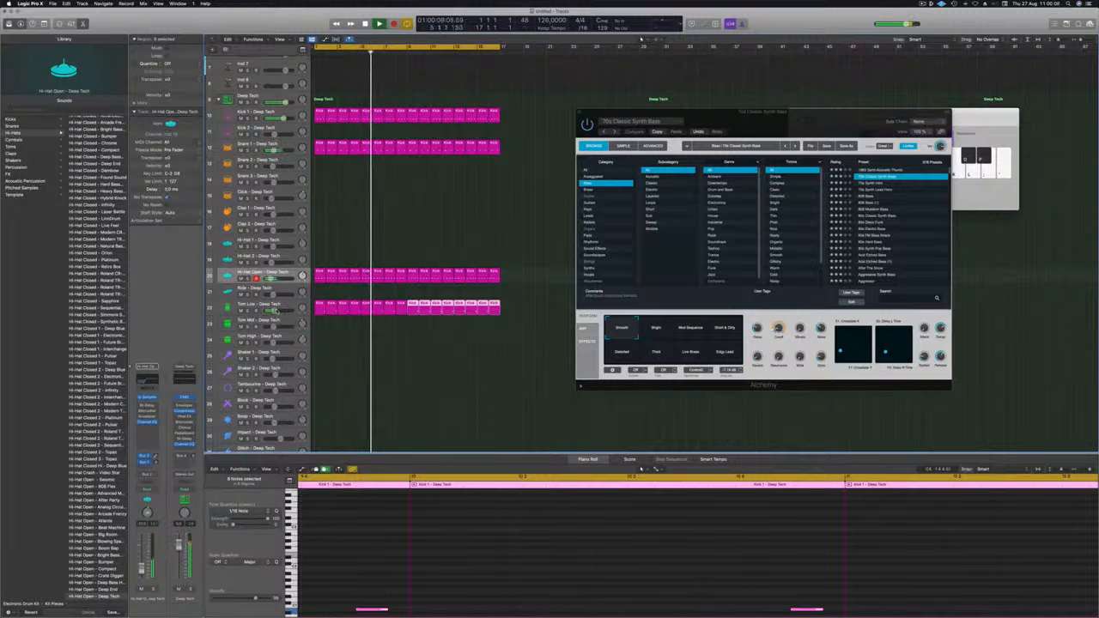
left_click_drag(504, 308, 319, 311)
scroll(426, 573, "down", 8)
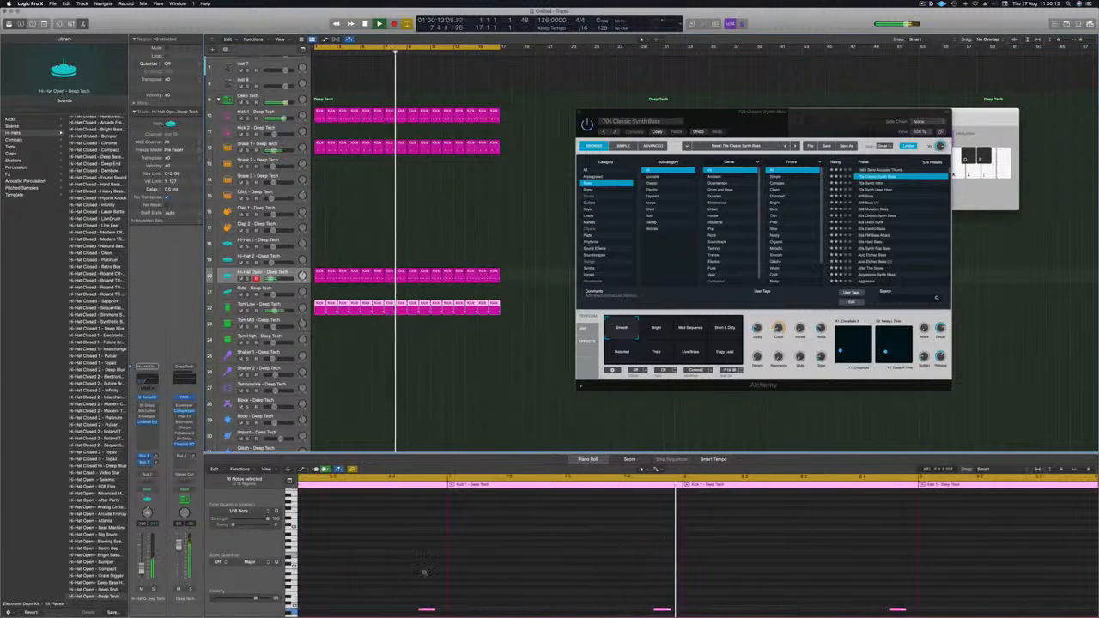
scroll(445, 574, "down", 4)
scroll(445, 574, "down", 2)
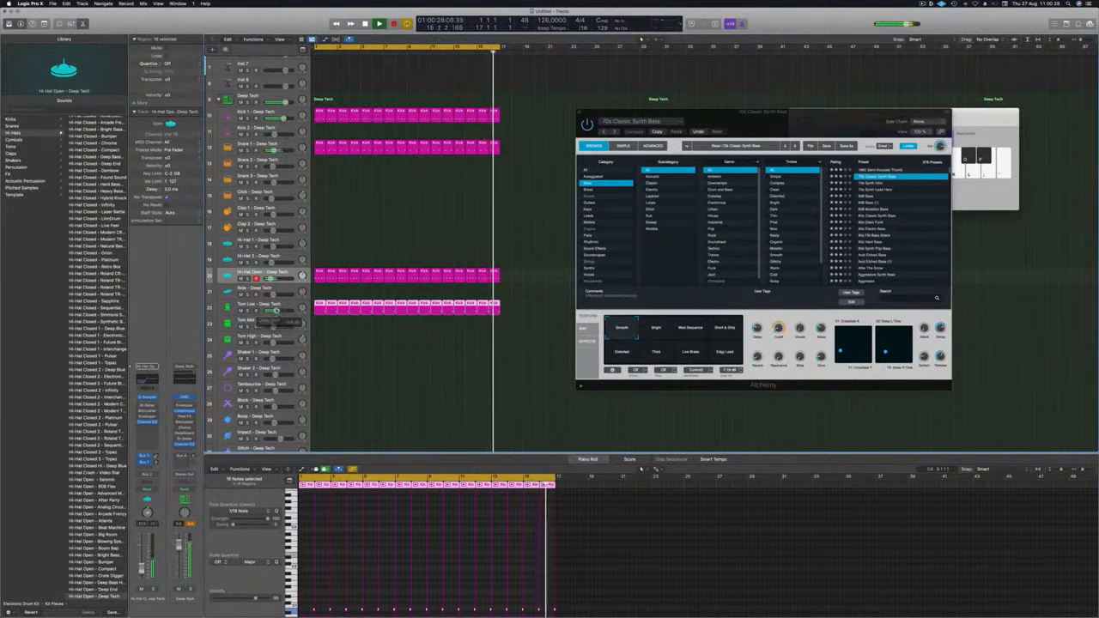
- Replace the Tom Low track's sound with the Tom Low - Atlanta preset
left_click(258, 305)
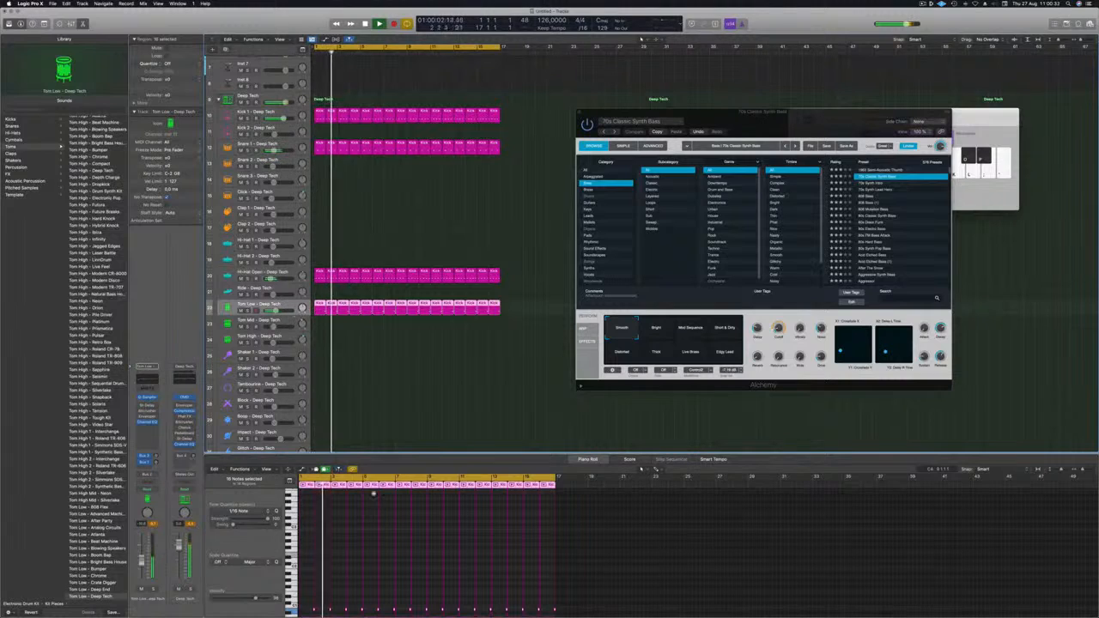
scroll(95, 361, "down", 3)
scroll(72, 351, "down", 6)
left_click(93, 387)
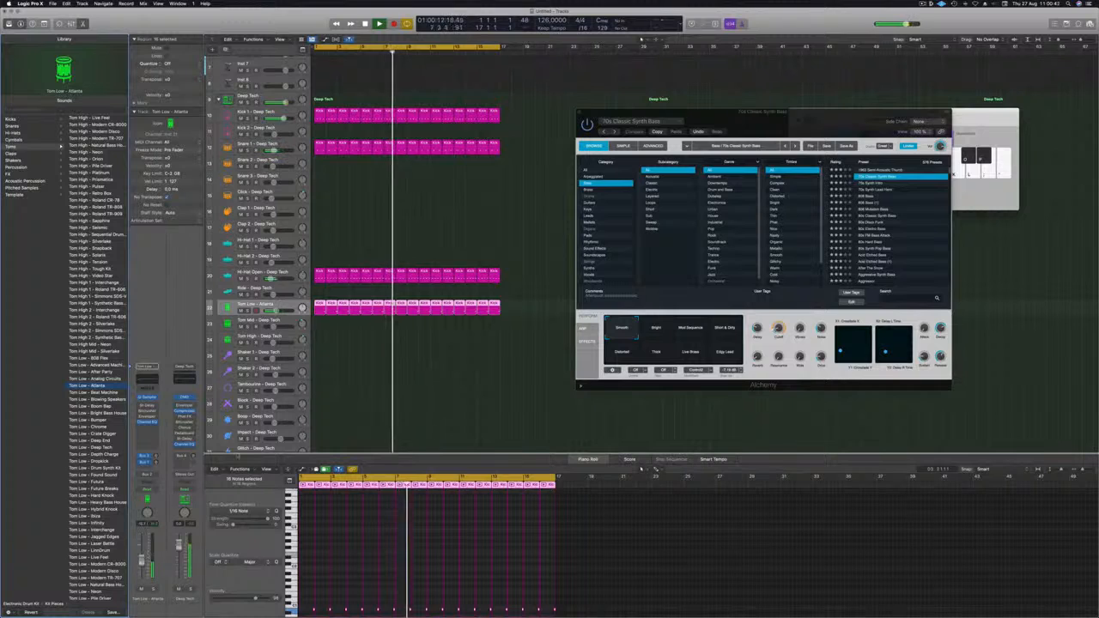
- Copy the first open hi-hat region to the Shaker 2 track and duplicate its four offbeat notes onto the beats for an eighth-note pattern
left_click(261, 272)
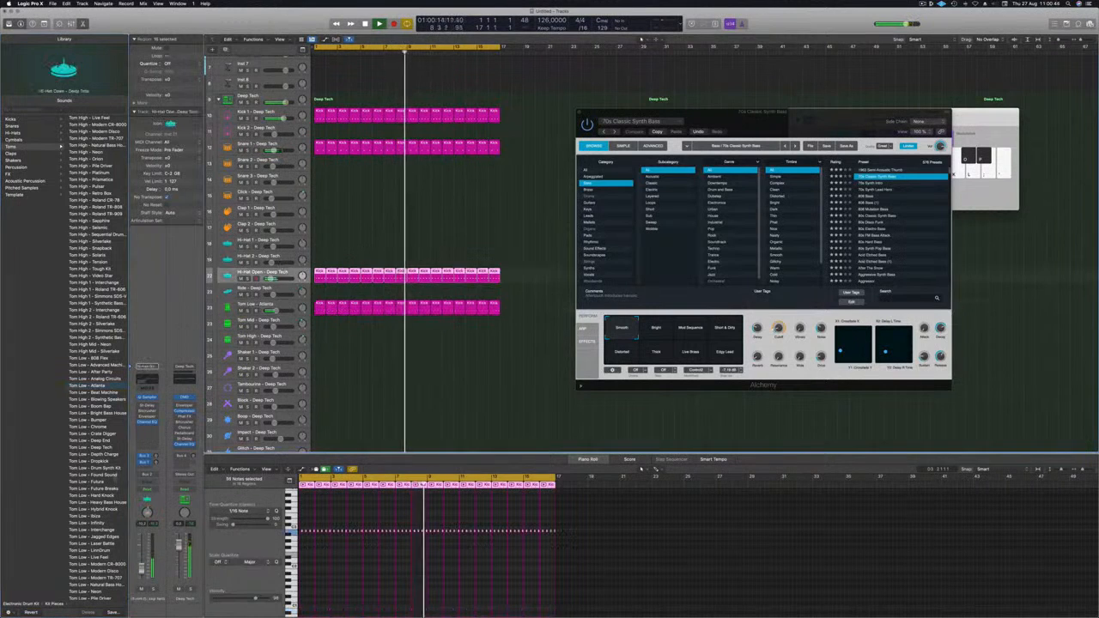
scroll(356, 215, "down", 1)
left_click(355, 216)
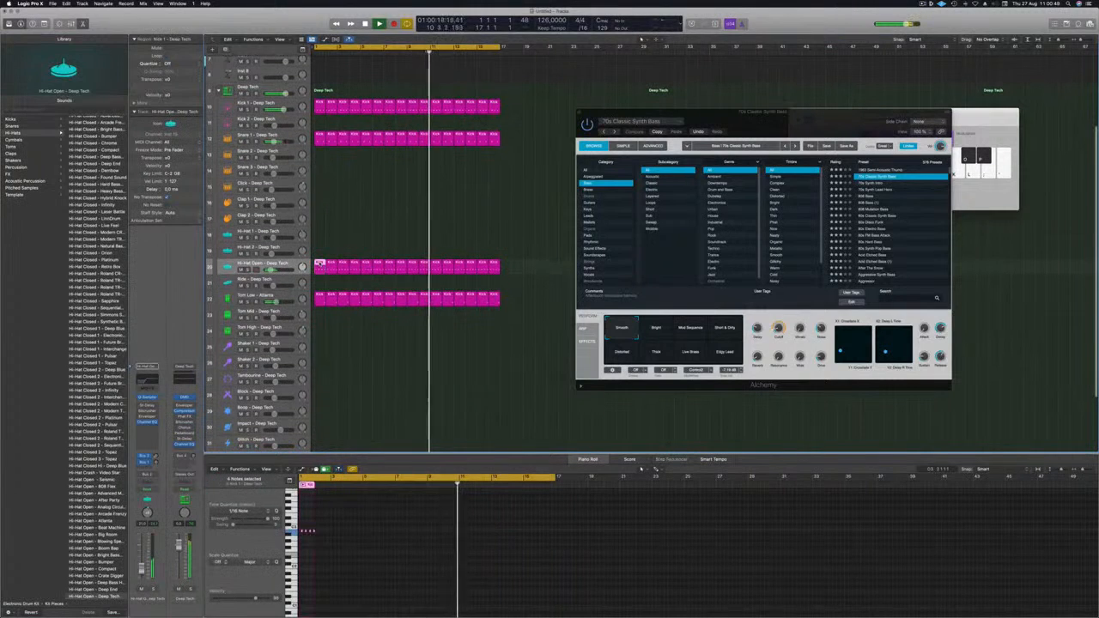
left_click_drag(319, 266, 316, 363)
scroll(328, 532, "up", 5)
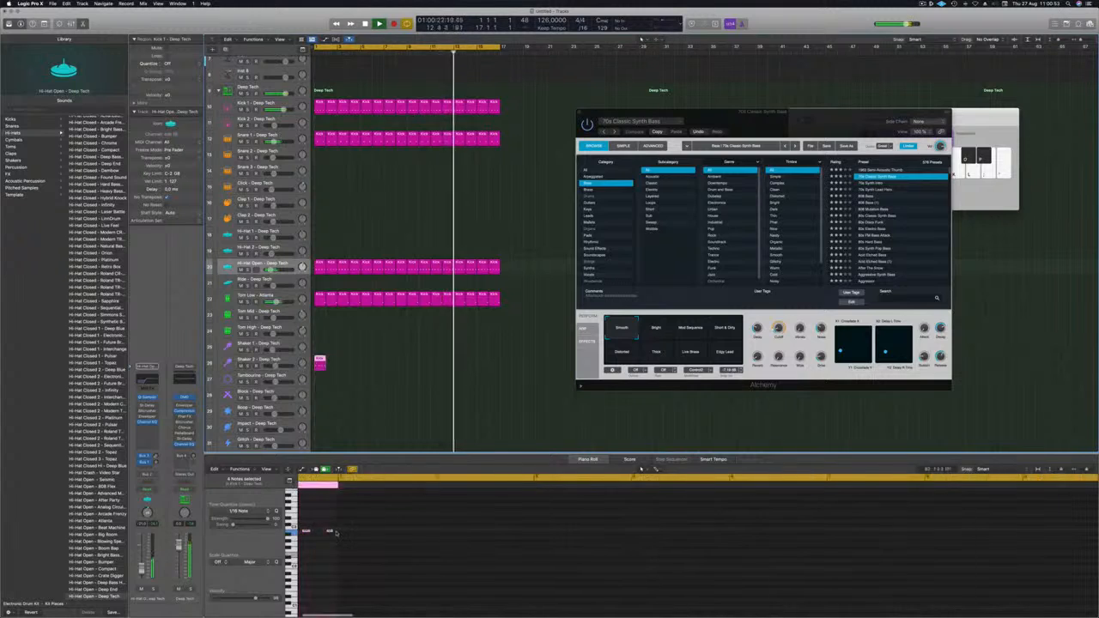
left_click_drag(313, 525, 396, 539)
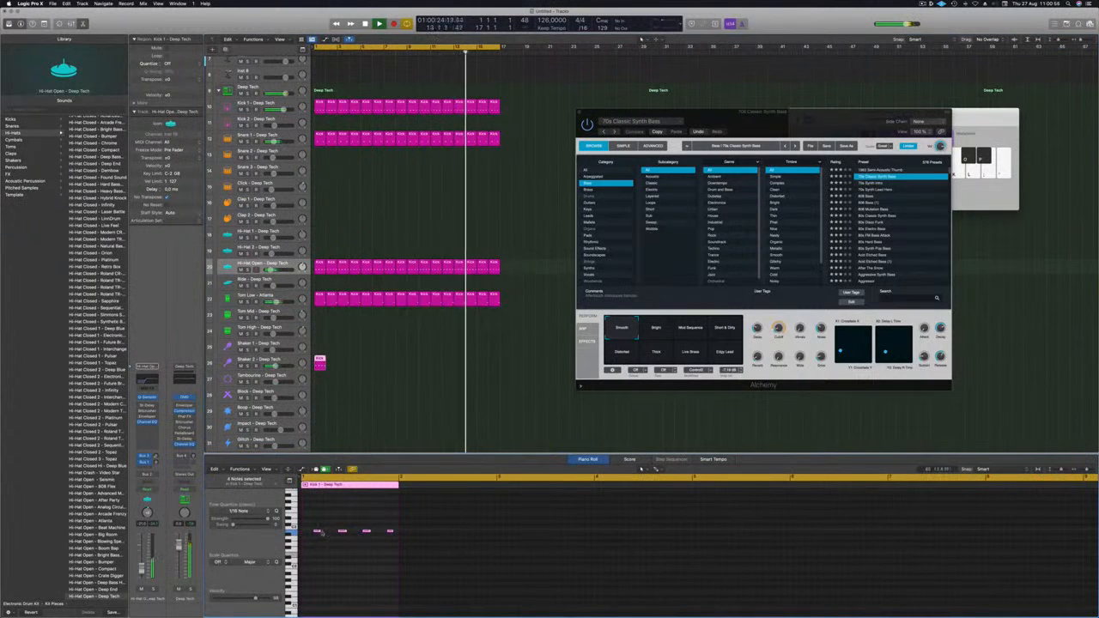
left_click_drag(317, 532, 306, 535)
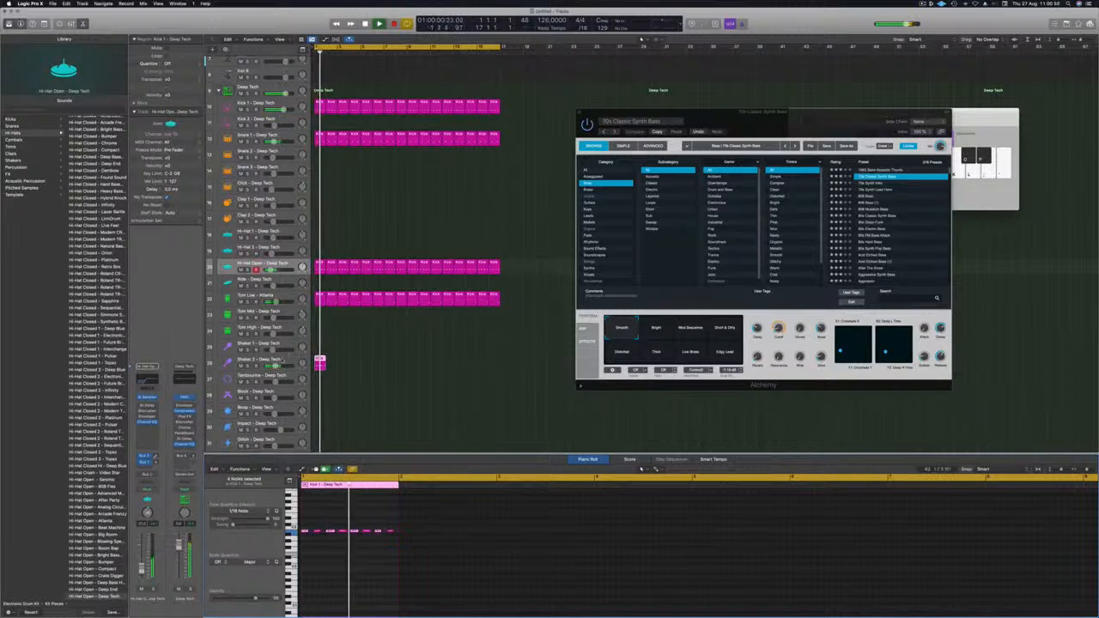
- Duplicate the one-bar shaker region repeatedly along the Shaker 2 track up to bar 17
left_click(282, 360)
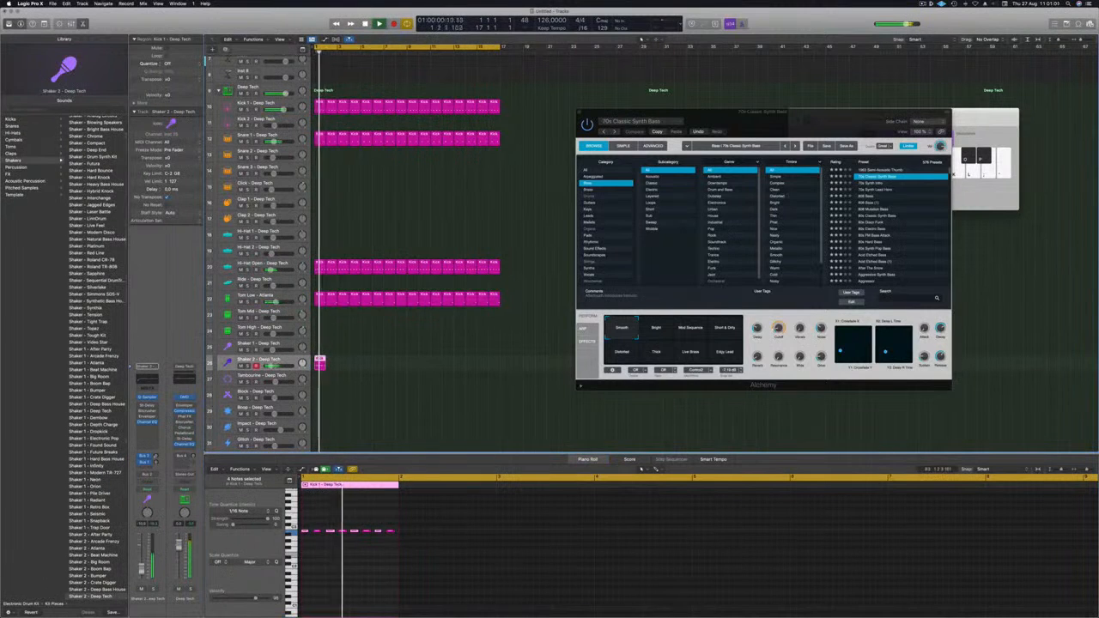
mouse_move(318, 362)
left_mouse_down()
mouse_move(414, 367)
mouse_move(384, 349)
left_mouse_up()
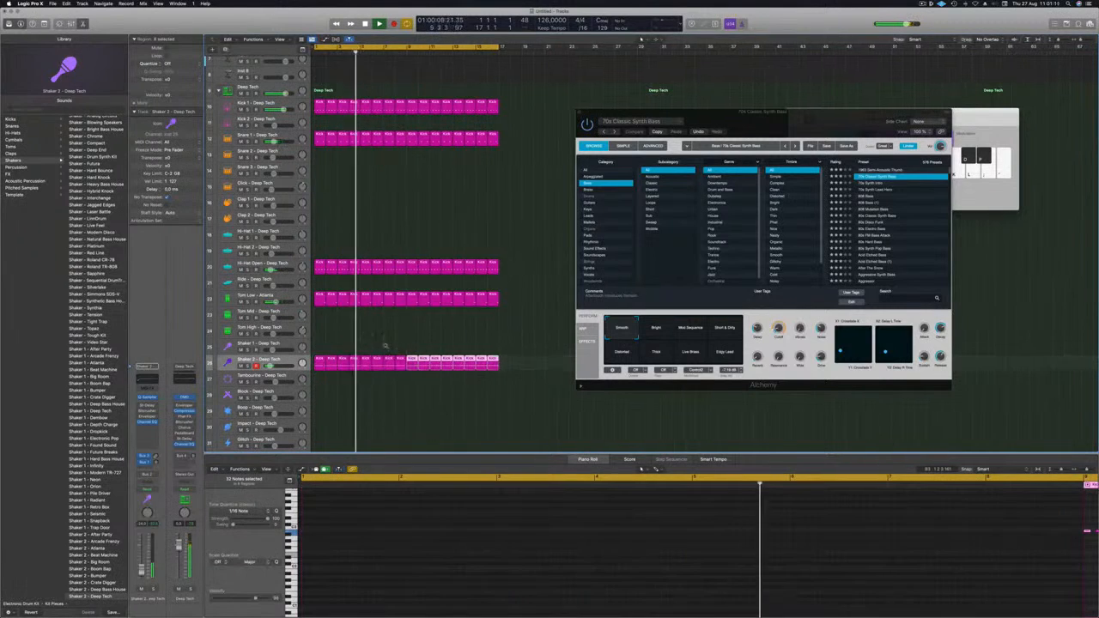
key("super+Left")
key("super+Right")
left_click(258, 361)
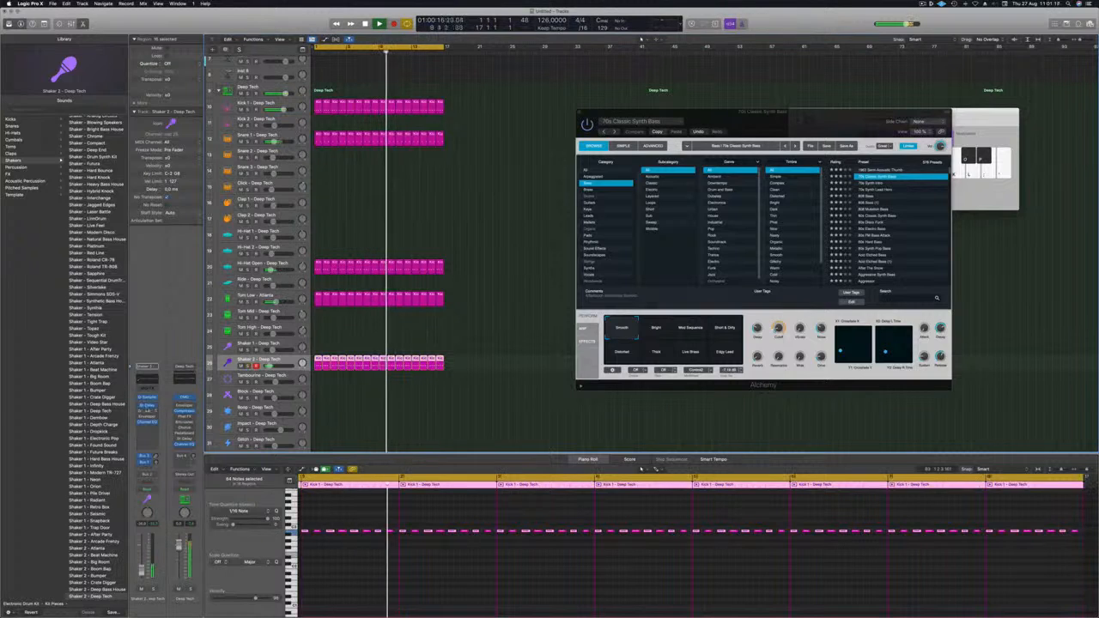
- Adjust the left and right output mix of the Shaker 2 track's Stereo Delay, close the plug-in and deselect the regions
left_click(146, 405)
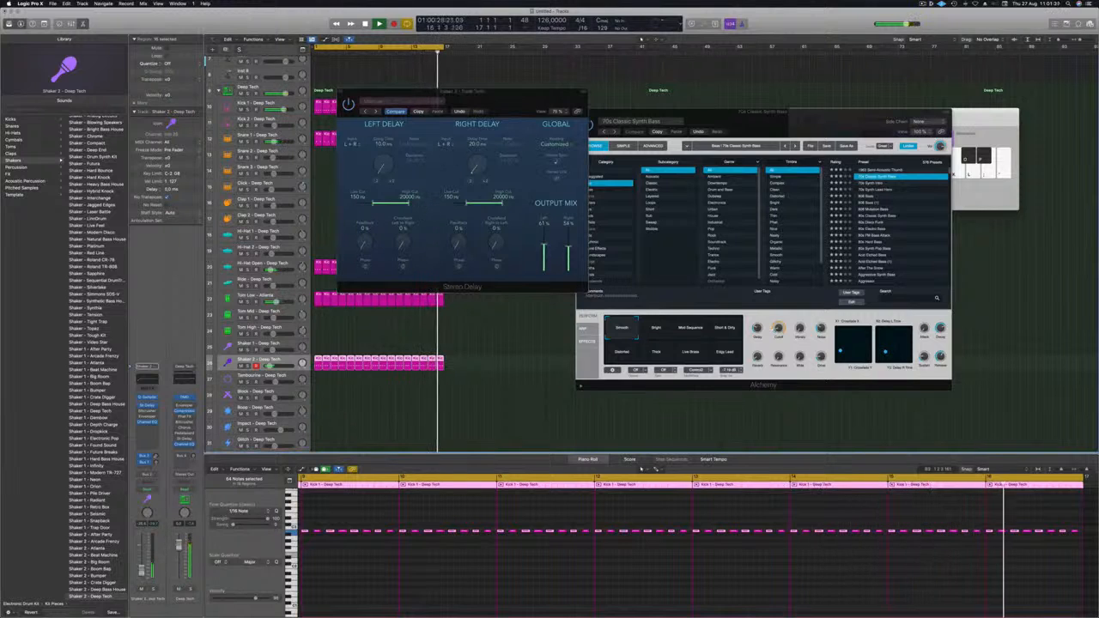
mouse_move(515, 97)
left_mouse_down()
mouse_move(532, 104)
mouse_move(510, 110)
left_mouse_up()
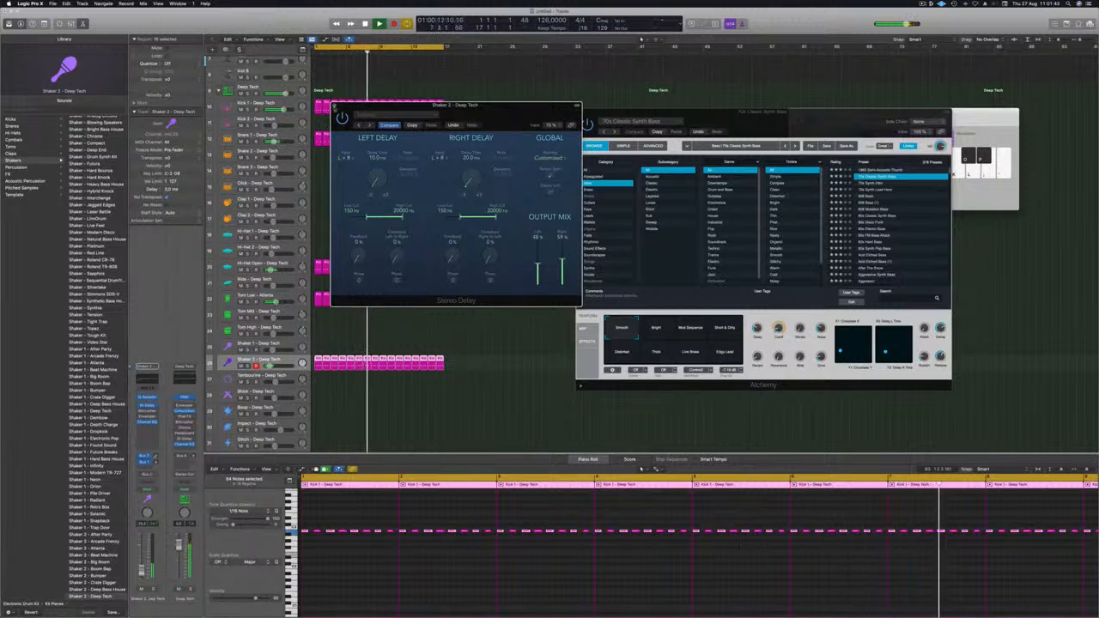
left_click(335, 106)
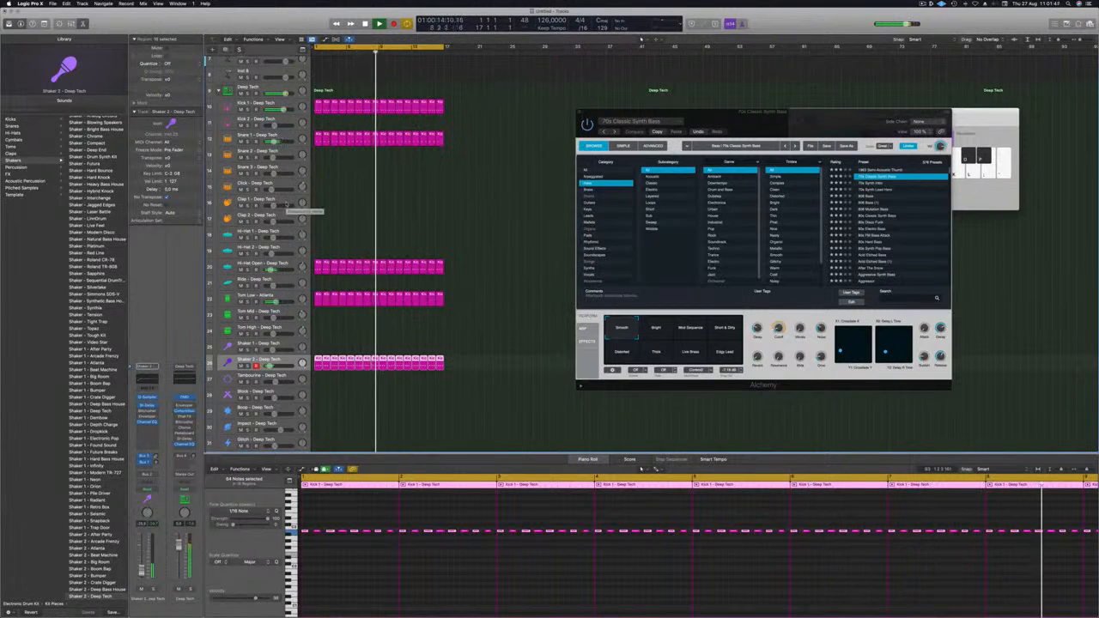
left_click(415, 201)
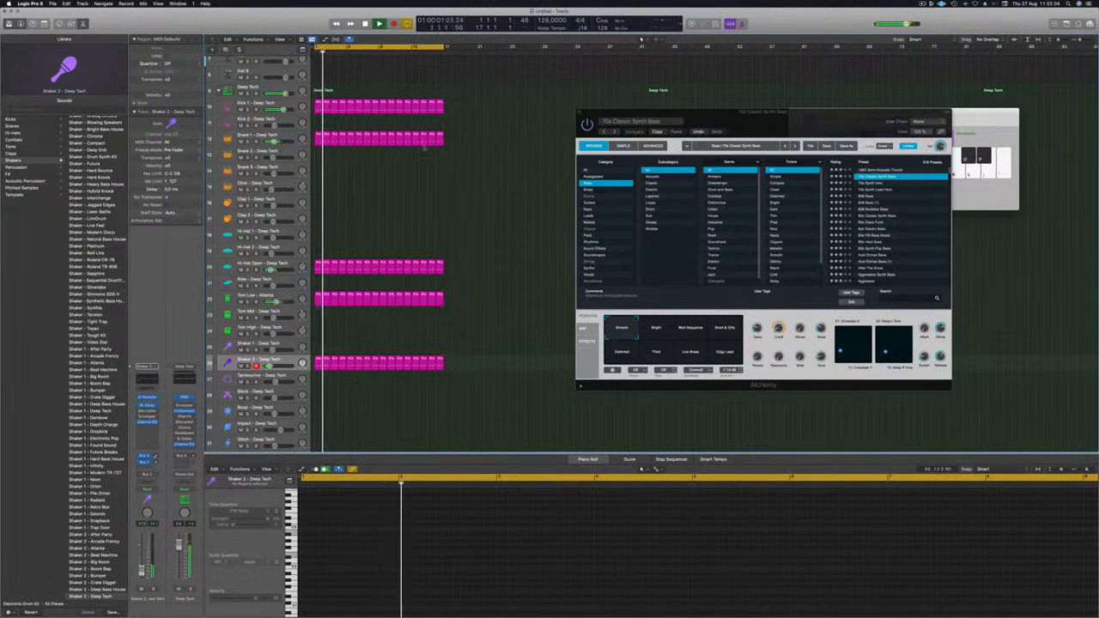
- Select the 70s Classic Synth Bass track, restart playback and reposition its Alchemy window
scroll(322, 92, "up", 3)
scroll(322, 92, "up", 3)
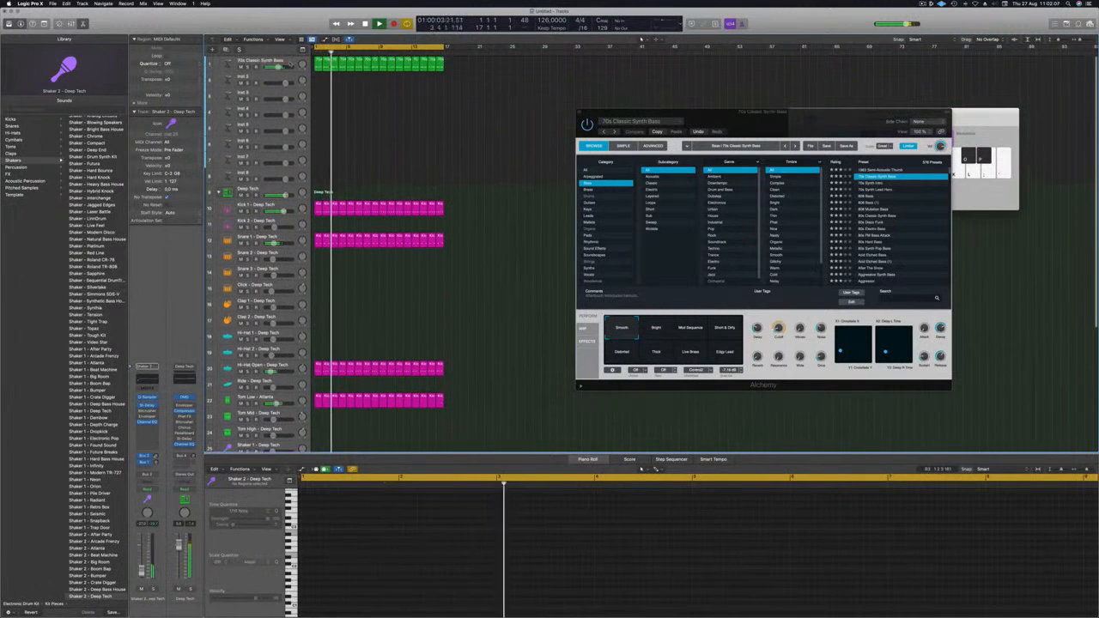
left_click(258, 61)
key("space")
key("space")
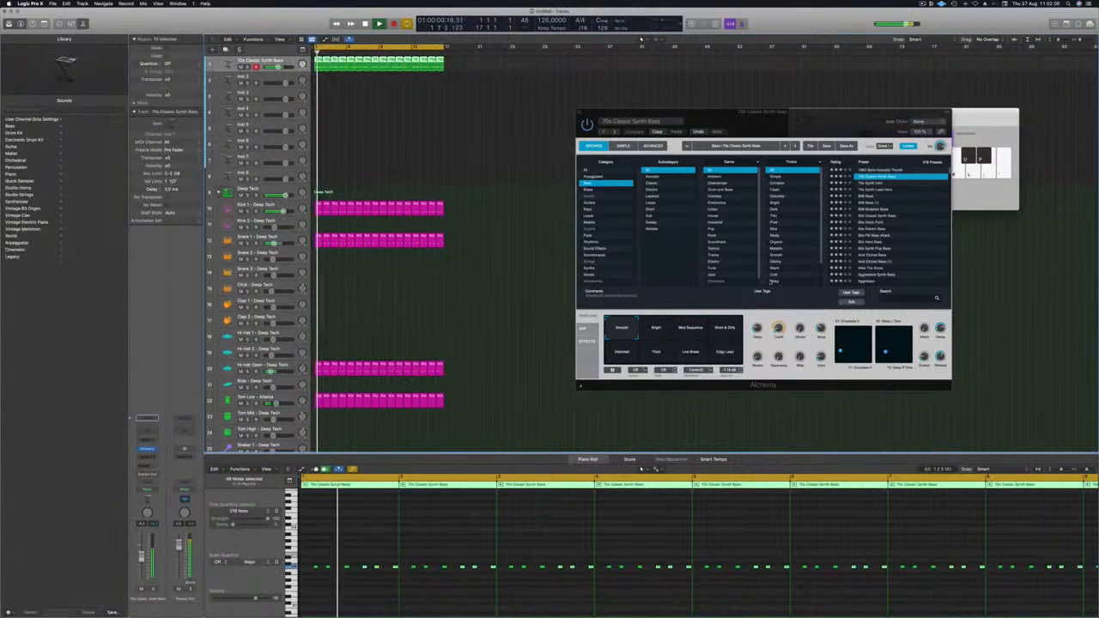
left_click_drag(740, 112, 677, 109)
key("space")
key("space")
left_click_drag(764, 107, 734, 112)
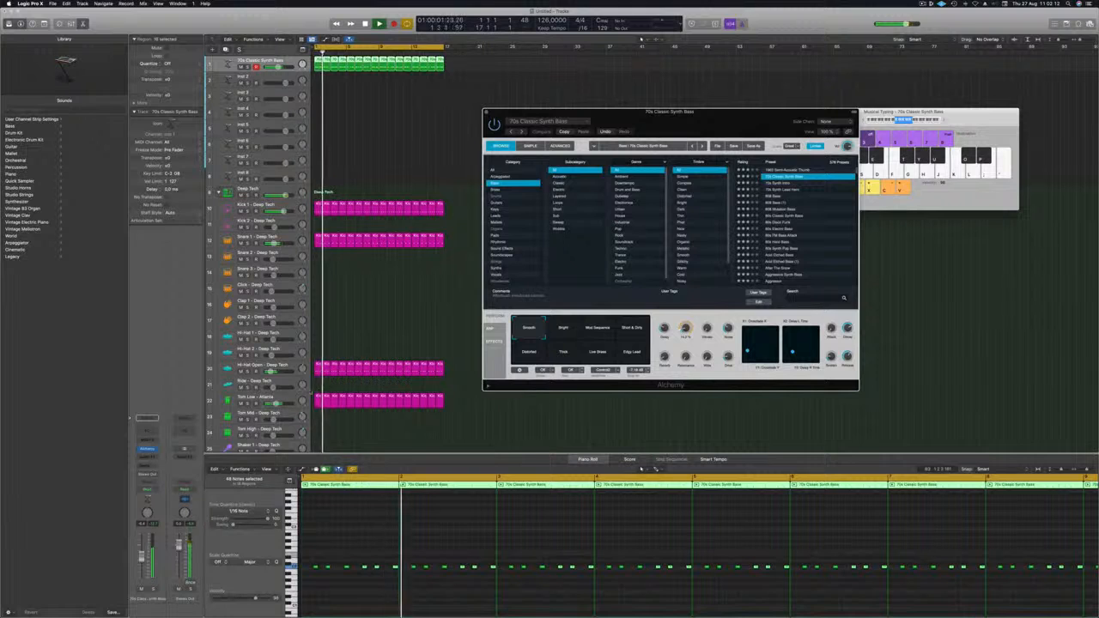
- Select the Hi-Hat Open track and close the Alchemy window
scroll(312, 393, "down", 2)
left_click(295, 349)
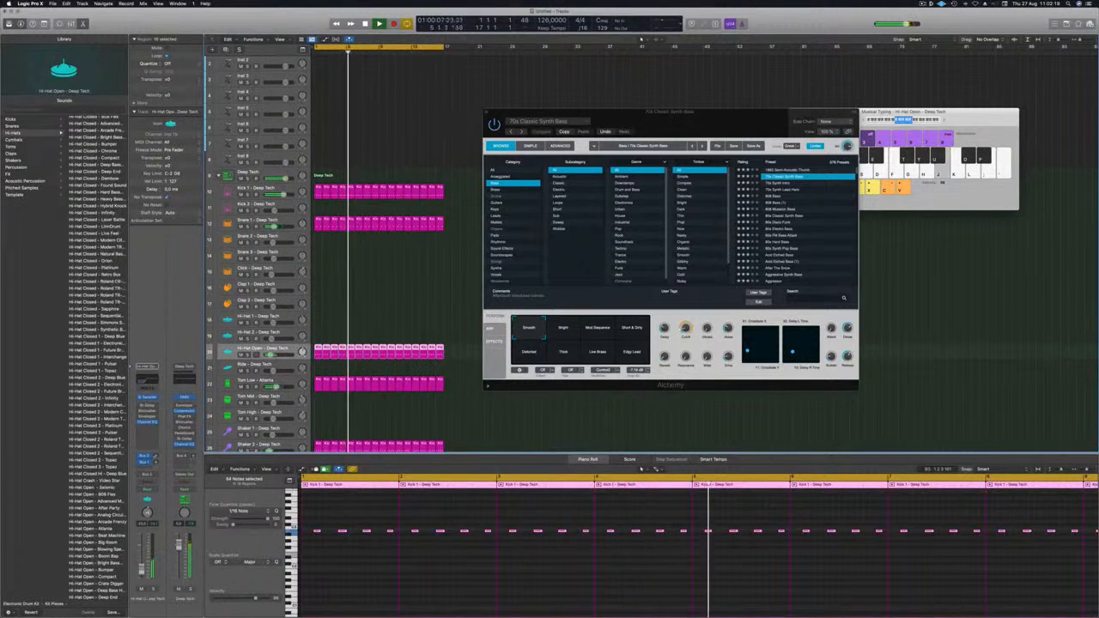
left_click_drag(597, 113, 569, 112)
left_click(458, 112)
- Open Alchemy on the 70s Classic Synth Bass track, raise its cutoff and close the instrument window
scroll(421, 129, "up", 2)
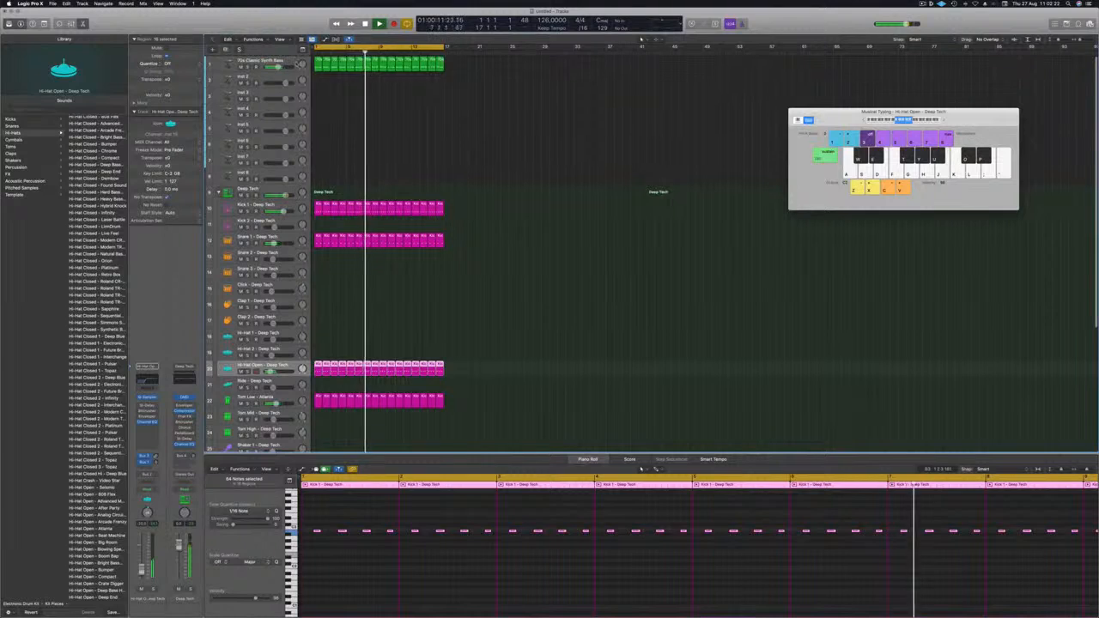
left_click(263, 61)
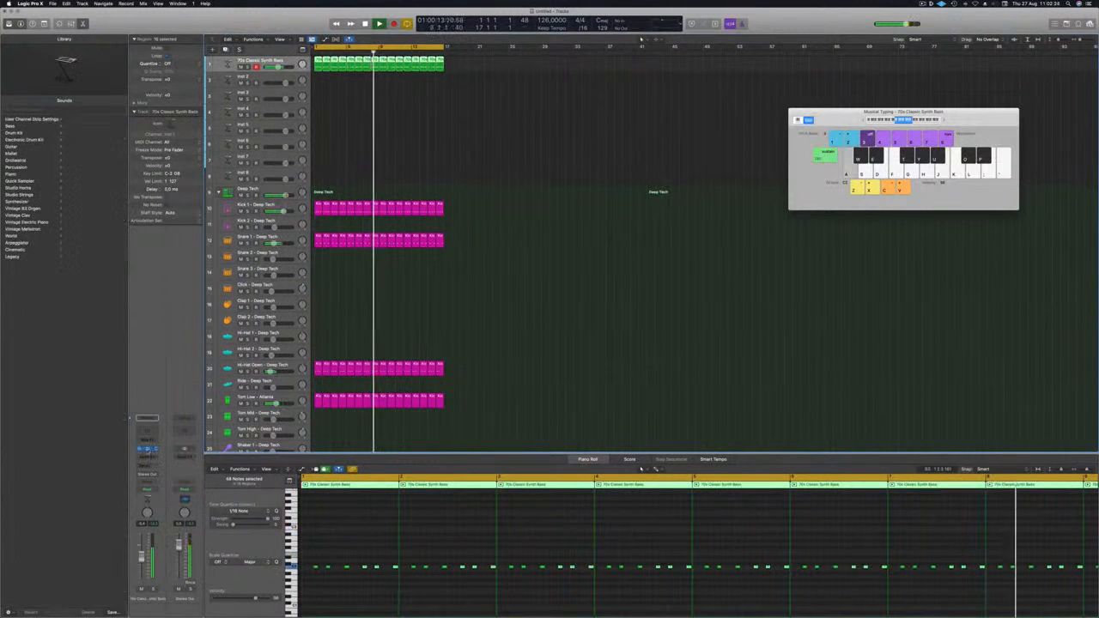
key("v")
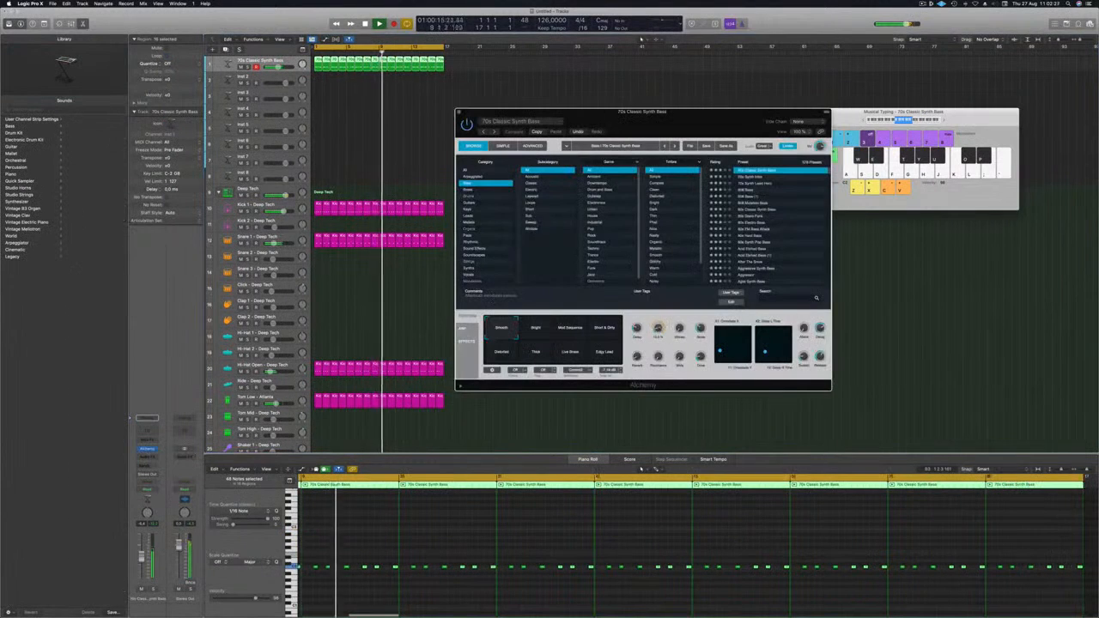
left_click_drag(660, 327, 661, 318)
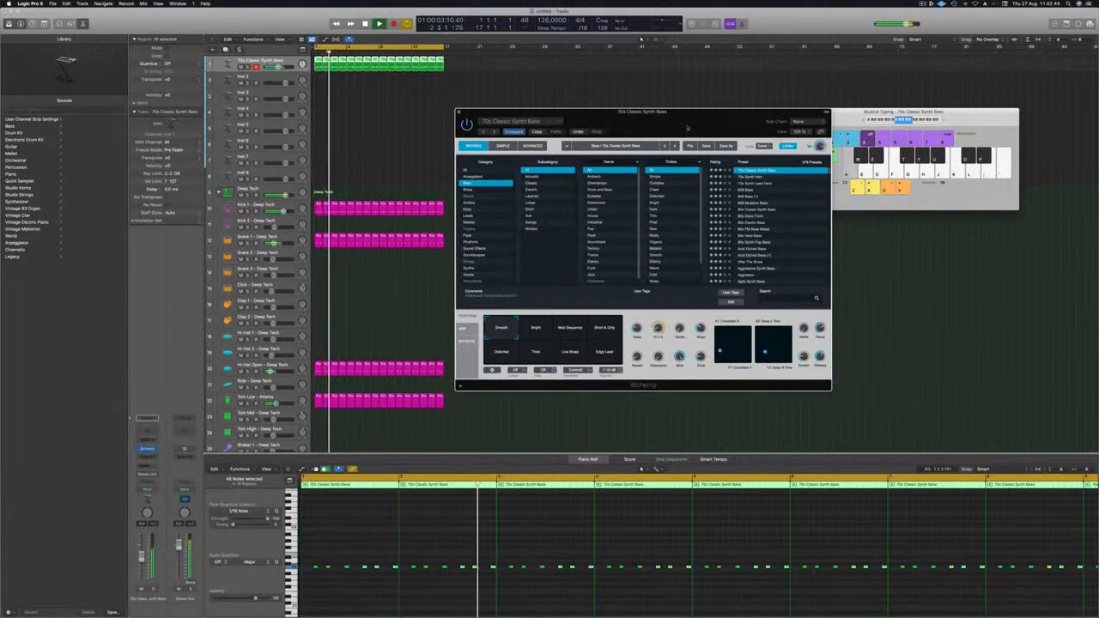
left_click_drag(698, 122, 664, 143)
left_click(425, 132)
- Duplicate the 70s Classic Synth Bass track together with its Alchemy settings
key("Return")
key("super+d")
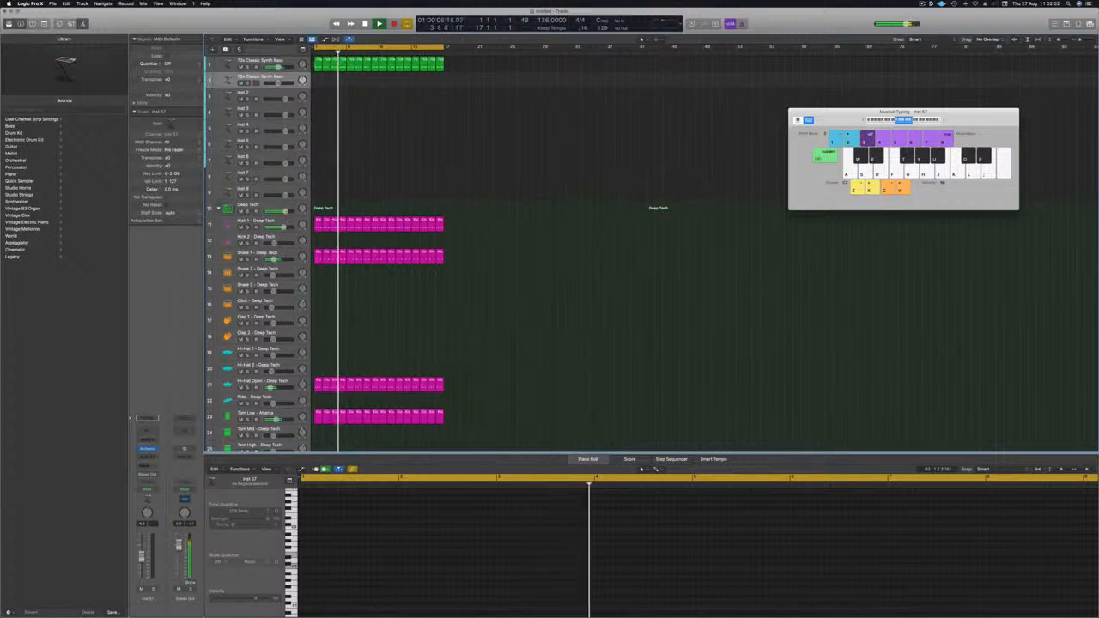
left_click(317, 65)
left_click(316, 77)
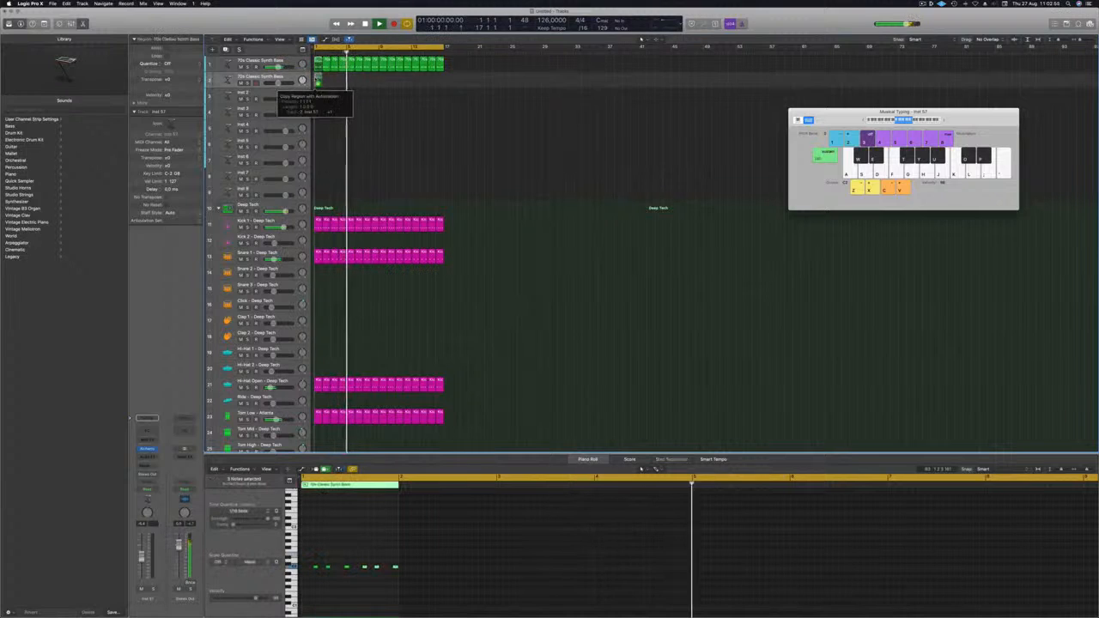
left_click(330, 79)
left_click(318, 78)
key("Delete")
- Copy all the bass regions up to bar 17 onto the duplicated track and play the loop from the start
left_click_drag(448, 66, 320, 82)
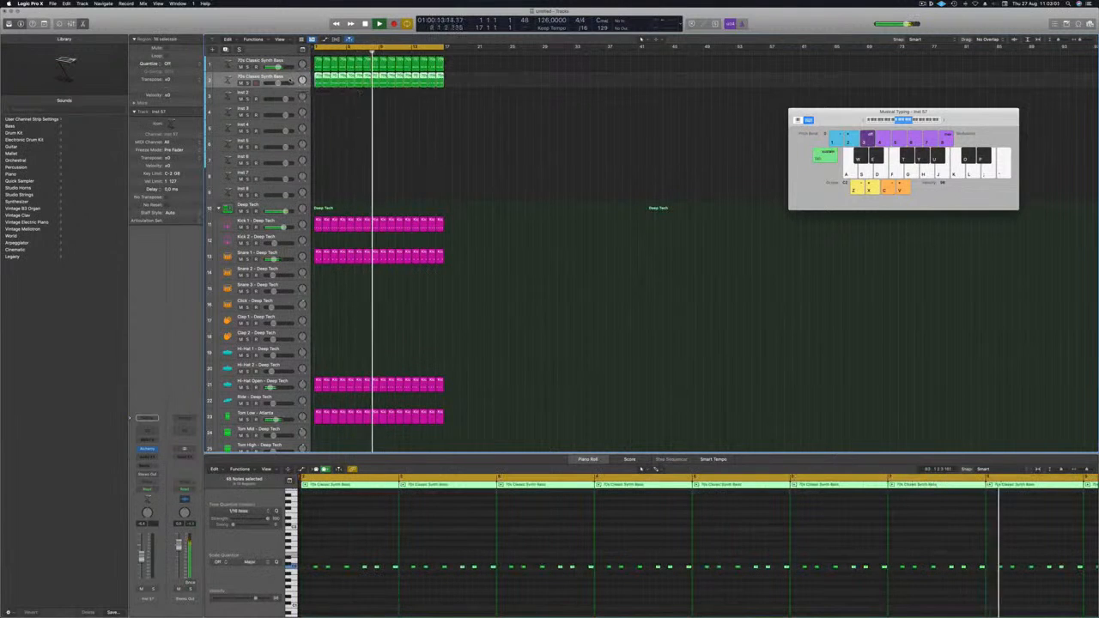
key("Return")
key("space")
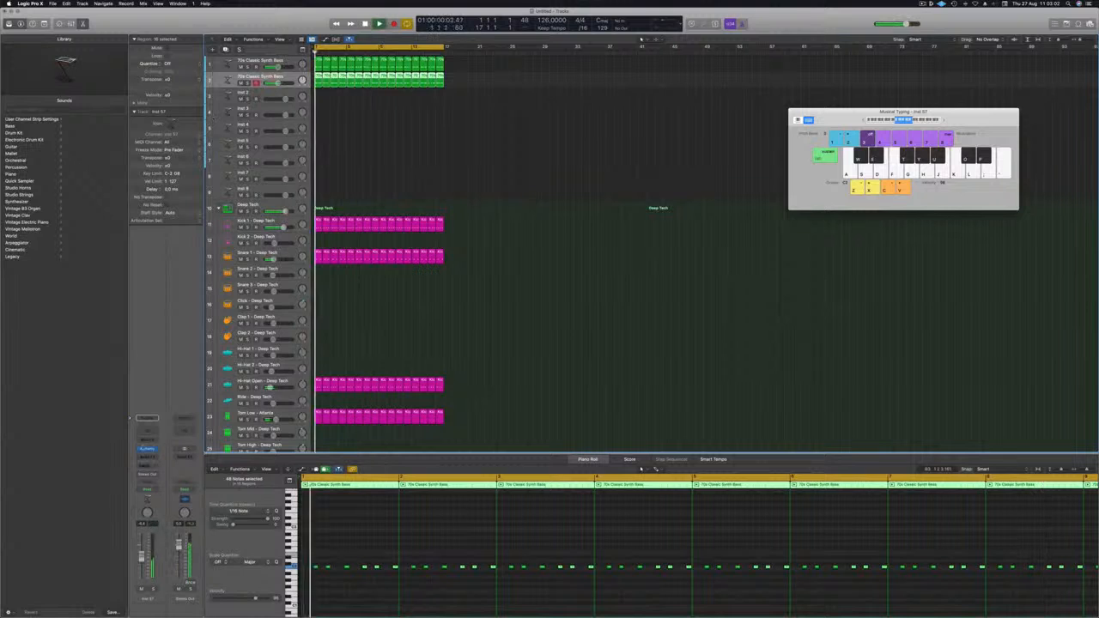
- Open Alchemy on the duplicated 70s Classic Synth Bass track and transpose all its notes down an octave
left_click(148, 449)
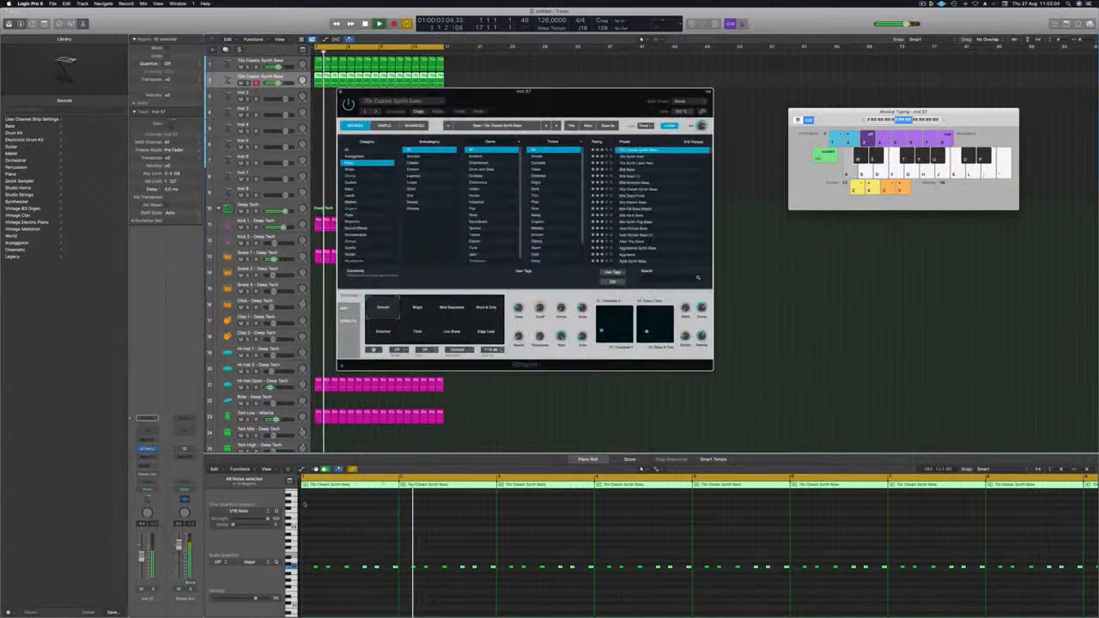
left_click(362, 530)
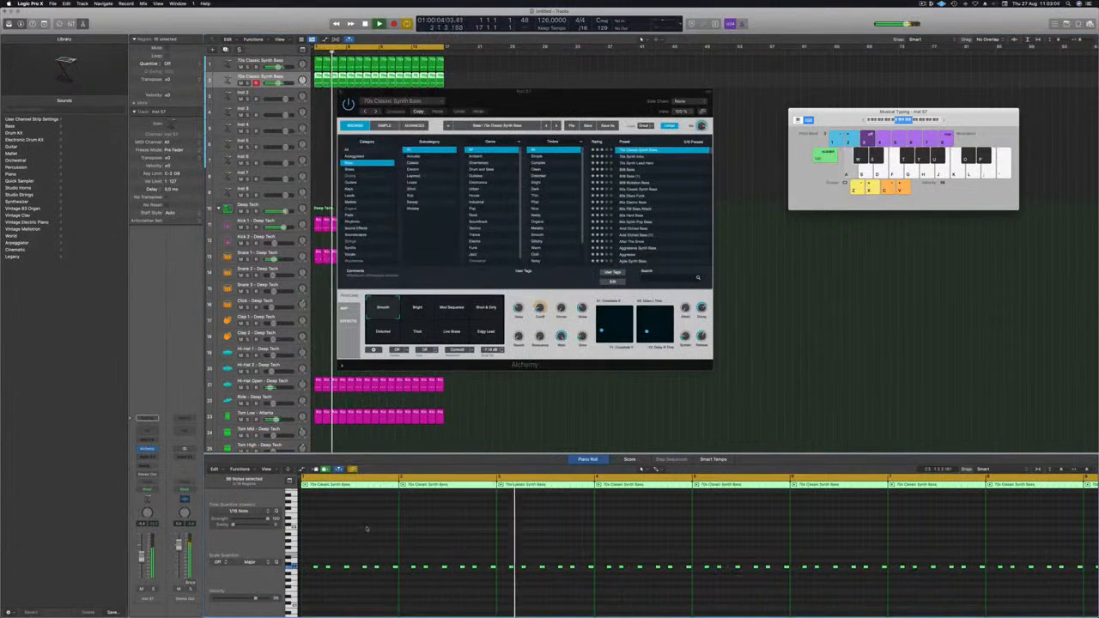
key("alt+shift+Down")
left_click_drag(572, 99, 626, 128)
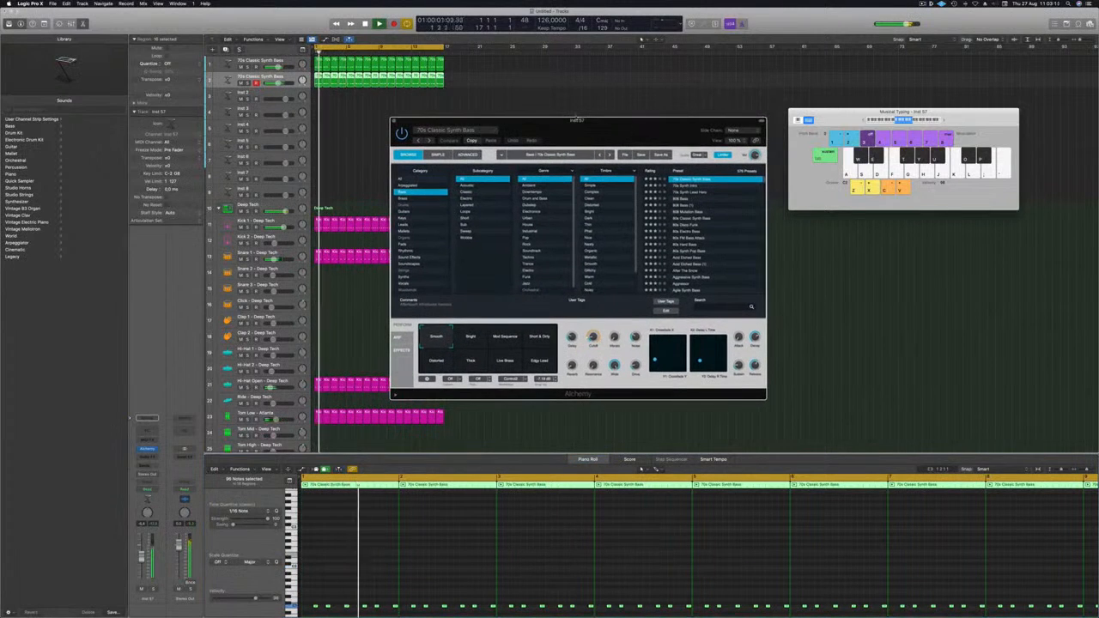
left_click_drag(279, 84, 278, 84)
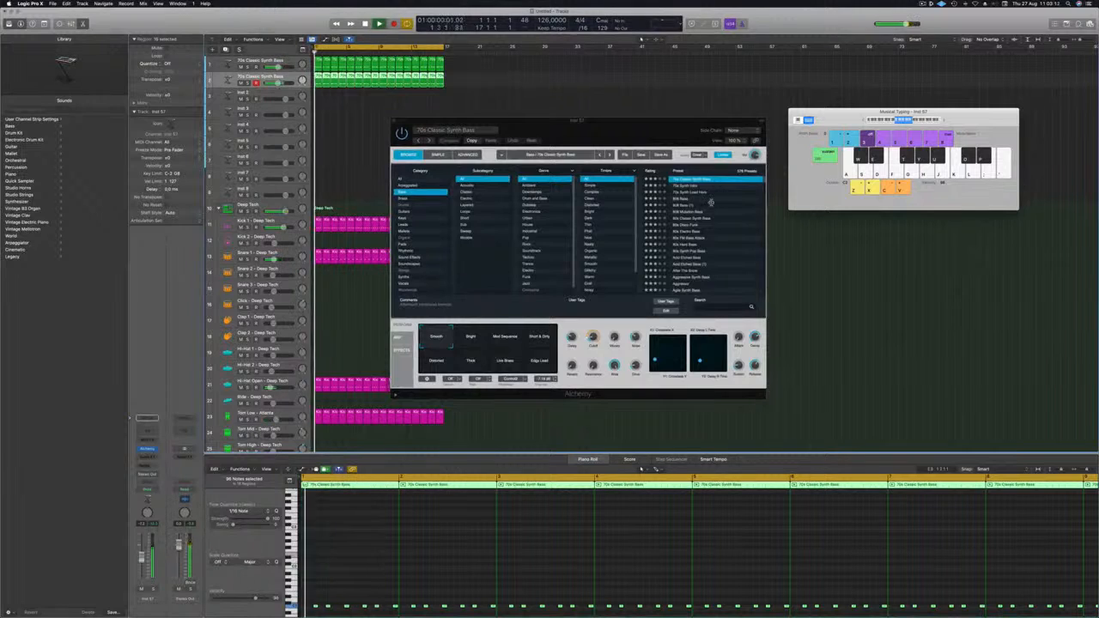
- Load the 808 Bass preset on the duplicated track and audition it briefly in solo
left_click(687, 198)
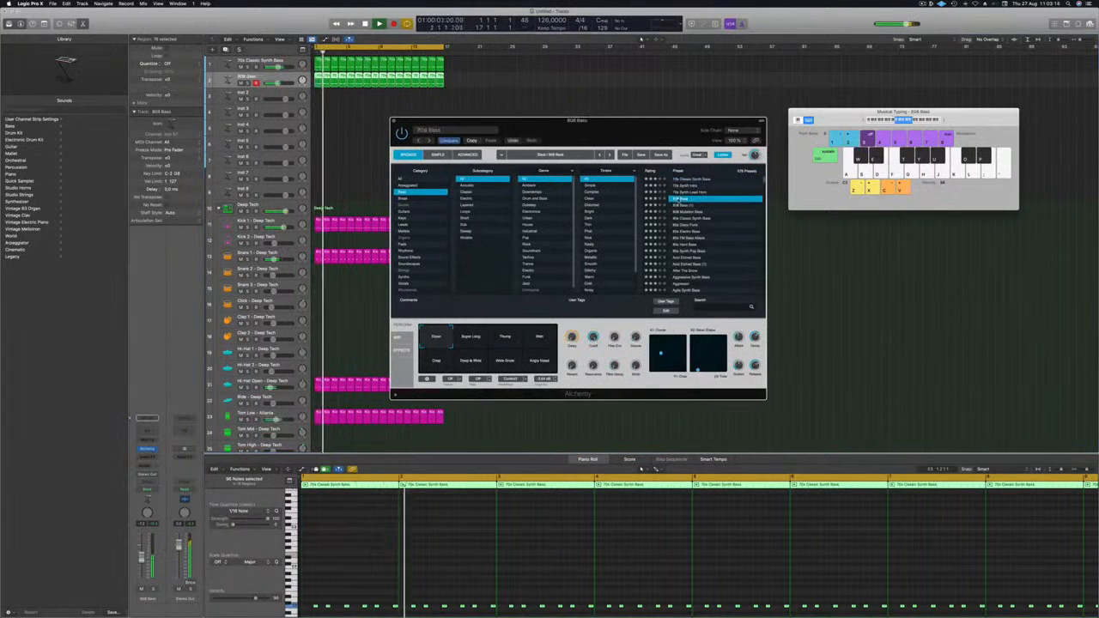
left_click(418, 562)
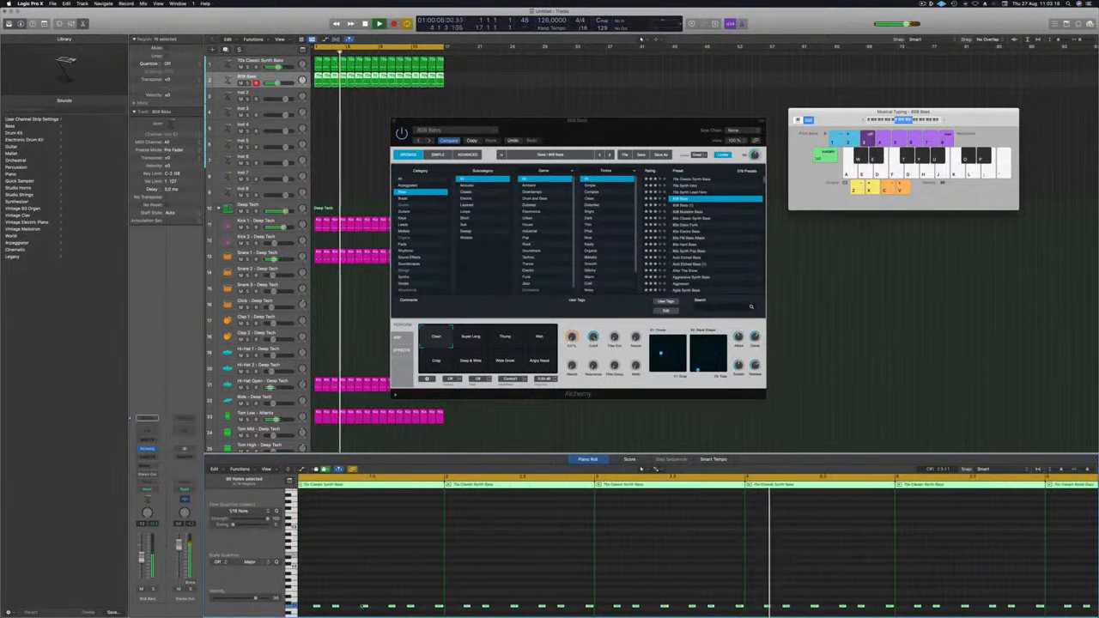
scroll(336, 601, "down", 3)
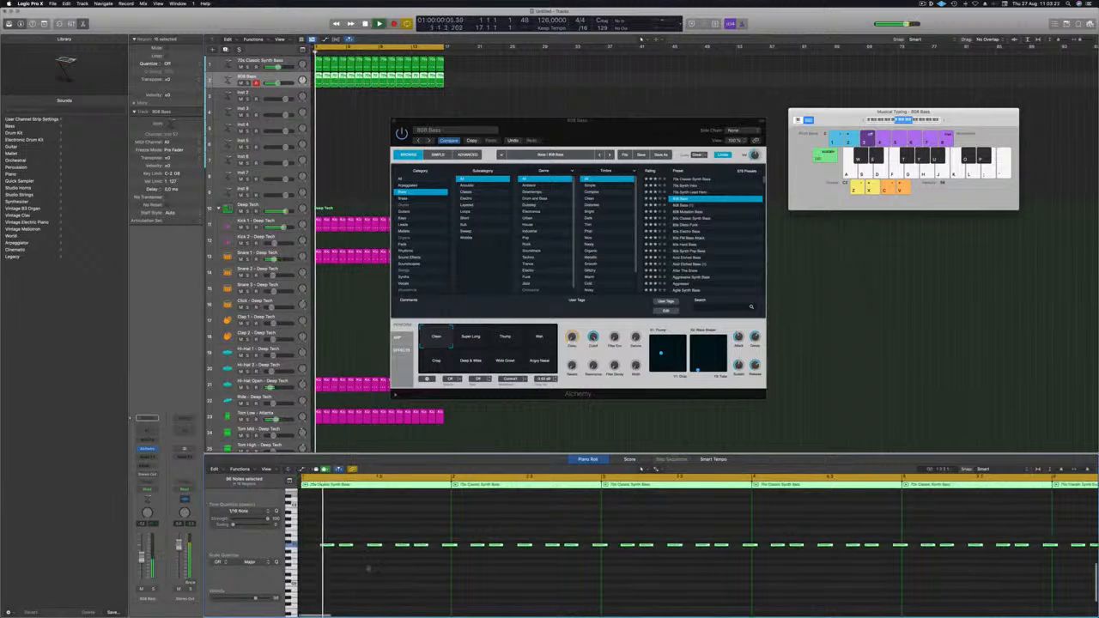
key("s")
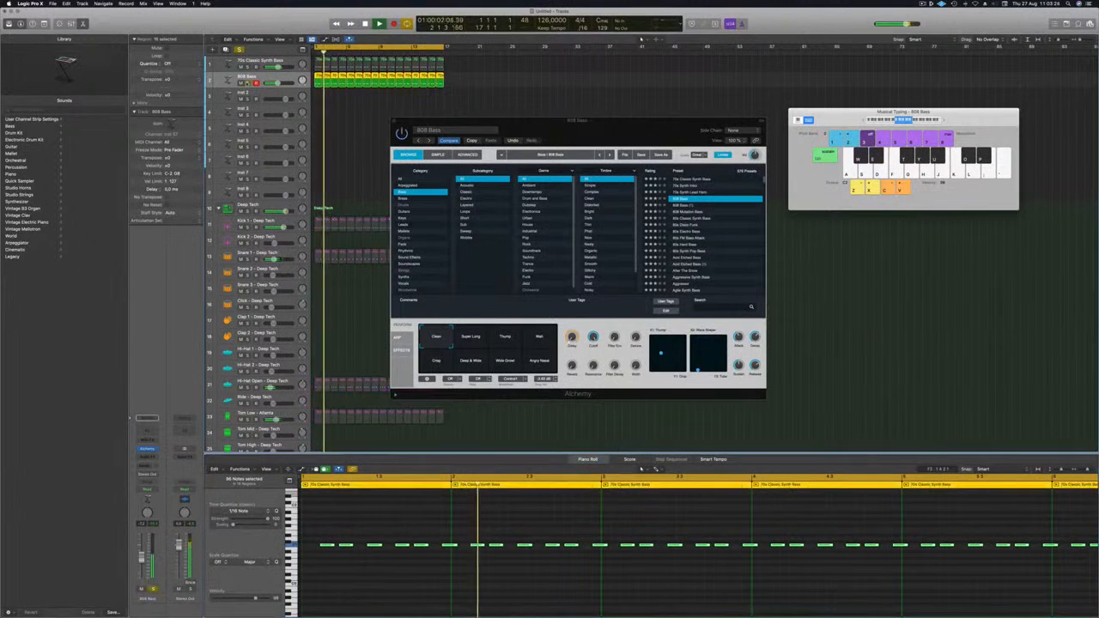
key("s")
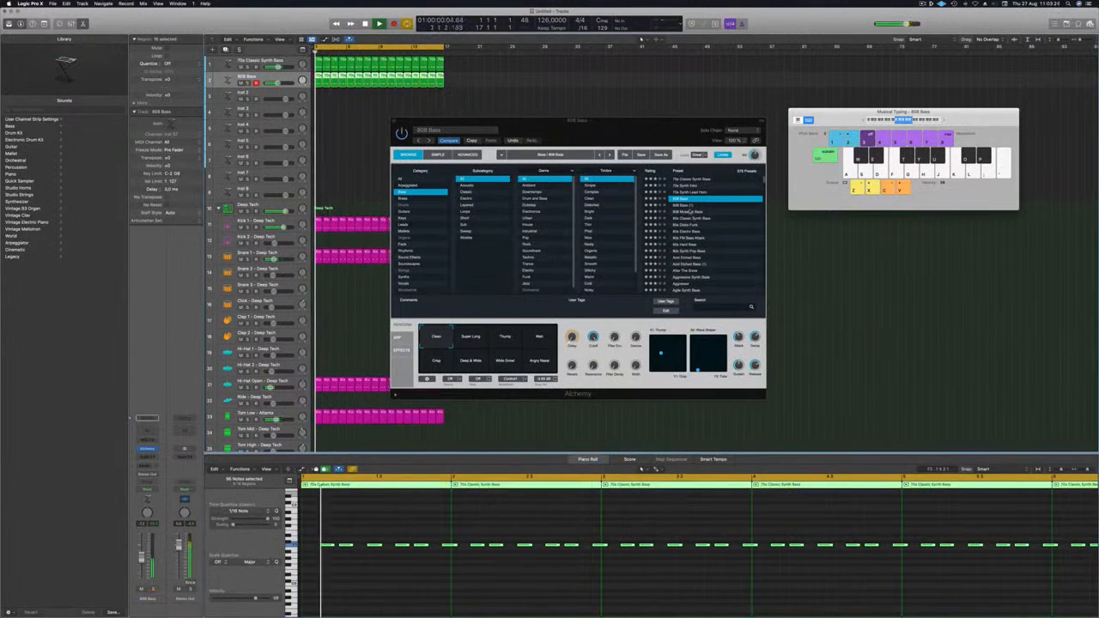
- Try the 808 Mutation Bass preset on the duplicated bass track, both soloed and in the full mix
left_click(691, 211)
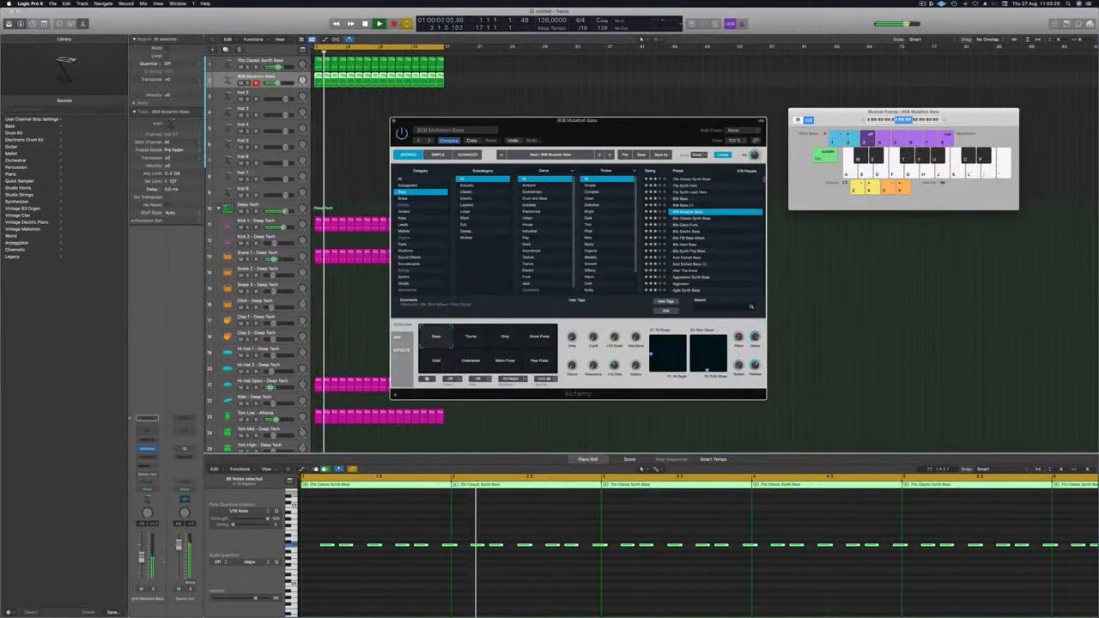
key("s")
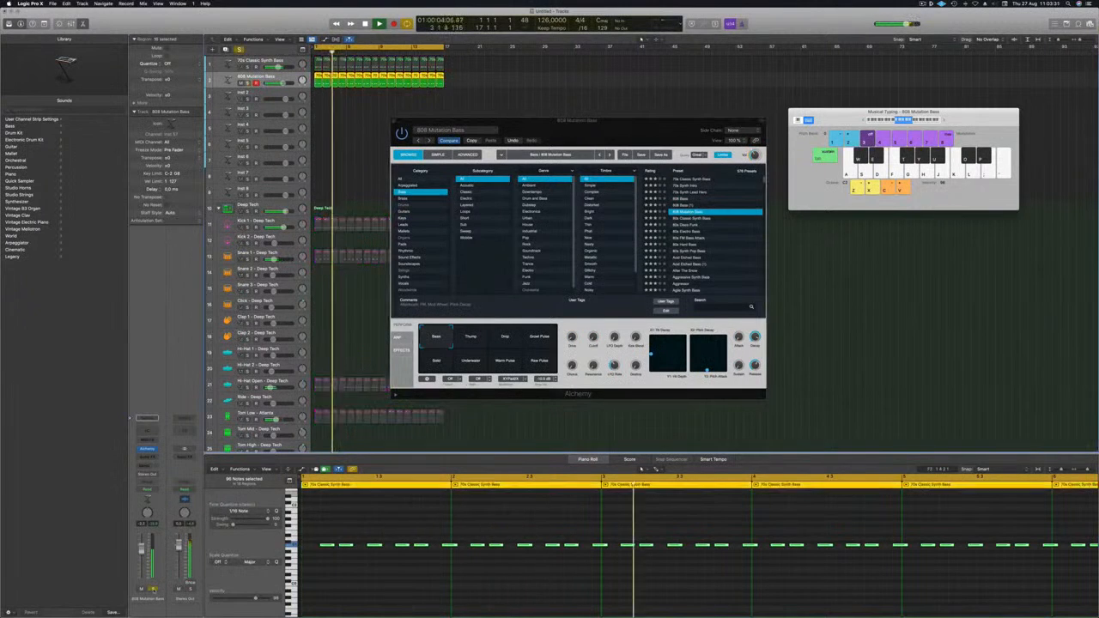
key("s")
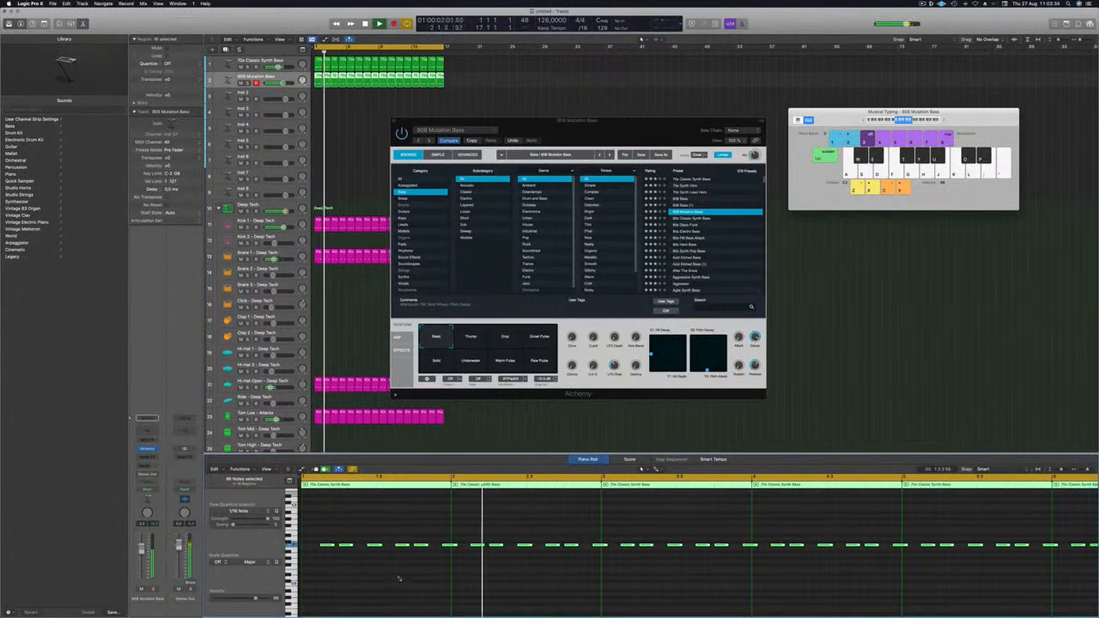
- Transpose the duplicated bass notes up an octave, load the 808 Bass preset and audition it in solo
key("alt+shift+Up")
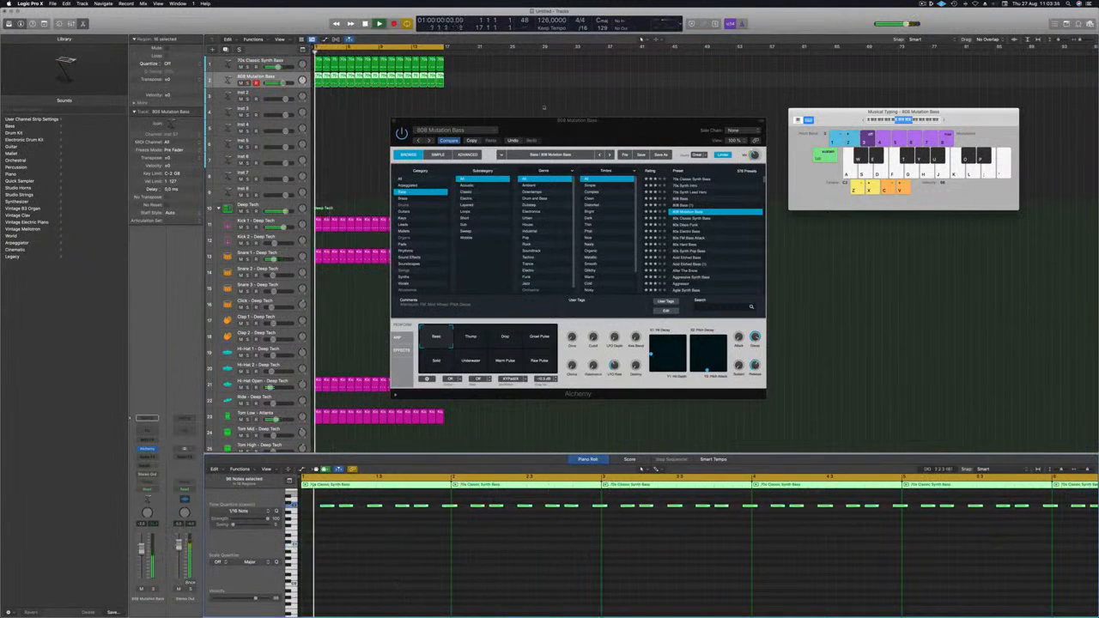
left_click(683, 199)
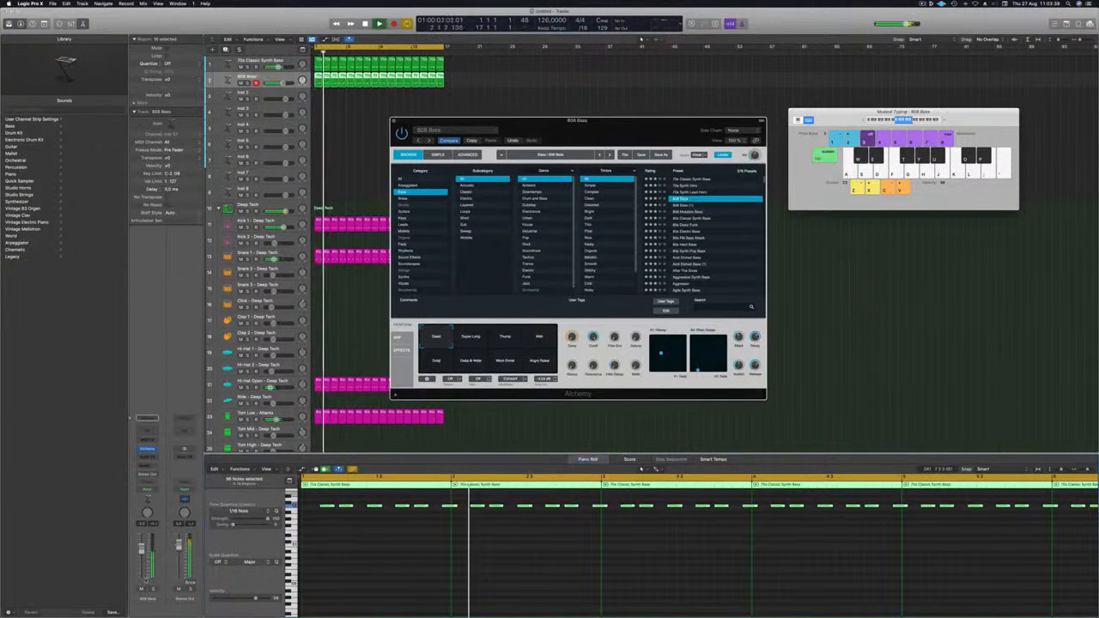
left_click(154, 589)
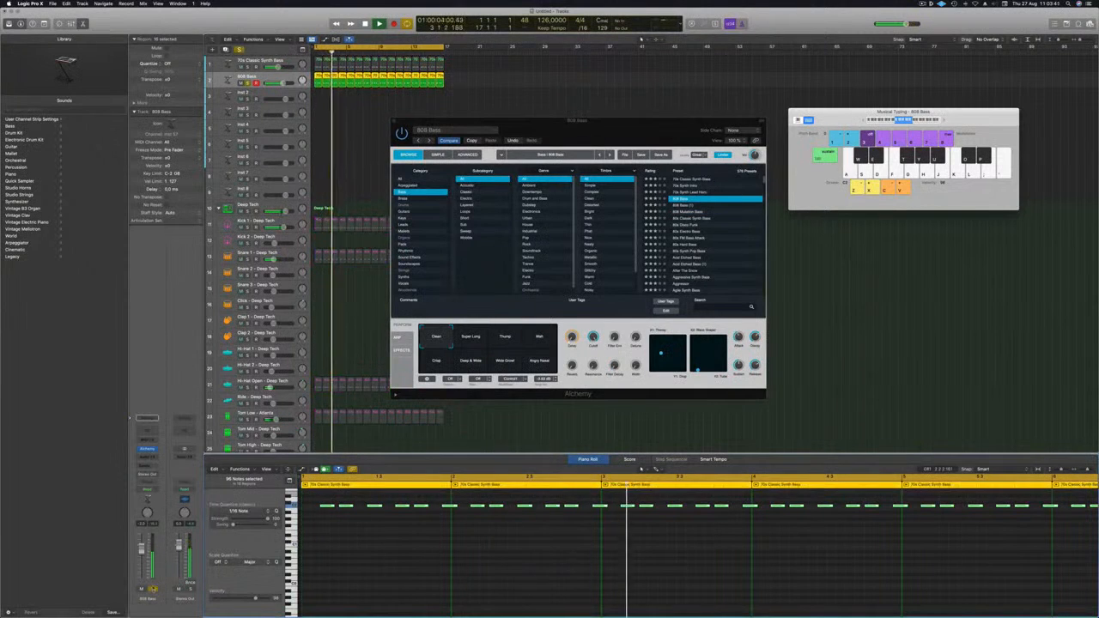
left_click(153, 589)
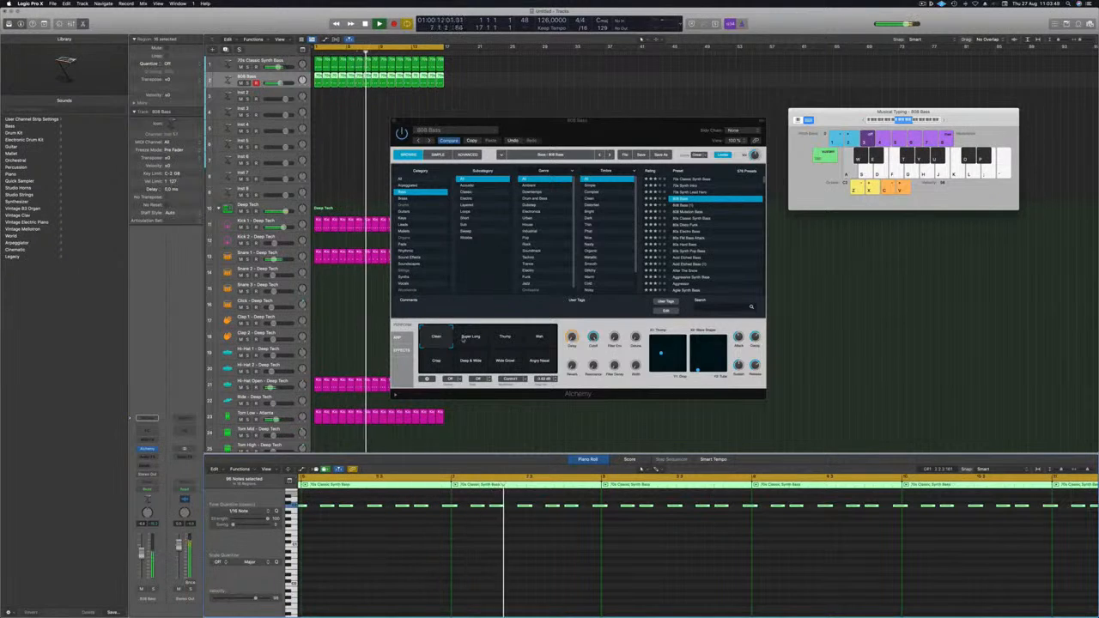
- Try the Thump and Wah variations of the 808 Bass preset and check the sound in solo
left_click(506, 340)
left_click(539, 337)
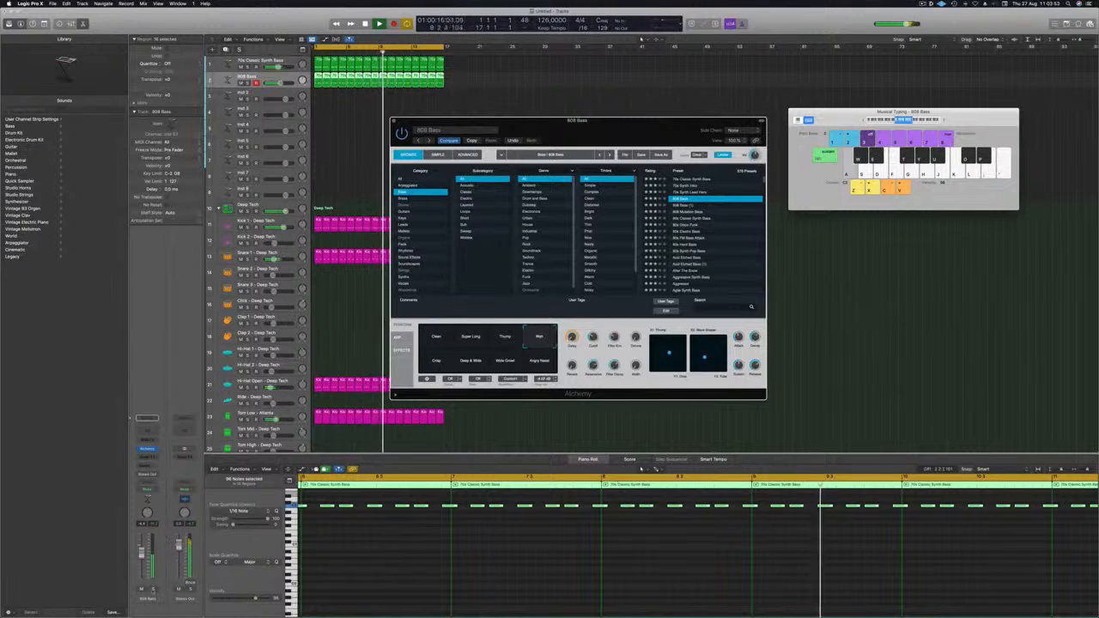
left_click(153, 590)
left_click(153, 590)
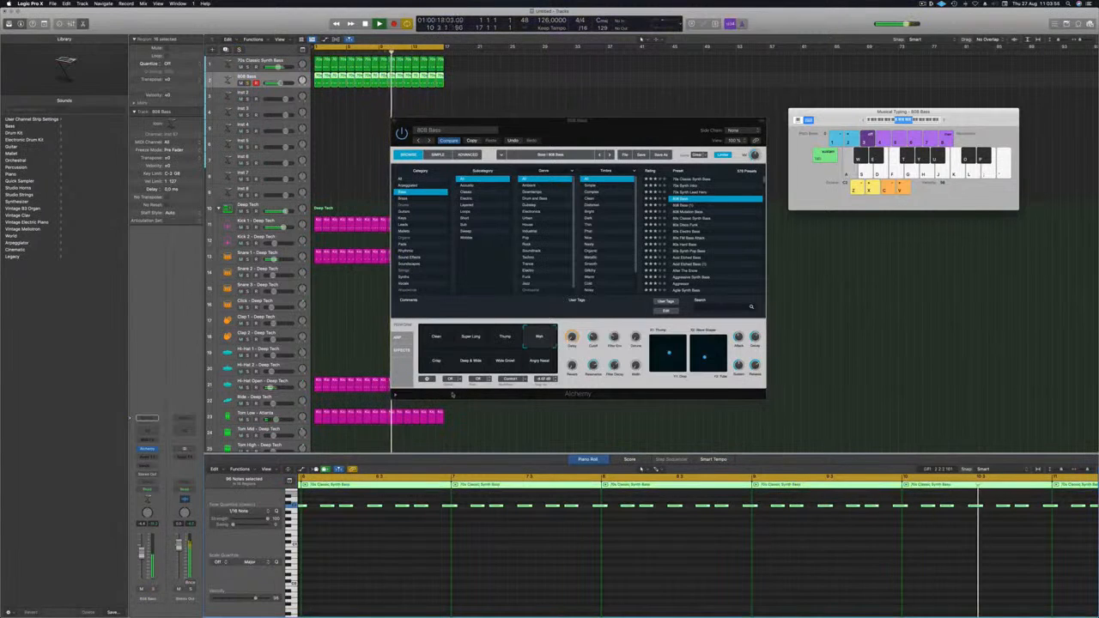
- Compare the Crisp and Deep & Wide variations of the 808 Bass preset and settle on Wide Growl
left_click(437, 361)
left_click(464, 362)
left_click(496, 364)
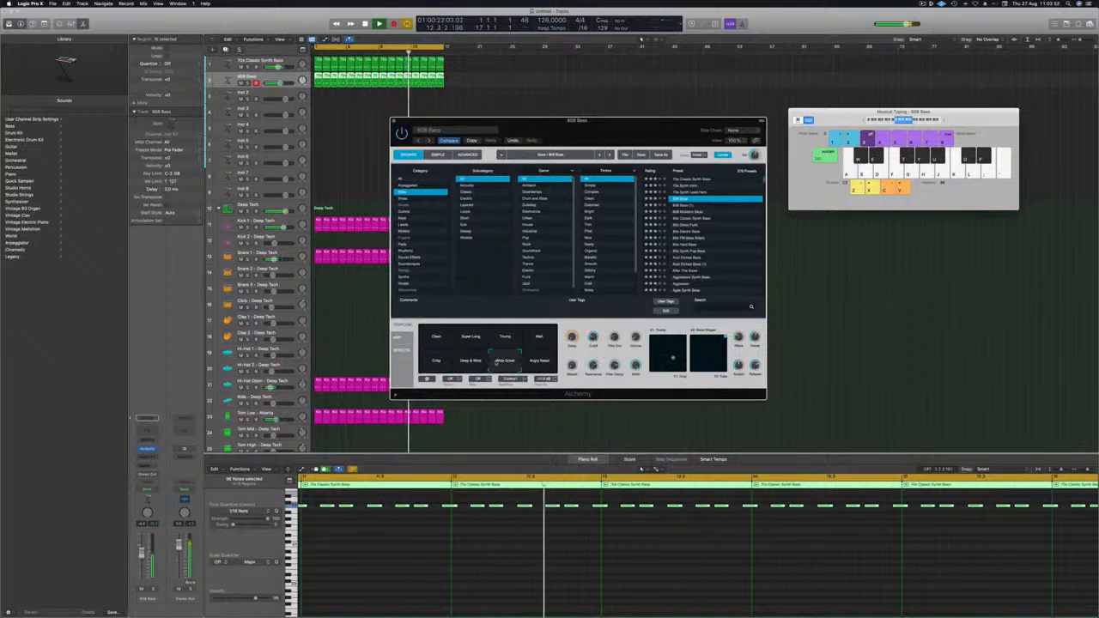
left_click(643, 468)
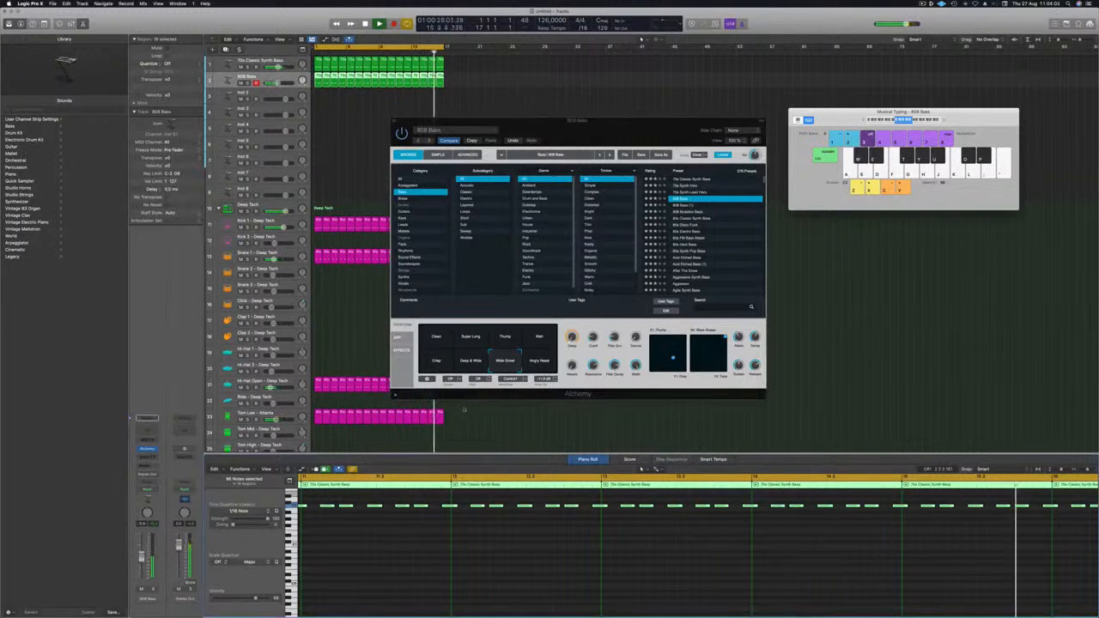
left_click(592, 338)
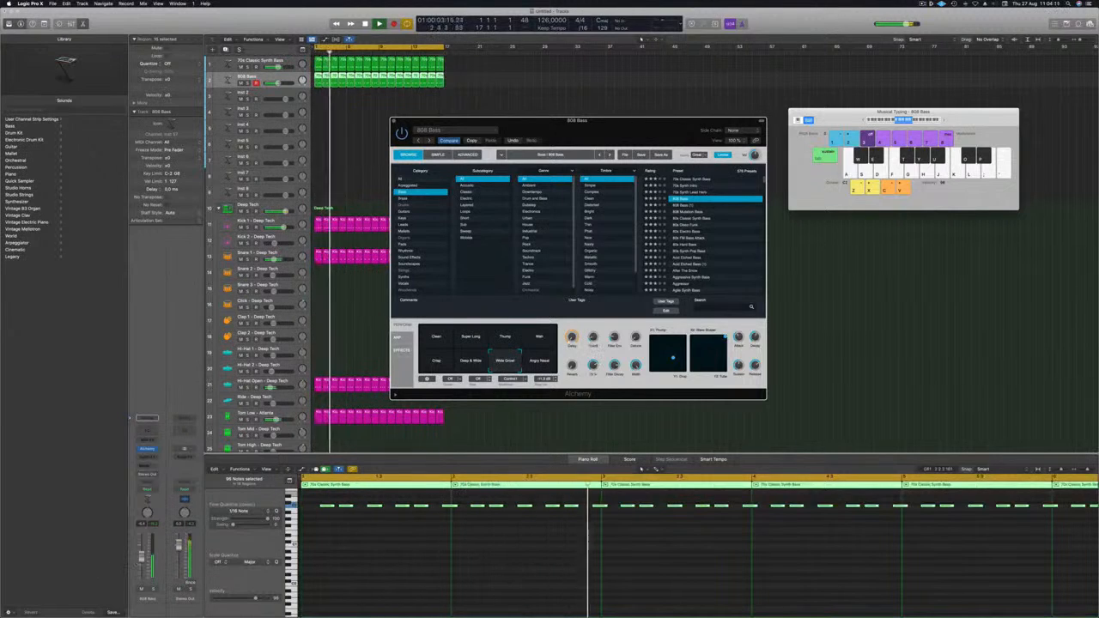
- Check the 808 Bass level, insert a Channel EQ on its channel strip and close the EQ window
left_click(142, 558)
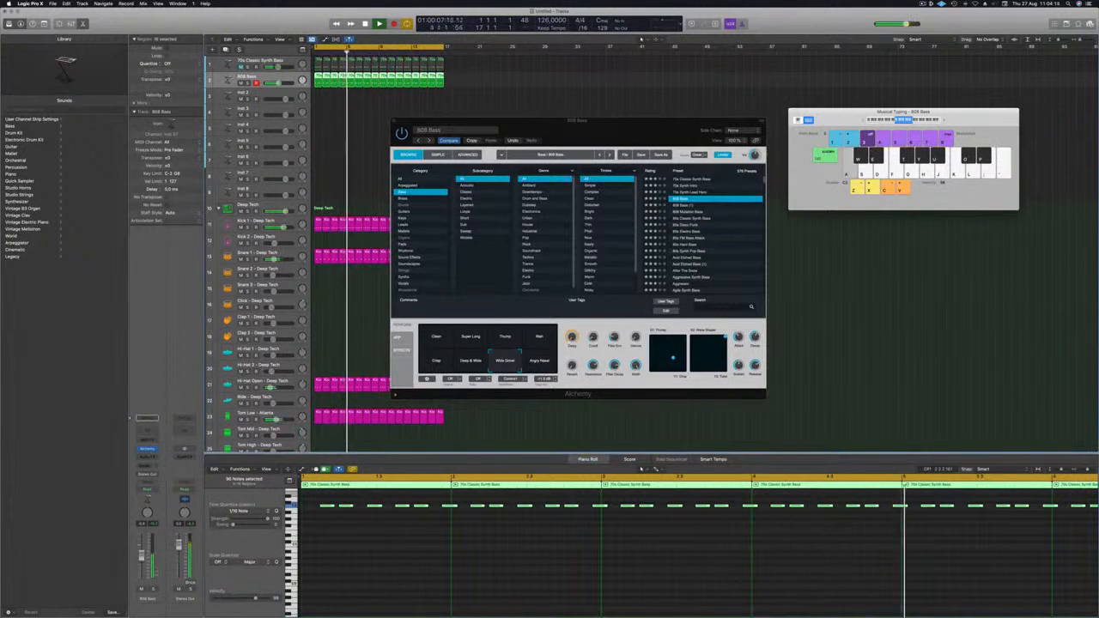
left_click(147, 419)
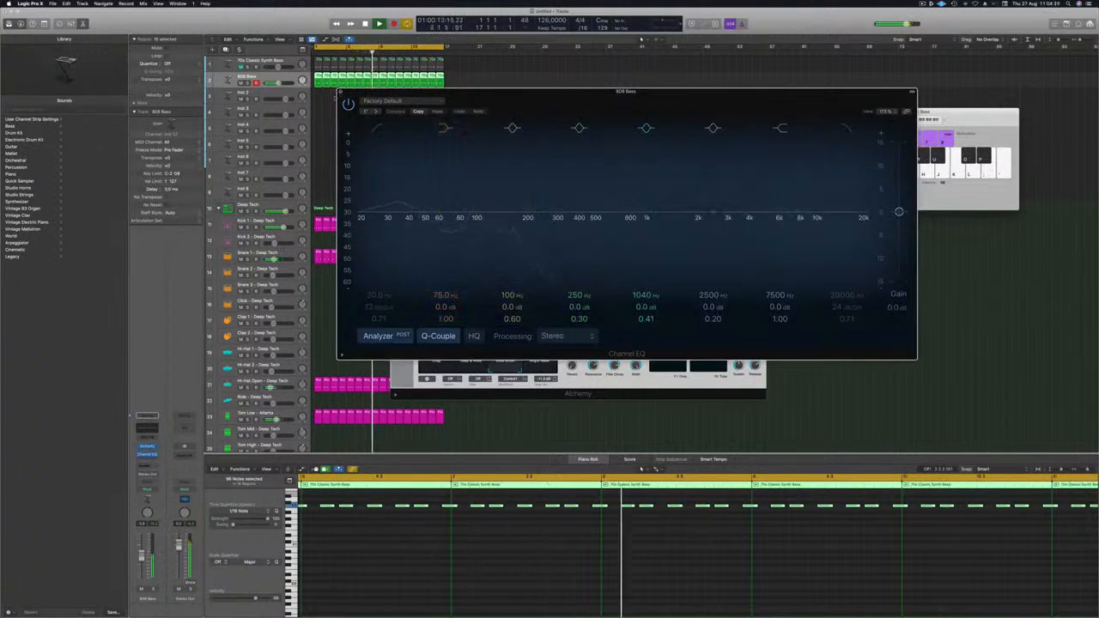
left_click(341, 91)
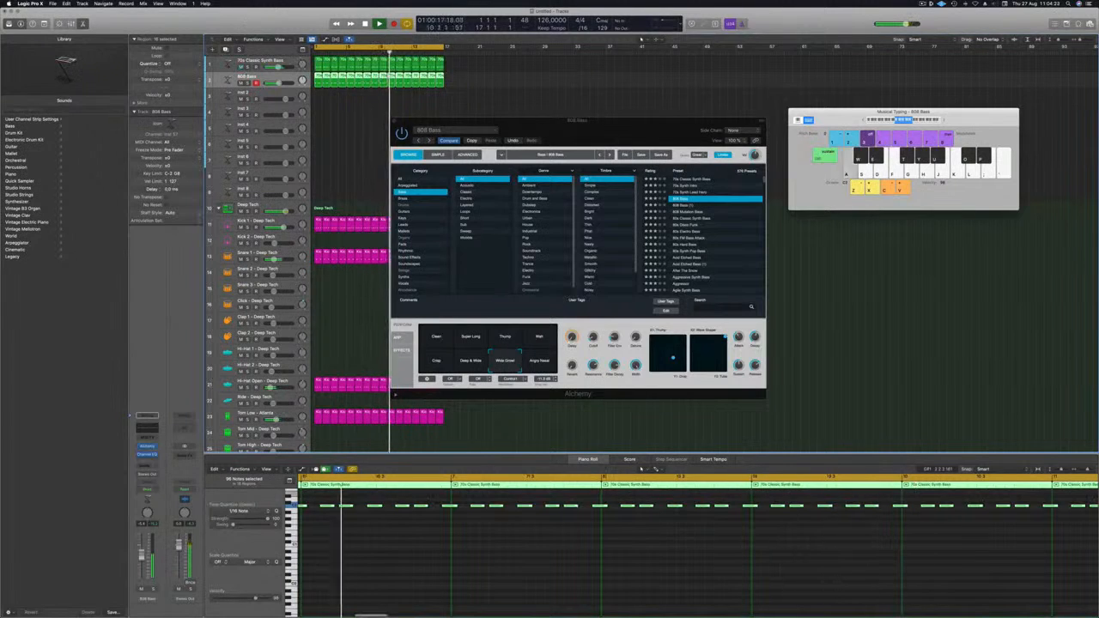
- Select the 70s Classic Synth Bass track, close the open Alchemy windows and stop playback
key("Up")
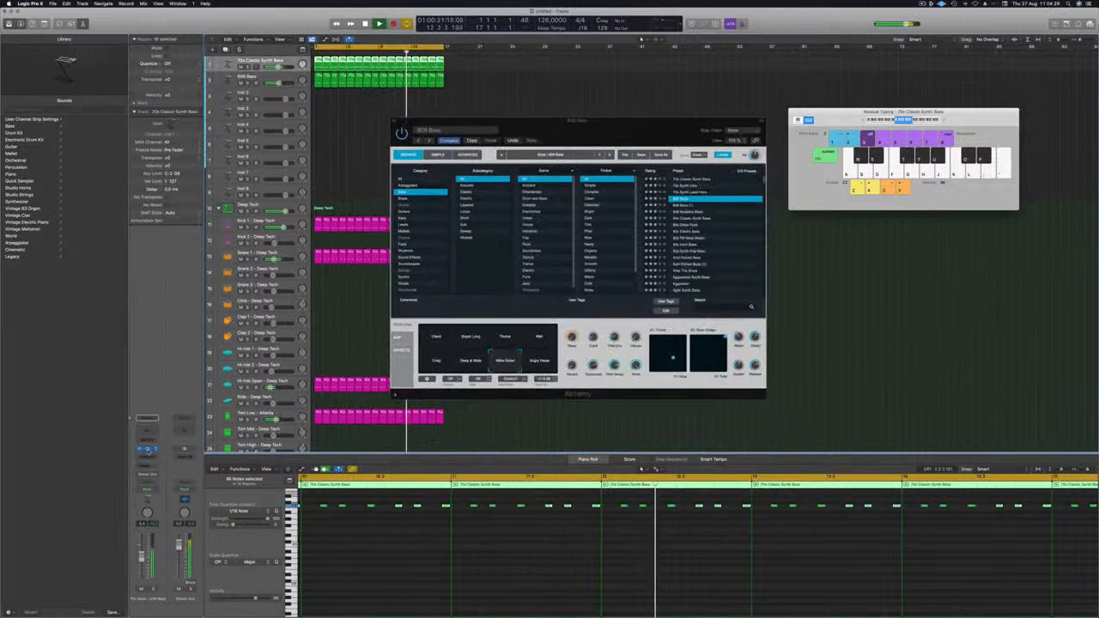
left_click(147, 448)
left_click_drag(599, 132, 395, 128)
left_click(313, 127)
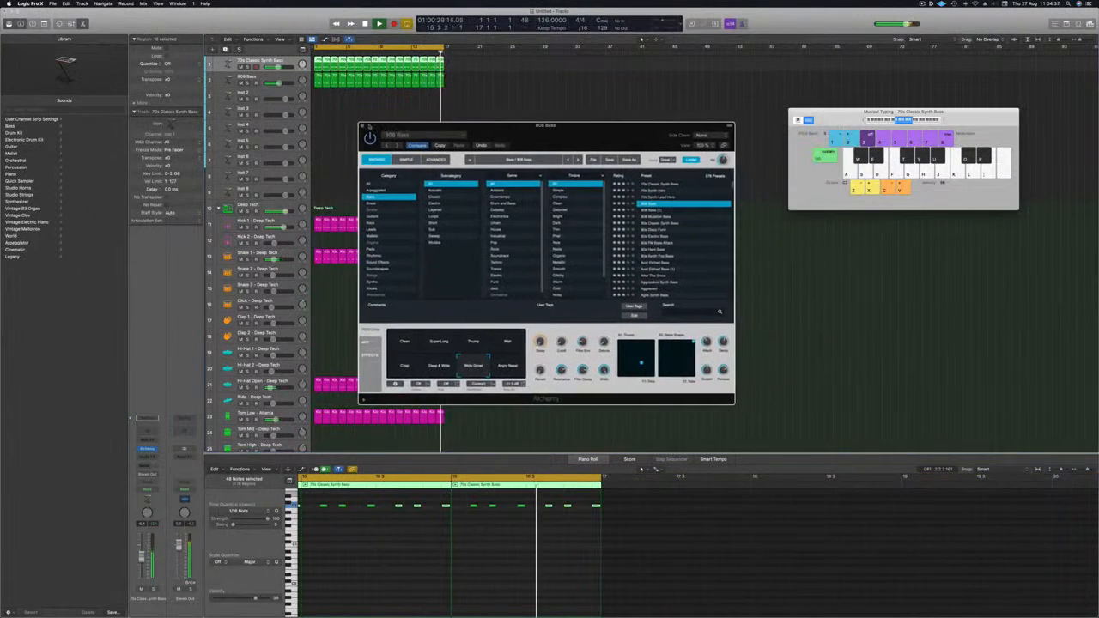
left_click(350, 125)
key("space")
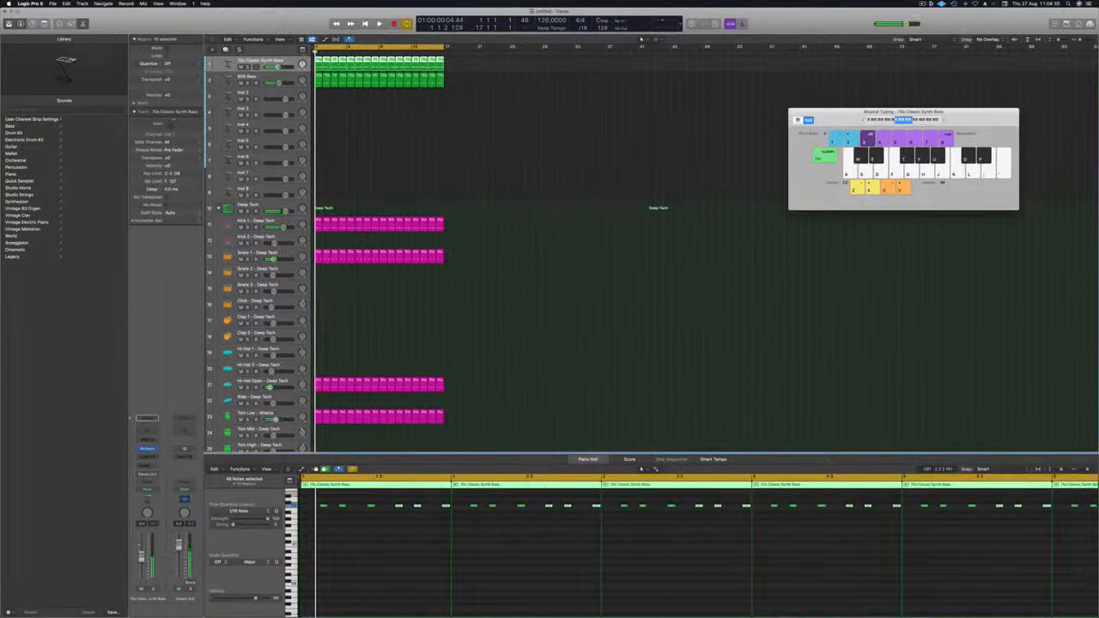
- Create a summing track stack from the 70s Classic Synth Bass track
right_click(291, 58)
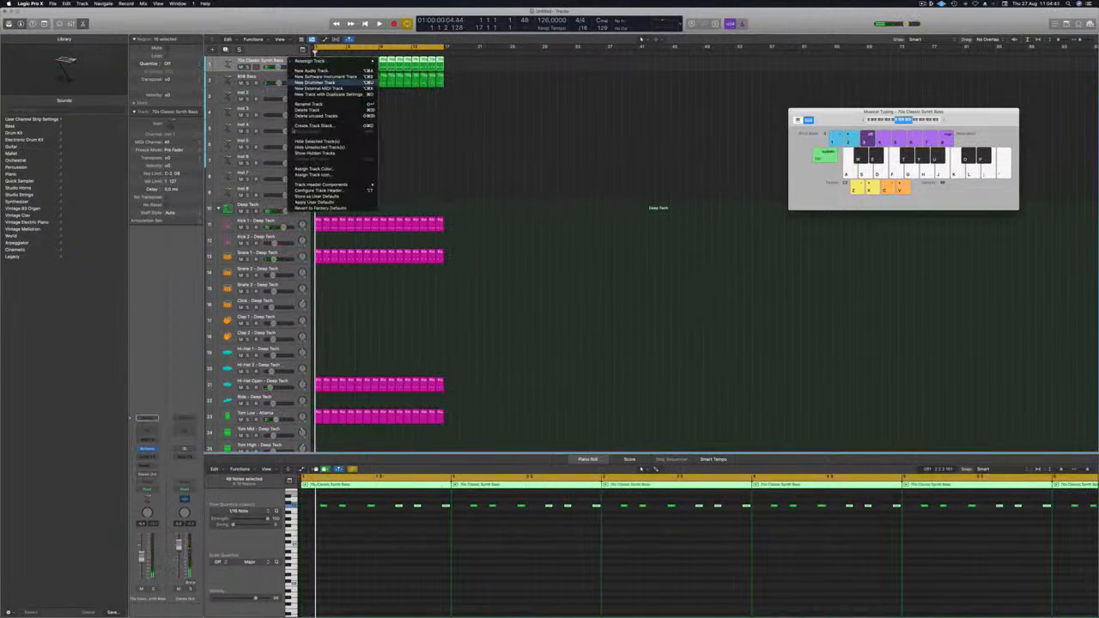
left_click(317, 125)
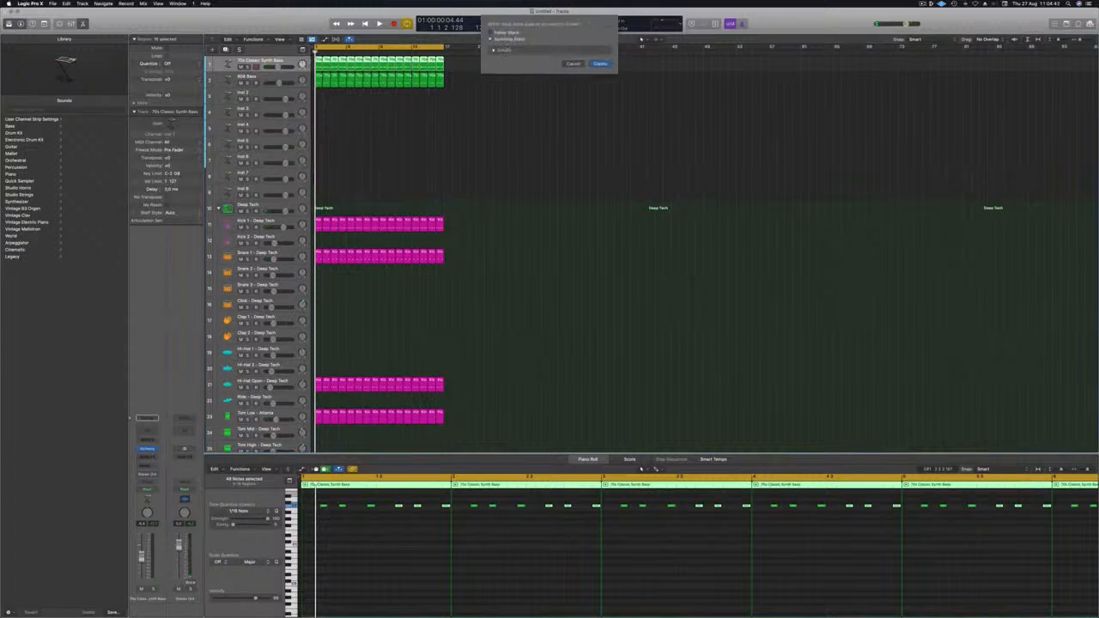
left_click(600, 63)
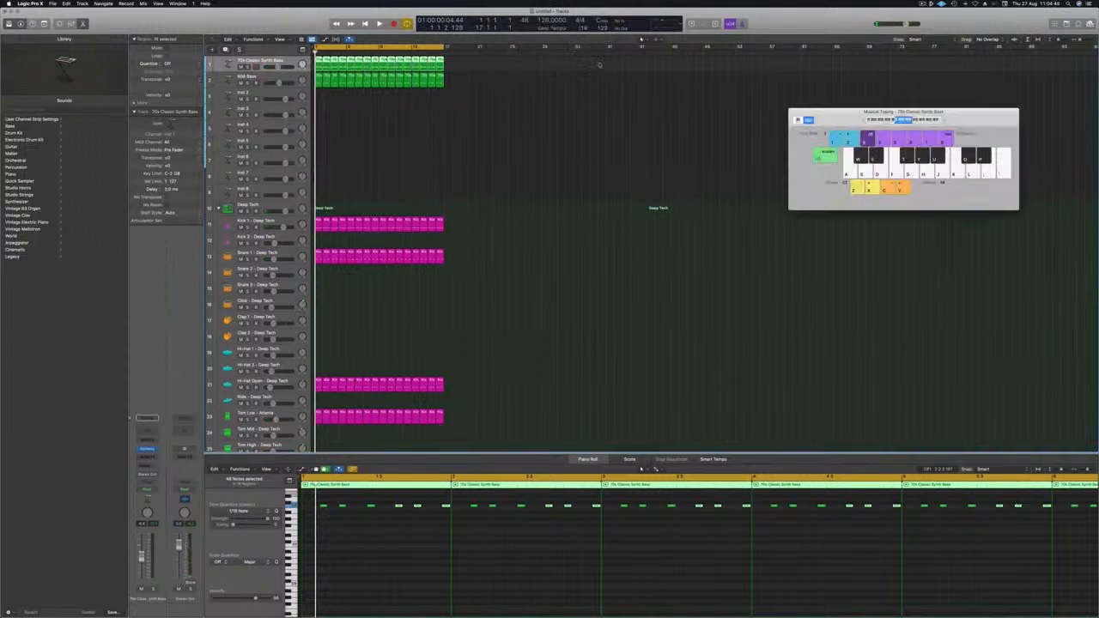
- Move the 808 Bass track into the new stack, rename the stack BASS STACK and play the loop
left_click_drag(267, 90, 268, 75)
left_click(271, 60)
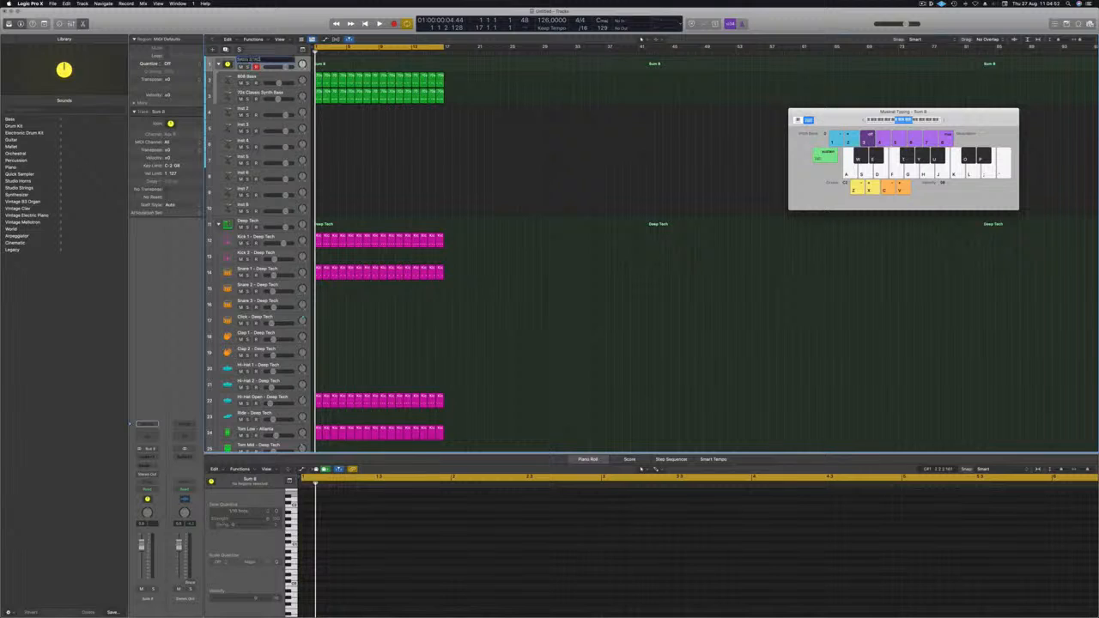
key("space")
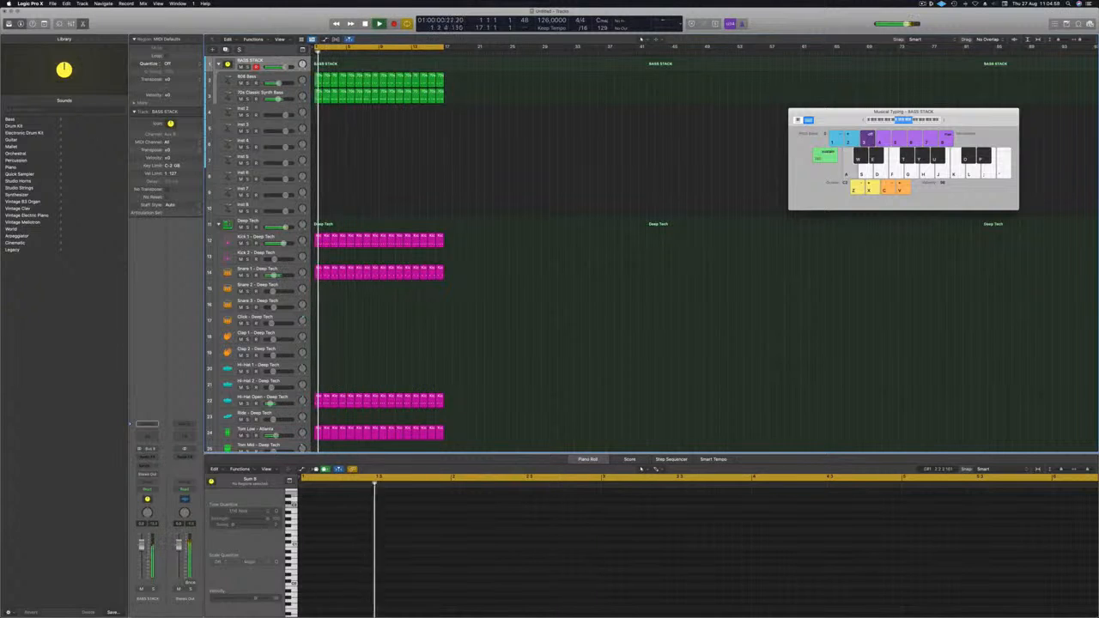
- Insert a Channel EQ and a Compressor on the BASS STACK channel strip
left_click(152, 436)
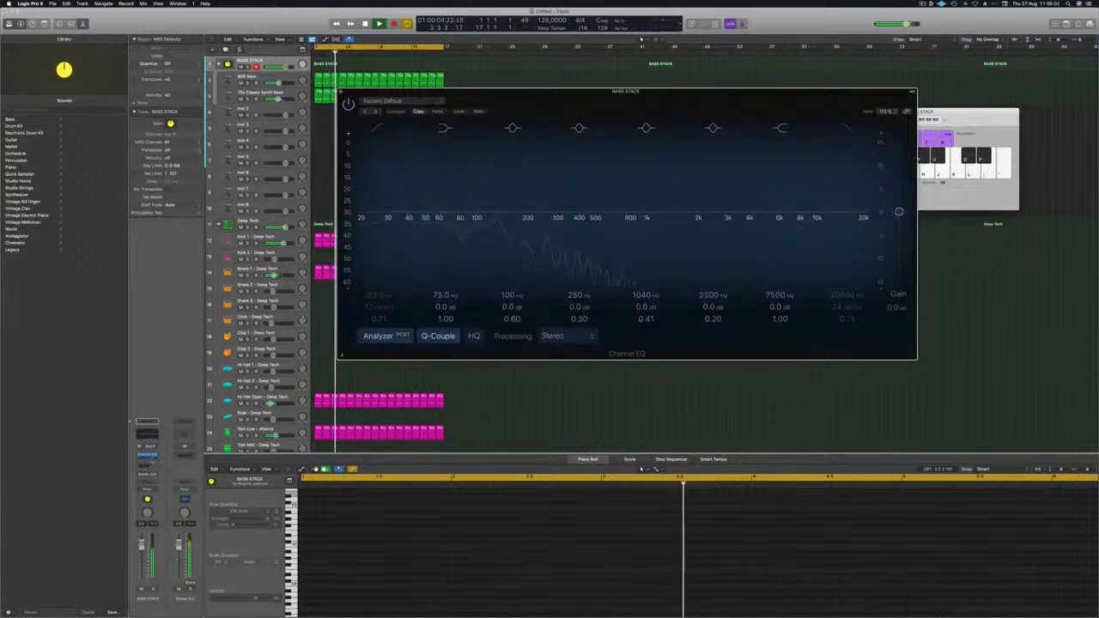
left_click(148, 445)
mouse_move(155, 491)
left_click(206, 491)
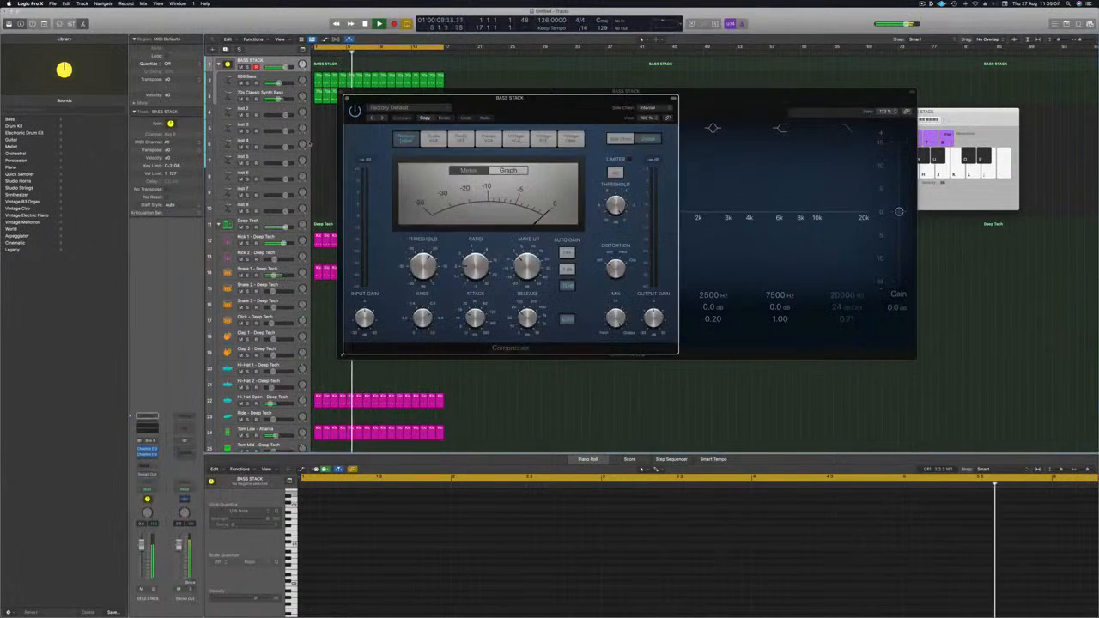
- Set the Compressor's side chain to Kick 1 - Deep Tech (Inst 9) and close the BASS STACK plug-in windows
left_click(652, 108)
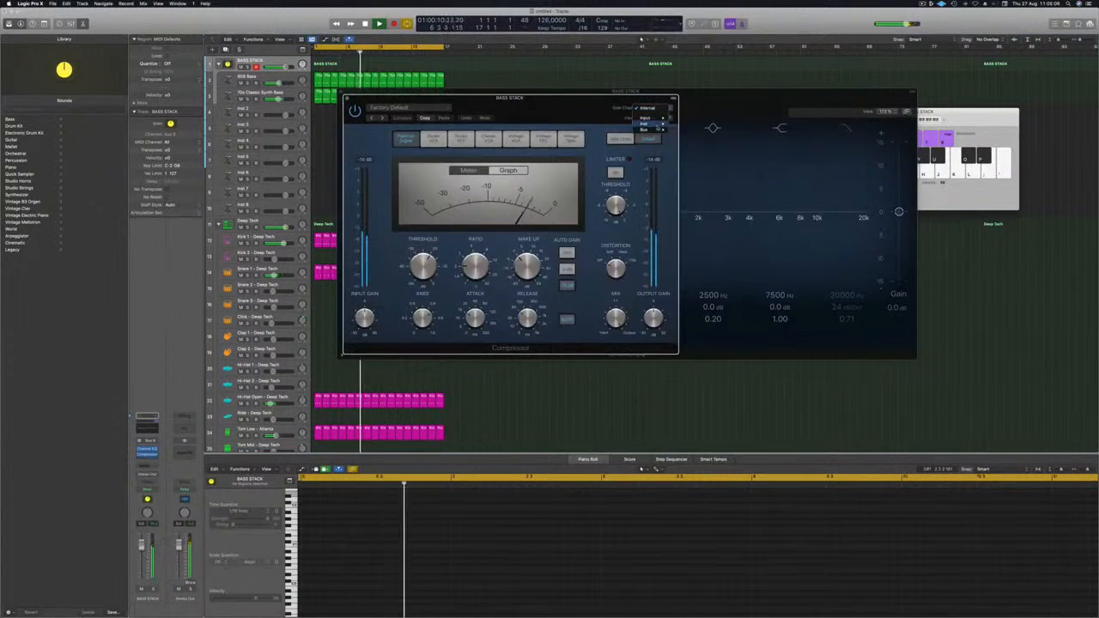
mouse_move(658, 125)
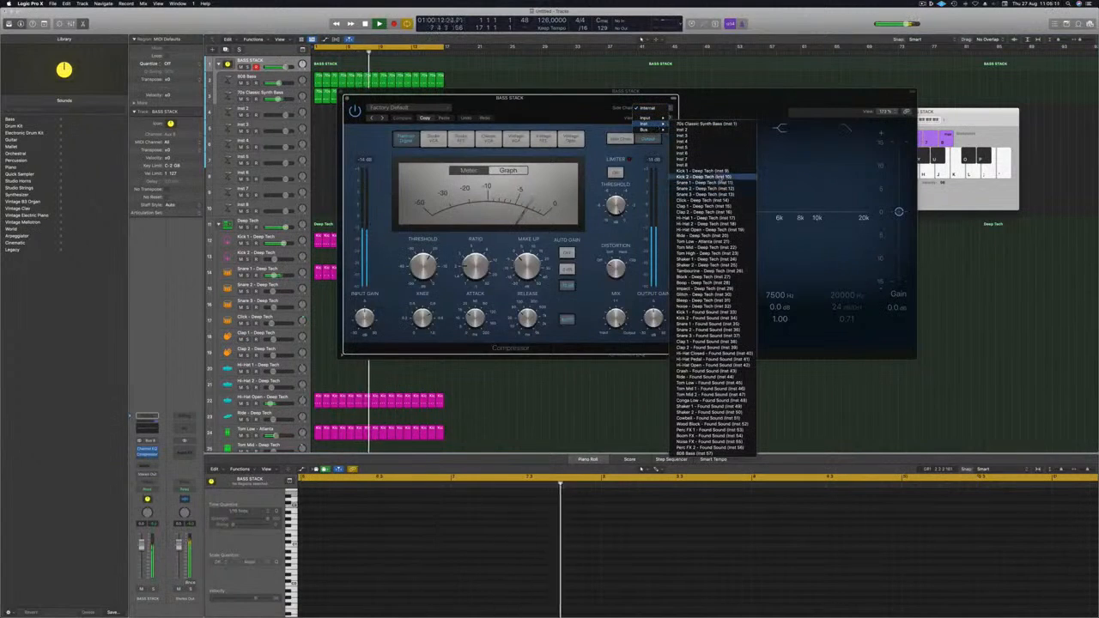
left_click(702, 171)
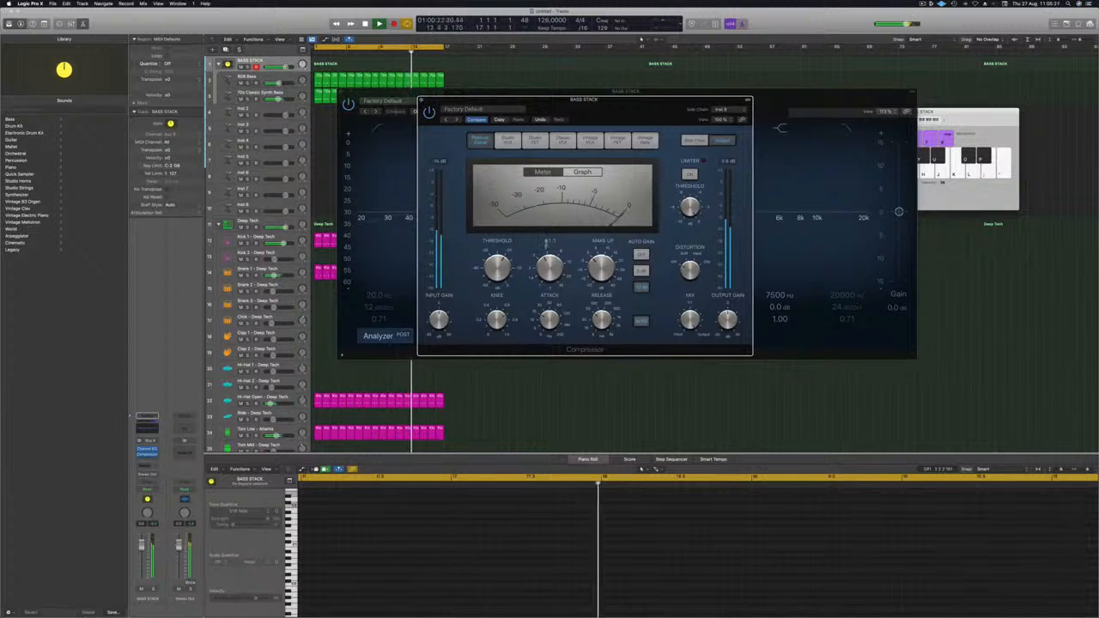
left_click_drag(623, 114, 631, 193)
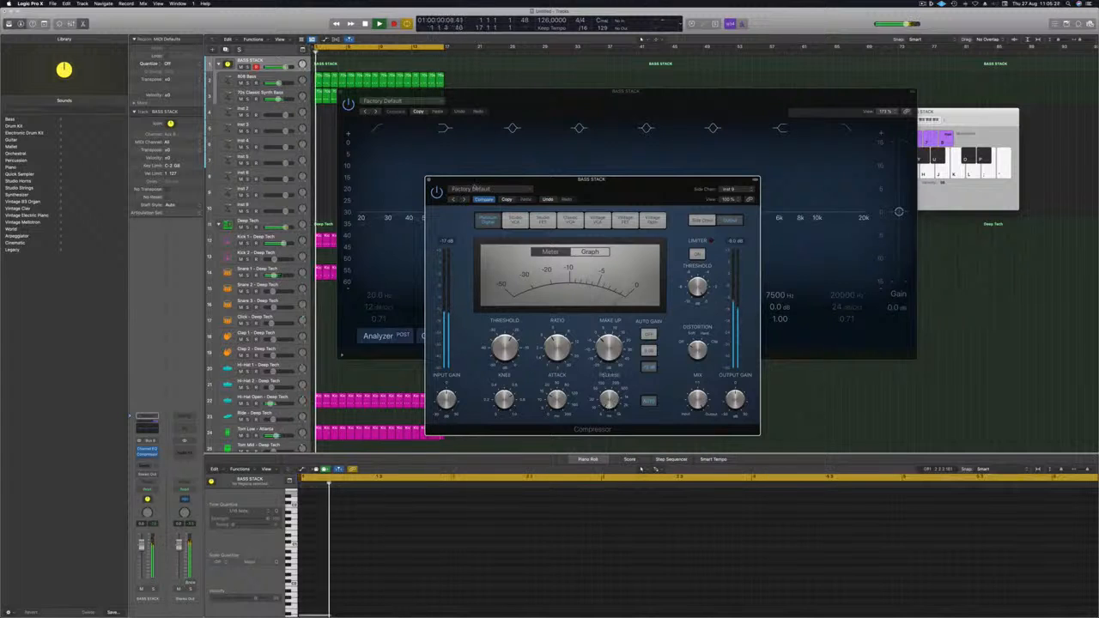
left_click(430, 180)
left_click_drag(515, 93, 485, 152)
key("super+w")
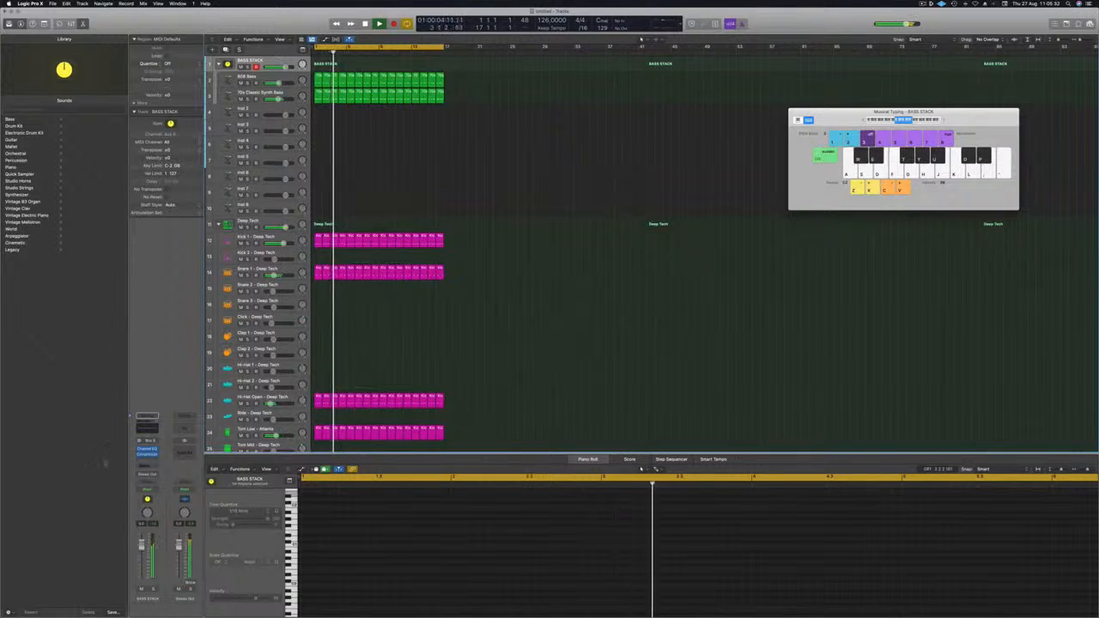
- Insert a second Compressor on the BASS STACK channel and switch its model to Vintage FET
left_click(147, 453)
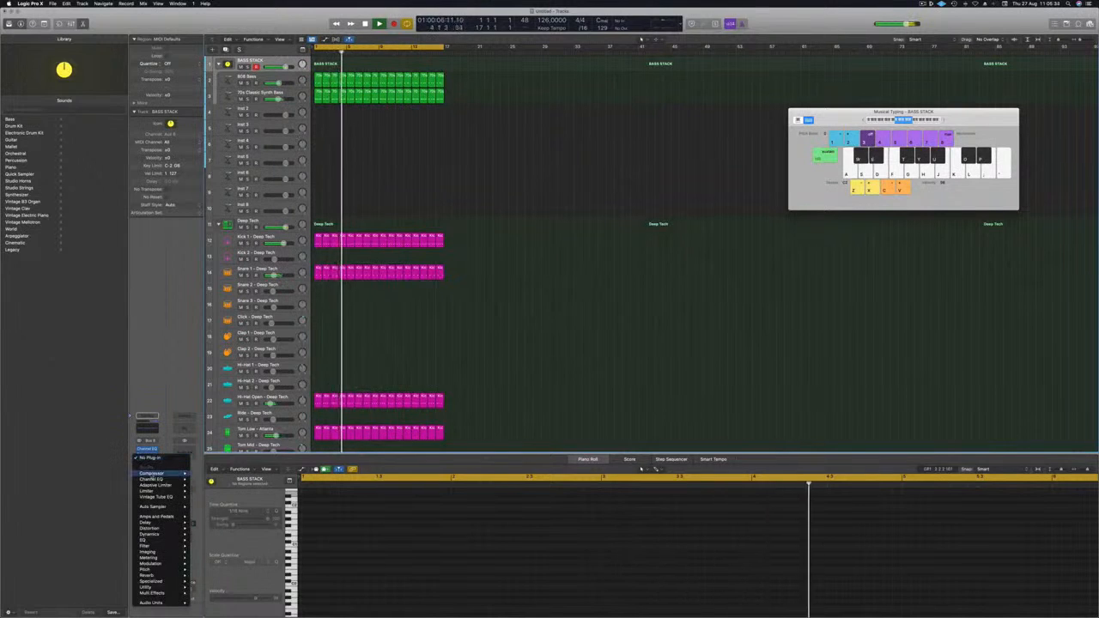
left_click(204, 473)
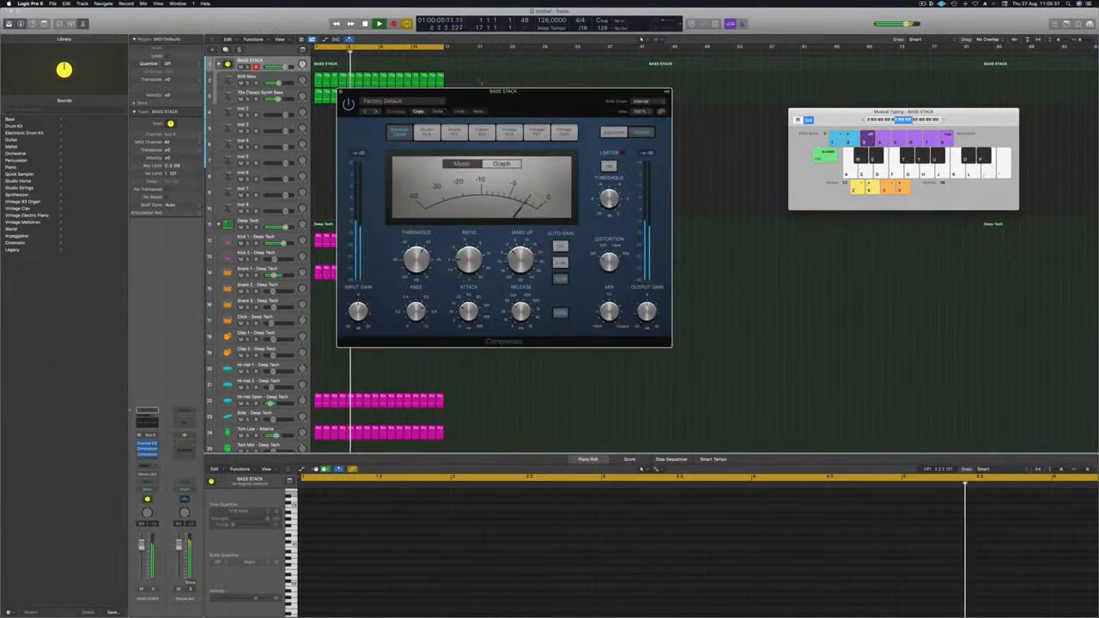
left_click_drag(519, 104, 557, 110)
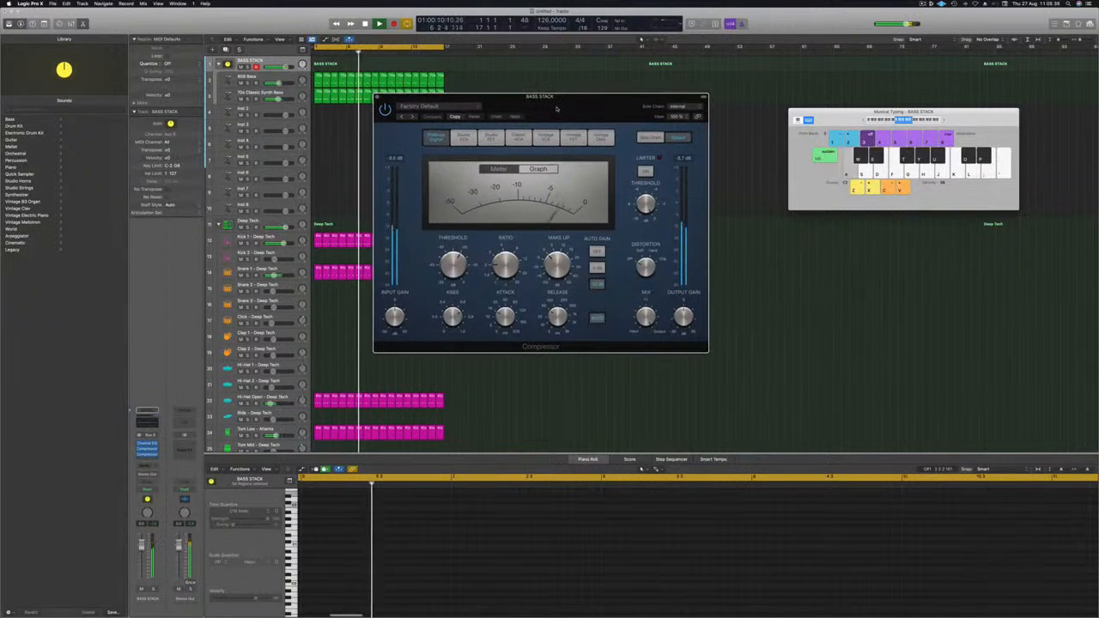
left_click(572, 138)
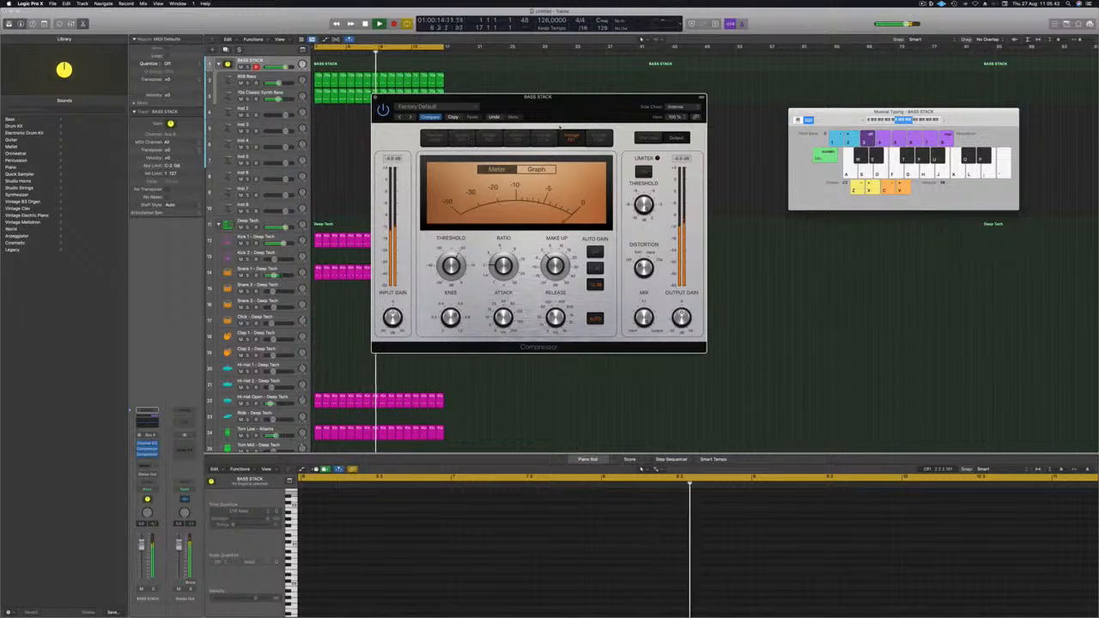
left_click_drag(454, 263, 454, 264)
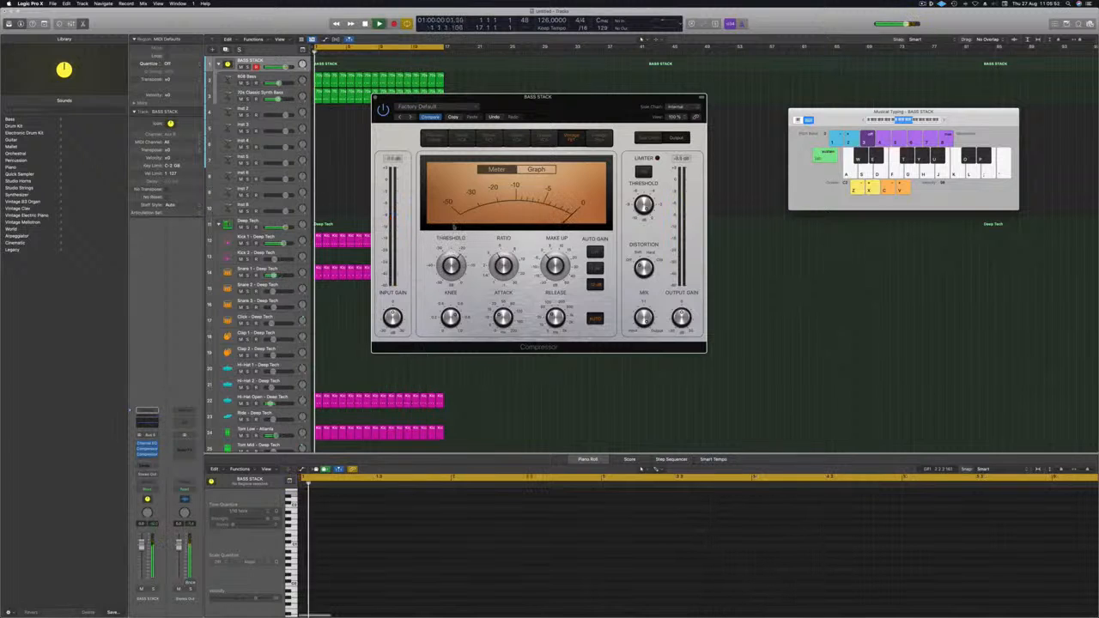
left_click_drag(622, 97, 645, 94)
- Restart playback and audition the BASS STACK through its compressors against the rest of the loop
key("space")
key("space")
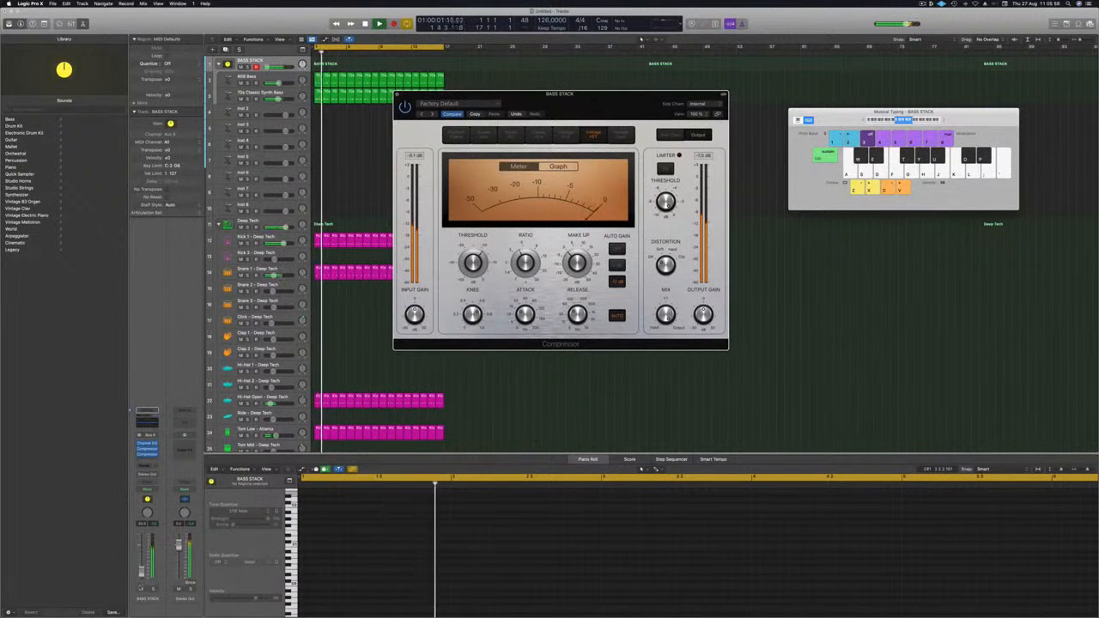
left_click(641, 39)
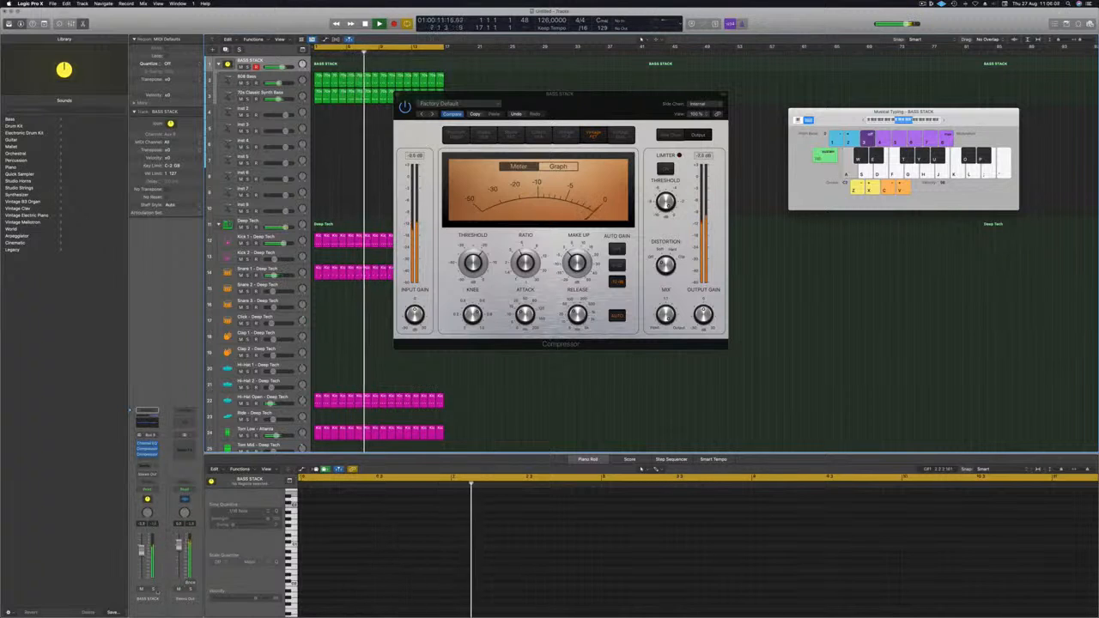
key("s")
key("s")
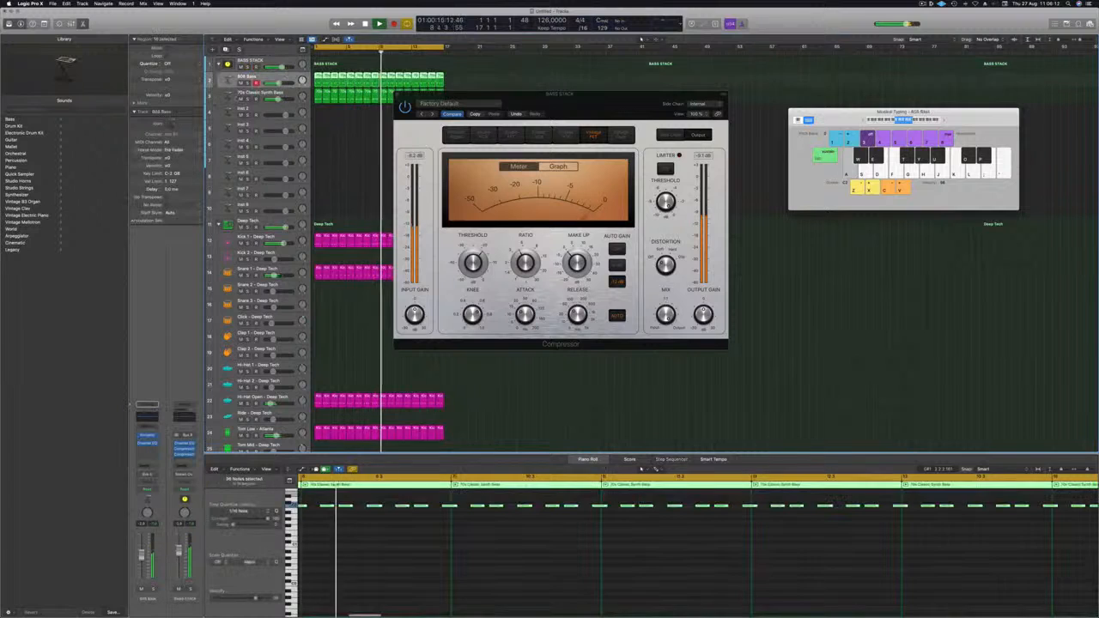
- Select the 808 Bass track and adjust a low-frequency band in its Channel EQ
key("Down")
key("e")
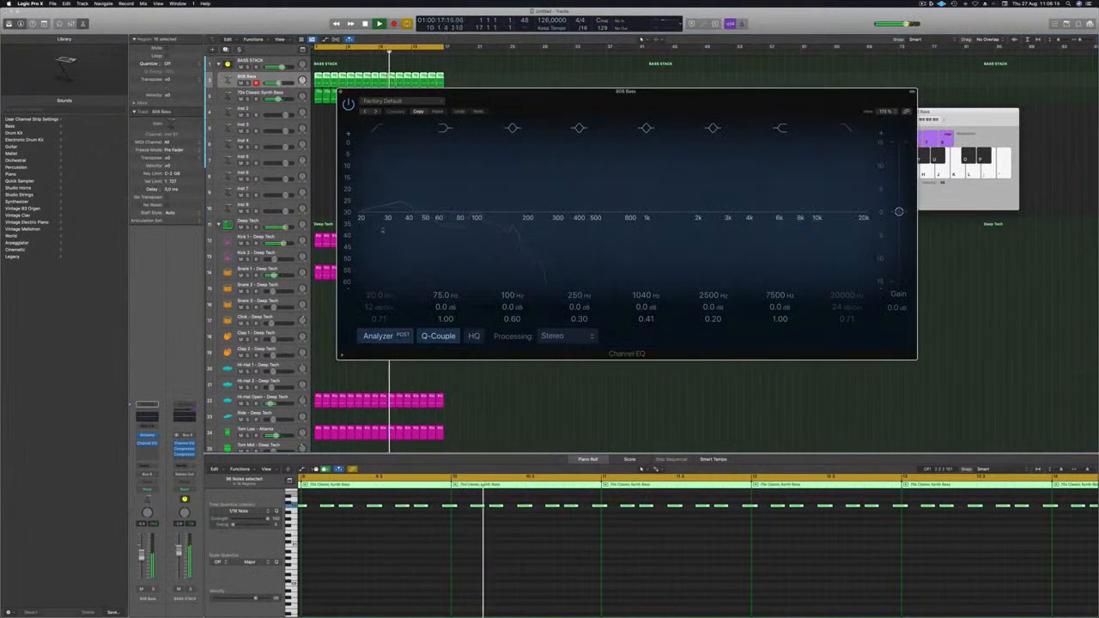
left_click_drag(455, 212, 470, 205)
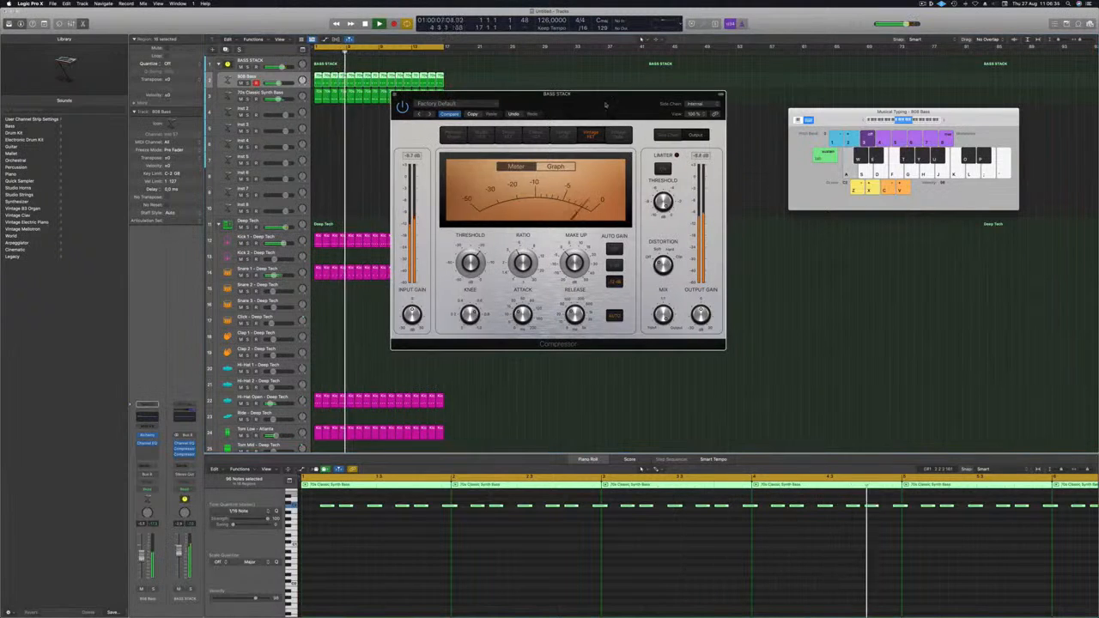
- Close the BASS STACK Compressor window, deselect all regions and play the loop from the start
left_click_drag(523, 103, 513, 100)
left_click(387, 94)
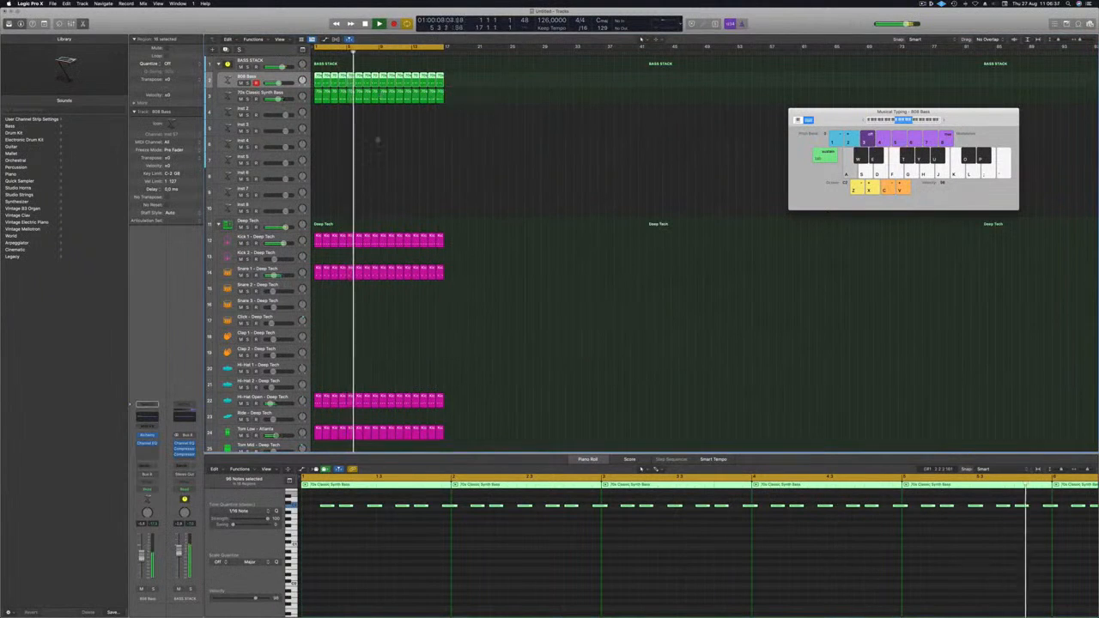
left_click(378, 139)
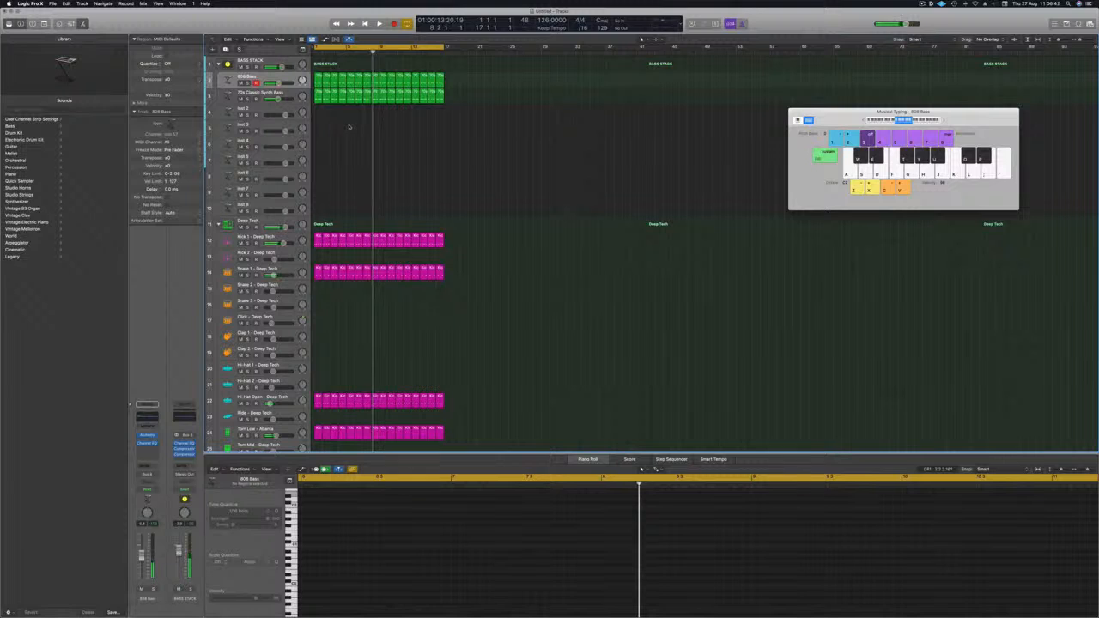
key("Return")
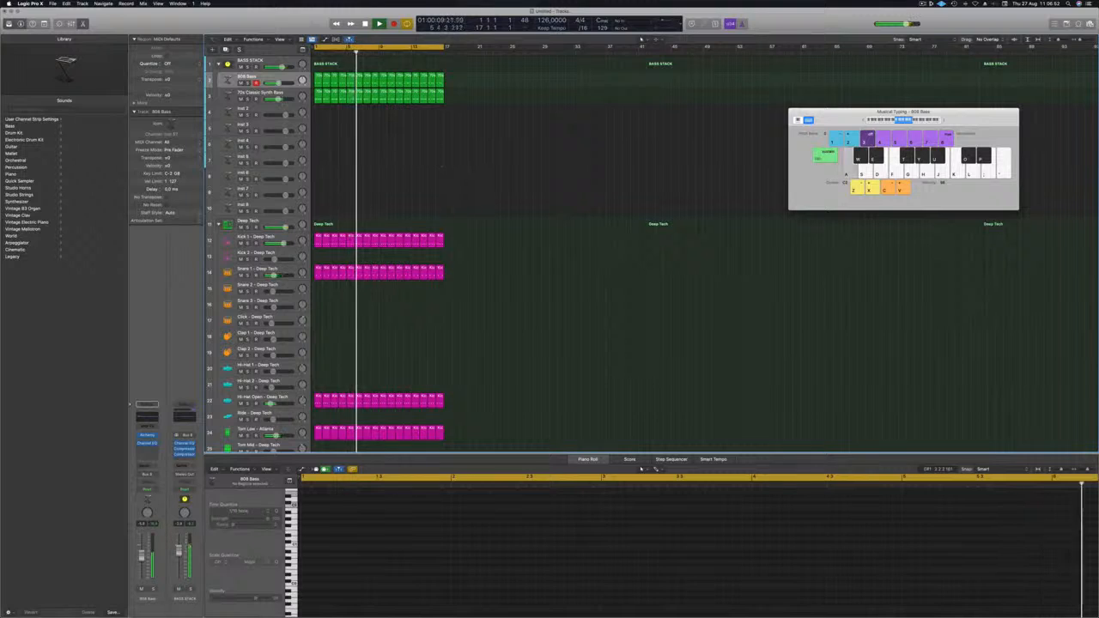
- Load the Sculpture modeling synth in stereo on the Inst 2 track and move its window clear of the regions
left_click(319, 97)
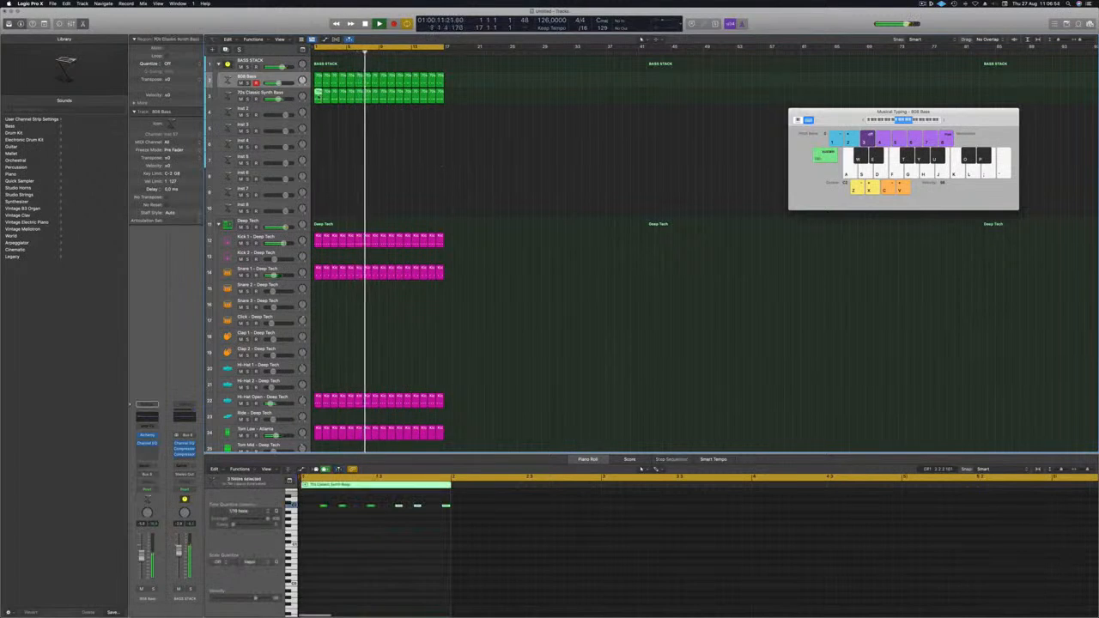
left_click(255, 112)
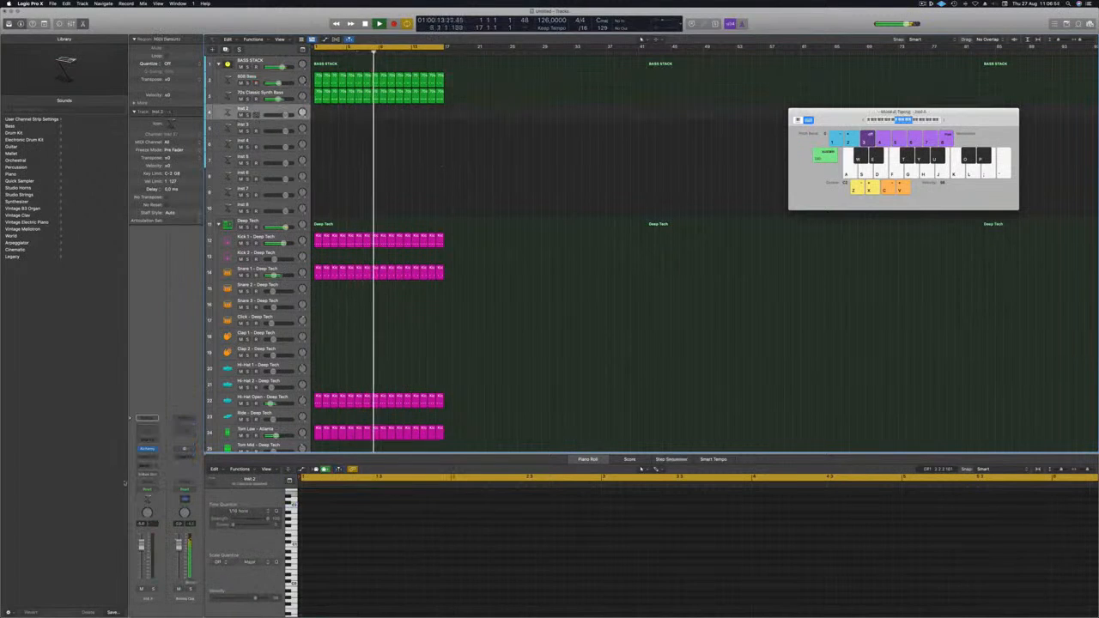
left_click(148, 448)
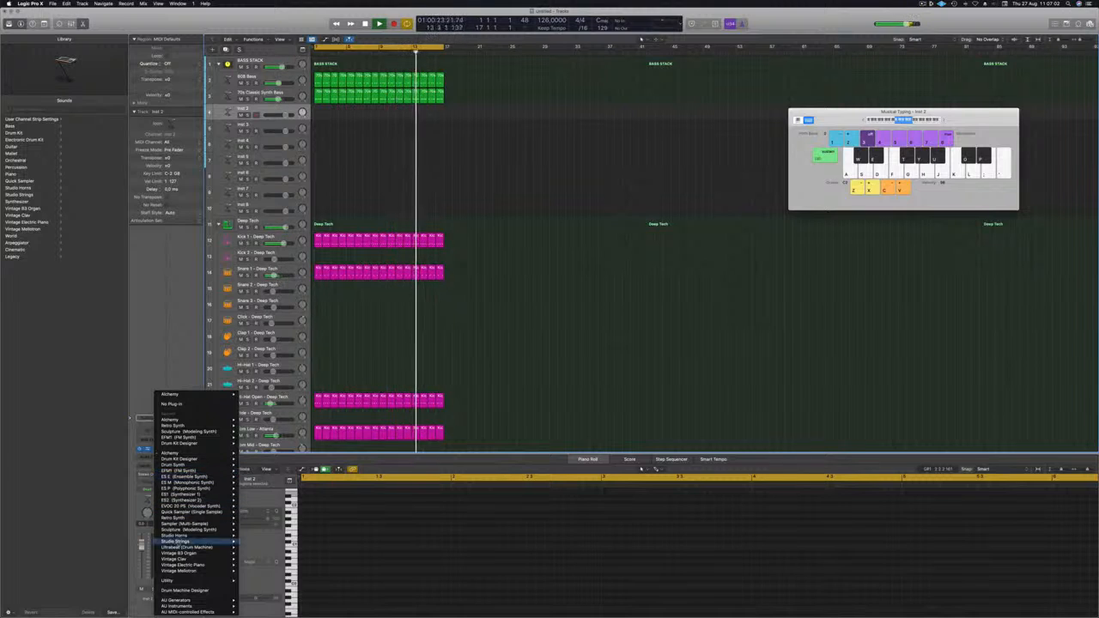
mouse_move(196, 530)
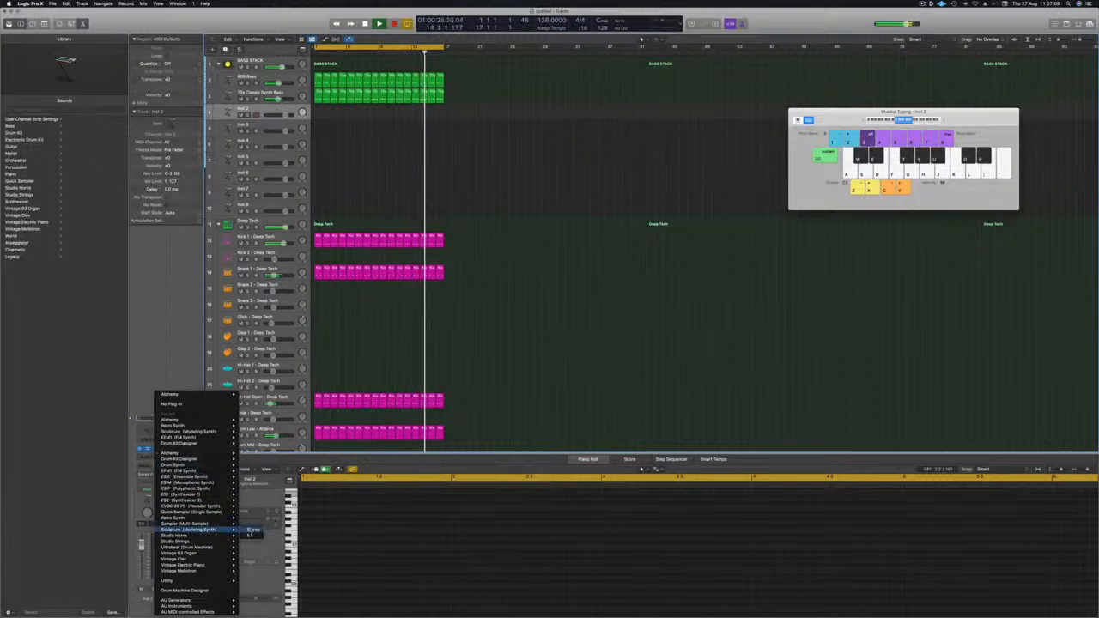
left_click(250, 531)
left_click_drag(473, 89, 624, 78)
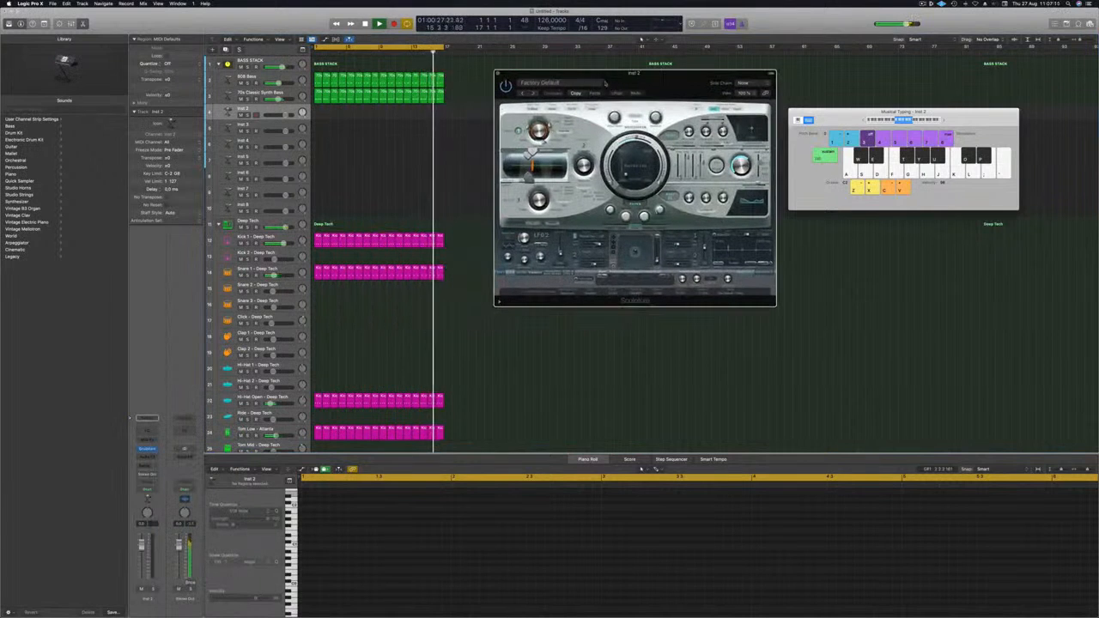
- Load Sculpture's Lean on 2 preset, fill its track with copies of the 70s Classic Synth Bass region across 16 bars and play the loop
left_click_drag(318, 95, 318, 114)
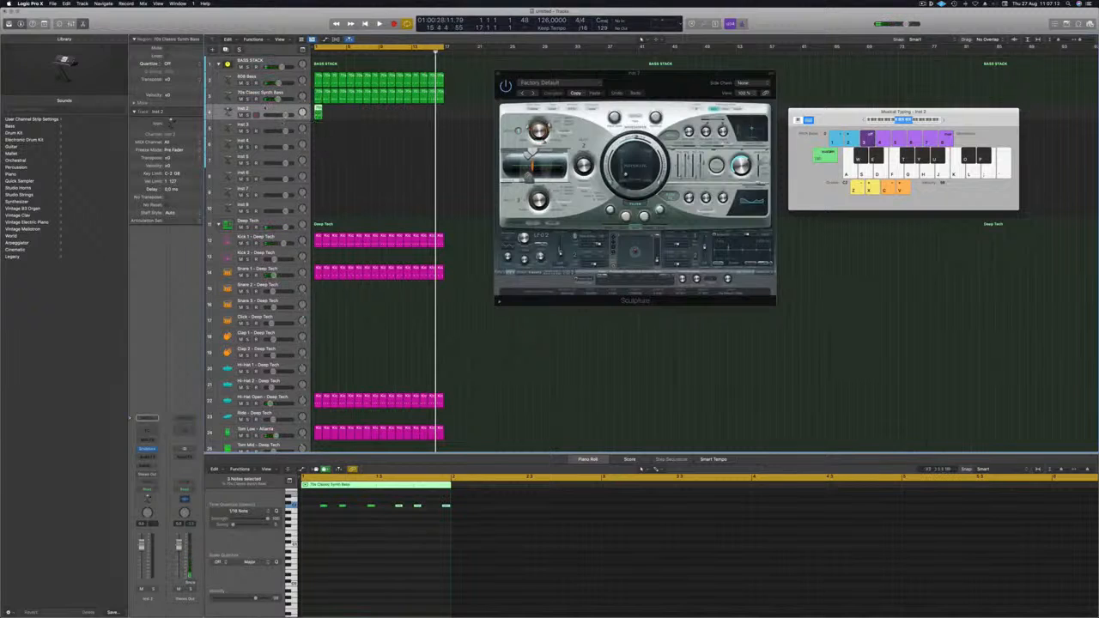
left_click(533, 93)
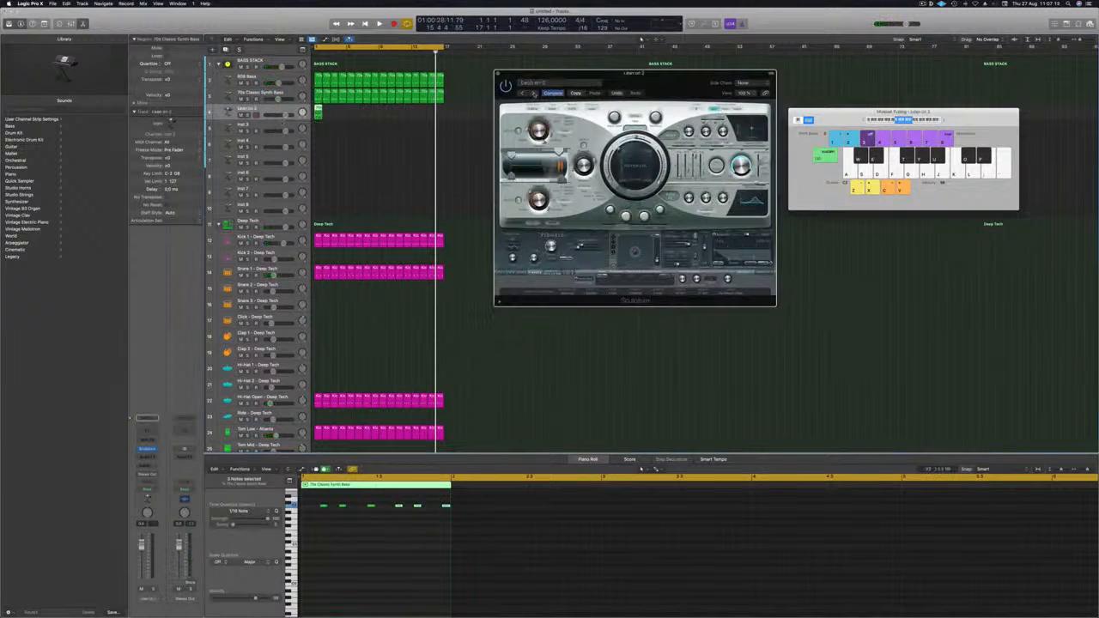
left_click_drag(317, 112, 353, 115)
mouse_move(385, 119)
left_mouse_down()
mouse_move(320, 106)
mouse_move(385, 115)
left_mouse_up()
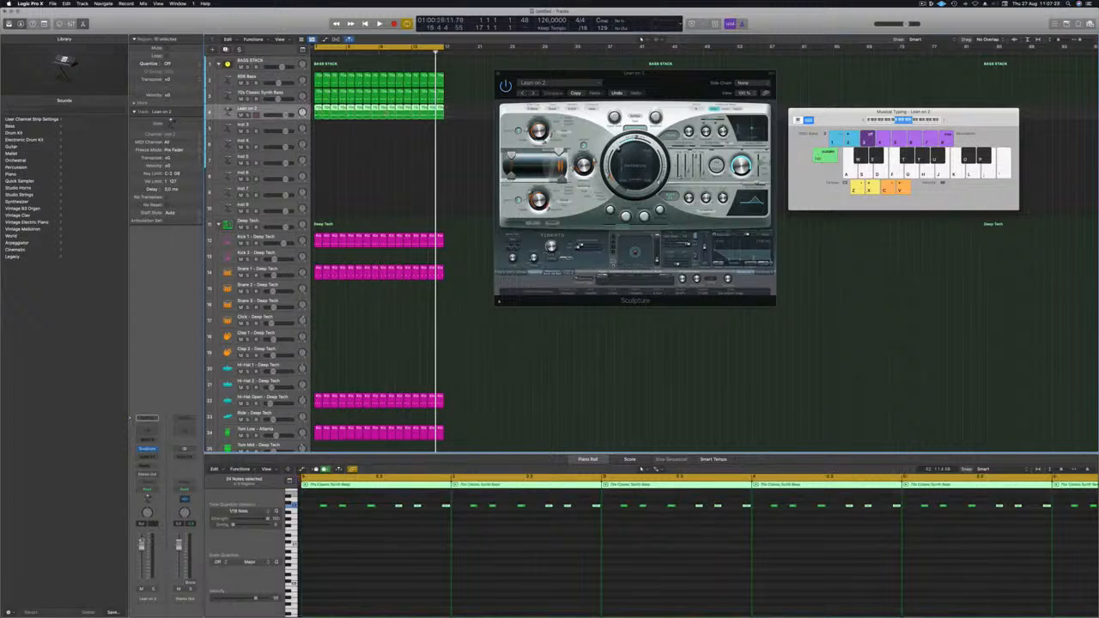
key("Return")
key("space")
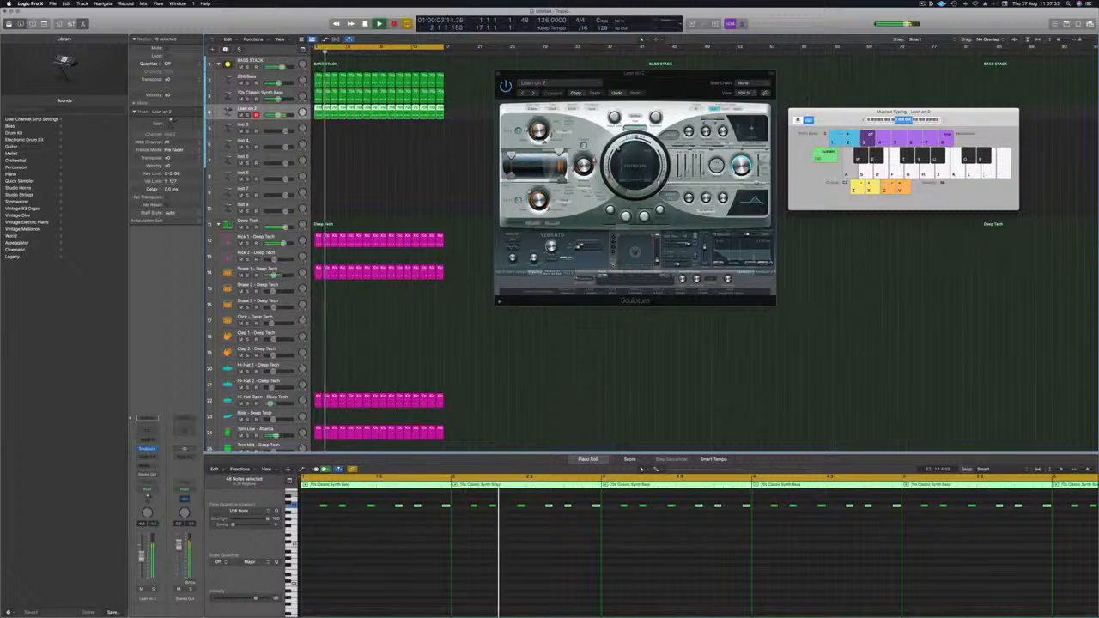
- Select all regions on the Lean on 2 track, duplicate their notes at a higher pitch in the Piano Roll and resume playback
scroll(386, 564, "up", 5)
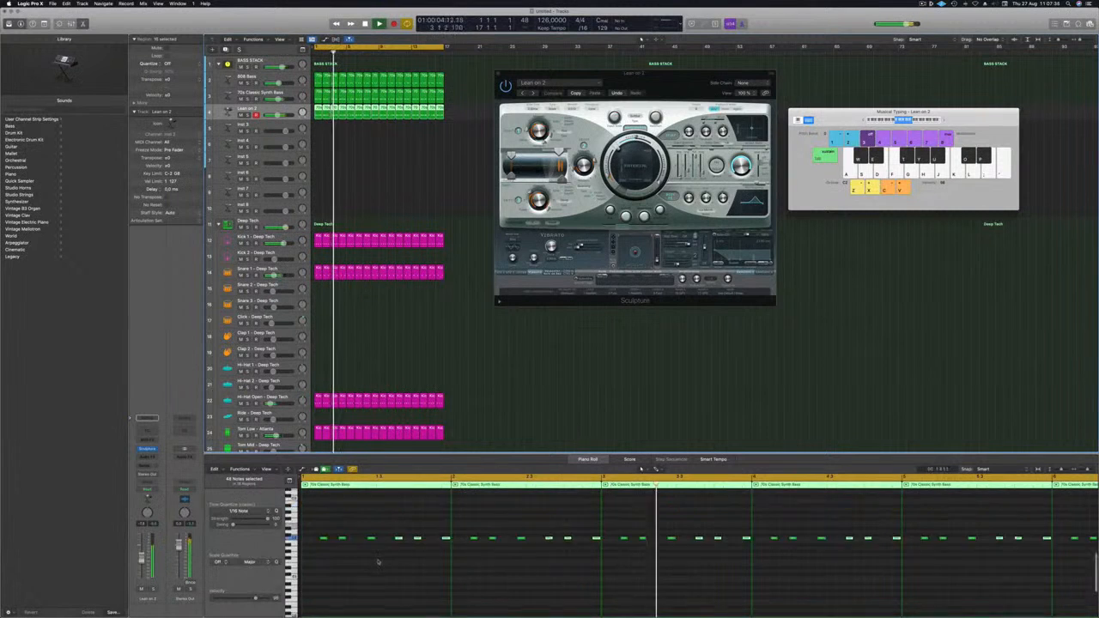
key("super+a")
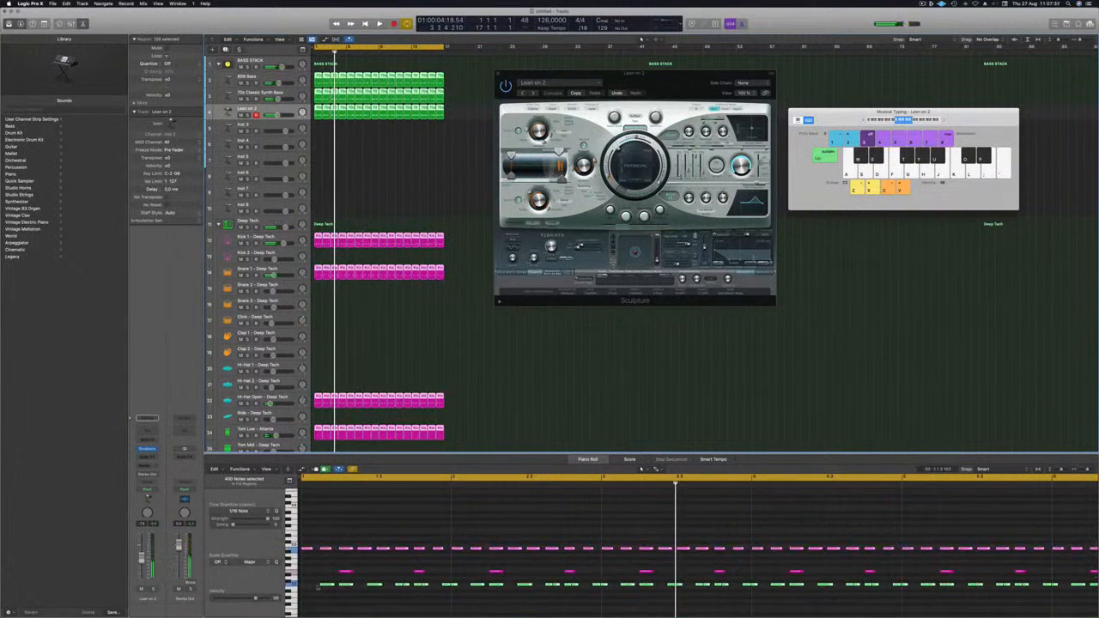
left_click(401, 152)
left_click_drag(453, 118, 316, 109)
left_click(396, 543)
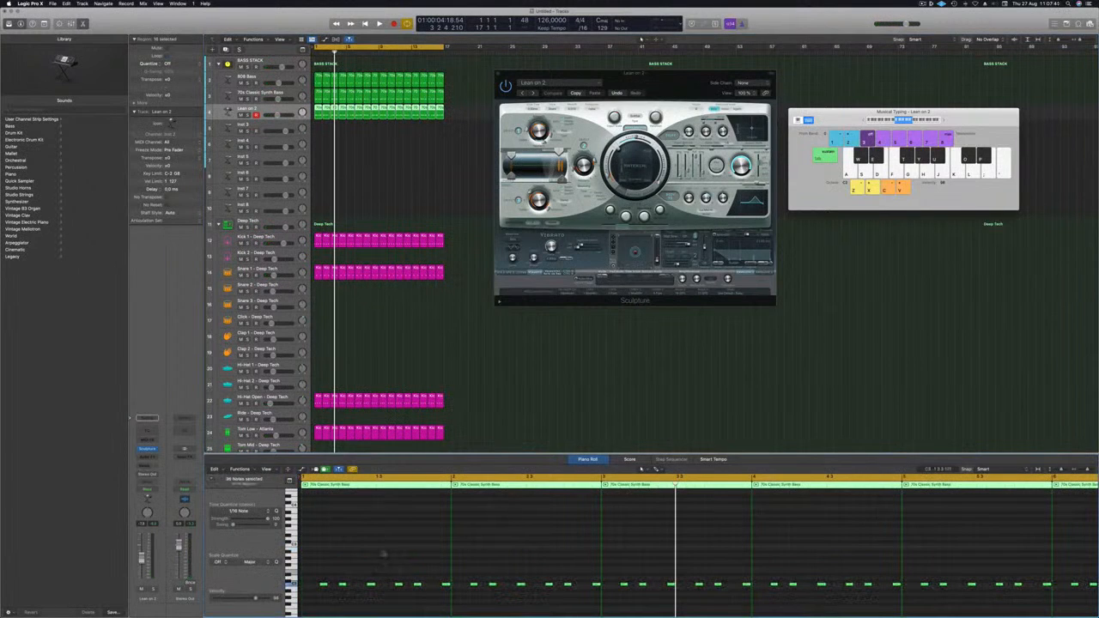
left_click_drag(323, 585, 325, 569)
key("space")
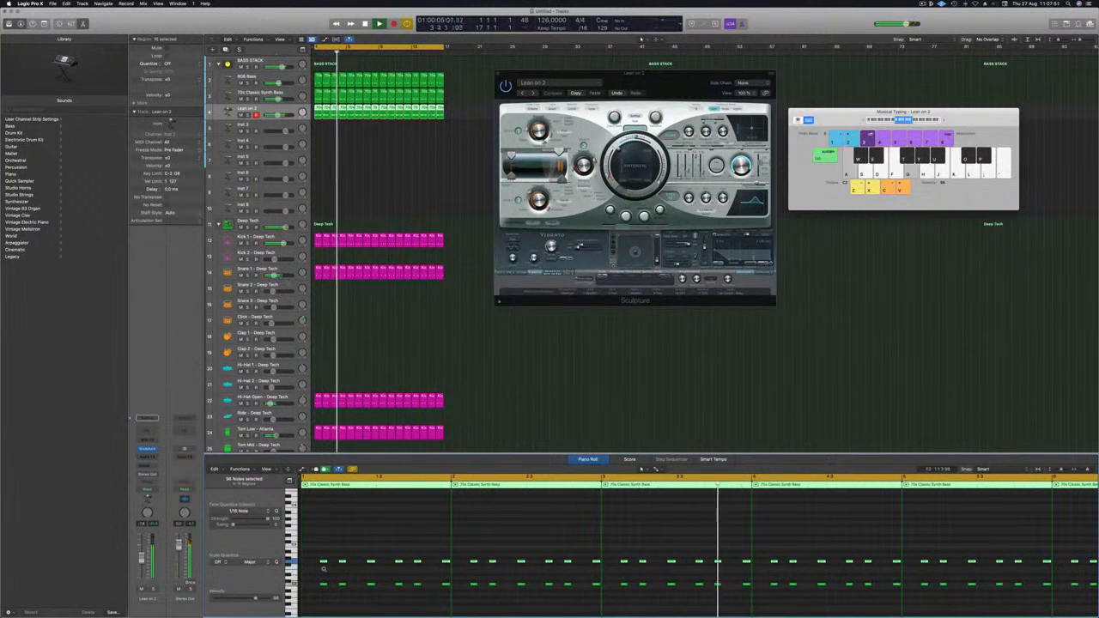
- Try the duplicated upper notes two semitones higher during playback, and lower them by five semitones
key("alt+Up")
key("alt+Up")
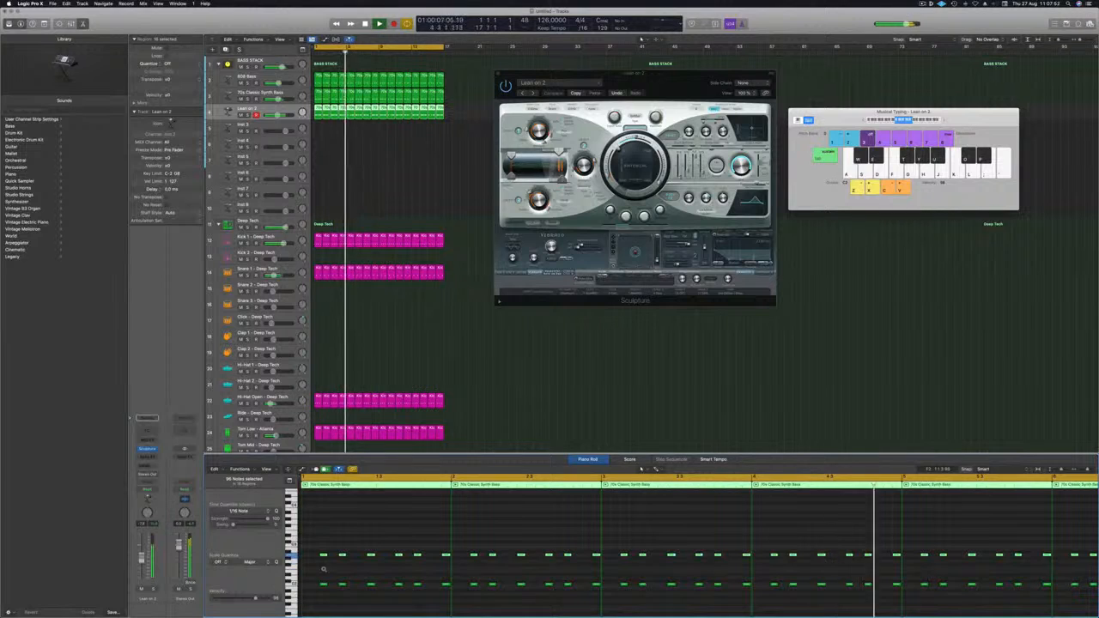
key("alt+Down")
key("alt+Down")
key("alt+Down")
key("alt+Down")
key("alt+Down")
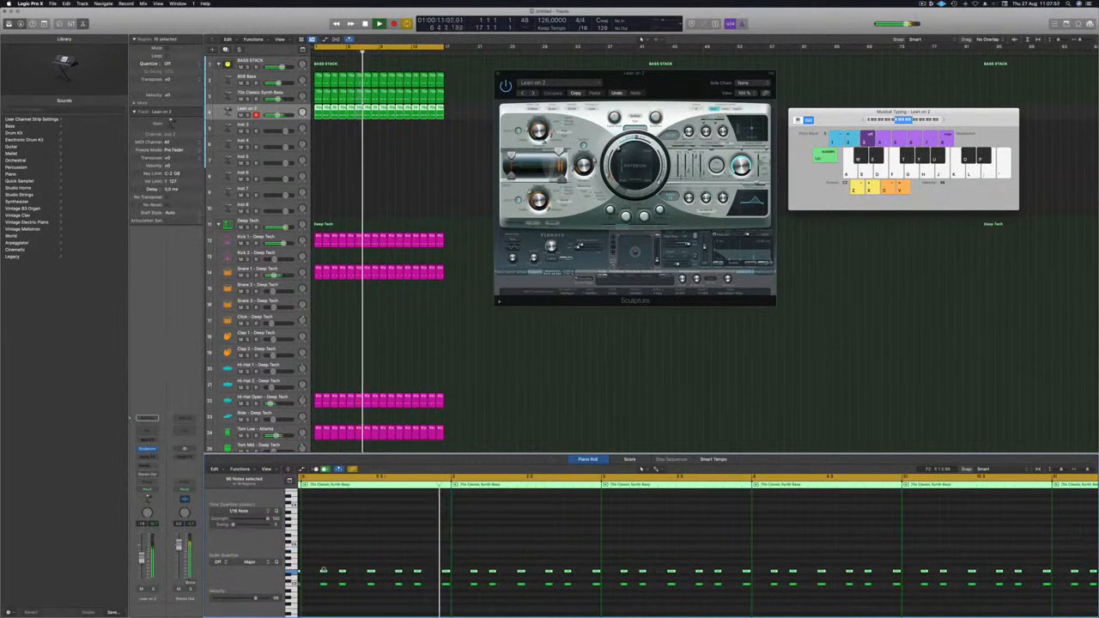
- Try the duplicated upper notes two semitones lower during playback, and audition the Lean on 2 track in solo
key("alt+Down")
key("alt+Down")
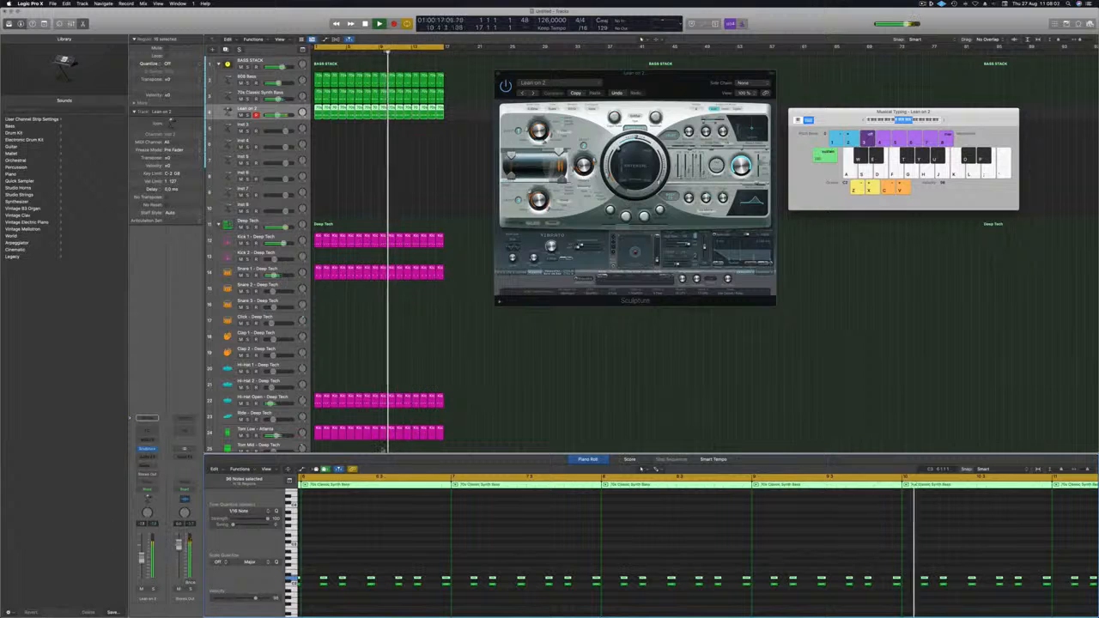
key("ctrl+s")
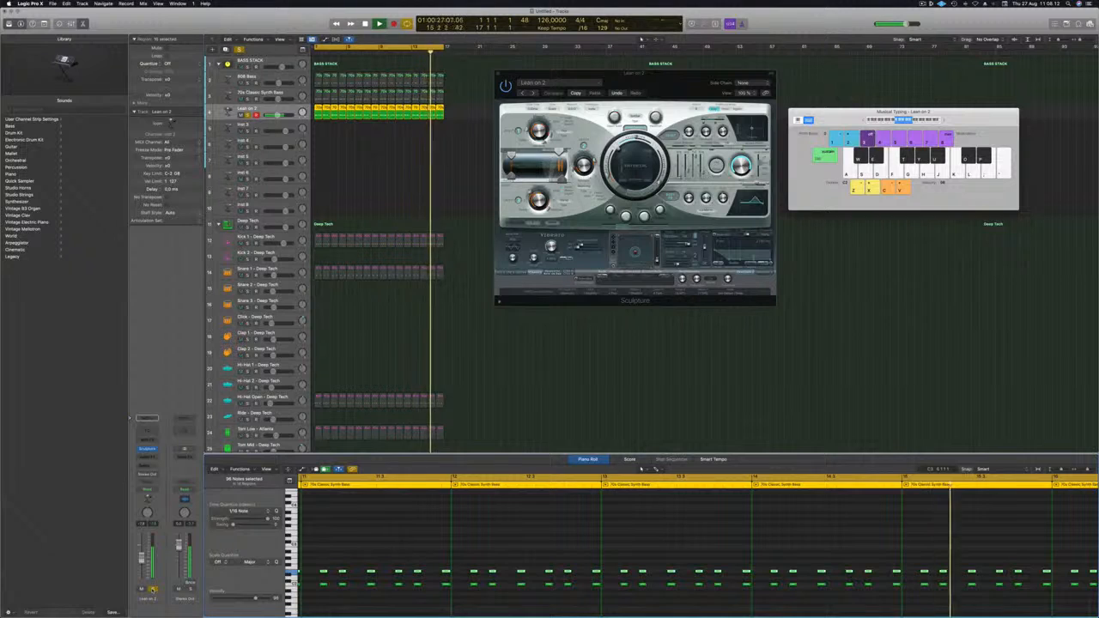
left_click(248, 115)
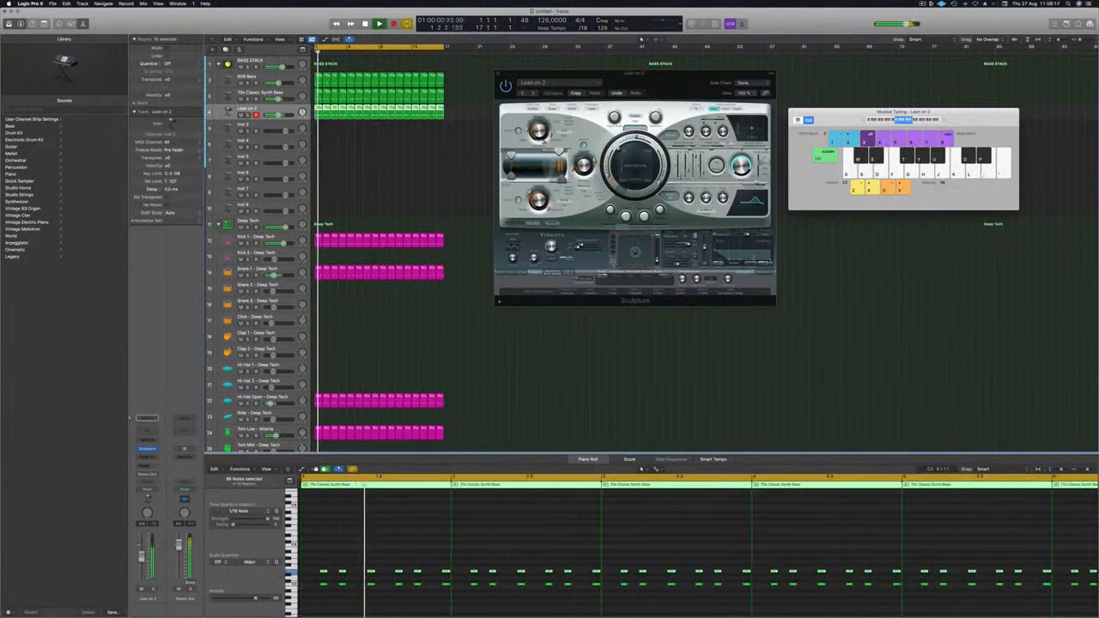
- Close Sculpture, add a Channel EQ to Lean on 2 with a 138 Hz, 18 dB/Oct low cut, and replay from the start
left_click_drag(636, 75, 508, 101)
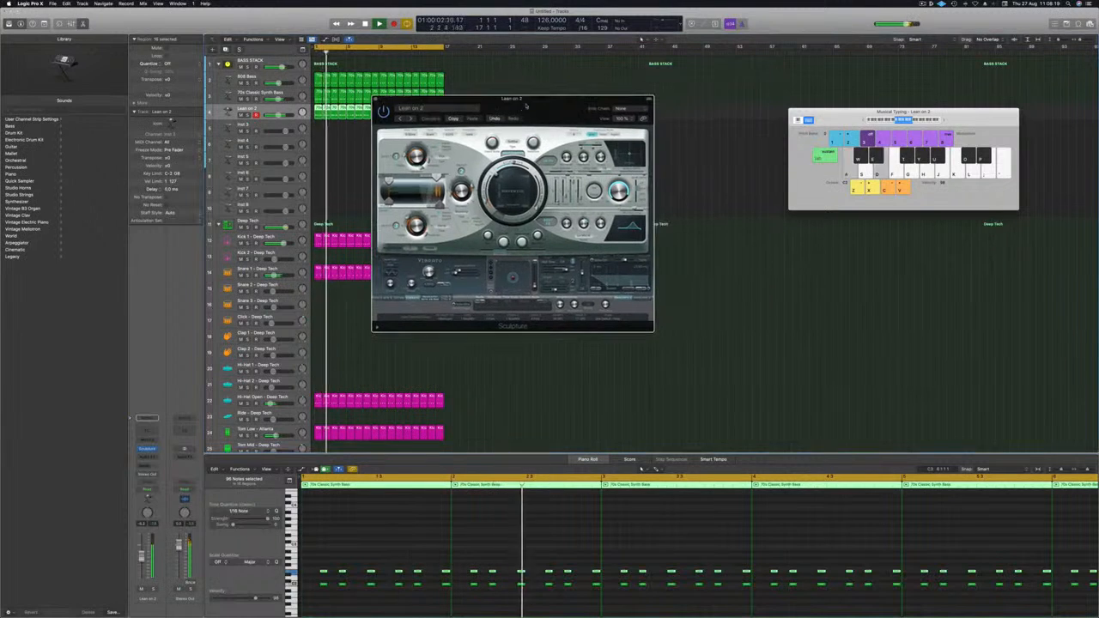
left_click(376, 99)
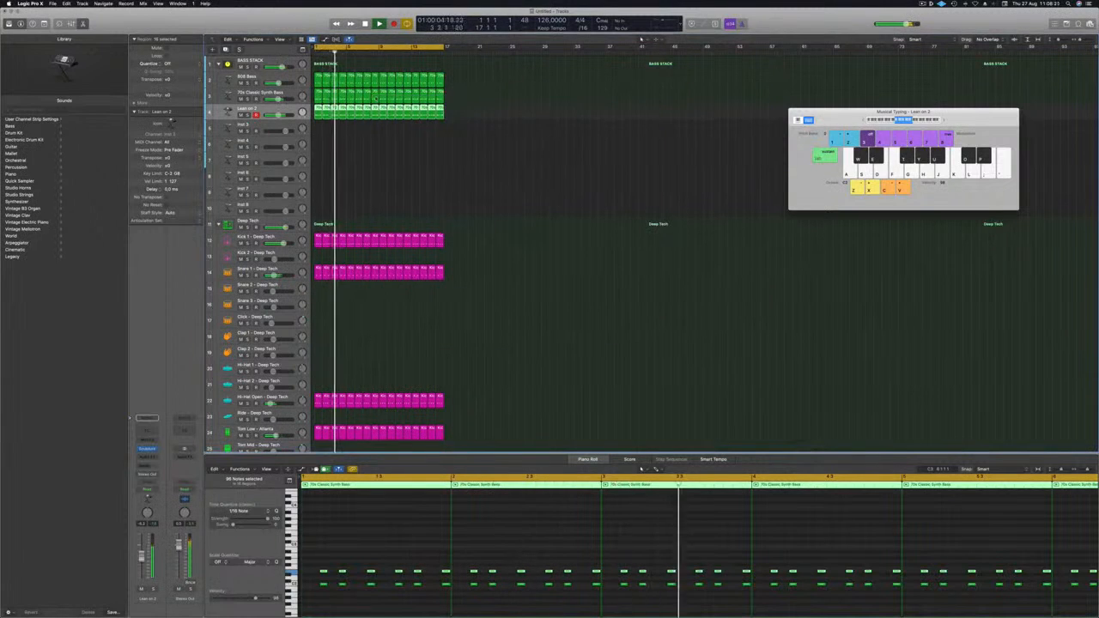
left_click(147, 430)
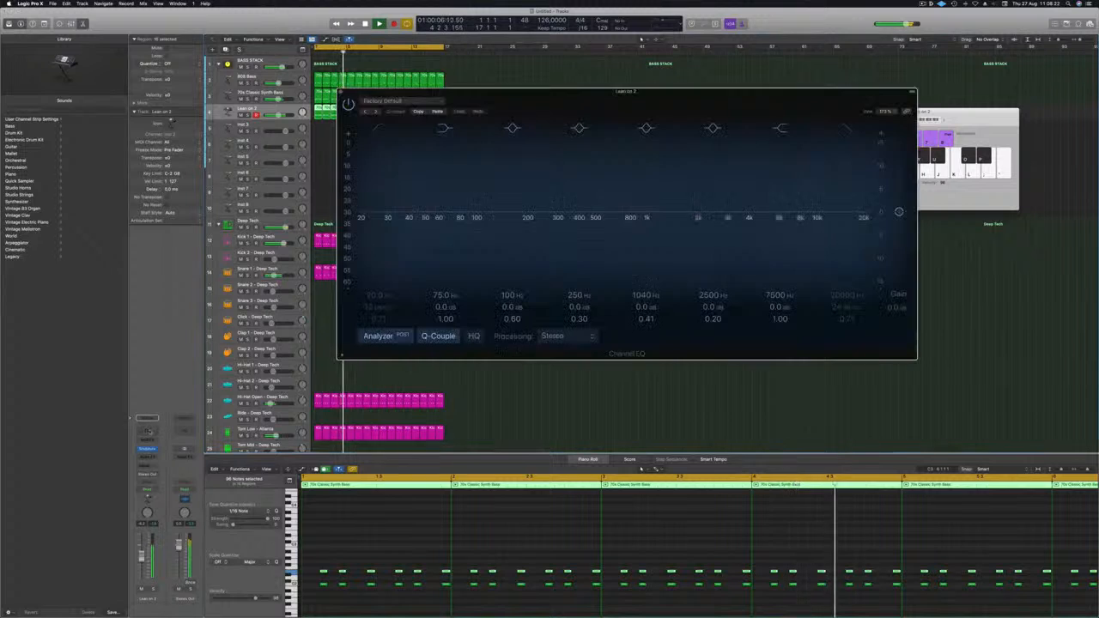
left_click_drag(532, 91, 493, 77)
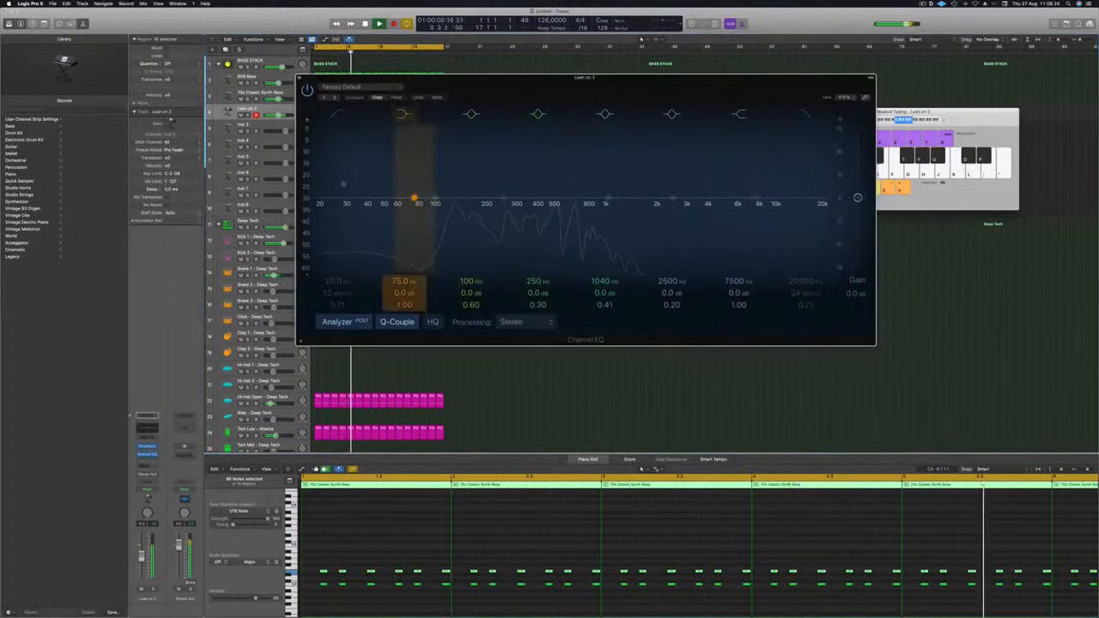
left_click_drag(341, 118, 459, 206)
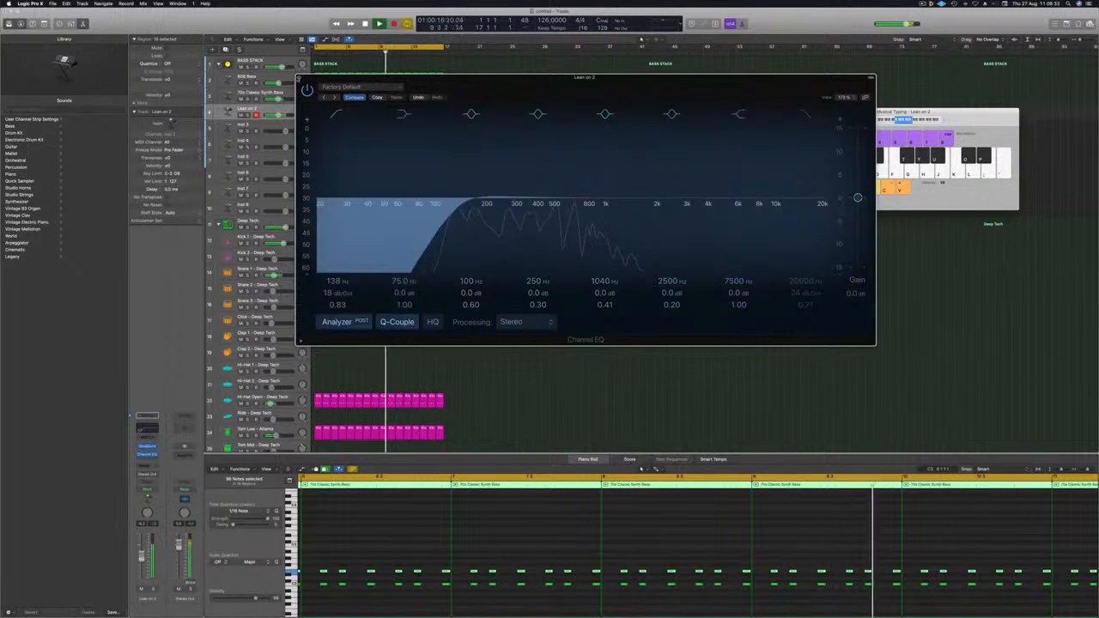
left_click(299, 78)
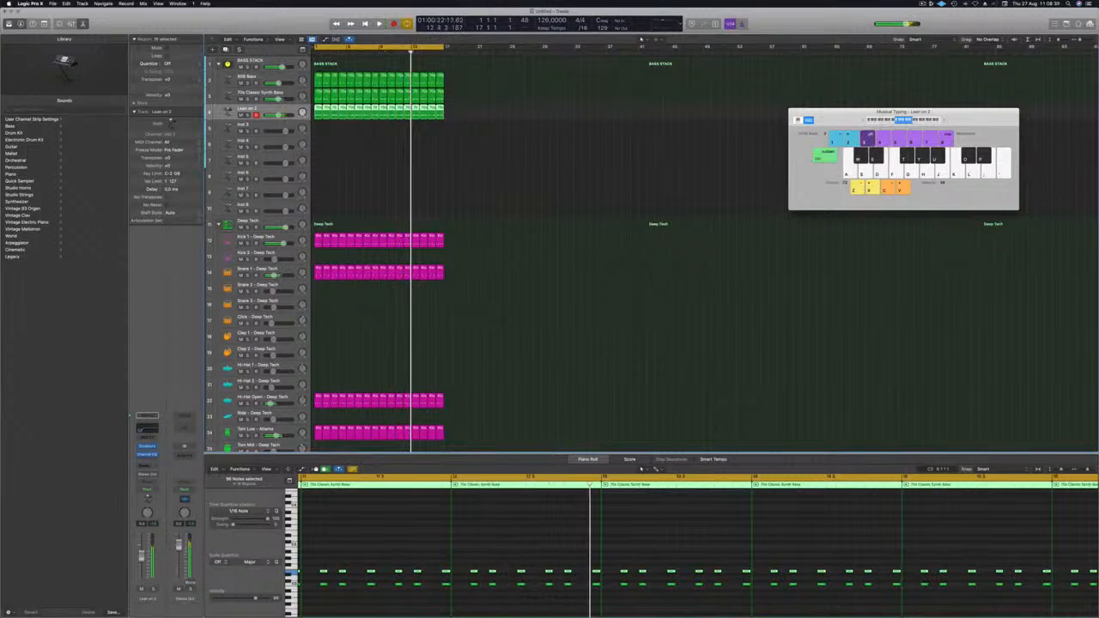
key("Return")
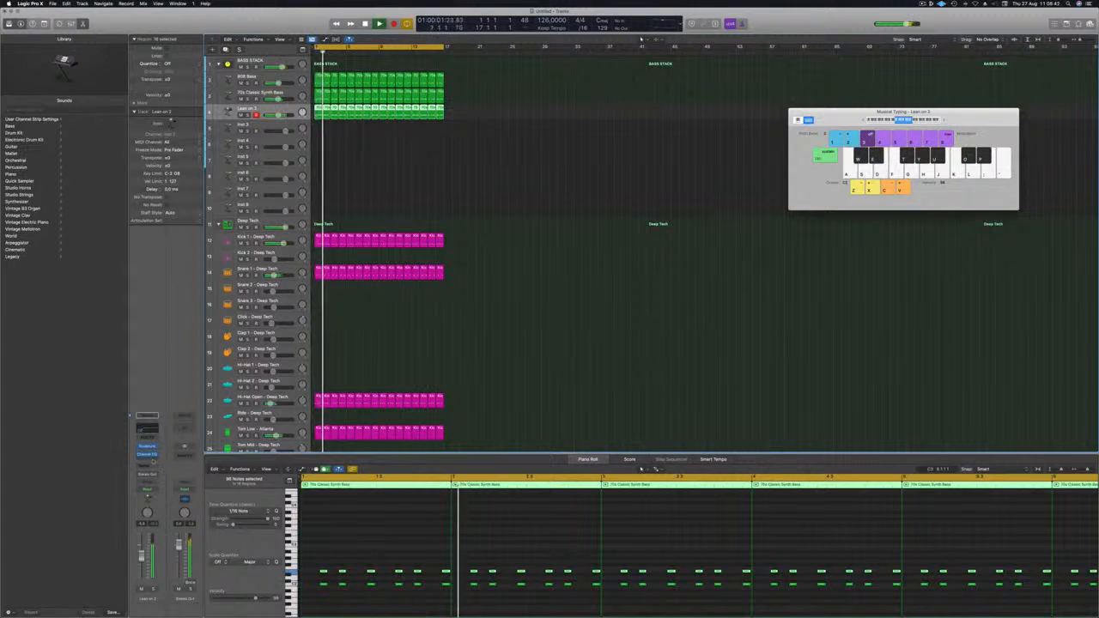
- Insert a stereo Delay Designer after the Channel EQ on the Lean on 2 track
left_click(147, 453)
mouse_move(166, 486)
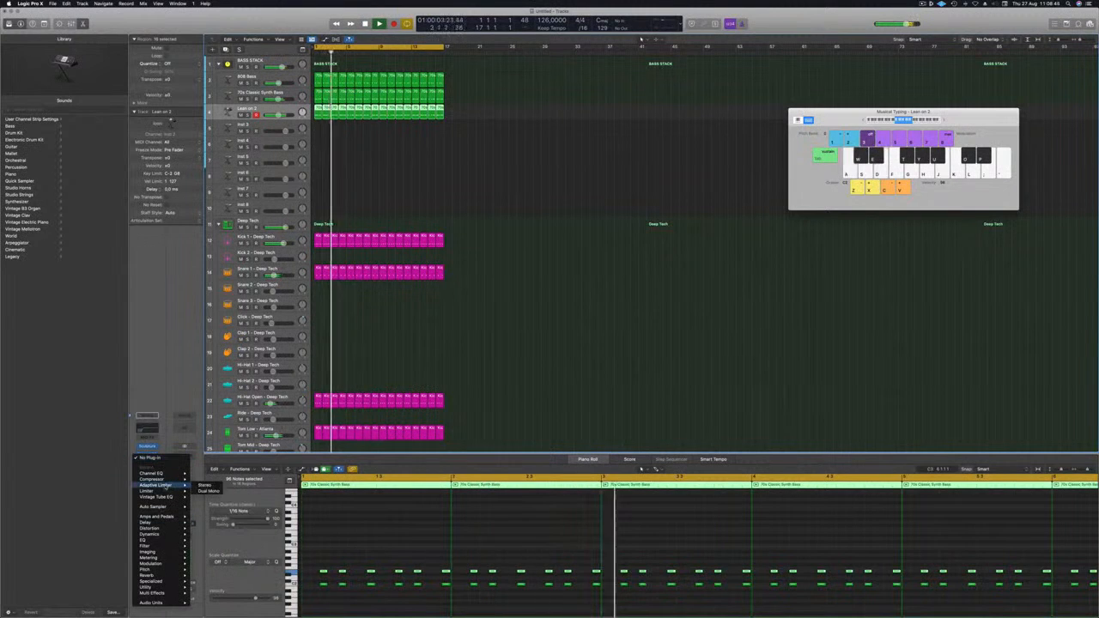
mouse_move(155, 534)
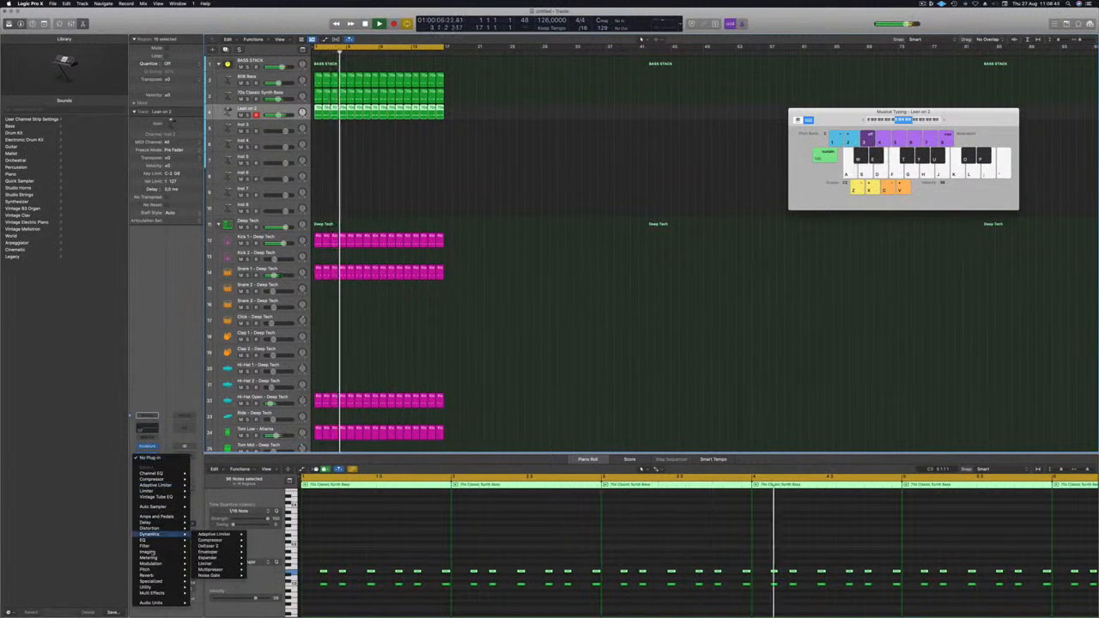
mouse_move(219, 523)
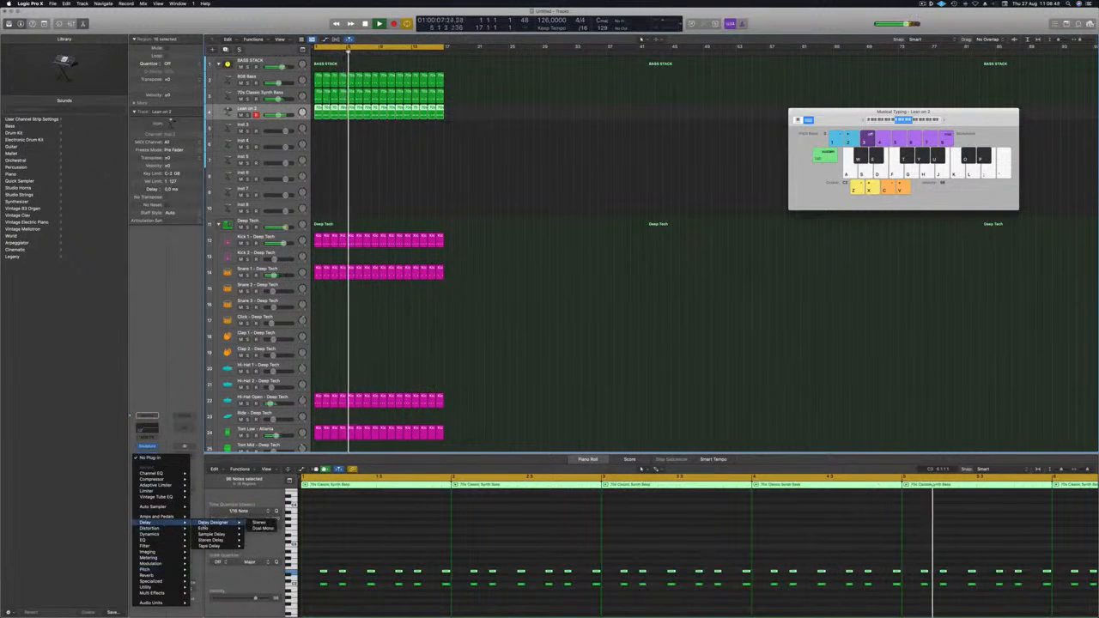
left_click(260, 522)
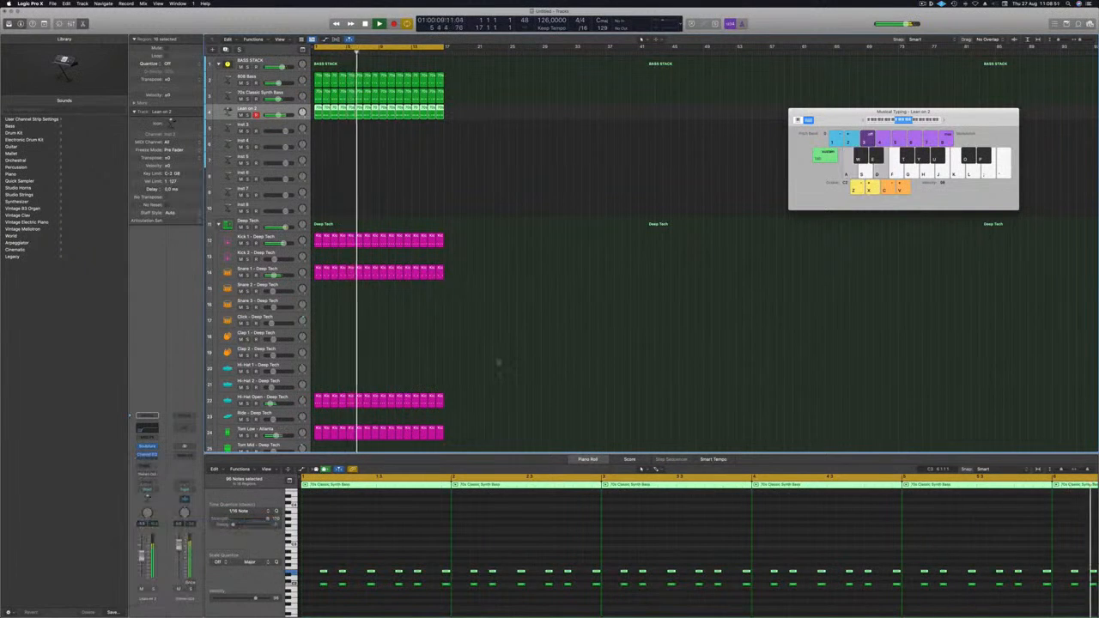
left_click_drag(498, 117, 511, 144)
- Audition Delay Designer's simple pan presets from 1/4 Alternating Pan to 1/8 Alternating Pan, trying a lower wet level
left_click(421, 153)
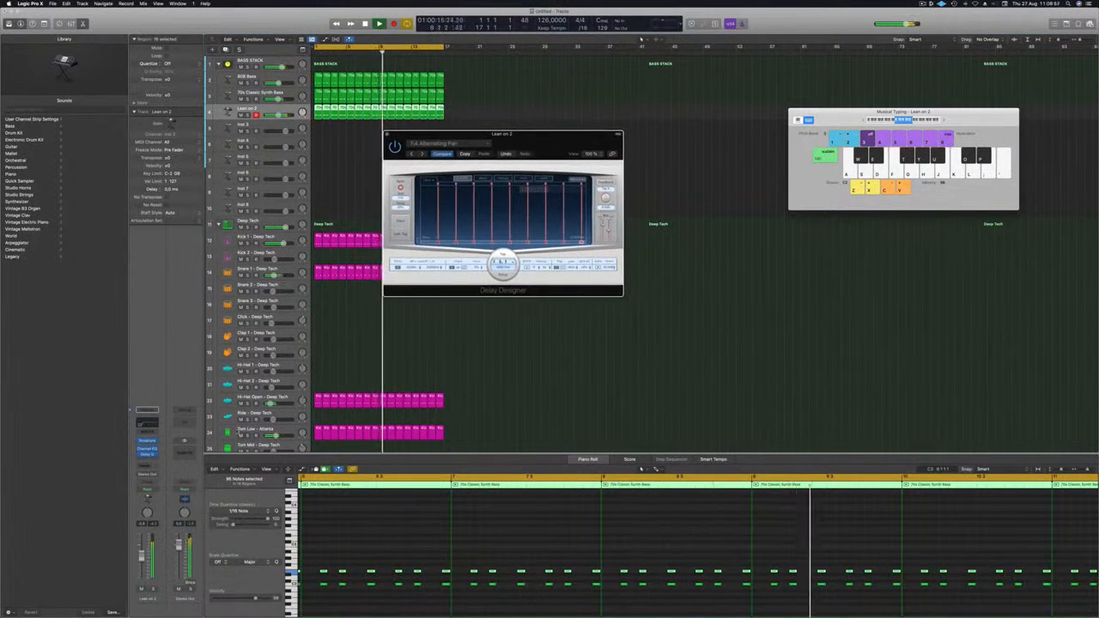
left_click_drag(609, 229, 608, 235)
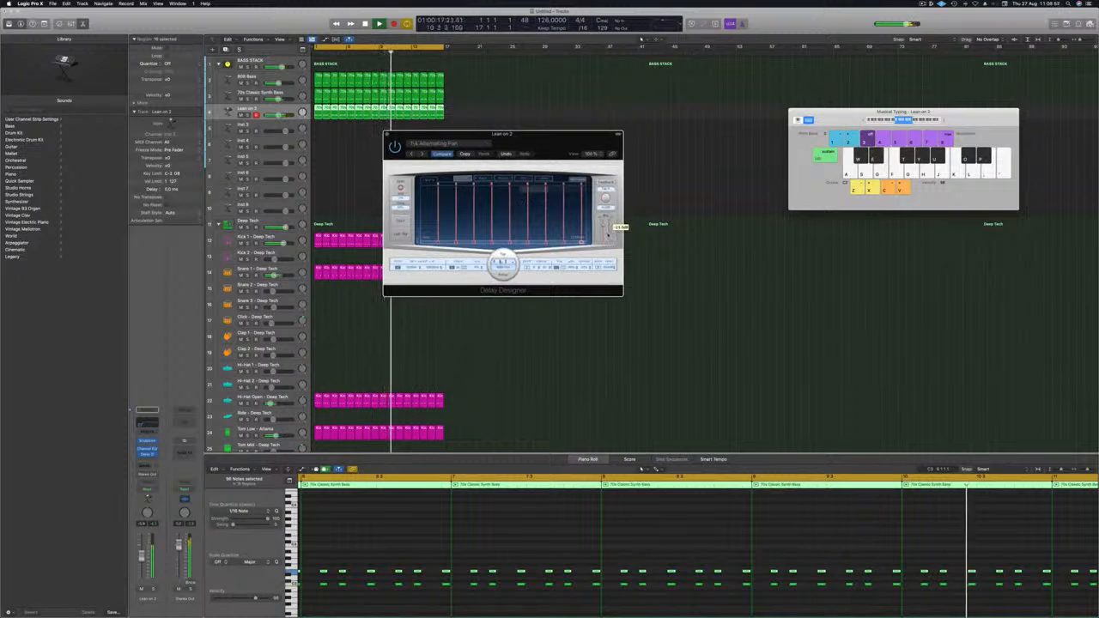
left_click(423, 155)
left_click_drag(524, 141, 544, 133)
left_click_drag(442, 147, 439, 146)
left_click(439, 146)
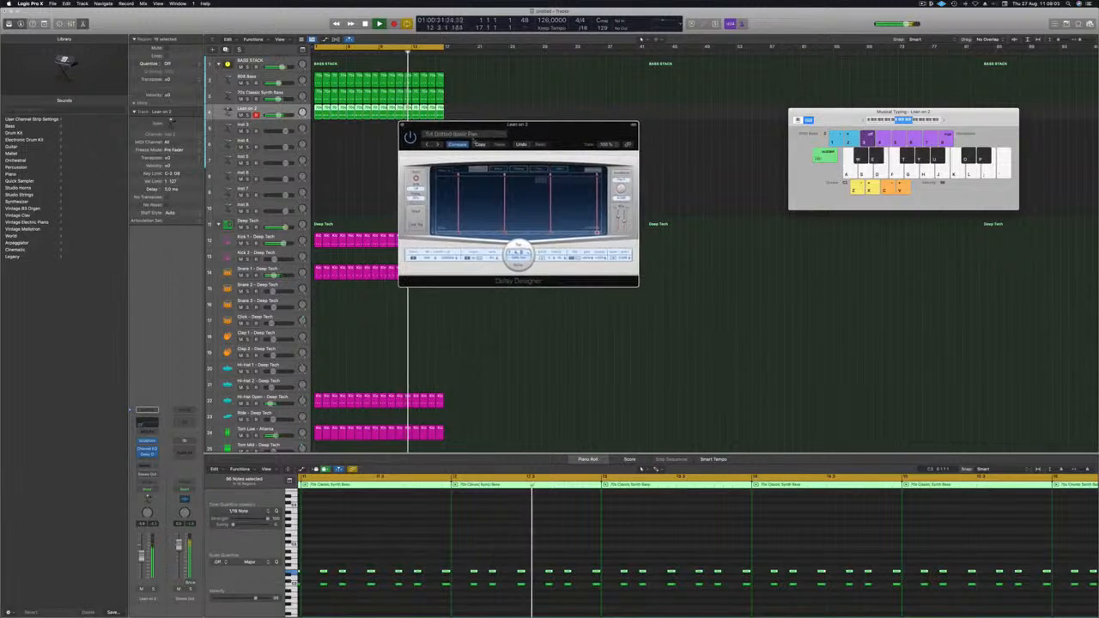
left_click(439, 146)
left_click_drag(563, 136, 556, 138)
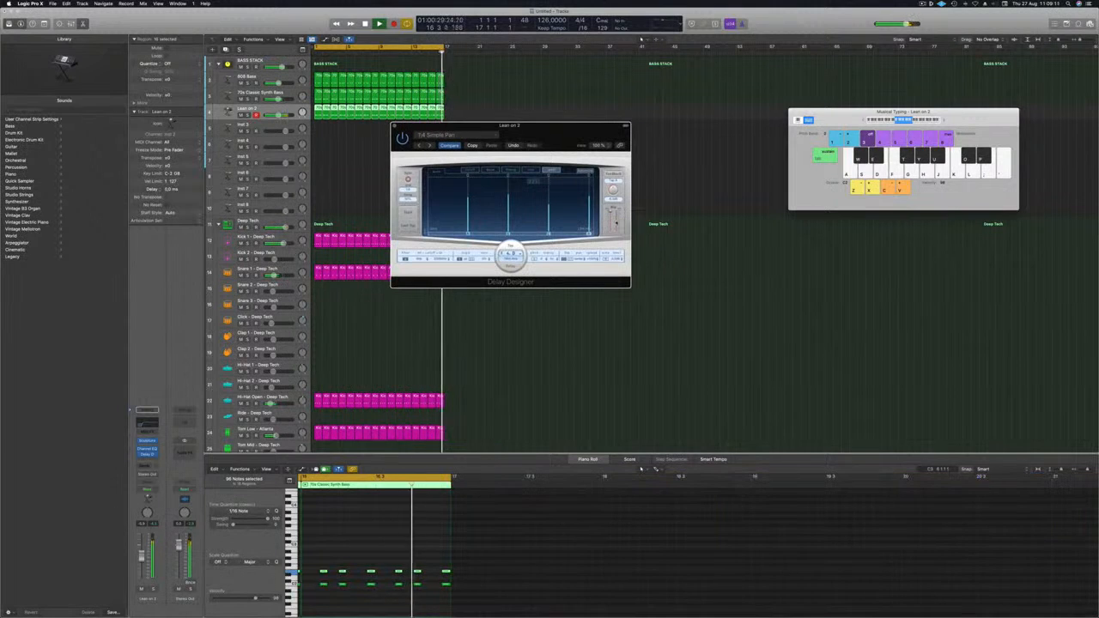
left_click(429, 145)
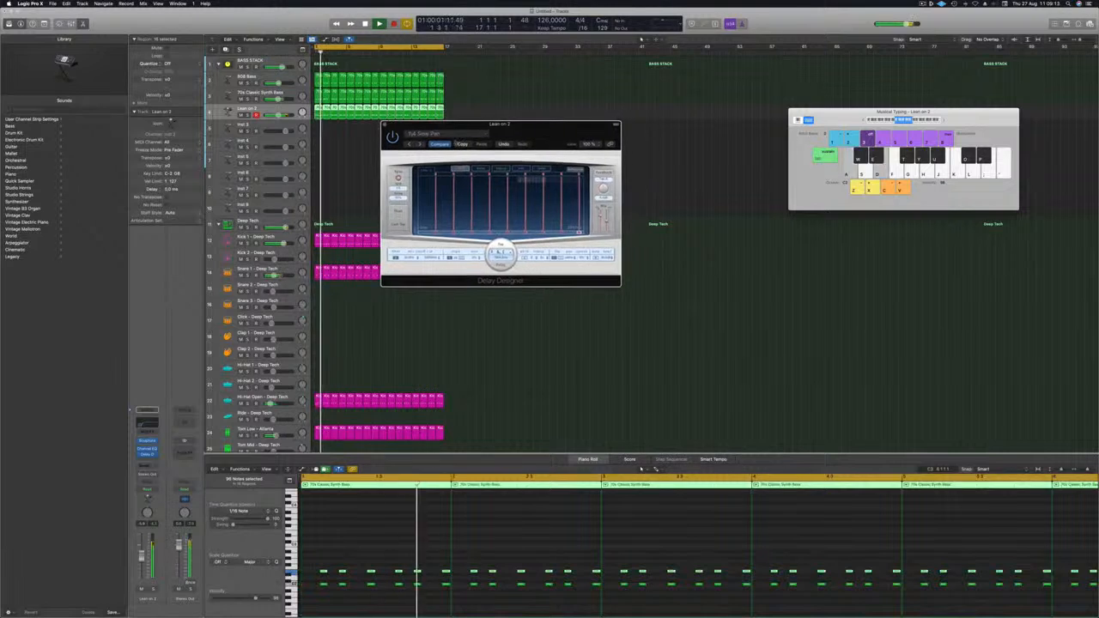
left_click(430, 145)
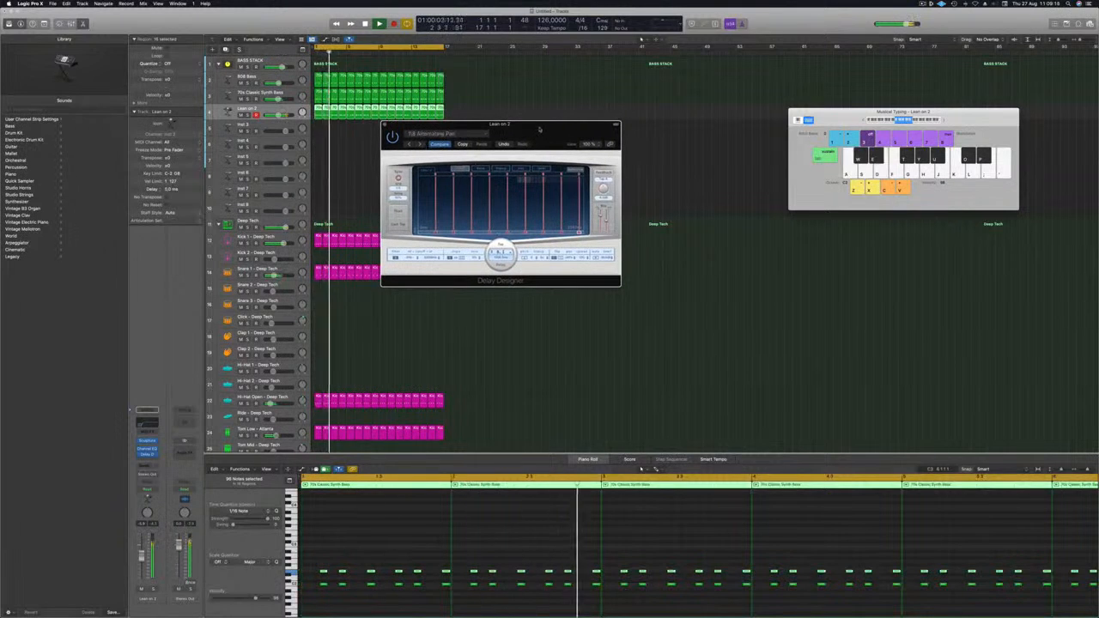
- Audition Delay Designer's Complex presets, including Beat Rumble, Bounce Pattern, Buzz Pattern, Dense Pattern, Double Time and Ease In
left_click(445, 134)
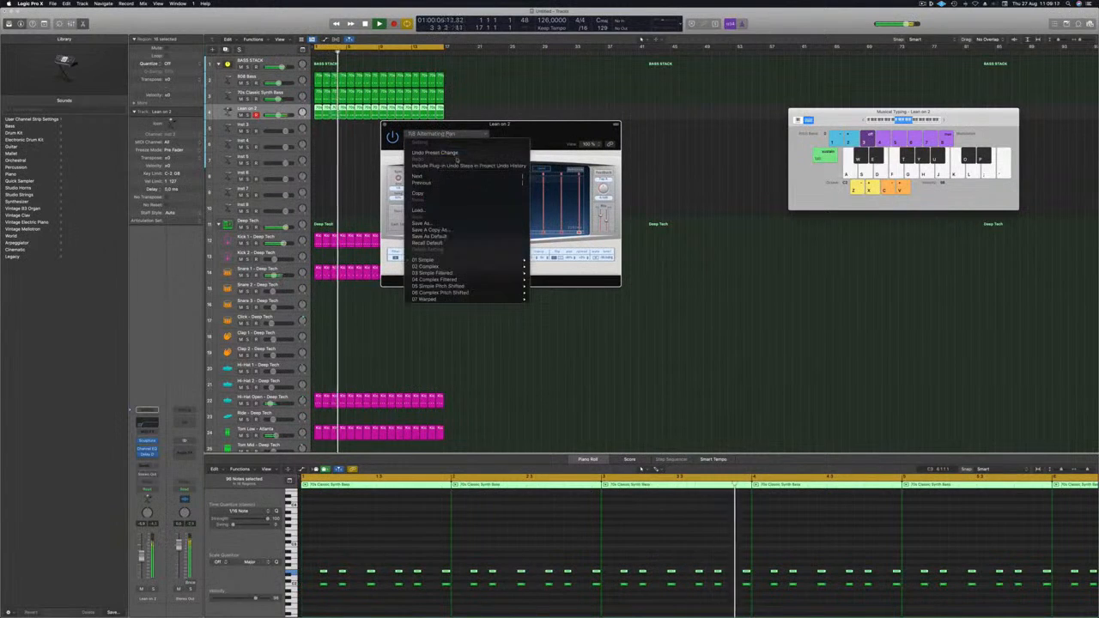
mouse_move(461, 269)
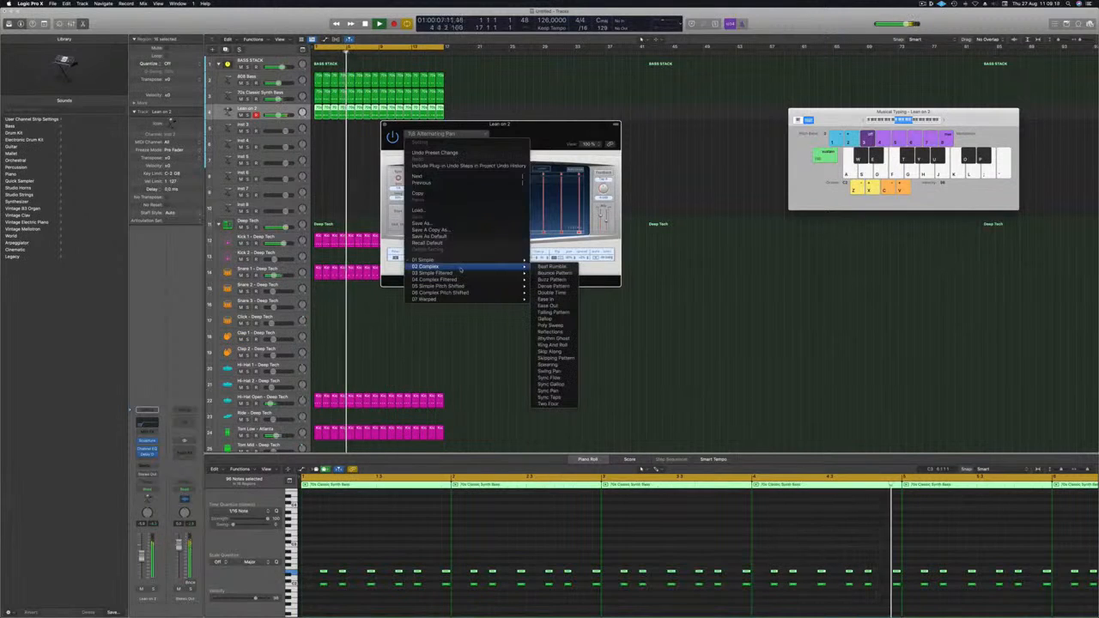
key("Escape")
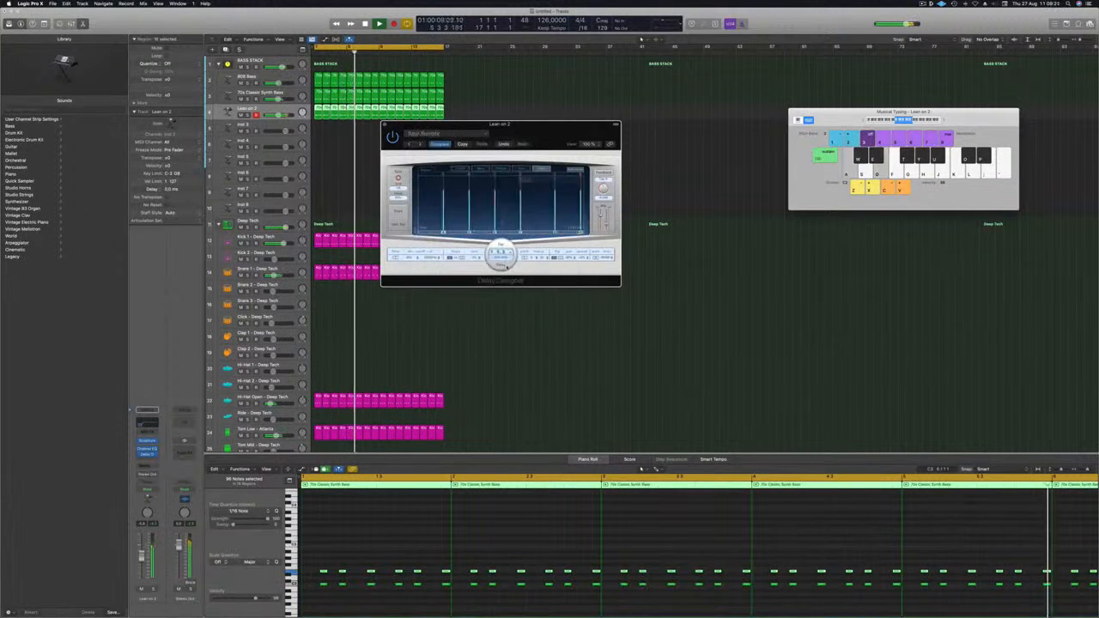
left_click(421, 143)
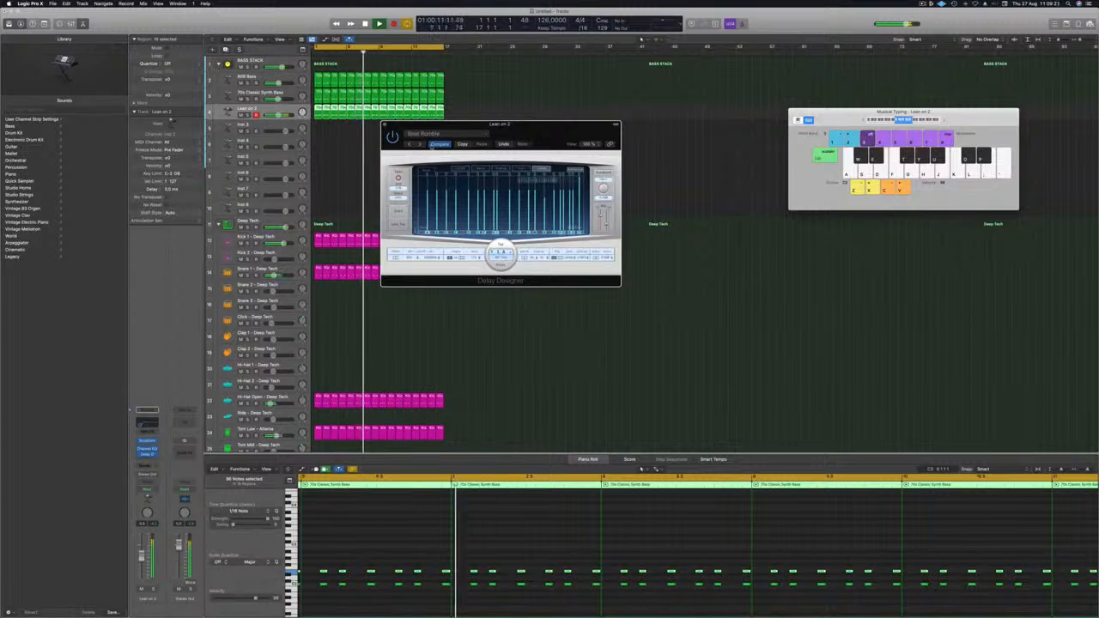
left_click(421, 143)
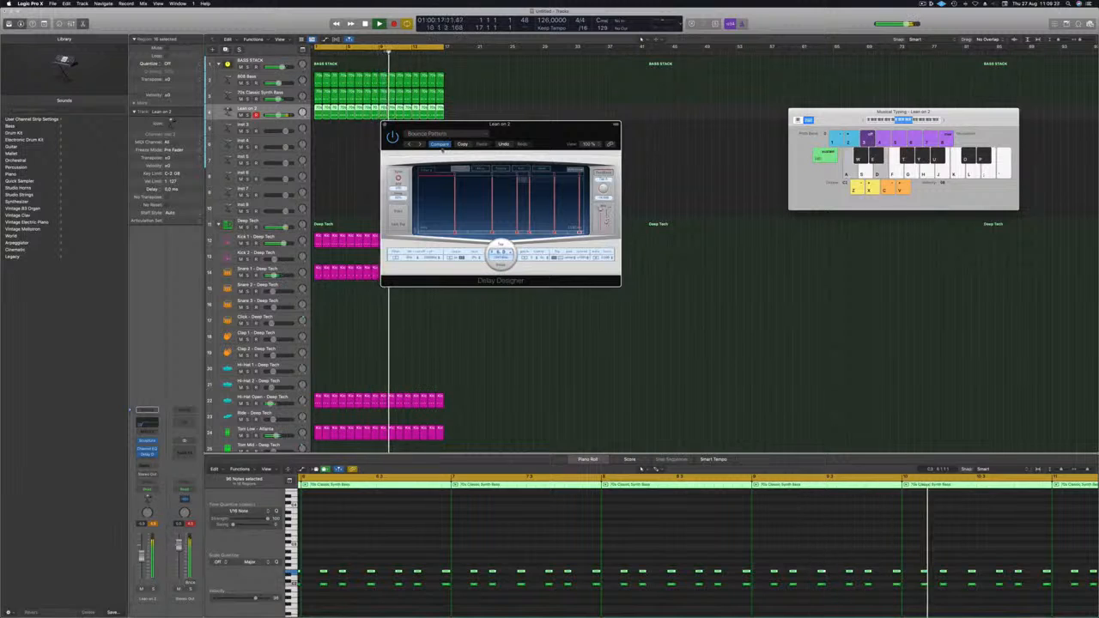
left_click(421, 144)
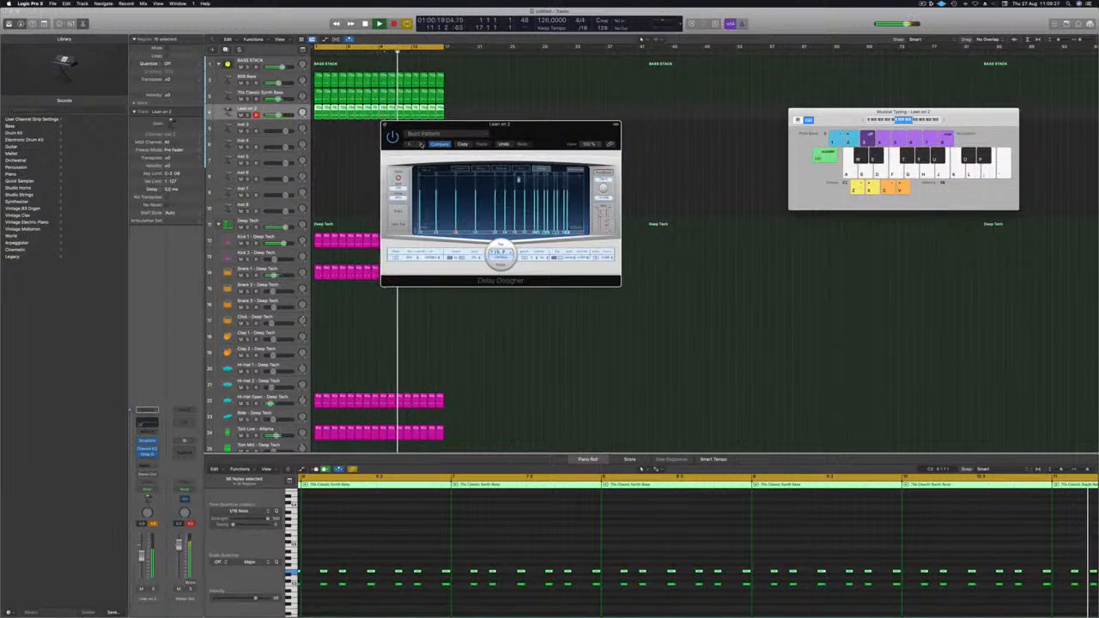
left_click(421, 144)
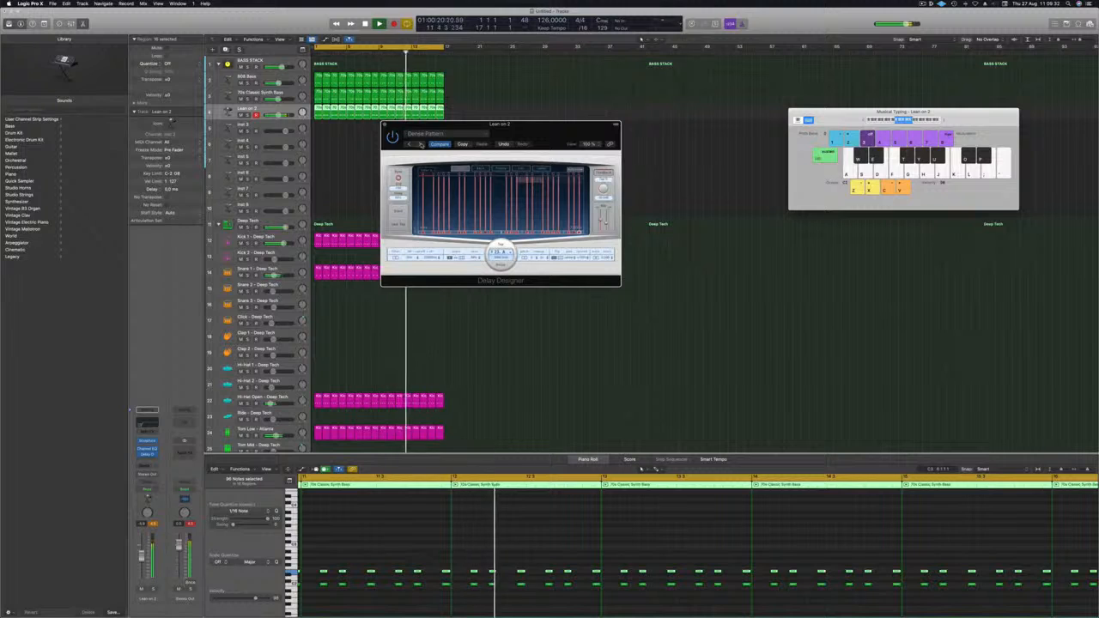
left_click(420, 144)
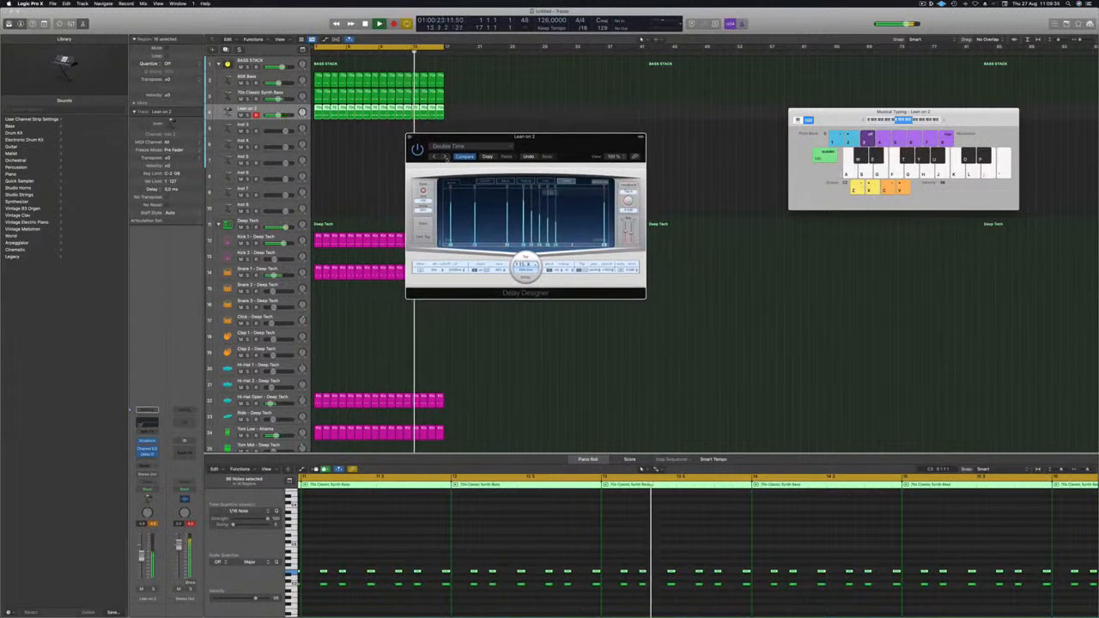
left_click(445, 157)
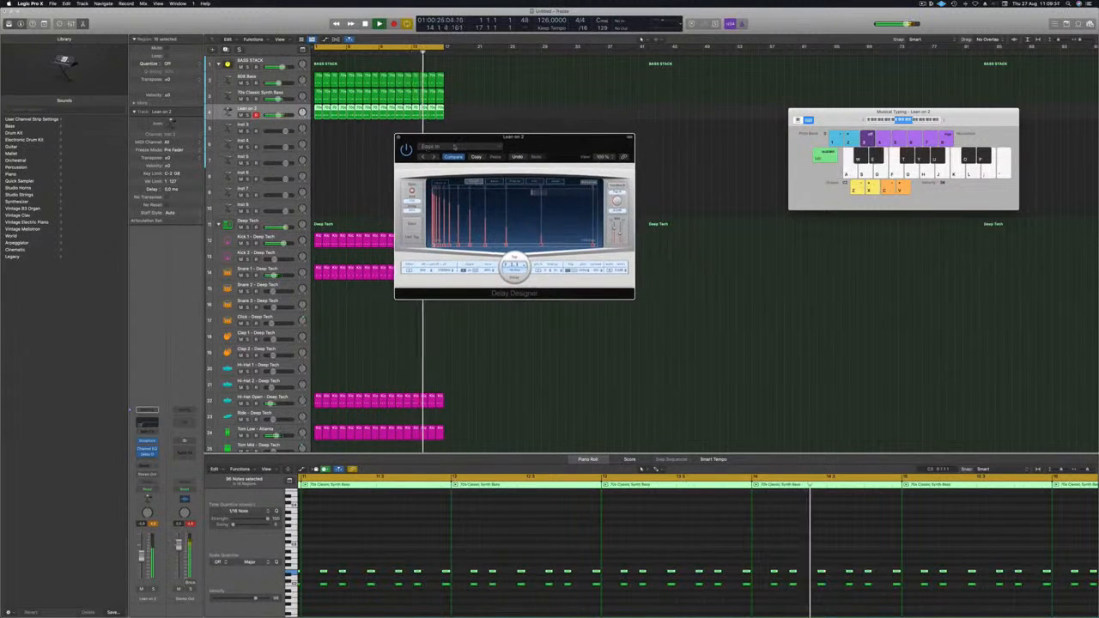
- Load the 1/8 Dotted Filter Pan preset from the Simple Filtered category in Delay Designer
left_click(455, 147)
mouse_move(488, 295)
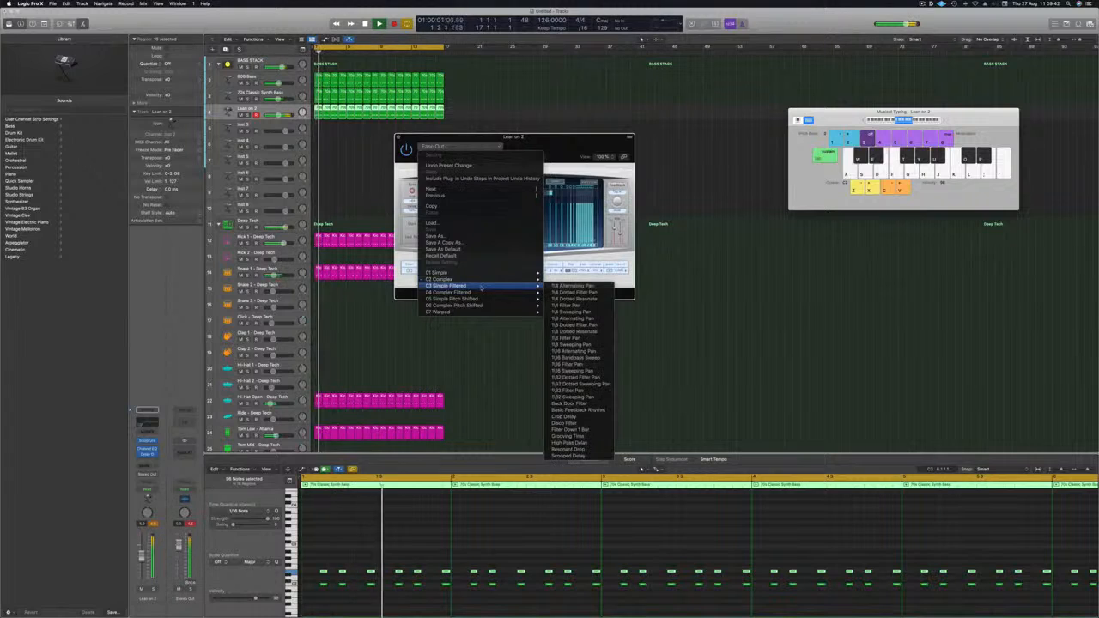
left_click(574, 326)
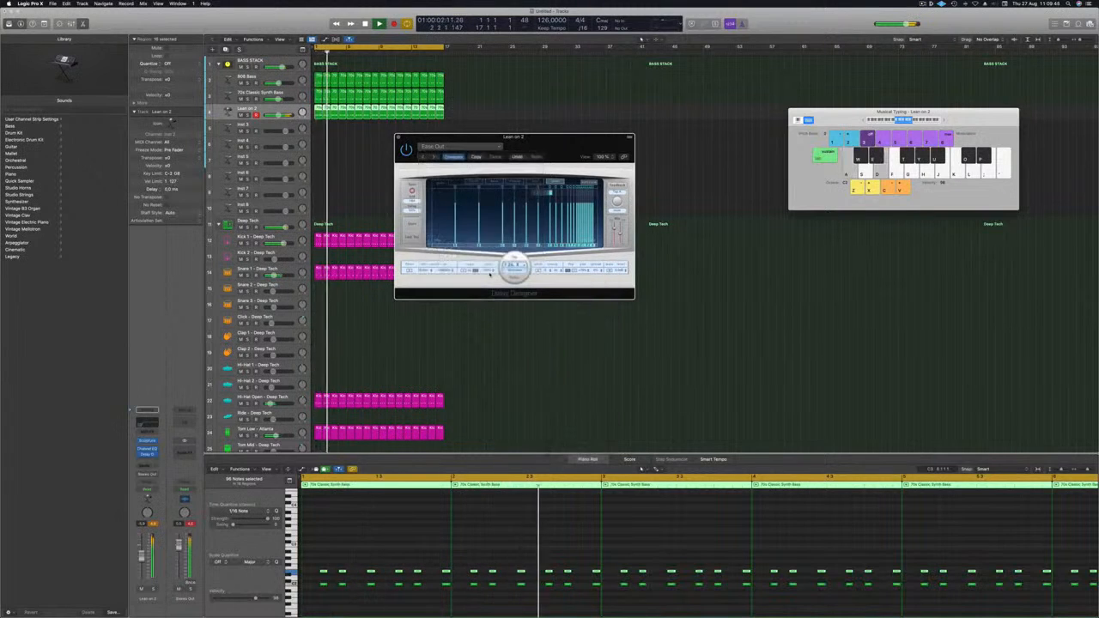
left_click_drag(542, 141, 556, 149)
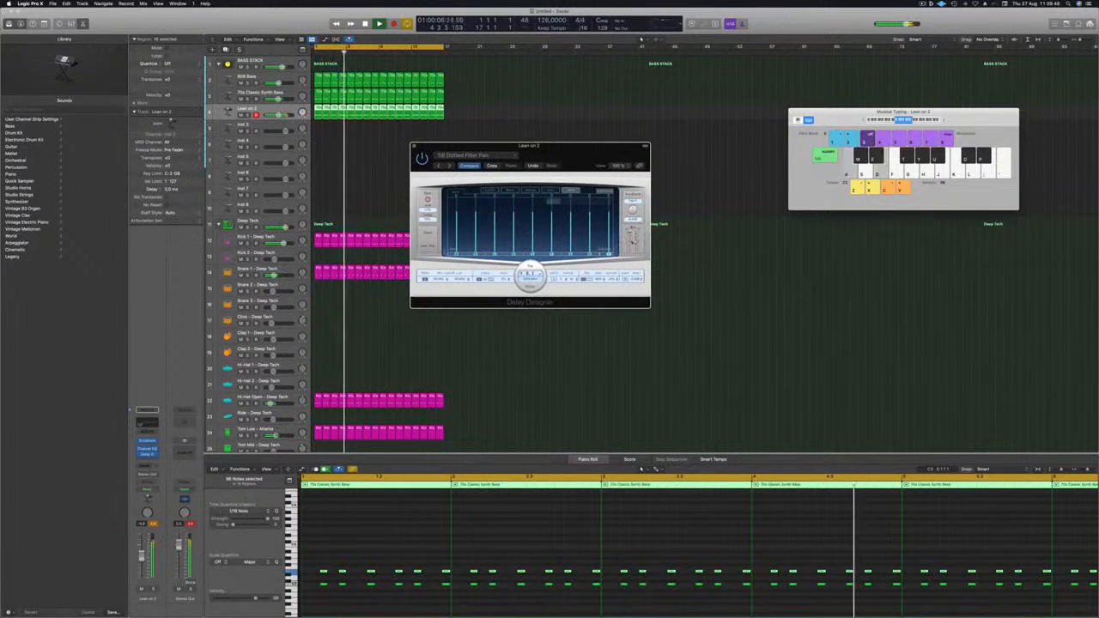
- Lower Delay Designer's wet mix level, then close the plug-in and replay the loop from the start
left_click_drag(636, 241, 637, 247)
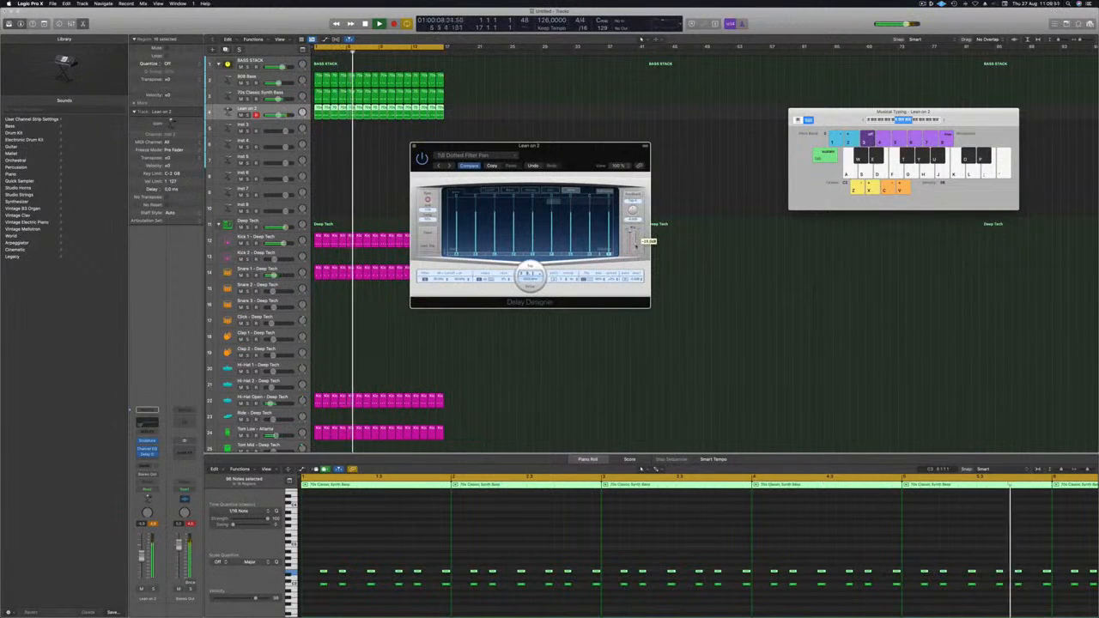
left_click_drag(539, 151, 543, 153)
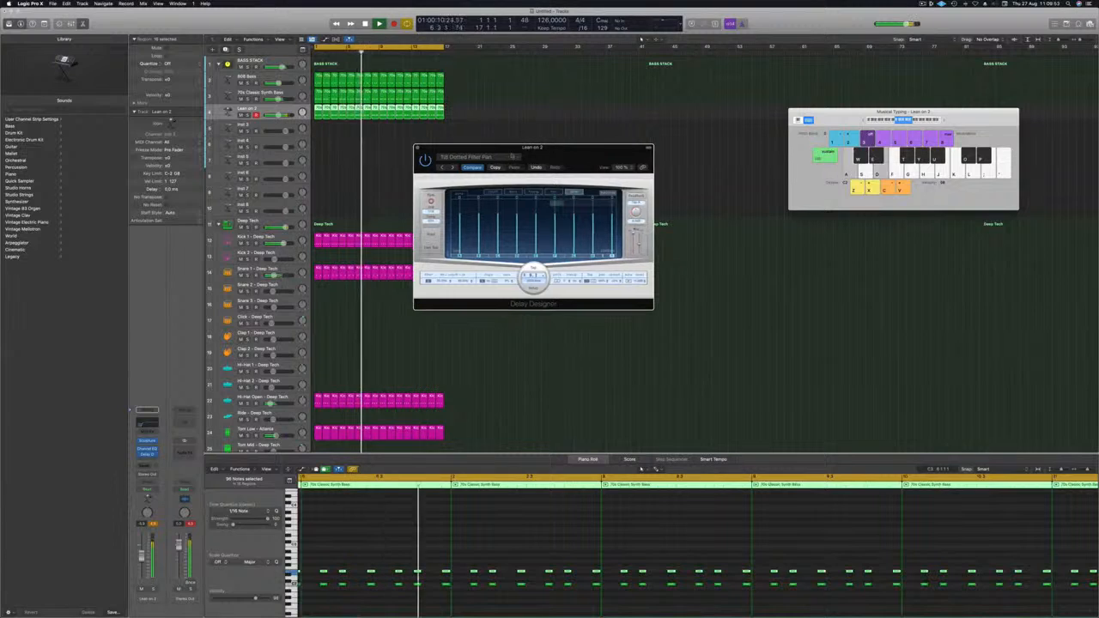
left_click(419, 147)
key("Return")
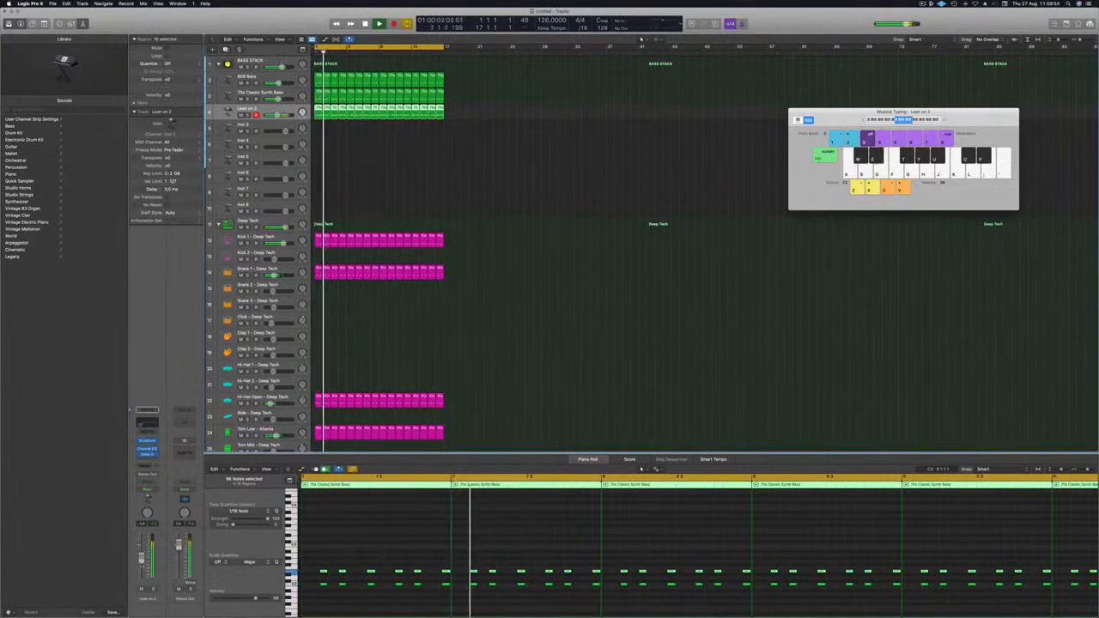
- Insert a Compressor on the Lean on 2 channel and move it to the first audio effect slot, ahead of Channel EQ
left_click(148, 454)
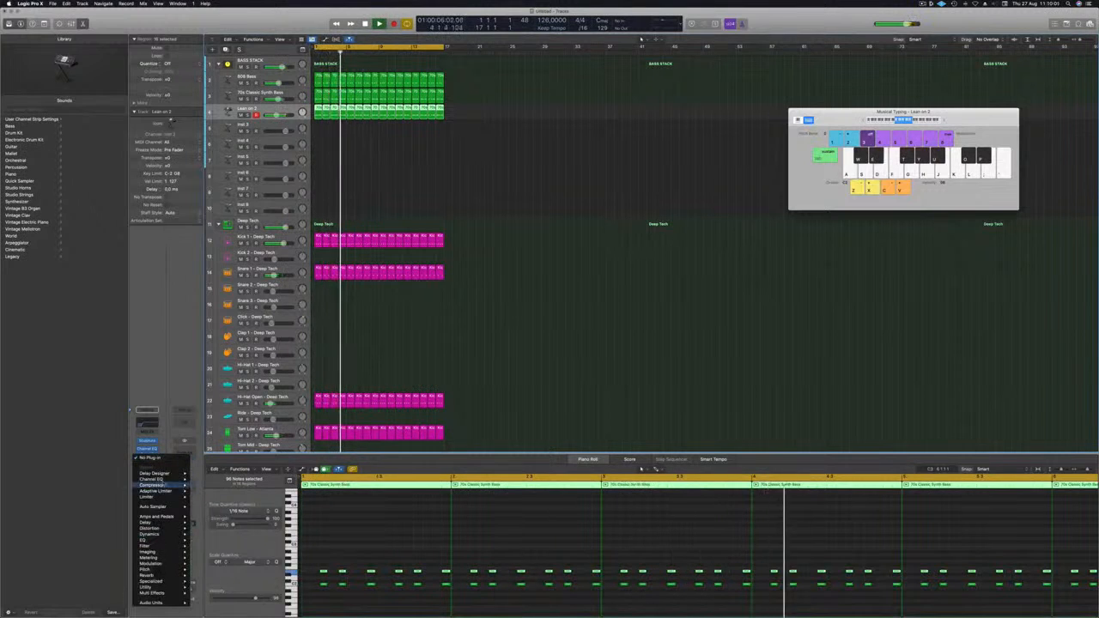
left_click(209, 483)
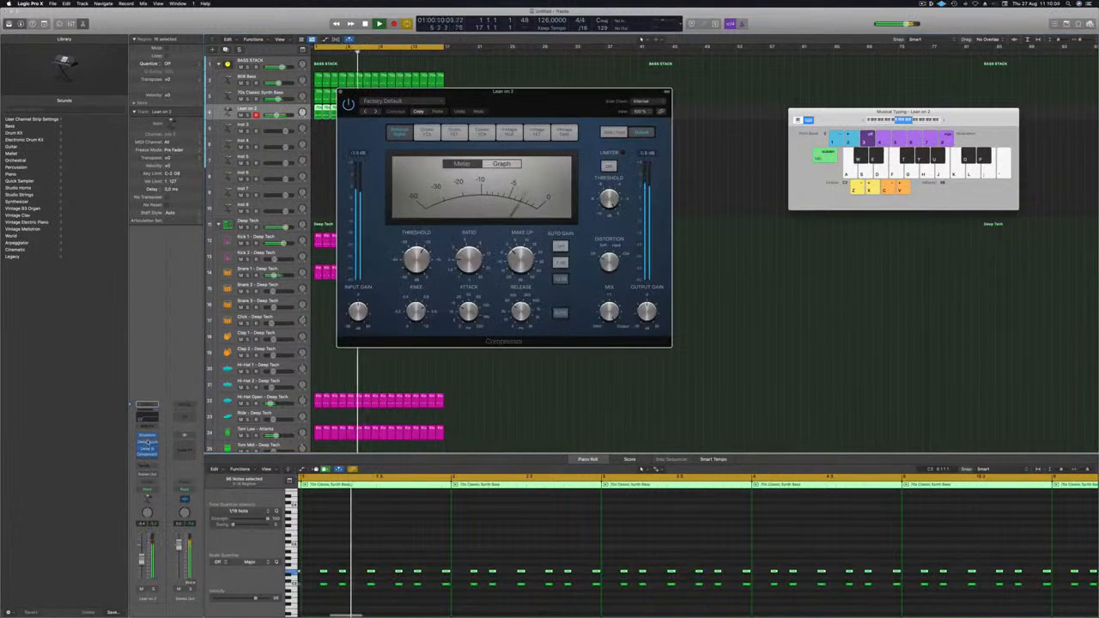
left_click_drag(148, 442, 149, 443)
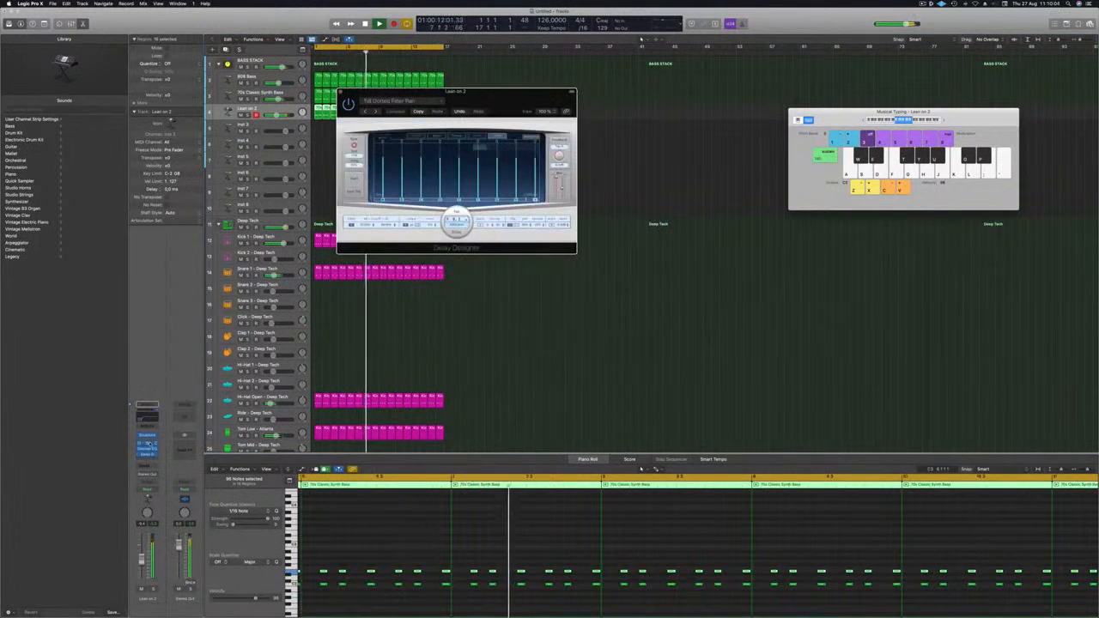
left_click(150, 444)
- Move the open Compressor window aside, restart playback and lower the Lean on 2 channel's volume slightly
left_click_drag(548, 110, 560, 110)
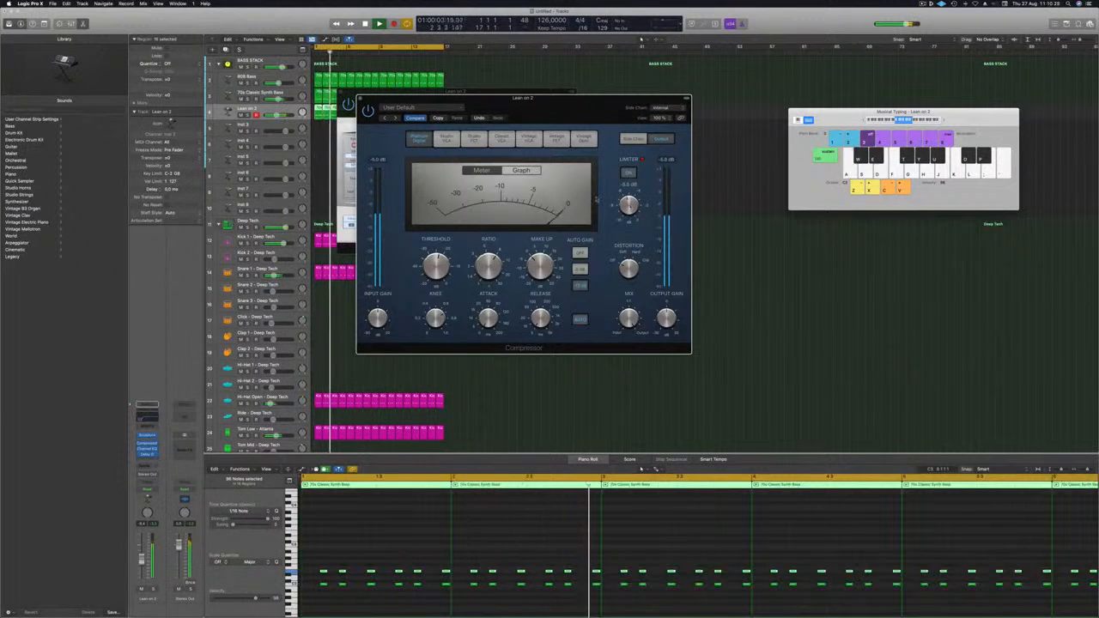
left_click_drag(596, 199, 642, 203)
key("space")
left_click_drag(142, 559, 141, 563)
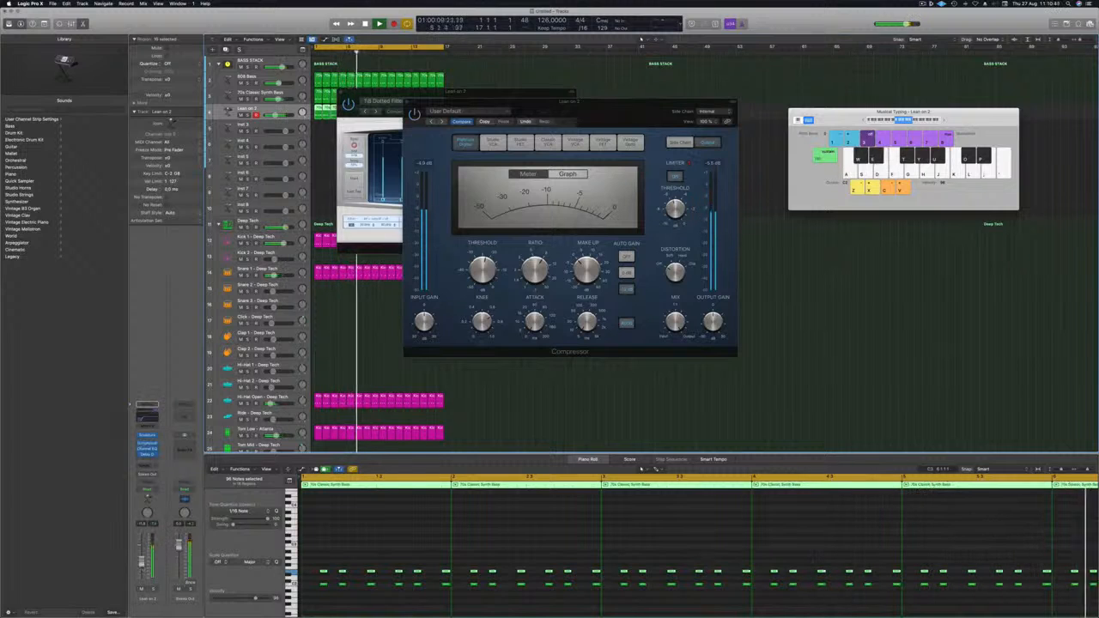
- Insert a second Compressor after Delay Designer on Lean on 2 and set its side chain to an instrument channel
left_click(146, 451)
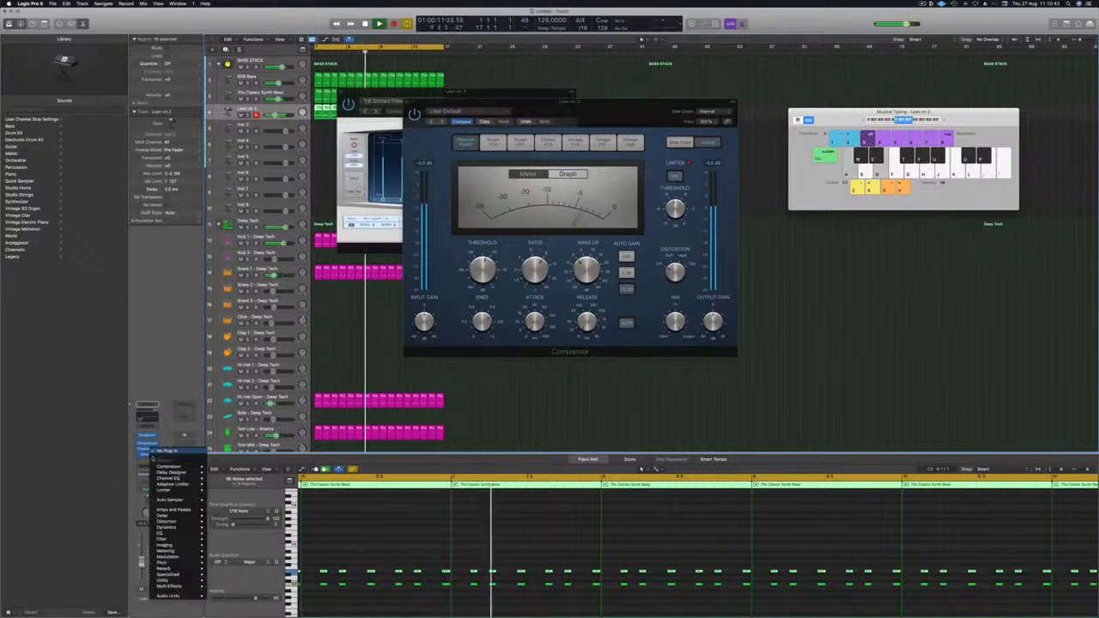
mouse_move(177, 466)
left_click(221, 468)
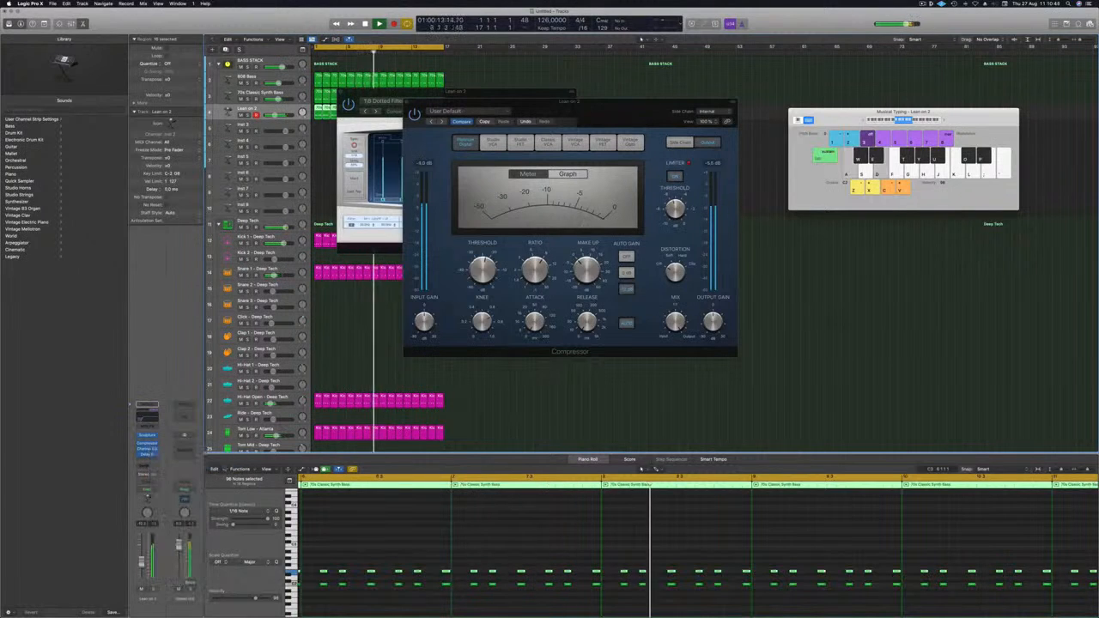
left_click(677, 115)
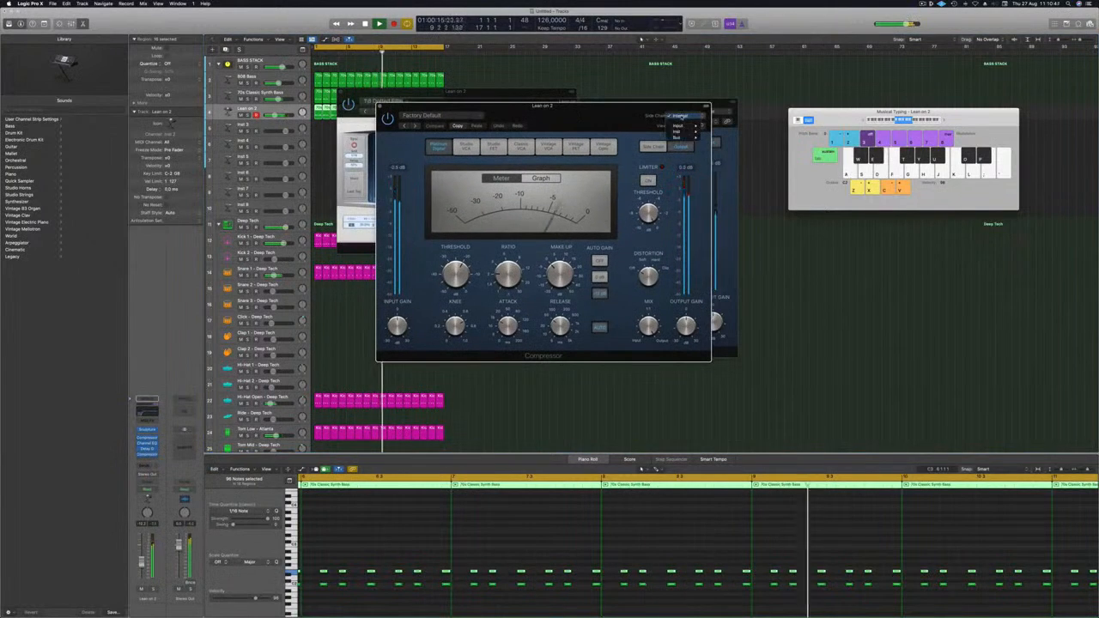
mouse_move(679, 132)
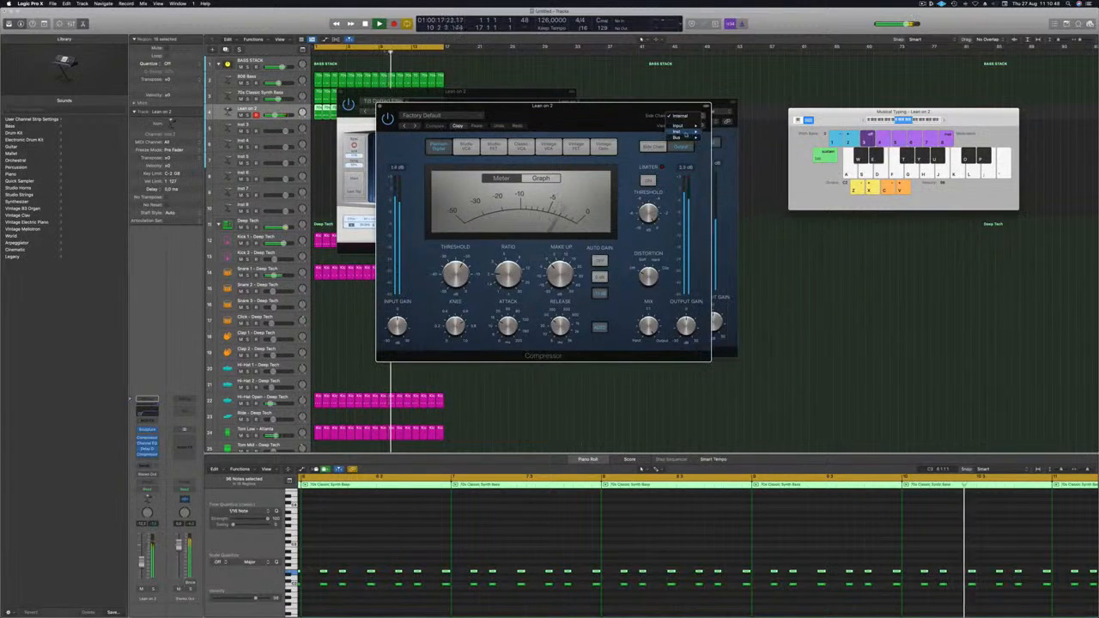
left_click(737, 172)
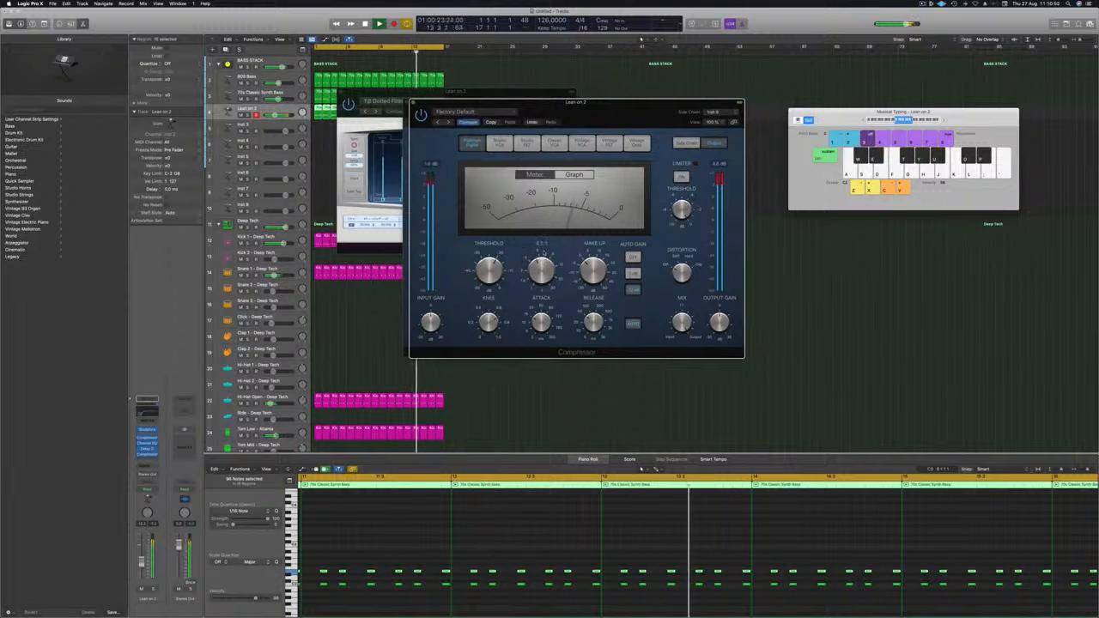
- Compare the second Compressor's vintage circuit models, settle on Vintage Opto, and set its threshold to about -25 dB
left_click(582, 144)
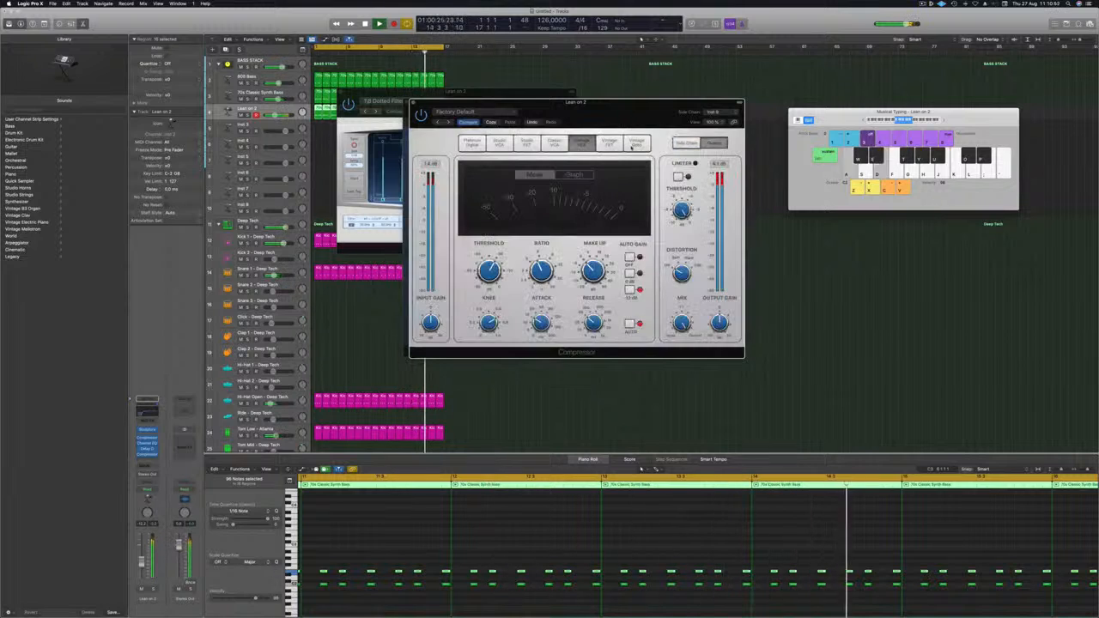
left_click(636, 144)
left_click(609, 143)
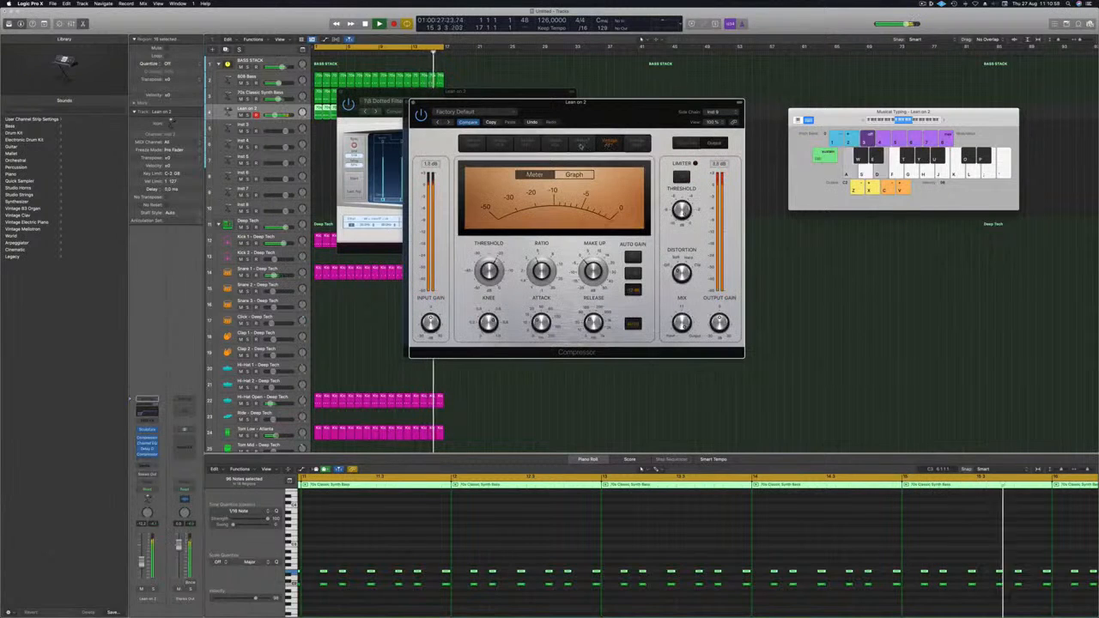
left_click(527, 144)
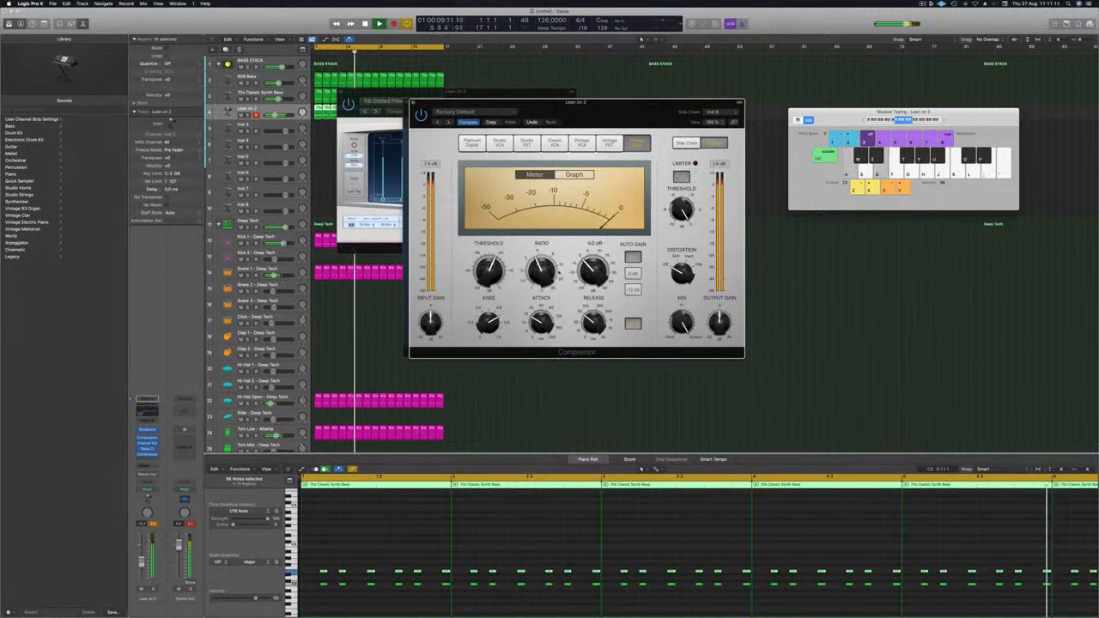
left_click_drag(492, 276, 489, 283)
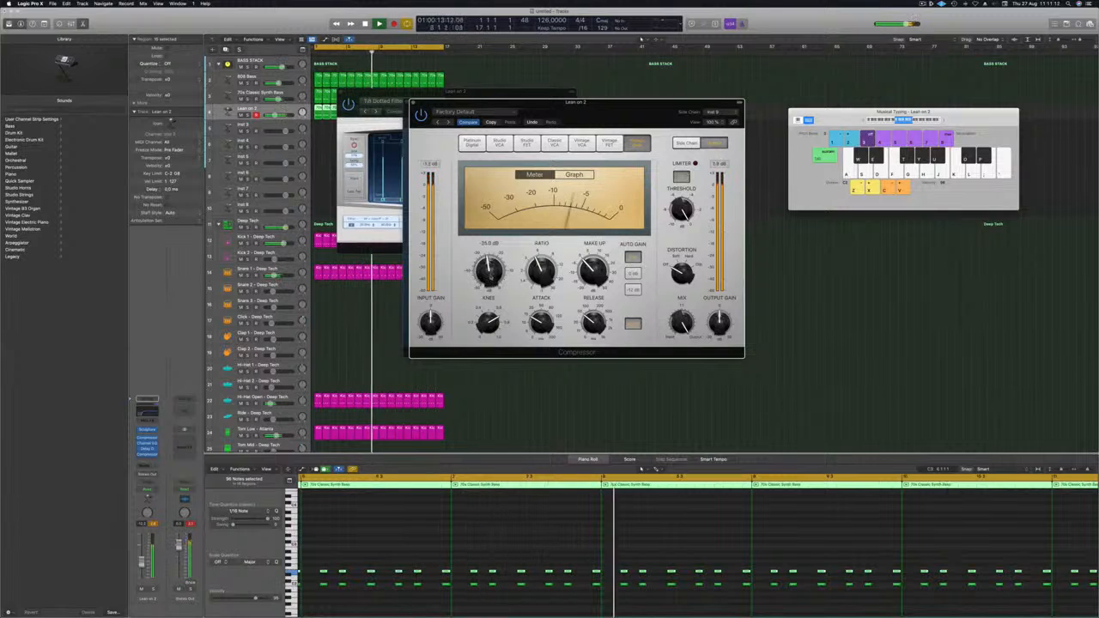
- Reset the Lean on 2 channel's peak level display, then solo the channel briefly to audition its compression and unsolo it
left_click(154, 525)
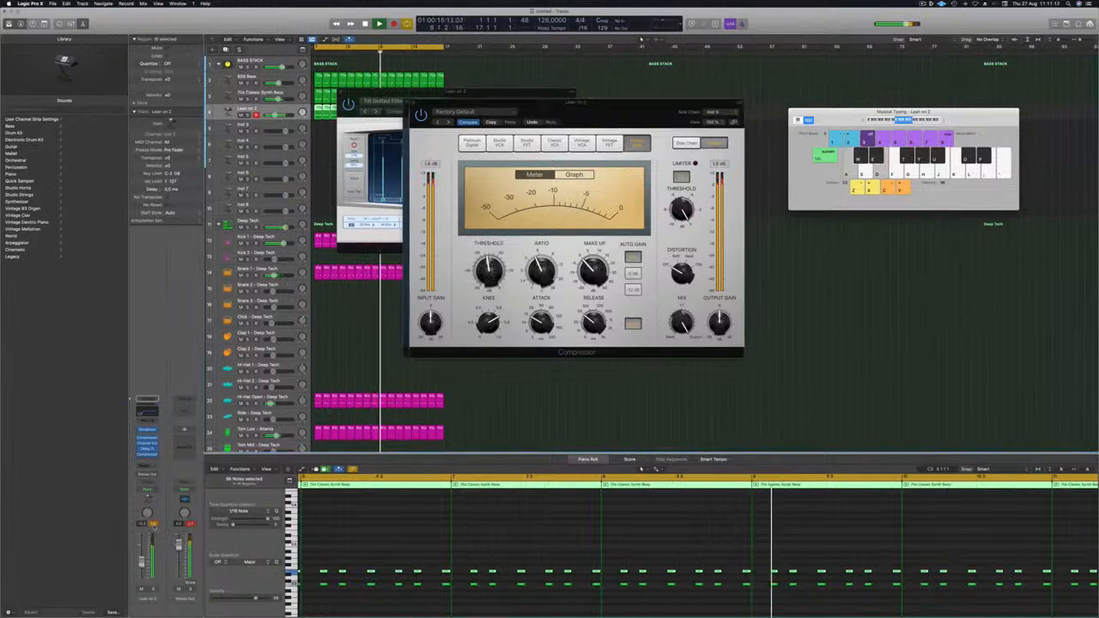
left_click(152, 589)
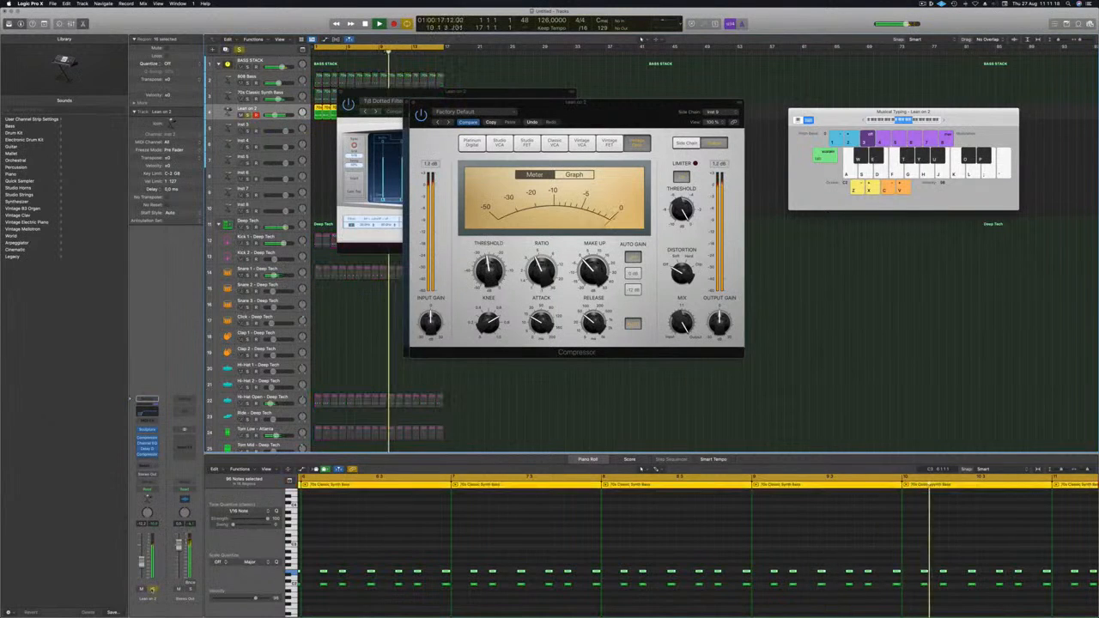
left_click(152, 590)
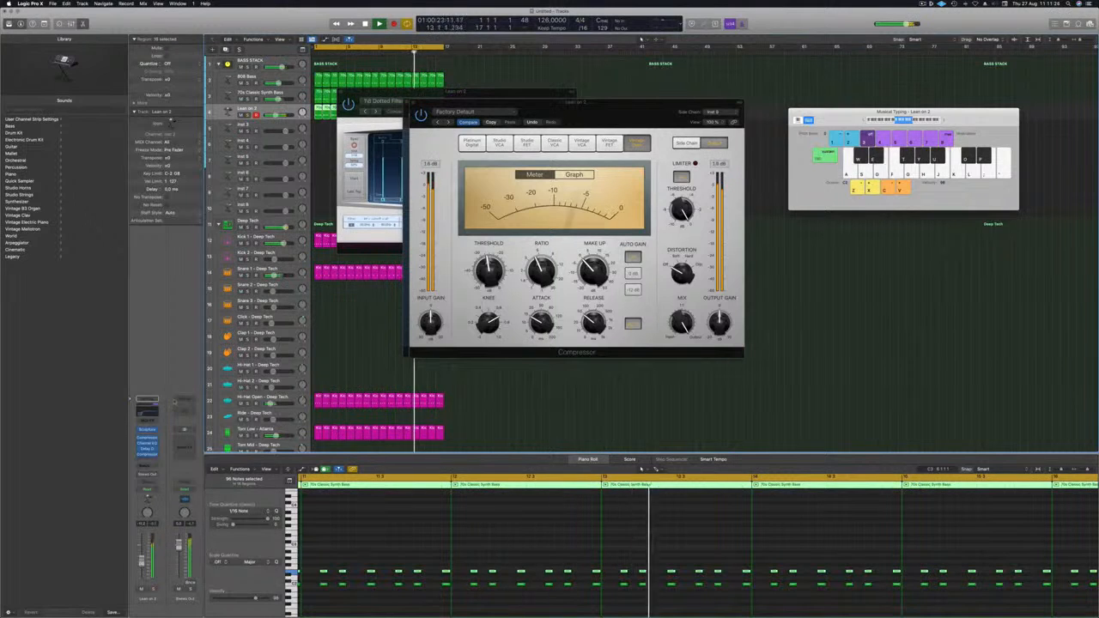
- Set the high cut in Lean on 2's Channel EQ to about 1910 Hz with a 48 dB/Oct slope, then close the plug-in
left_click(151, 413)
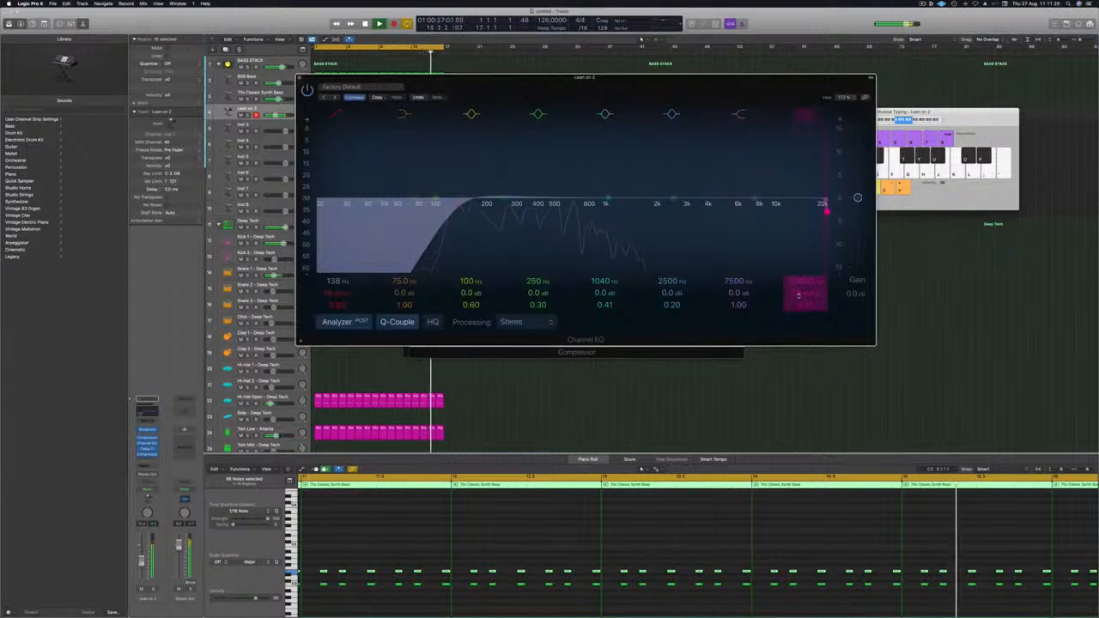
left_click_drag(826, 210, 648, 212)
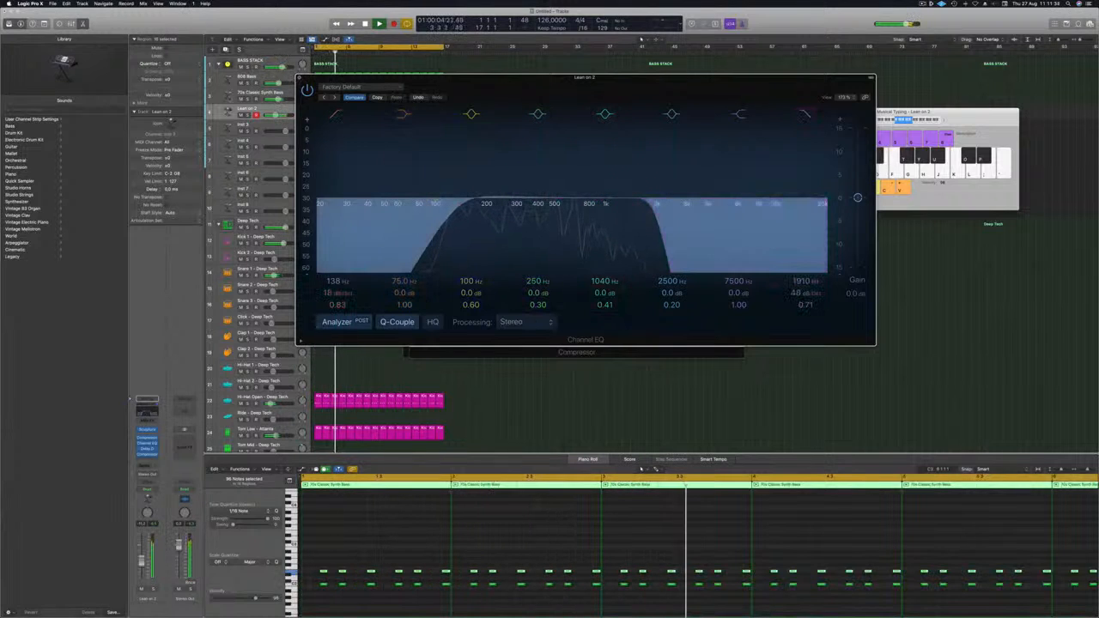
key("super+w")
- Close both Compressor windows and the Delay Designer window while the loop keeps playing
left_click_drag(641, 108, 710, 102)
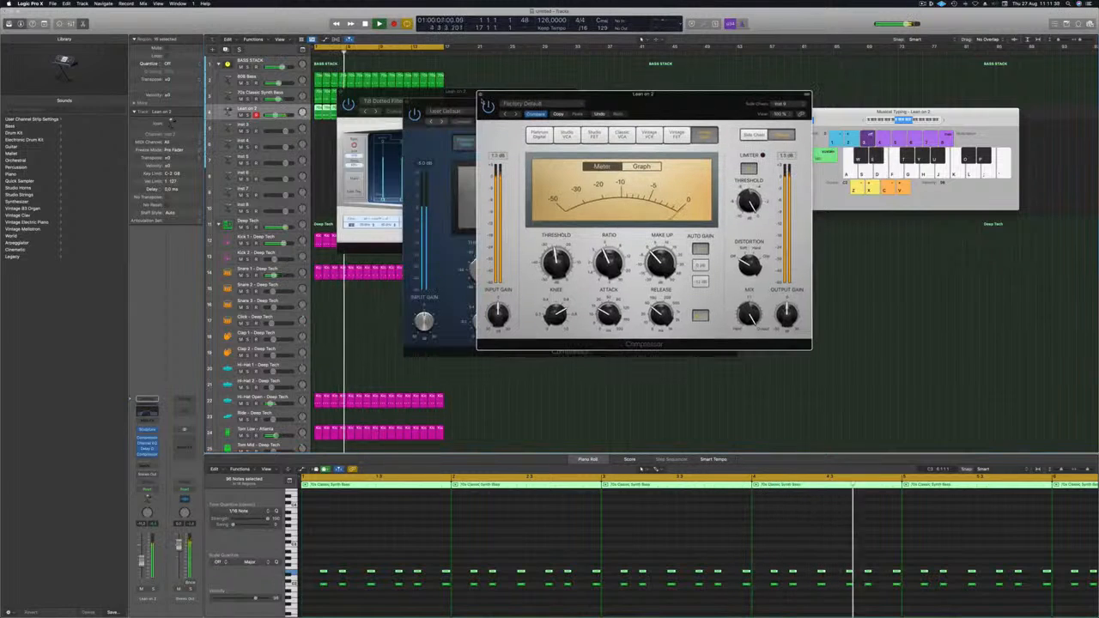
left_click(480, 96)
left_click_drag(453, 101, 545, 91)
left_click(442, 96)
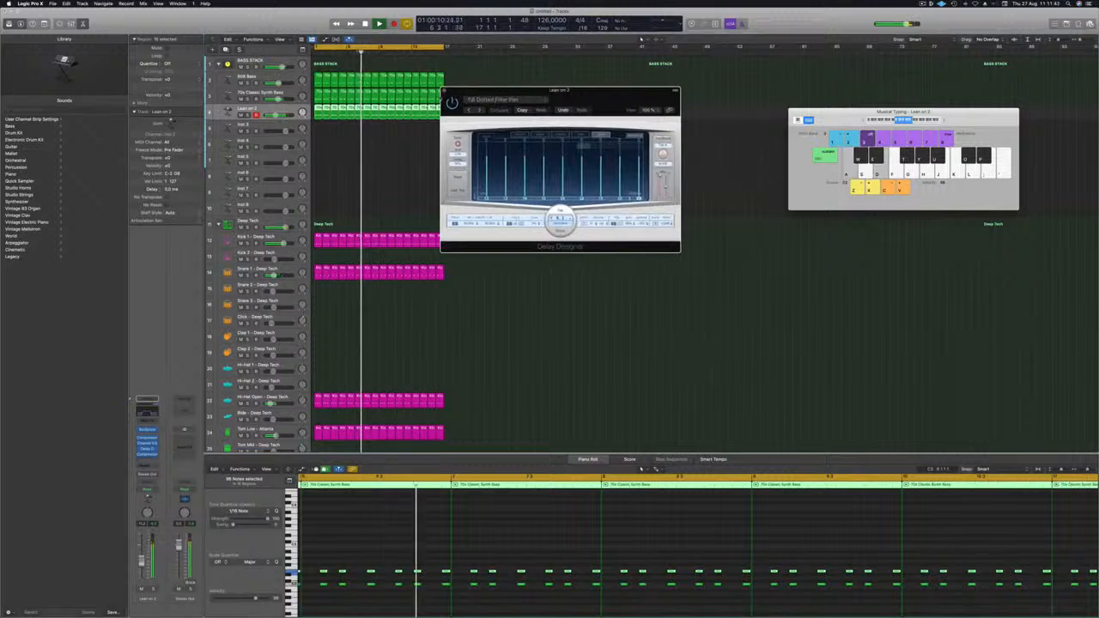
key("super+w")
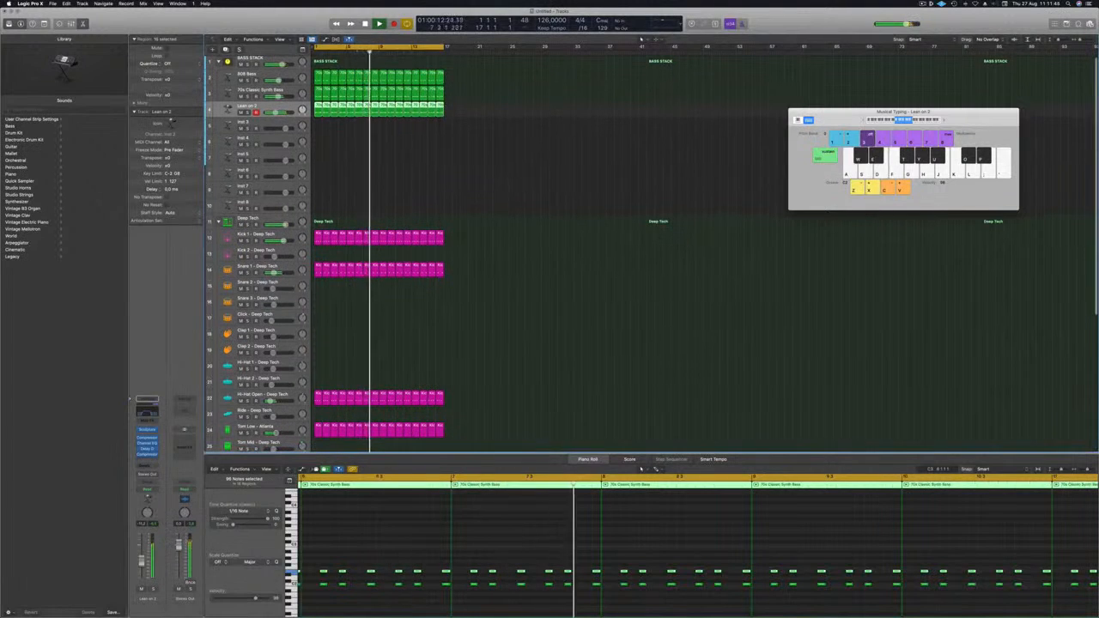
- Collapse the Deep Tech stack, expand Found Sound, and copy the first Lean on 2 region to its Tom Low track at bar 1
left_click(218, 223)
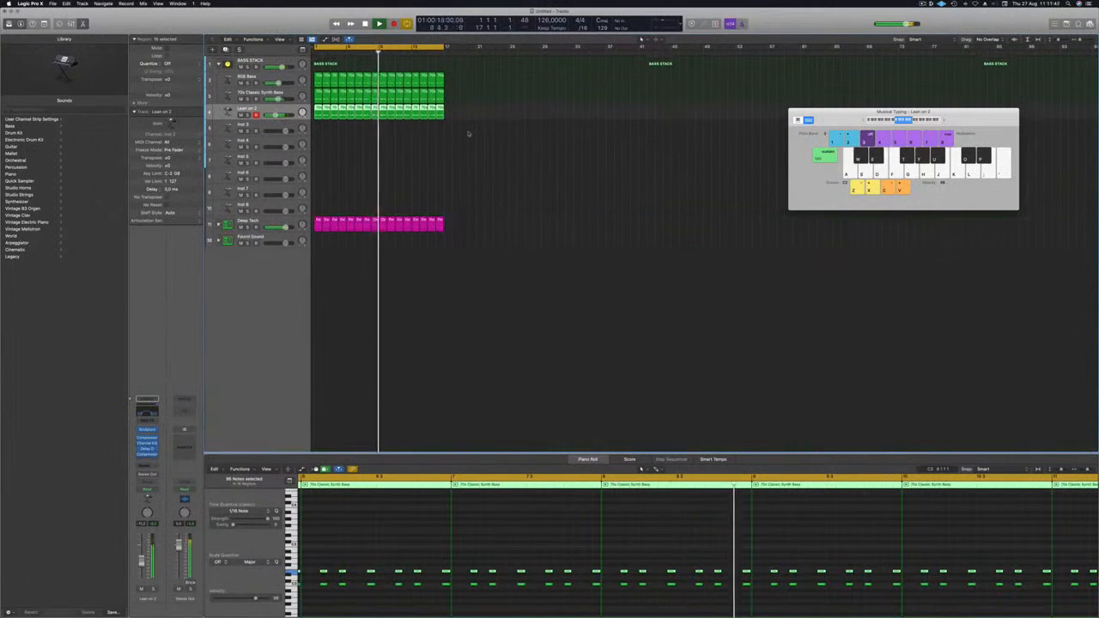
left_click(271, 238)
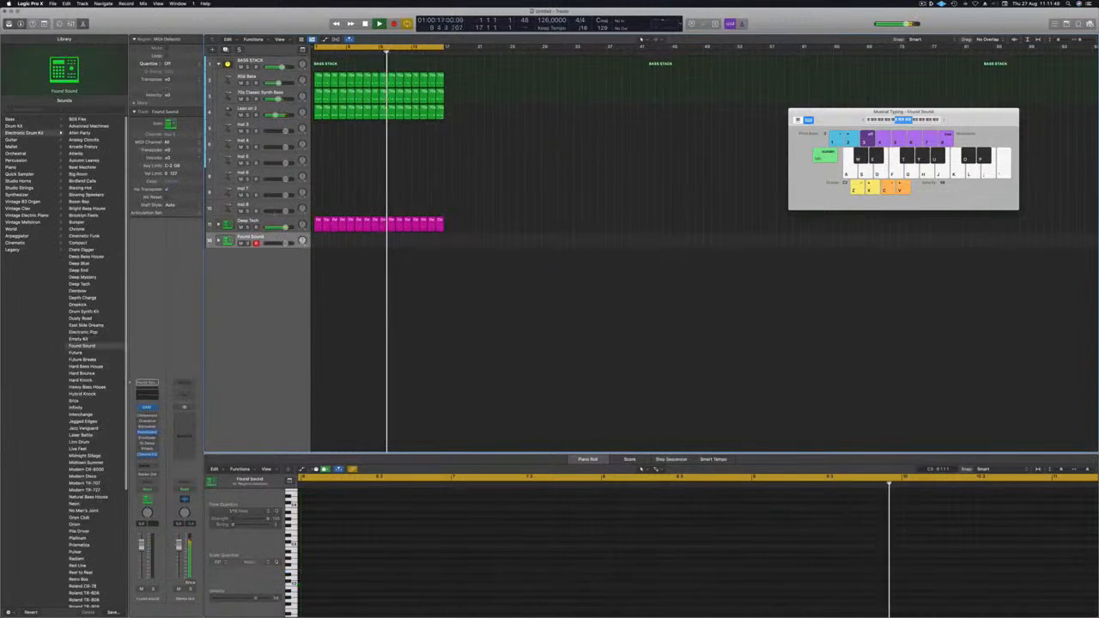
left_click(218, 241)
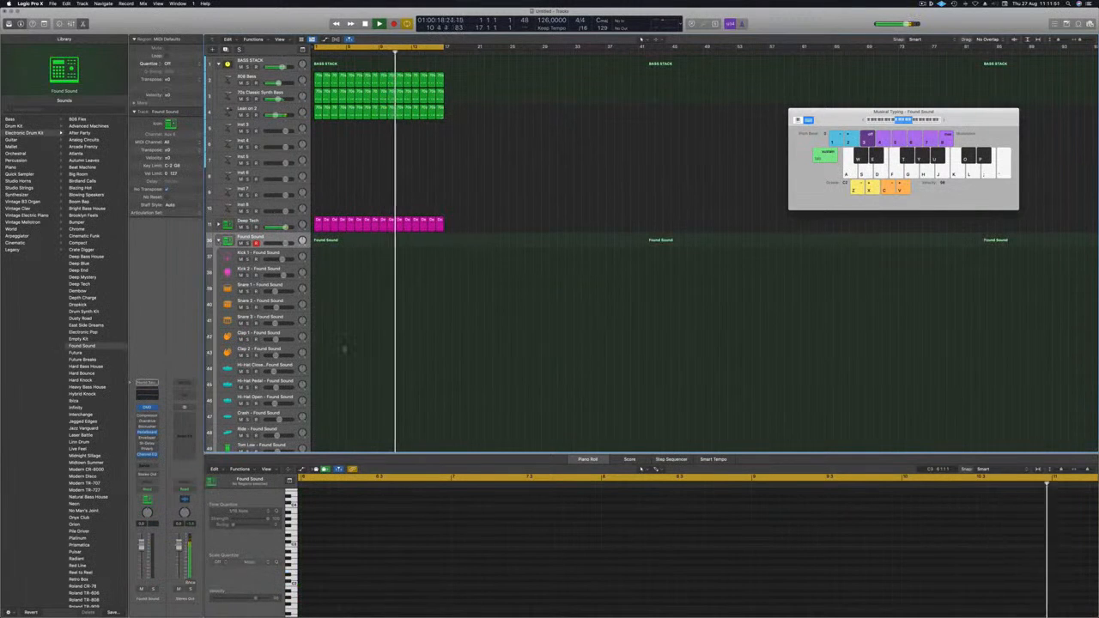
scroll(343, 349, "down", 3)
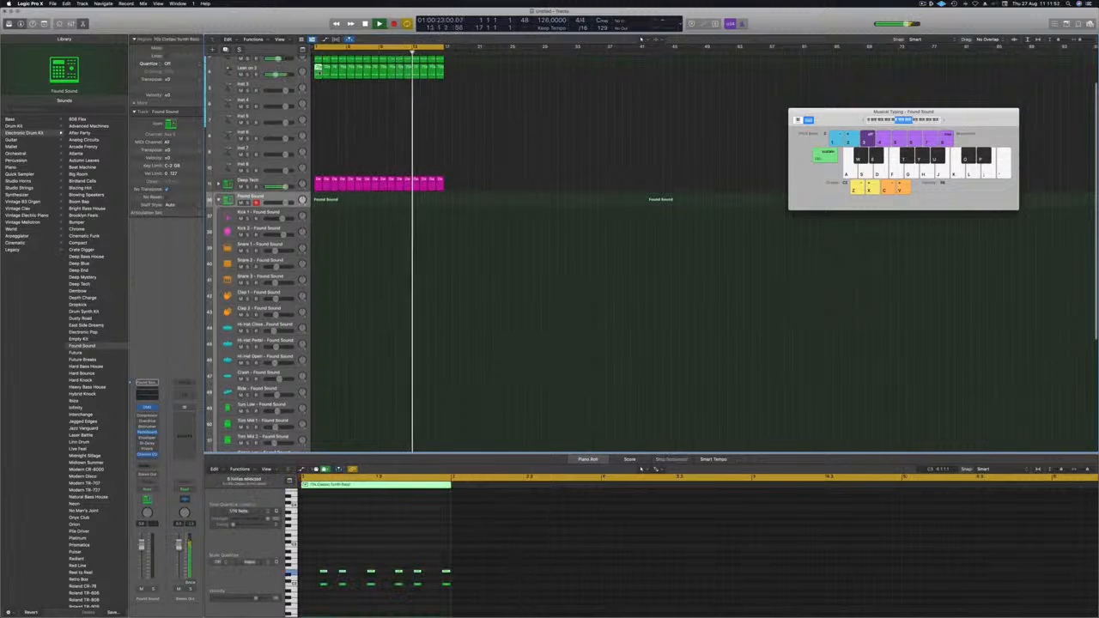
left_click_drag(318, 73, 318, 409)
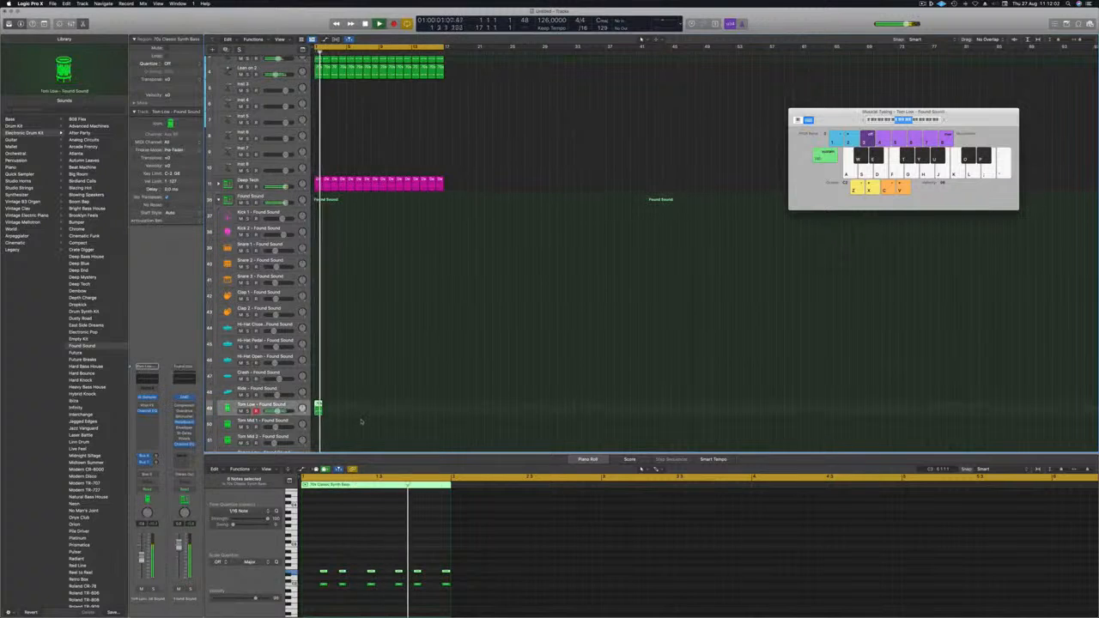
- Copy the Tom Low region to Tom Mid 1 in the Found Sound stack and delete the region left on Tom Low
scroll(369, 401, "up", 3)
scroll(383, 397, "left", 1)
key("space")
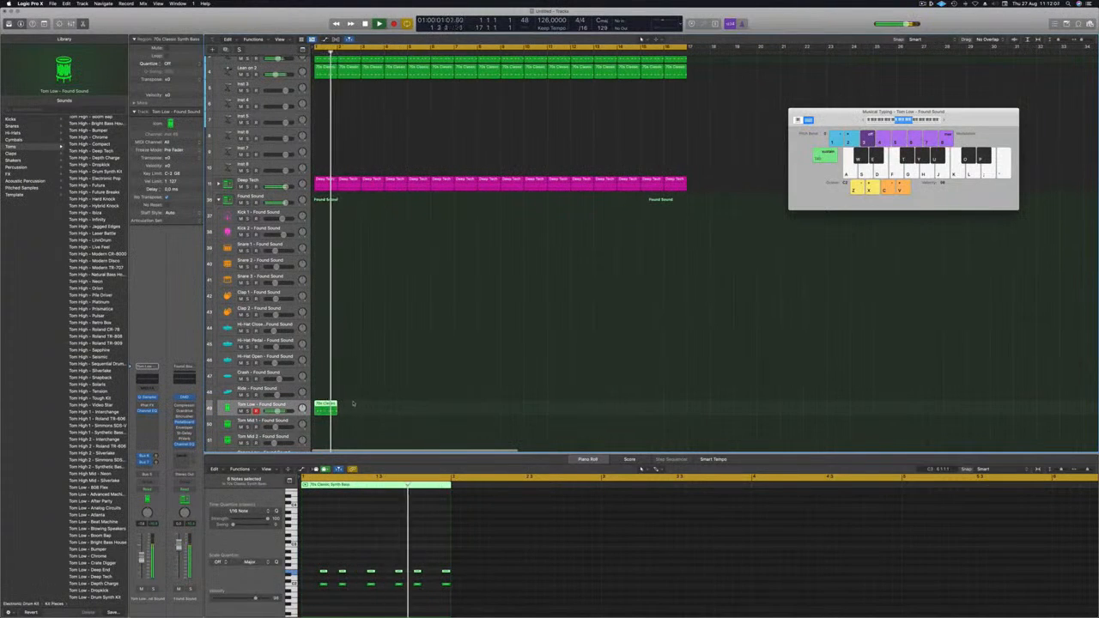
left_click_drag(326, 410, 325, 424)
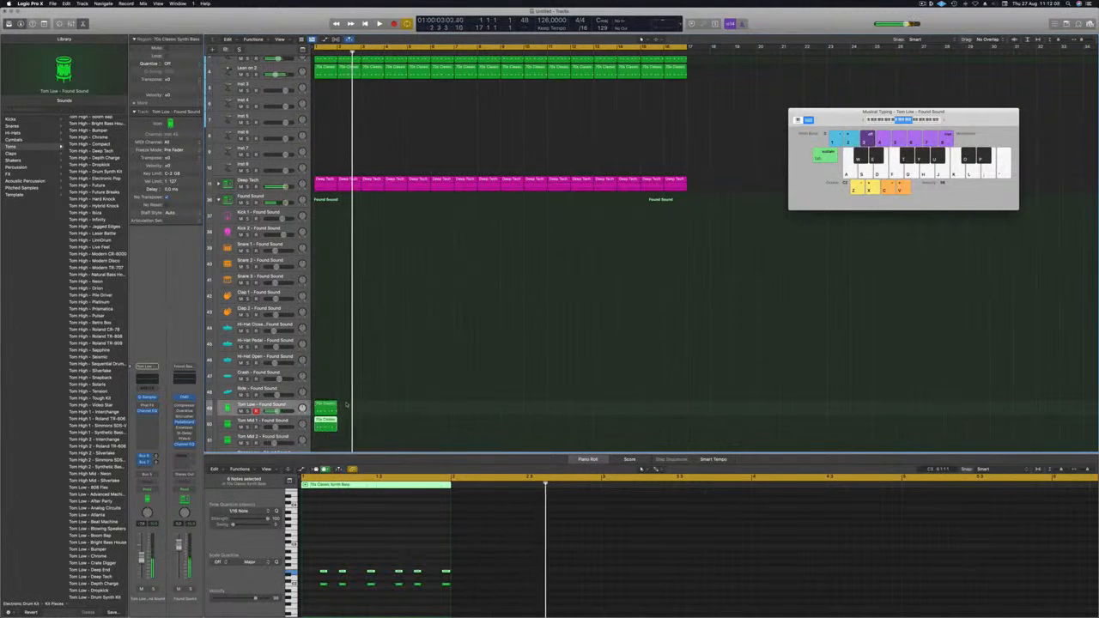
key("Delete")
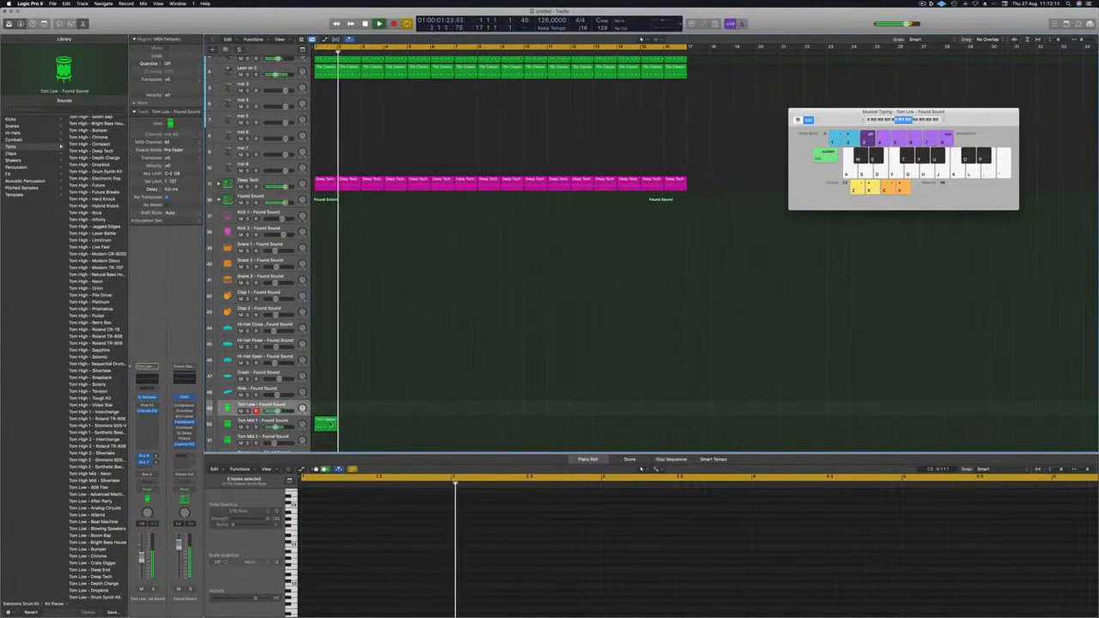
- Move the copied region from Tom Mid 1 down to the Conga Low track in the Found Sound stack
left_click(326, 423)
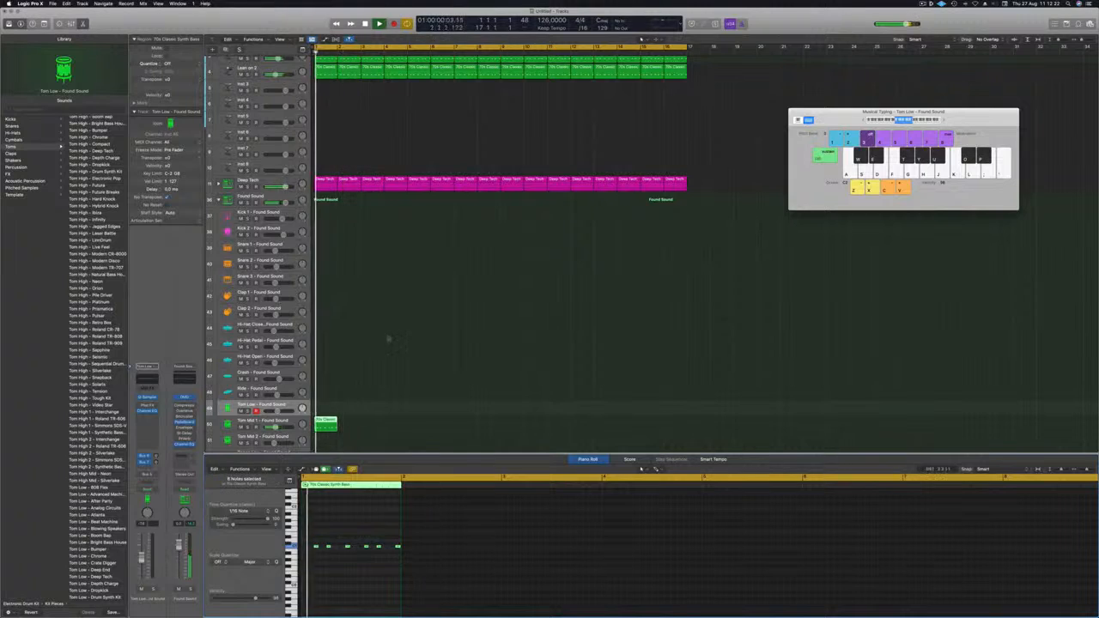
scroll(361, 371, "down", 3)
left_click(326, 408)
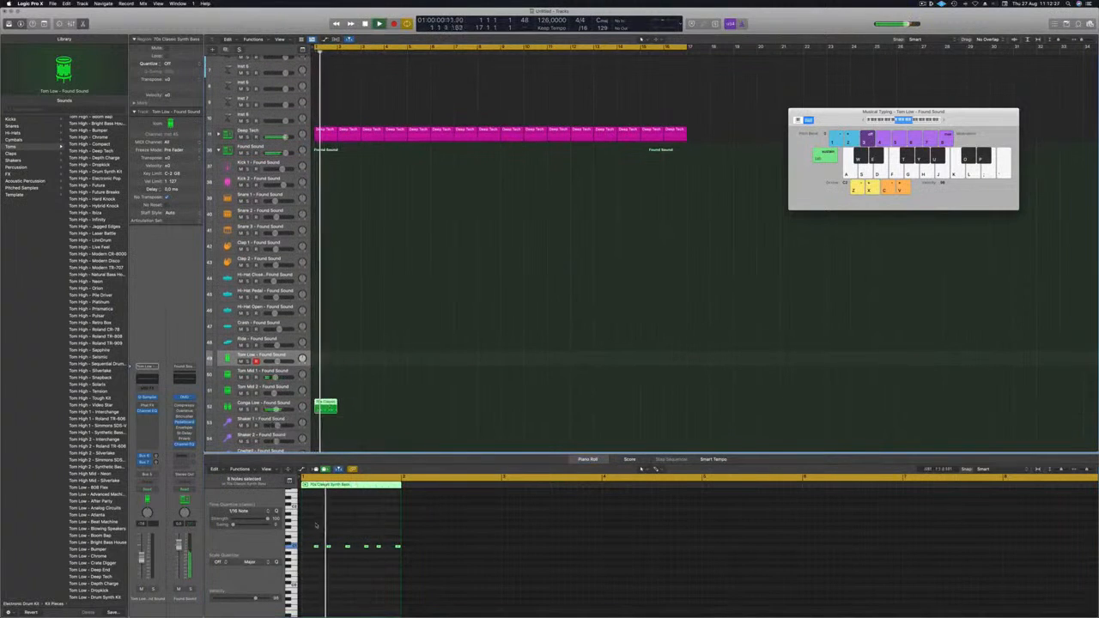
- Transpose the Conga Low region's notes up an octave and audition it from the start
left_click(307, 539)
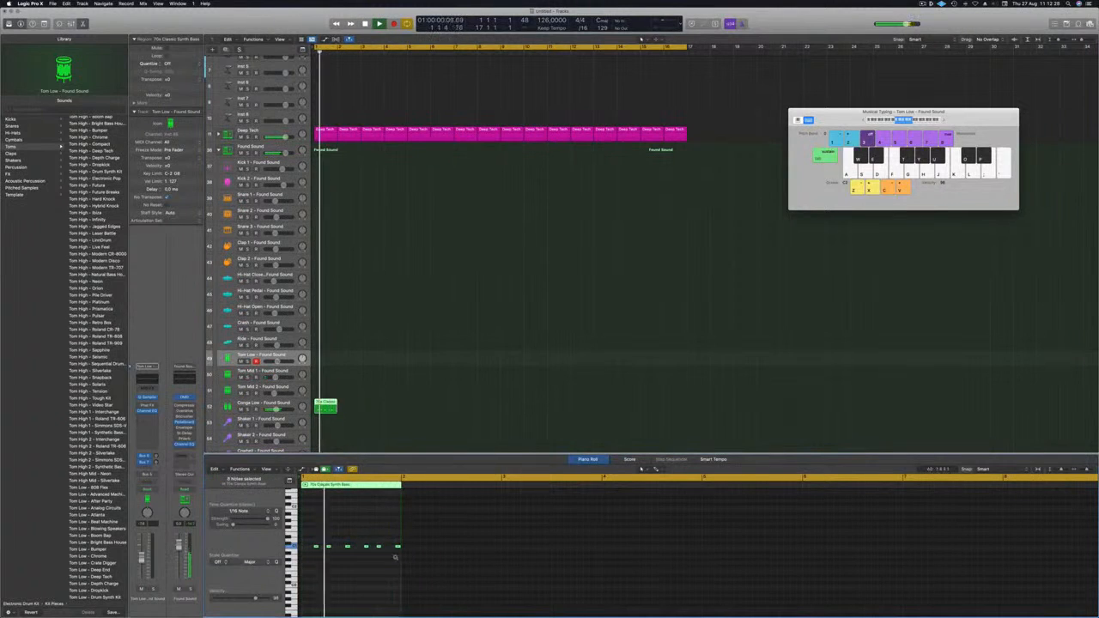
key("alt+shift+Up")
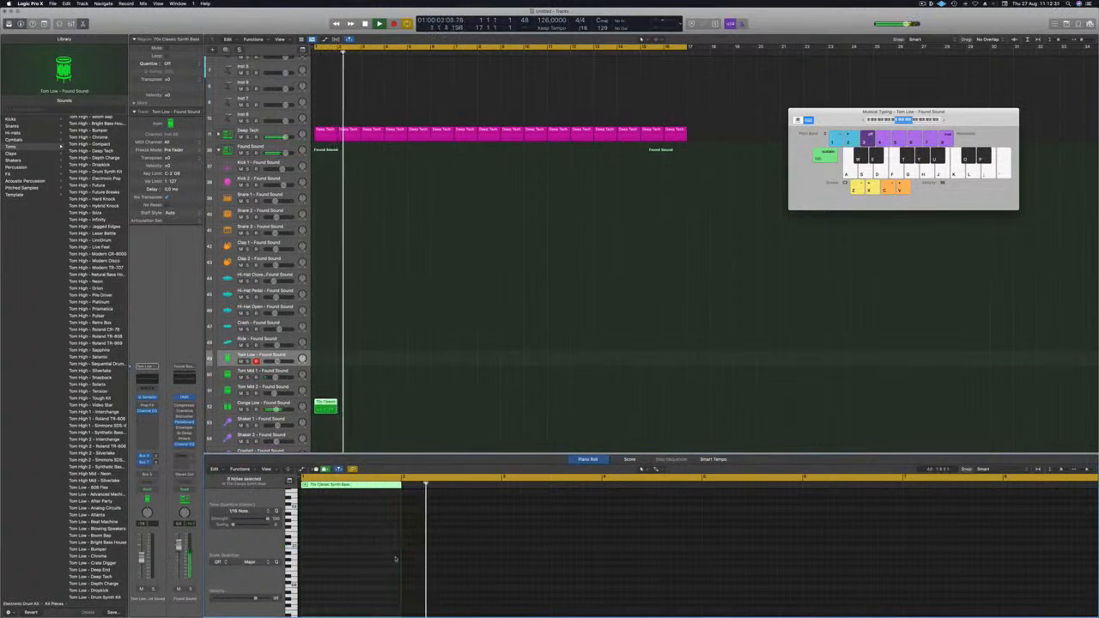
key("space")
key("Return")
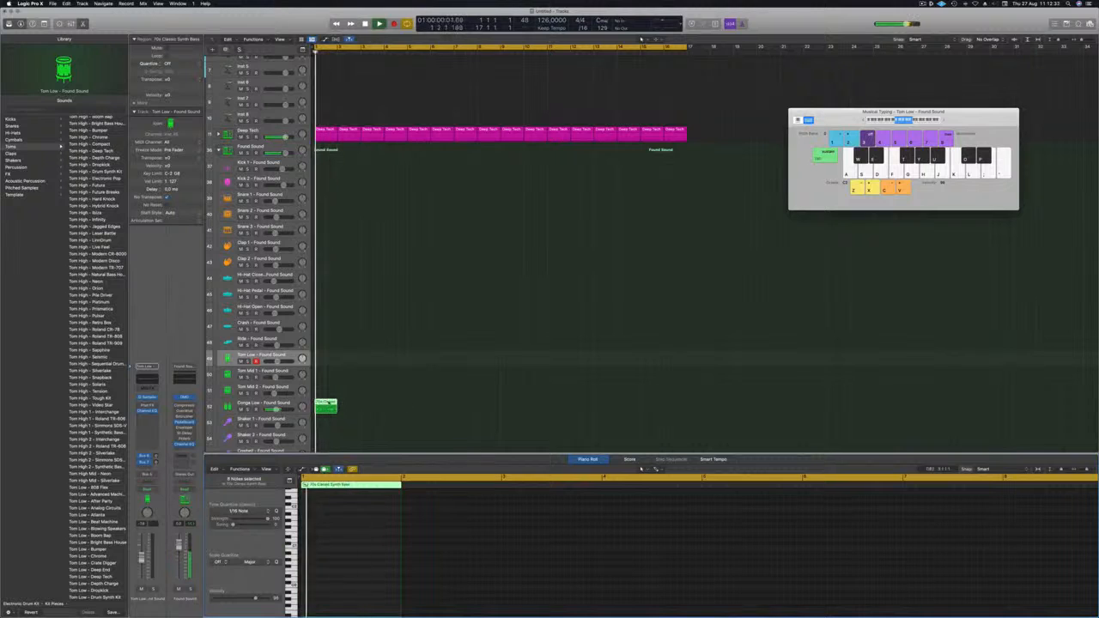
- Repeat the Conga Low region along its track until it fills all 16 bars
key("super+r")
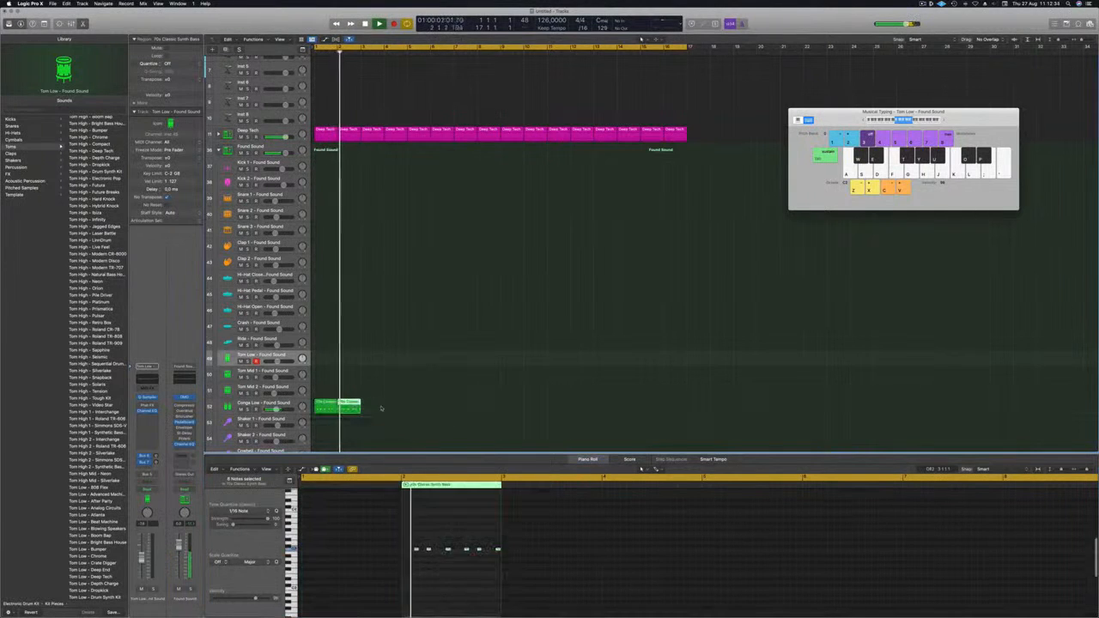
key("super+r")
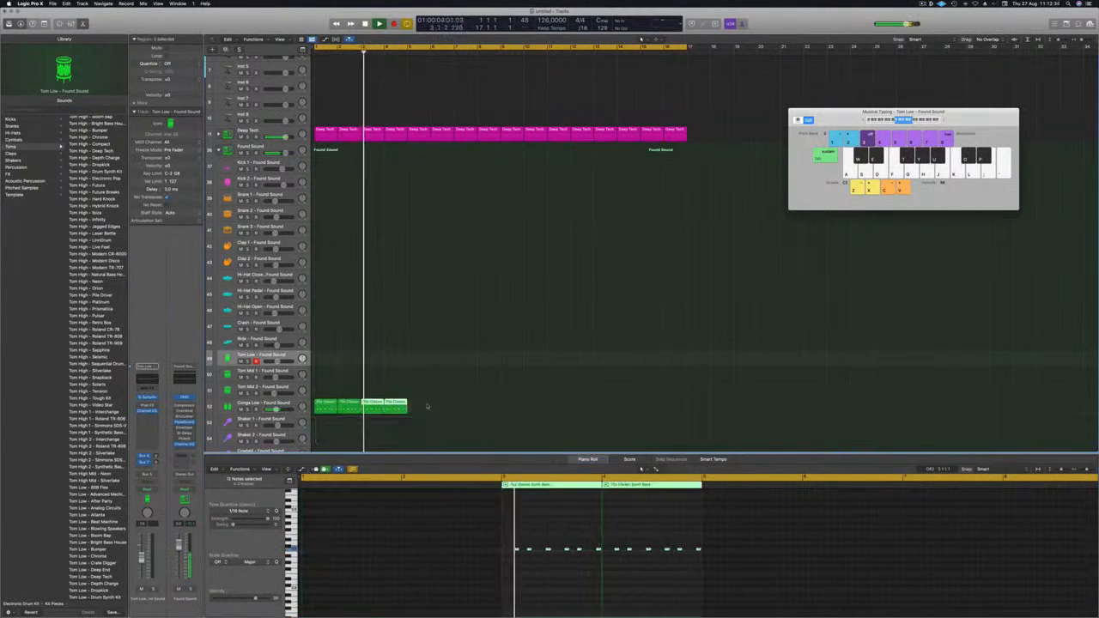
left_click_drag(329, 414, 422, 415)
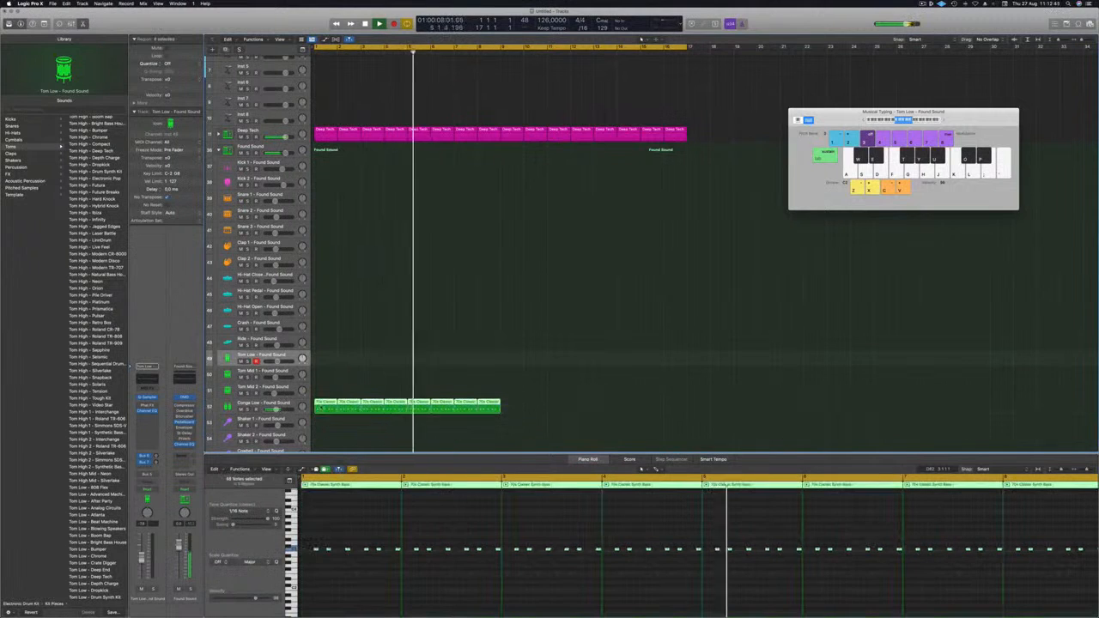
key("super+r")
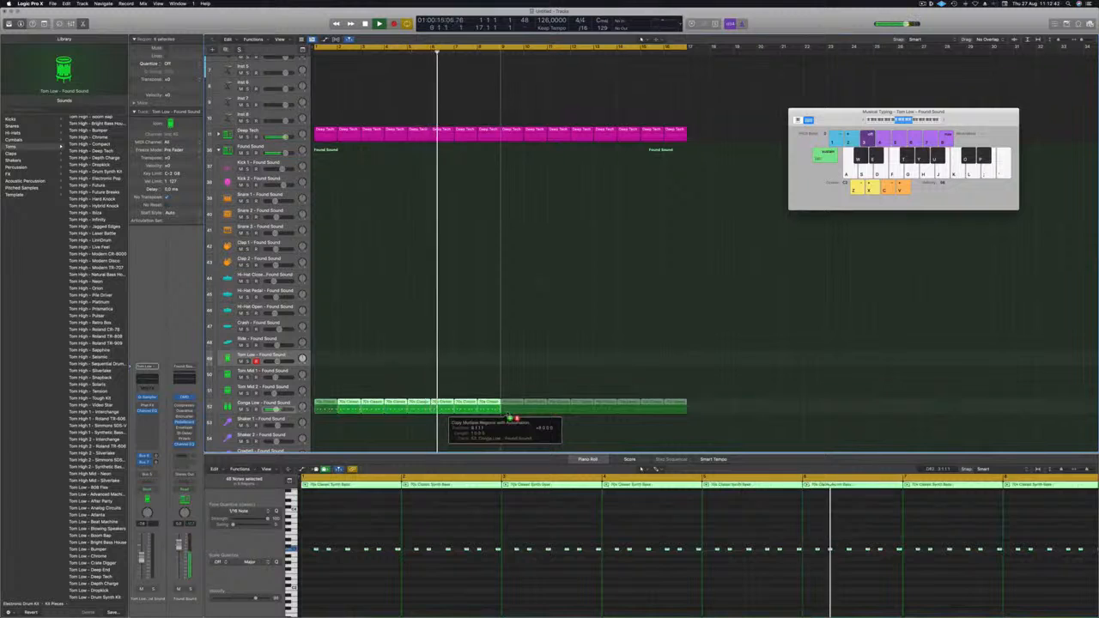
key("Return")
key("super+shift+a")
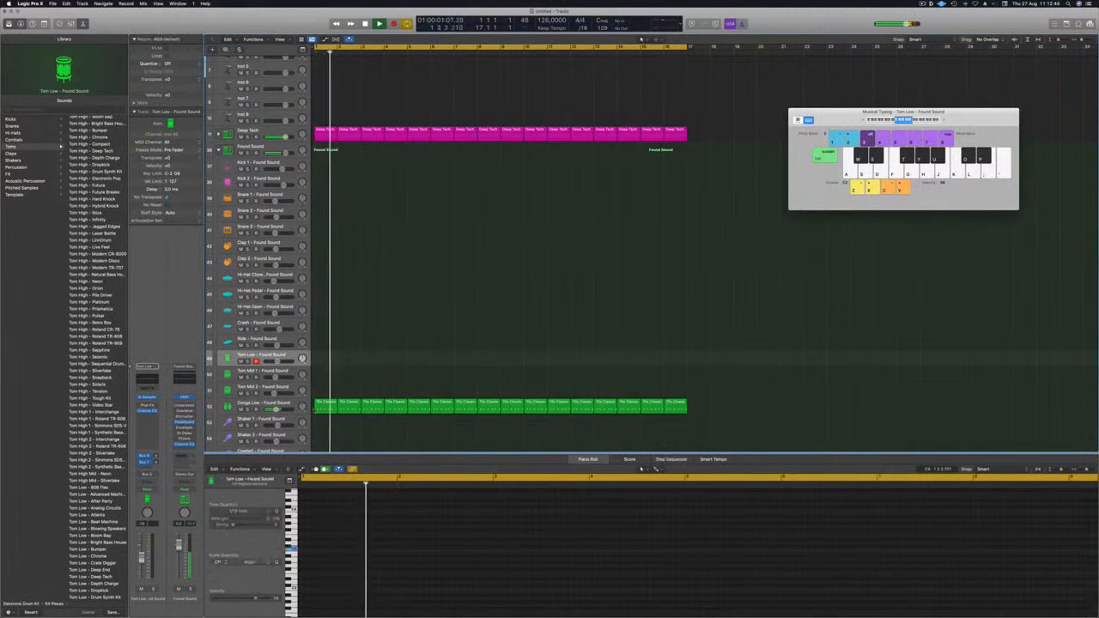
- Select all the Conga Low regions, transpose their notes up an octave and audition them
left_click(290, 404)
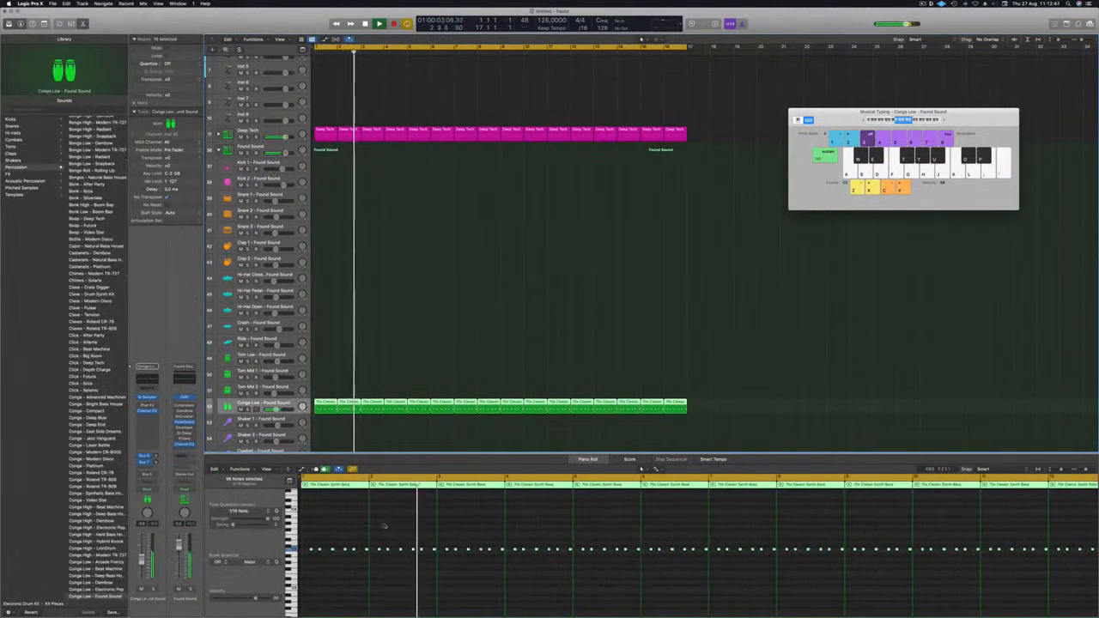
key("super+a")
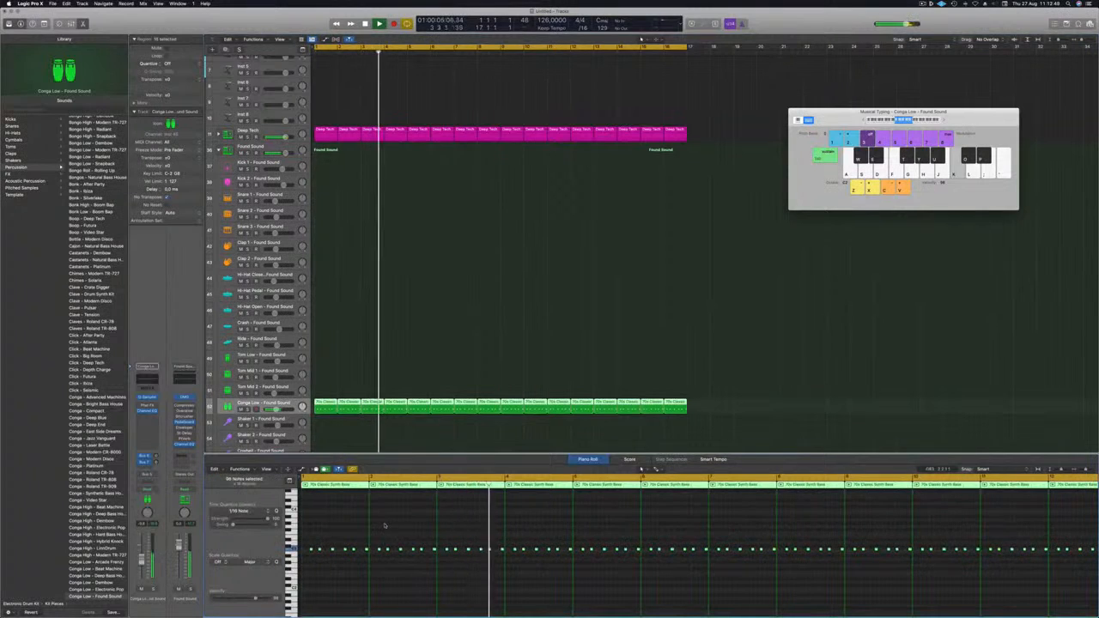
key("alt+shift+Up")
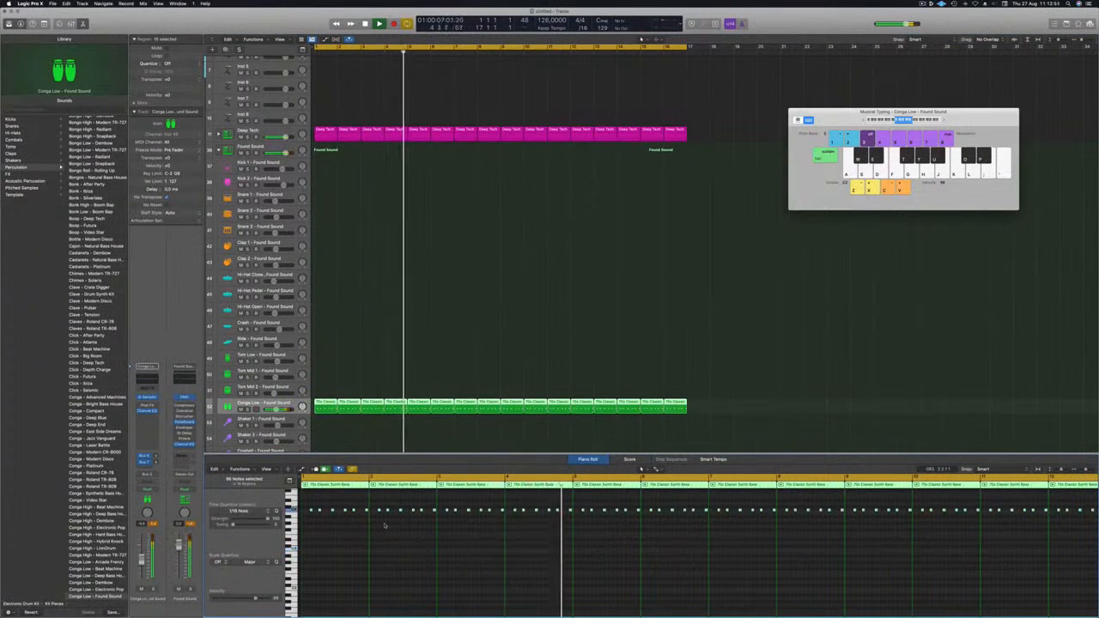
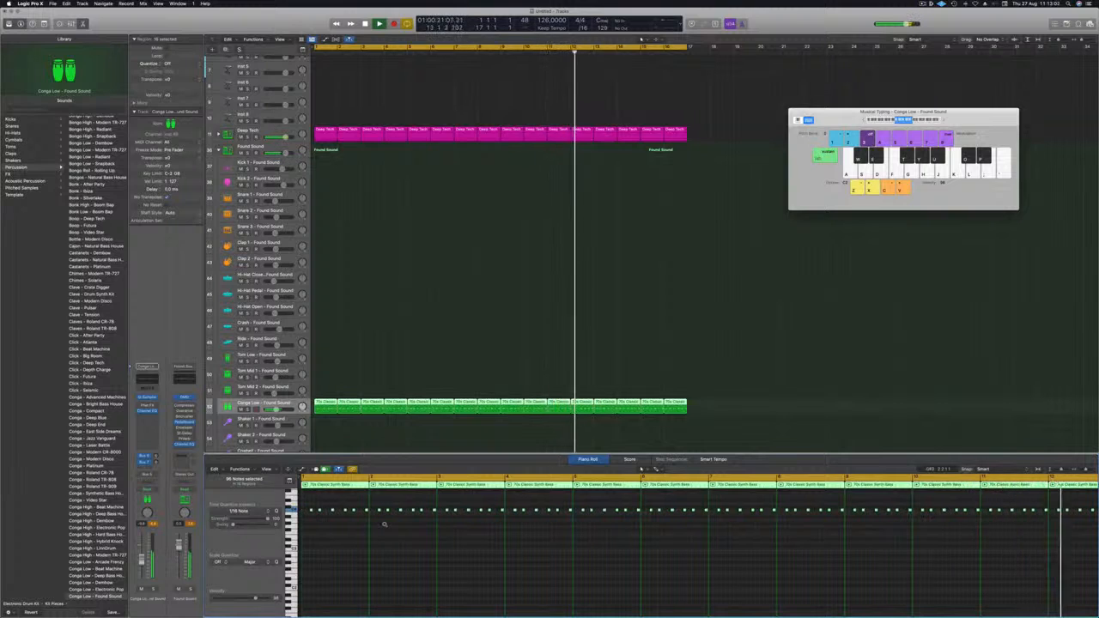
key("Return")
- Browse the percussion sounds and load the Perc - 808 Flex patch on the Conga Low track
left_click(268, 404)
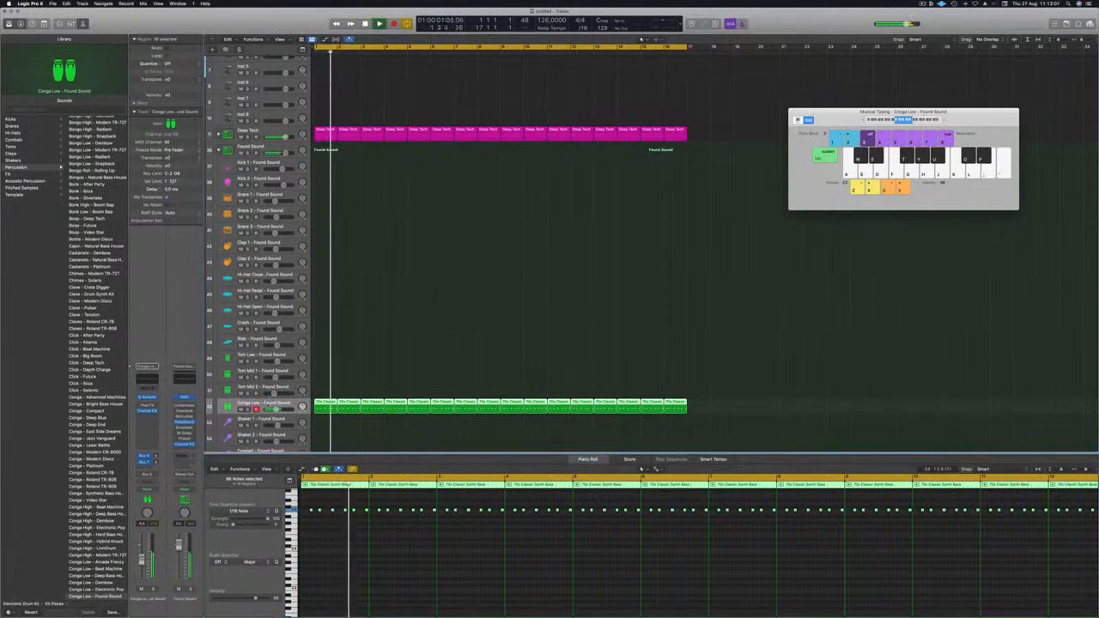
scroll(94, 387, "down", 5)
scroll(94, 386, "down", 15)
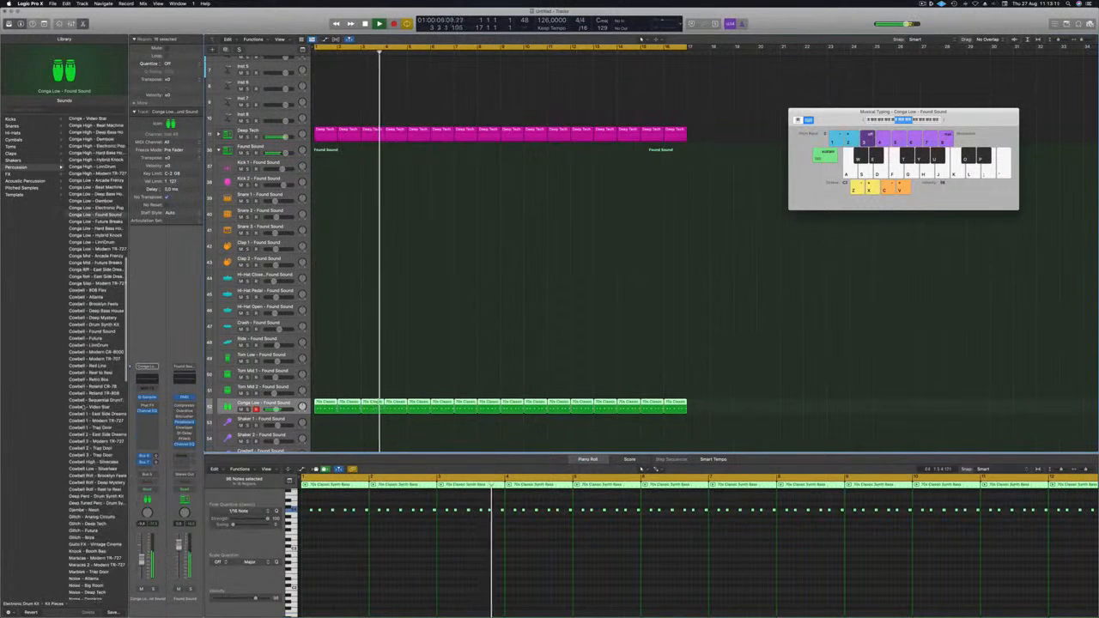
scroll(87, 402, "down", 11)
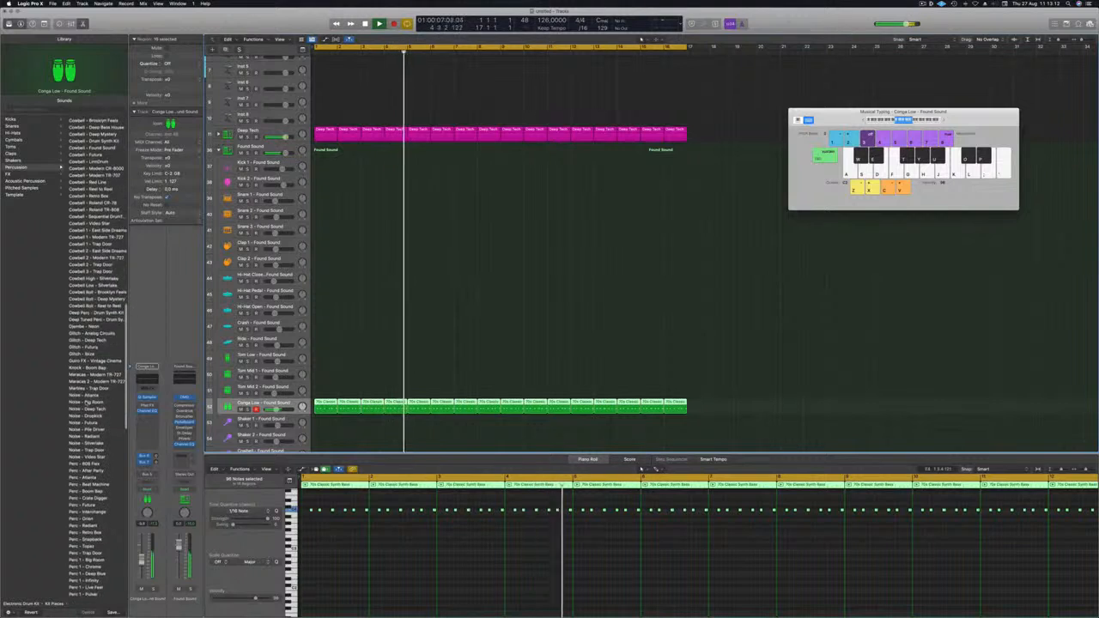
scroll(86, 402, "down", 8)
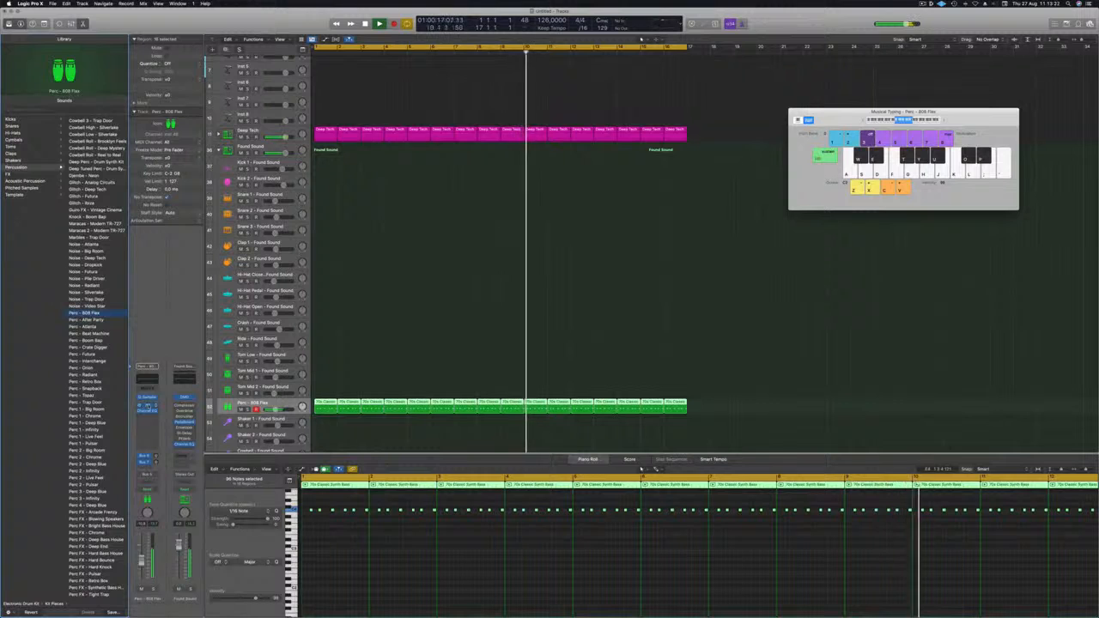
- Load the Mechanical Crunch preset in the Perc - 808 Flex track's Phat FX plug-in and close its window
left_click(147, 406)
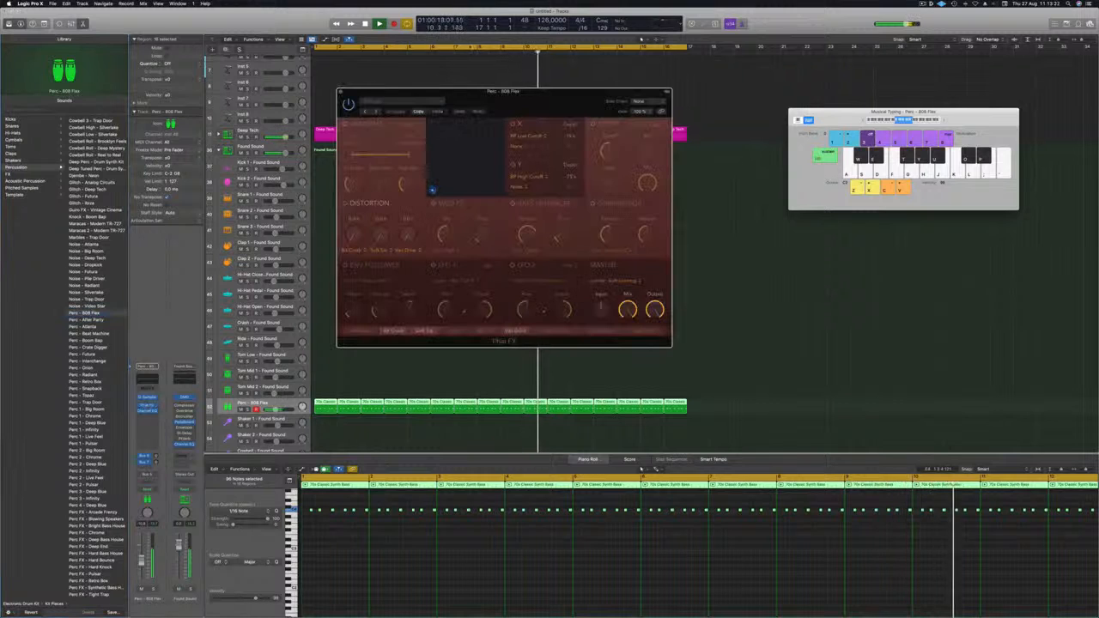
left_click(400, 104)
mouse_move(398, 245)
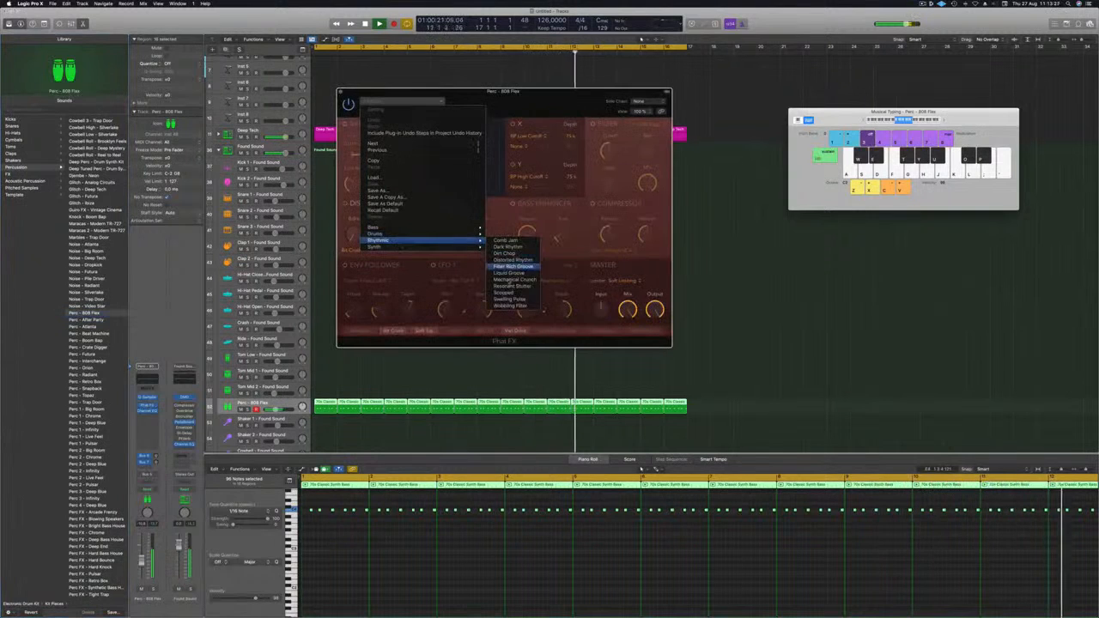
left_click(508, 273)
left_click_drag(526, 103, 594, 104)
left_click(445, 113)
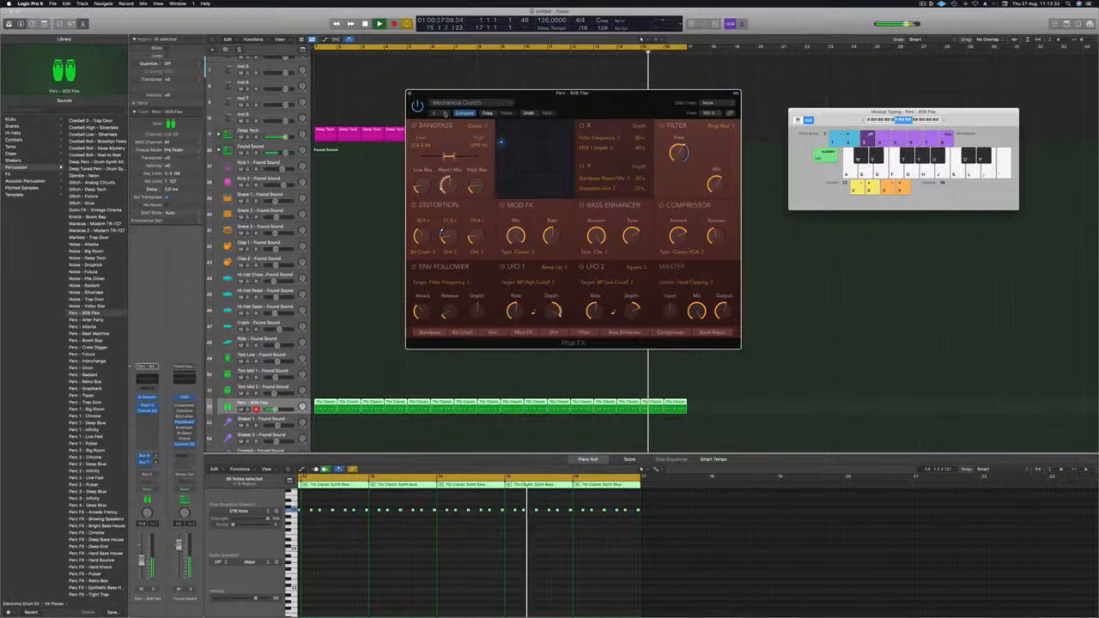
left_click_drag(571, 101, 546, 104)
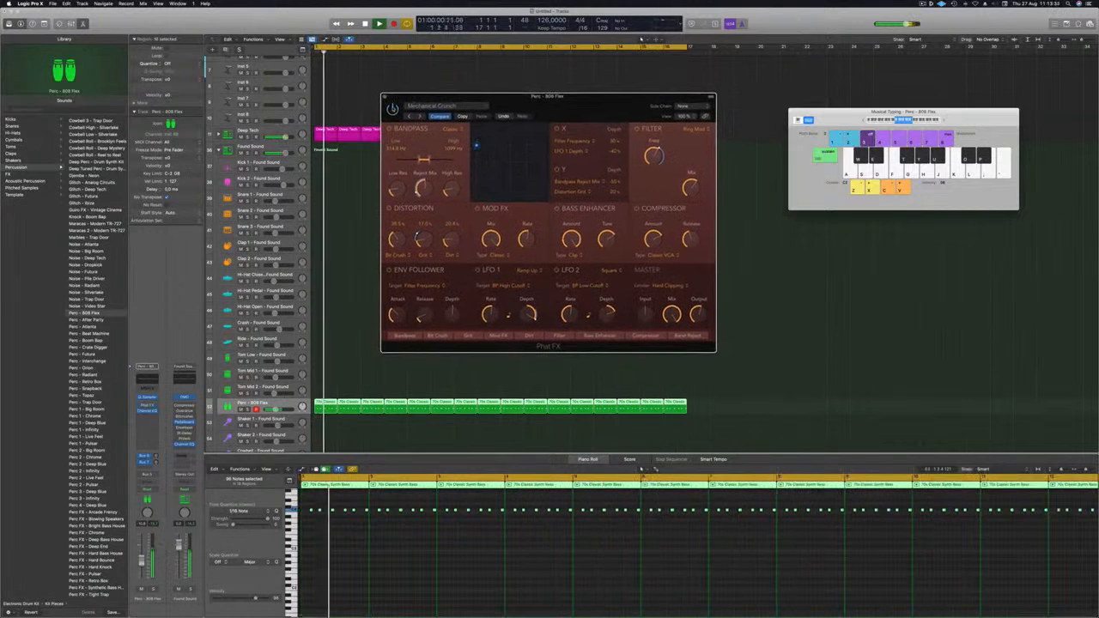
left_click_drag(568, 101, 553, 97)
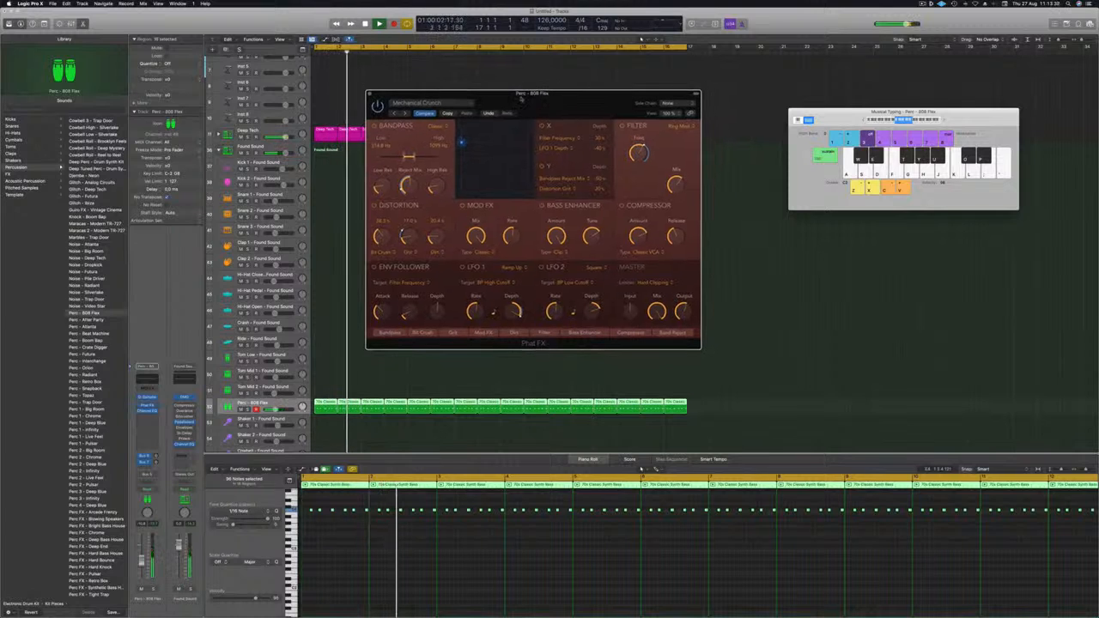
left_click(370, 94)
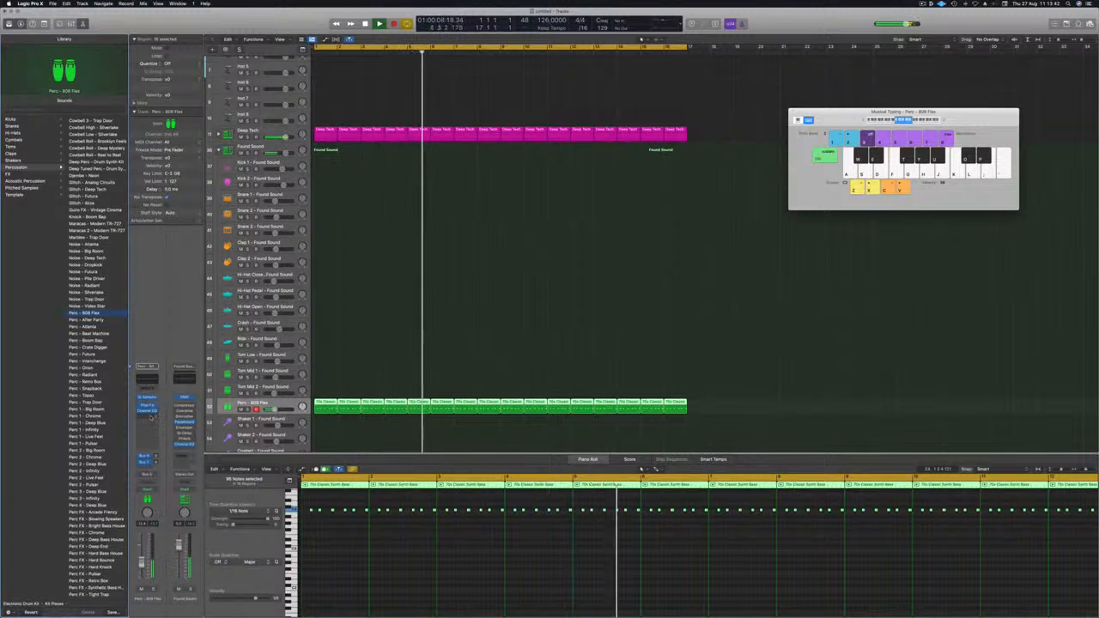
- Add a send to Bus 9 on the Perc - 808 Flex channel
left_click(149, 418)
left_click(150, 443)
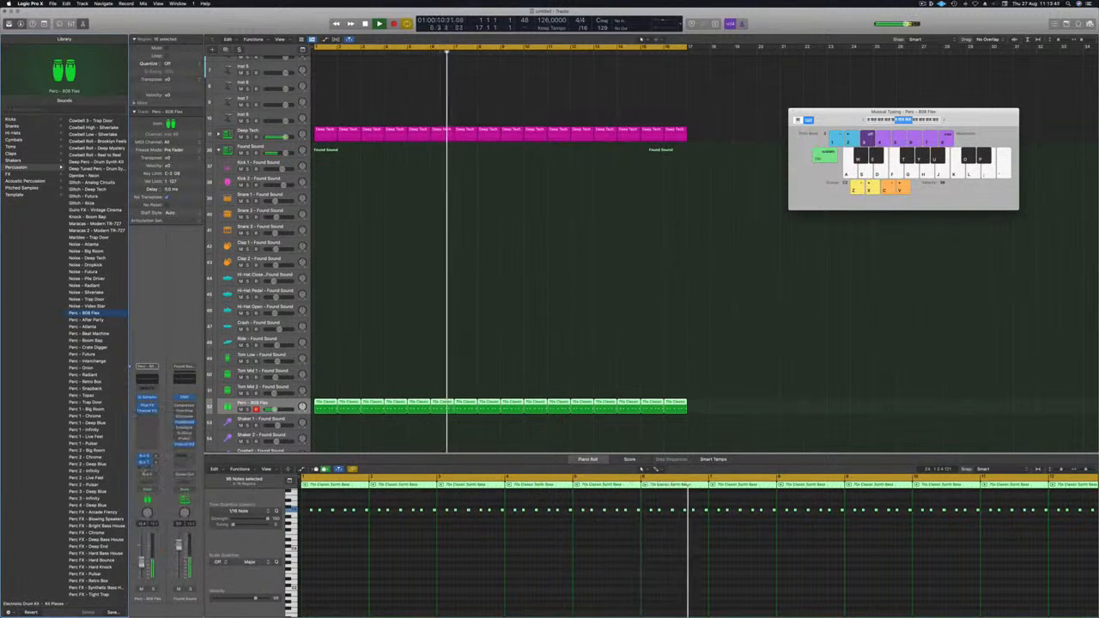
left_click(148, 466)
mouse_move(146, 476)
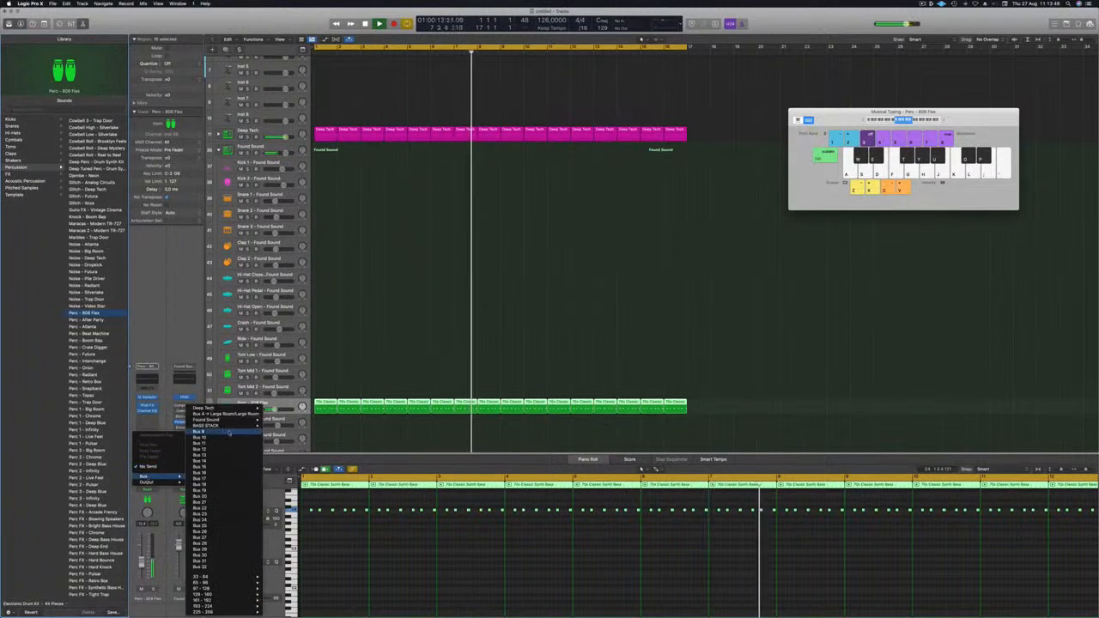
left_click(229, 433)
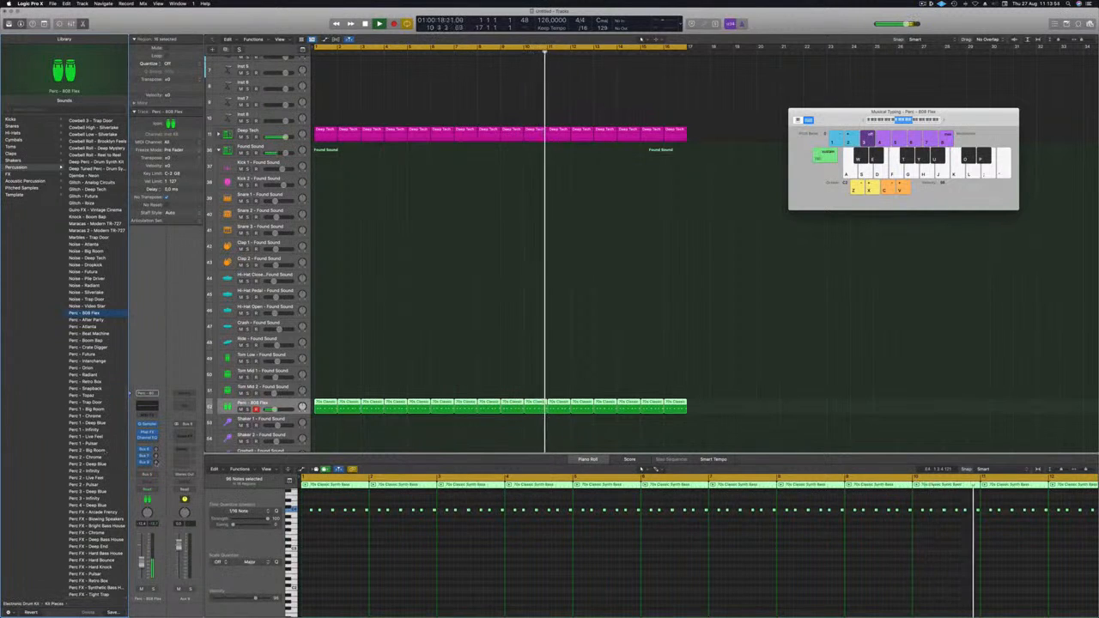
- Insert a Stereo Delay plug-in on the aux channel fed by Bus 9
left_click(184, 428)
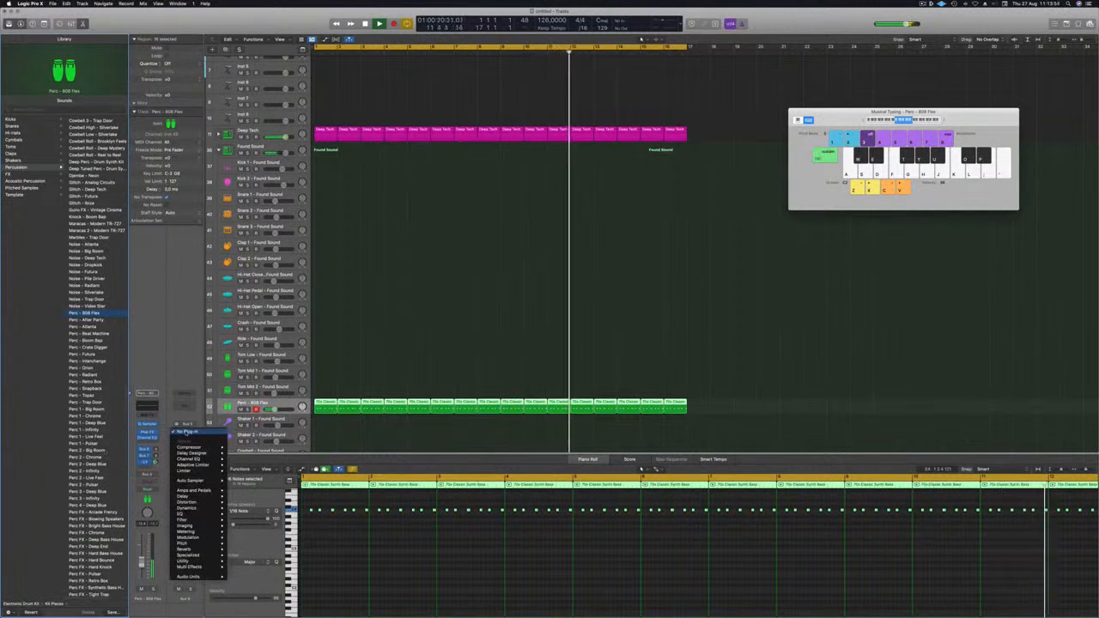
mouse_move(211, 453)
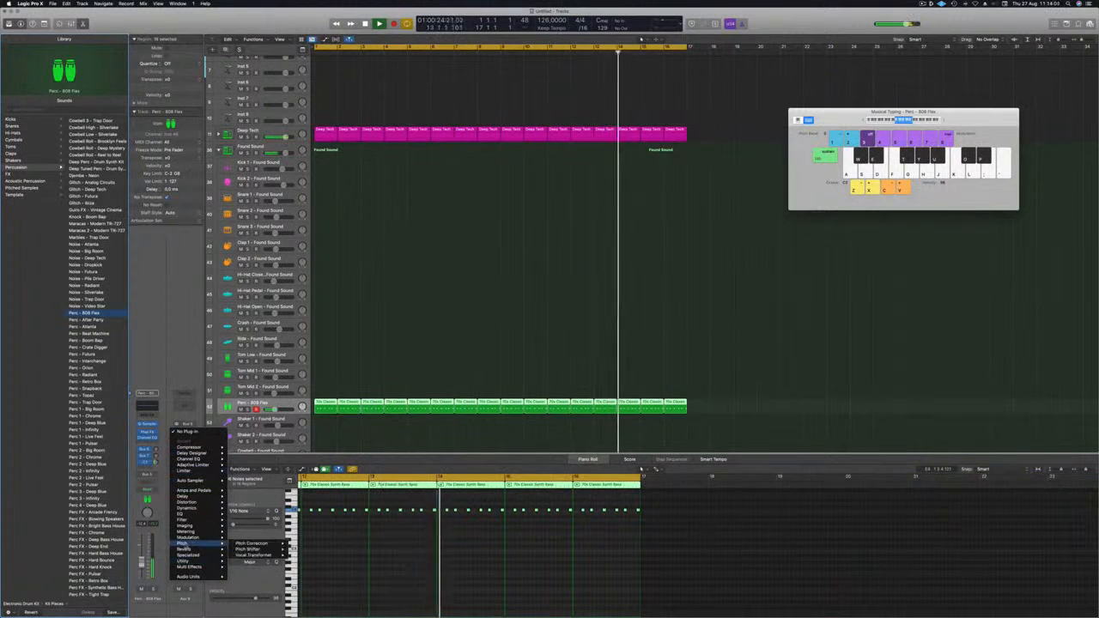
mouse_move(191, 497)
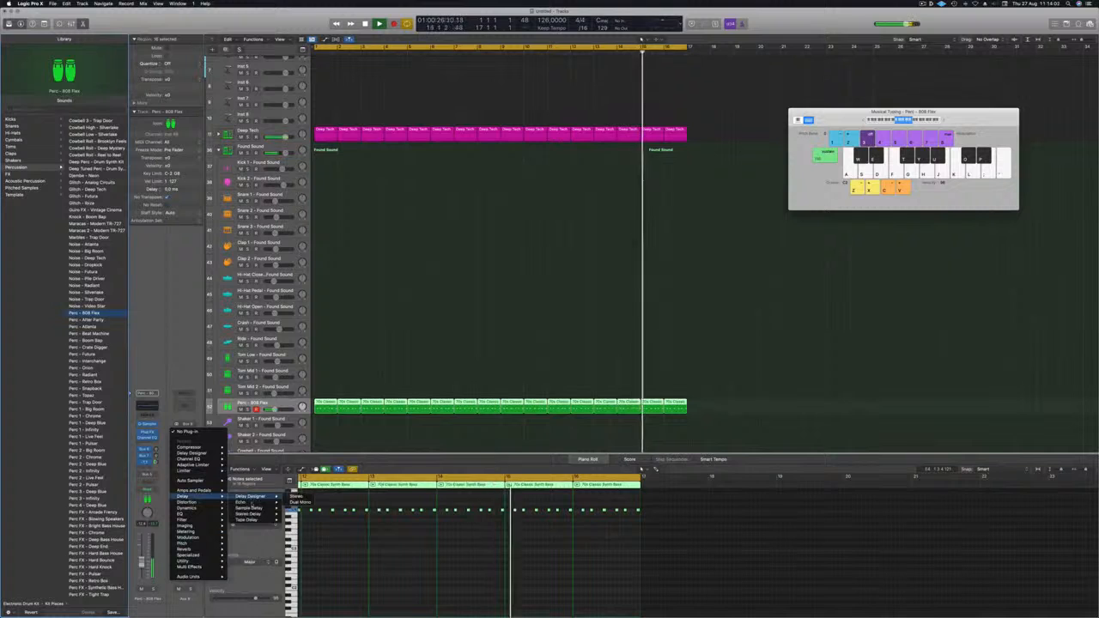
mouse_move(258, 514)
left_click(296, 514)
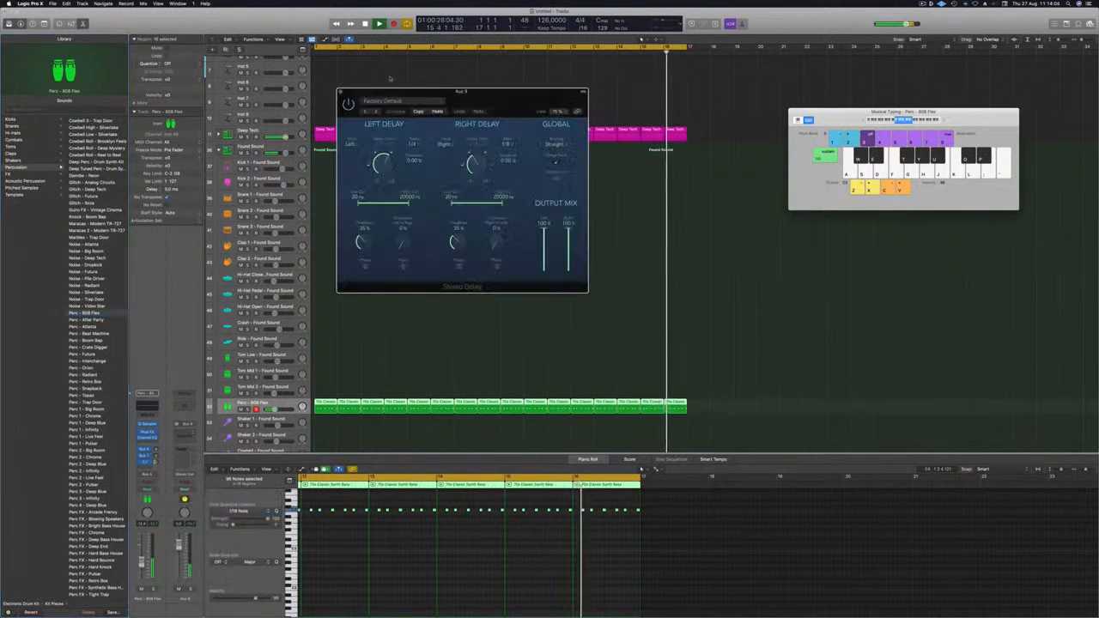
left_click_drag(411, 92, 510, 102)
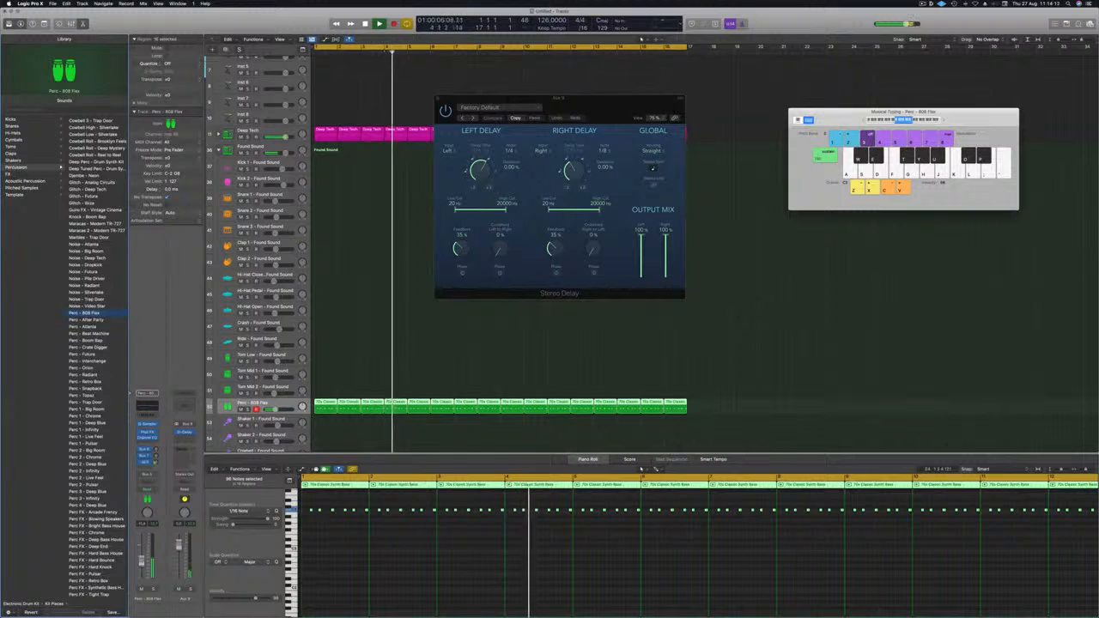
- Raise the Stereo Delay's left feedback to about 45% and right feedback to 49%, and close the plug-in
left_click_drag(555, 248, 555, 236)
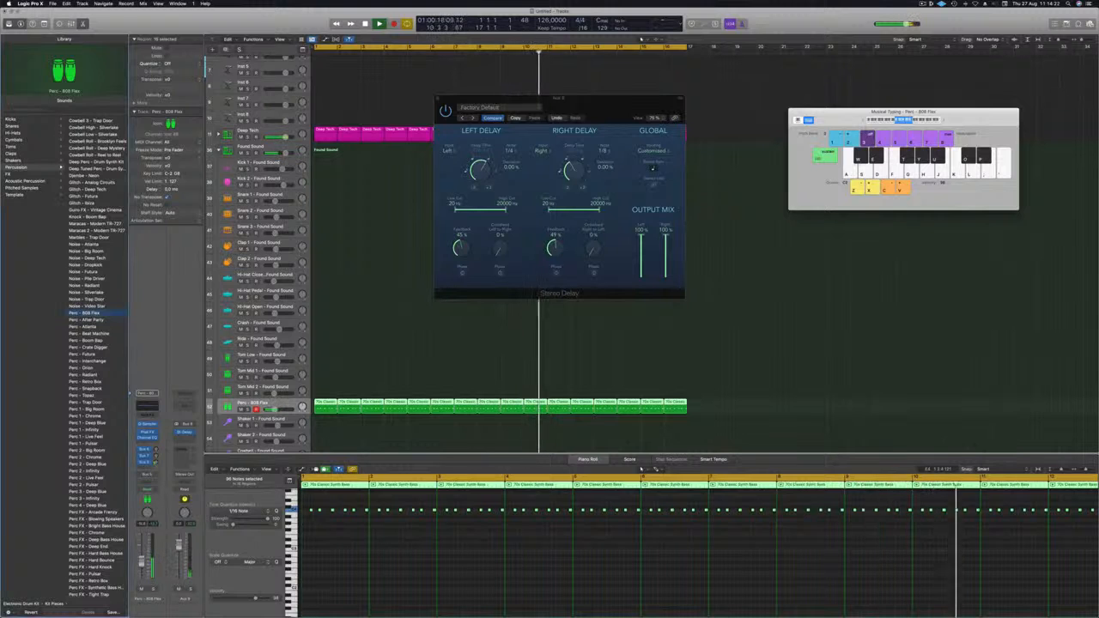
left_click(437, 98)
left_click(380, 263)
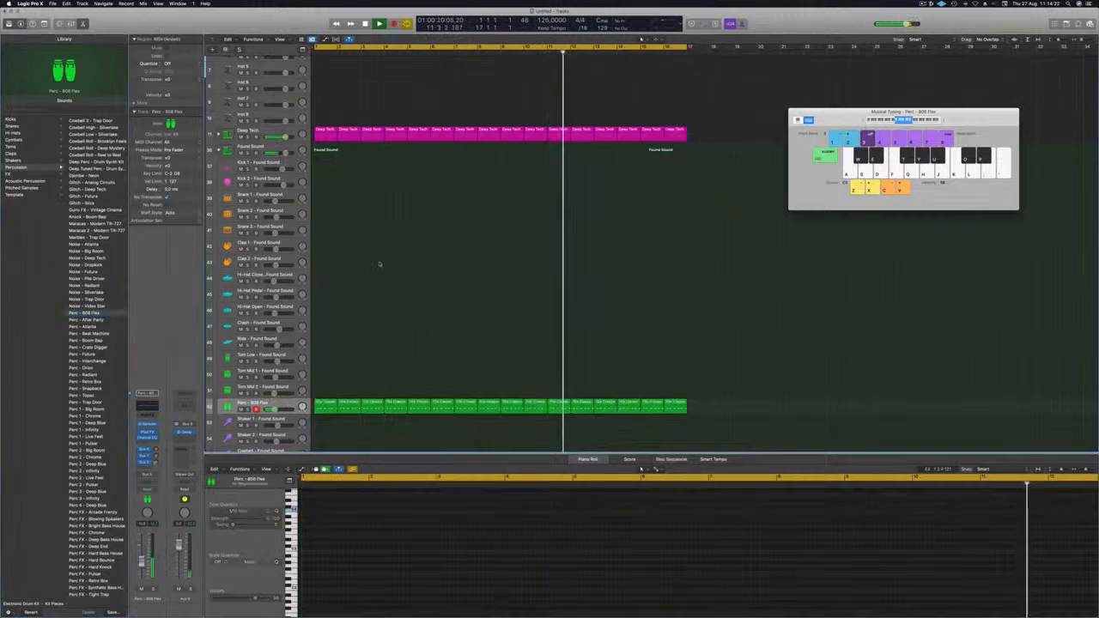
- Copy the first Perc - 808 Flex region to the Tom Low track at bar 1 and transpose its notes down an octave
scroll(383, 253, "down", 4)
scroll(389, 229, "down", 1)
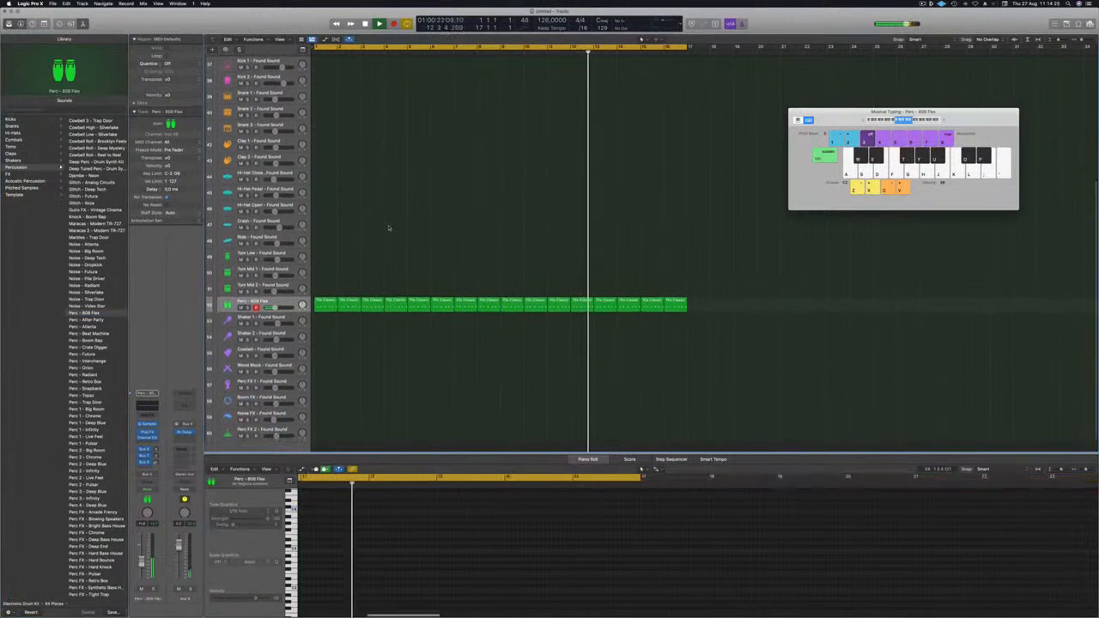
scroll(387, 228, "up", 1)
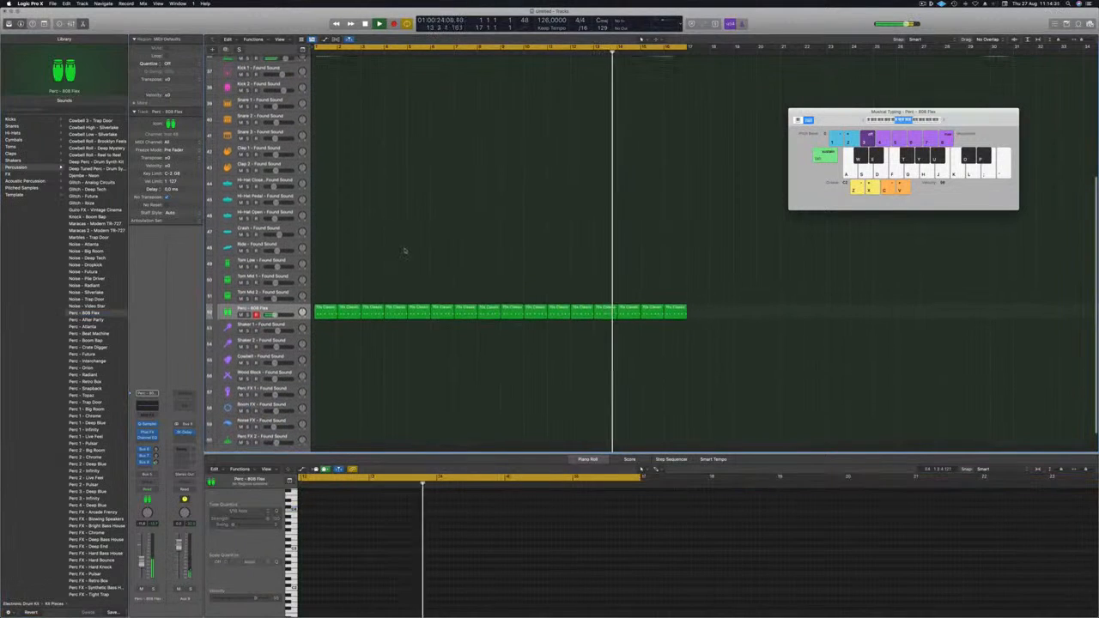
scroll(359, 237, "up", 4)
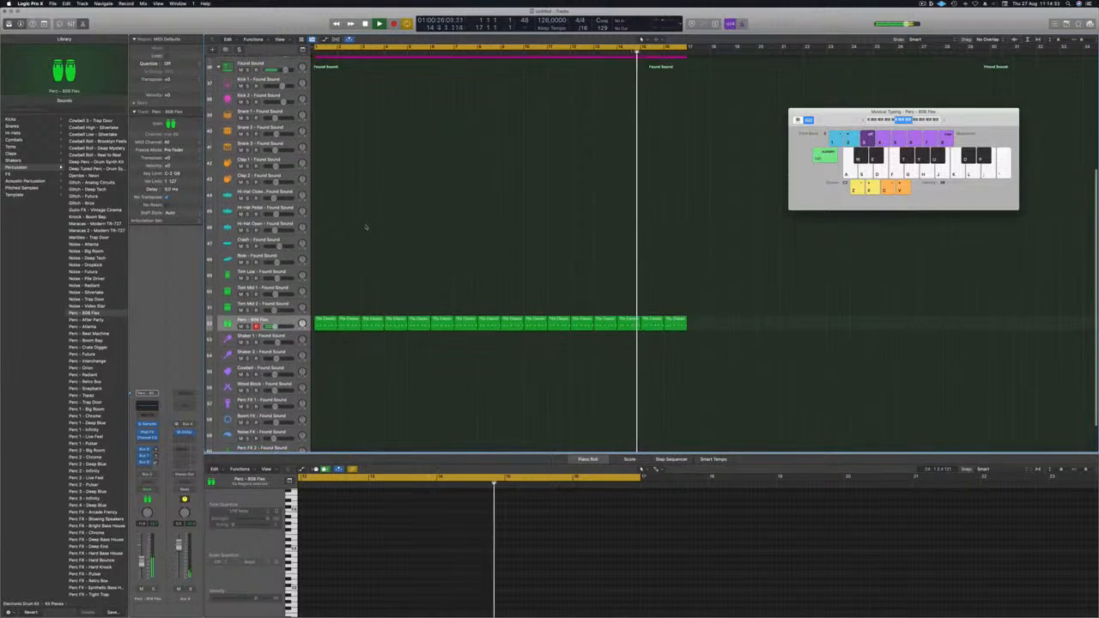
left_click_drag(339, 338, 327, 293)
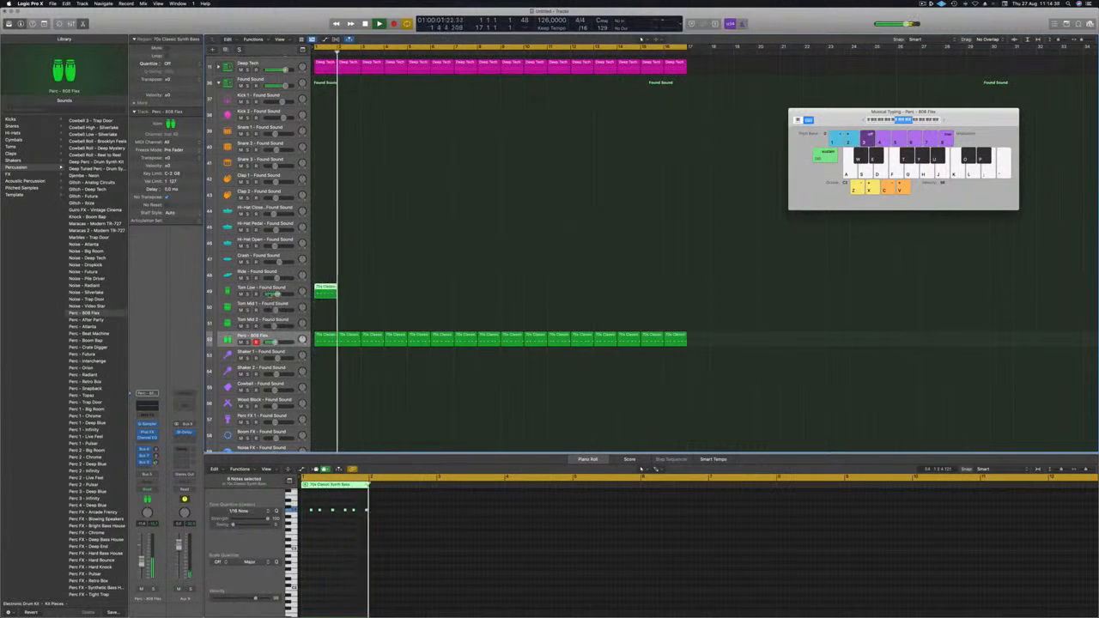
left_click(327, 293)
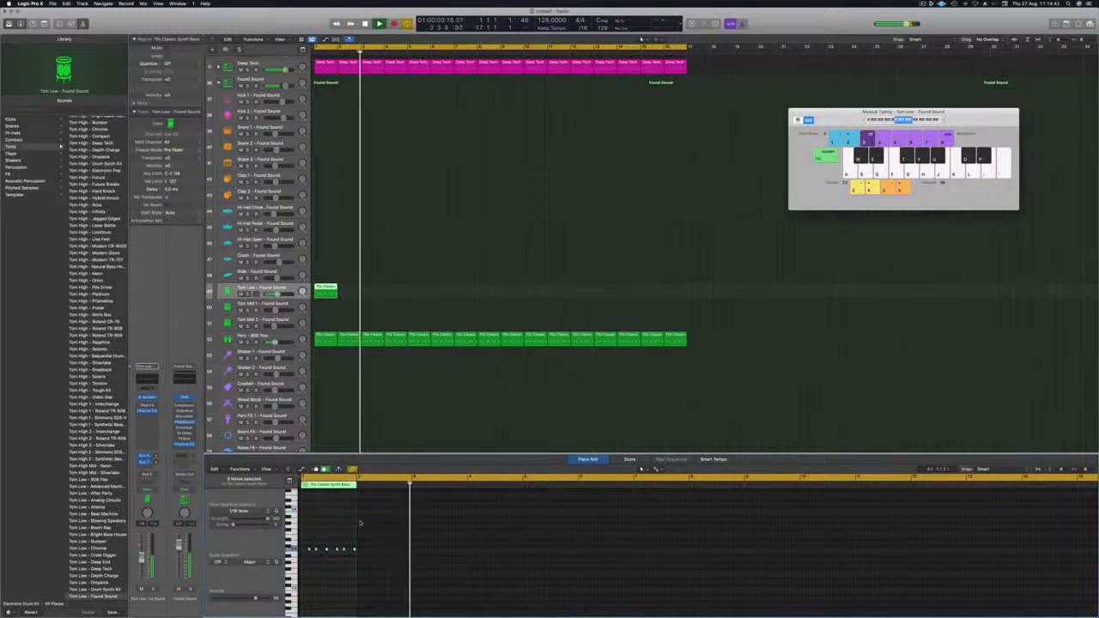
- Copy the one-bar Tom Low - Found Sound region repeatedly along its track to fill all 16 bars, and play from the start
key("Return")
left_click_drag(325, 293, 426, 294)
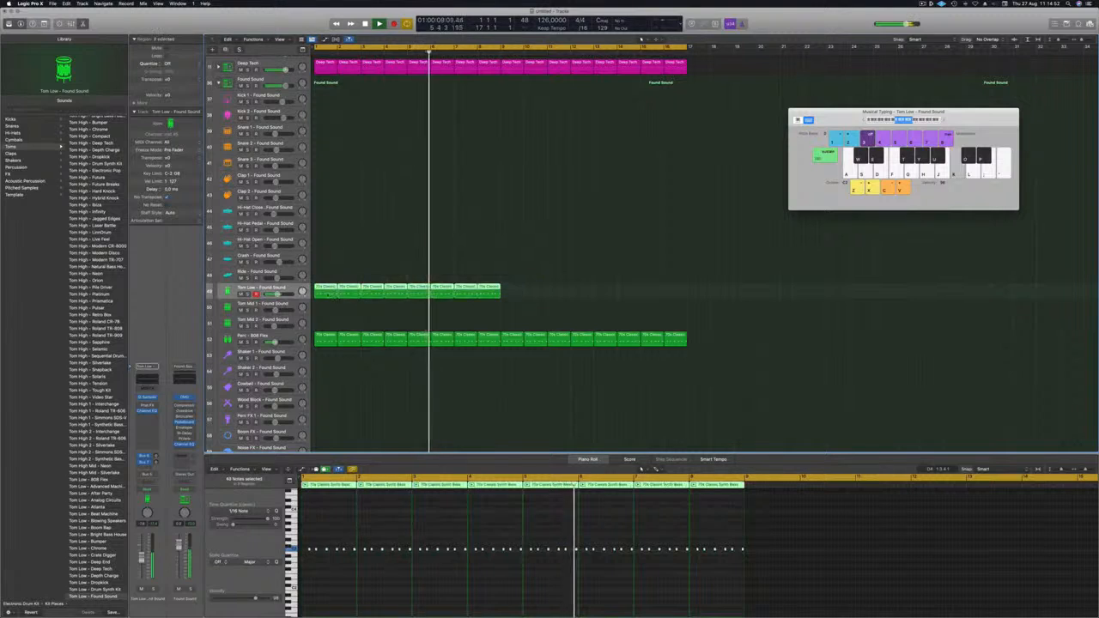
left_click_drag(333, 294, 514, 294)
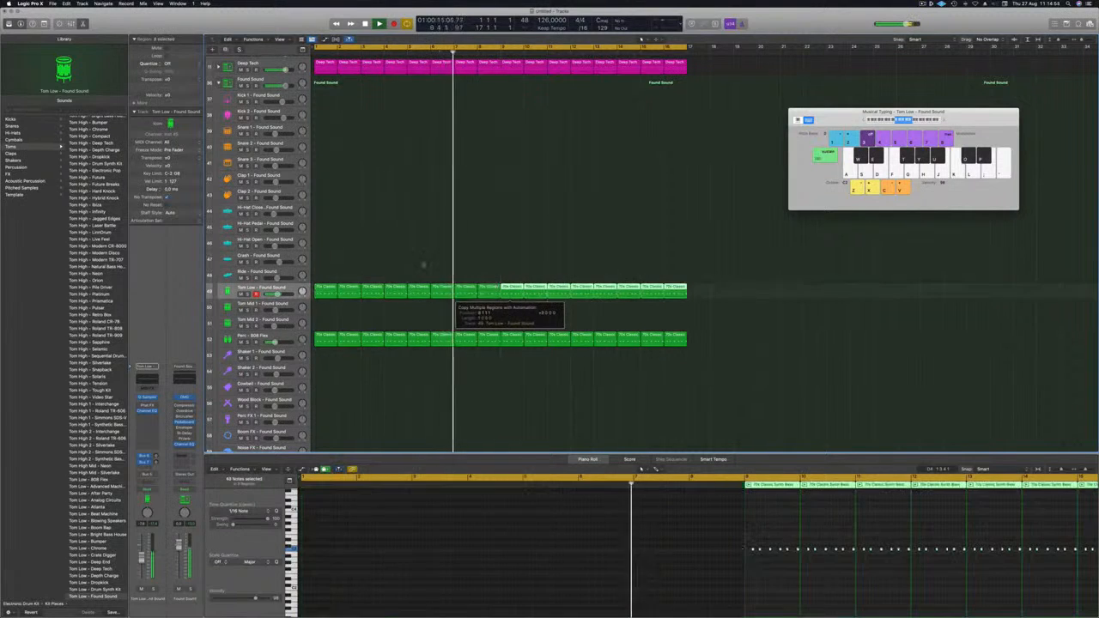
key("Return")
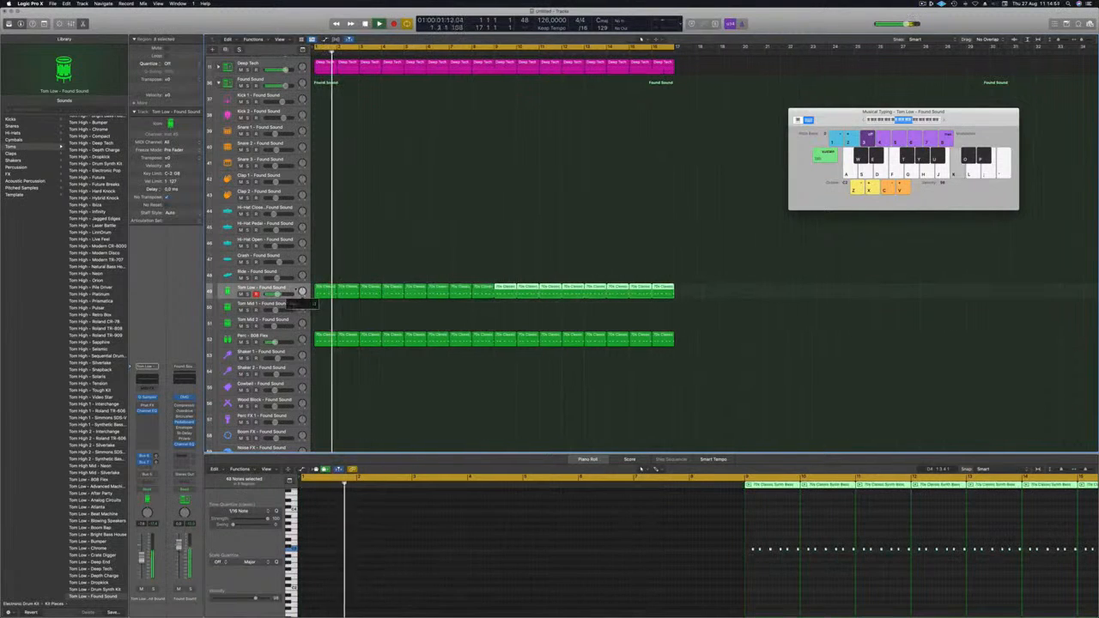
key("Return")
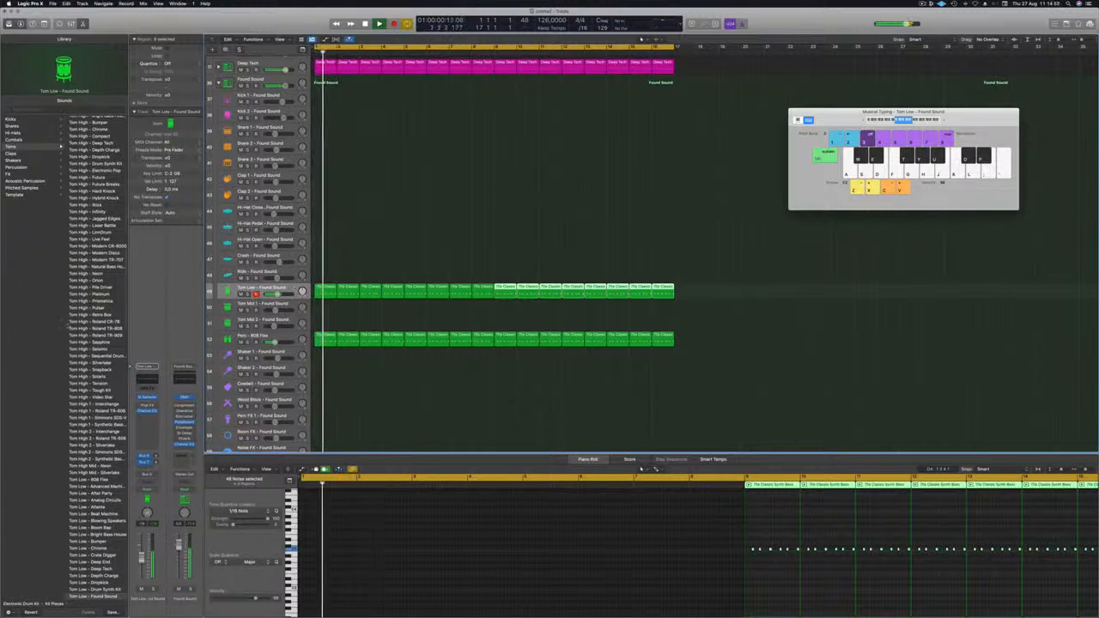
- Load the Tom Low 2 - Tough Kit sound onto the Tom Low track, comparing it with Tom Low 2 - Sapphire
scroll(80, 434, "down", 5)
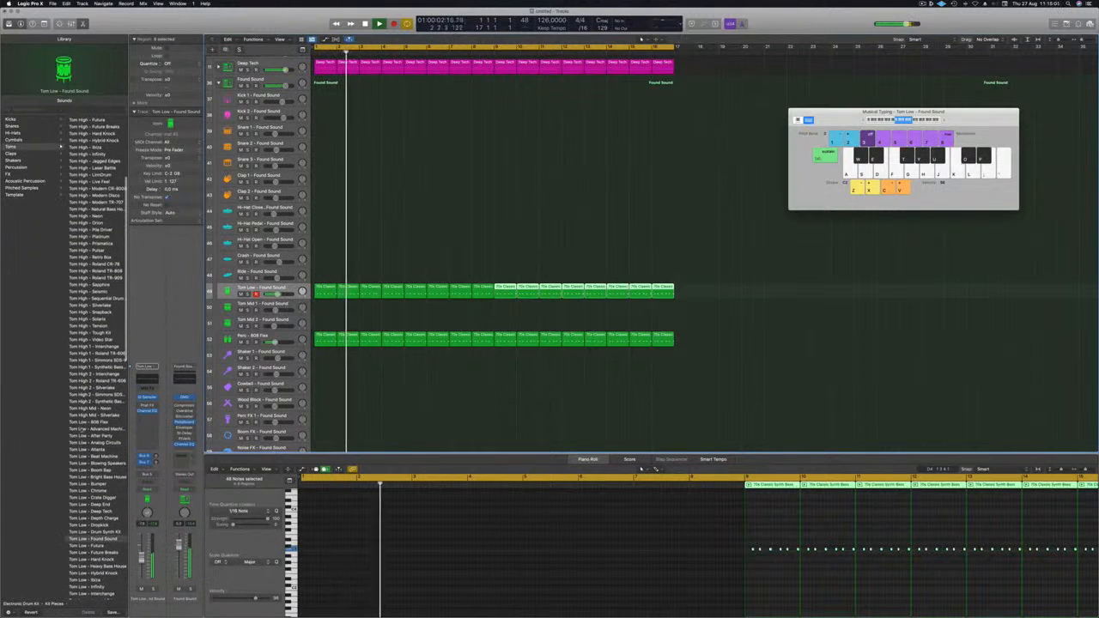
scroll(81, 435, "down", 10)
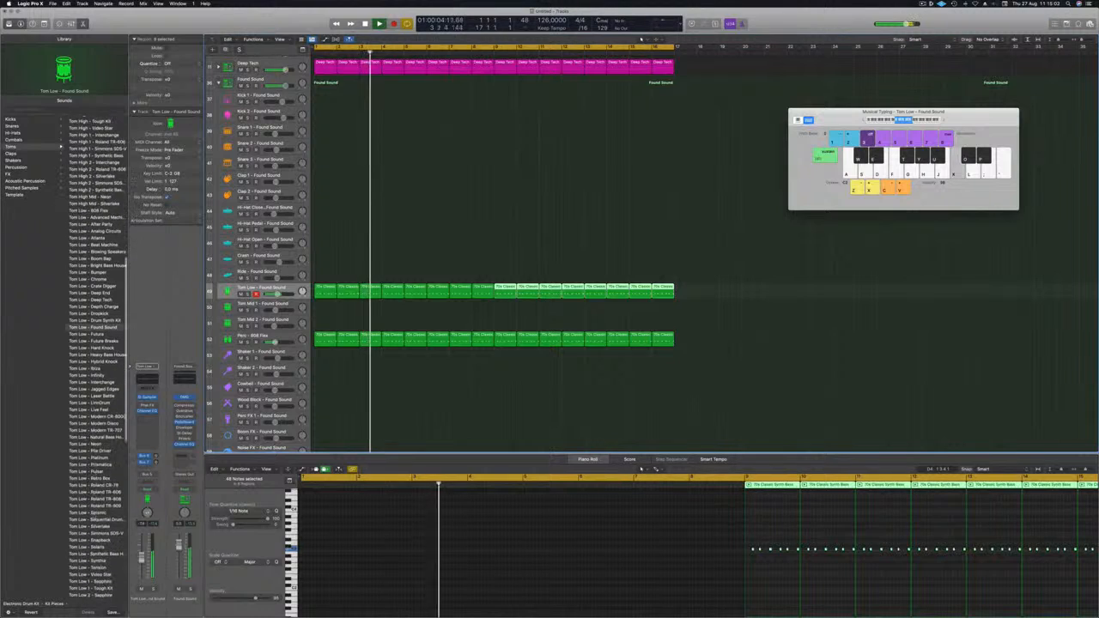
scroll(81, 435, "down", 4)
left_click(83, 538)
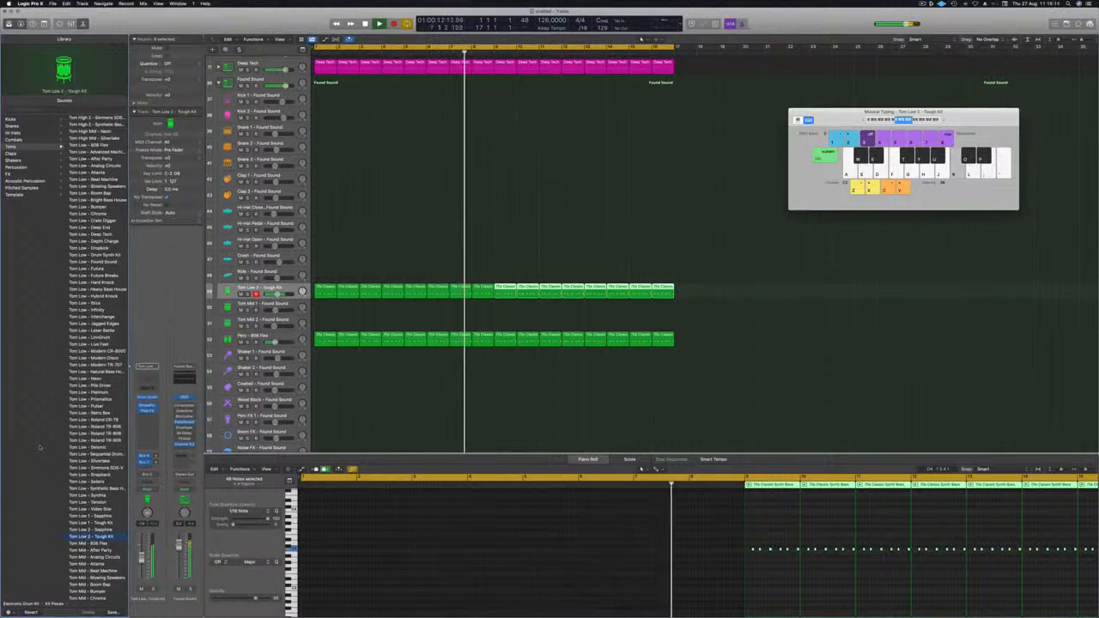
key("Up")
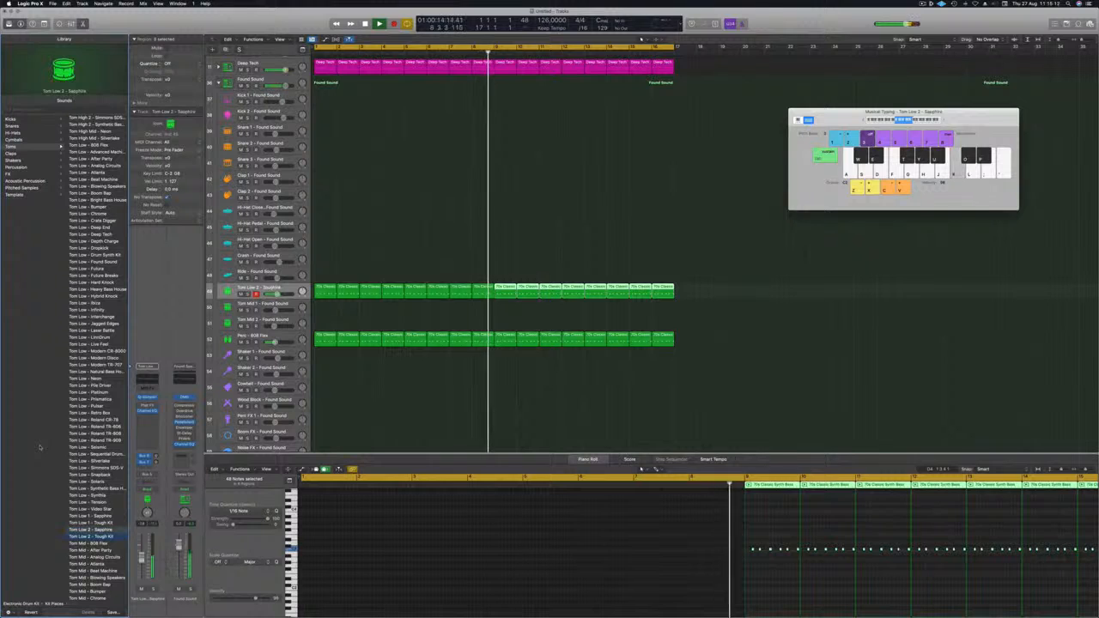
key("Down")
key("Return")
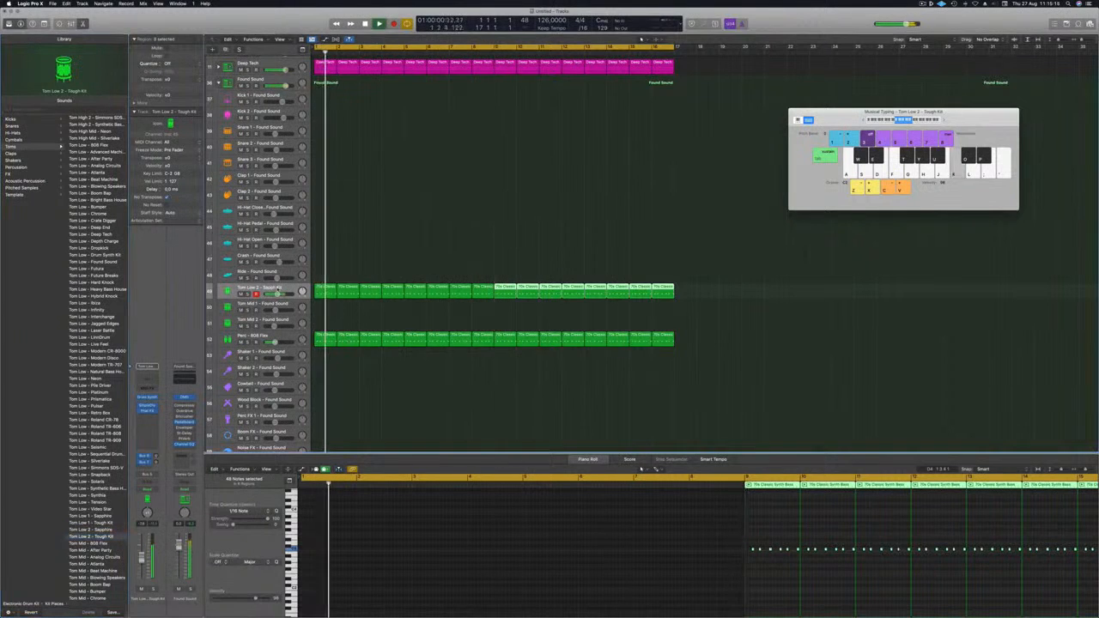
- Select the notes in all Tom Low 2 - Tough Kit regions and transpose them up several semitones, auditioning the pitch by ear
left_click(259, 288)
scroll(350, 536, "down", 5)
left_click(353, 536)
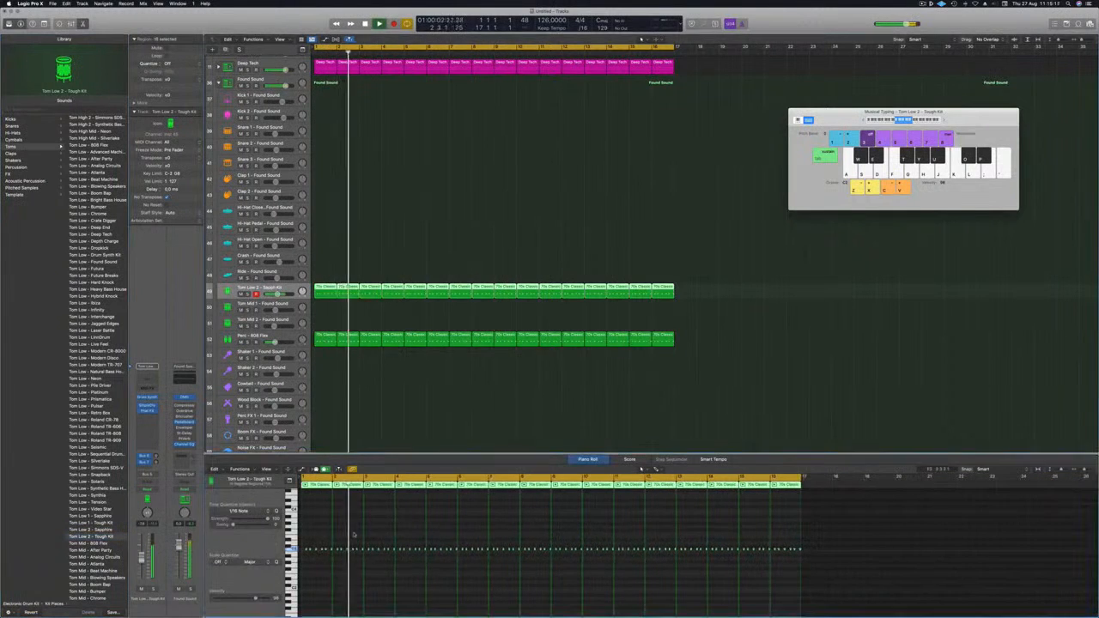
scroll(353, 535, "up", 3)
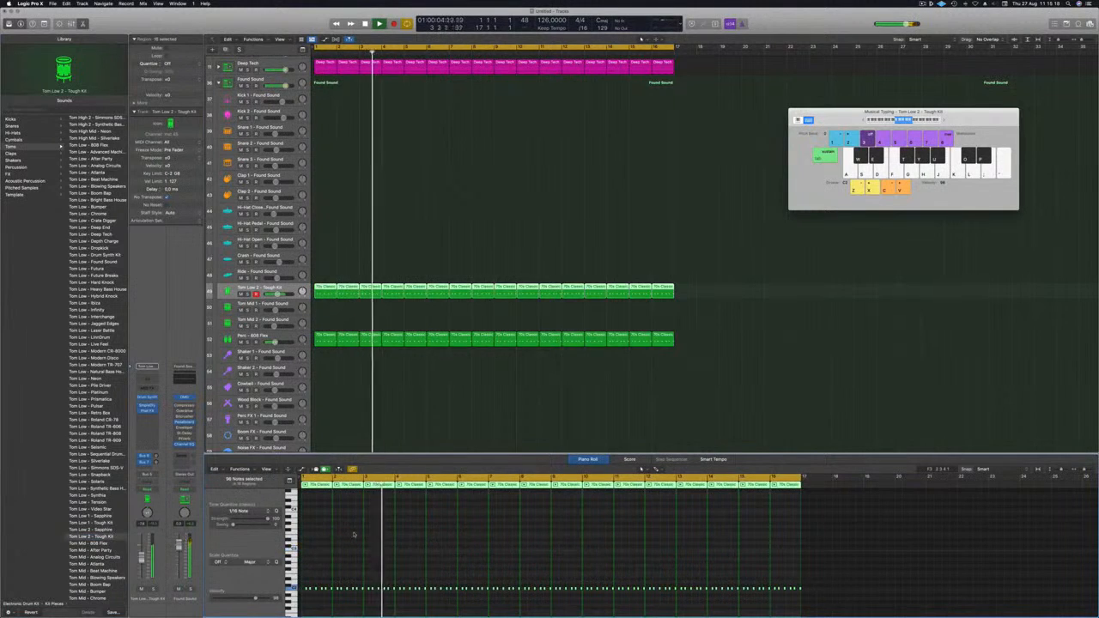
scroll(353, 536, "down", 3)
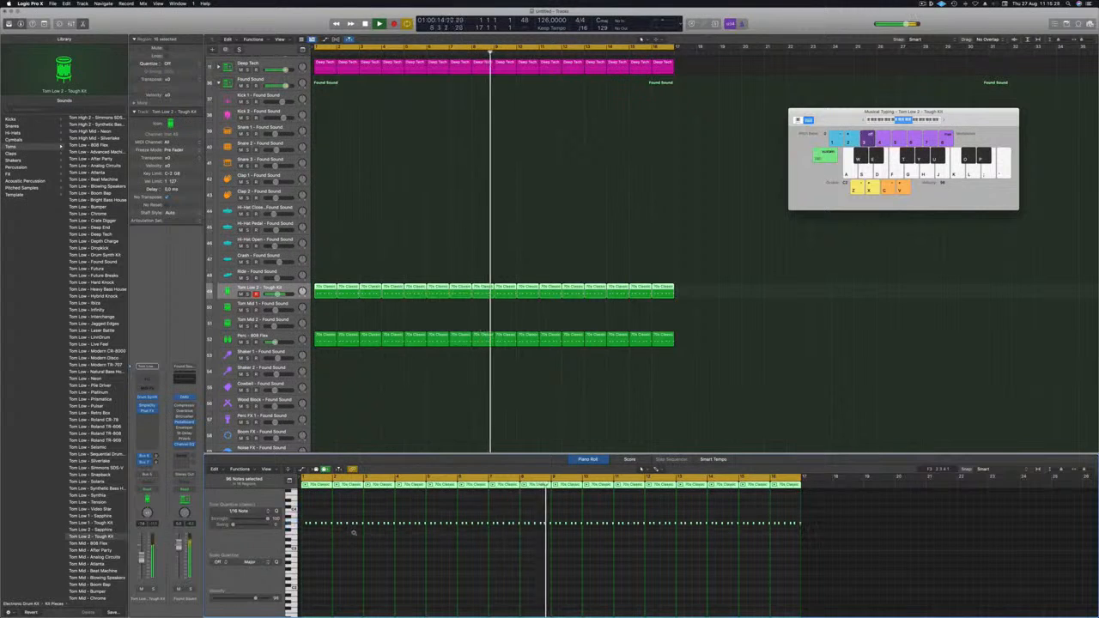
key("Return")
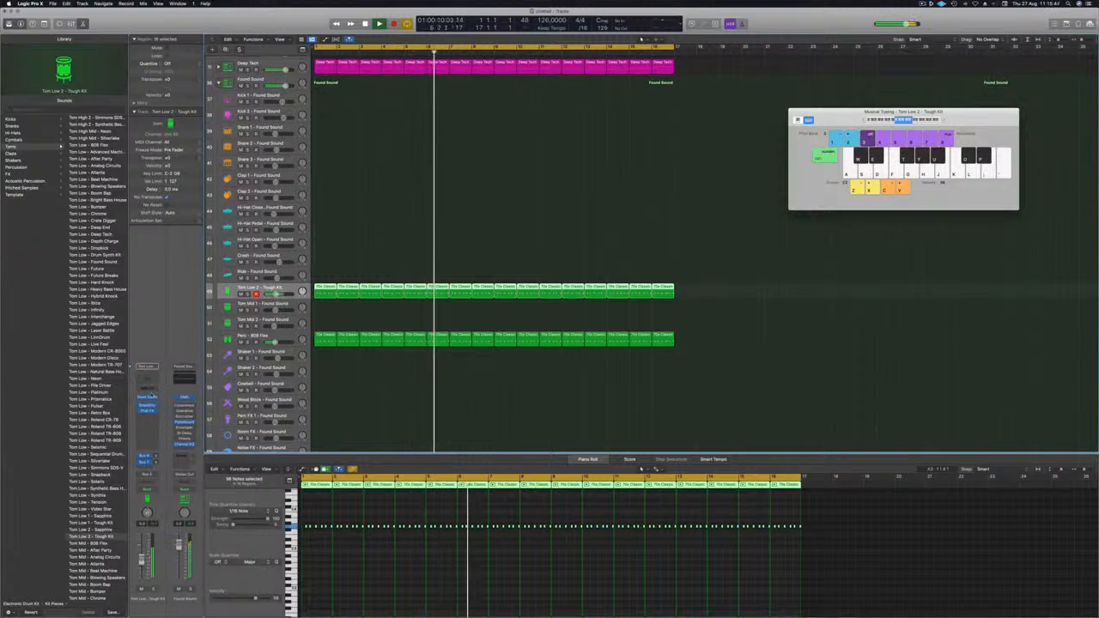
- Open the Drum Synth on the Tom Low 2 - Tough Kit track, raise Tone to about 52% and adjust Decay to a medium length
left_click(147, 399)
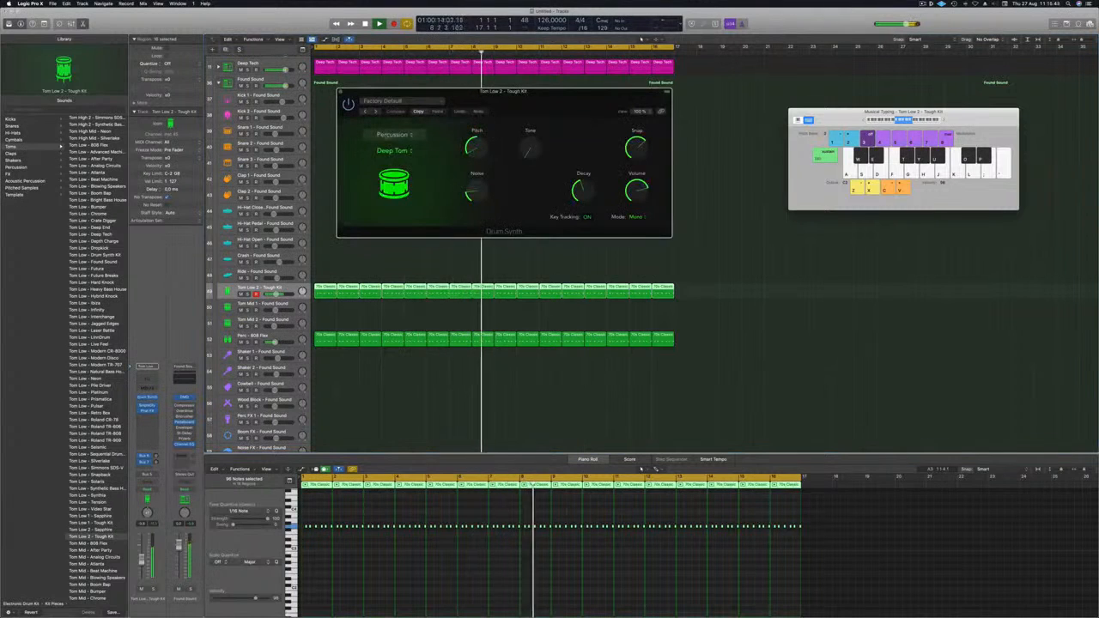
left_click_drag(532, 99, 621, 175)
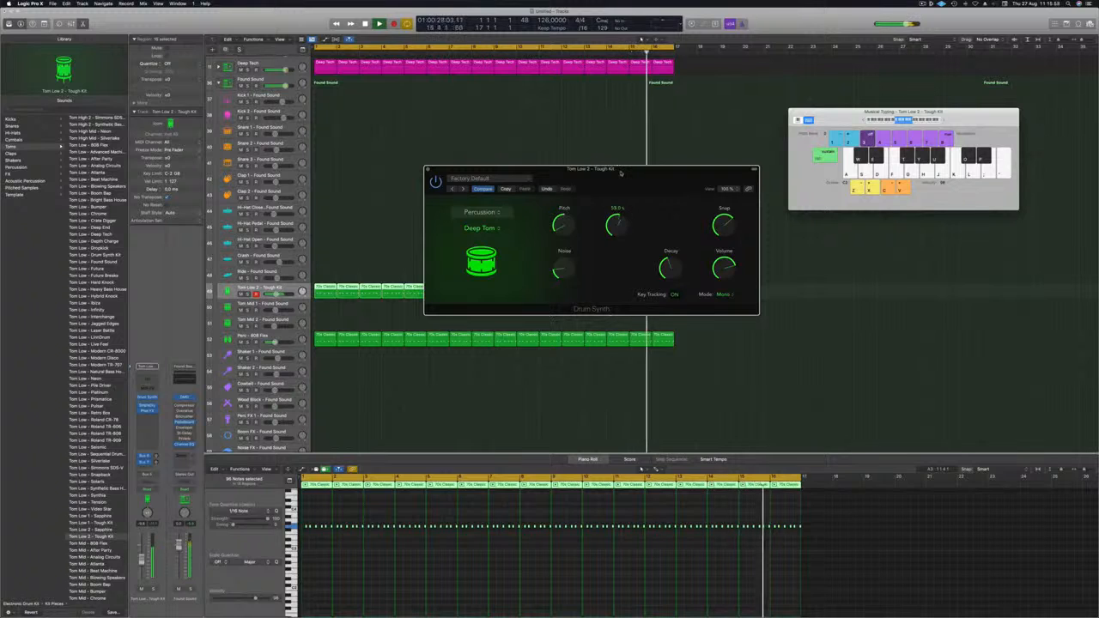
left_click_drag(671, 256, 671, 272)
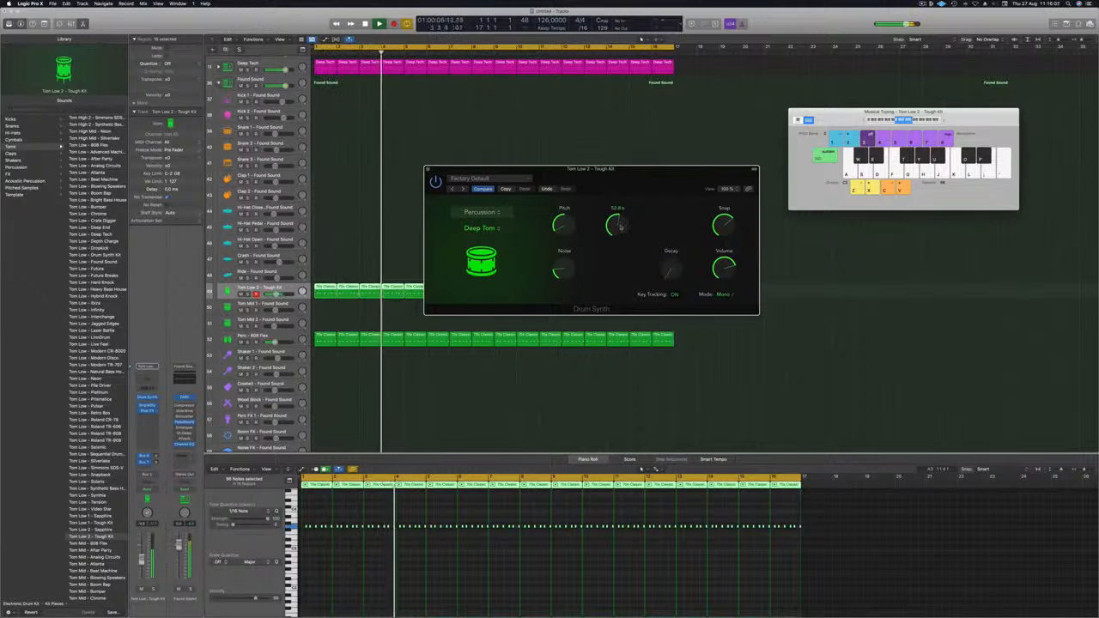
mouse_move(620, 226)
key("space")
left_click_drag(669, 278, 669, 273)
- Try the Drum Synth's Poly mode against the playing loop, and return the mode to Mono
left_click(726, 295)
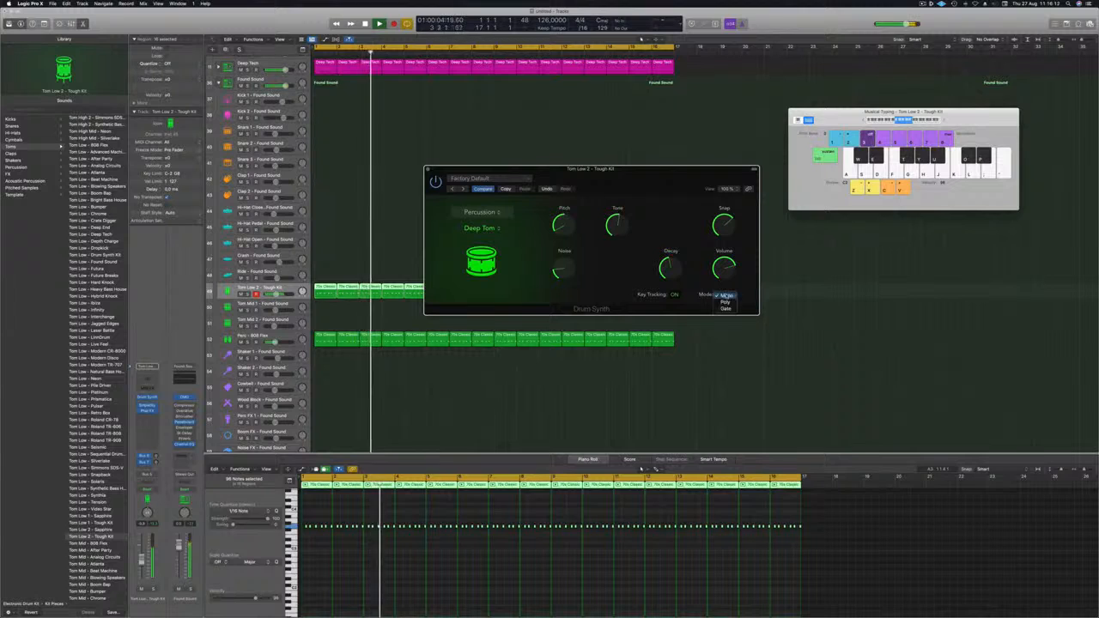
left_click(726, 301)
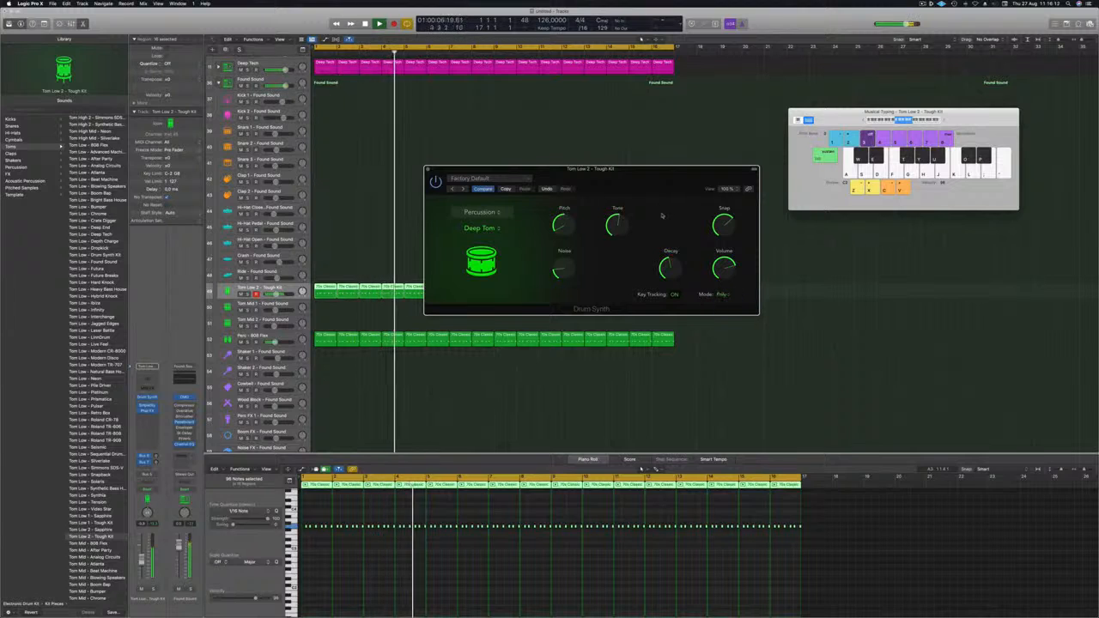
left_click(728, 295)
left_click(727, 287)
- Lower the Tom Low 2 - Tough Kit channel's volume slightly and close the Drum Synth
mouse_move(638, 181)
left_mouse_down()
mouse_move(652, 178)
mouse_move(621, 174)
left_mouse_up()
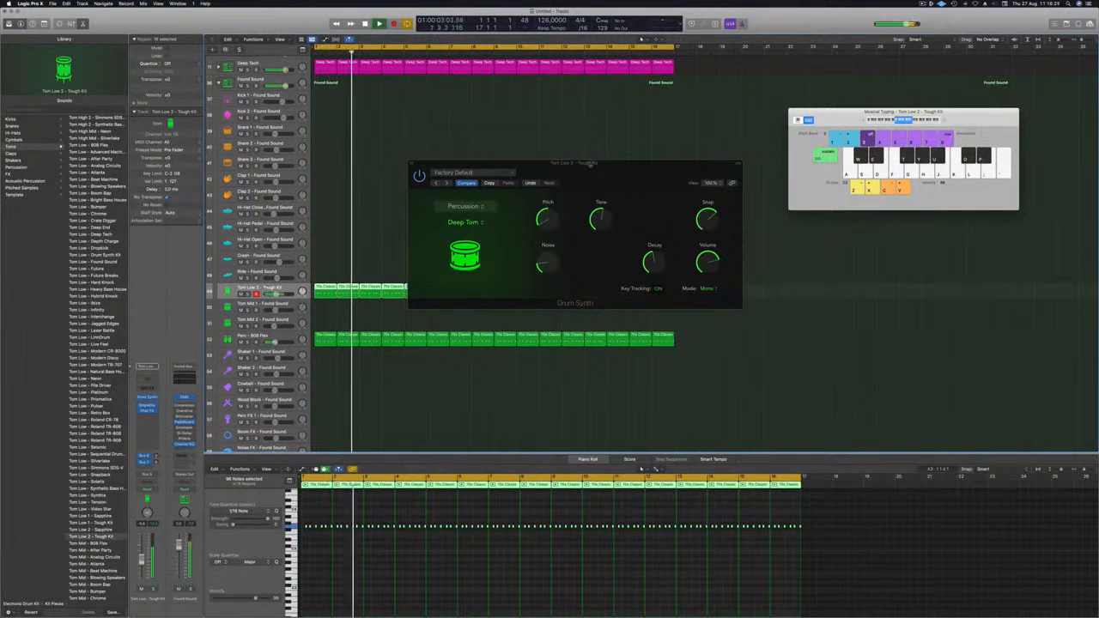
left_click_drag(595, 162, 569, 165)
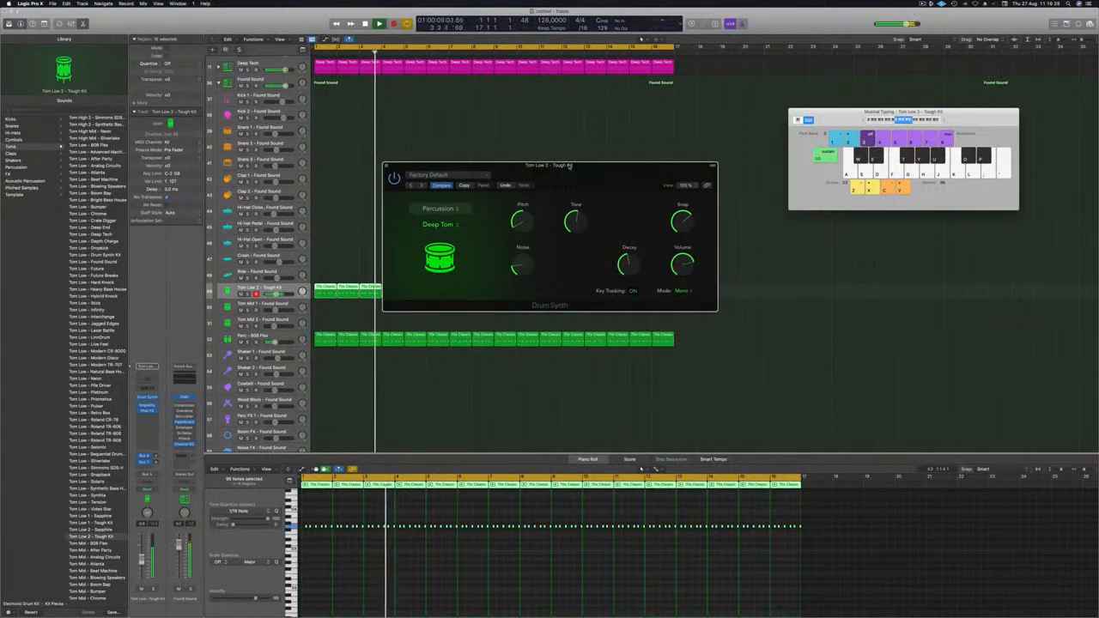
left_click_drag(142, 559, 141, 562)
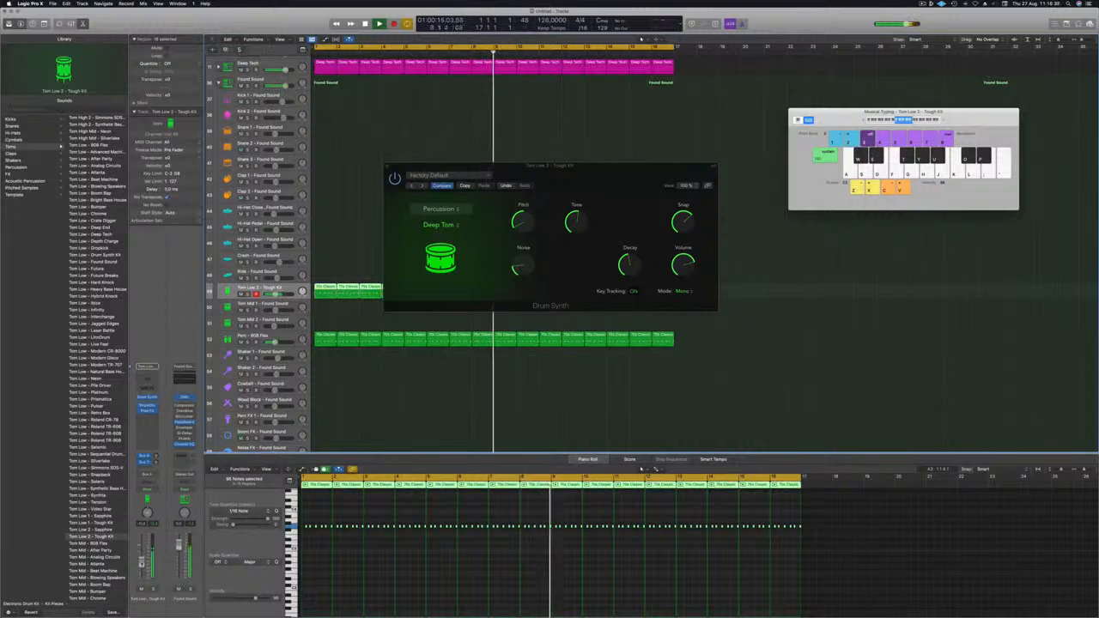
left_click(387, 167)
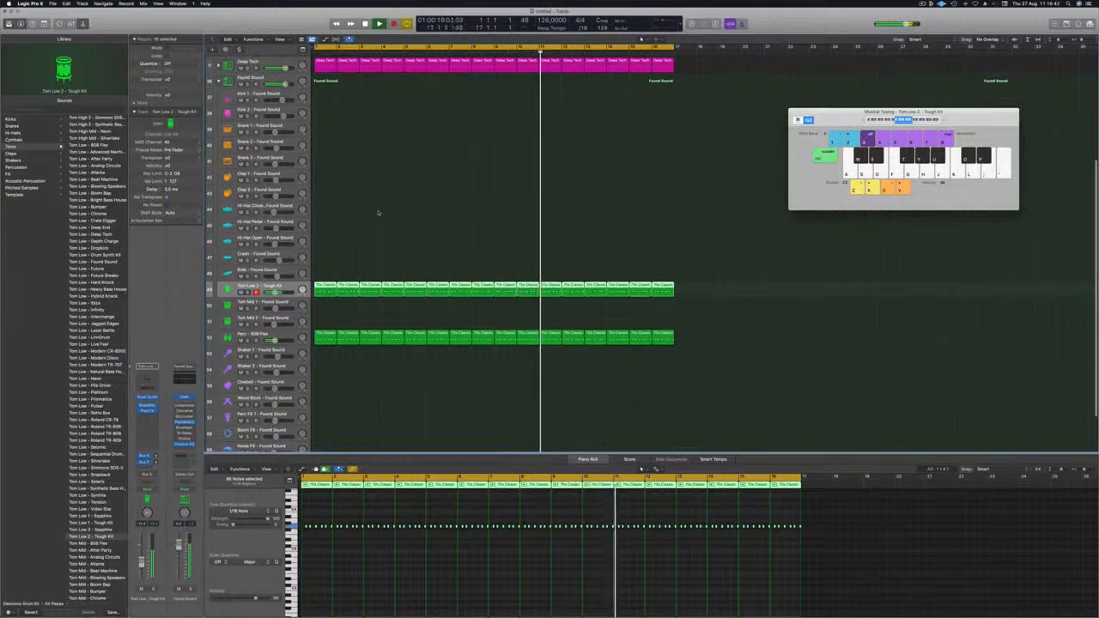
- Copy the first Tom Low 2 region to the Ride - Found Sound track at bar 1 and delete all but its first note
left_click(326, 287)
left_click_drag(327, 286, 327, 273)
scroll(305, 540, "up", 5)
left_click_drag(324, 523, 395, 535)
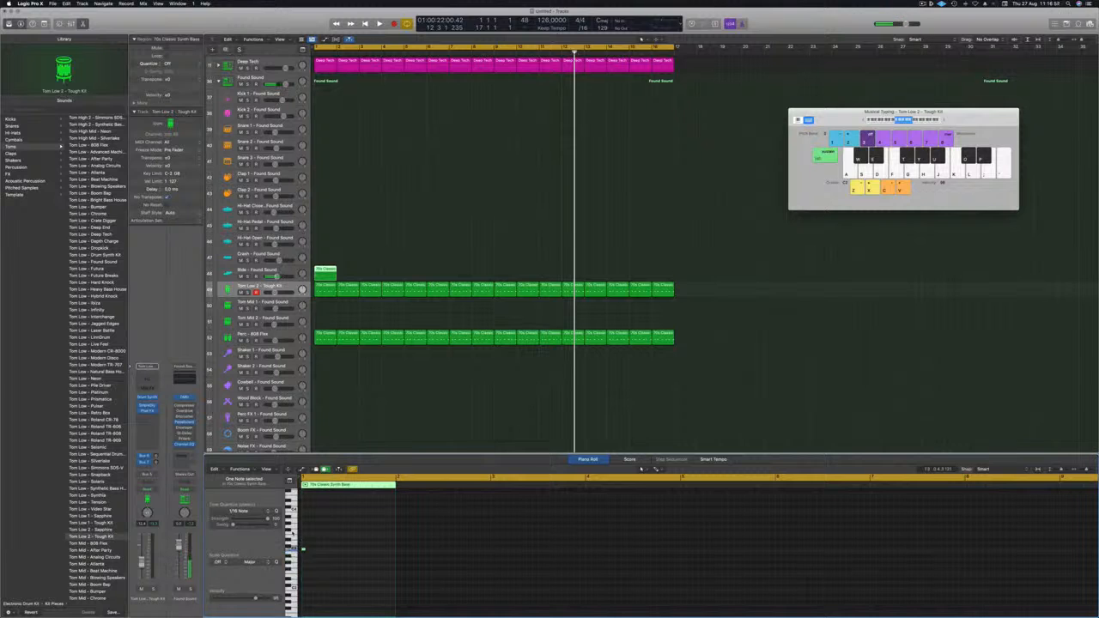
- Copy the bar 1 ride region along the Ride – Found Sound track so it repeats every two bars through bar 15
left_click(324, 271)
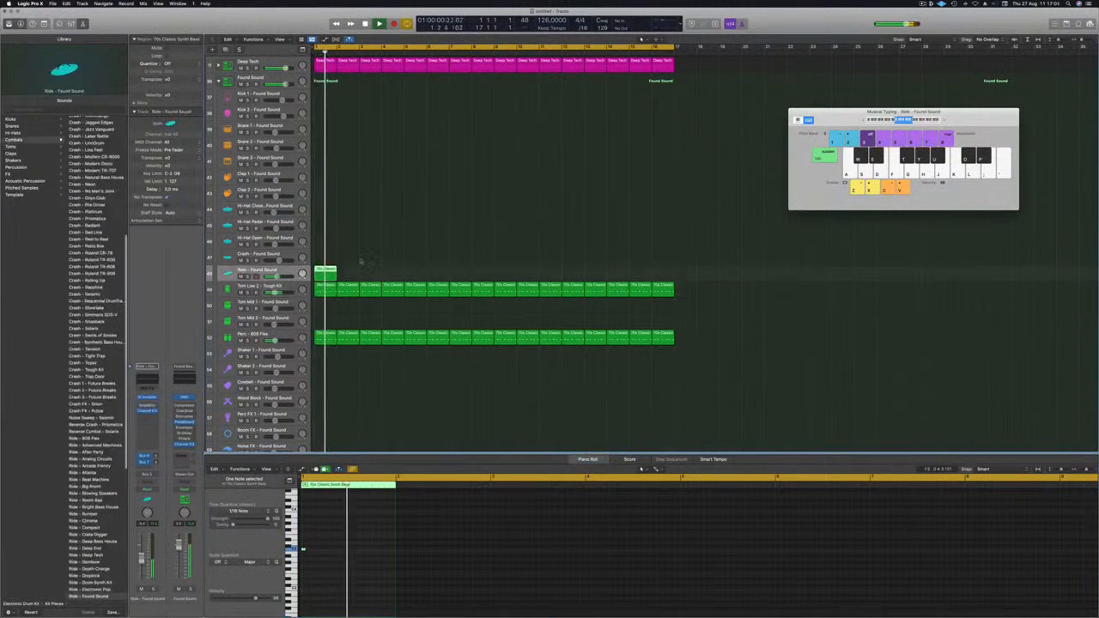
left_click_drag(325, 272, 417, 273)
left_click(443, 272)
left_click(256, 271)
left_click_drag(325, 274, 508, 279)
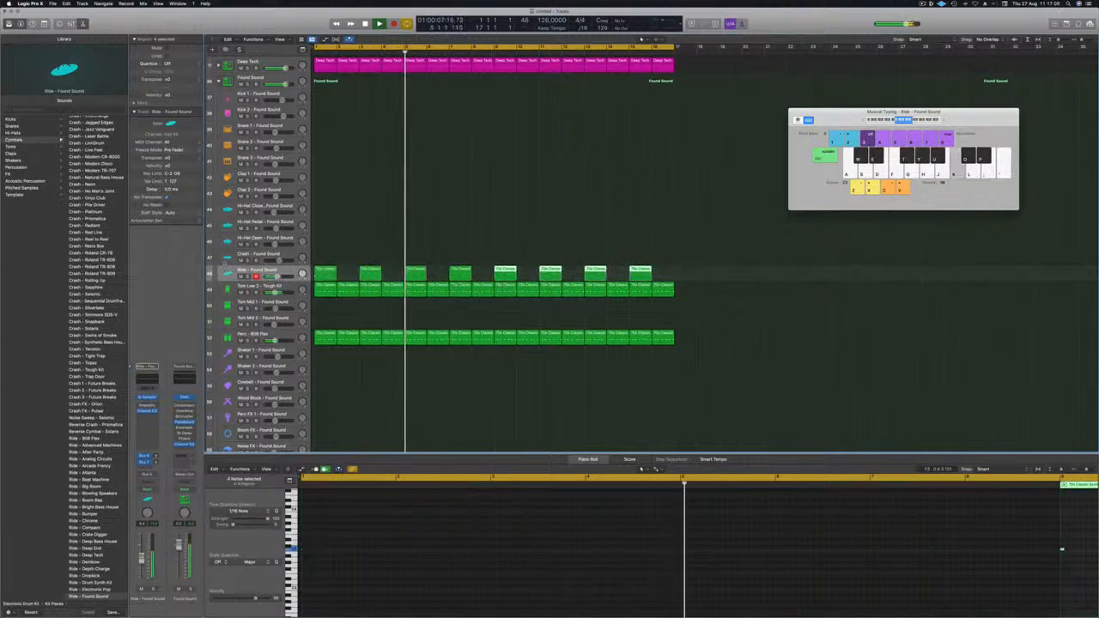
- Replace the ride track's sound with the Crash – Chrome cymbal patch and play back the loop
scroll(82, 352, "down", 3)
scroll(80, 350, "down", 10)
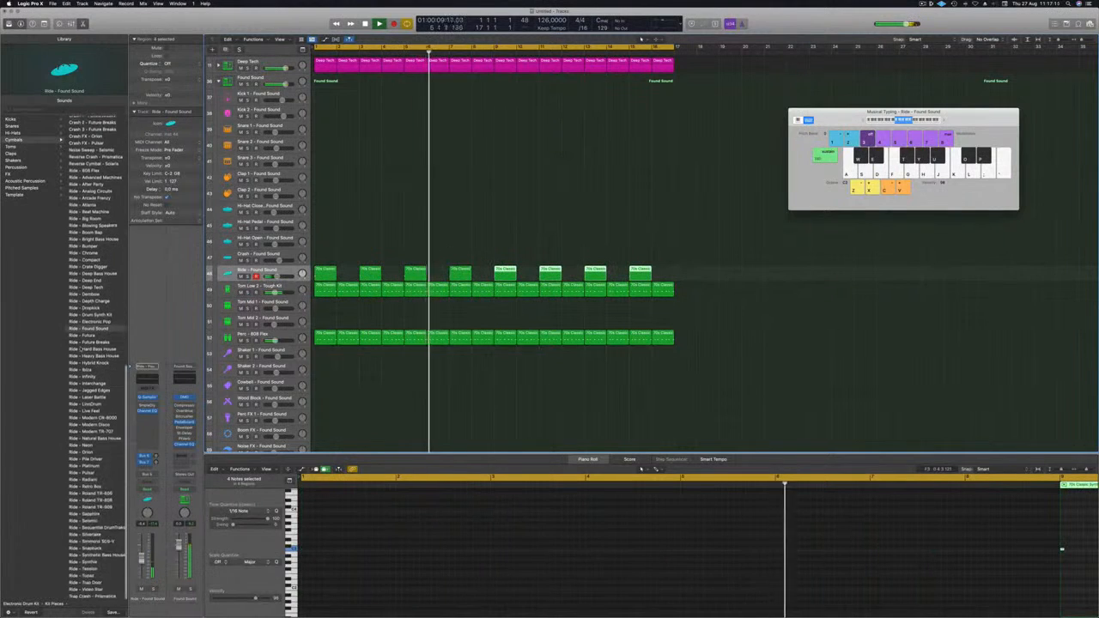
scroll(81, 350, "up", 12)
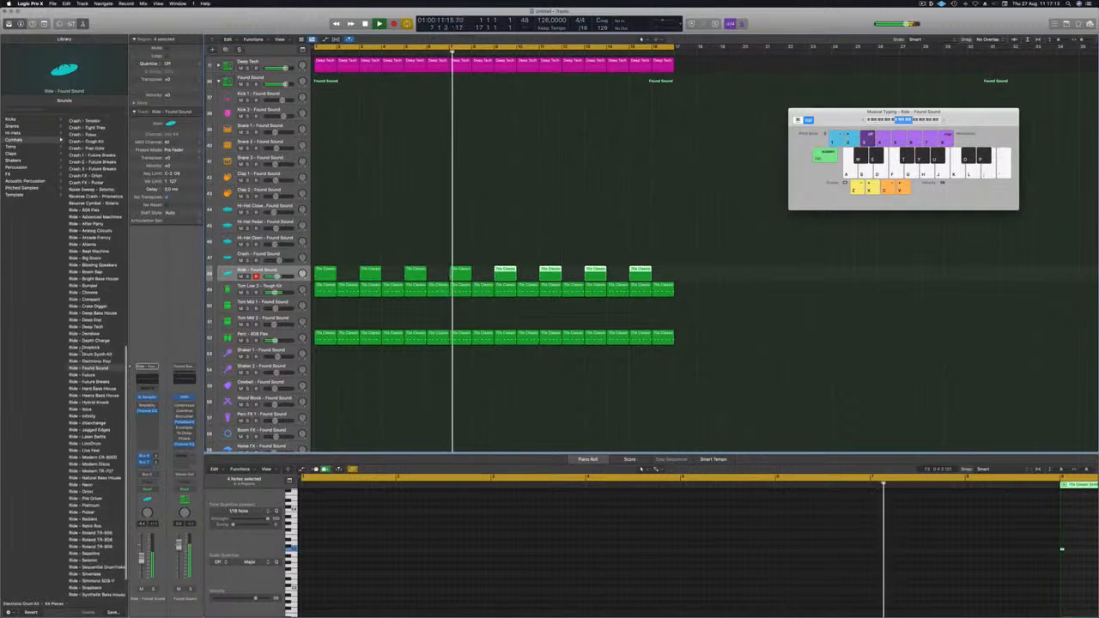
scroll(81, 351, "up", 10)
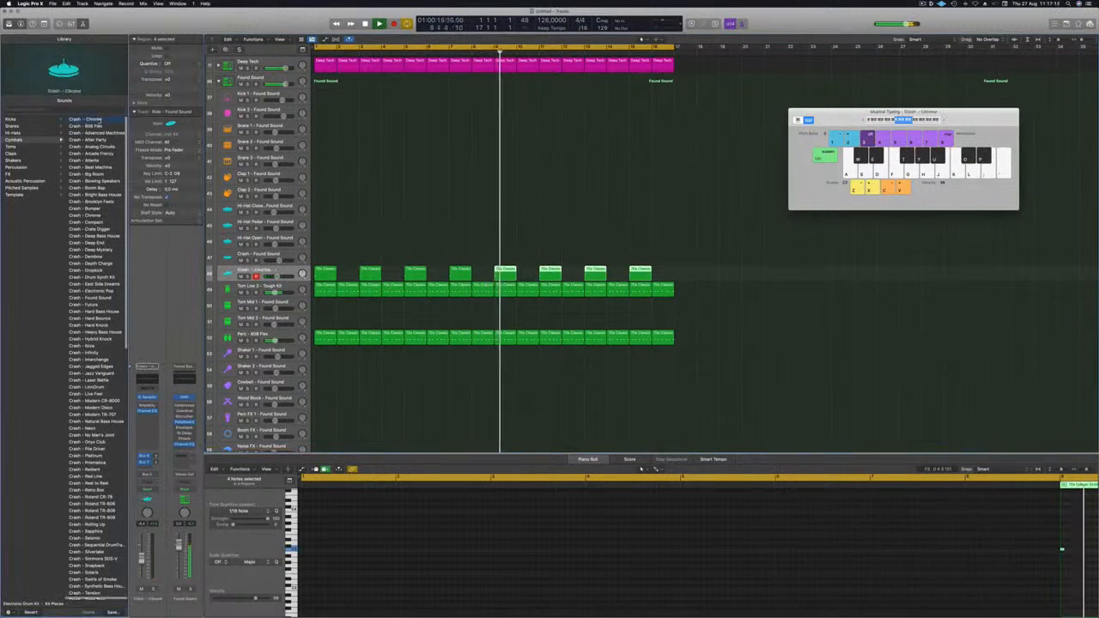
left_click(96, 119)
key("space")
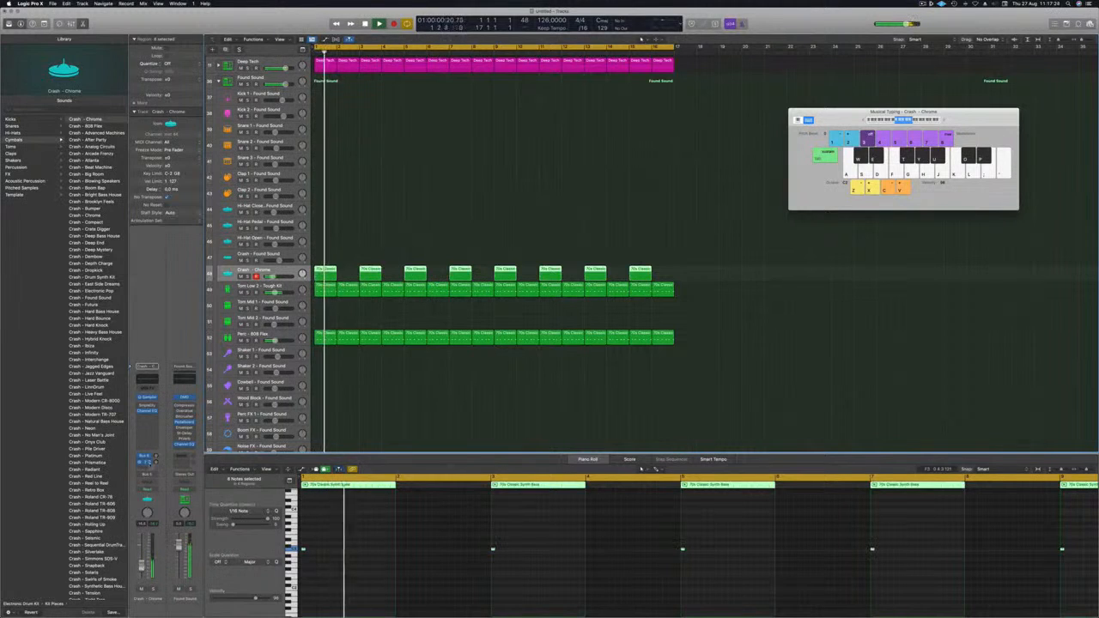
- Add sends to Bus 9 and Bus 10 on the Crash – Chrome channel
left_click(144, 467)
mouse_move(144, 476)
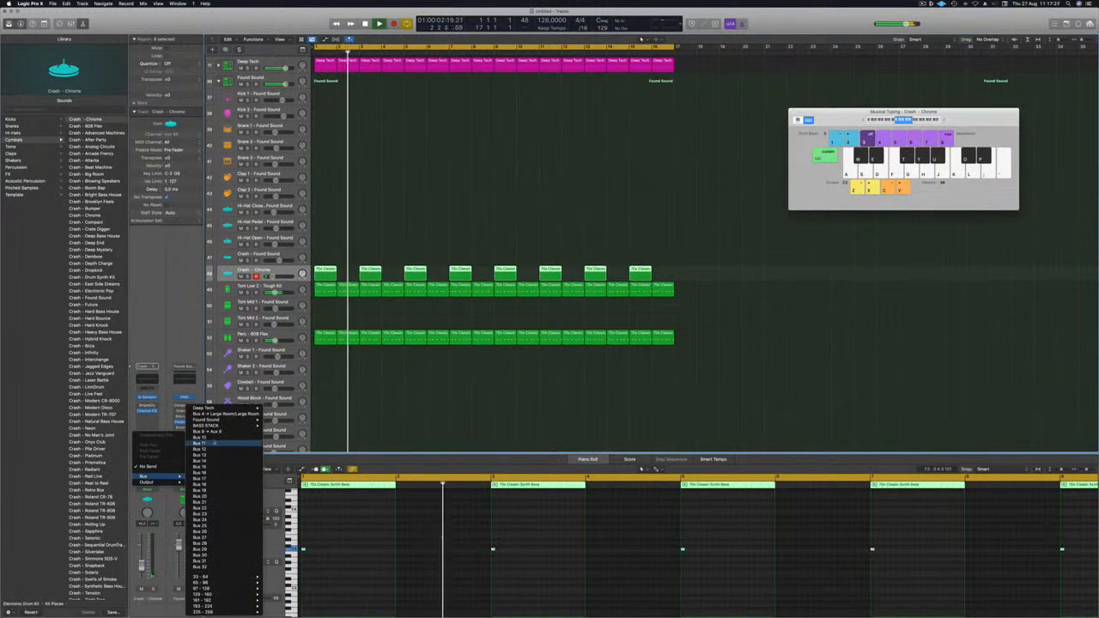
left_click(214, 432)
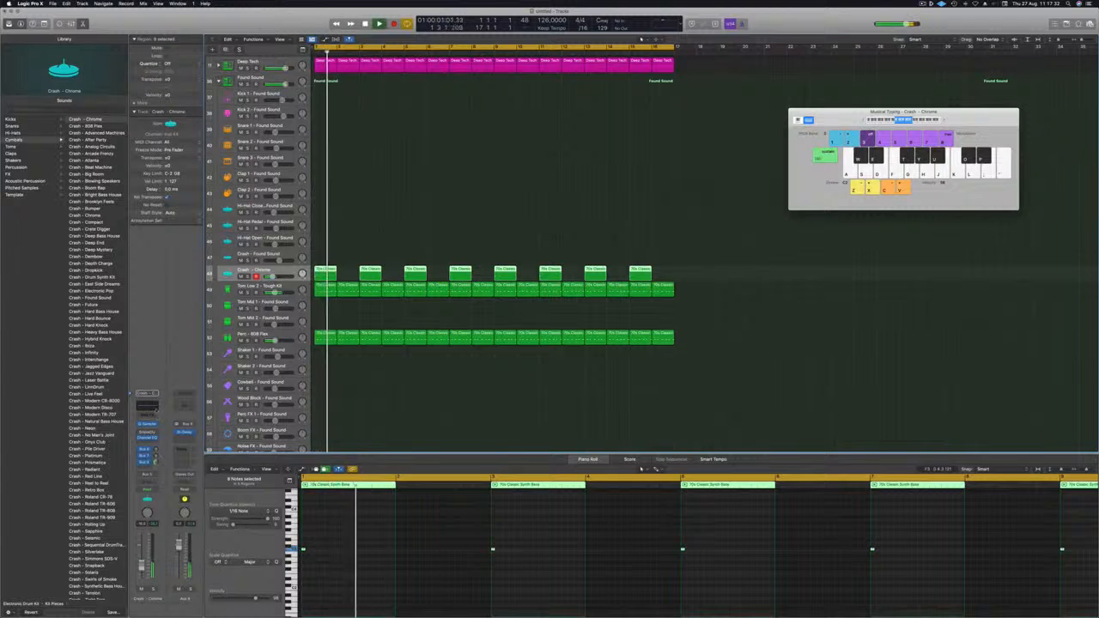
left_click(146, 465)
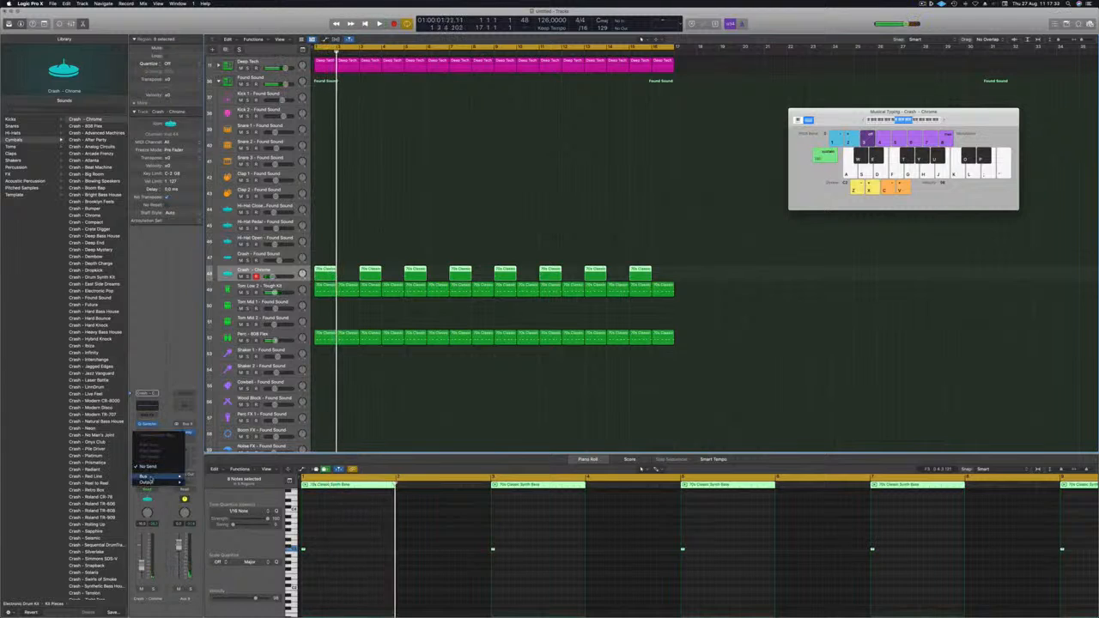
mouse_move(182, 476)
left_click(200, 438)
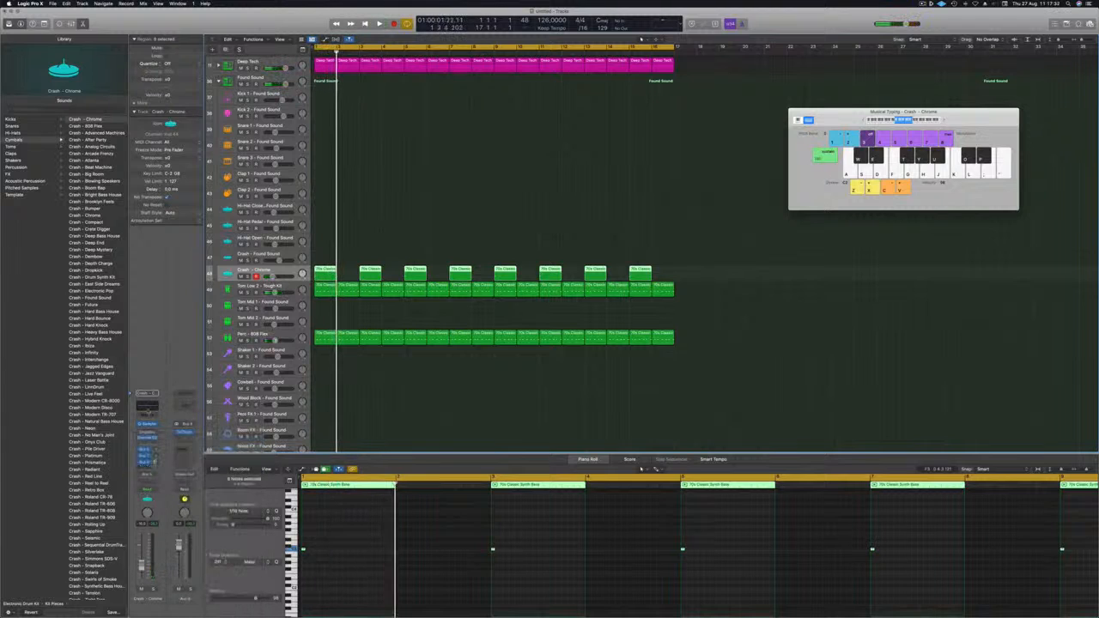
- Insert a stereo SilverVerb on the Aux 10 channel and load its saved "grandiose" preset
left_click(183, 425)
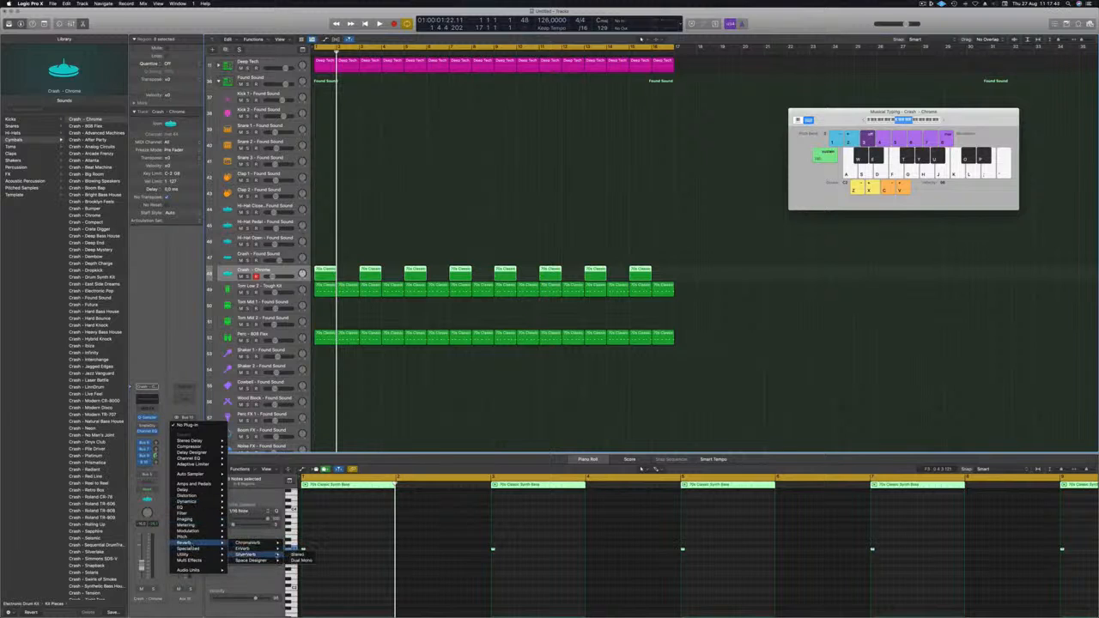
left_click(298, 555)
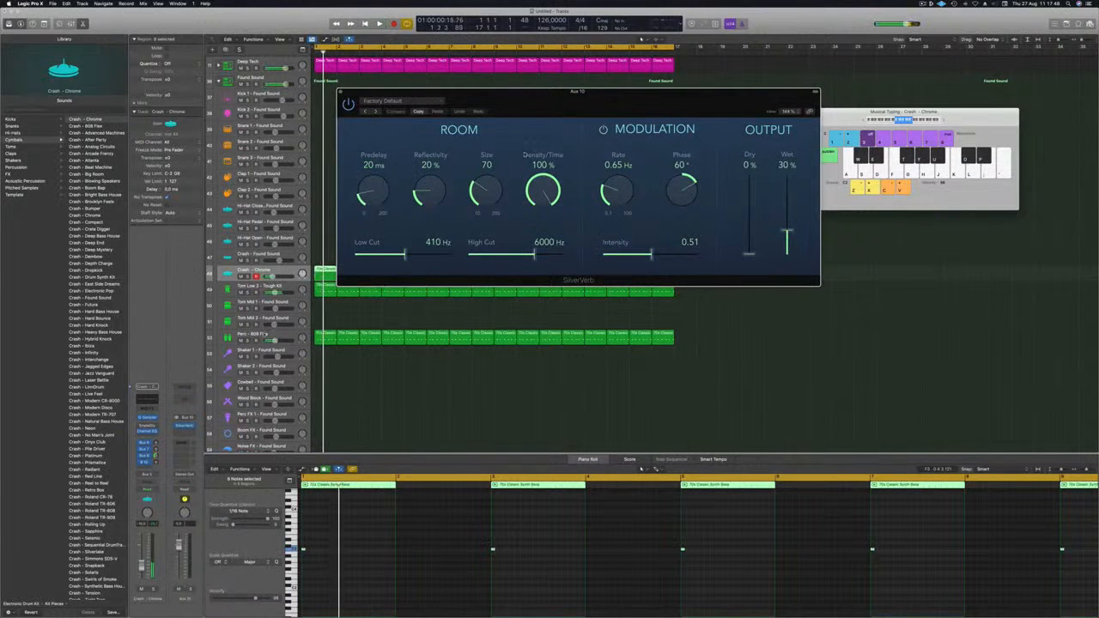
left_click(426, 102)
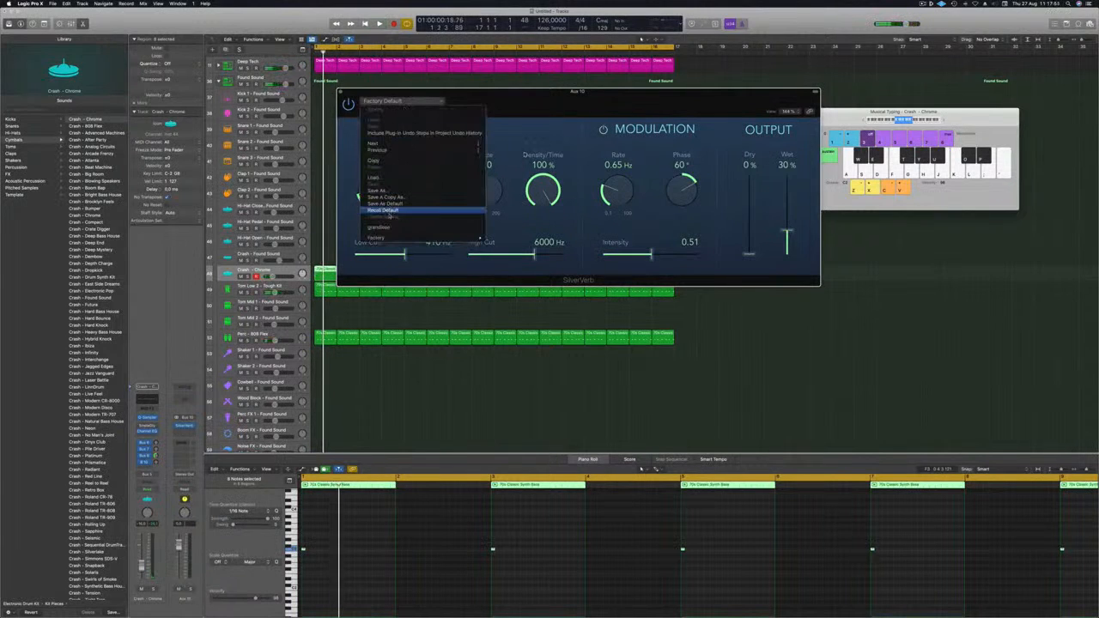
left_click(383, 227)
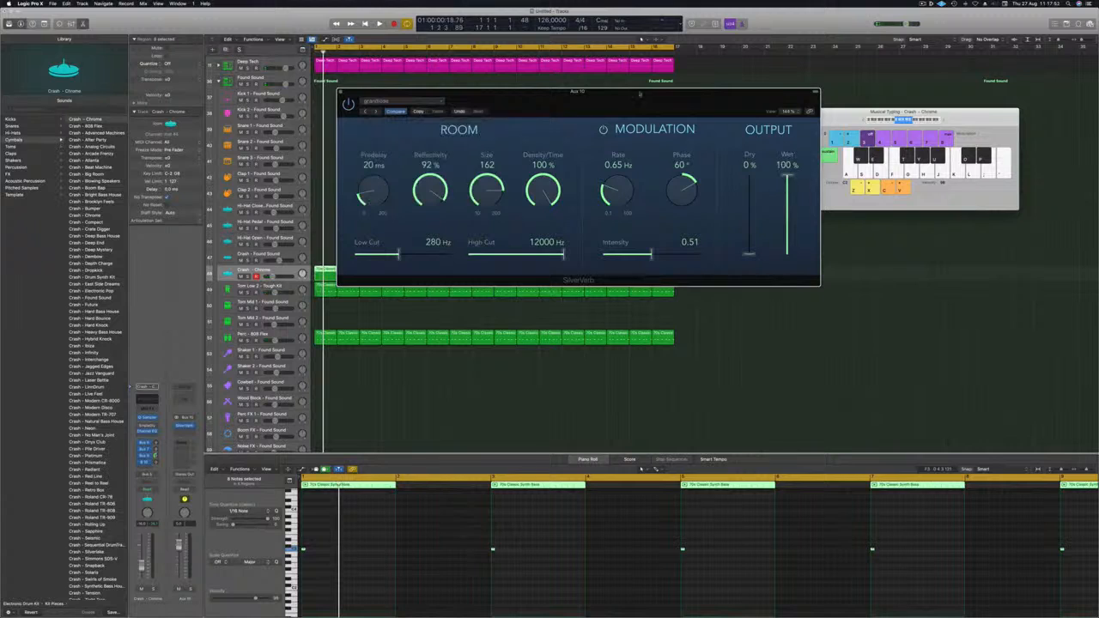
left_click(340, 92)
- On Aux 10's Channel EQ, enable the low-cut band and move it up to just below 300 Hz
key("space")
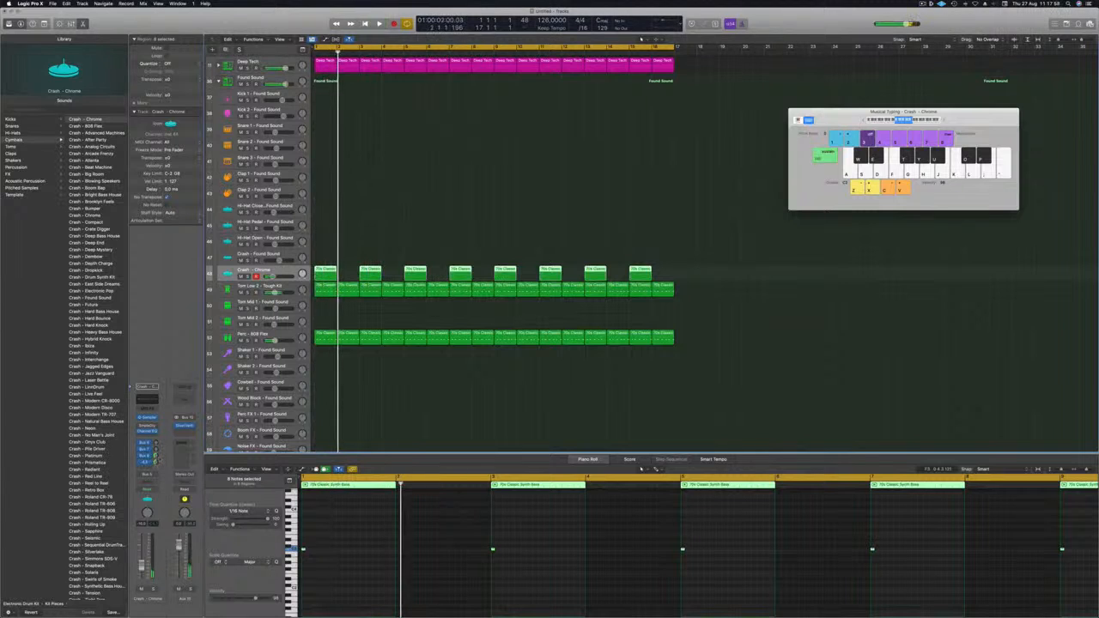
key("v")
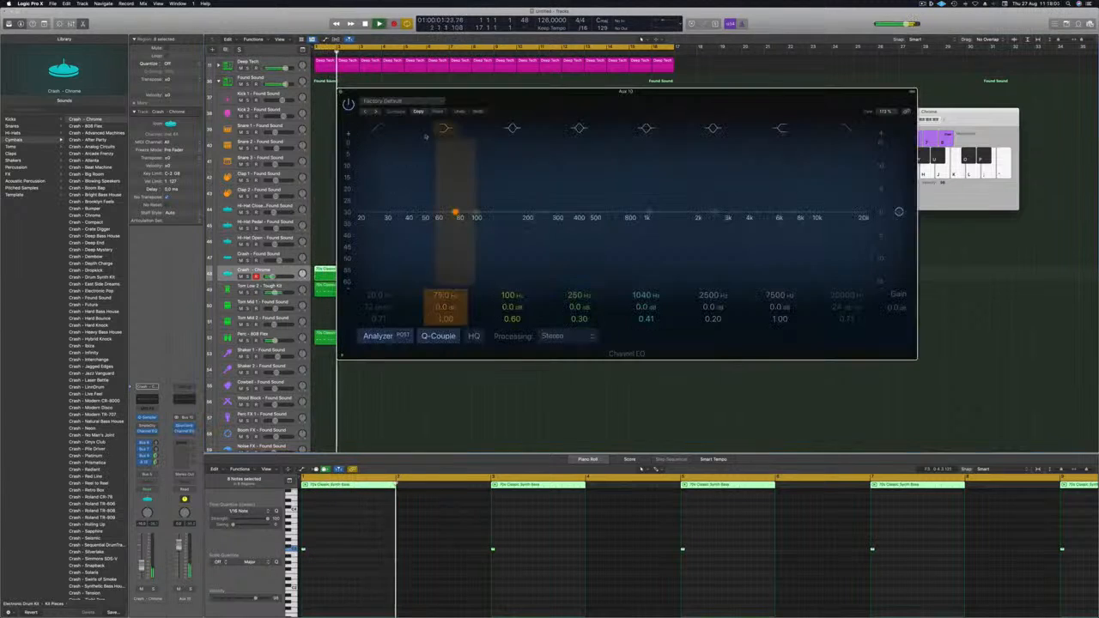
left_click(379, 128)
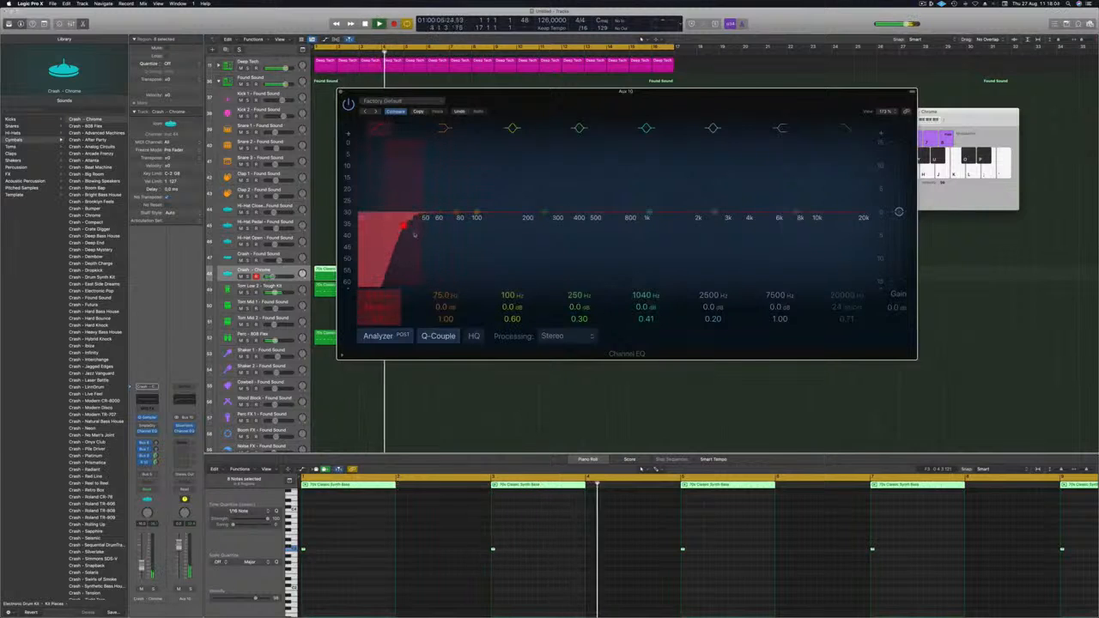
left_click_drag(406, 225, 553, 222)
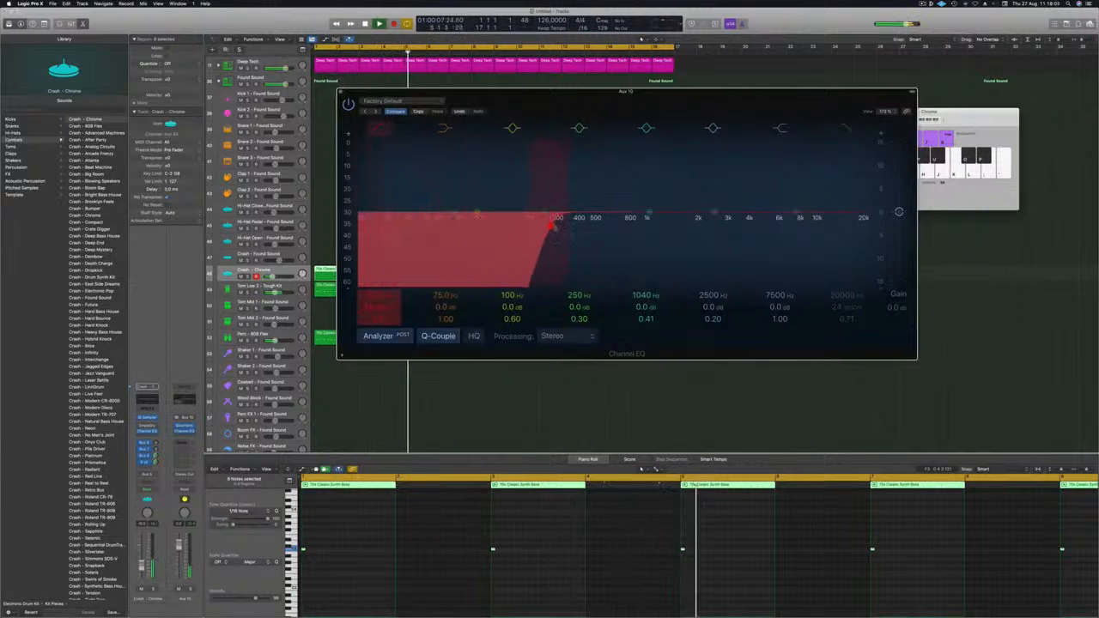
key("super+w")
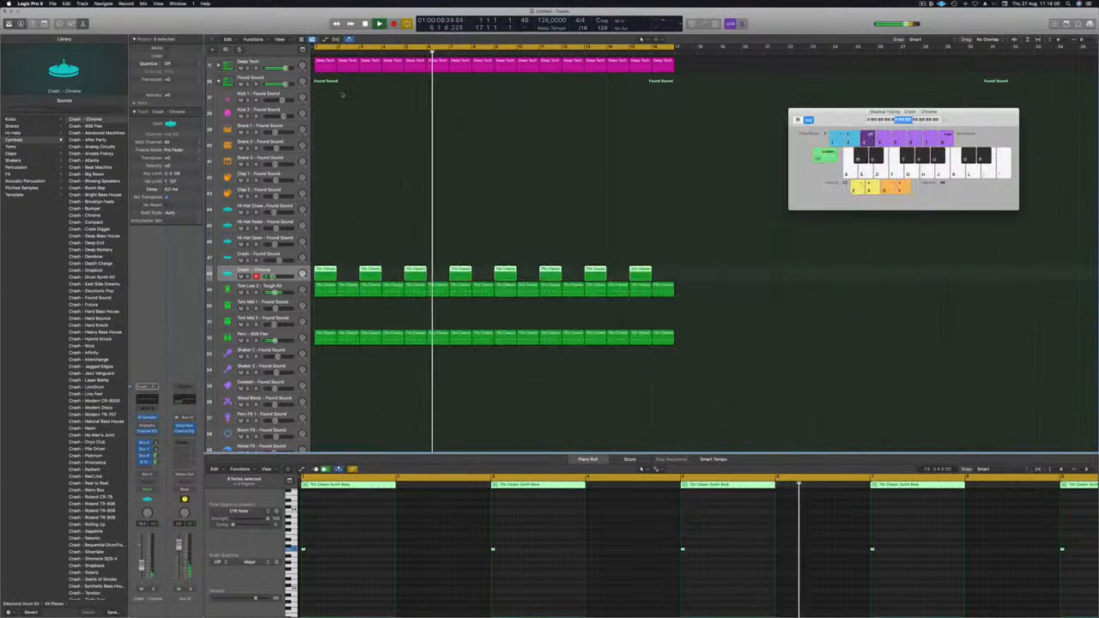
- Insert a stereo Compressor on Aux 10 and set its side chain to Kick 1 – Deep Tech
key("Return")
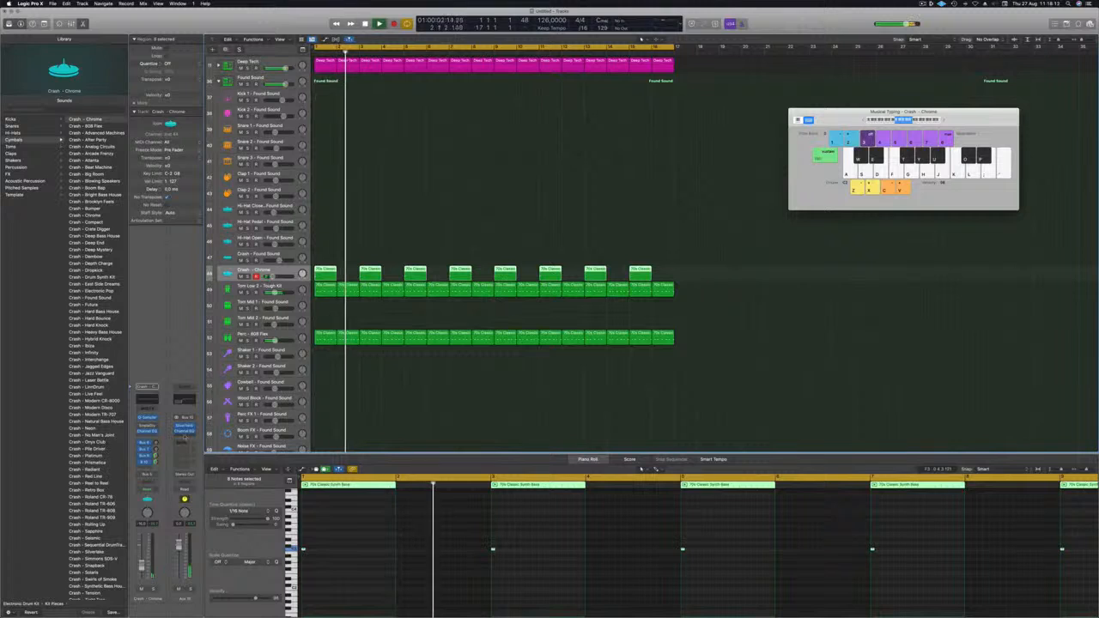
left_click(184, 436)
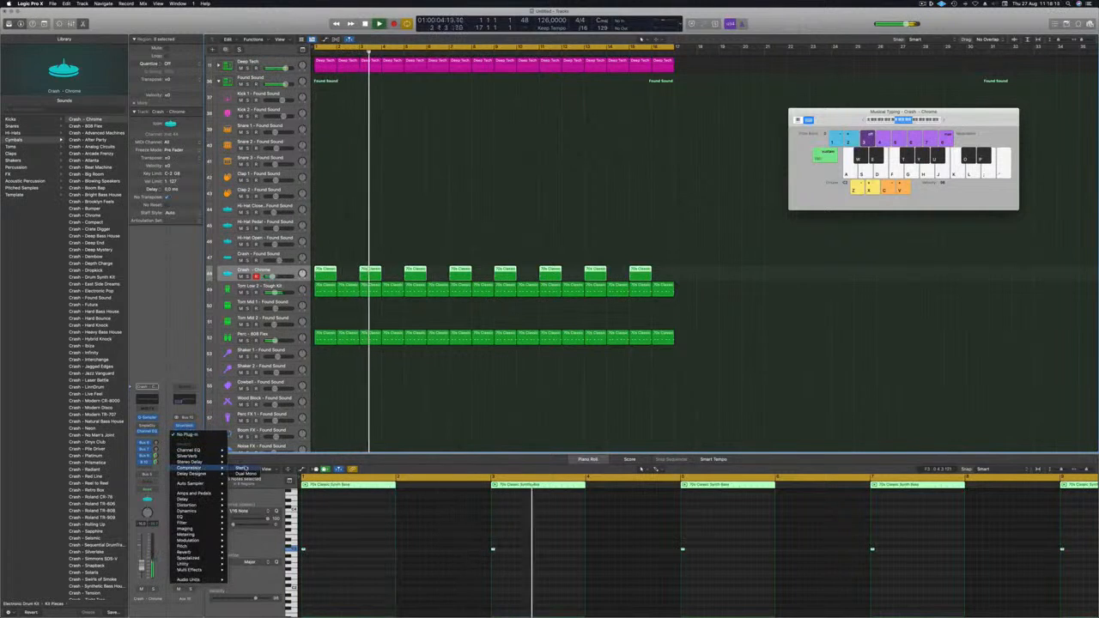
left_click(242, 470)
left_click_drag(553, 104, 522, 115)
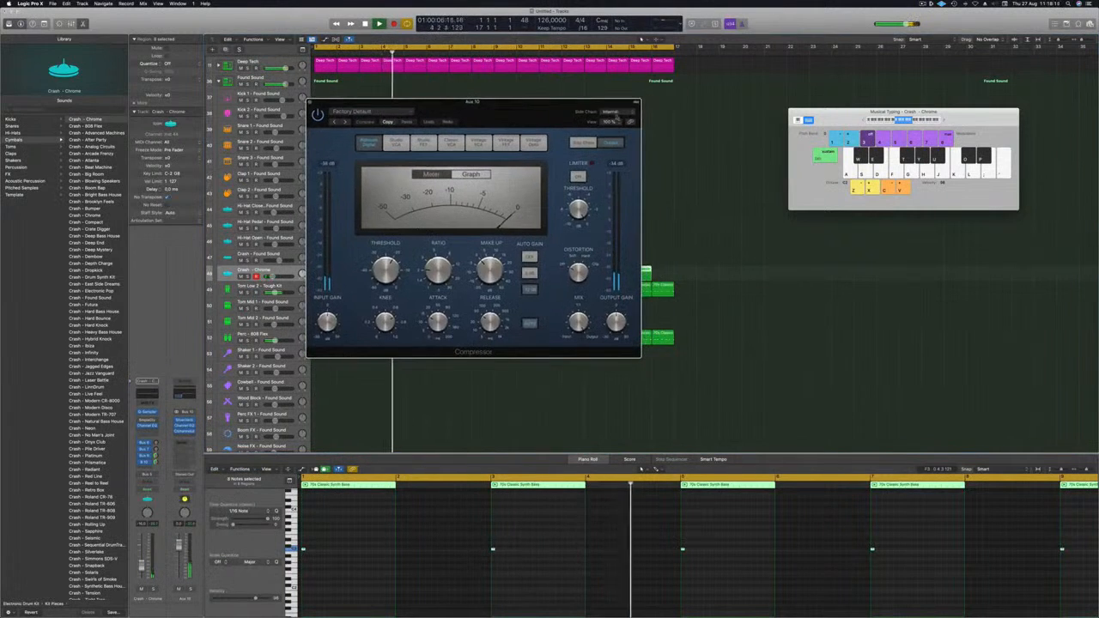
mouse_move(618, 133)
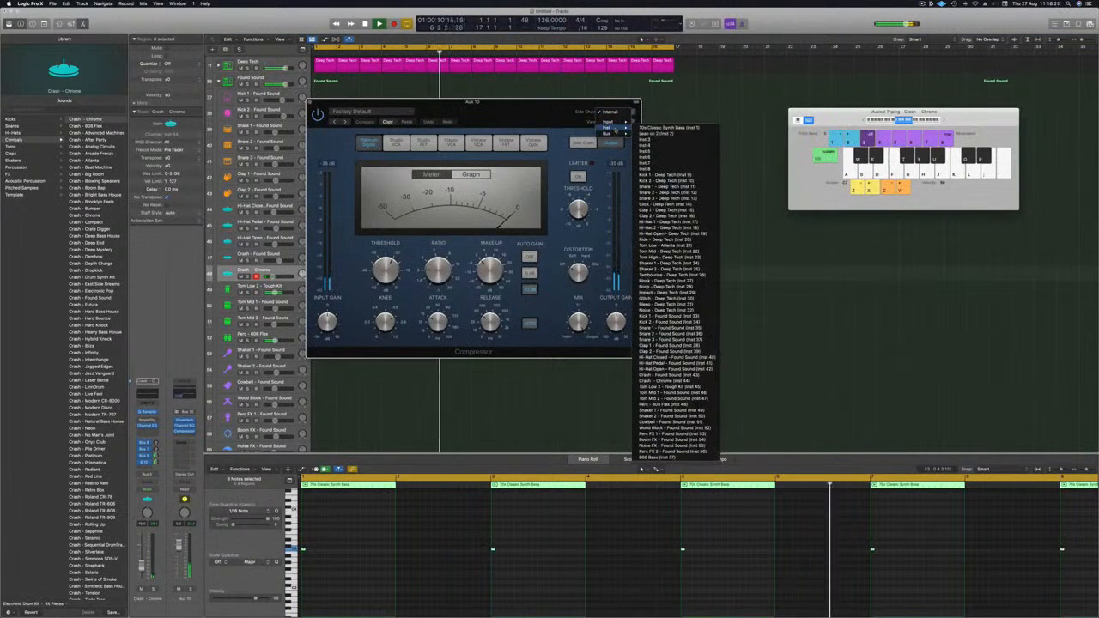
left_click(666, 175)
left_click_drag(516, 102, 622, 102)
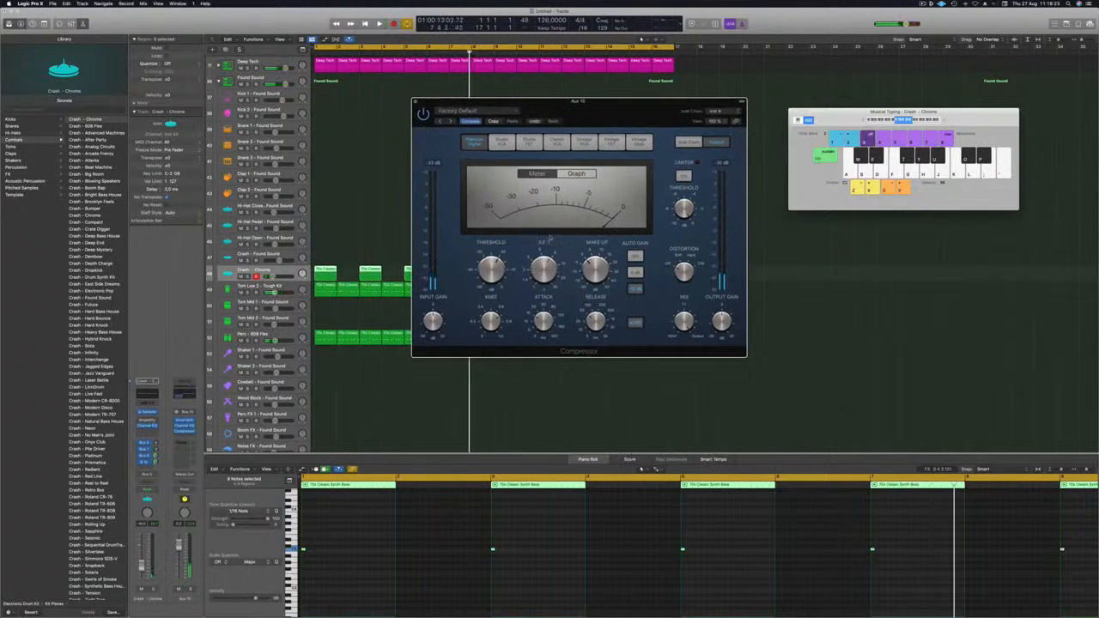
- Set the Aux 10 compressor's threshold to -28.5 dB during playback, close the plug-in and stop playback
key("Return")
key("space")
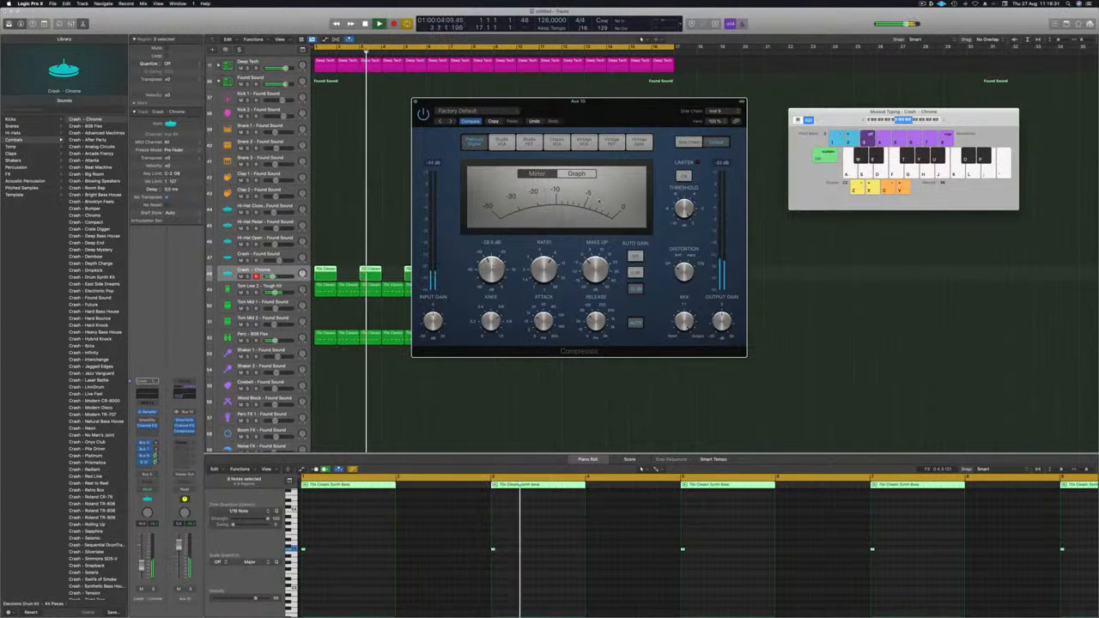
left_click_drag(434, 99, 451, 97)
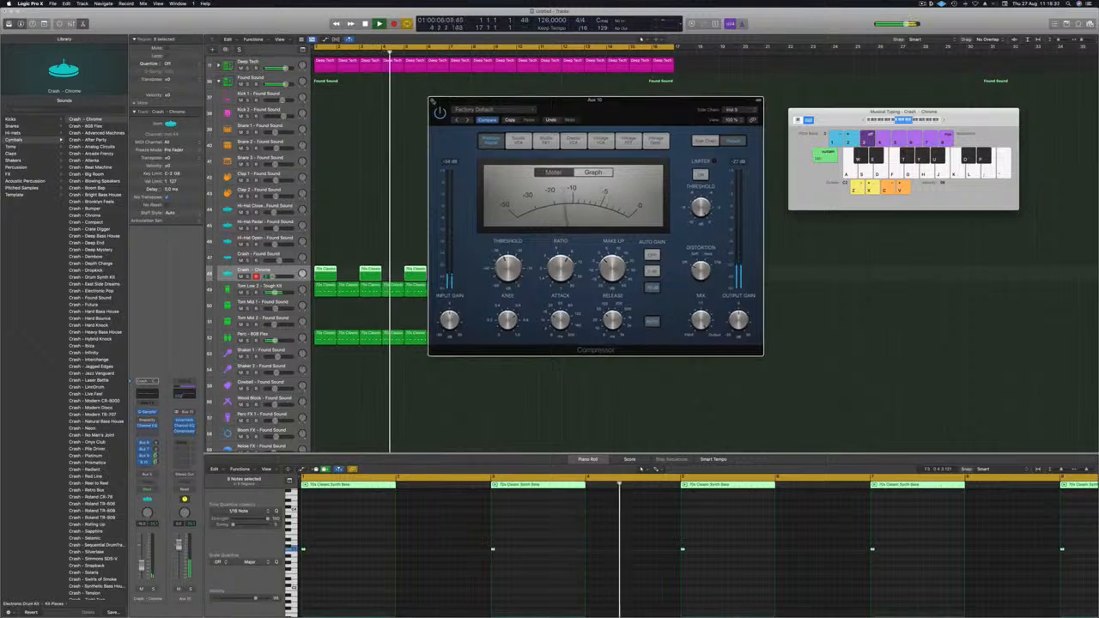
left_click(432, 101)
key("space")
- Delete the crash regions at bars 1, 5, 9 and 13, and play the loop from the start
left_click(405, 254)
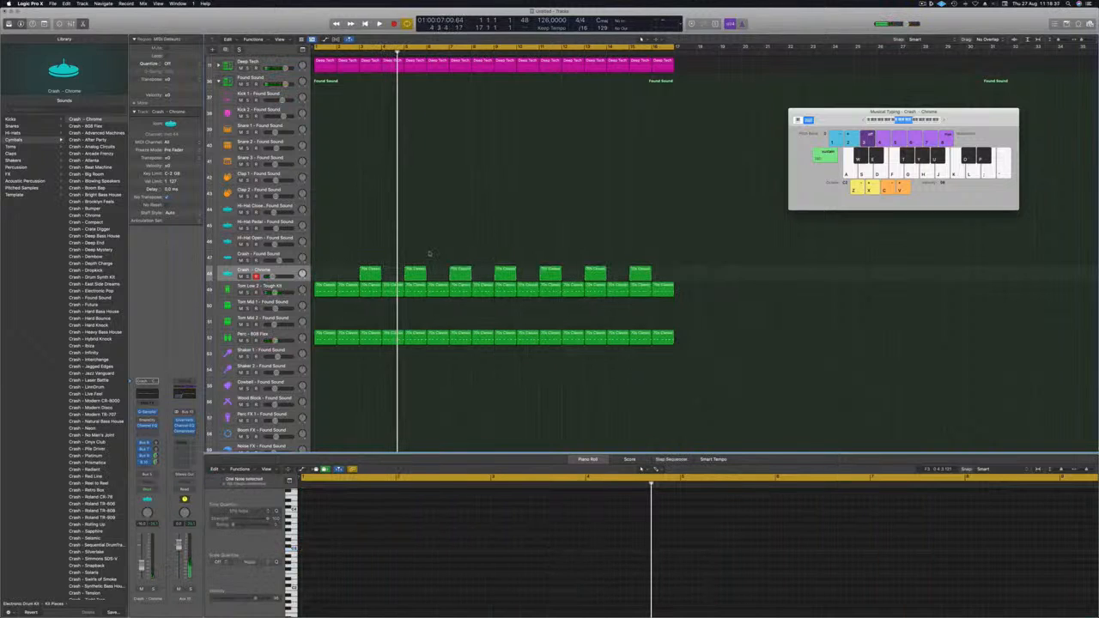
left_click(599, 269)
key("space")
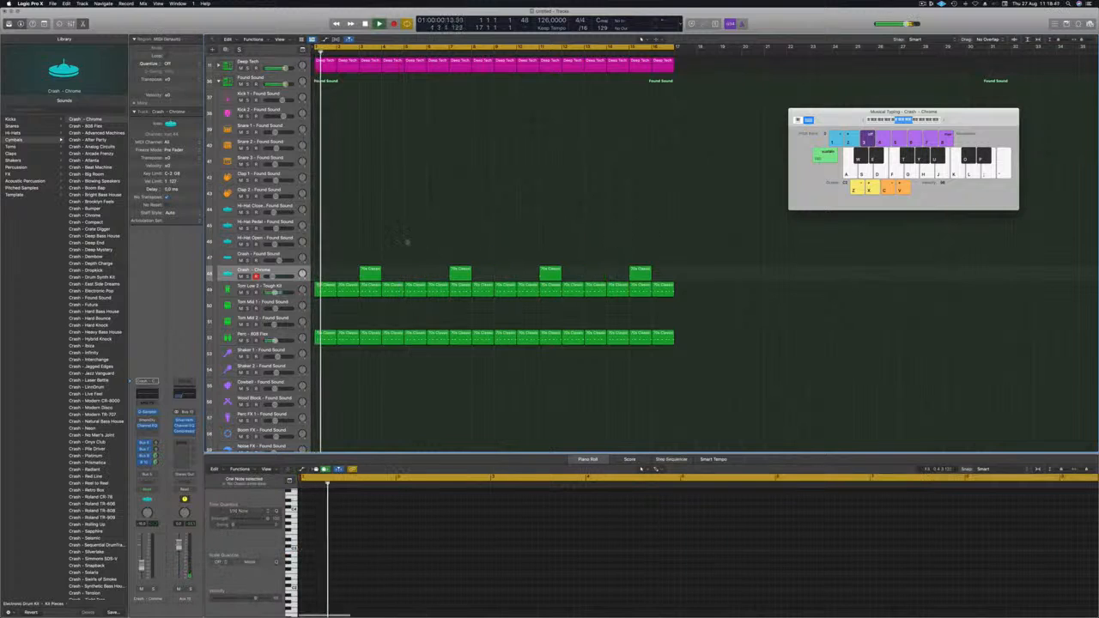
- Save the project as a package under an Episode 131 file name and resume playback
key("super+s")
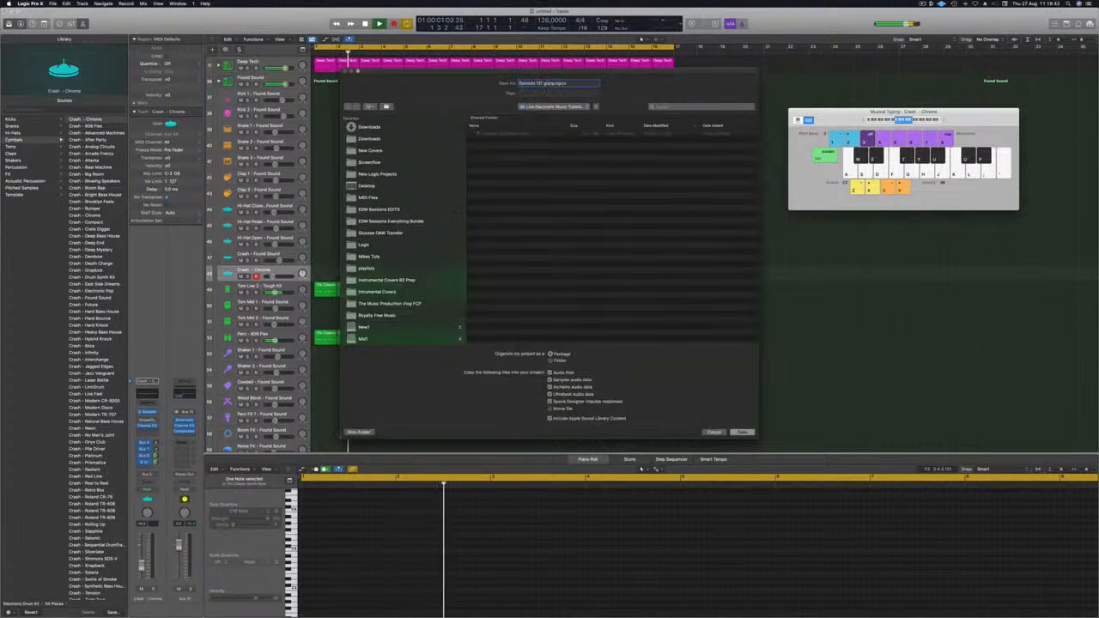
key("Return")
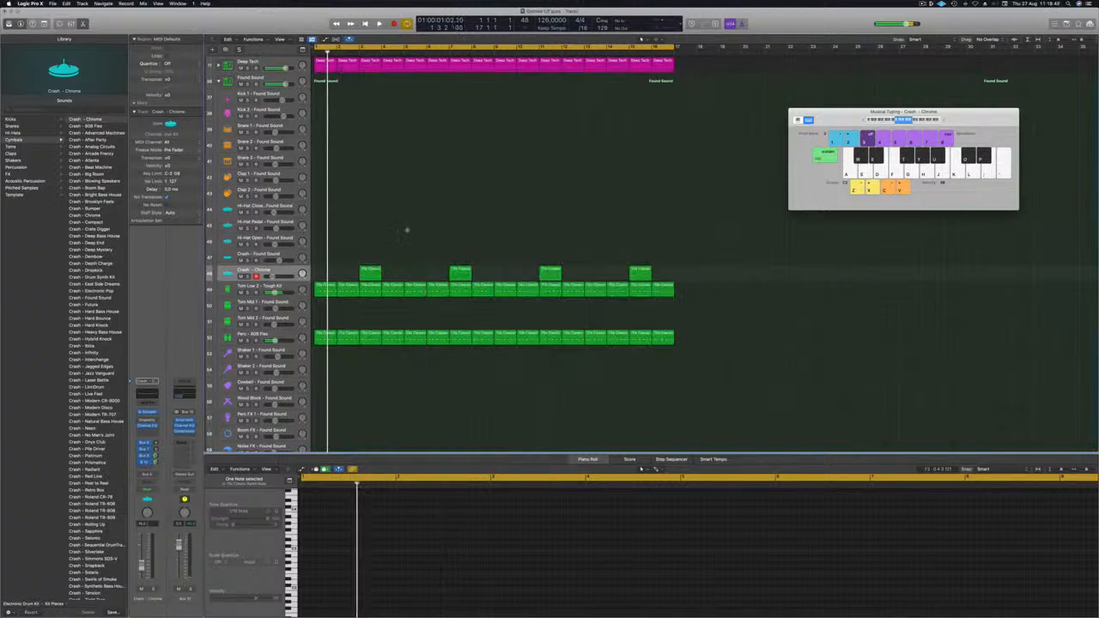
key("space")
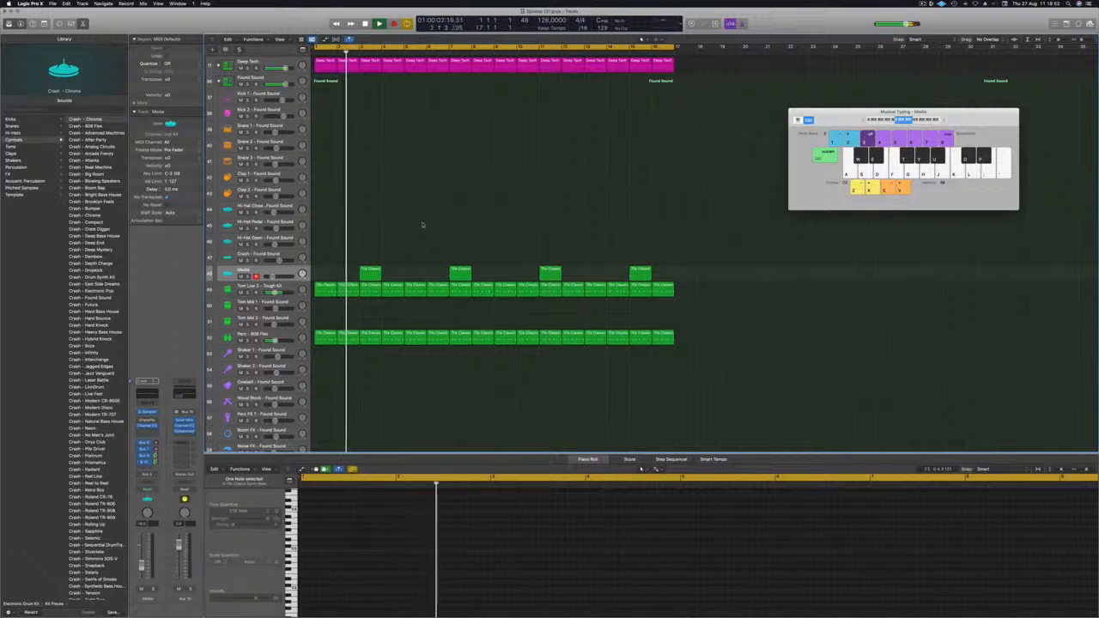
- Select the crash track with all its regions and lower its volume fader while the loop plays
left_click(246, 270)
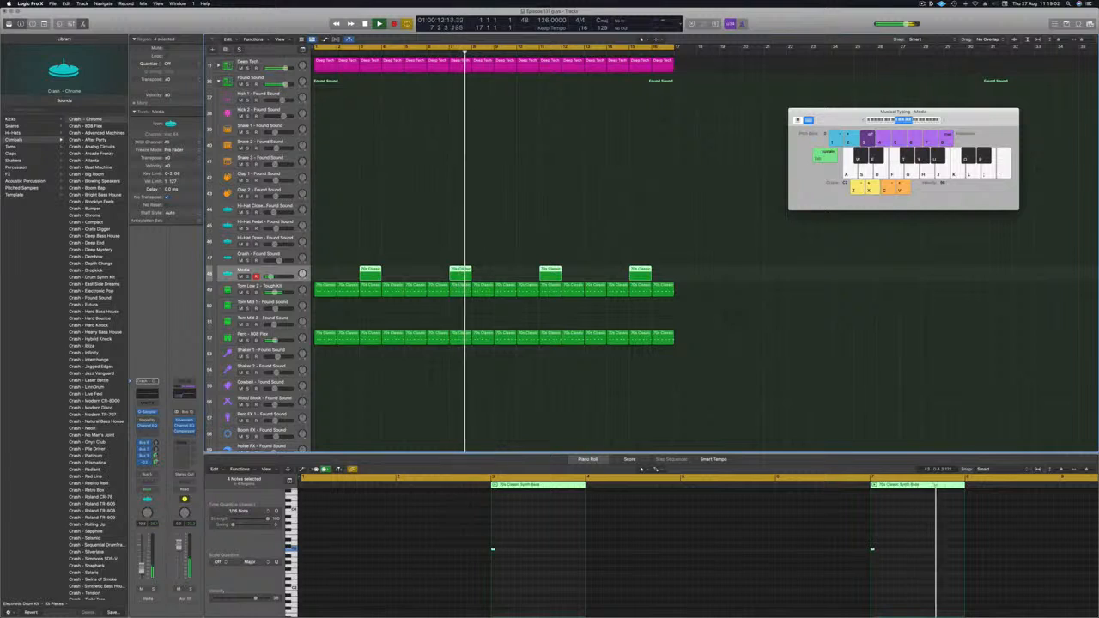
key("Return")
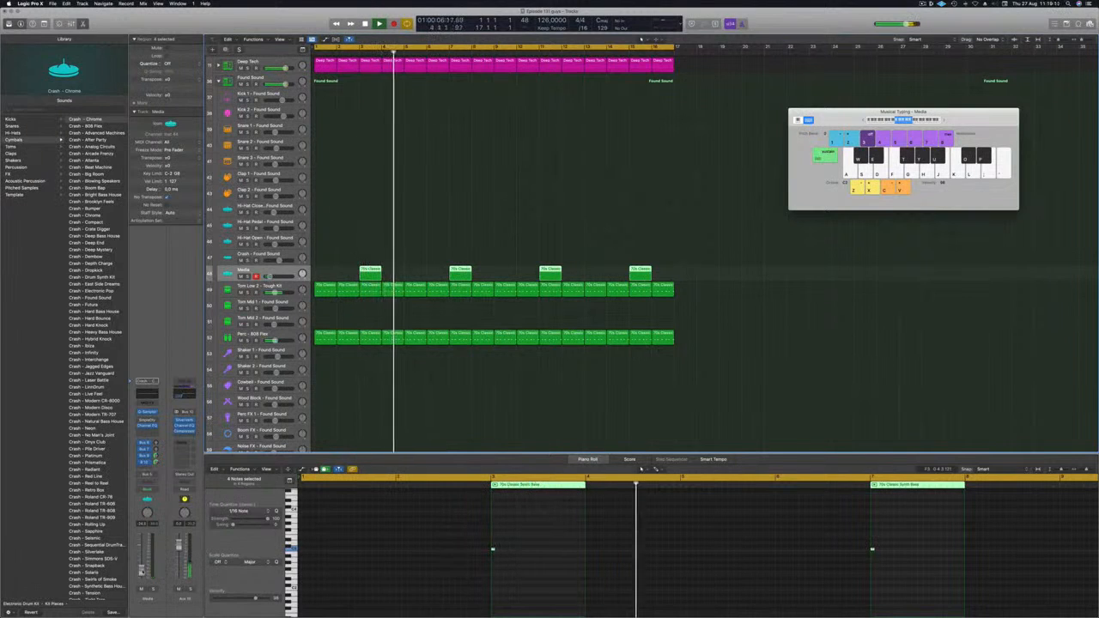
scroll(436, 187, "down", 5)
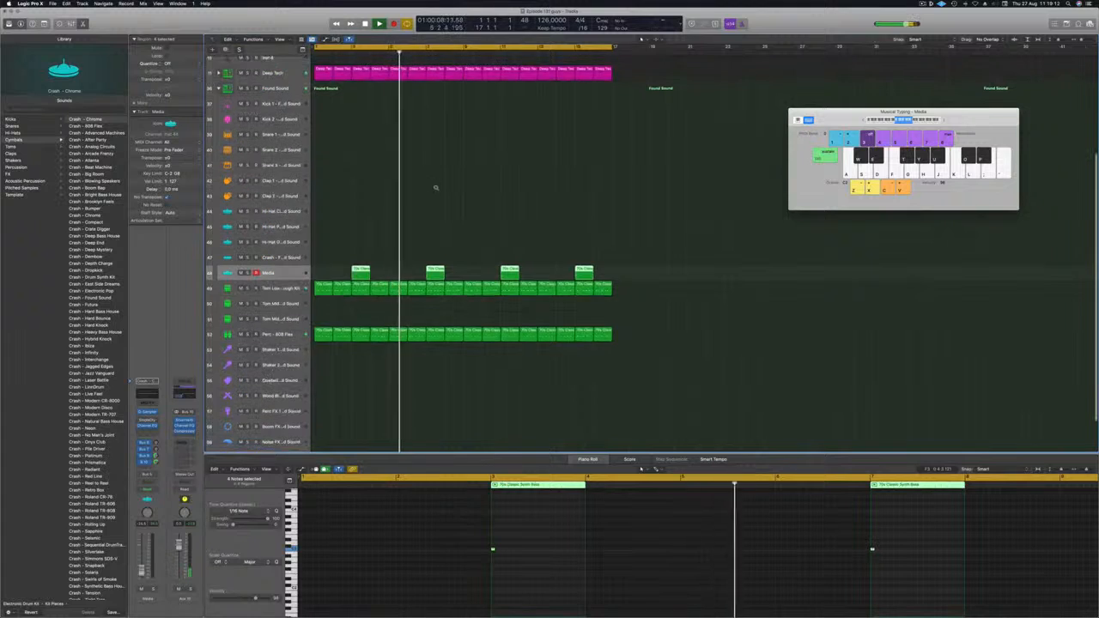
scroll(435, 188, "down", 1)
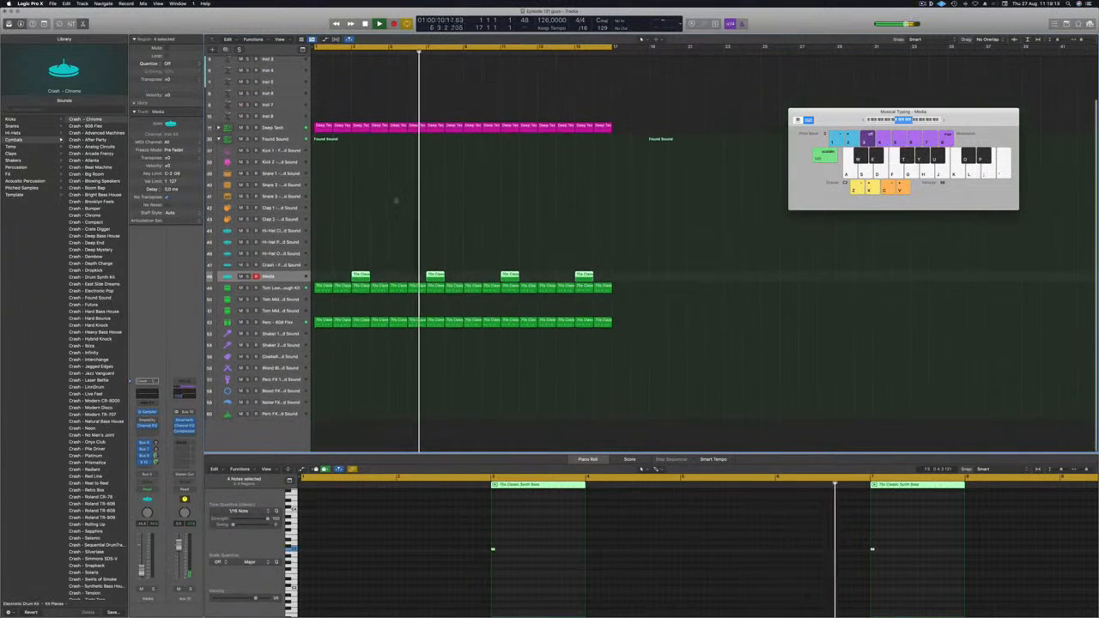
- Copy the bar 3 crash region to bar 1 of the Noise FX Found Sound track and stop playback
left_click(397, 190)
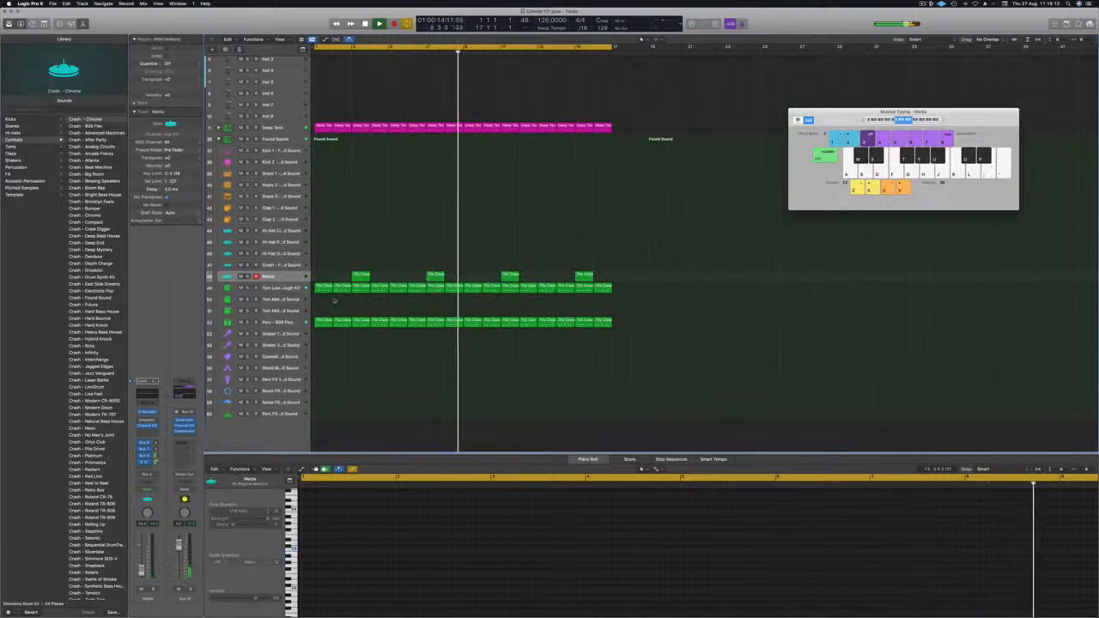
left_click(360, 276)
left_click_drag(360, 276, 325, 405)
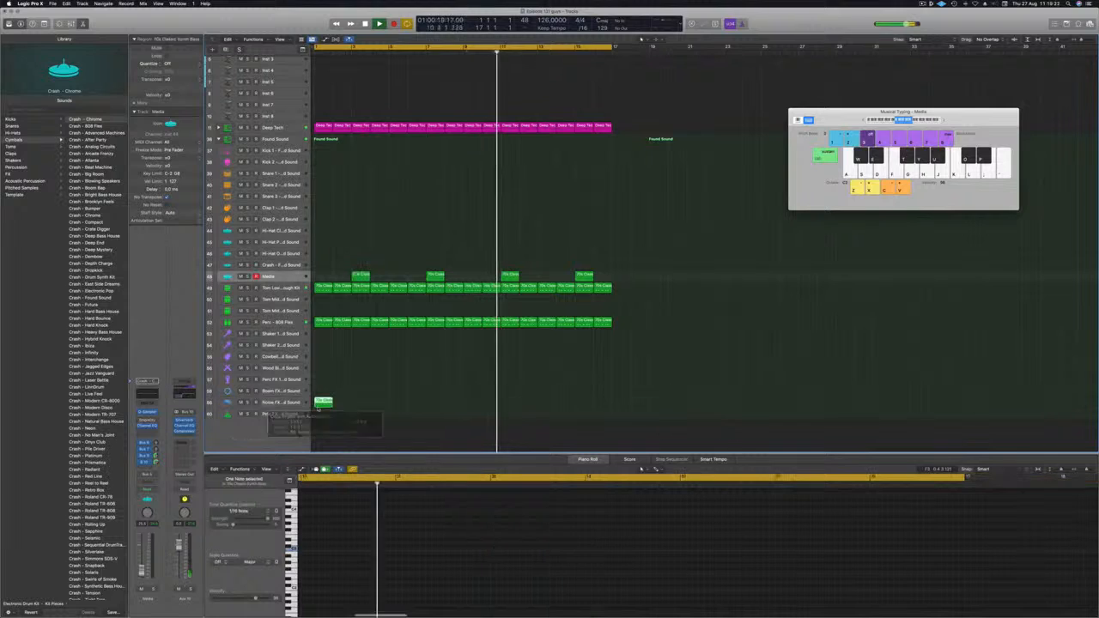
key("space")
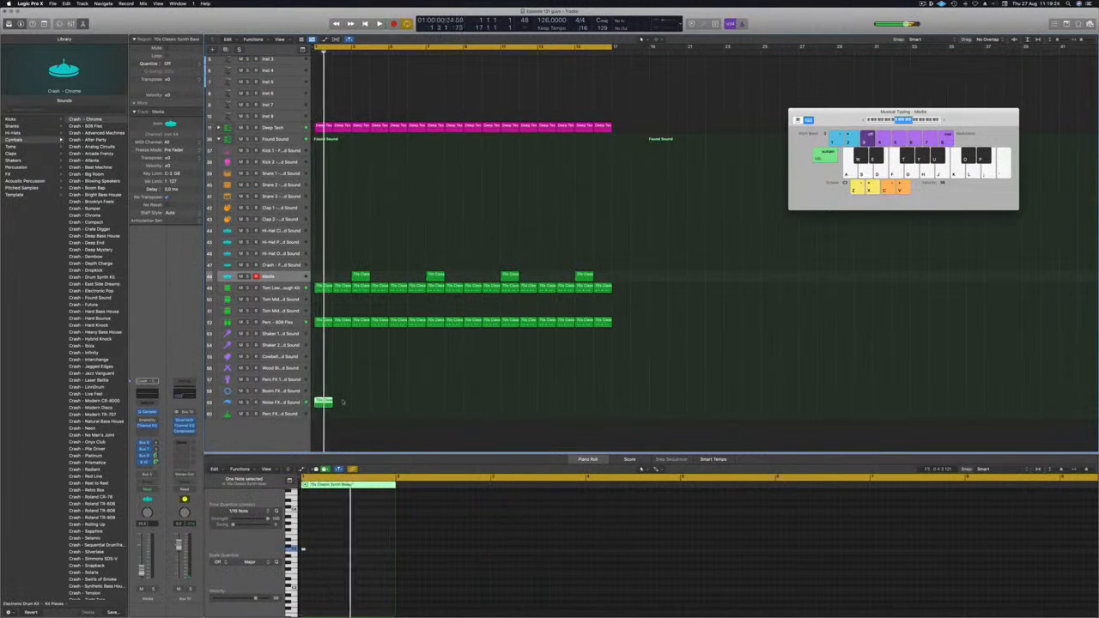
- In the Noise FX region, duplicate the opening note about one and a half beats further along at the same pitch
key("super+Right")
left_click(329, 546)
left_click_drag(302, 550, 340, 555)
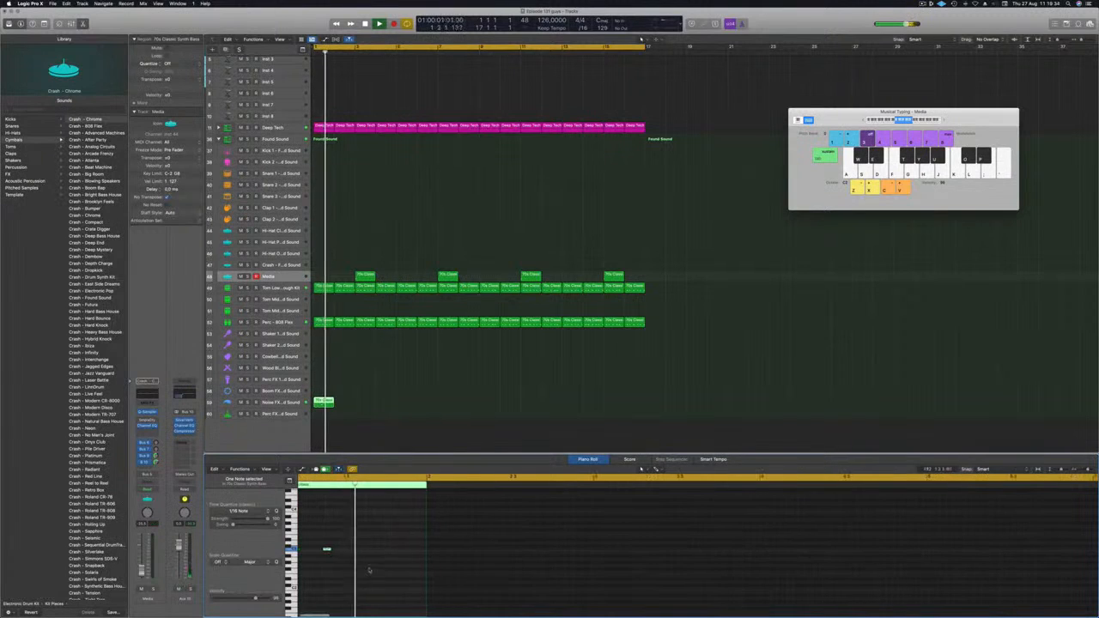
- Repeat the Noise FX region across the whole loop up to bar 17 and play it from the start
left_click_drag(325, 401, 490, 403)
scroll(423, 381, "down", 5)
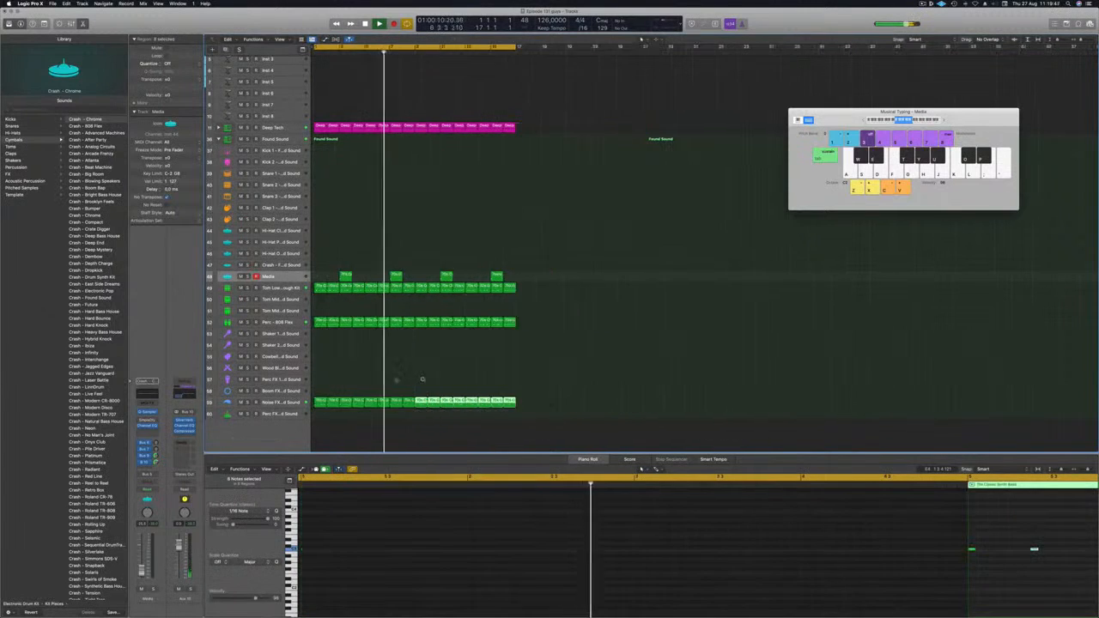
left_click(353, 379)
key("Return")
scroll(382, 380, "up", 3)
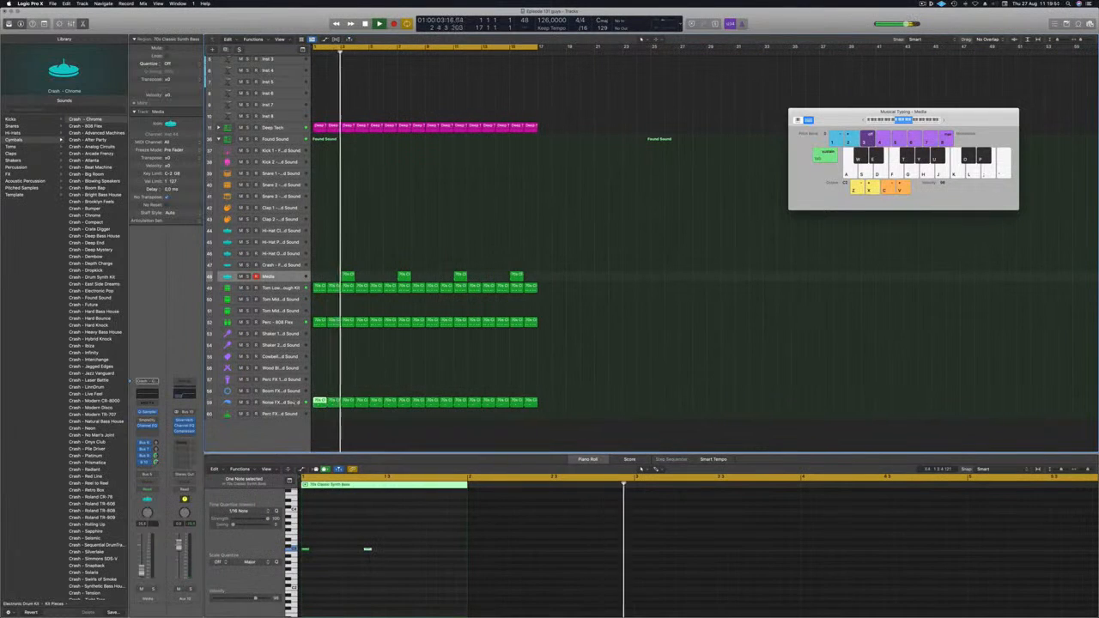
- Add a Bus 9 send to the Noise FX Found Sound track and raise its send level
left_click(287, 403)
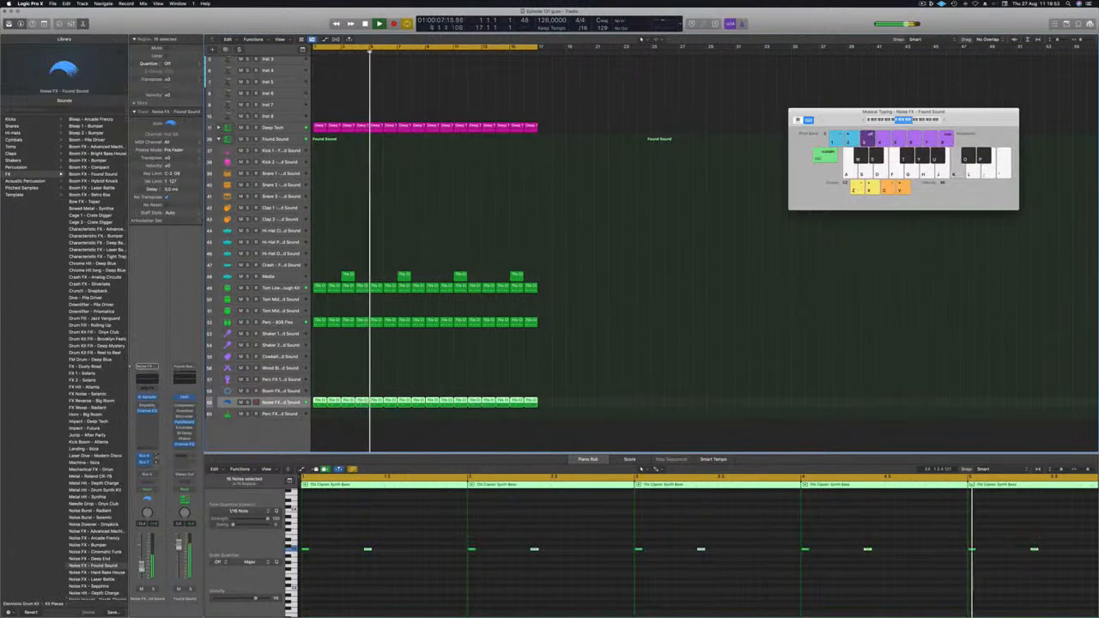
left_click(145, 463)
mouse_move(145, 477)
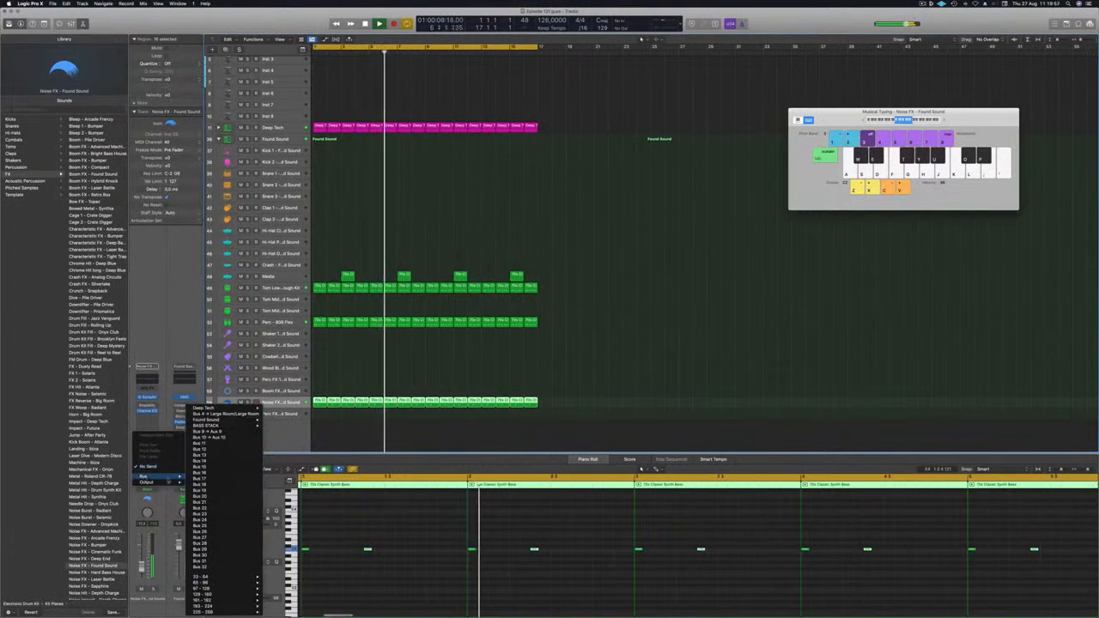
left_click(210, 432)
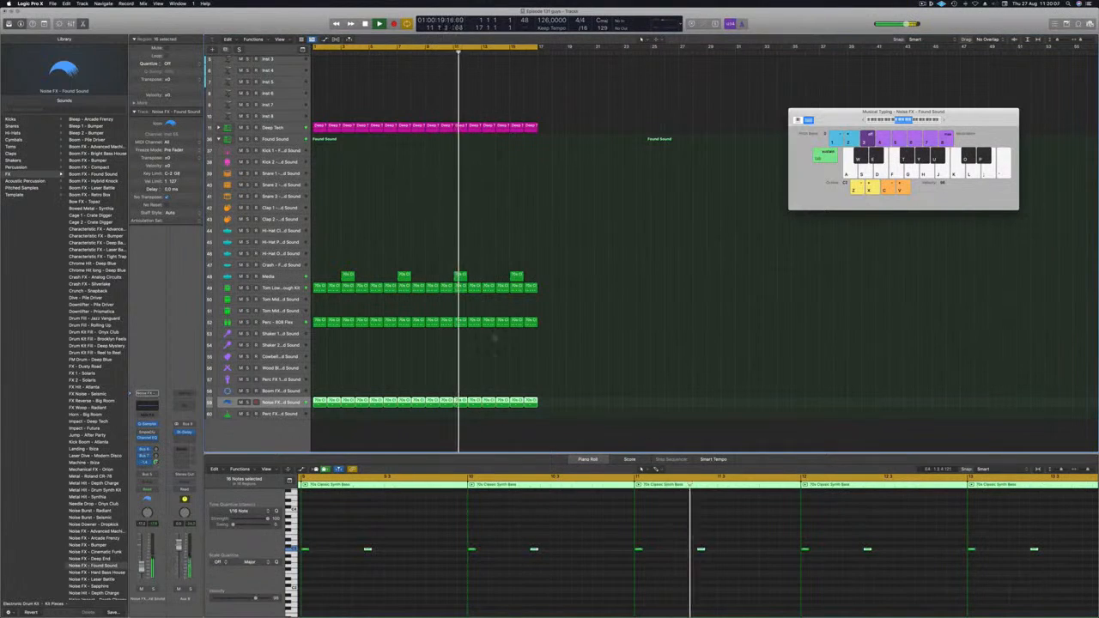
left_click(444, 364)
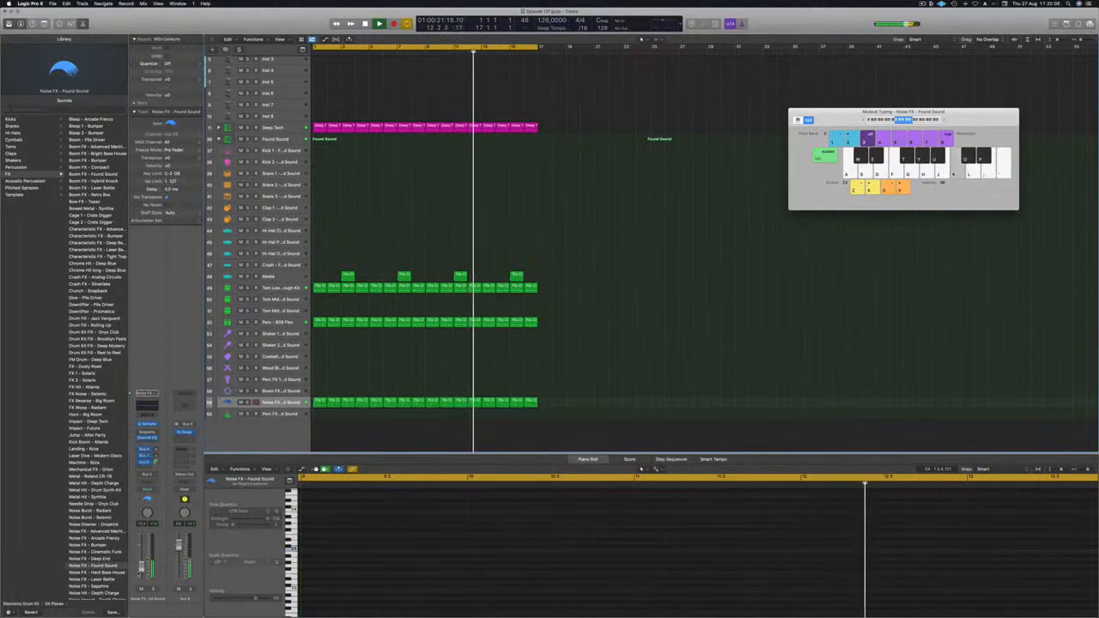
- Select the empty Inst 3 track, enlarge its track height and restart playback from the loop start
scroll(401, 129, "up", 3)
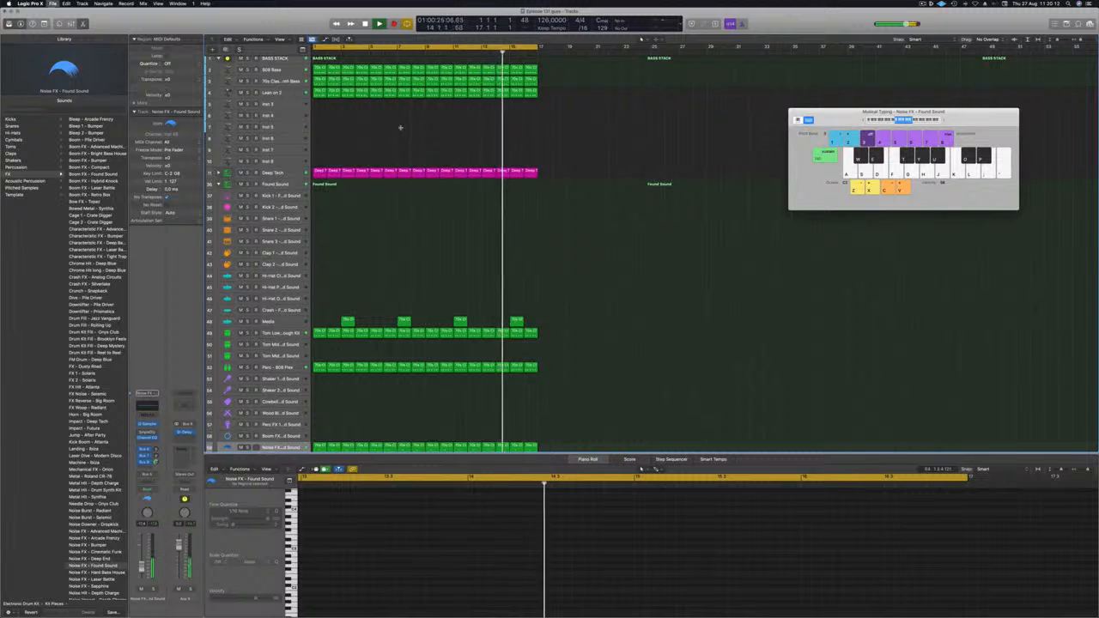
scroll(344, 142, "up", 1)
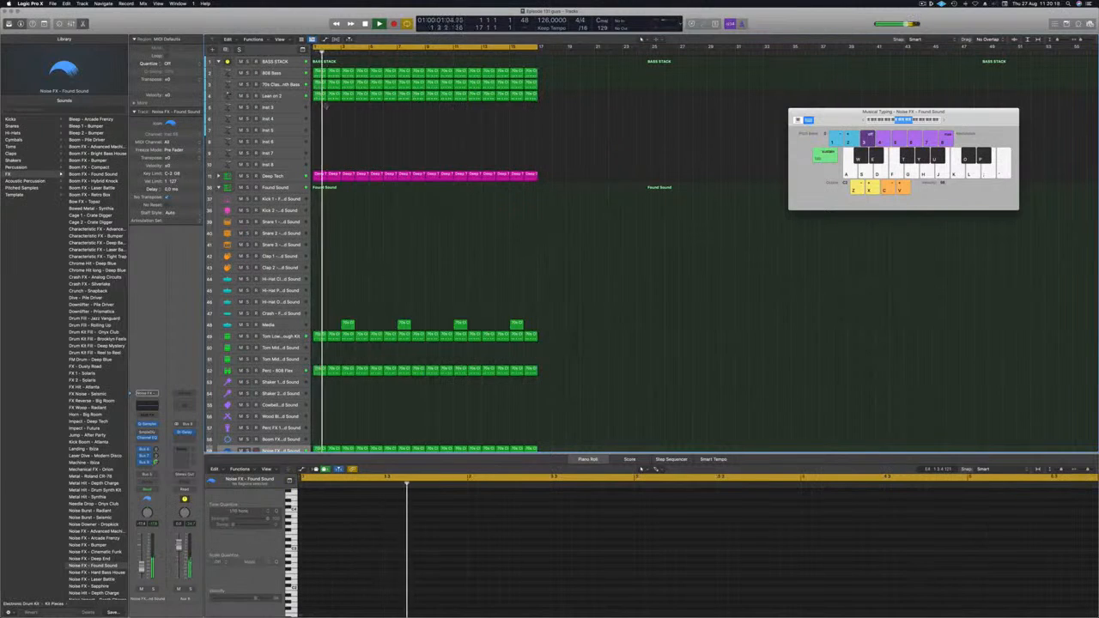
left_click(296, 107)
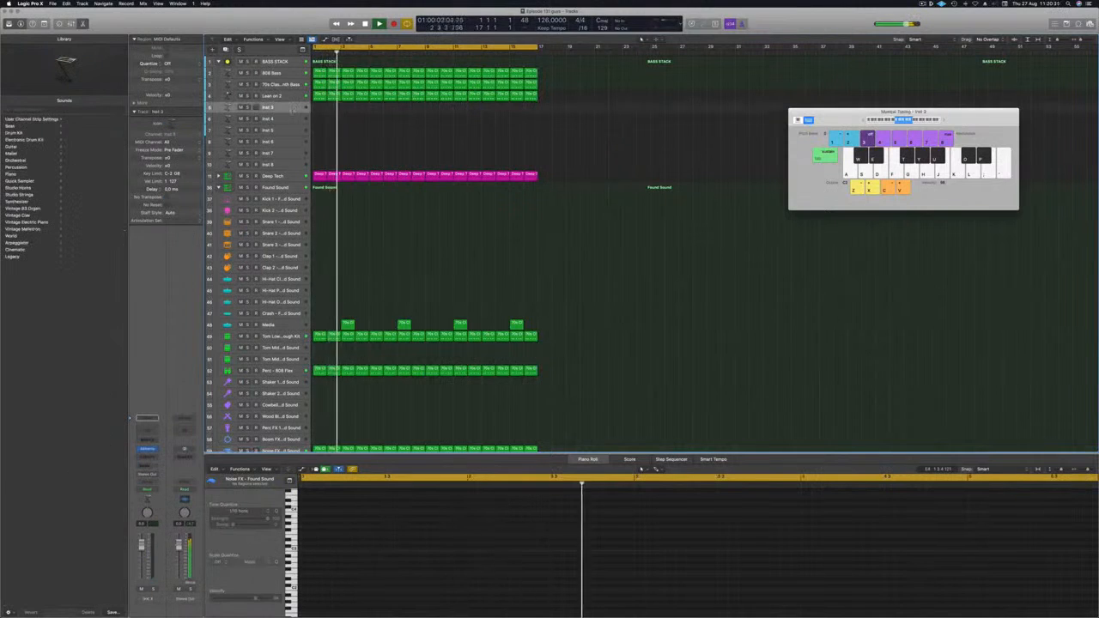
left_click_drag(293, 113, 286, 151)
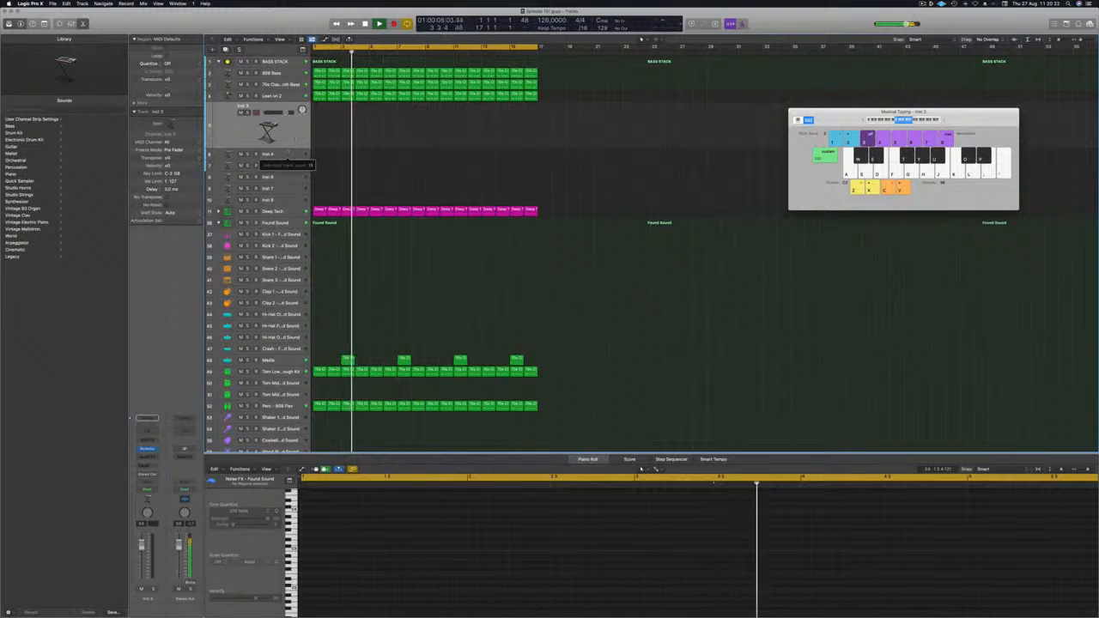
key("space")
key("space")
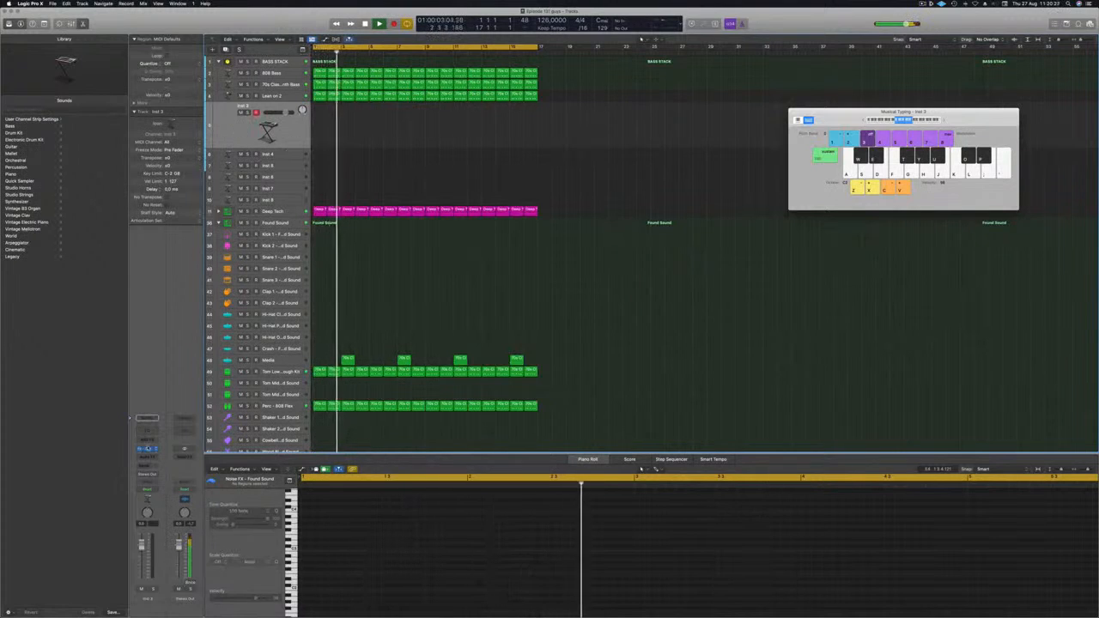
- Open Alchemy on Inst 3 and load the Perfect Pad 01 preset from the Pads category
left_click_drag(556, 98, 720, 145)
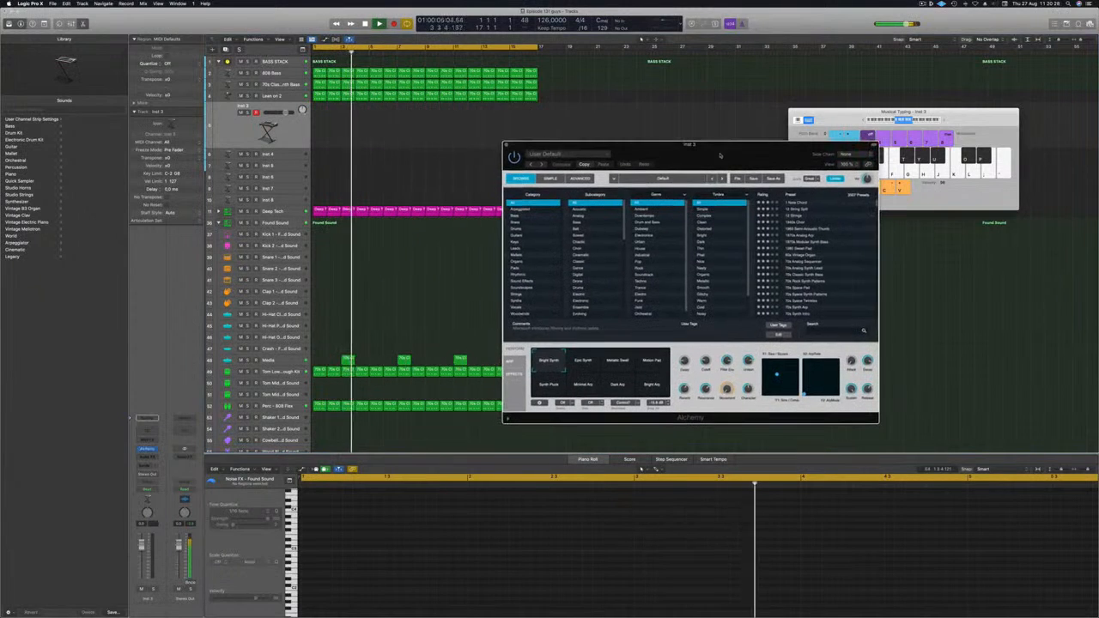
left_click(528, 268)
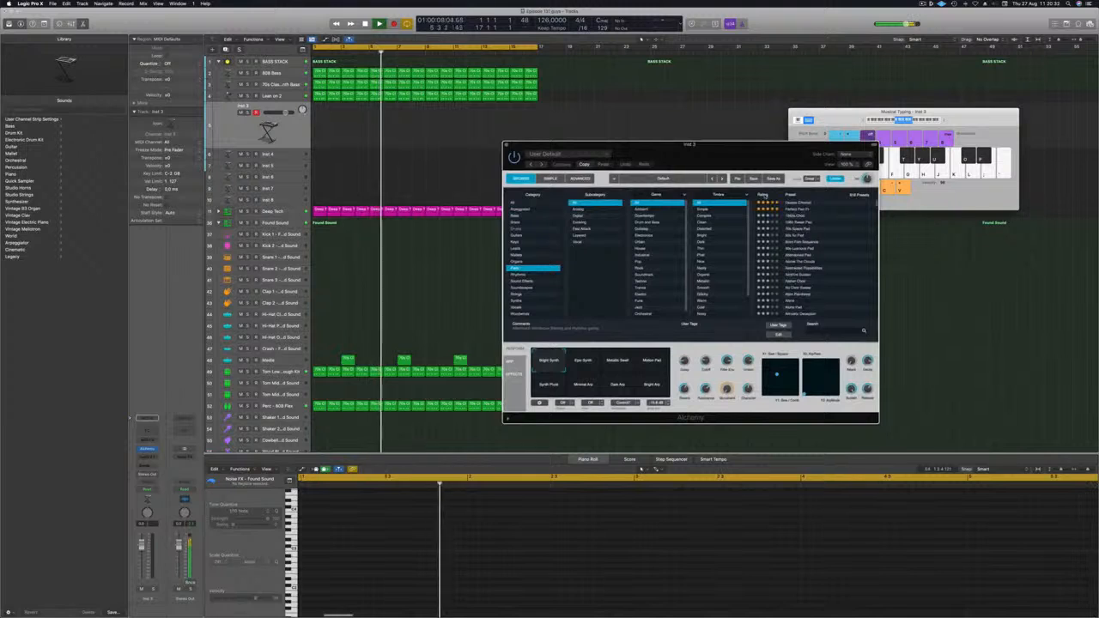
left_click(799, 209)
left_click_drag(768, 152, 717, 167)
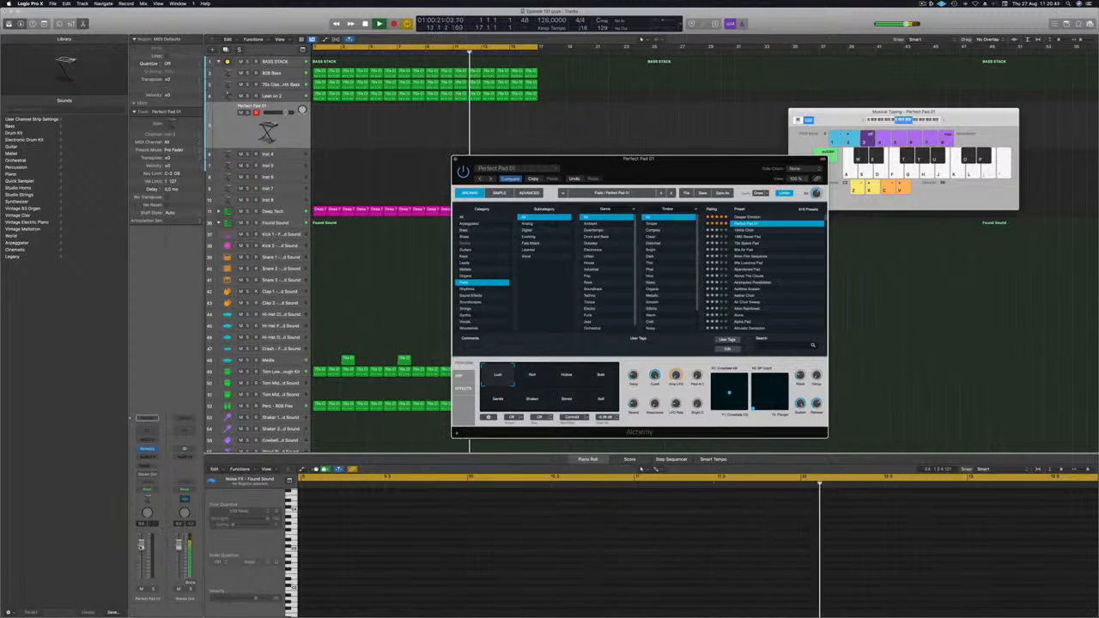
- Add sends to Bus 10 and Bus 9 on the Perfect Pad 01 track
left_click(144, 467)
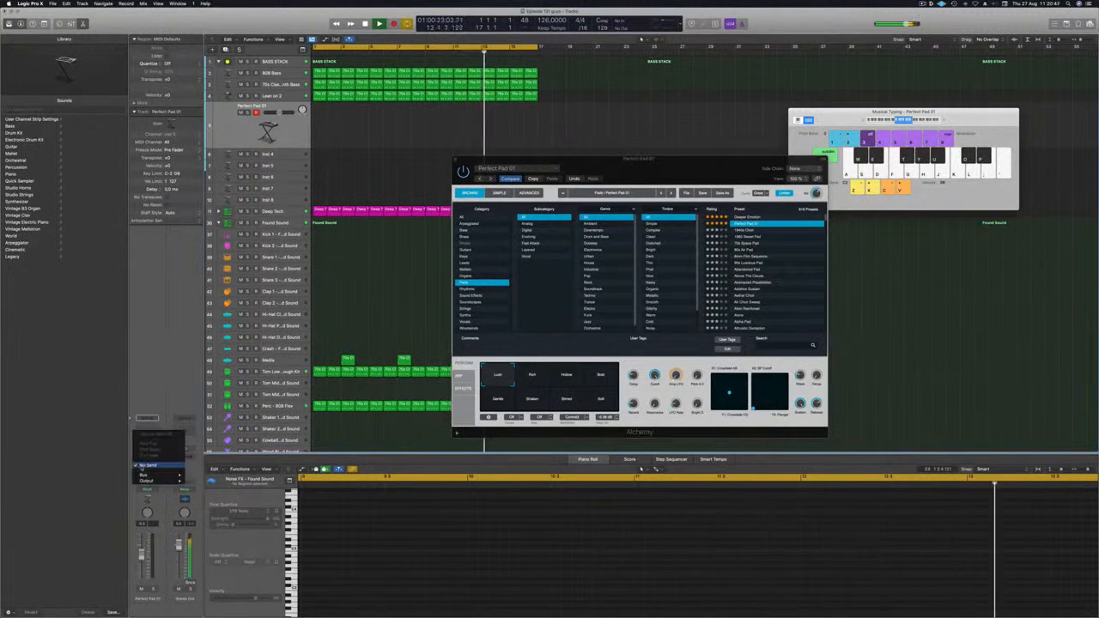
mouse_move(144, 475)
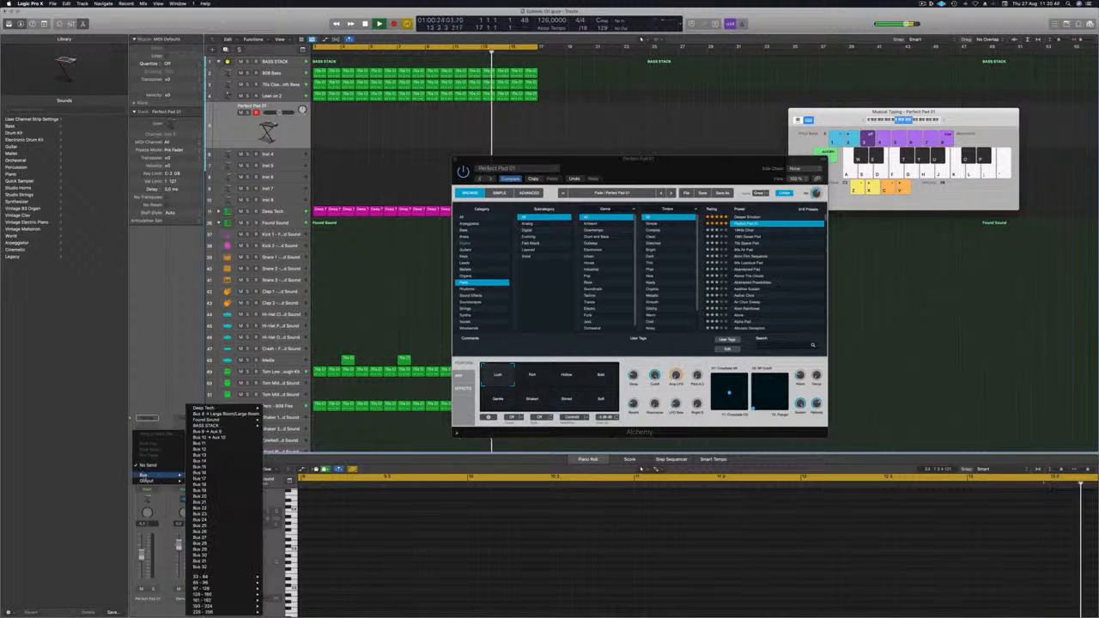
left_click(223, 438)
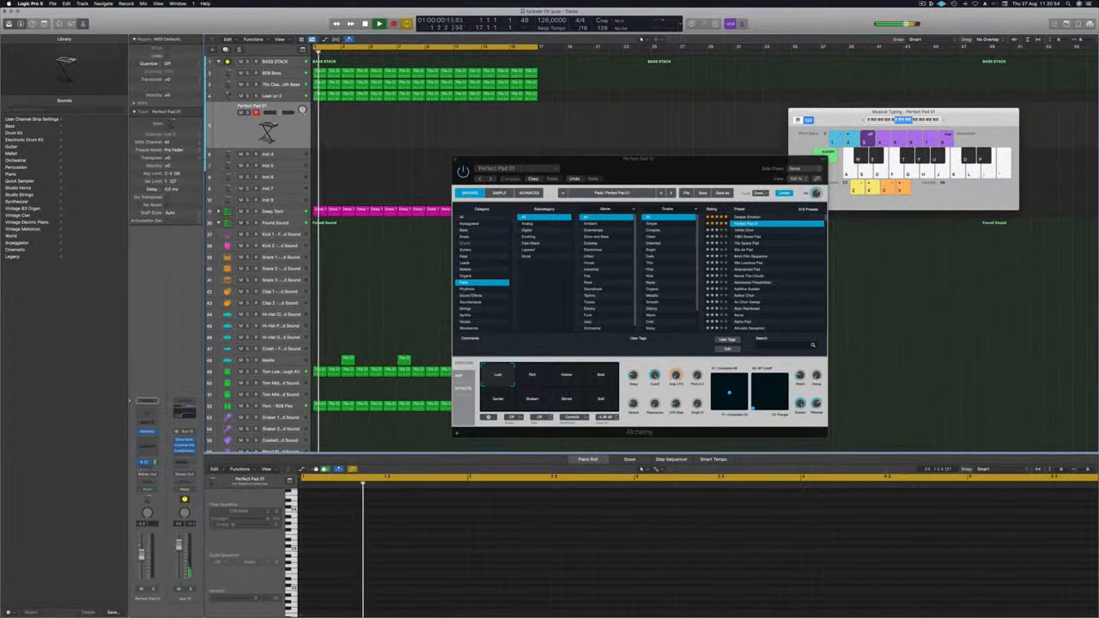
left_click(146, 466)
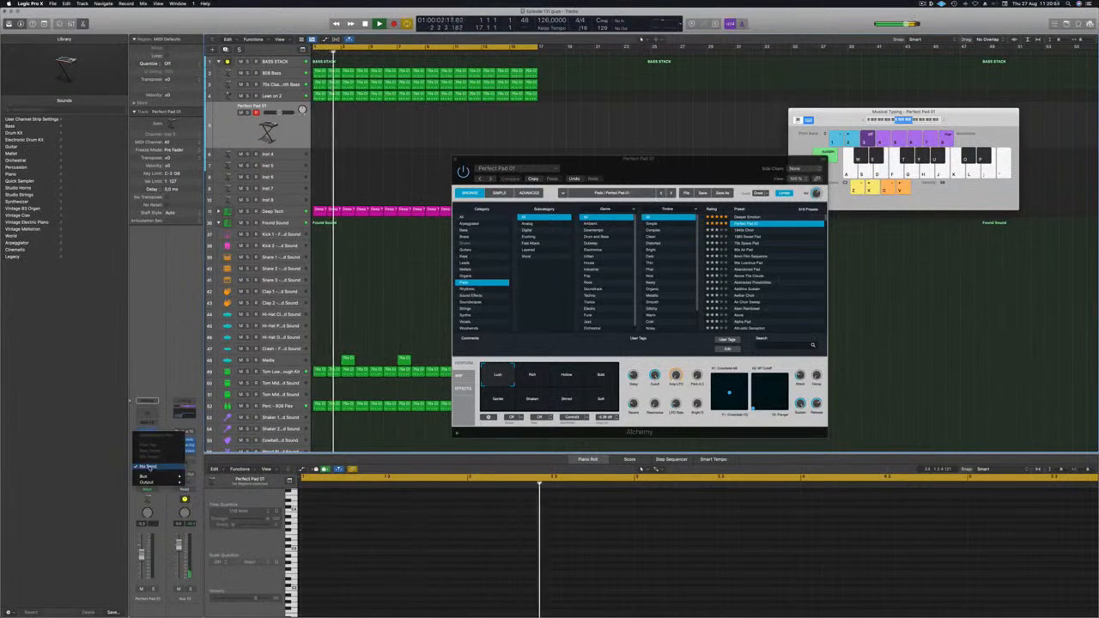
mouse_move(146, 476)
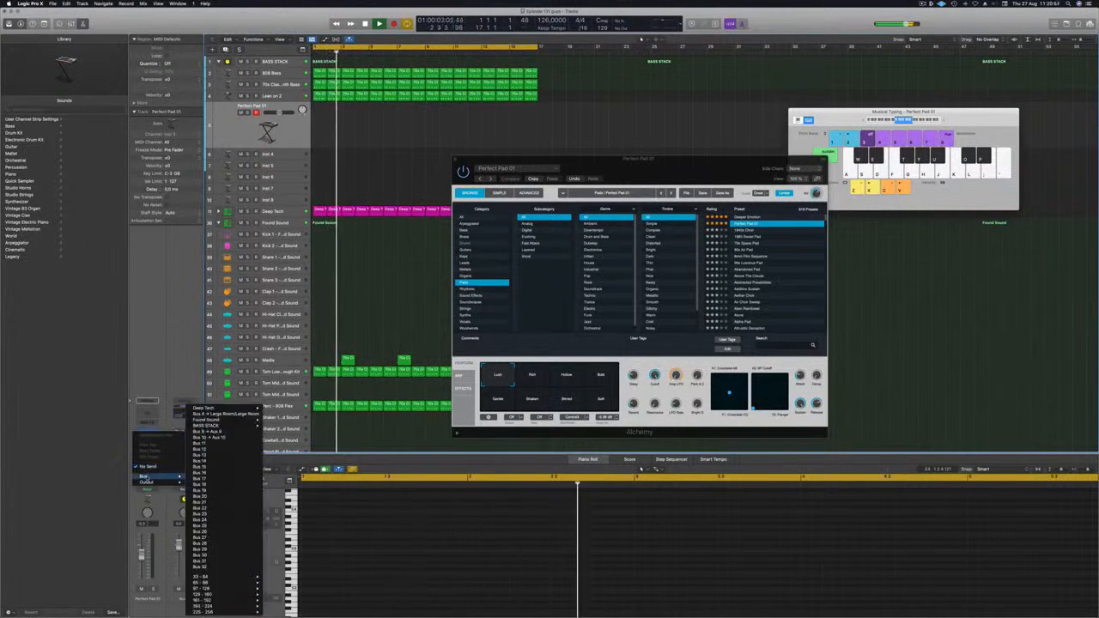
left_click(222, 432)
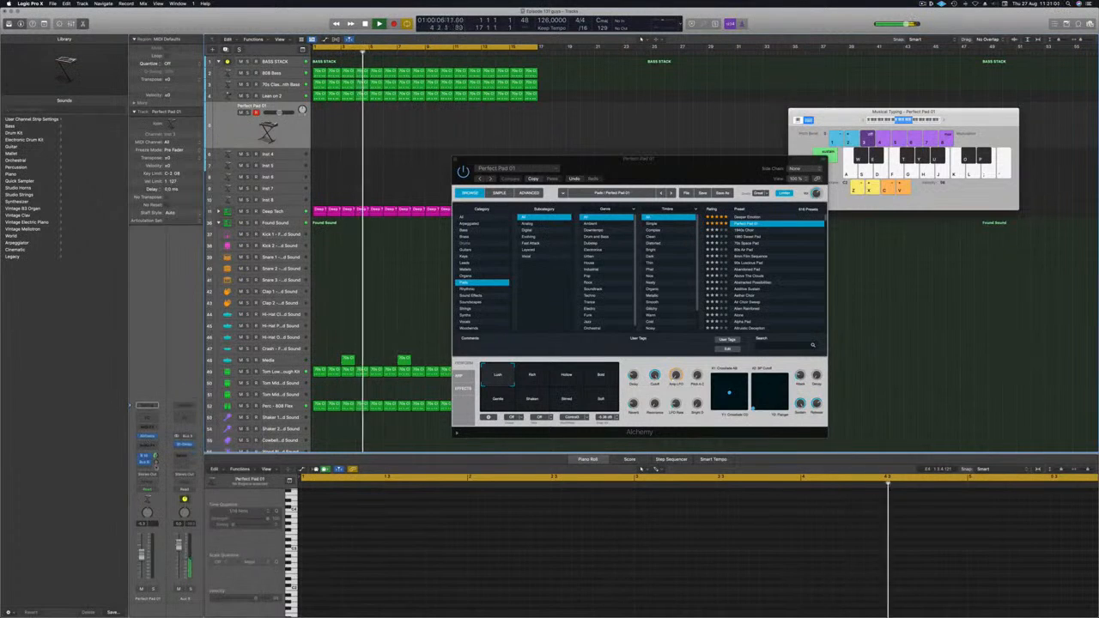
- Rearrange the Alchemy and Musical Typing windows while playing the pad, and adjust its Bus 9 send level
left_click_drag(748, 162, 687, 166)
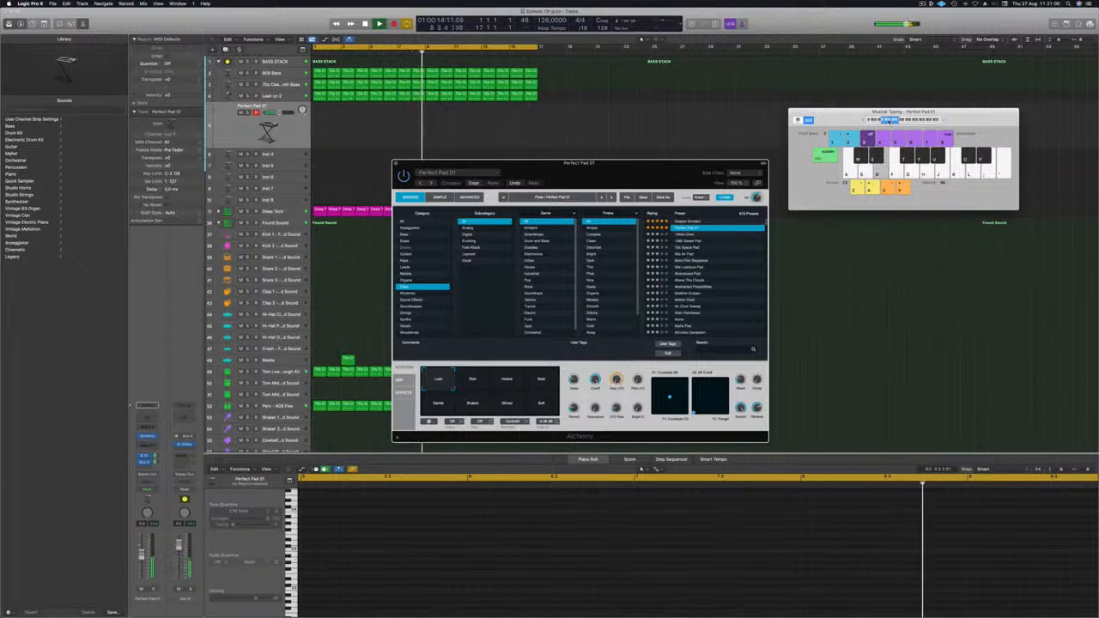
left_click_drag(965, 113, 910, 87)
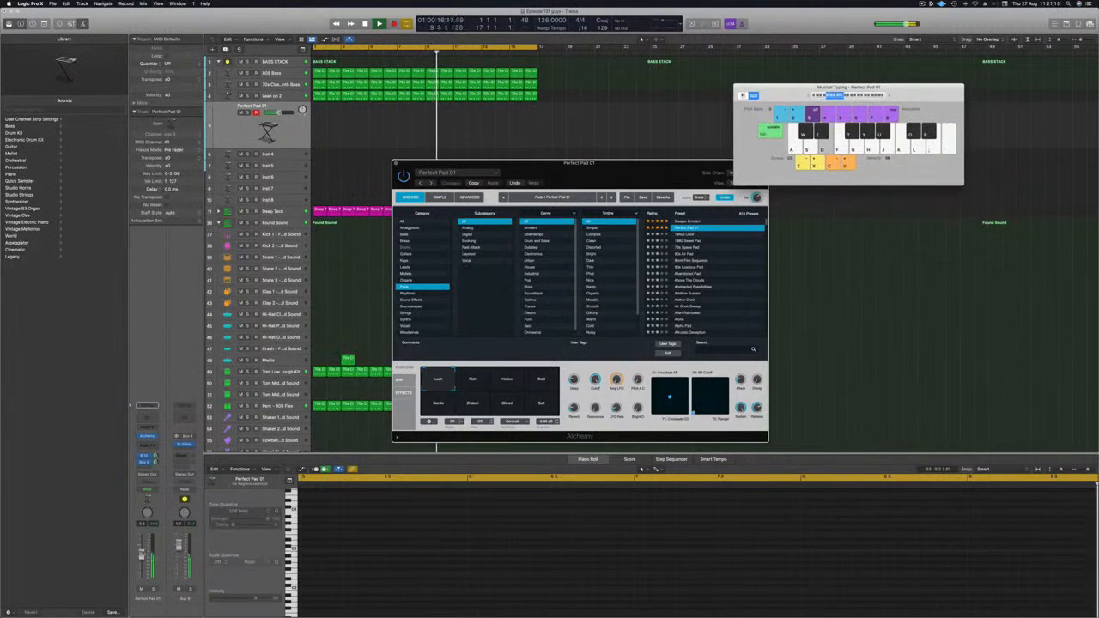
left_click(858, 249)
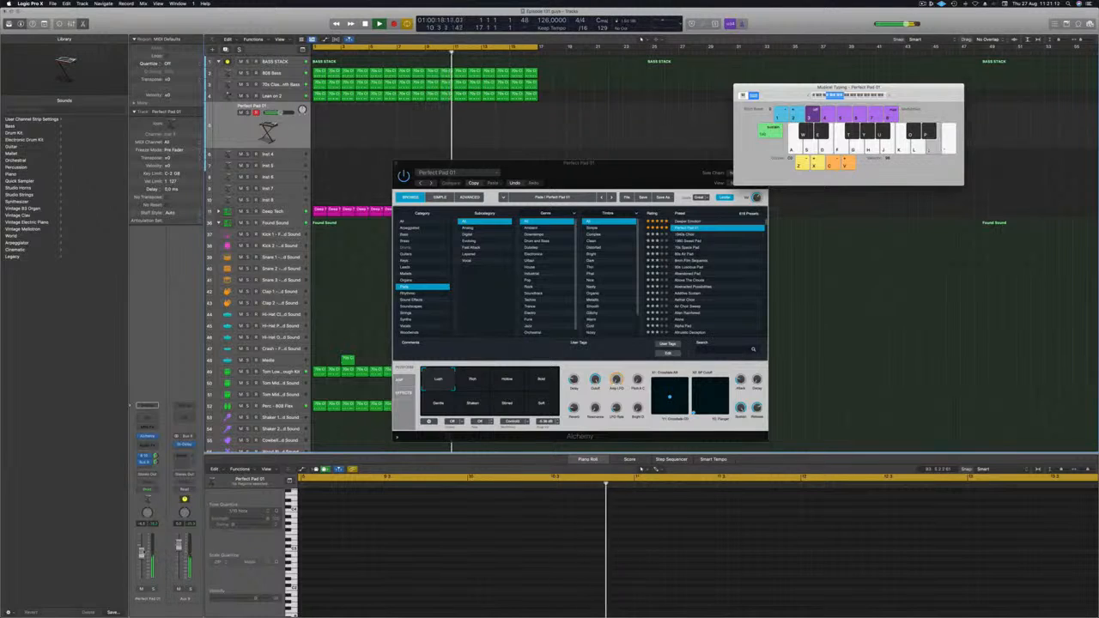
left_click_drag(644, 170, 840, 145)
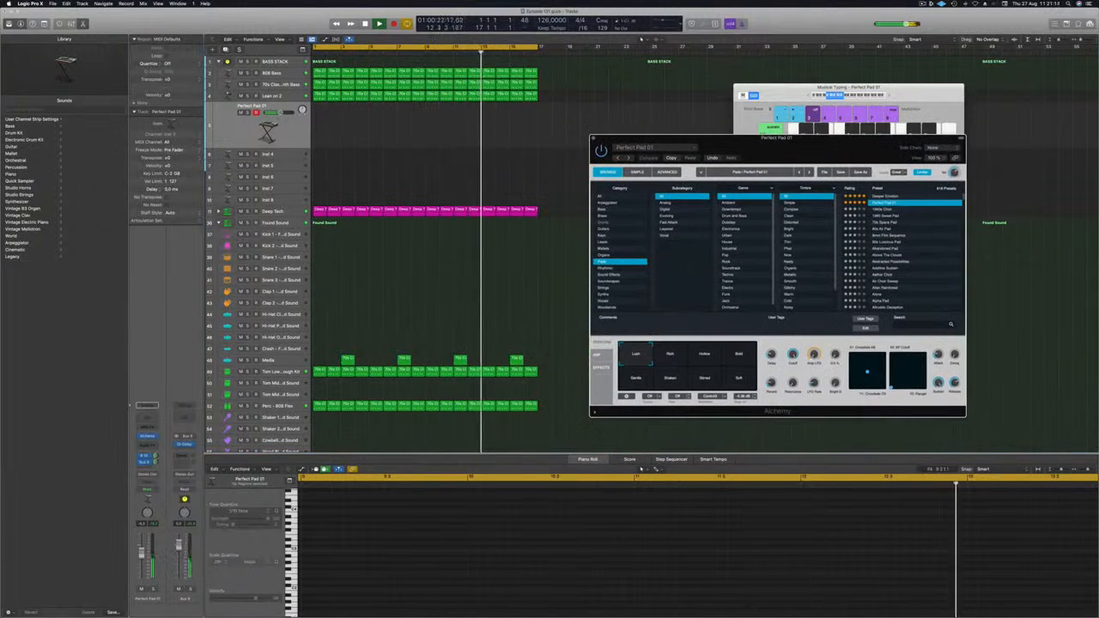
left_click_drag(155, 462, 157, 474)
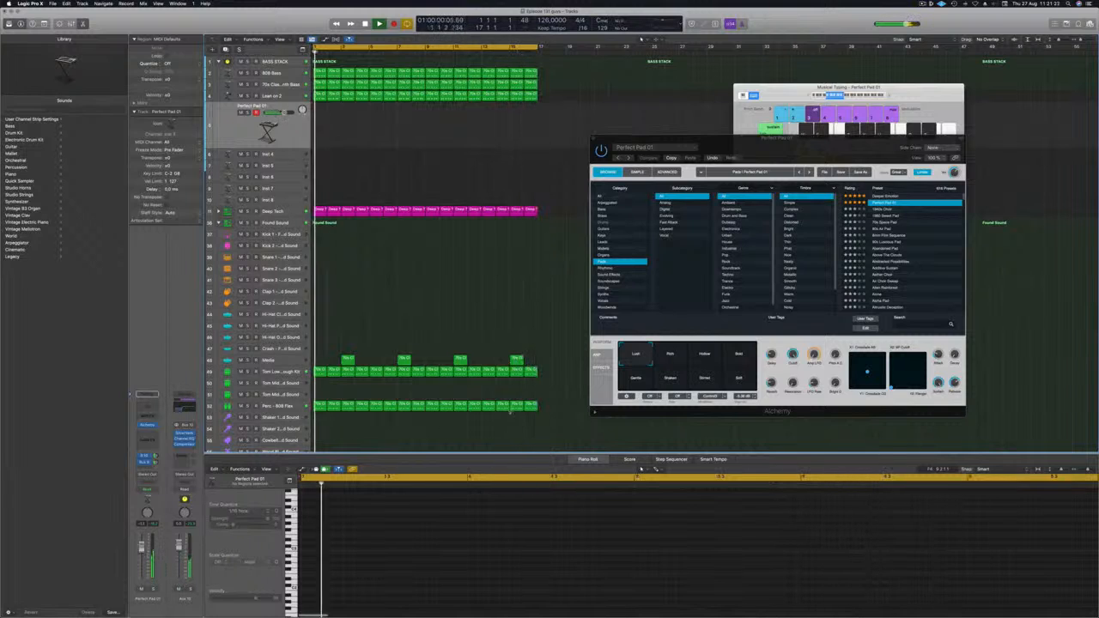
- Audition the Rich, Hollow and Bold variations of the Perfect Pad 01 preset in Alchemy
left_click(676, 361)
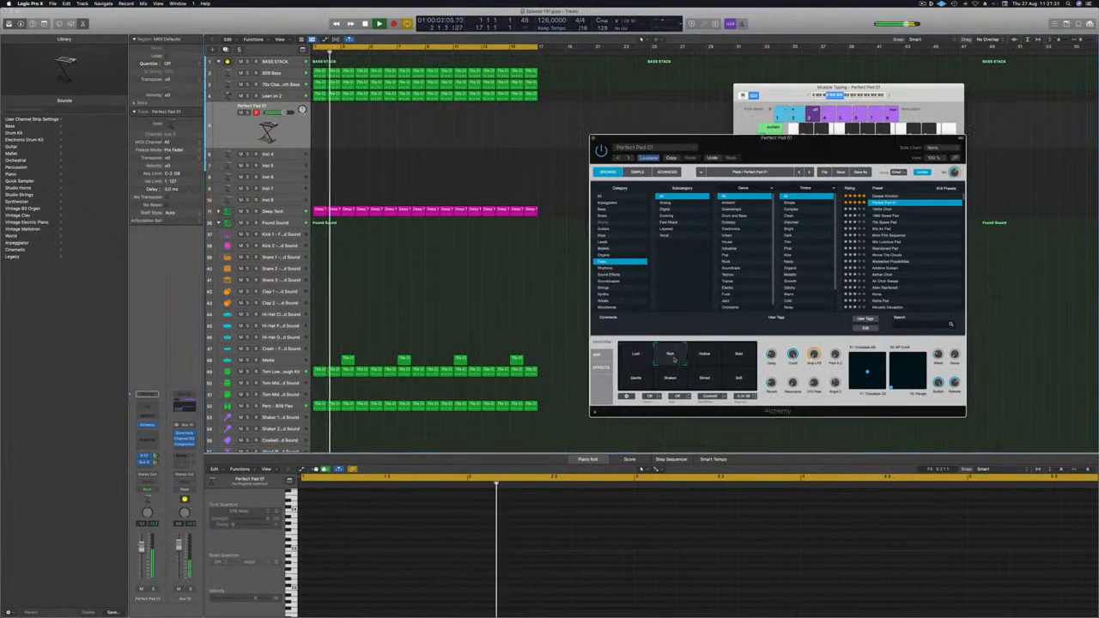
left_click(708, 355)
left_click(737, 355)
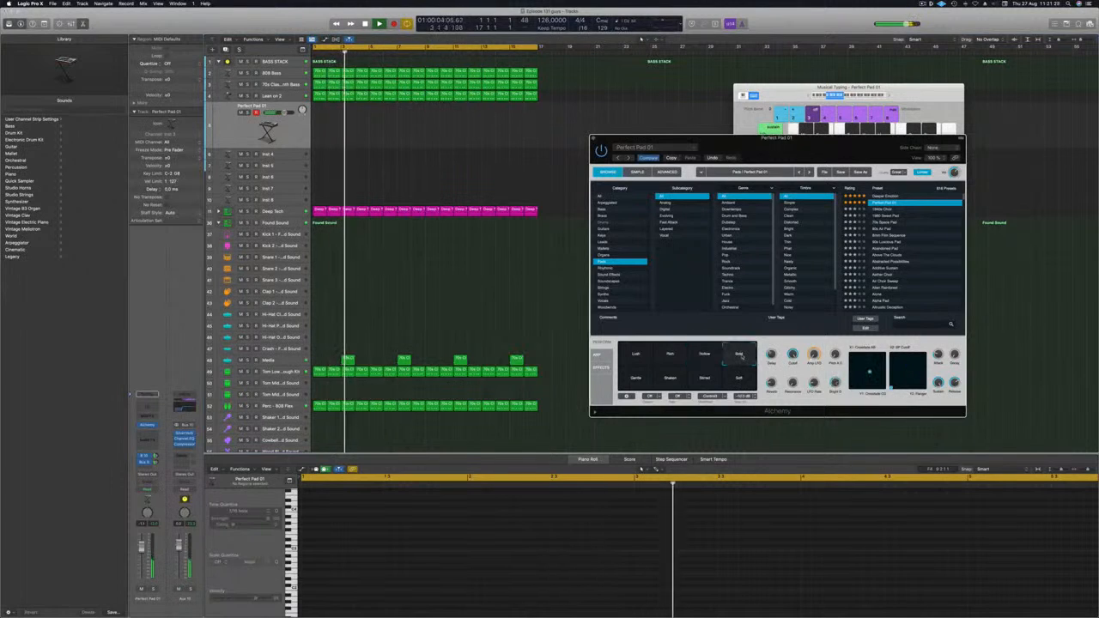
- Switch the pad to Alchemy's Gentle variation, reposition the plug-in and keyboard windows, and slightly lower the pad track's volume fader
left_click(889, 96)
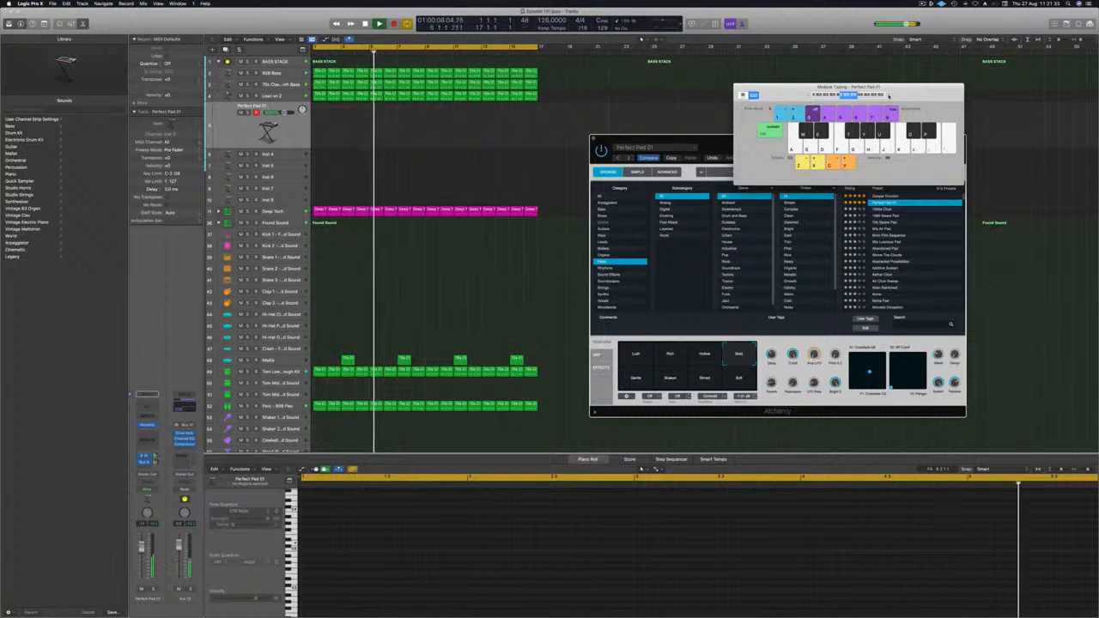
mouse_move(889, 96)
left_mouse_down()
mouse_move(826, 60)
mouse_move(883, 83)
left_mouse_up()
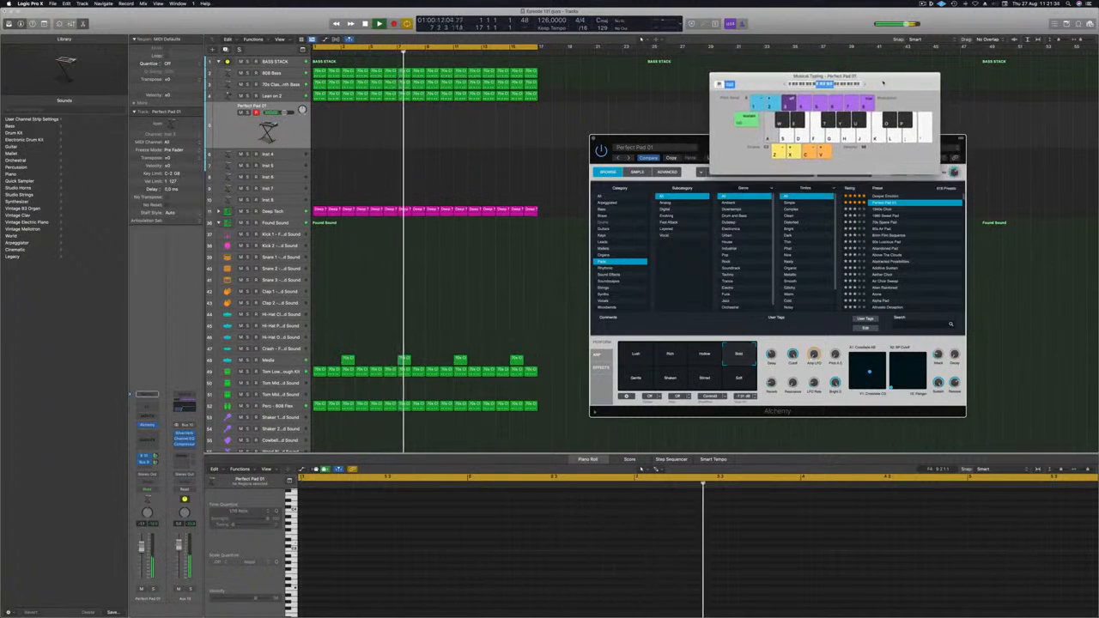
left_click_drag(676, 138, 629, 126)
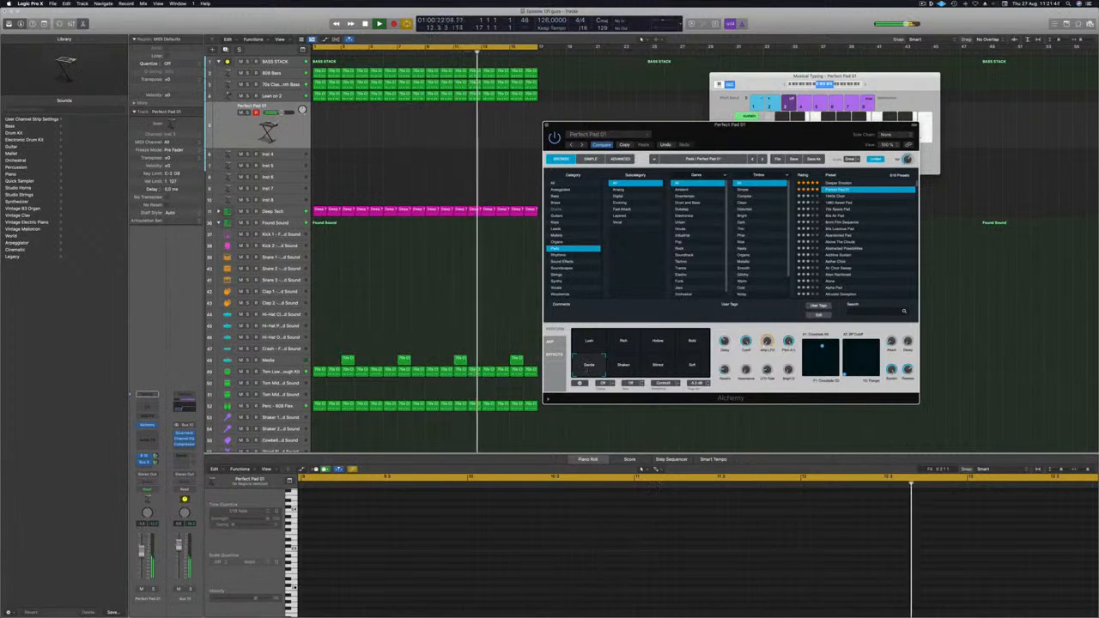
left_click_drag(142, 550, 142, 554)
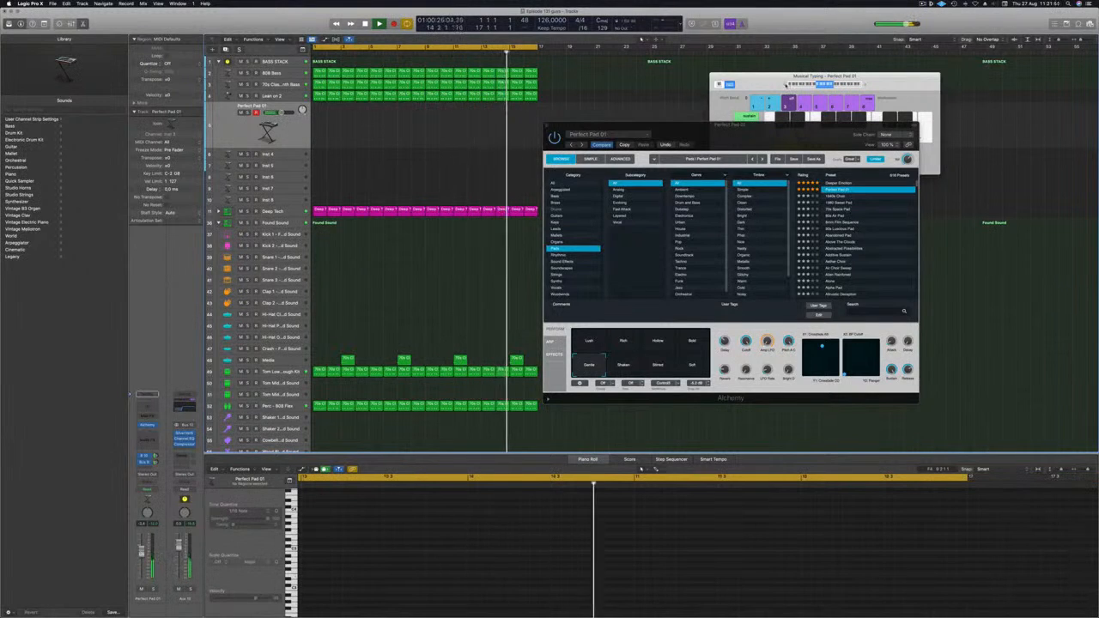
- Move the Musical Typing window clear of Alchemy, load the Deeper Emotion pad preset, and reposition the plug-in window
left_click(785, 84)
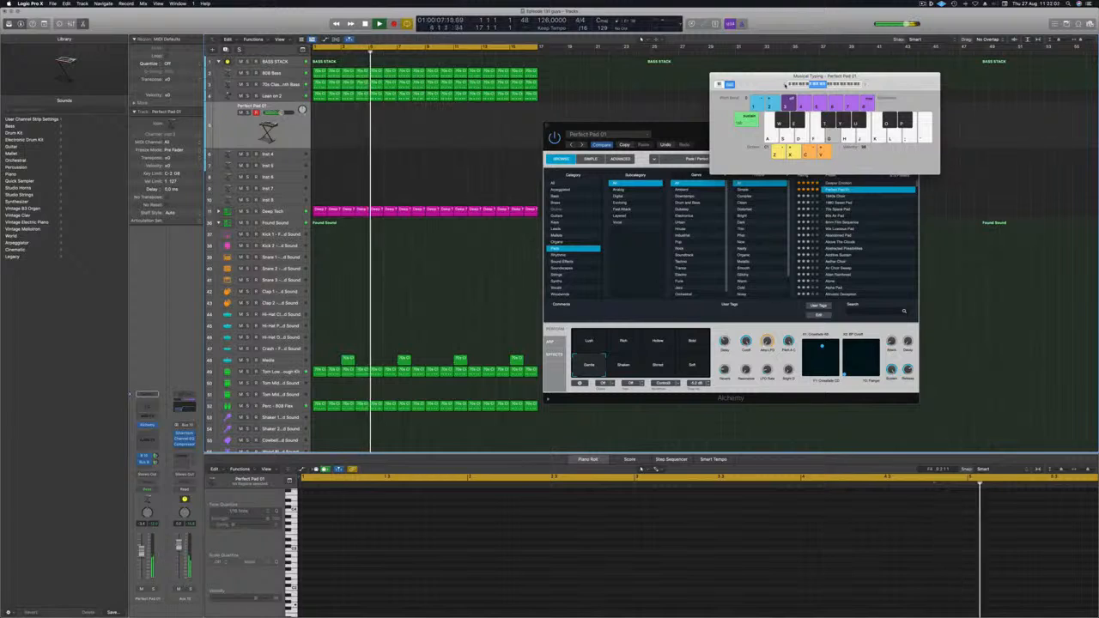
left_click_drag(785, 84, 883, 50)
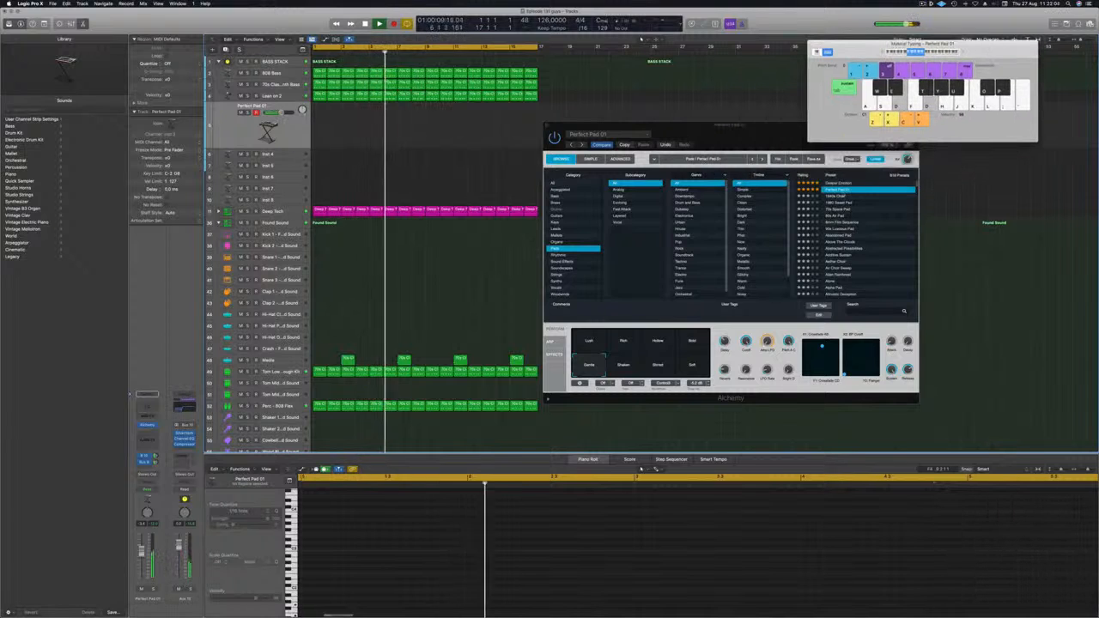
left_click(846, 181)
left_click_drag(796, 140, 744, 130)
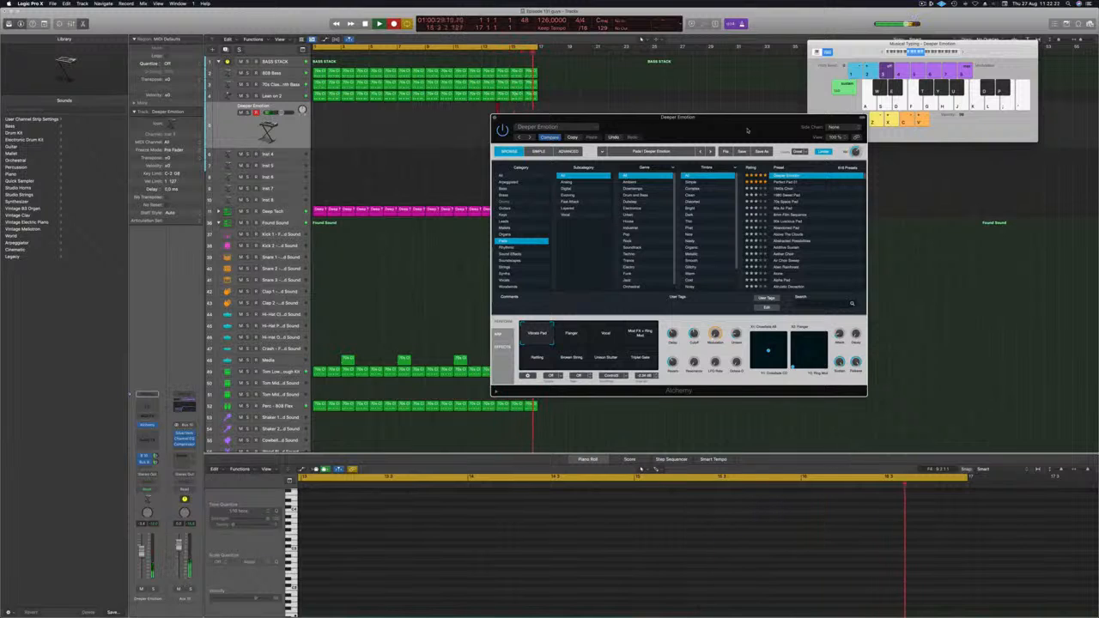
- Record a pad phrase on the Deeper Emotion track, split the region at bar 5, and delete the part before it
key("semicolon")
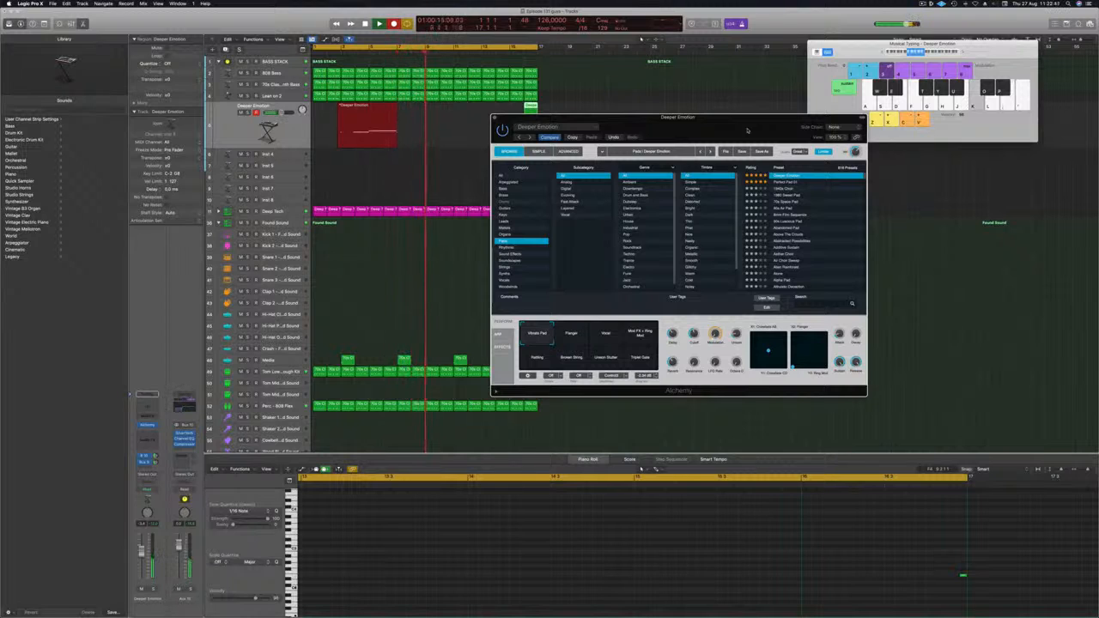
key("space")
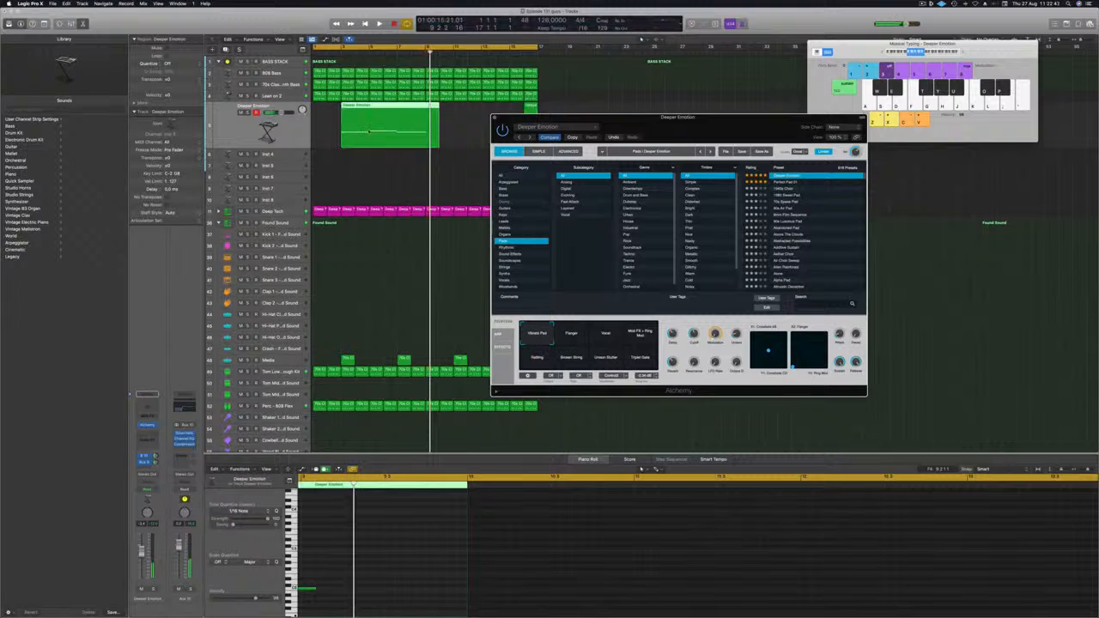
left_click(369, 131)
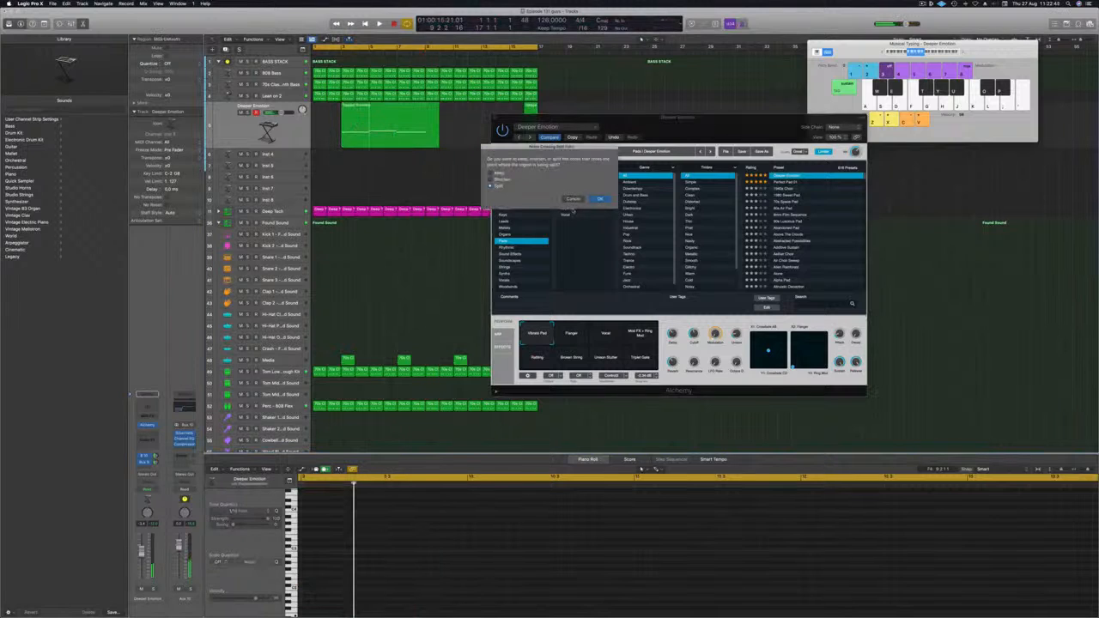
left_click(600, 199)
left_click(356, 124)
key("Delete")
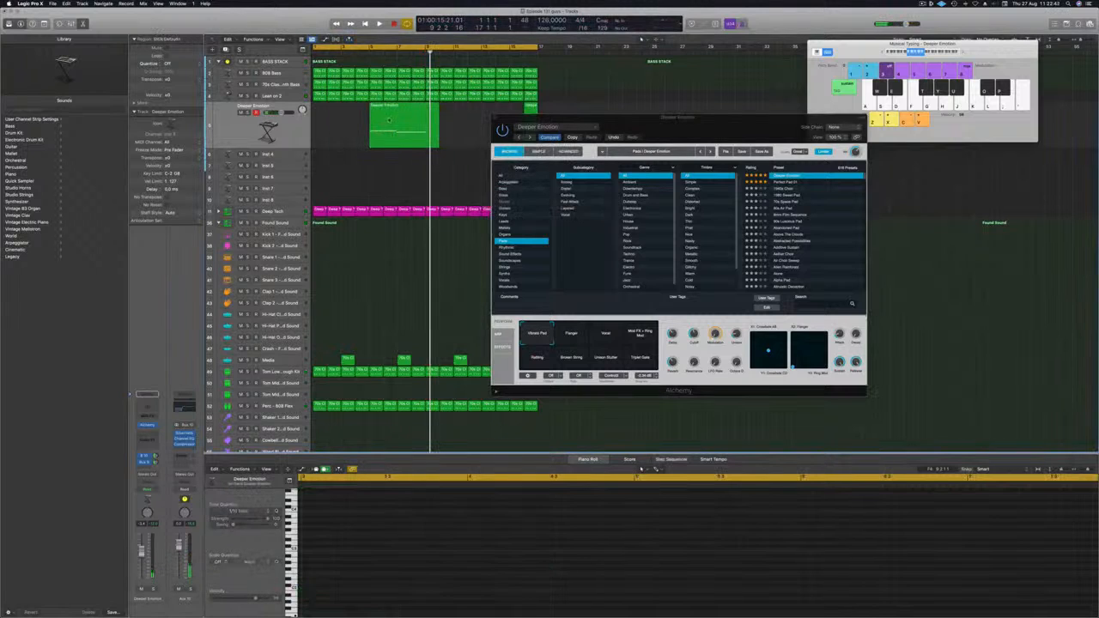
- Move the remaining pad region to bar 1, split it at bar 5, and delete the excess
left_click(400, 119)
left_click_drag(399, 120, 371, 127)
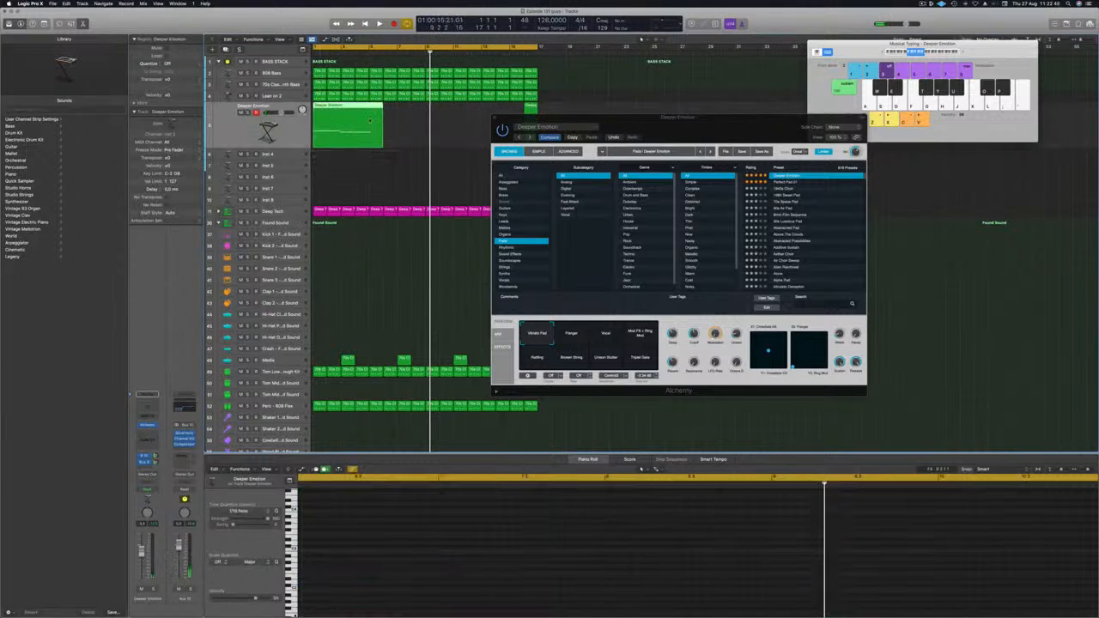
double_click(369, 120, "super")
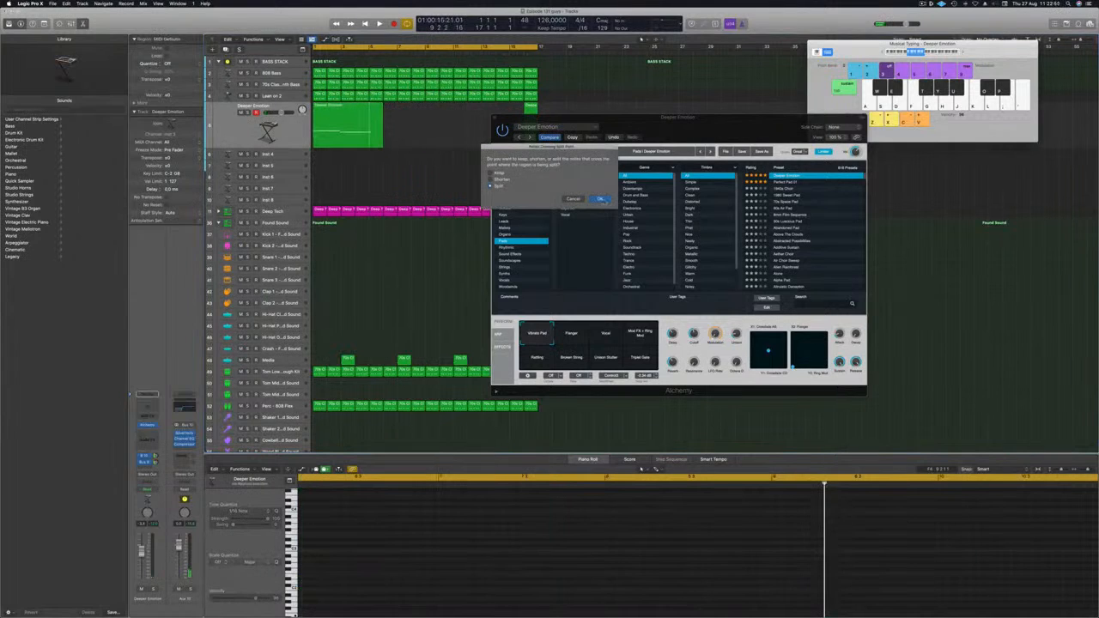
left_click(600, 200)
key("Delete")
- Play back the trimmed pad, switch Deeper Emotion to its Flanger variation, and slightly lower the pad track's volume fader
key("space")
left_click(333, 116)
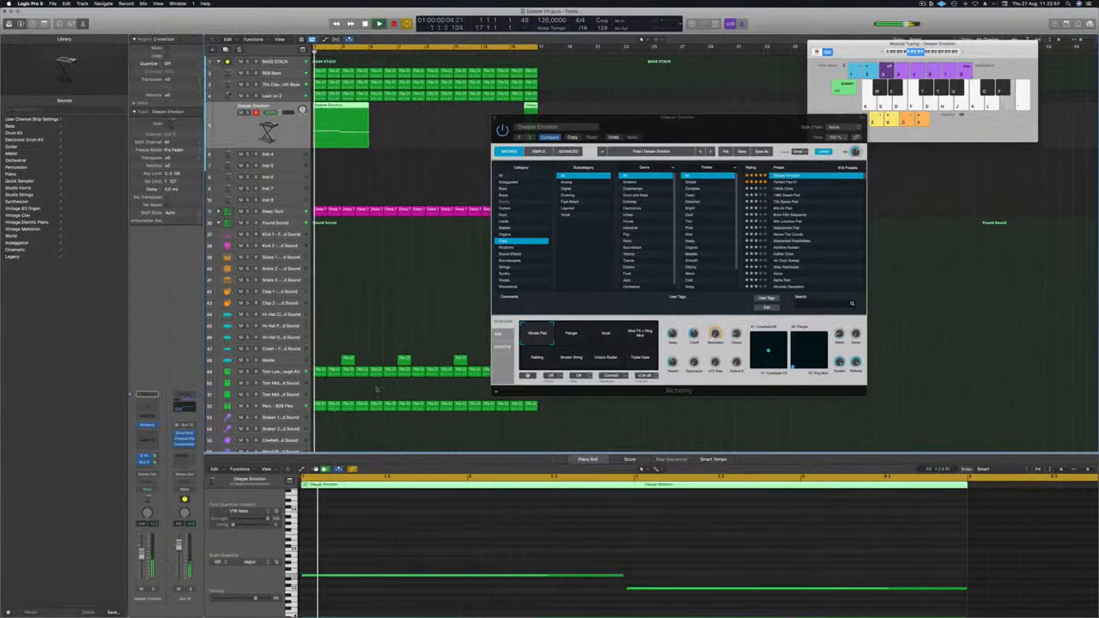
left_click(587, 337)
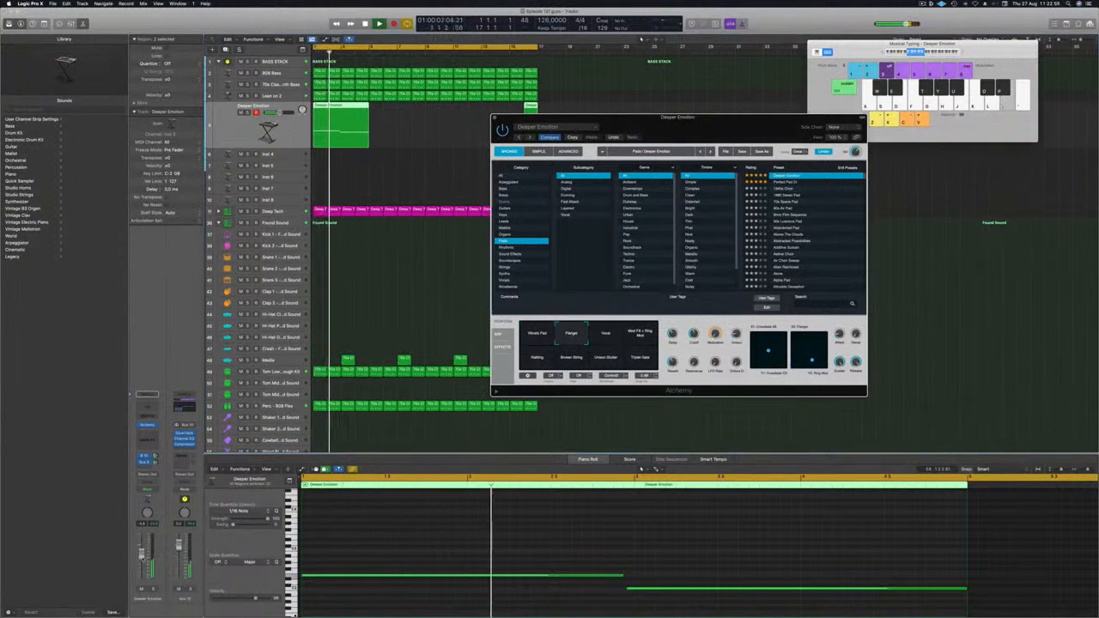
left_click_drag(142, 556, 142, 559)
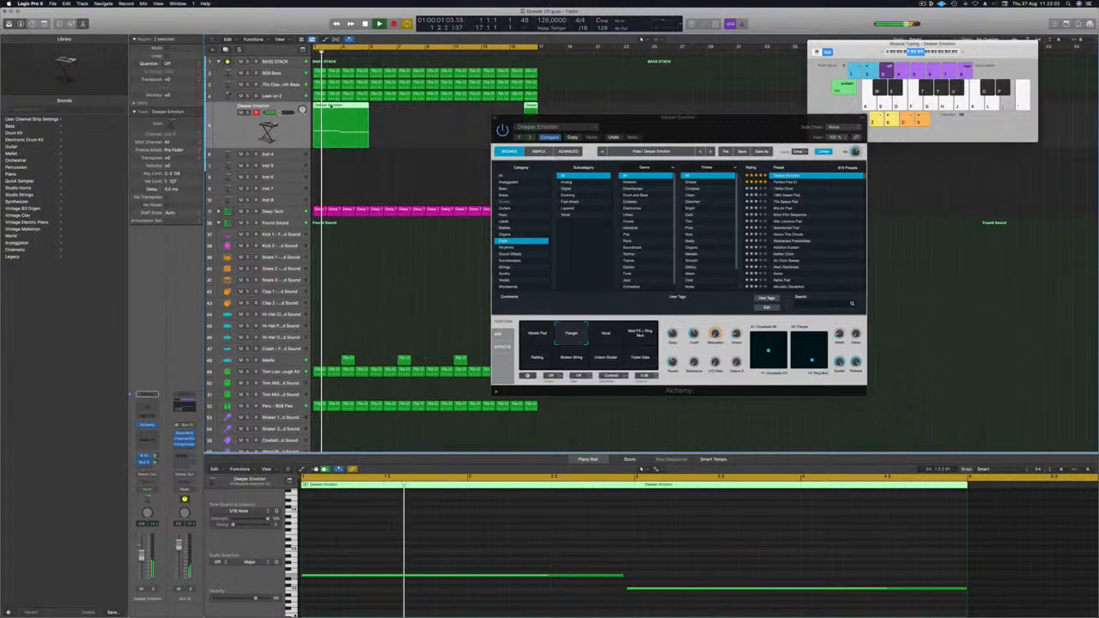
- Delete the stray pad region at bar 16 and copy the four-bar region three times to fill the cycle to bar 17
left_click_drag(633, 126, 779, 147)
left_click(532, 122)
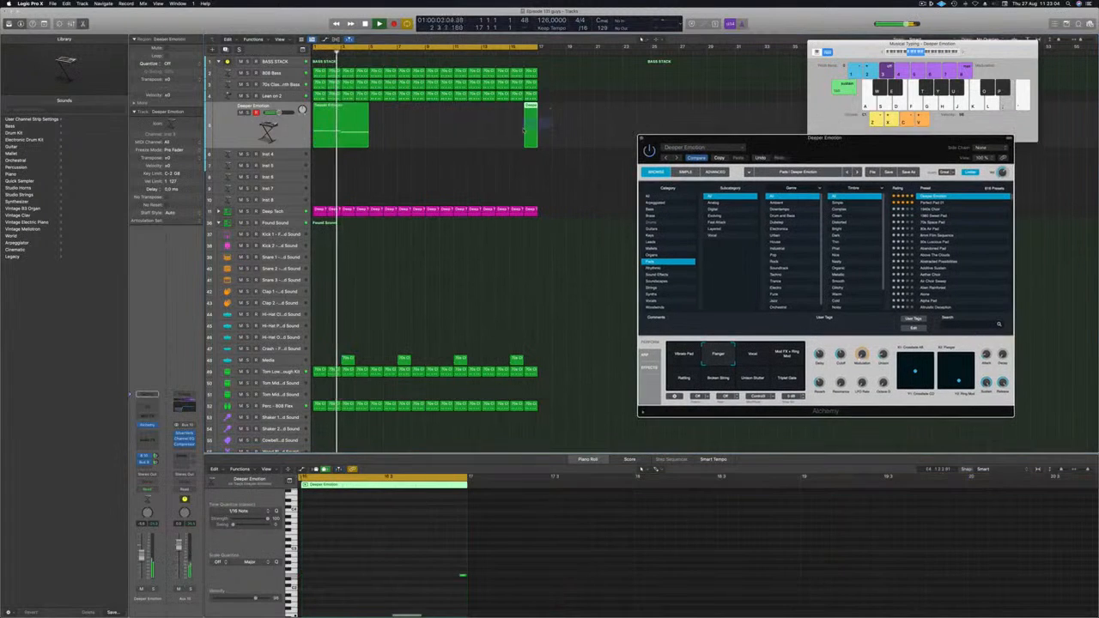
key("Delete")
left_click(324, 107)
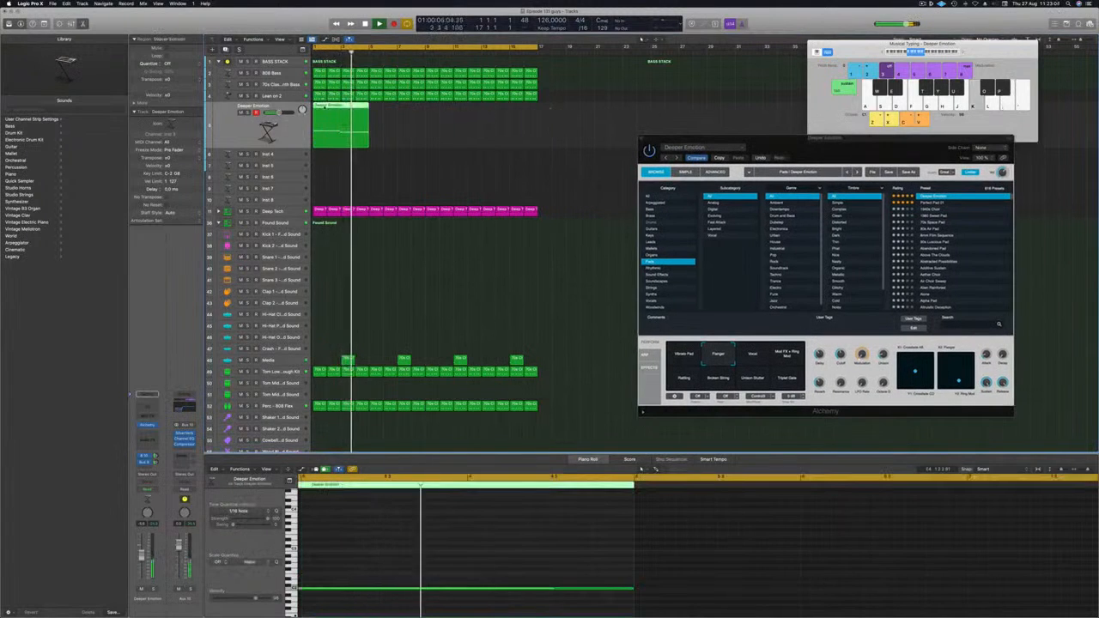
left_click_drag(326, 109, 380, 118)
mouse_move(466, 130)
left_mouse_down()
mouse_move(349, 105)
mouse_move(469, 115)
left_mouse_up()
left_click_drag(575, 120, 323, 125)
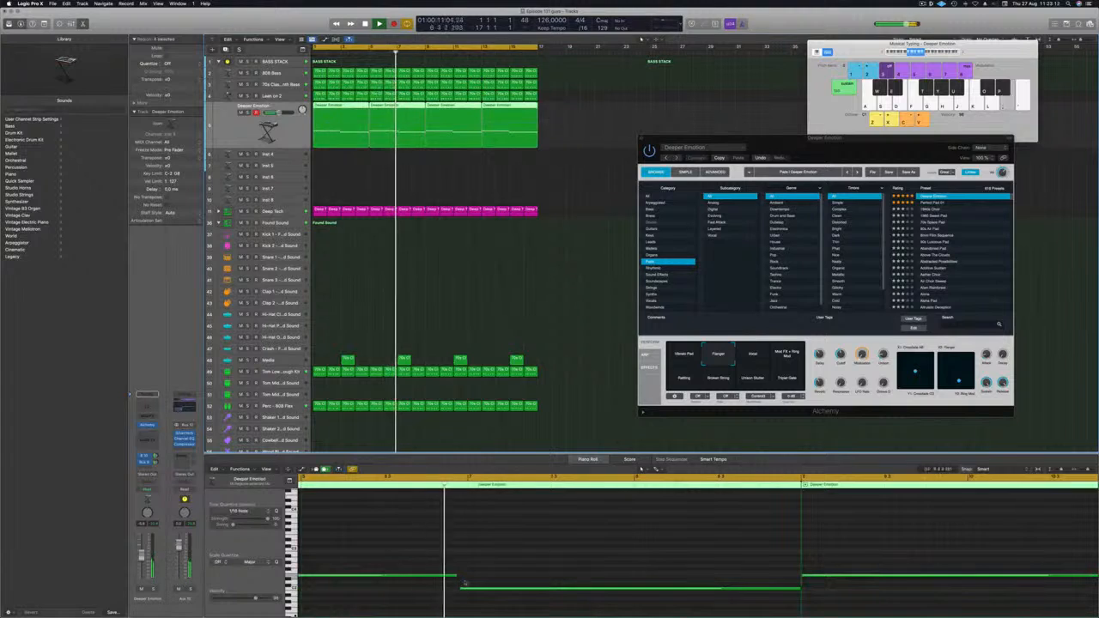
- Copy all notes of the four pad regions an octave higher in the Piano Roll
scroll(460, 577, "down", 5)
left_click(449, 544)
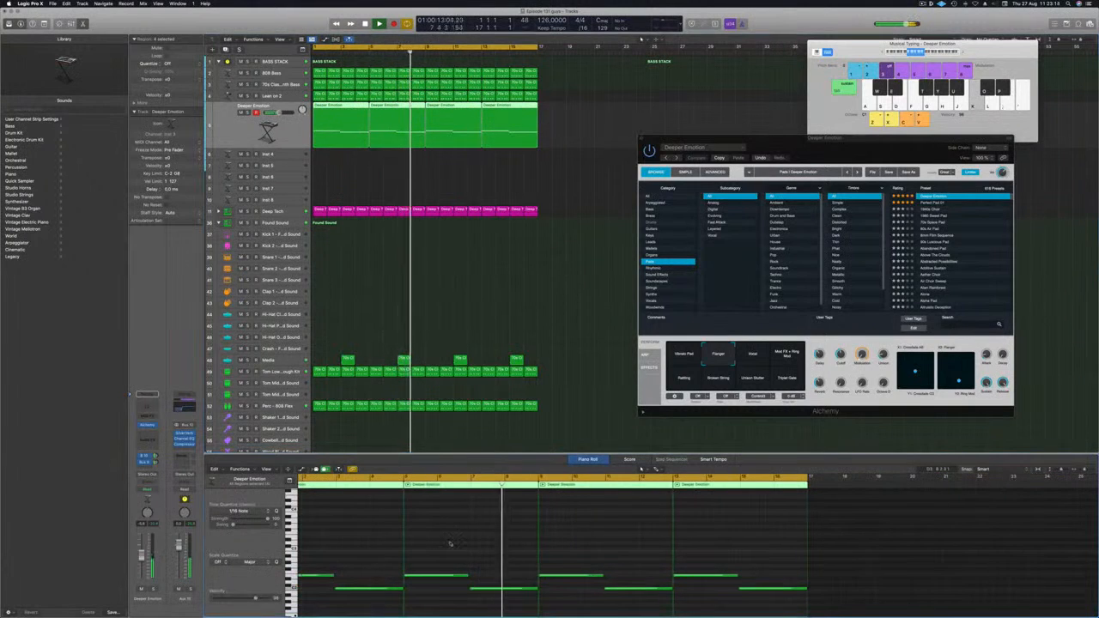
key("super+a")
left_click_drag(342, 573, 341, 543)
- Audition further Deeper Emotion variations, including Mod FX + Ring Mod and Broken String, against the doubled pad notes
left_click_drag(830, 144, 780, 155)
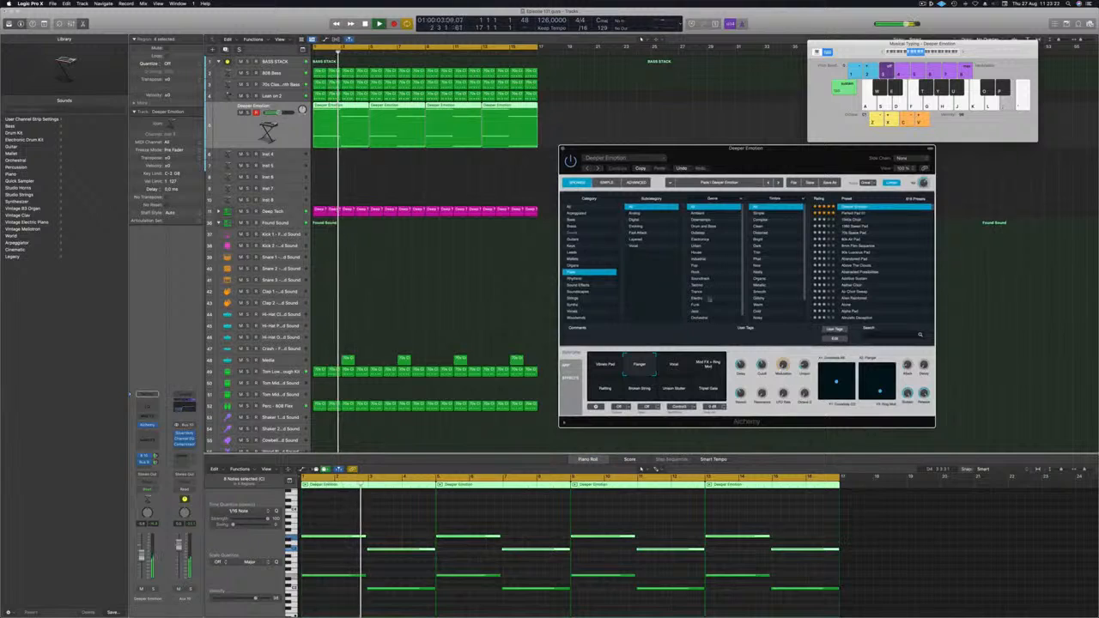
left_click(675, 363)
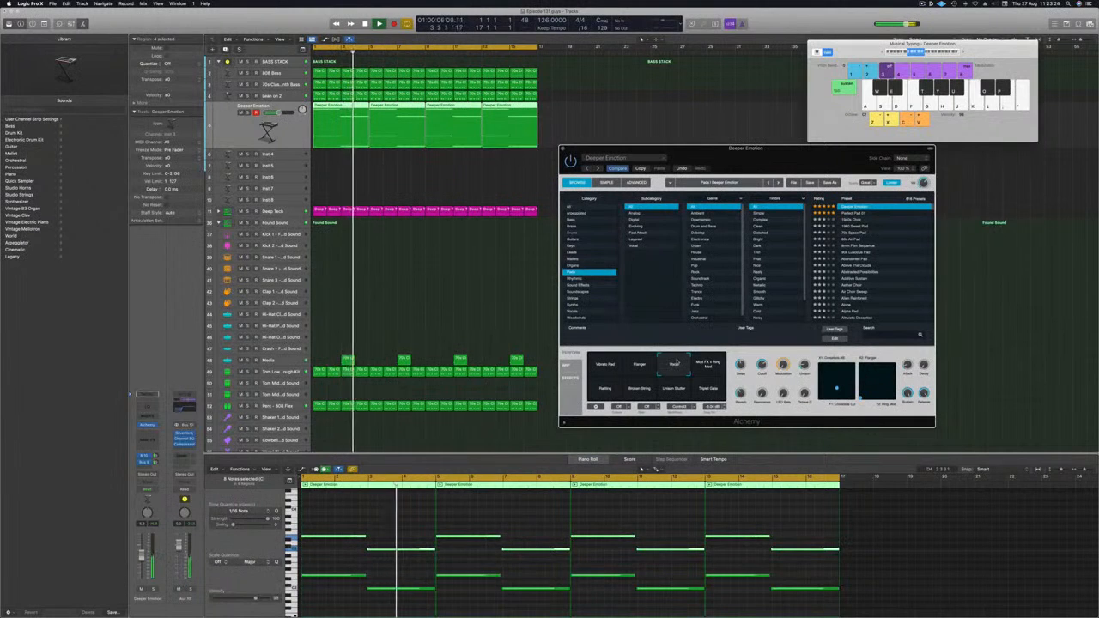
left_click(708, 367)
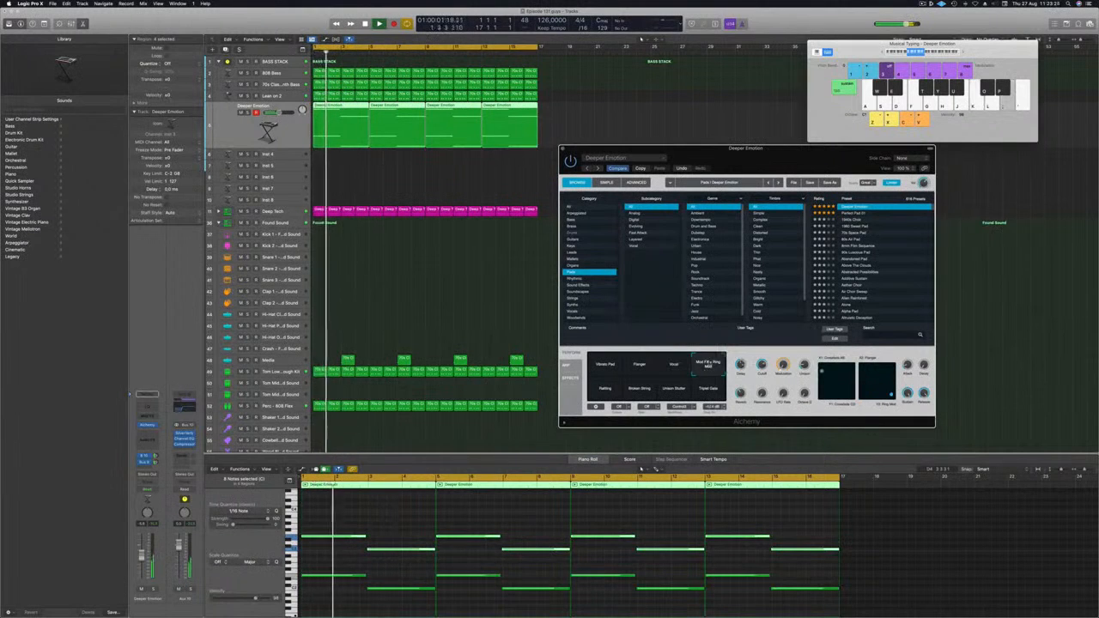
left_click(599, 390)
left_click(639, 389)
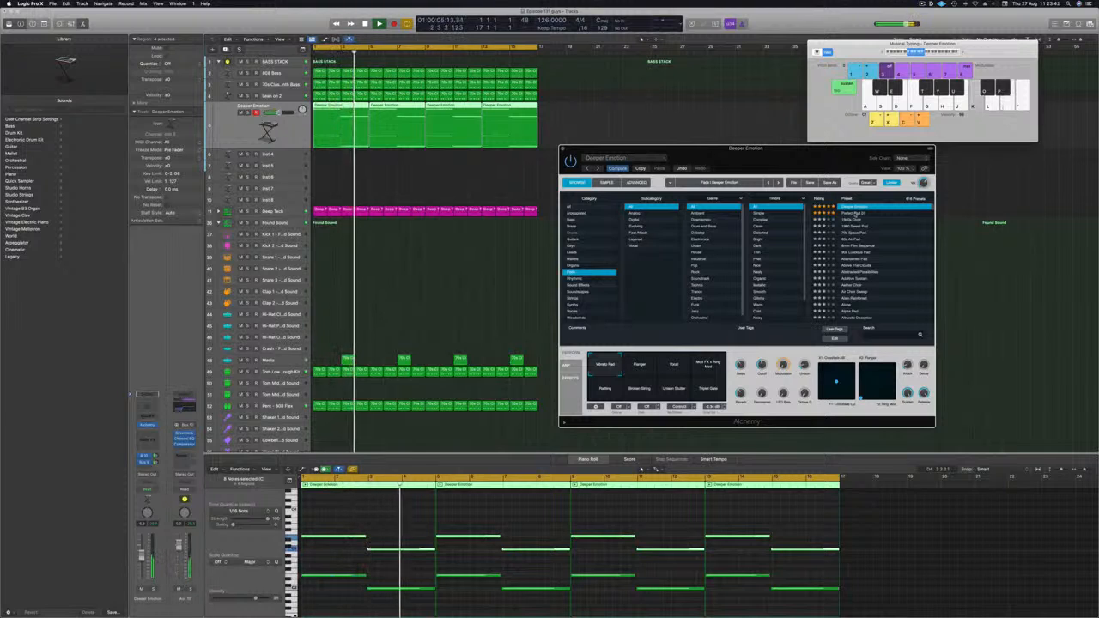
- Switch the pad back to the Perfect Pad 01 preset and audition its Stirred variation
left_click(855, 214)
key("Return")
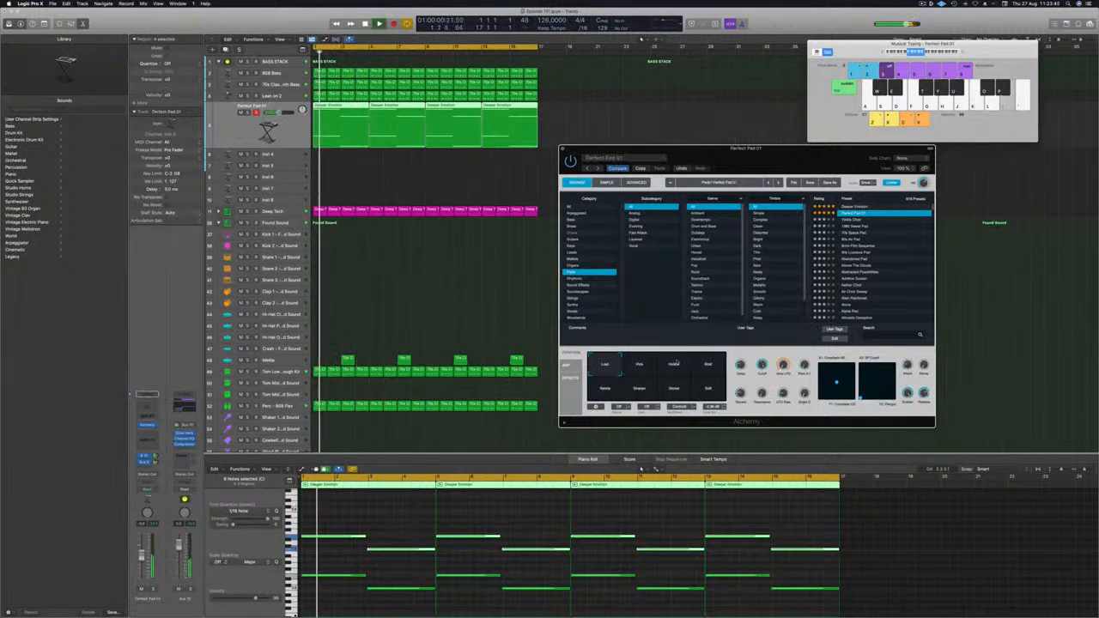
left_click(673, 393)
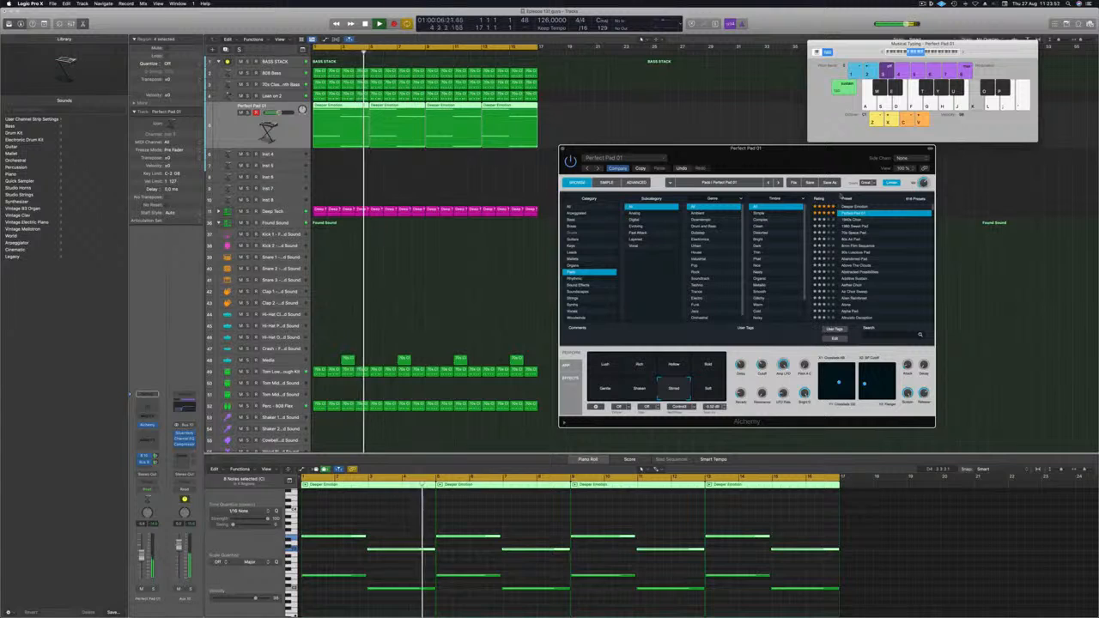
- Audition the Perfect Pad 03, Phaser Pad and Pizzicato Wet Cave presets on the pad track
left_click(847, 198)
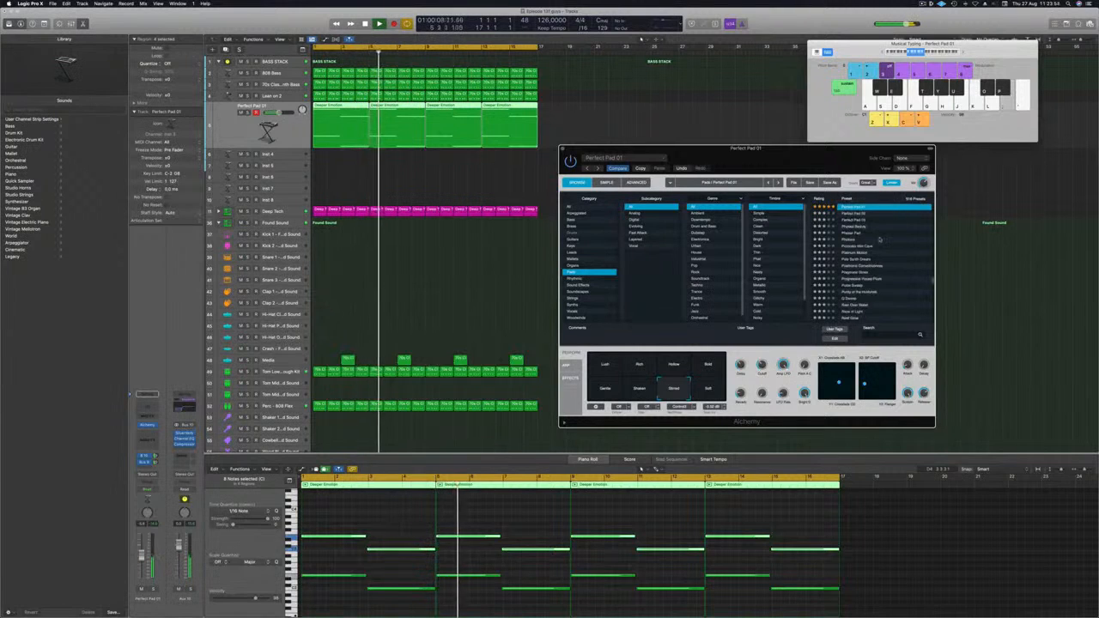
scroll(880, 240, "up", 3)
left_click(850, 270)
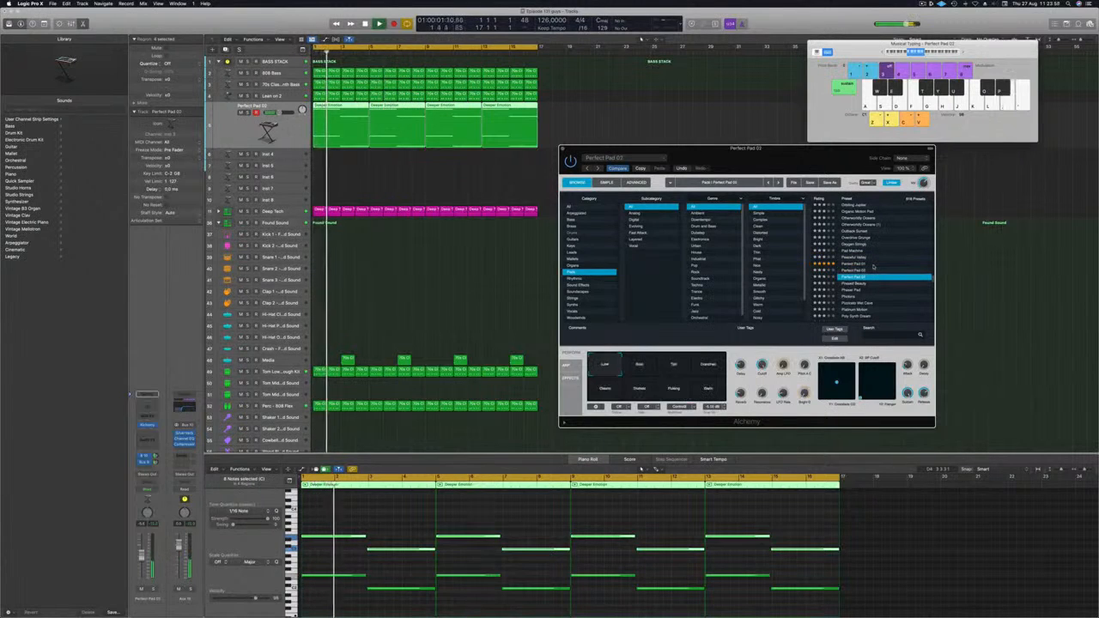
left_click(847, 291)
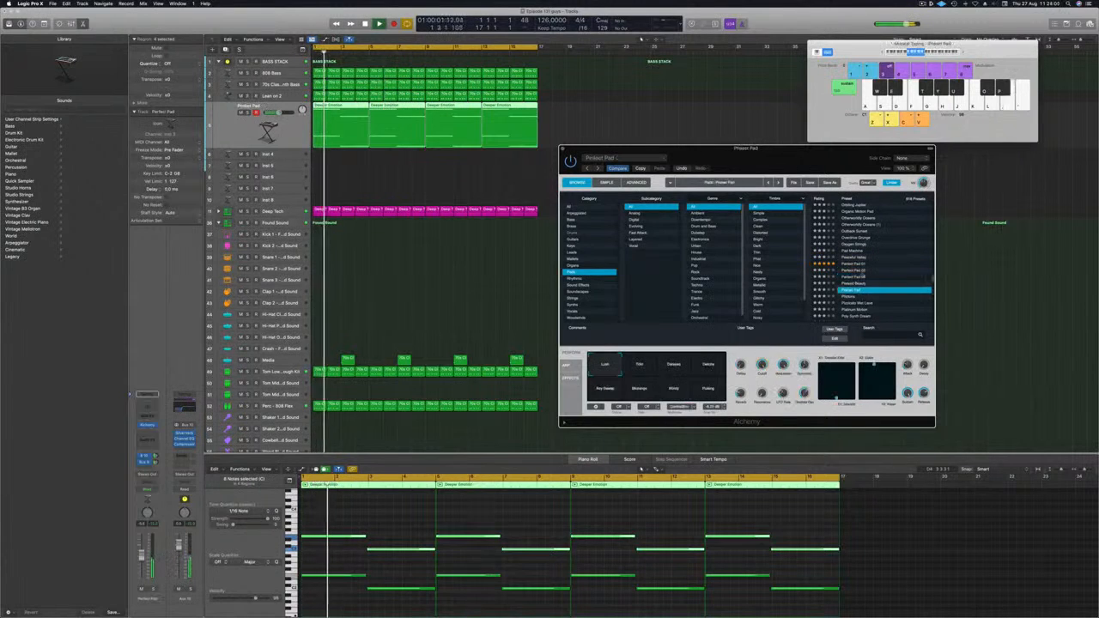
scroll(881, 261, "down", 2)
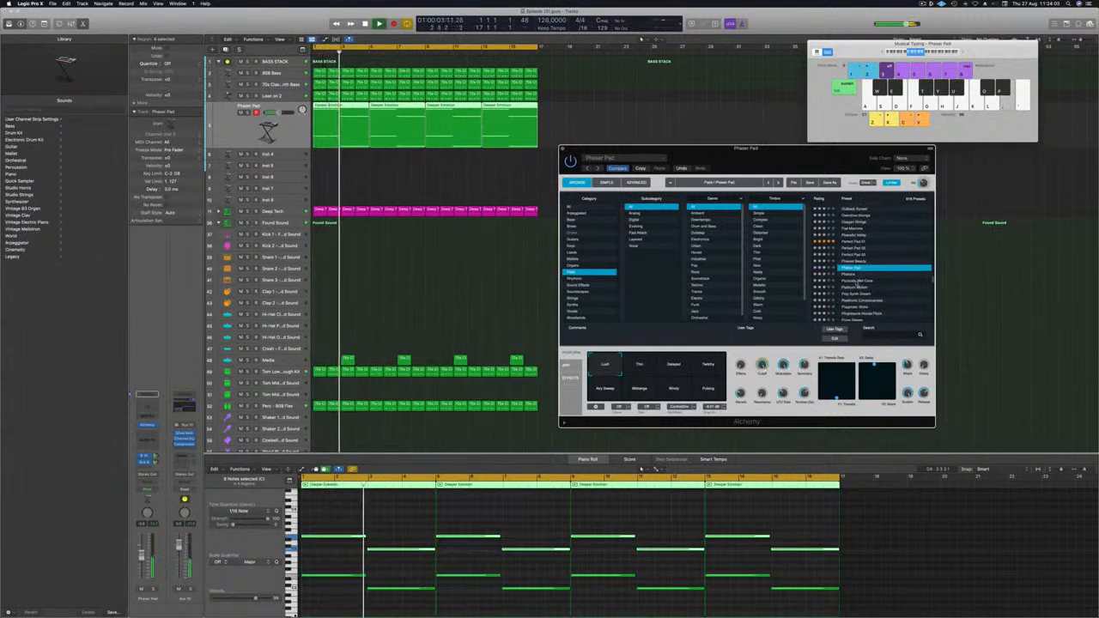
left_click(854, 281)
scroll(884, 264, "down", 2)
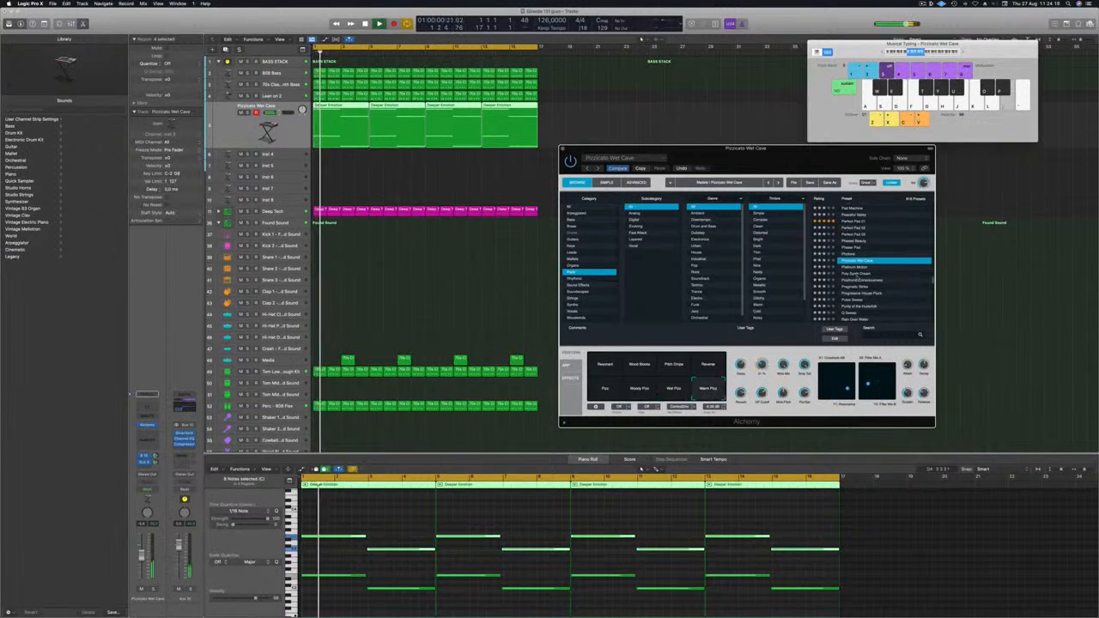
- Load the Positronic Consciousness preset and move the Alchemy window away from the arrangement
left_click(858, 274)
scroll(896, 252, "down", 3)
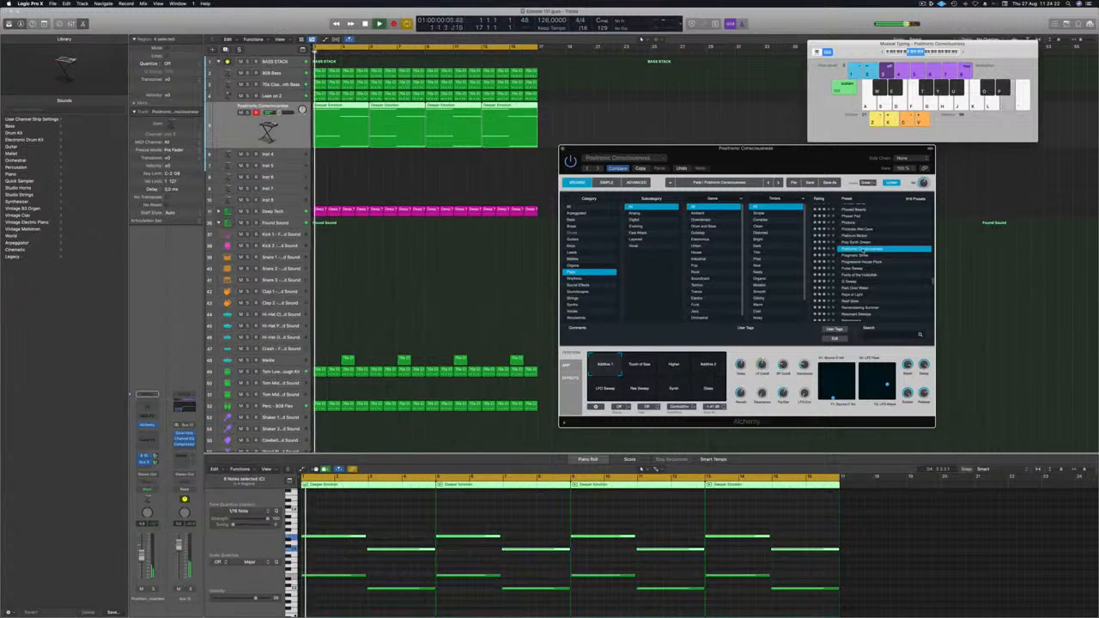
left_click_drag(798, 157, 880, 137)
- Audition Positronic Consciousness variations, including Touch of Saw, Higher, Additive 2, LFO Sweep and Synth
left_click(728, 346)
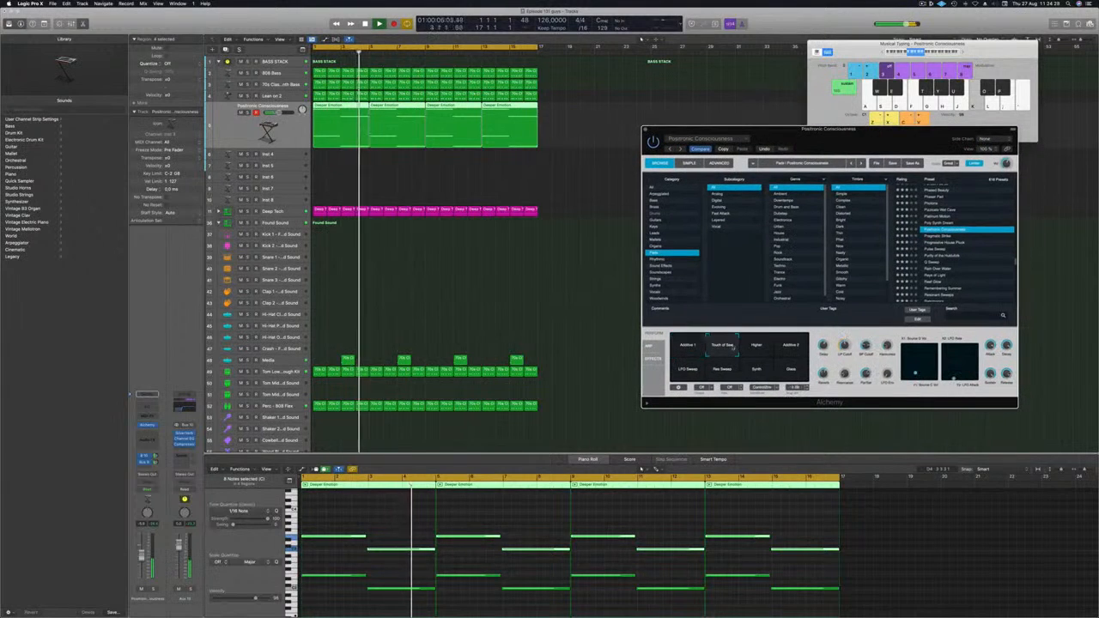
left_click(760, 346)
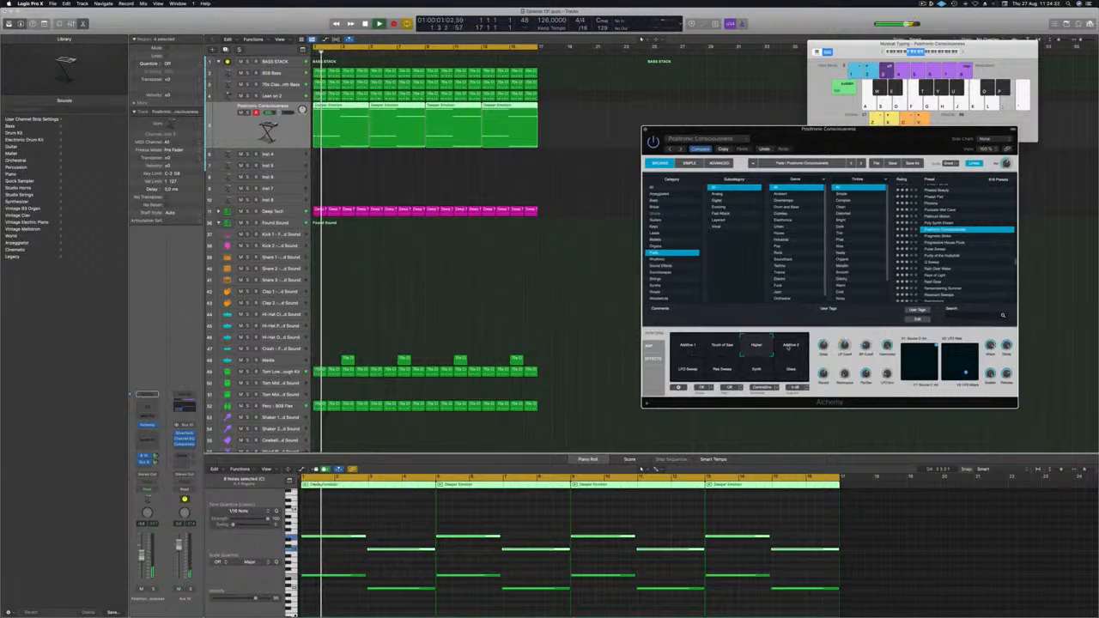
left_click(789, 346)
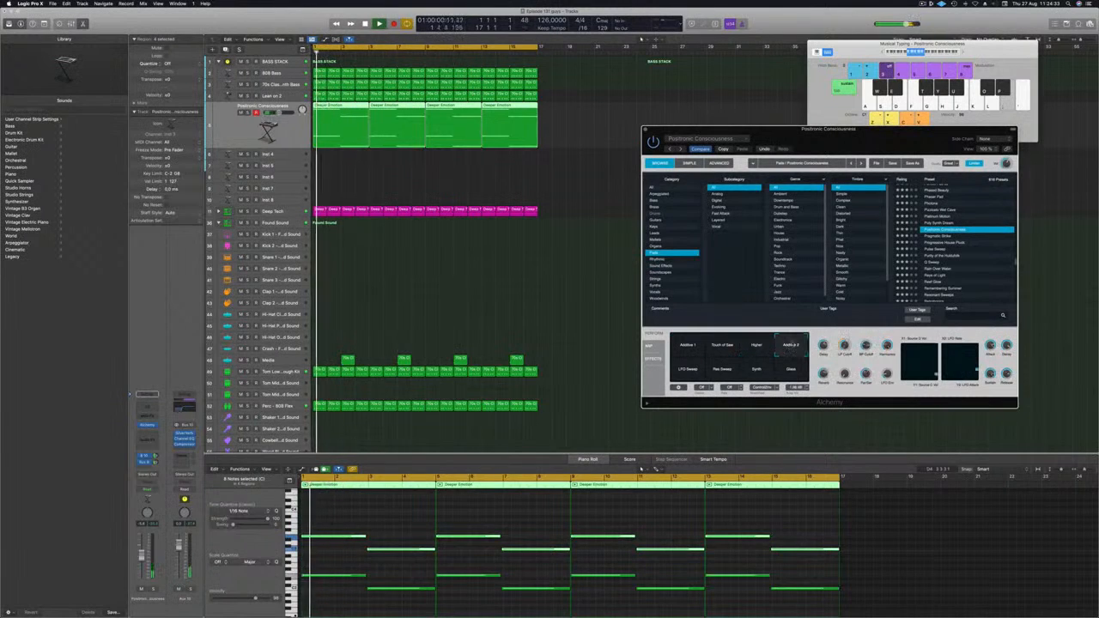
left_click(687, 370)
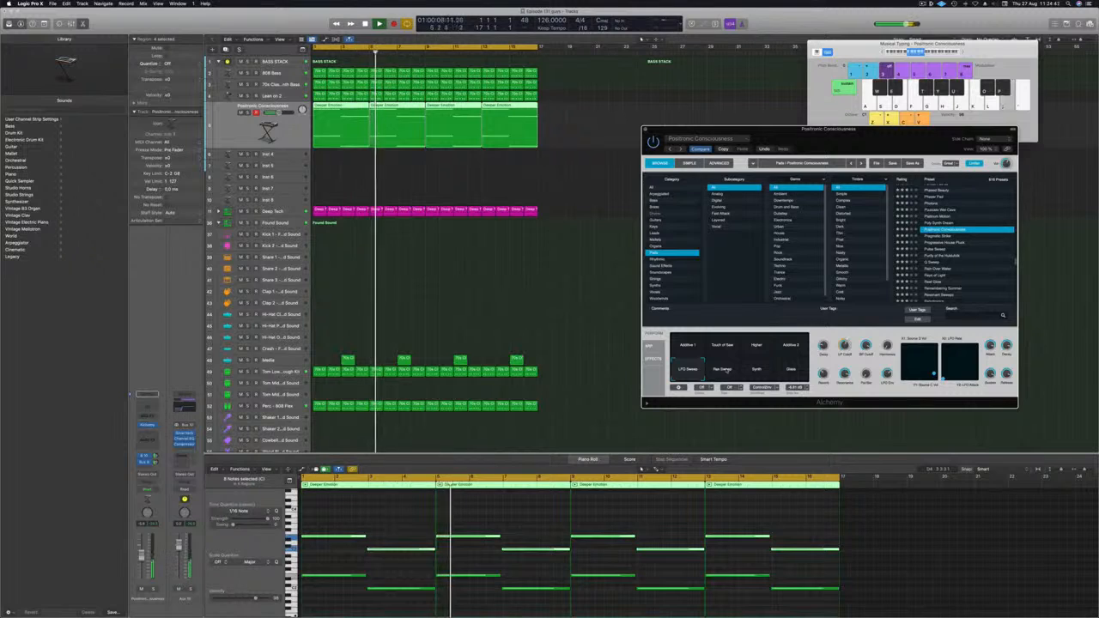
left_click(723, 369)
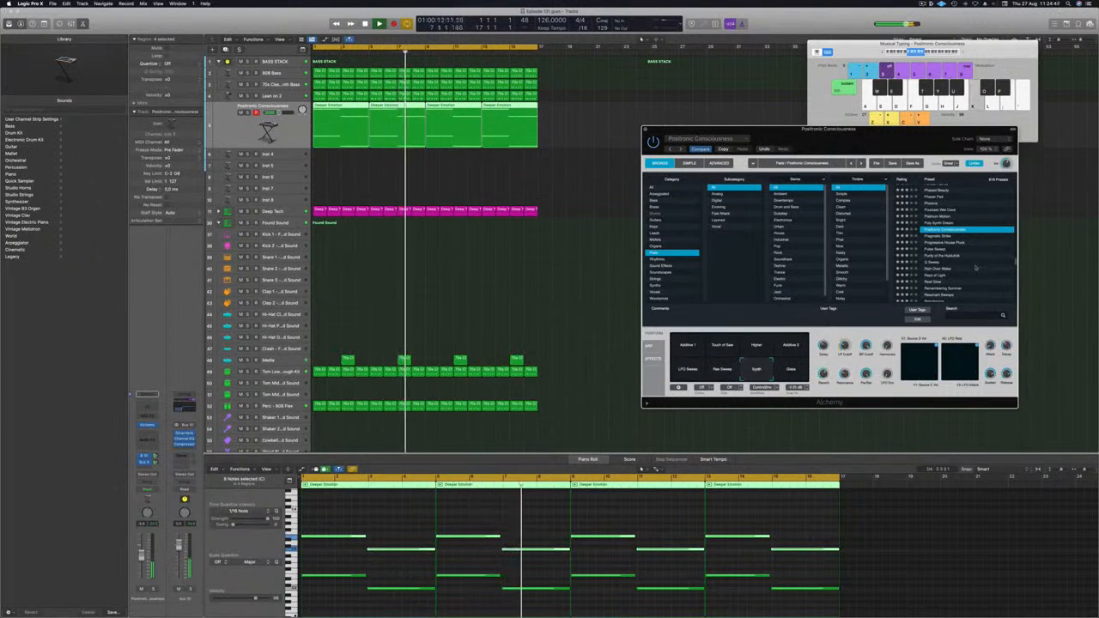
- Load the Rain Over Water pad preset and reposition the Alchemy window
left_click(942, 270)
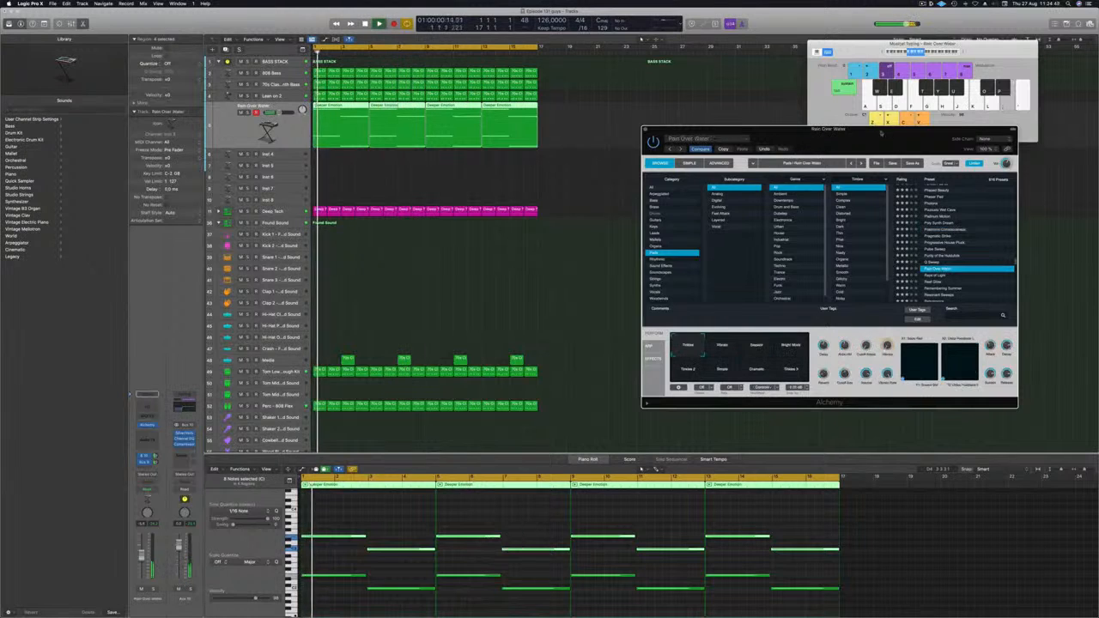
left_click_drag(881, 133, 819, 82)
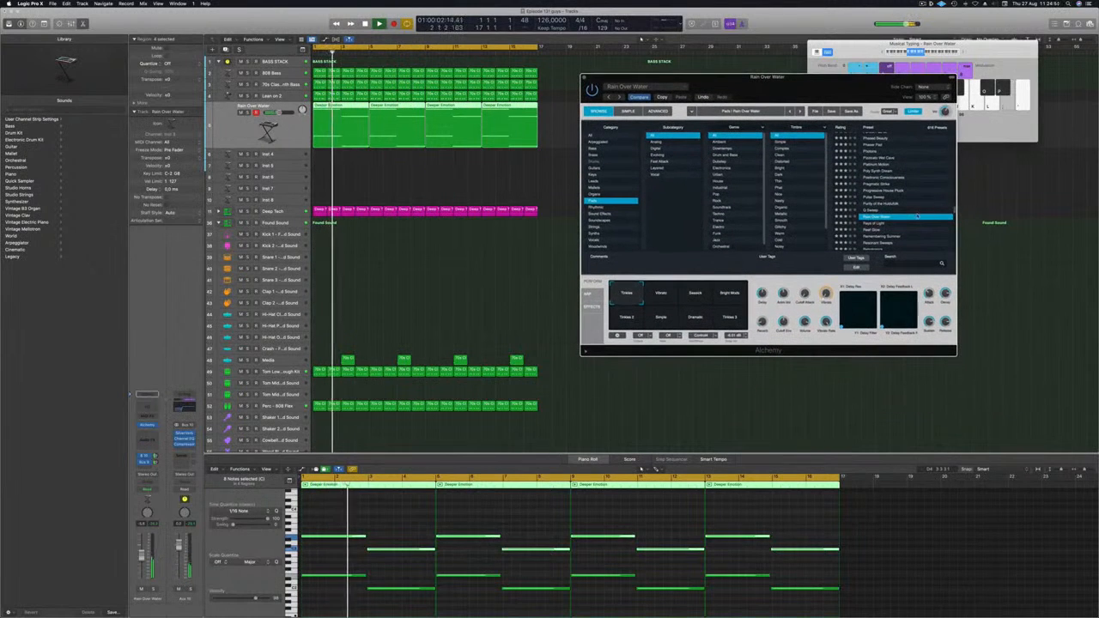
- Load the Rays of Light pad preset, audition it with the groove and return to the start of the preset list
scroll(917, 216, "down", 1)
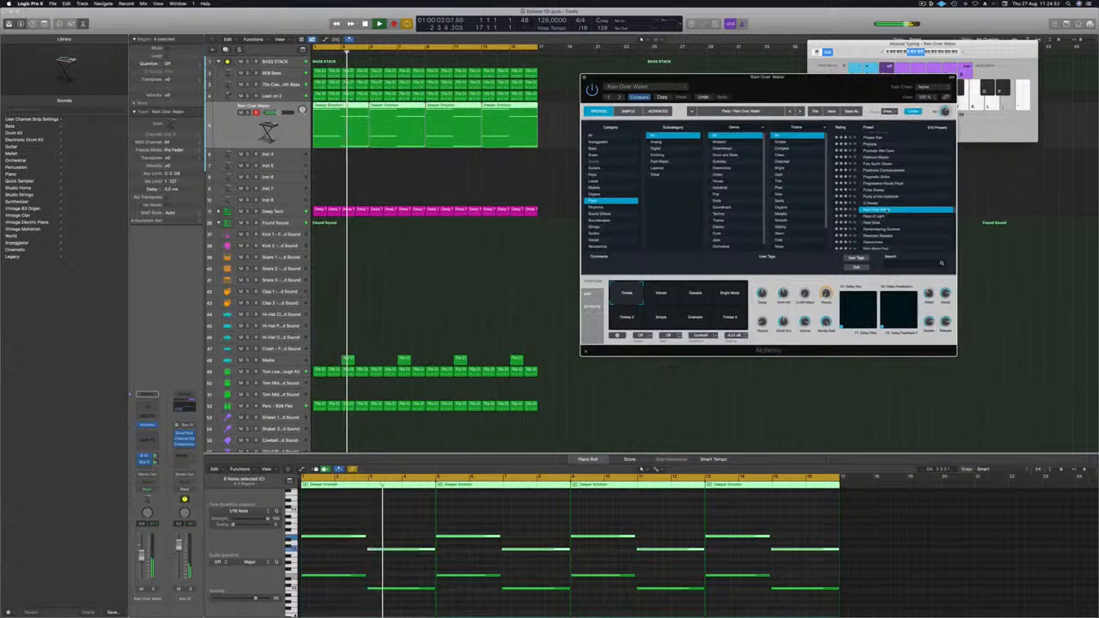
left_click(883, 216)
key("space")
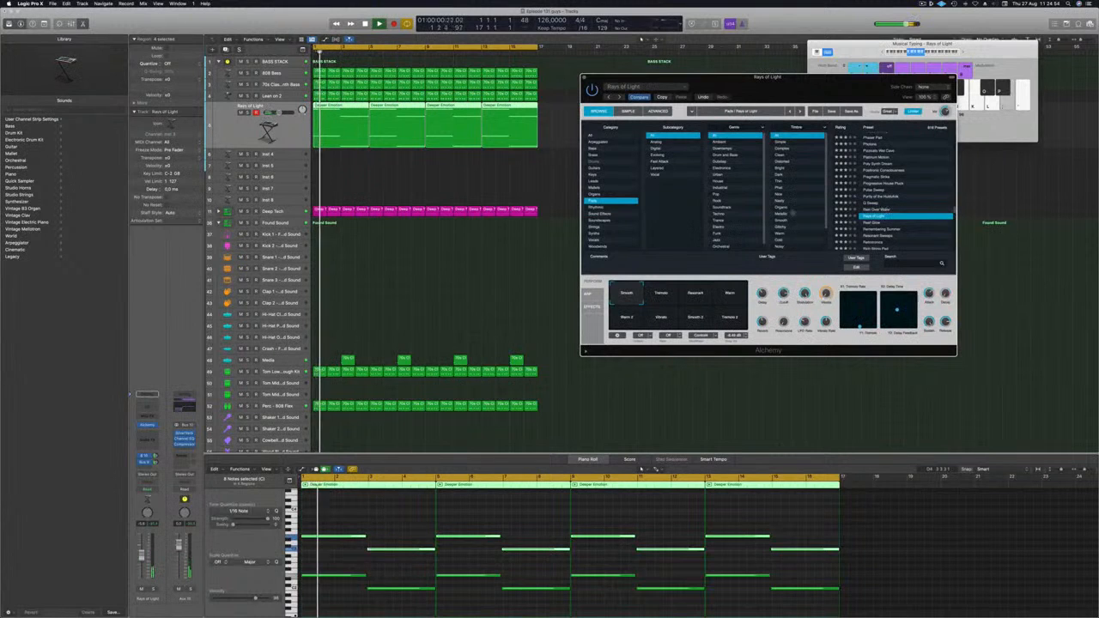
scroll(894, 179, "up", 20)
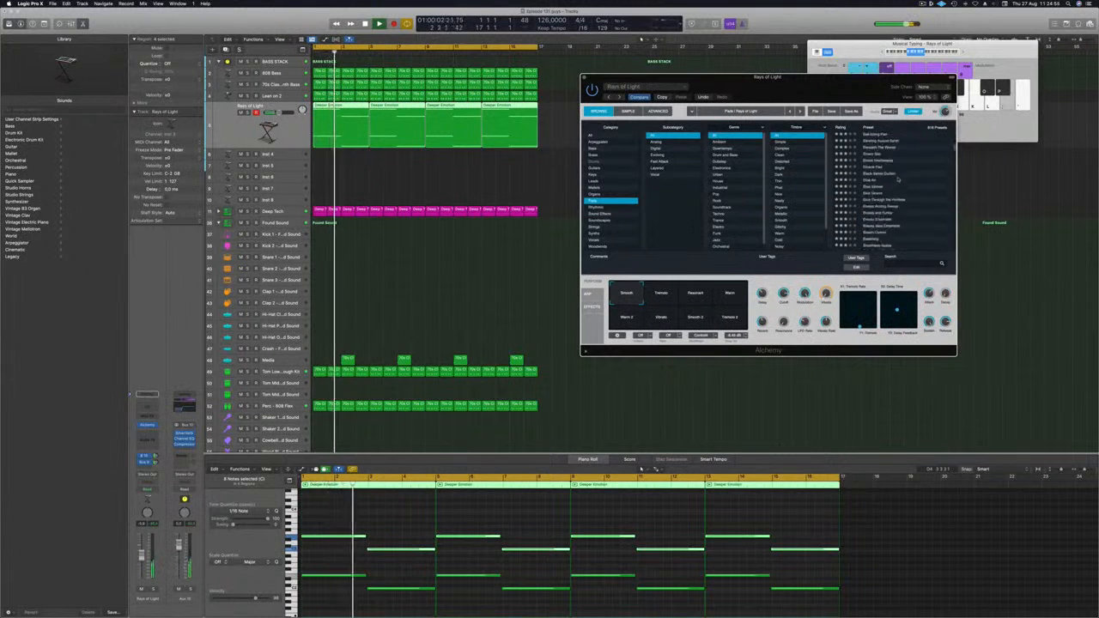
key("space")
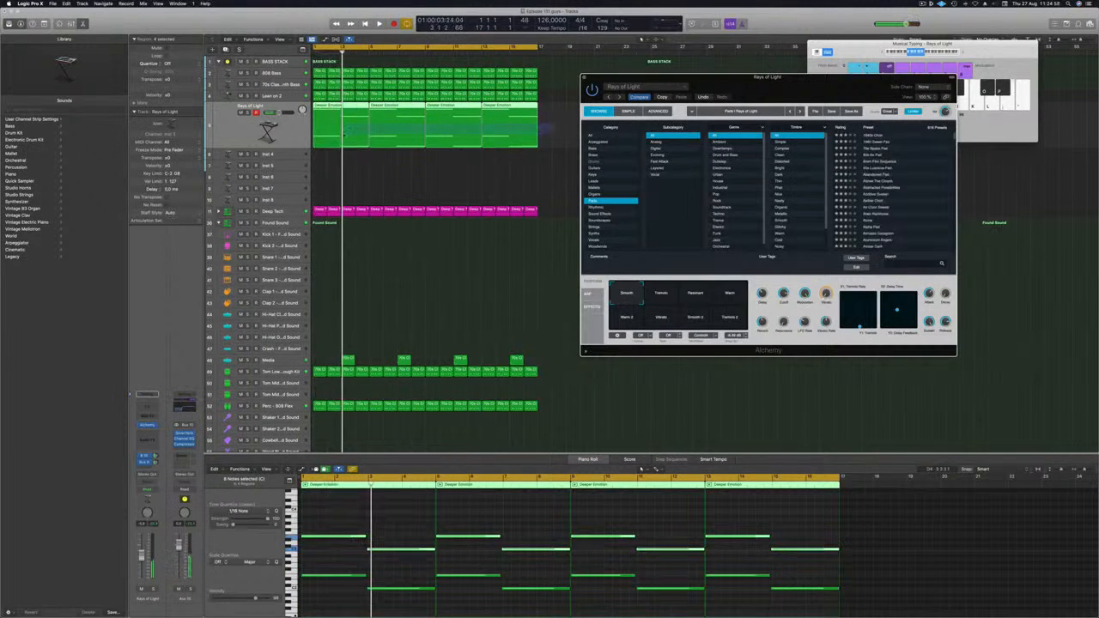
- Delete the pad regions from the Rays of Light track and move the Alchemy window away from the arrangement
left_click(343, 135)
key("Delete")
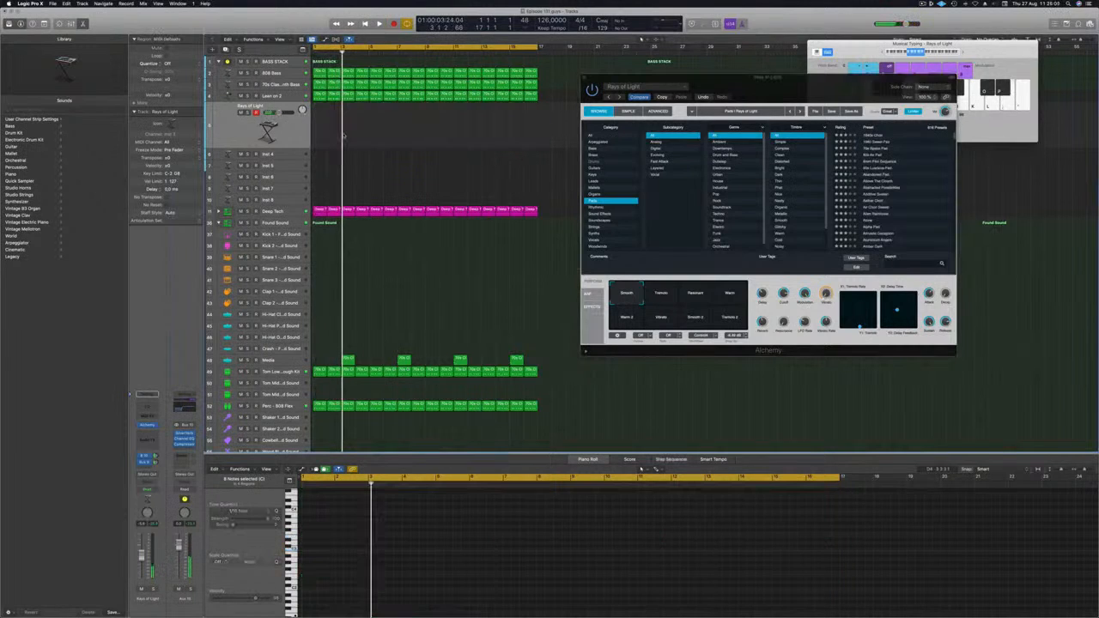
left_click_drag(777, 88, 756, 84)
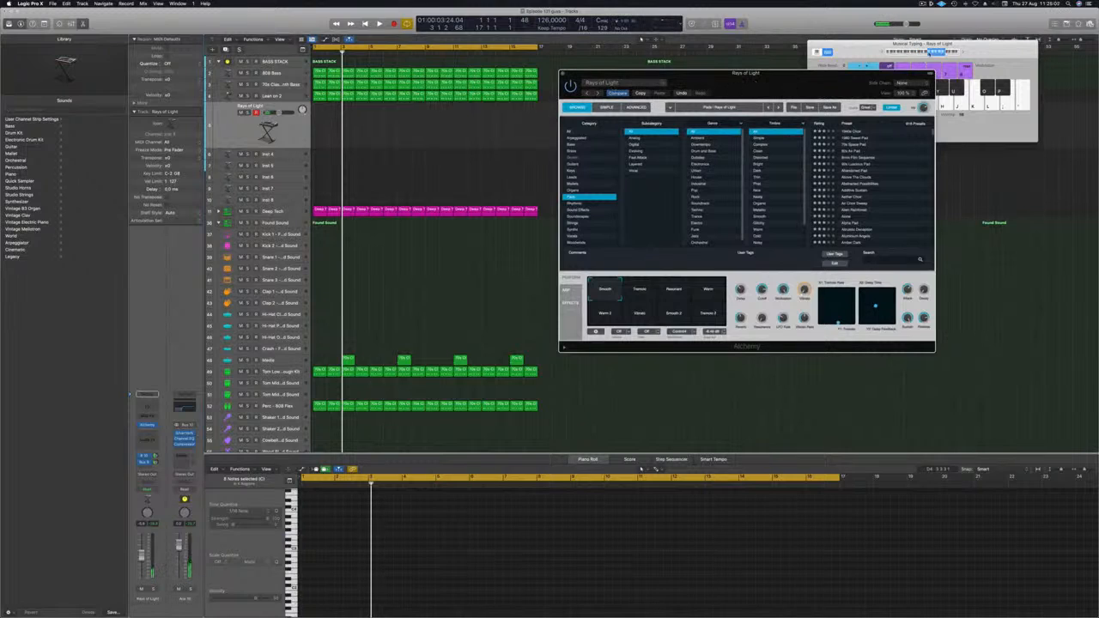
left_click(931, 52)
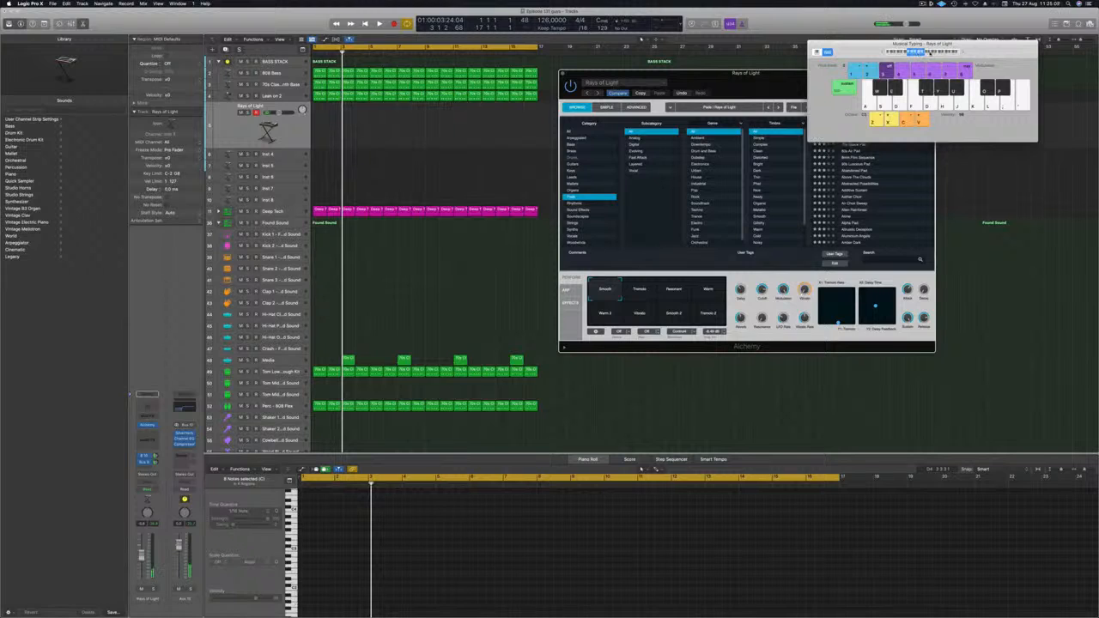
left_click_drag(778, 75, 896, 87)
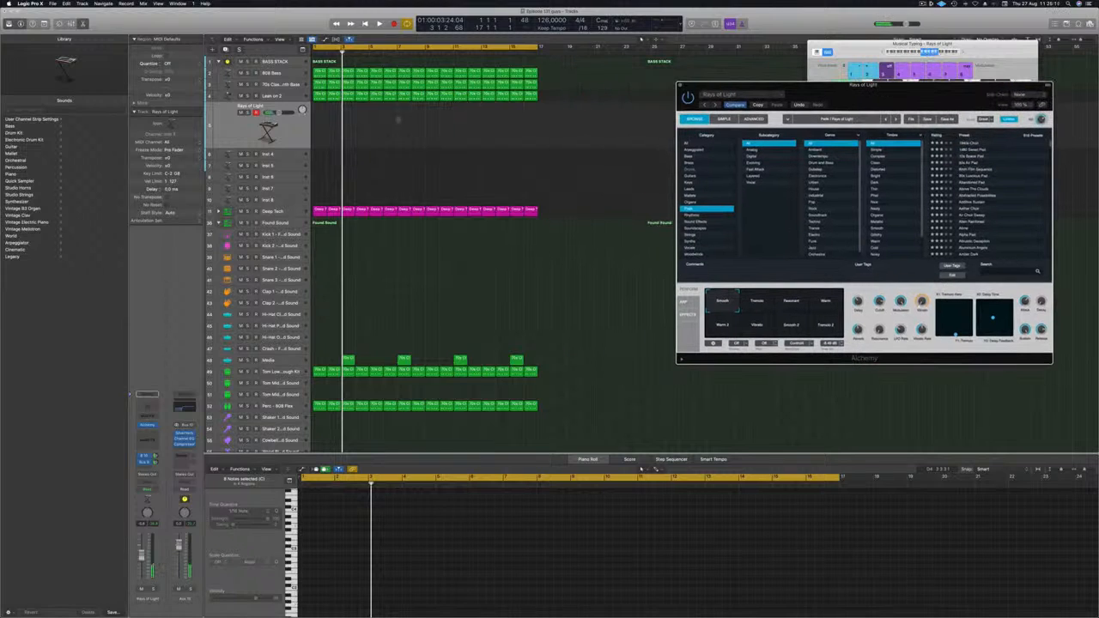
- Load Alchemy with the Chill Organ preset on the Inst 4 track and try it over the playing groove
left_click(230, 132)
left_click(288, 155)
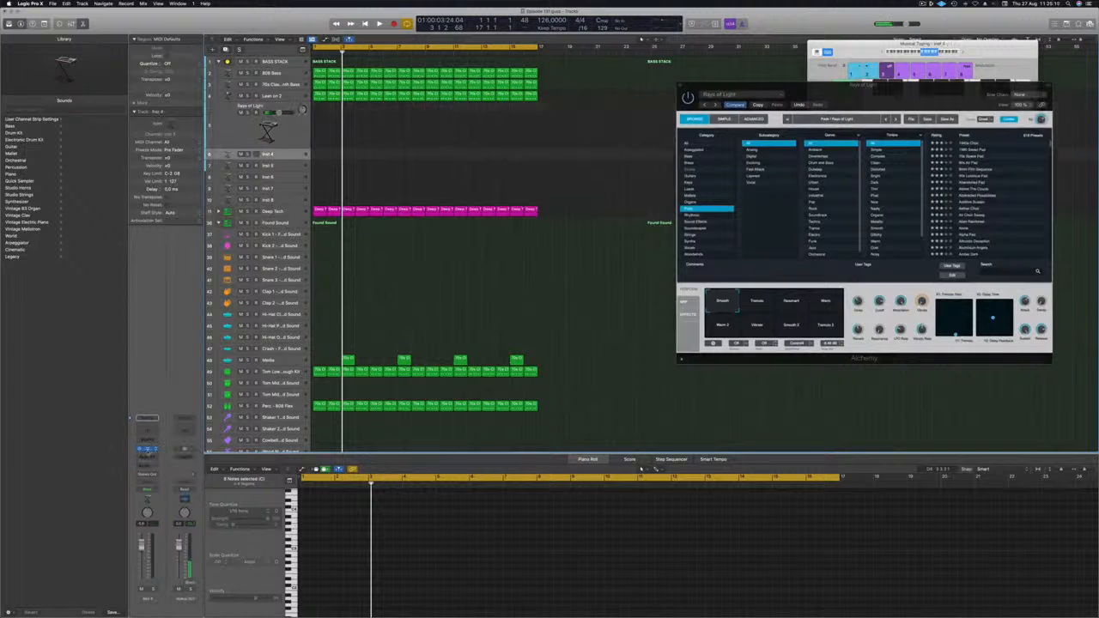
left_click(148, 448)
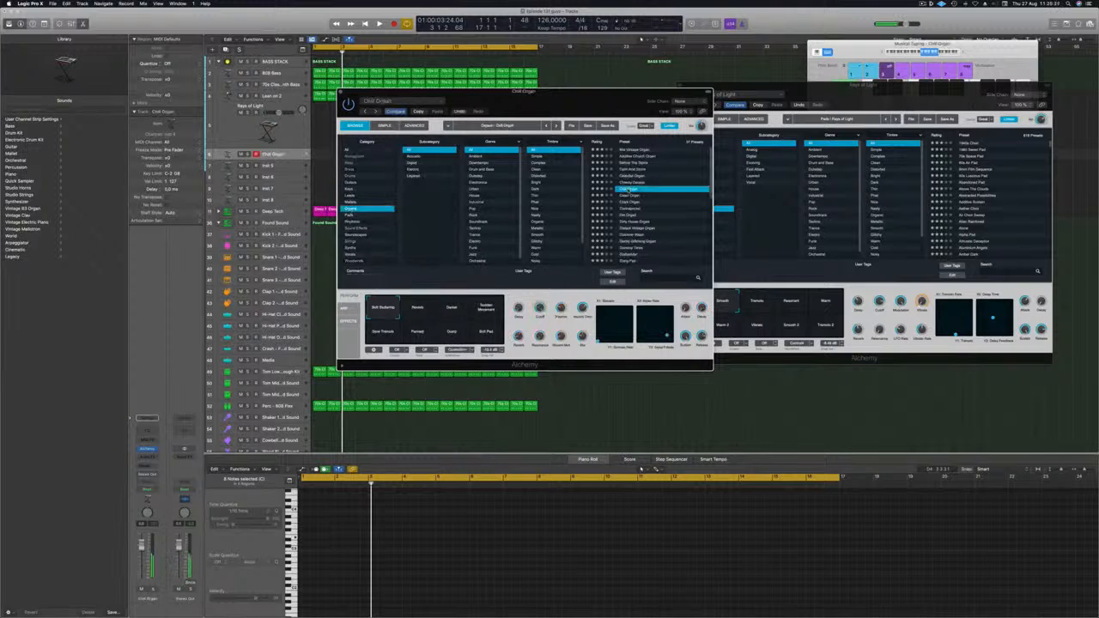
key("space")
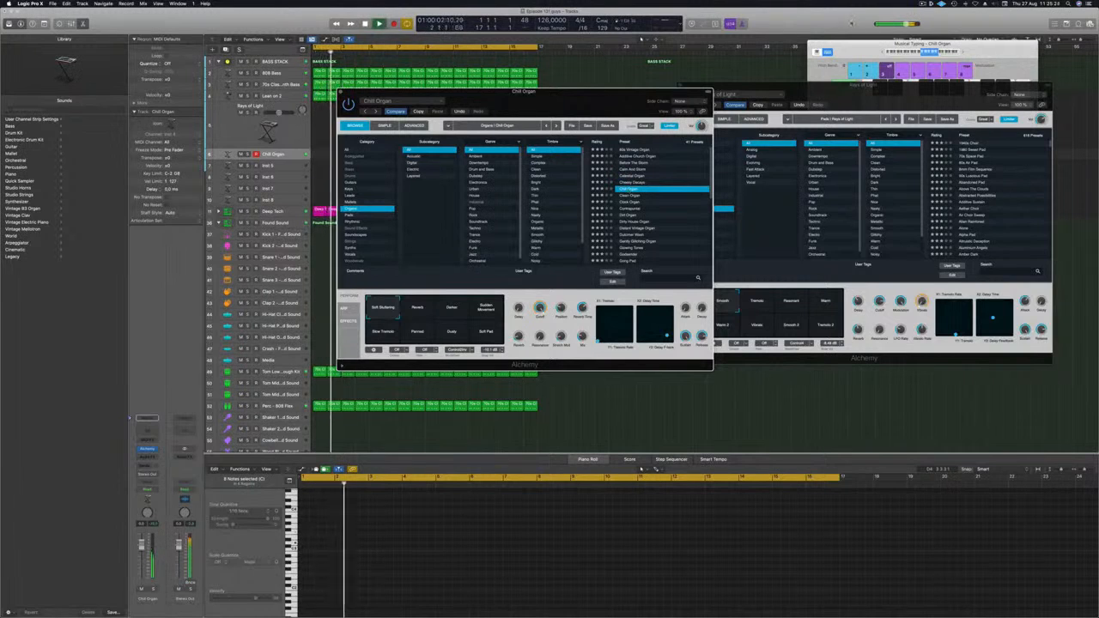
left_click(917, 54)
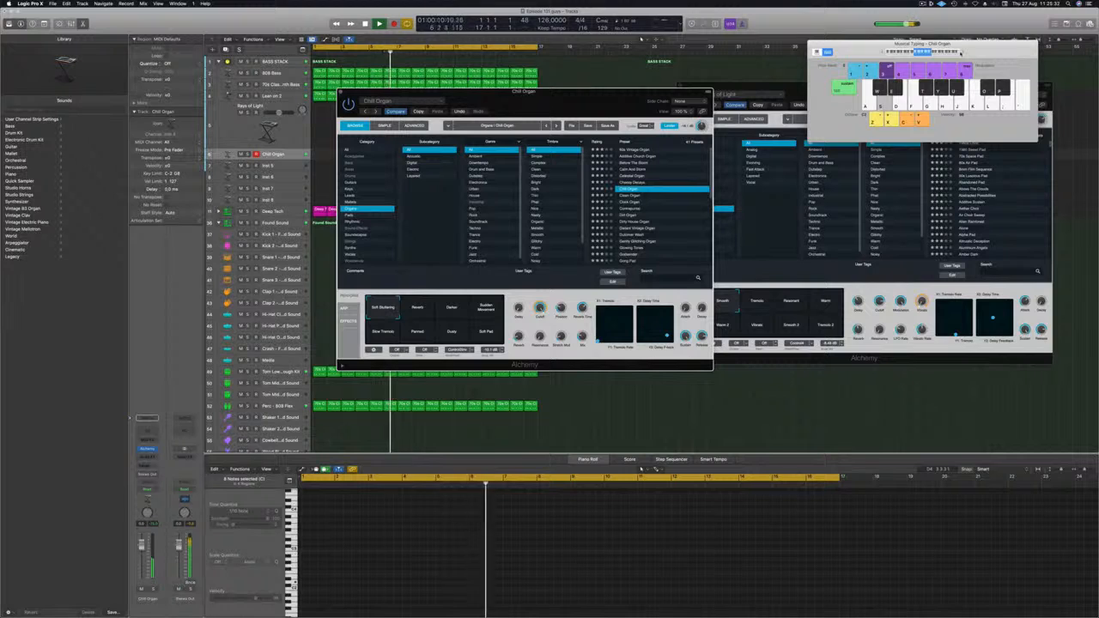
- Move the organ's Alchemy window clear of the arrangement and audition organ presets from Clean Organ to Distant Vintage Organ
left_click_drag(560, 103, 777, 162)
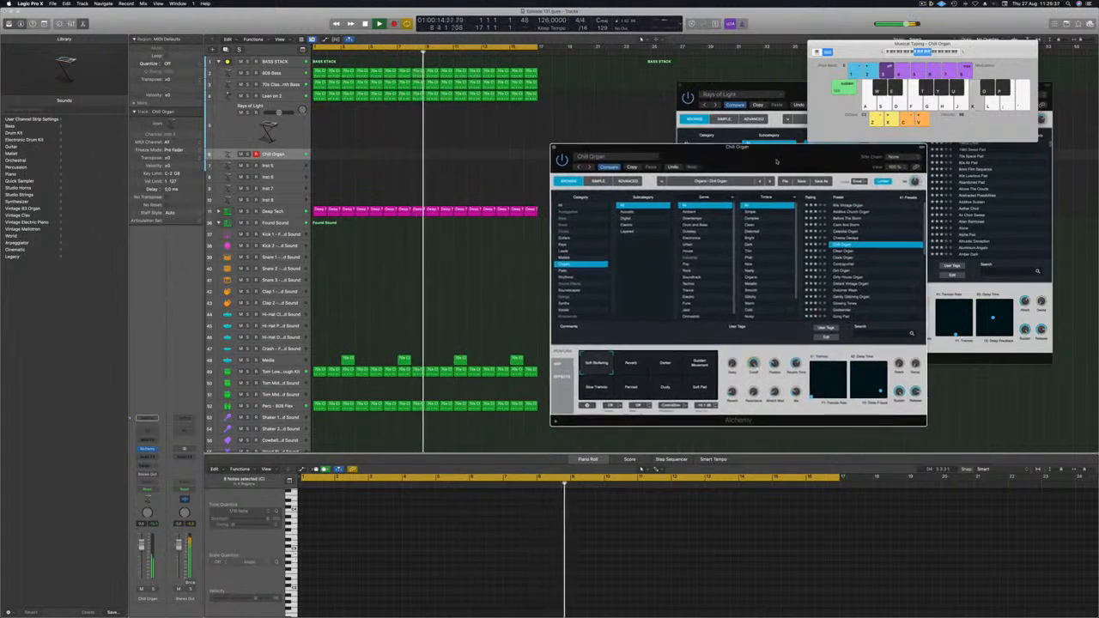
left_click(843, 252)
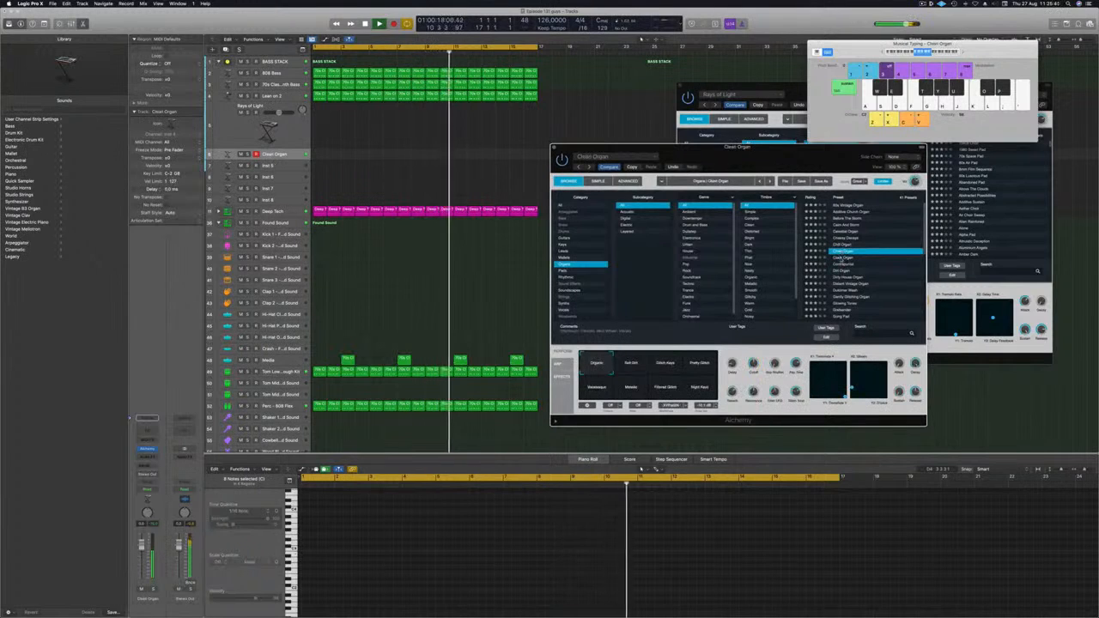
left_click(842, 259)
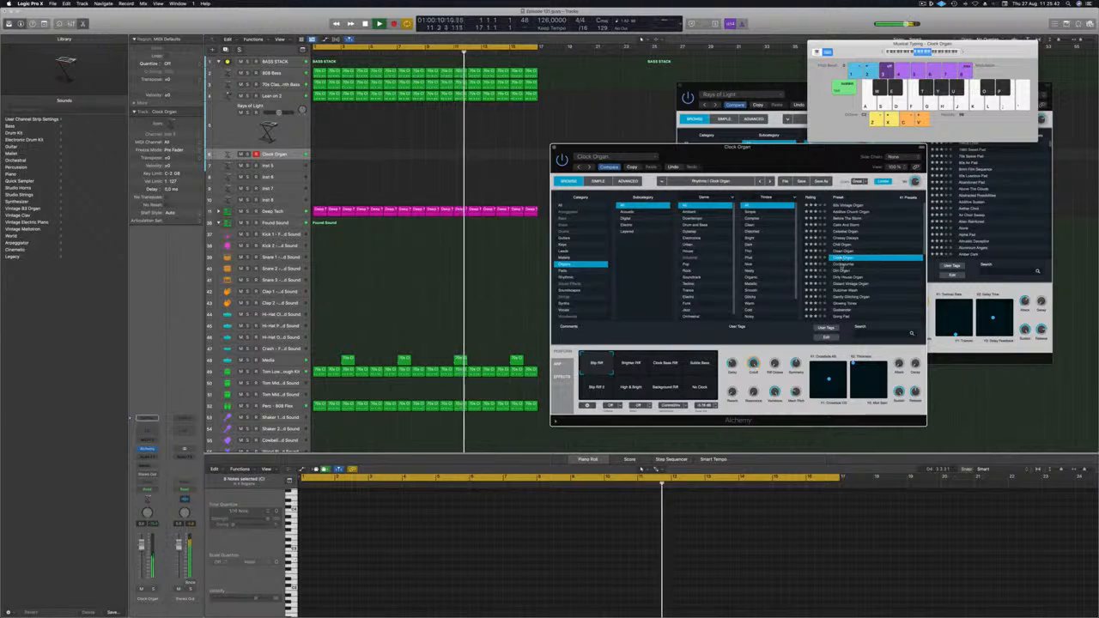
left_click(842, 264)
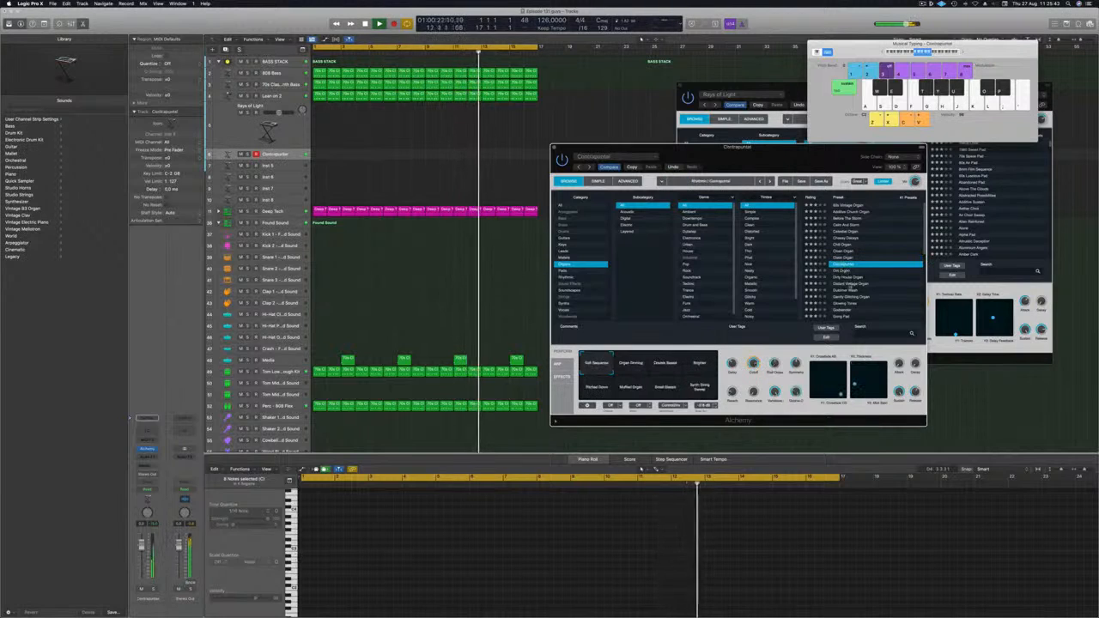
left_click(850, 284)
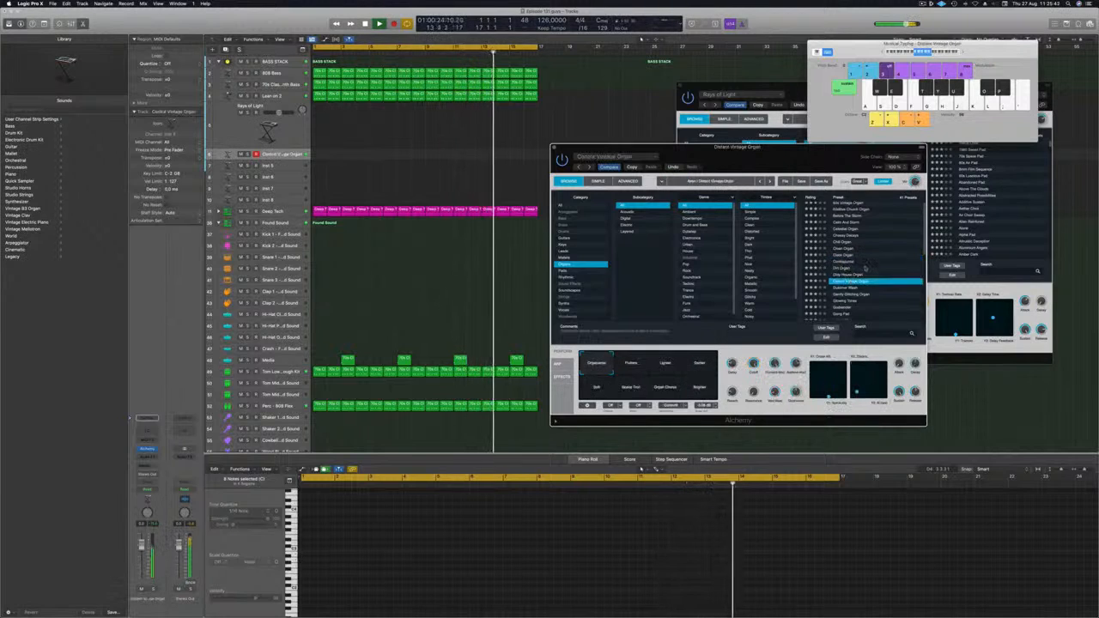
scroll(866, 270, "down", 3)
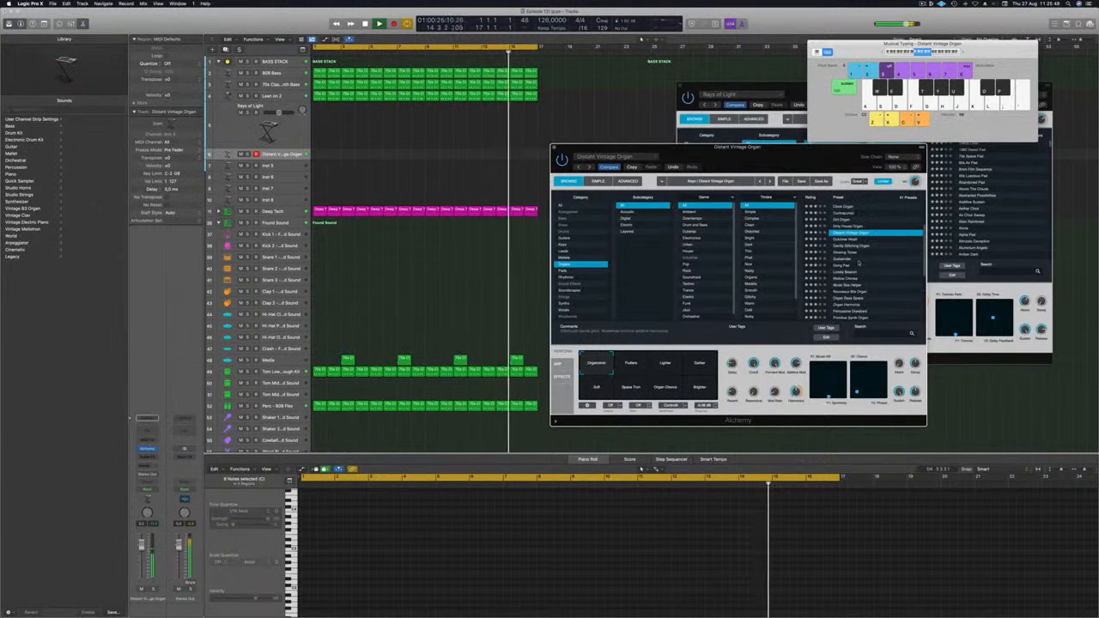
- Add a send from the organ track to the same effects bus that the pad track uses
left_click(147, 466)
left_click(148, 466)
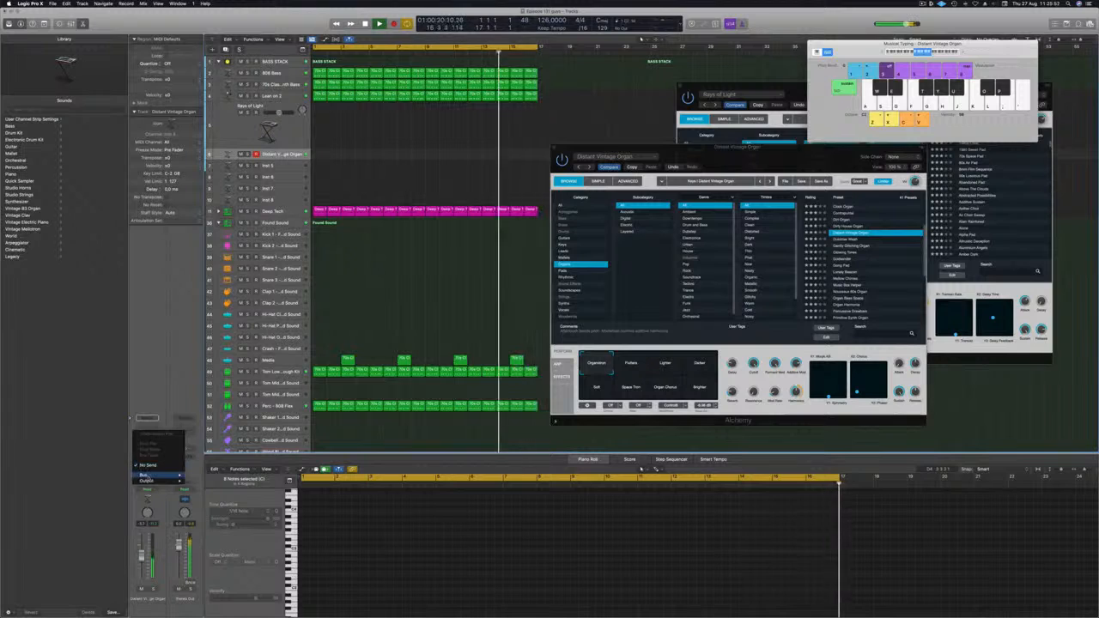
mouse_move(148, 475)
left_click(210, 438)
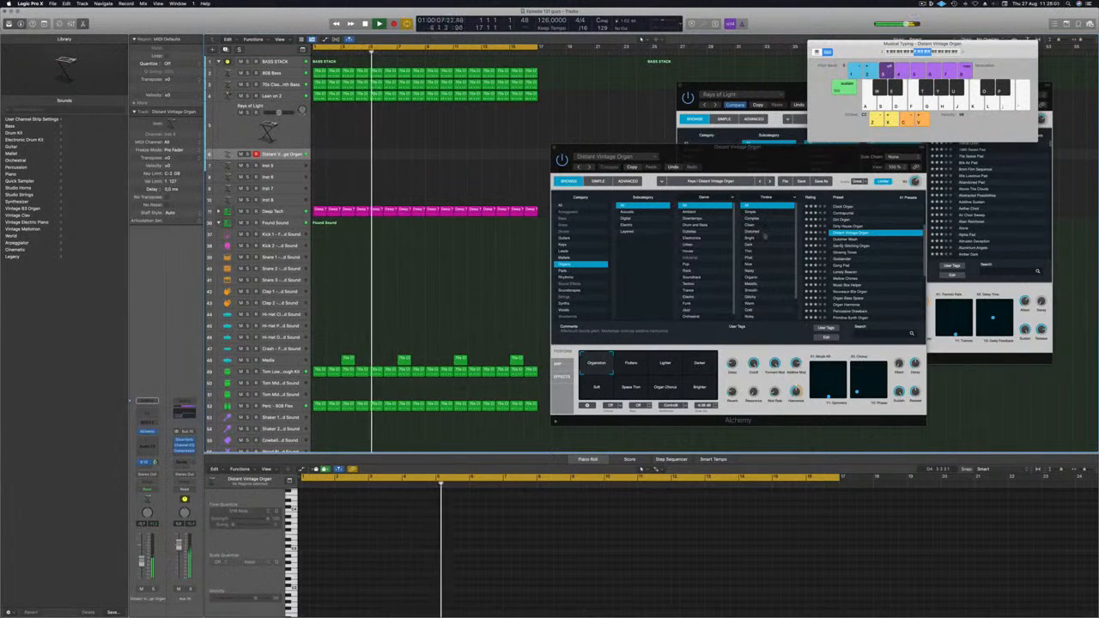
- Audition the organ presets after Distant Vintage Organ, including Glowing Tones and Organ Harmonia
key("Down")
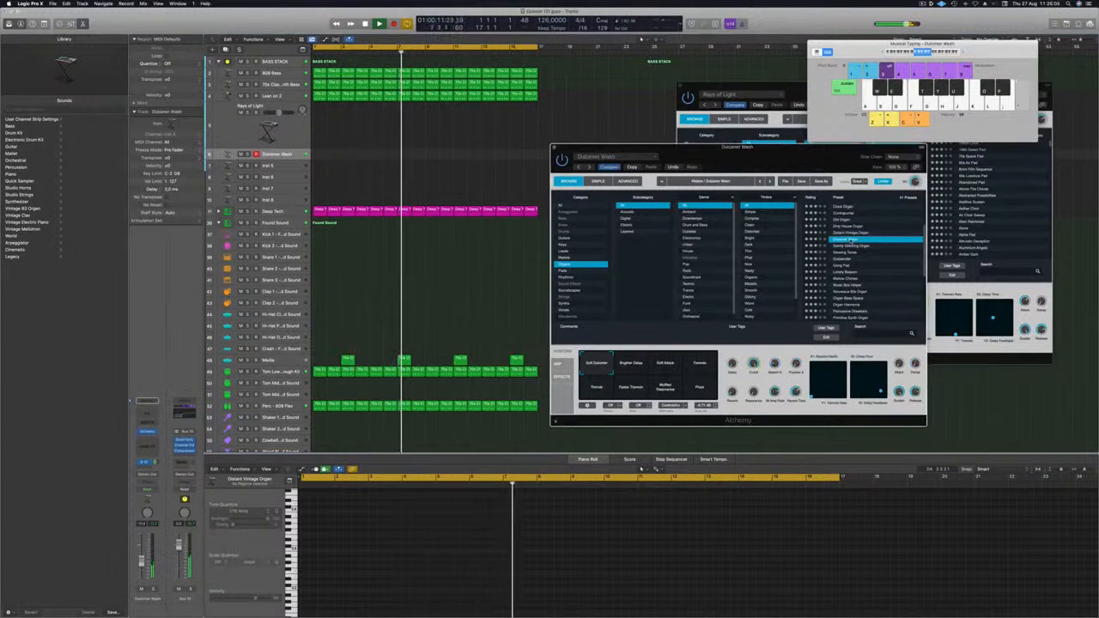
key("Down")
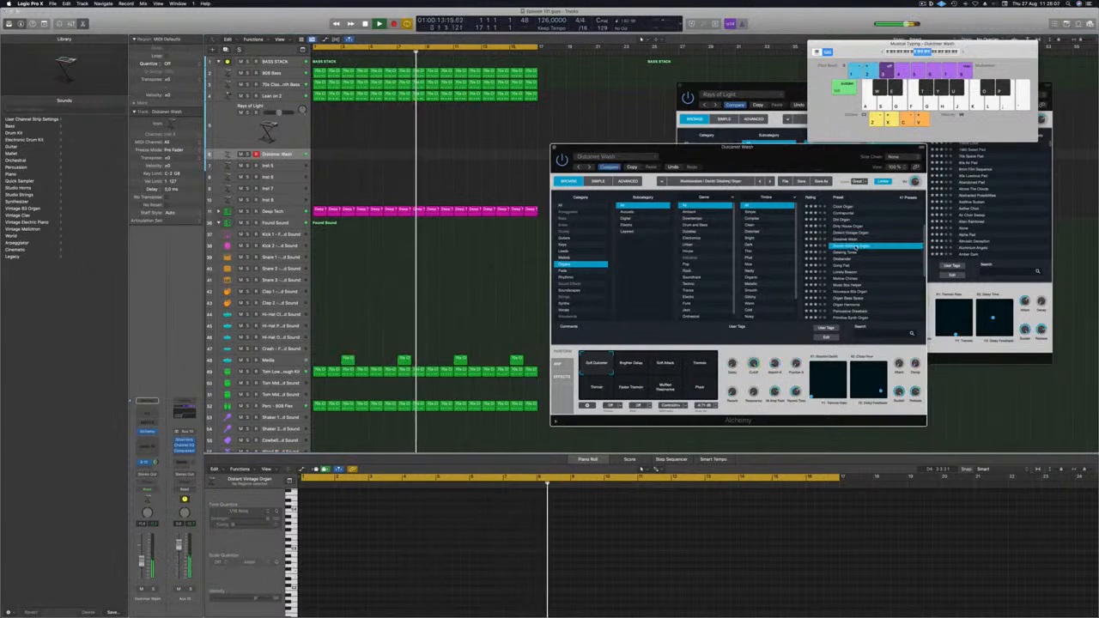
key("Down")
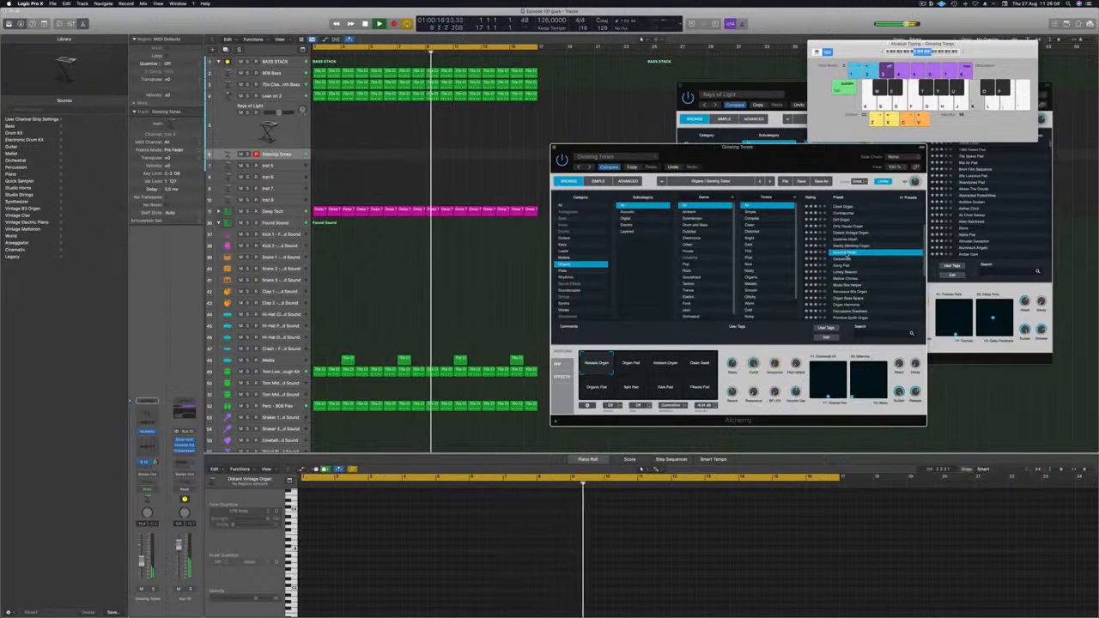
key("Down")
key("Down")
key("Down")
scroll(859, 266, "down", 2)
left_click(877, 275)
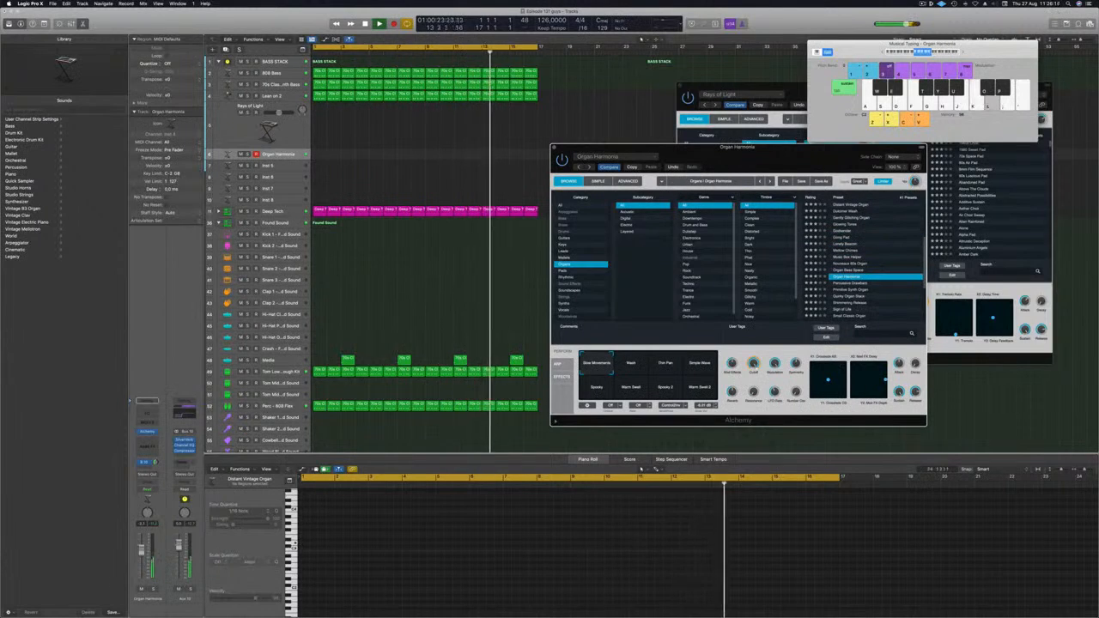
- Load the Percussive Drawbars organ preset, reposition the Musical Typing keyboard and choose the Perc Only variation
left_click(828, 161)
scroll(880, 243, "down", 2)
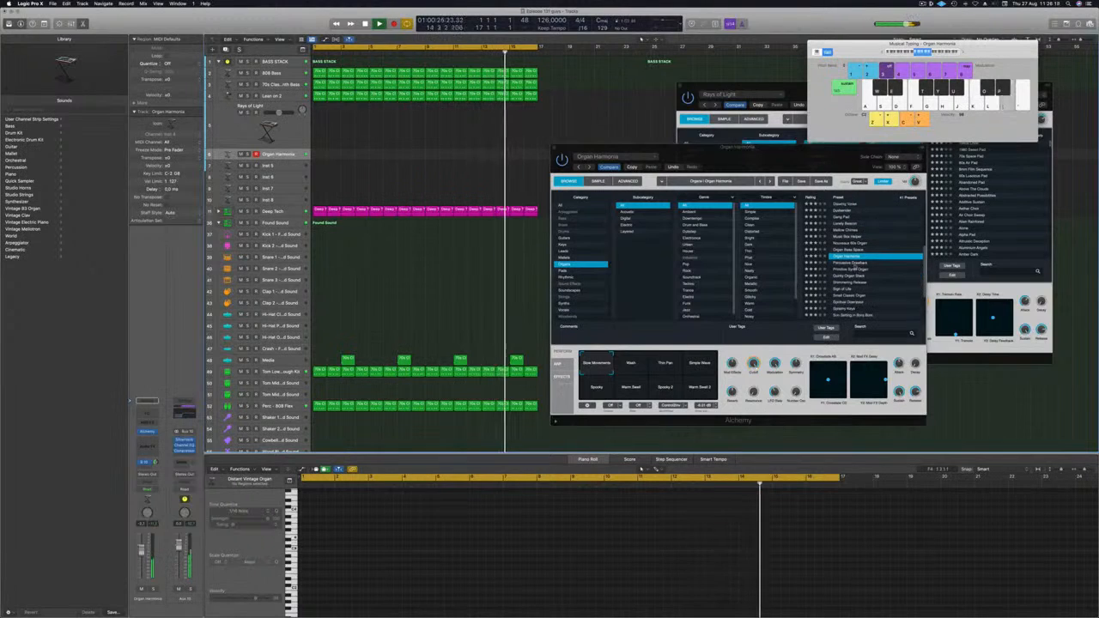
left_click(866, 263)
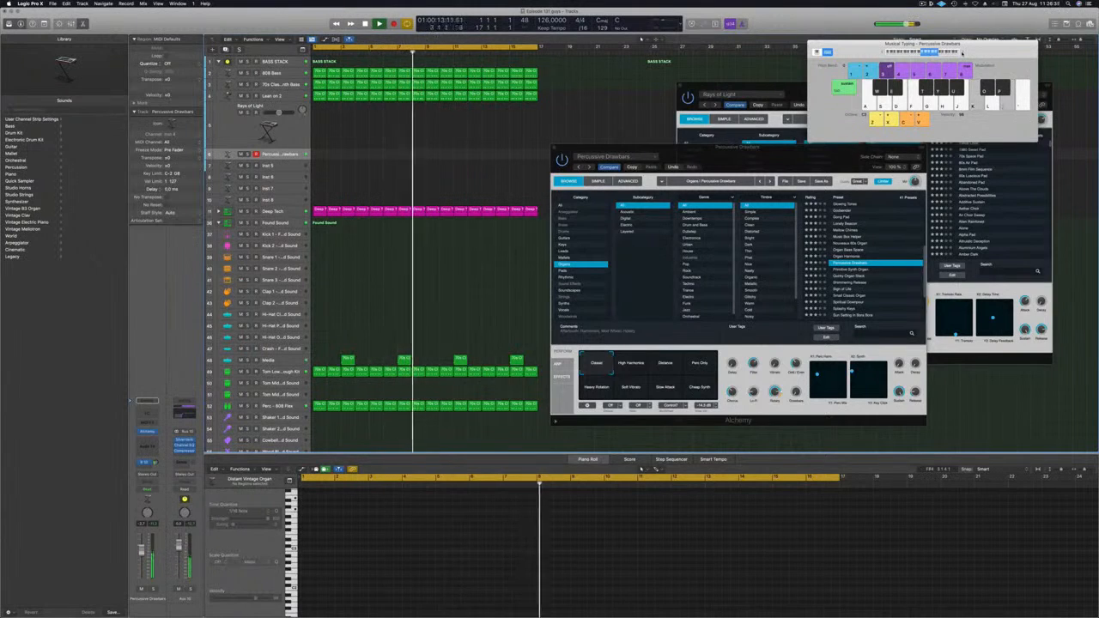
left_click_drag(971, 53, 918, 43)
left_click(654, 369)
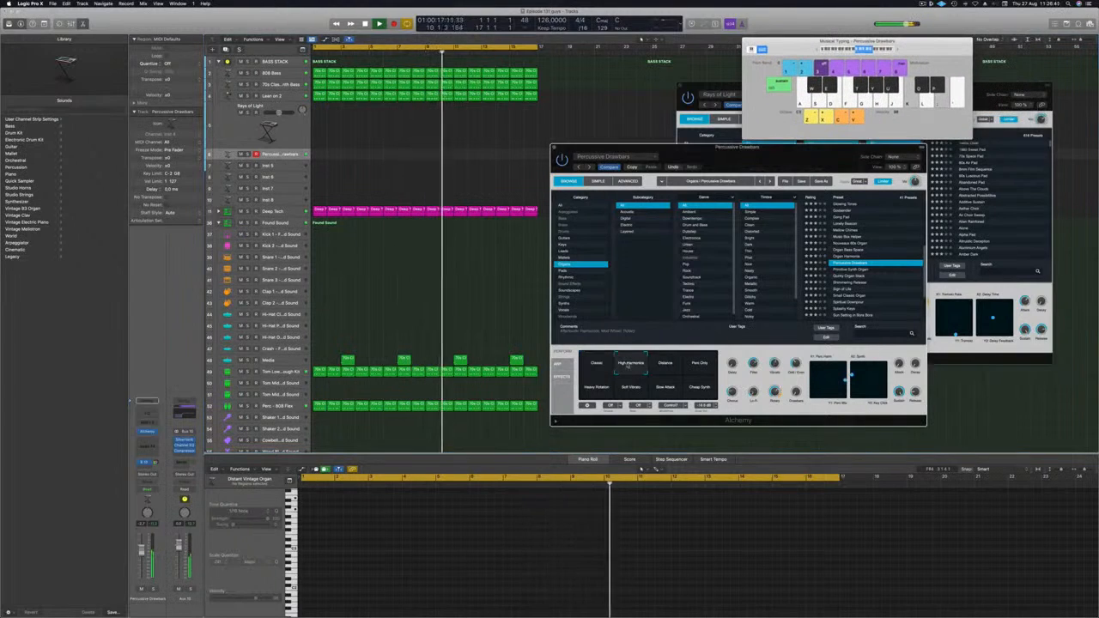
left_click(695, 362)
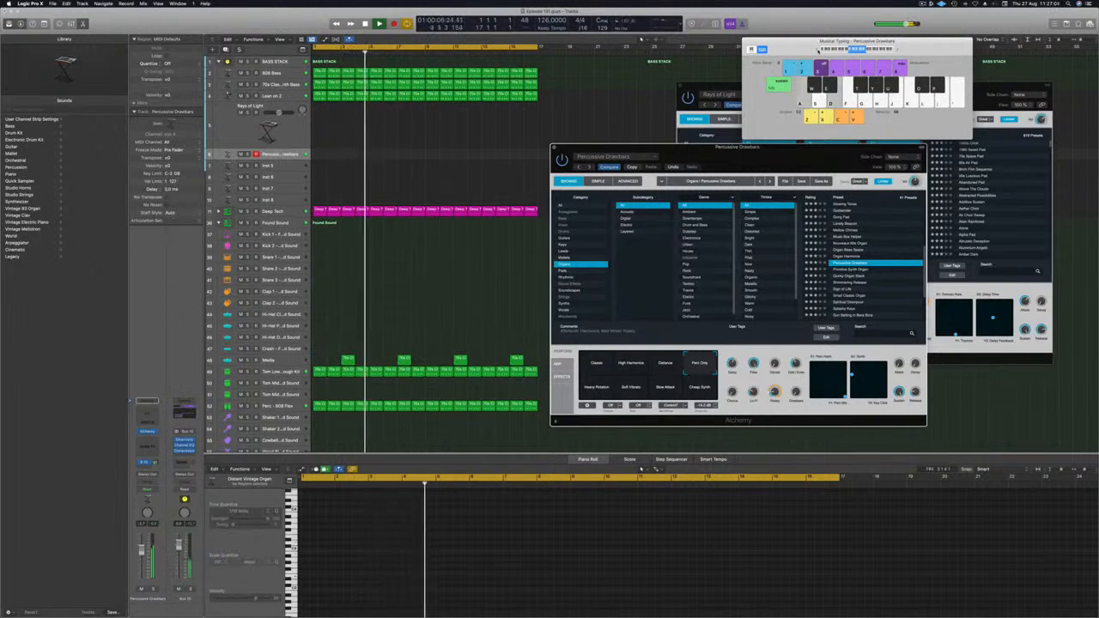
- Record a four-bar rhythmic organ part on the Percussive Drawbars track and move its region to bar 1
key("r")
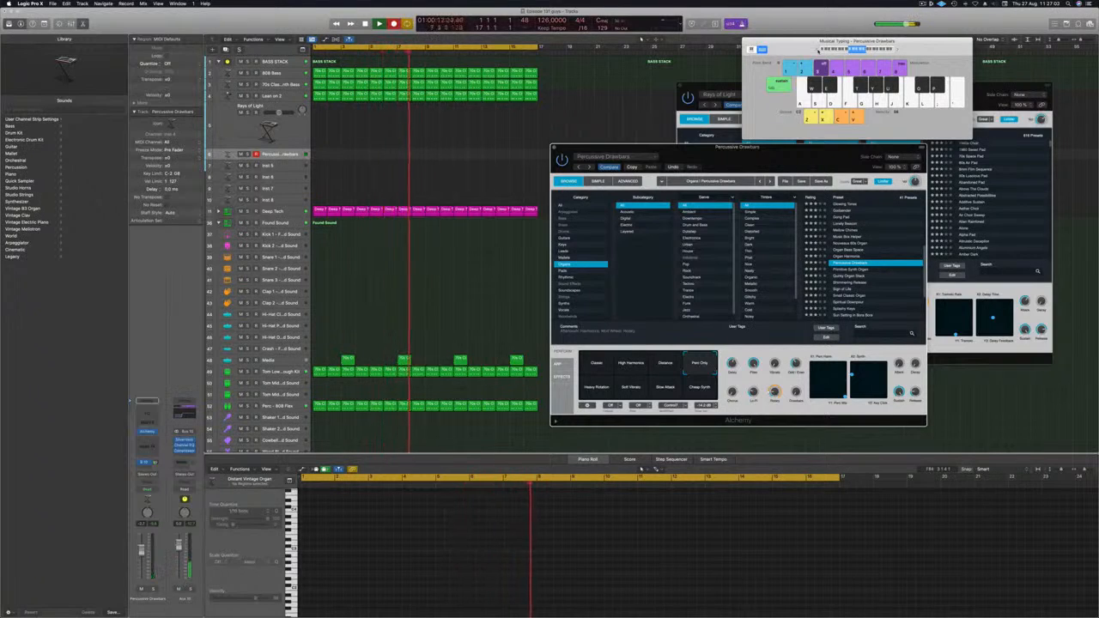
key("a")
key("d")
key("a")
key("d")
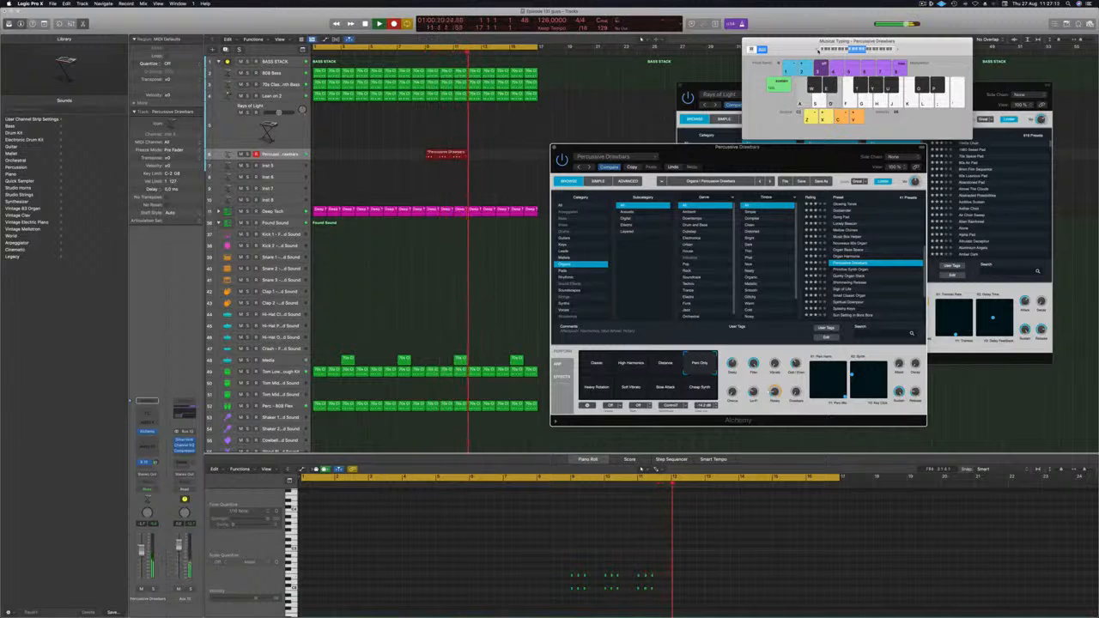
key("space")
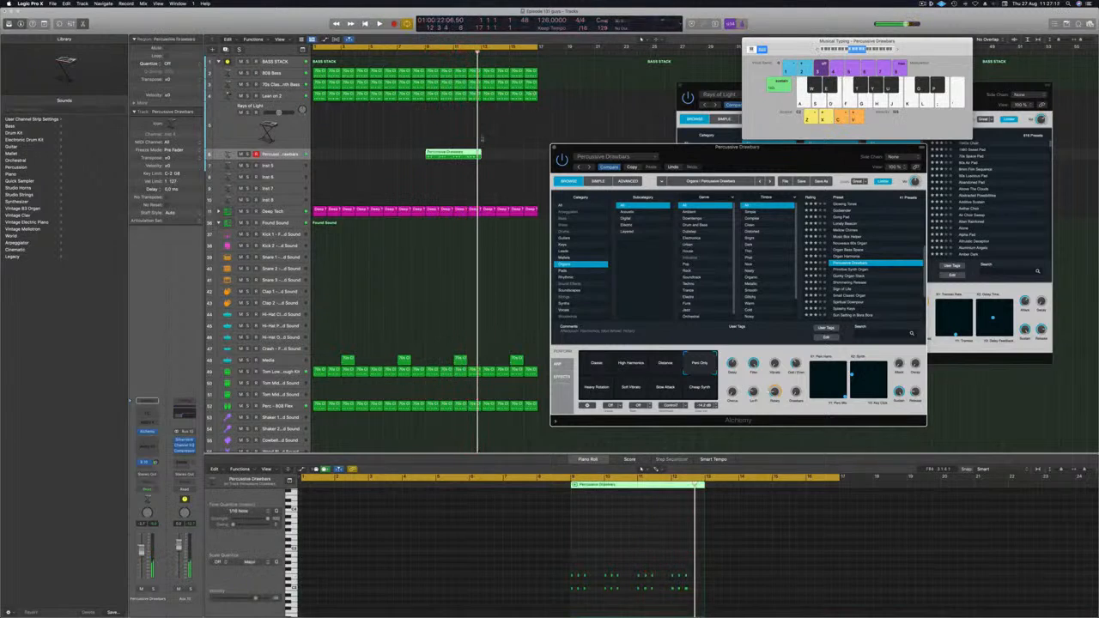
left_click_drag(453, 154, 341, 154)
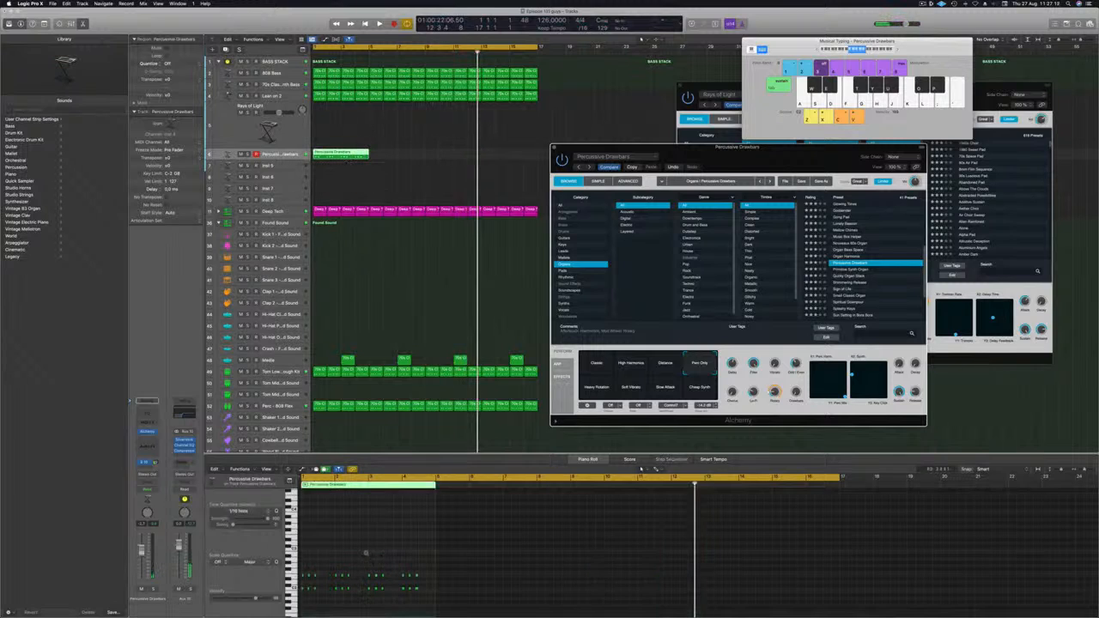
- Examine the notes of the four-bar Percussive Drawbars region in the Piano Roll and play the part from the start
scroll(367, 555, "up", 4)
scroll(430, 548, "down", 5)
left_click(345, 129)
left_click(342, 152)
scroll(339, 553, "up", 4)
left_click(340, 544)
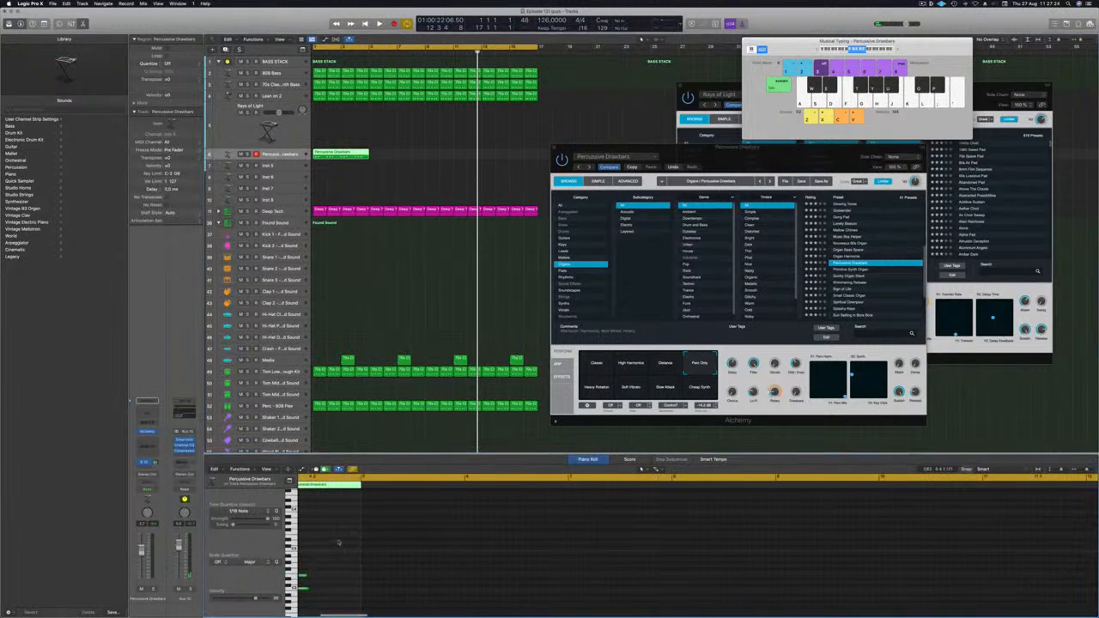
scroll(387, 542, "down", 4)
key("Return")
key("space")
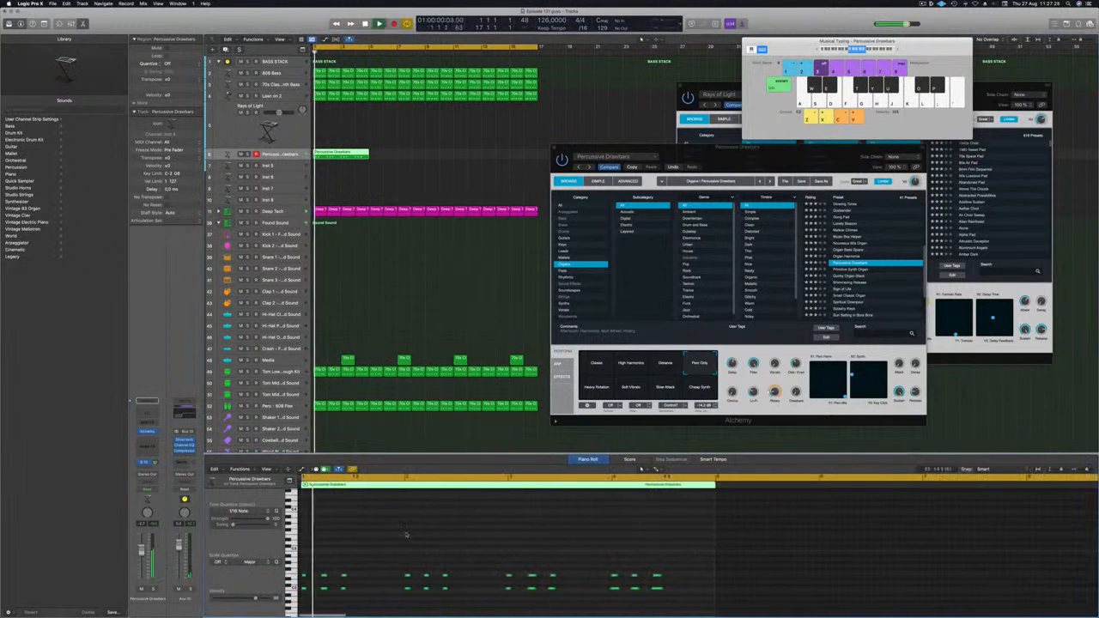
- Select all notes of the organ region, quantize them to 1/16 note and replay the part from the start
scroll(348, 592, "down", 2)
key("Return")
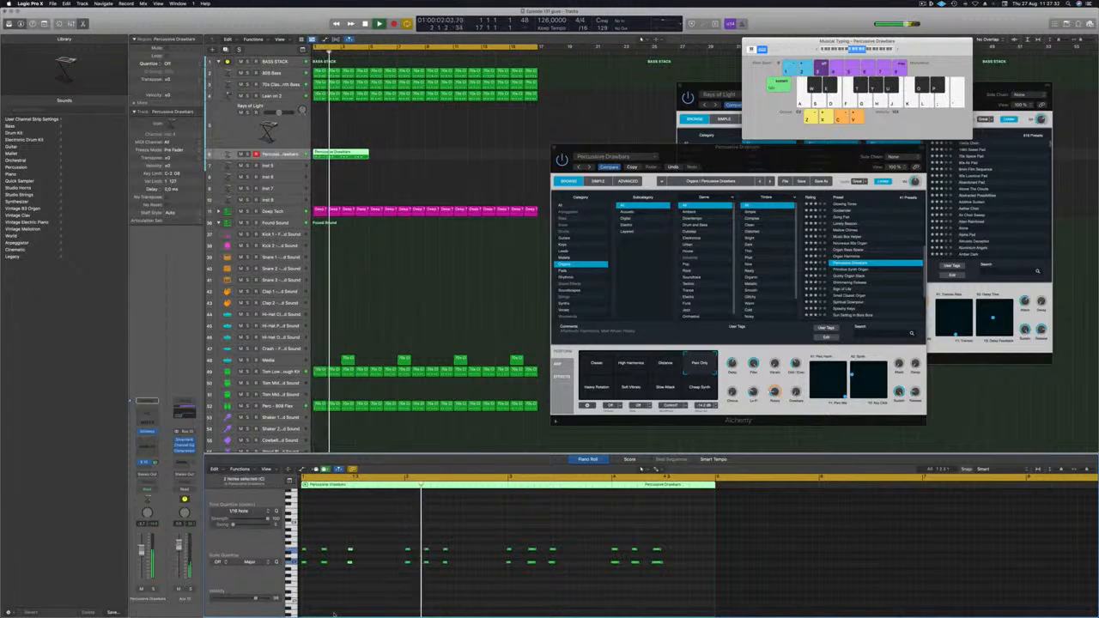
key("Return")
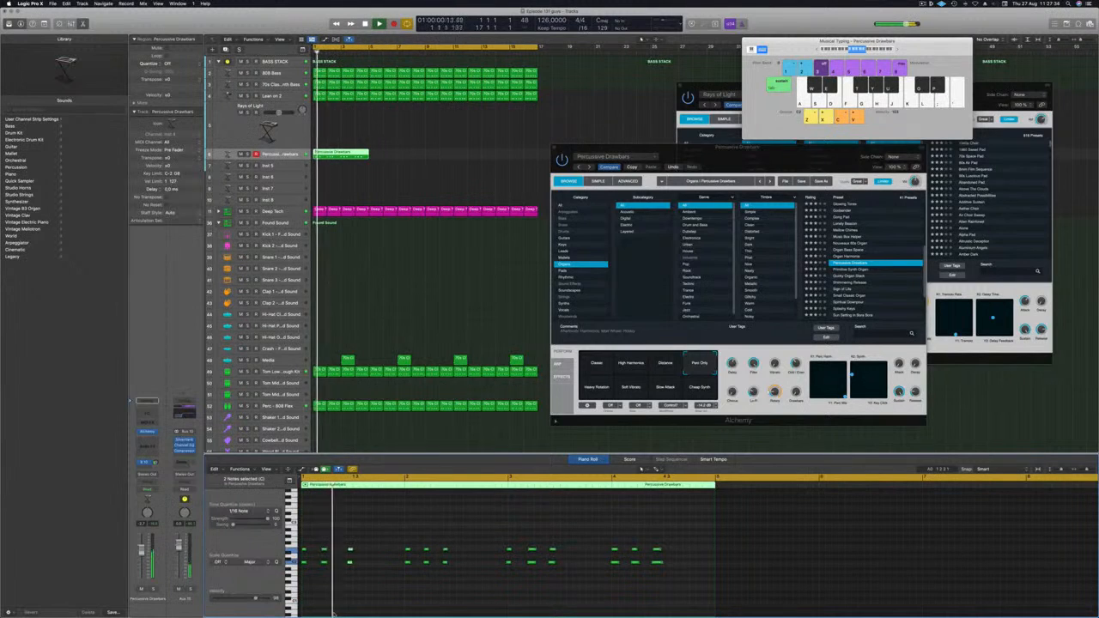
key("Return")
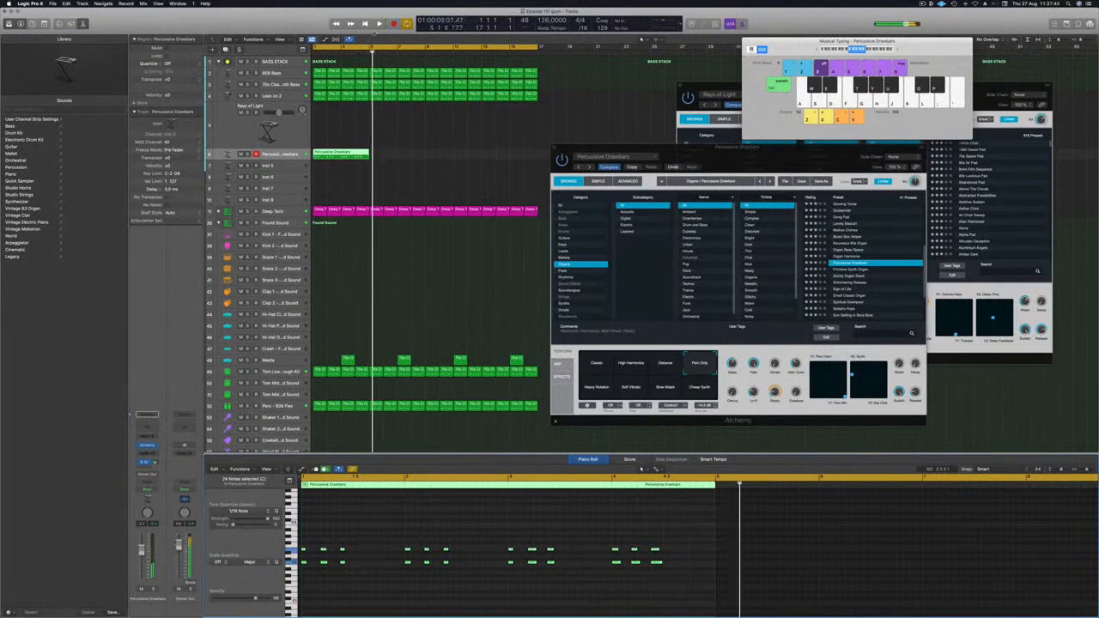
- Duplicate the four-bar Percussive Drawbars region along its track up to bar 17 and play the arrangement from the start
left_click_drag(361, 154, 470, 158)
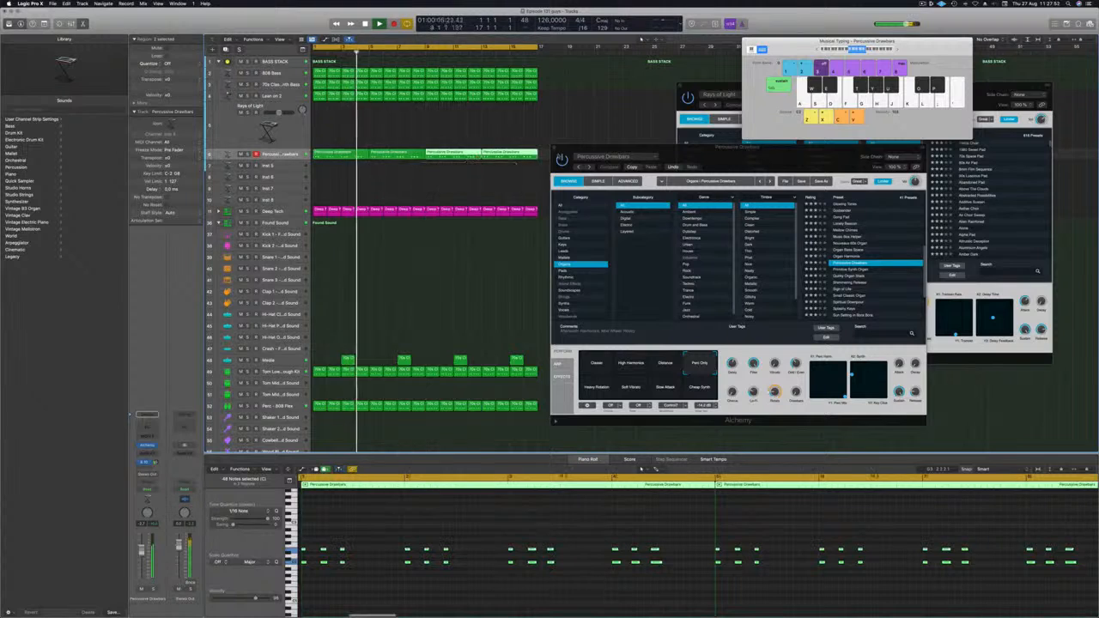
left_click_drag(688, 163, 728, 119)
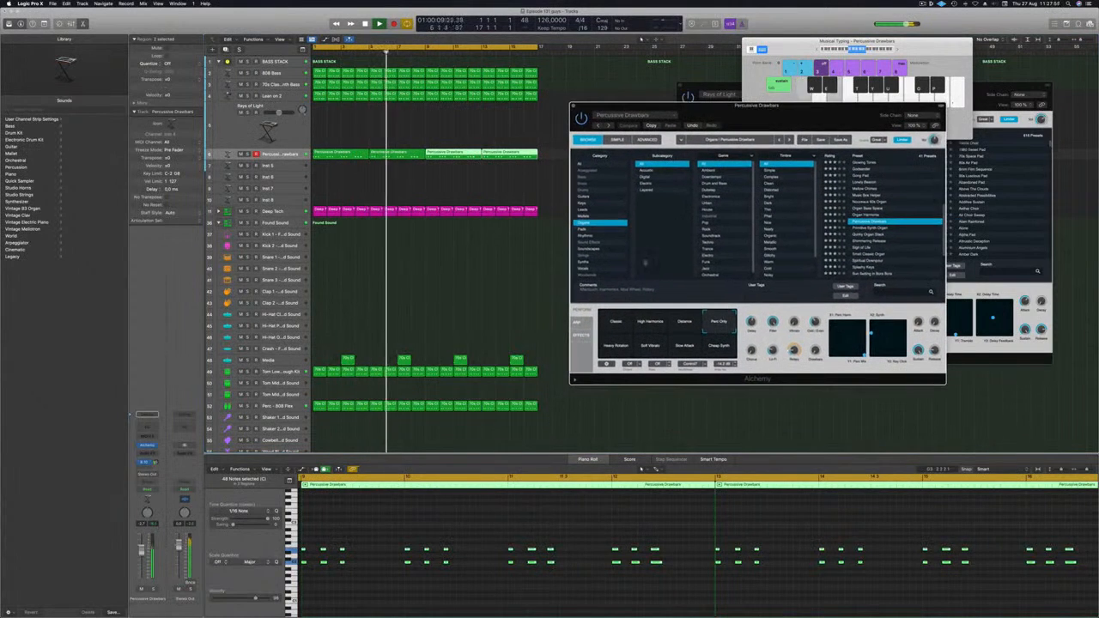
key("Return")
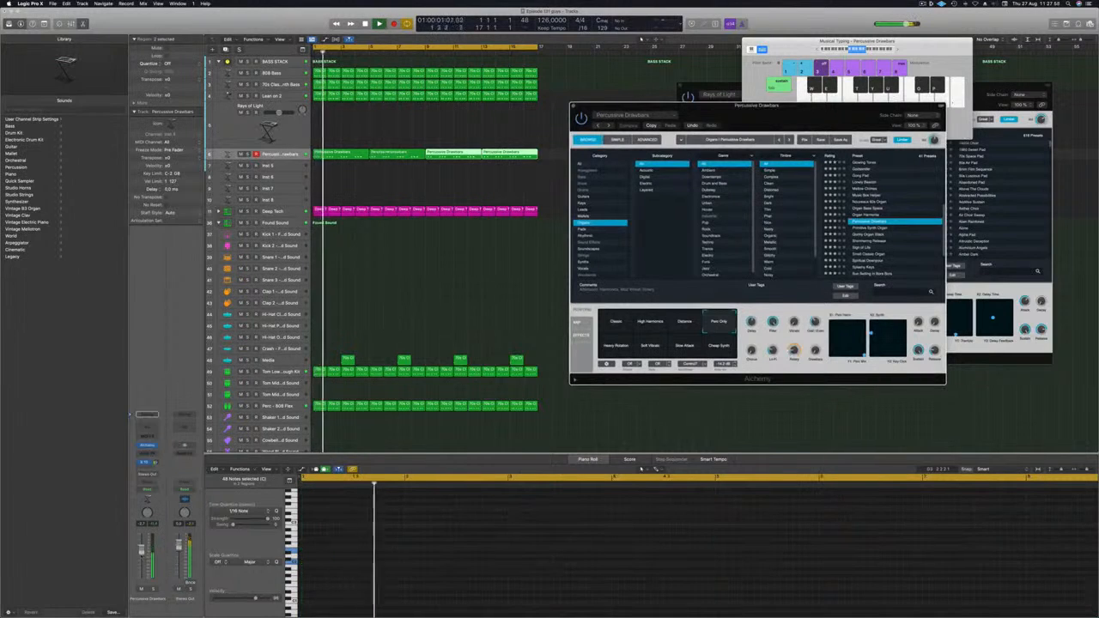
left_click(380, 487)
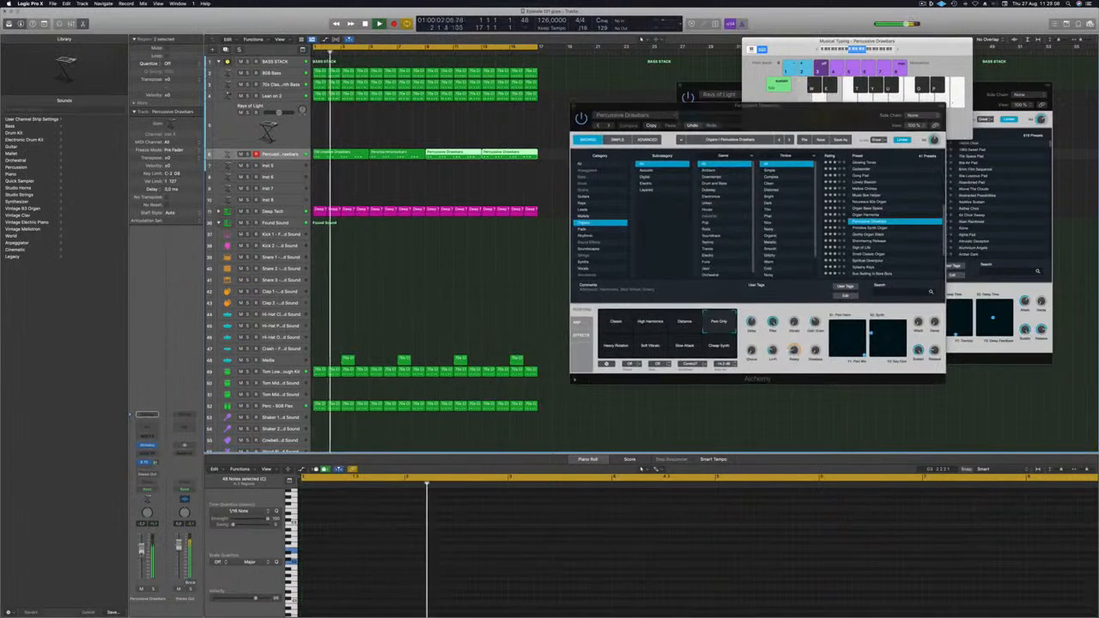
key("space")
- Audition the Cheap Synth, Slow Attack, Soft Vibrato and Heavy Rotation variations during playback, then return to Perc Only
left_click(726, 343)
left_click(686, 347)
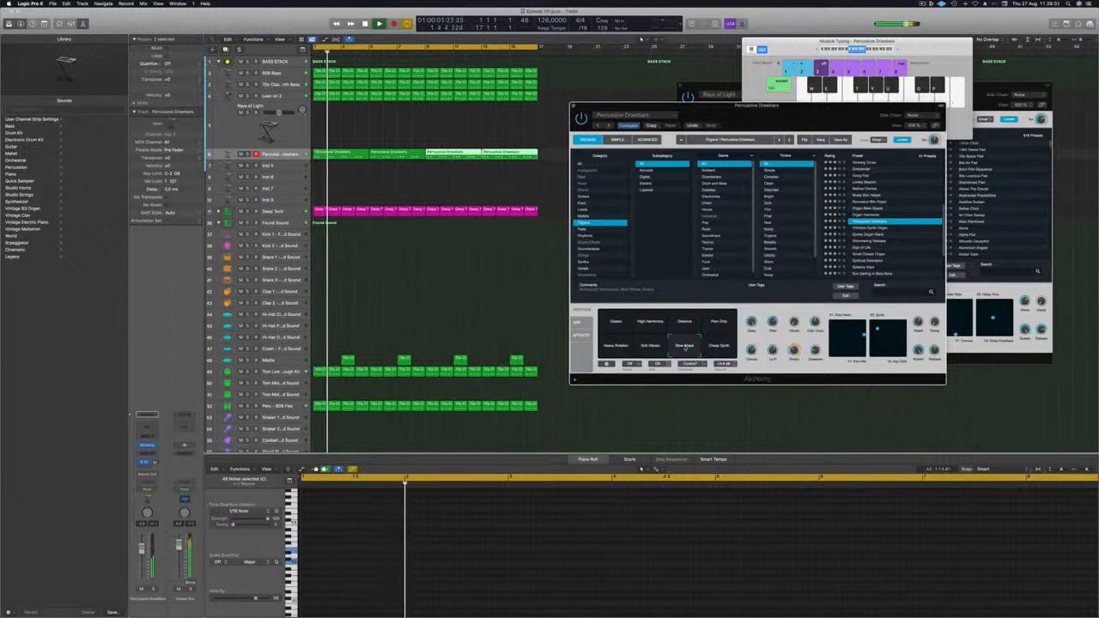
left_click(653, 350)
left_click(618, 348)
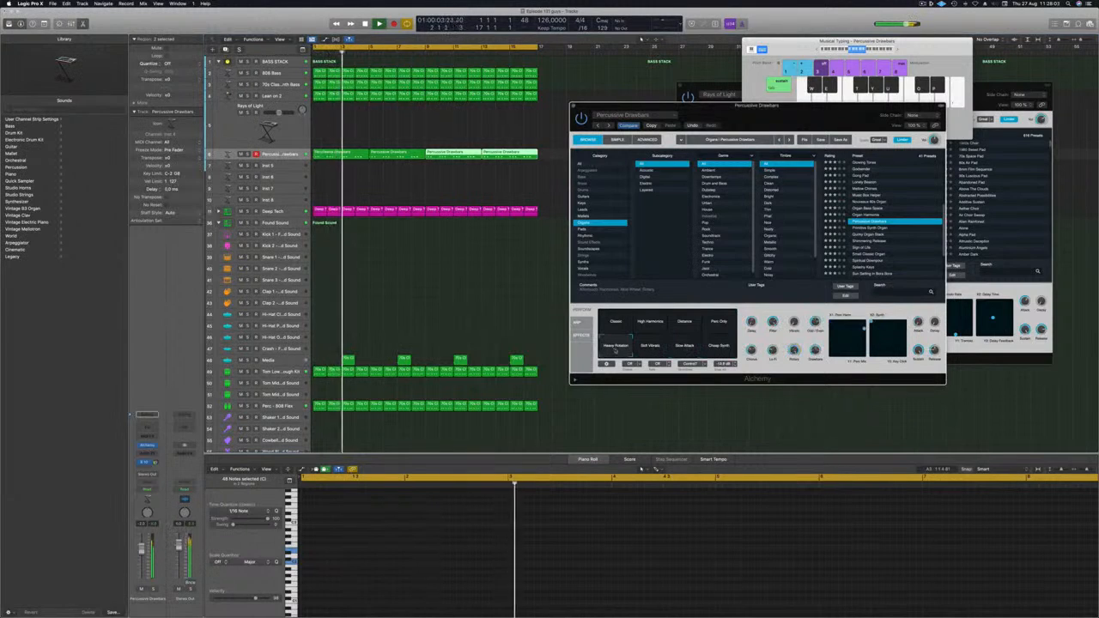
left_click(719, 323)
key("Return")
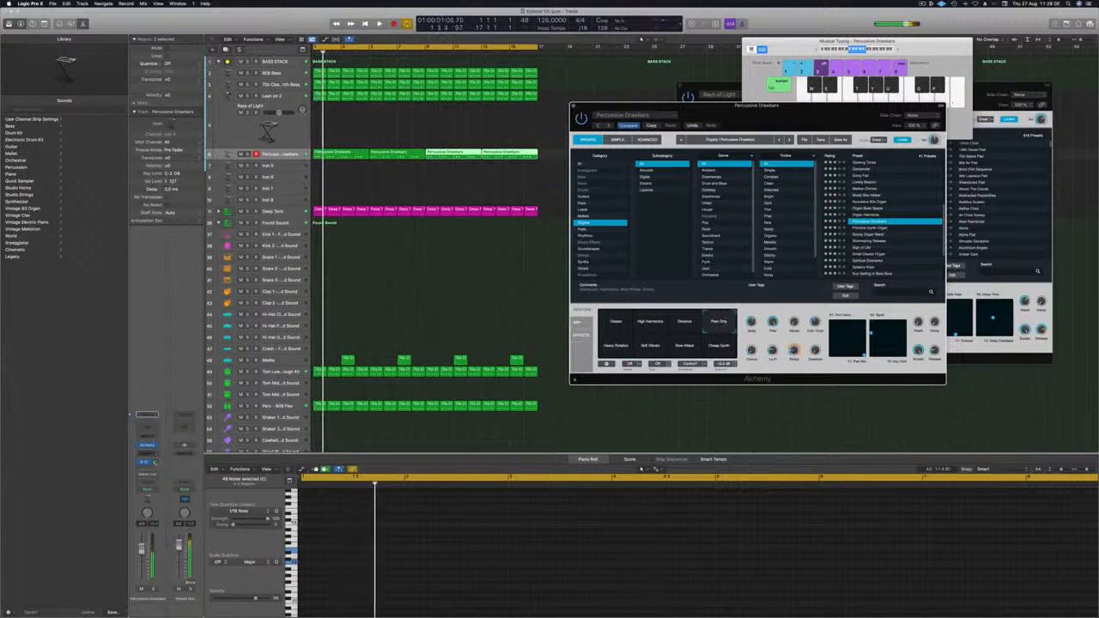
- Adjust the organ track's bus send level and close the Percussive Drawbars instrument window
left_click_drag(156, 464, 156, 463)
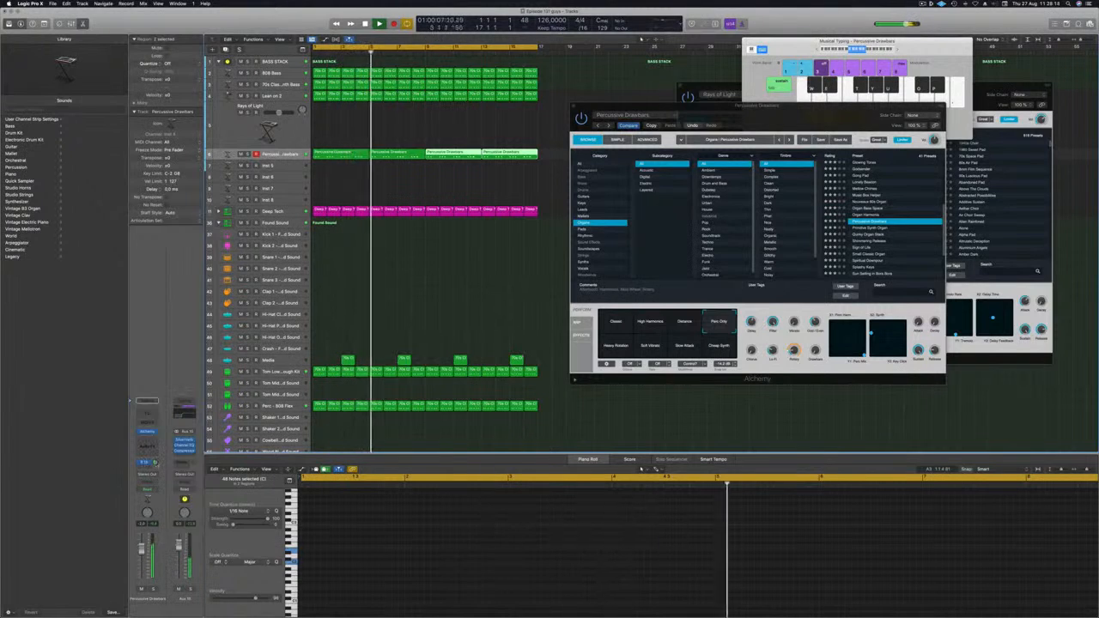
left_click_drag(823, 110, 809, 116)
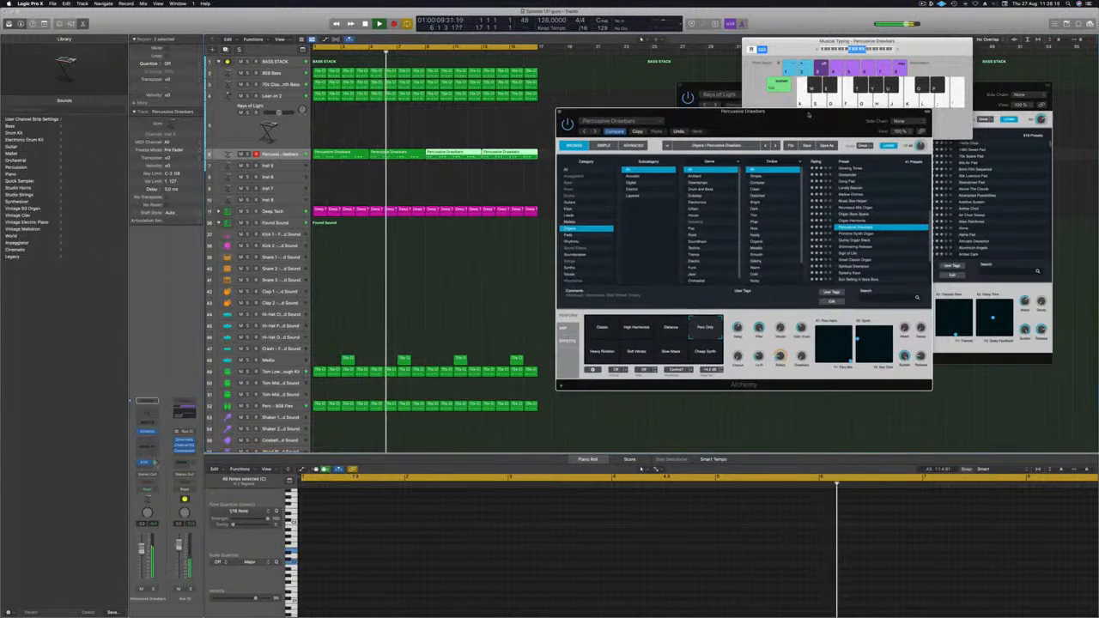
left_click(474, 120)
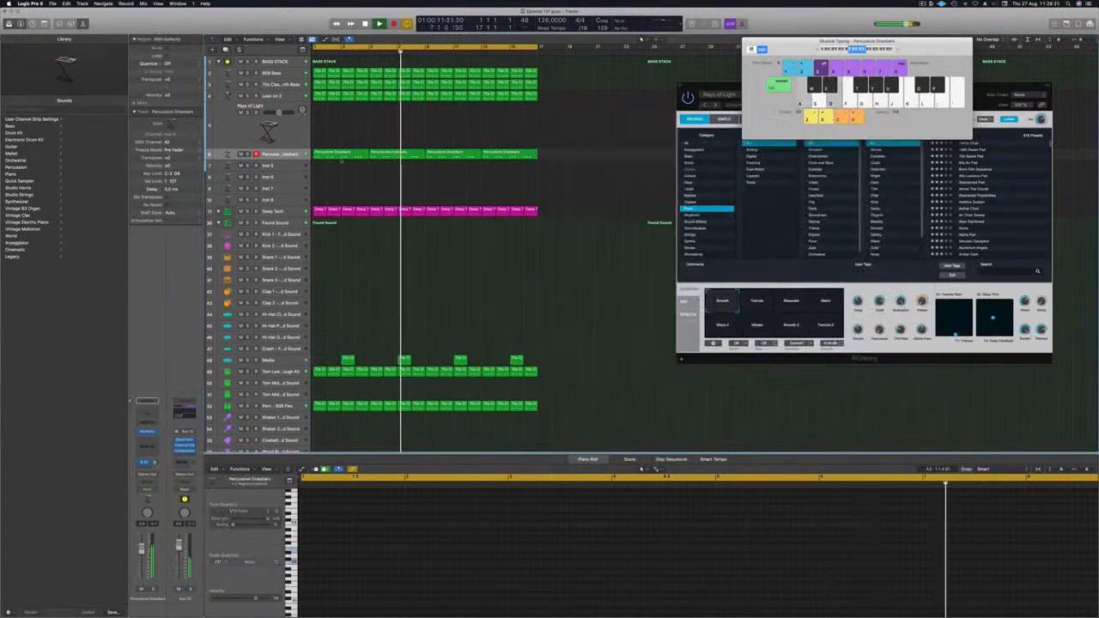
- Copy the first organ region to the Inst 5 track and delete all notes except the opening pair in each bar
left_click(330, 154)
left_click_drag(330, 154, 332, 164)
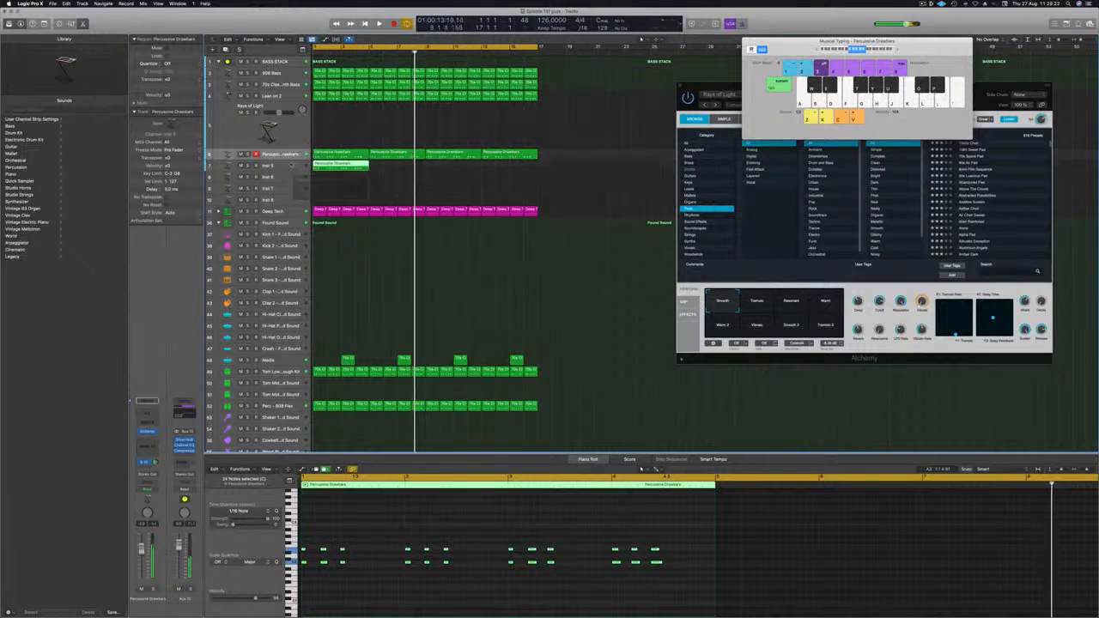
left_click(353, 591)
left_click_drag(316, 591, 316, 591)
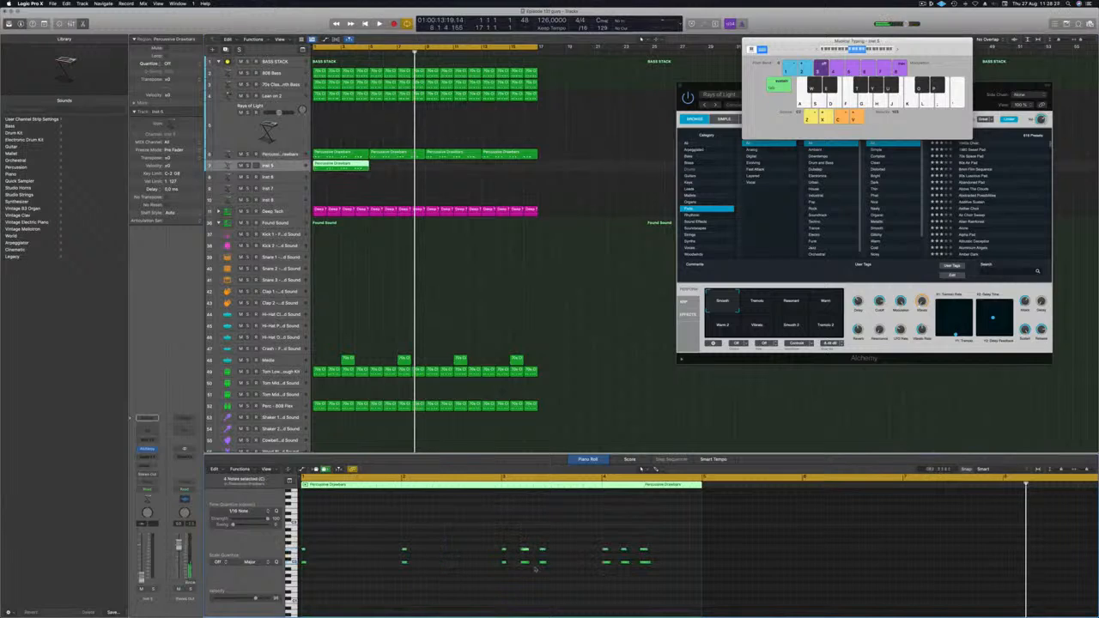
key("Delete")
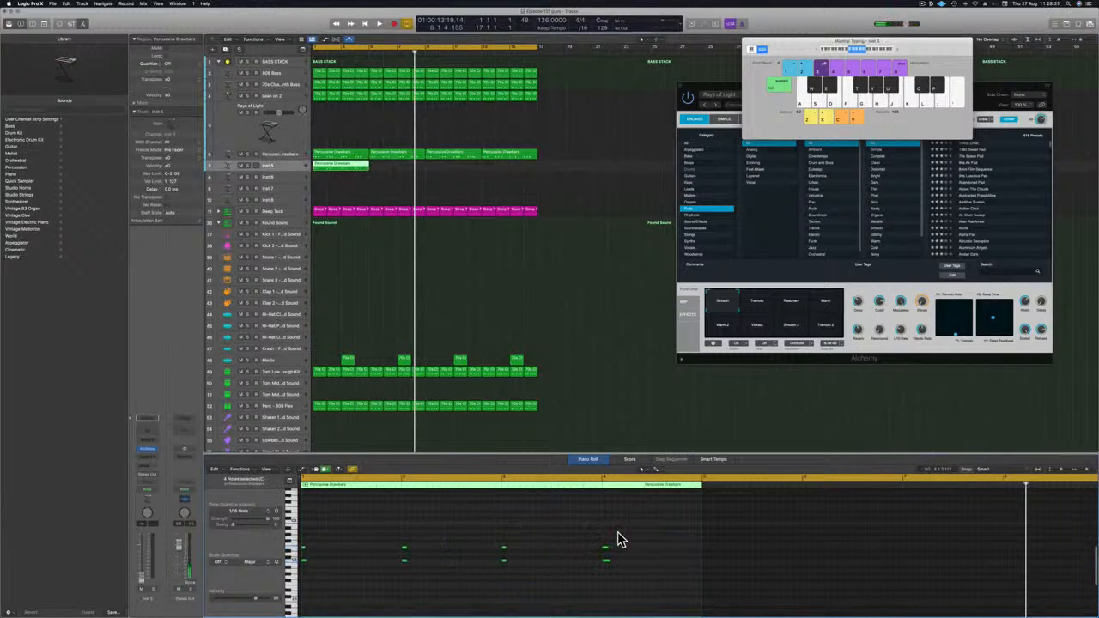
- Move the remaining note pairs of the Inst 5 region to beat 4 of each bar and play from the start
left_click_drag(577, 594, 335, 590)
left_click_drag(299, 533, 380, 550)
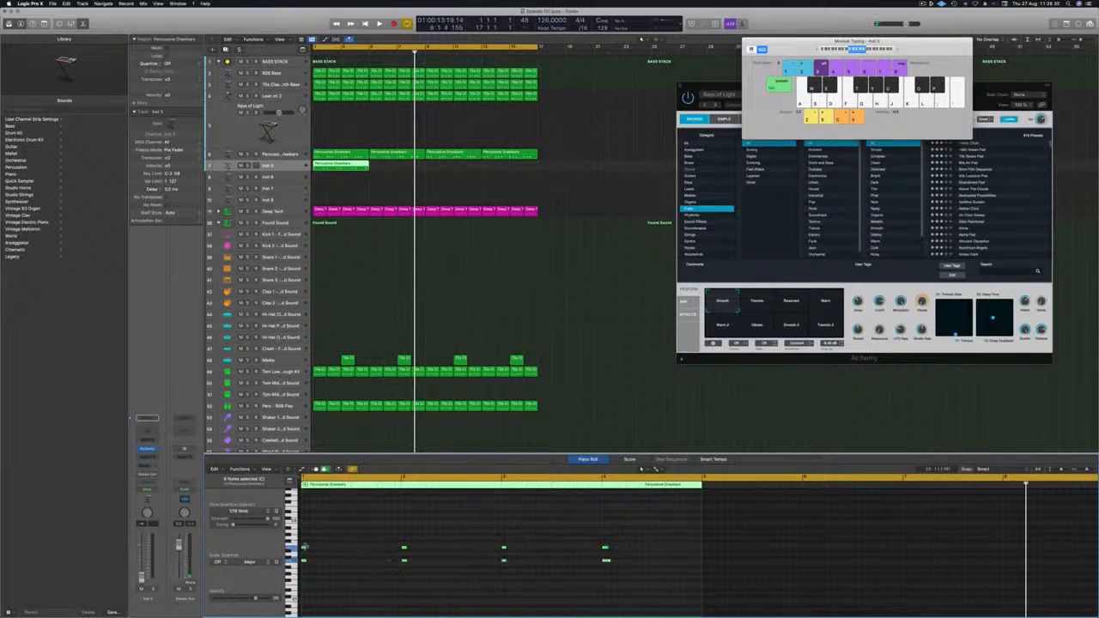
left_click_drag(311, 550, 378, 550)
key("Return")
key("space")
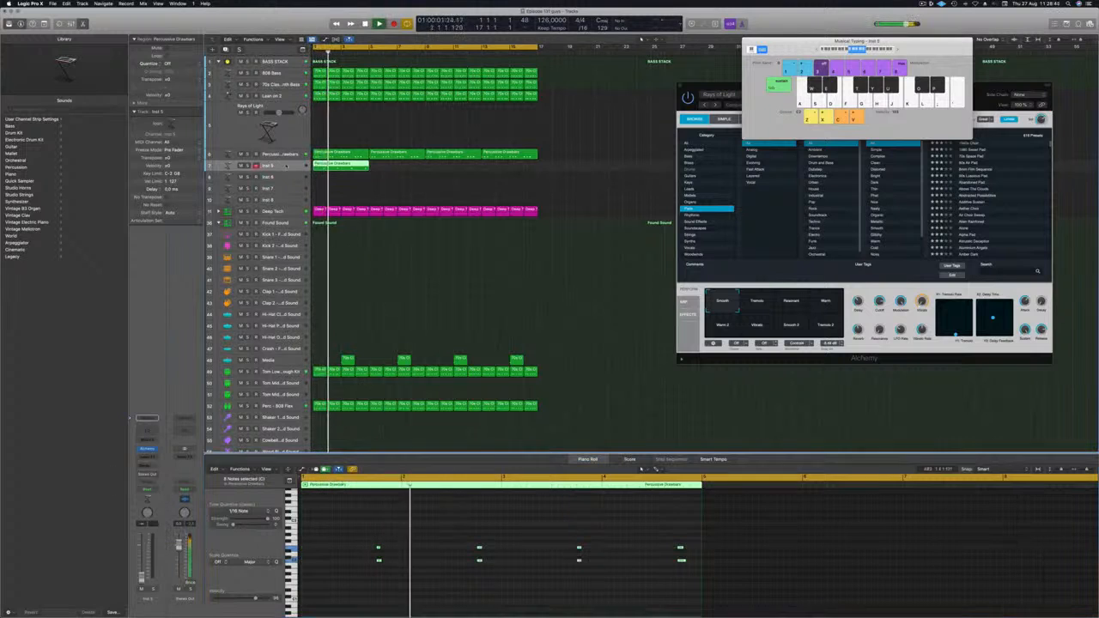
key("Return")
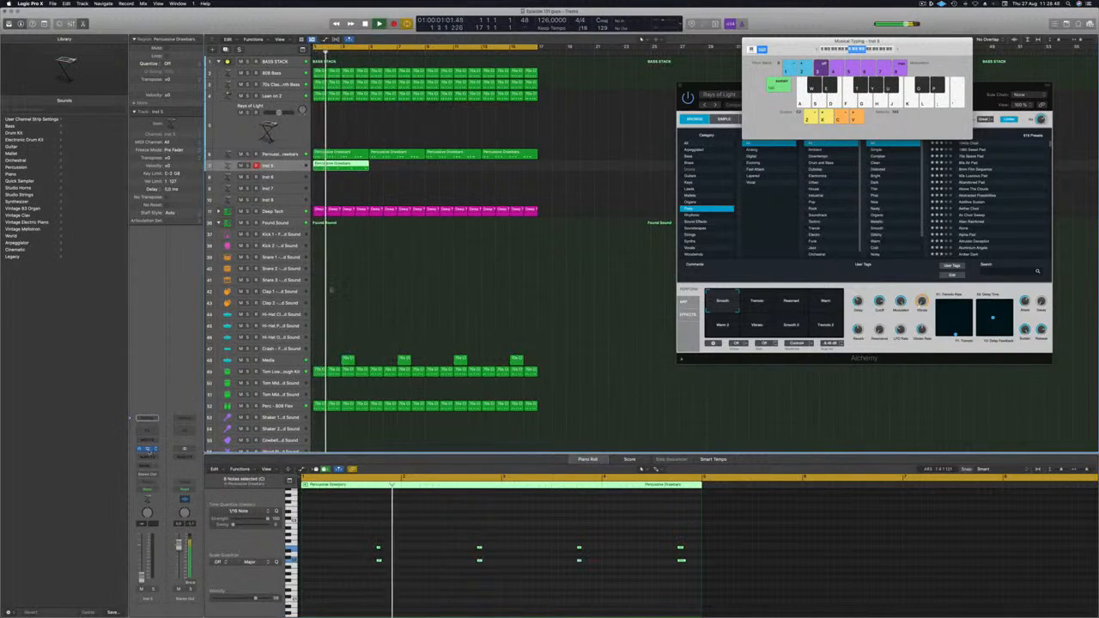
- Open Alchemy on the Inst 5 track, audition the Synth Pluck, Minimal Arp and Dark Arp variations, and choose Motion Pad
left_click(149, 450)
left_click_drag(599, 104, 680, 110)
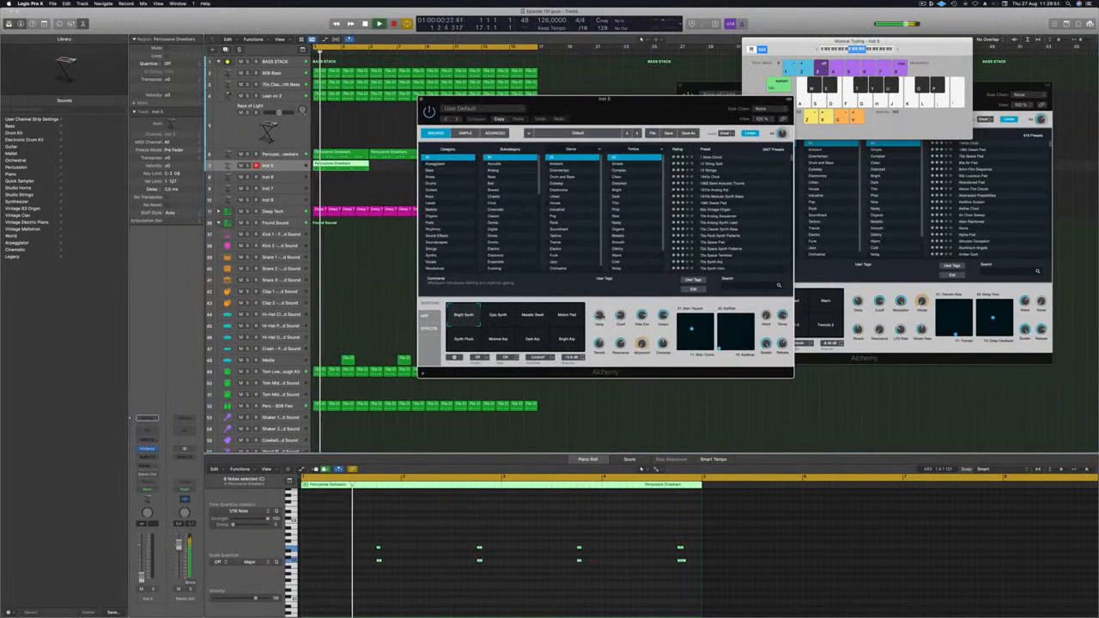
left_click(464, 339)
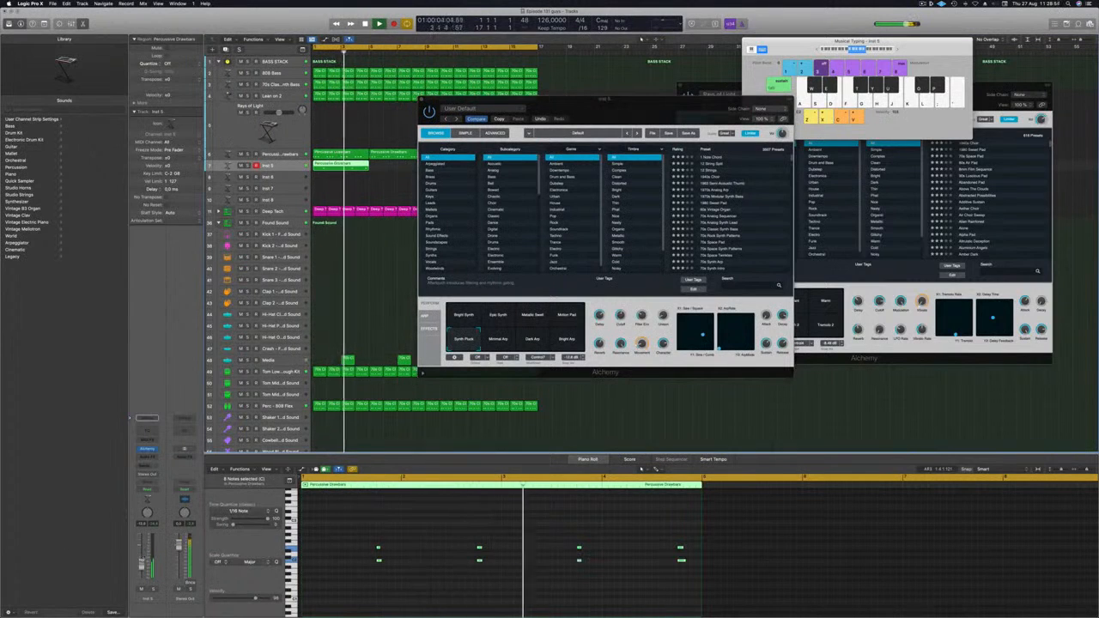
left_click(498, 339)
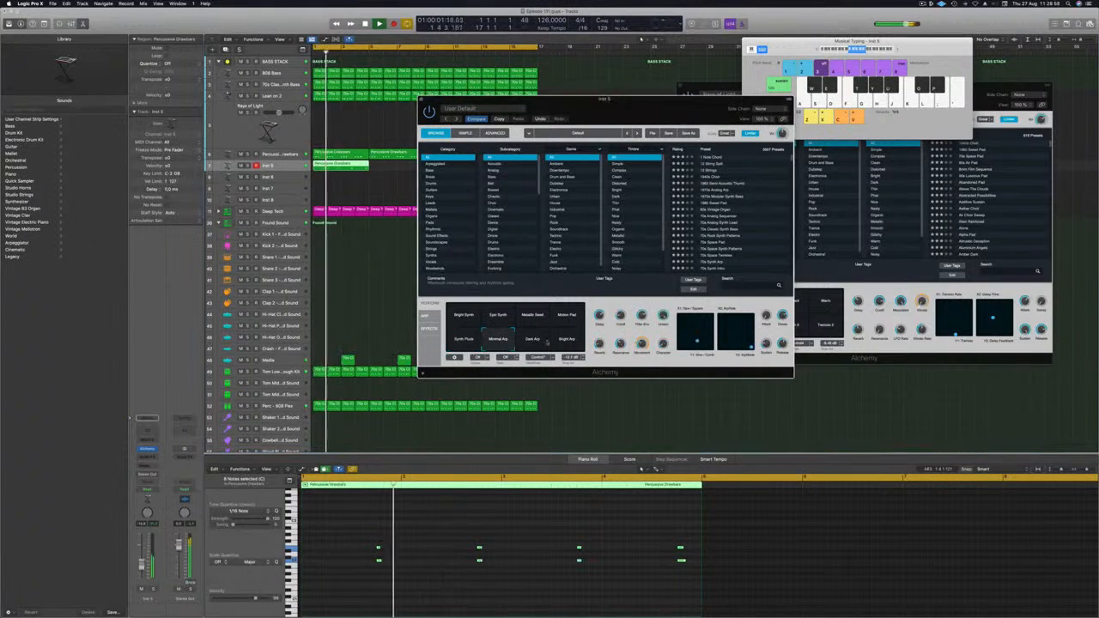
left_click(530, 341)
left_click(566, 316)
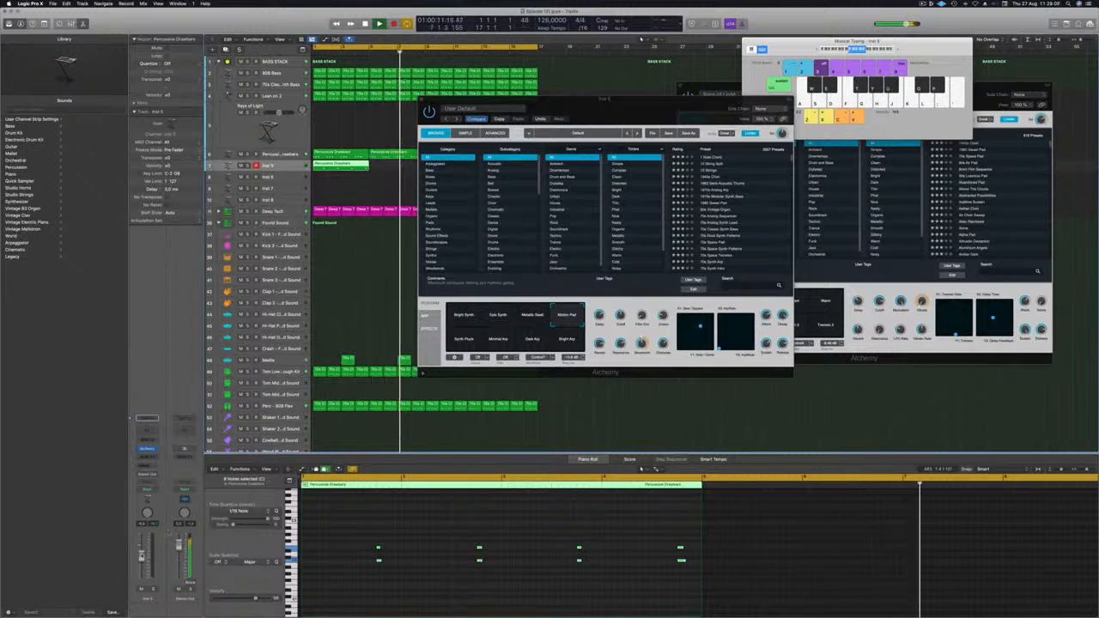
- Duplicate the Inst 5 region along its track up to bar 17 and play the arrangement from the start
left_click_drag(609, 99, 871, 110)
left_click_drag(337, 165, 461, 170)
left_click(346, 167, "shift")
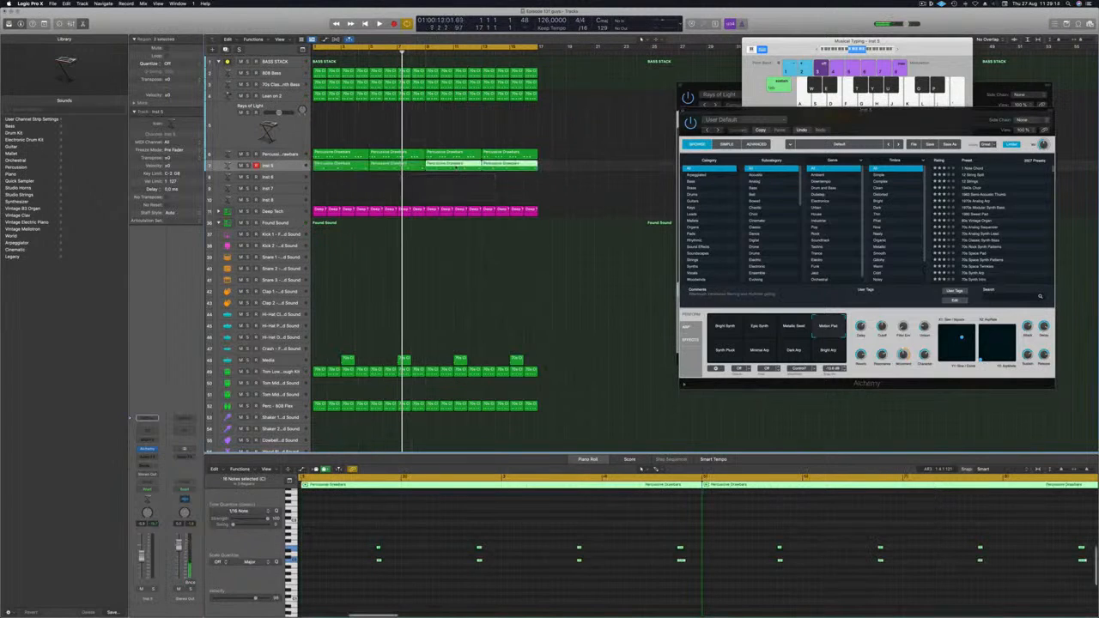
key("Return")
key("space")
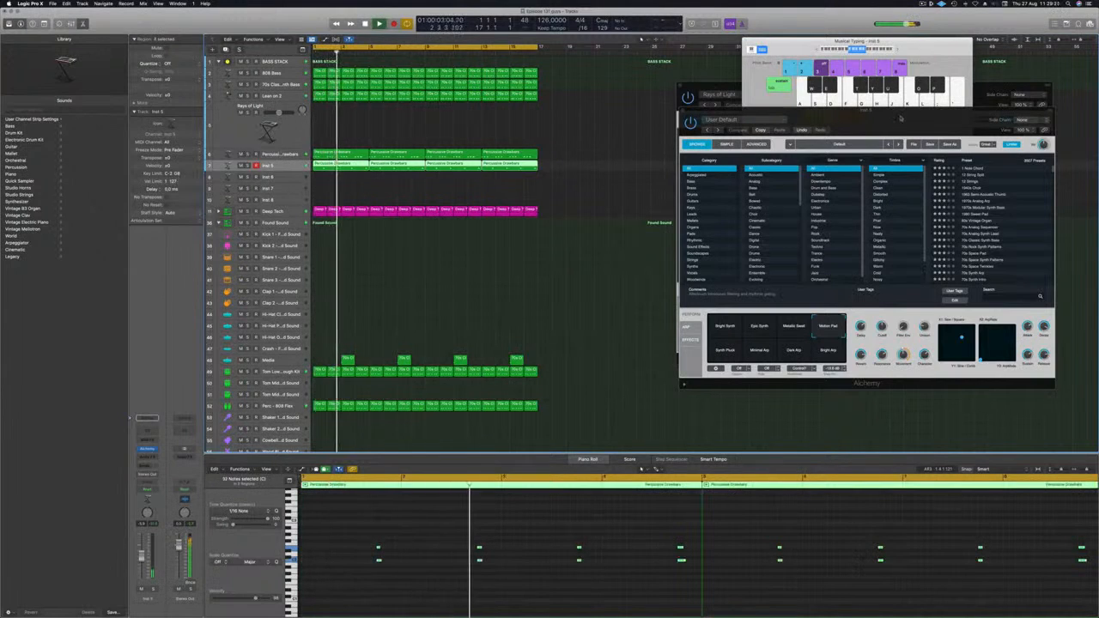
- Audition Alchemy's synth presets on the Inst 5 track, from 80s Synth Pop Lead (1) and 90s Drama Keys to Analog Osmosis
left_click_drag(901, 118, 730, 116)
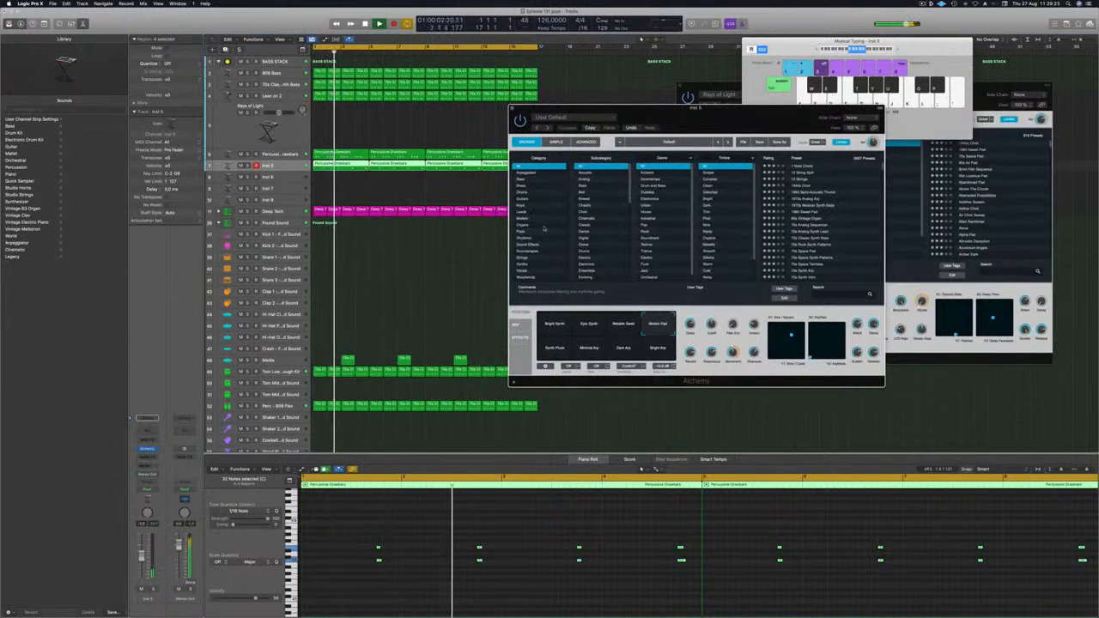
left_click(532, 264)
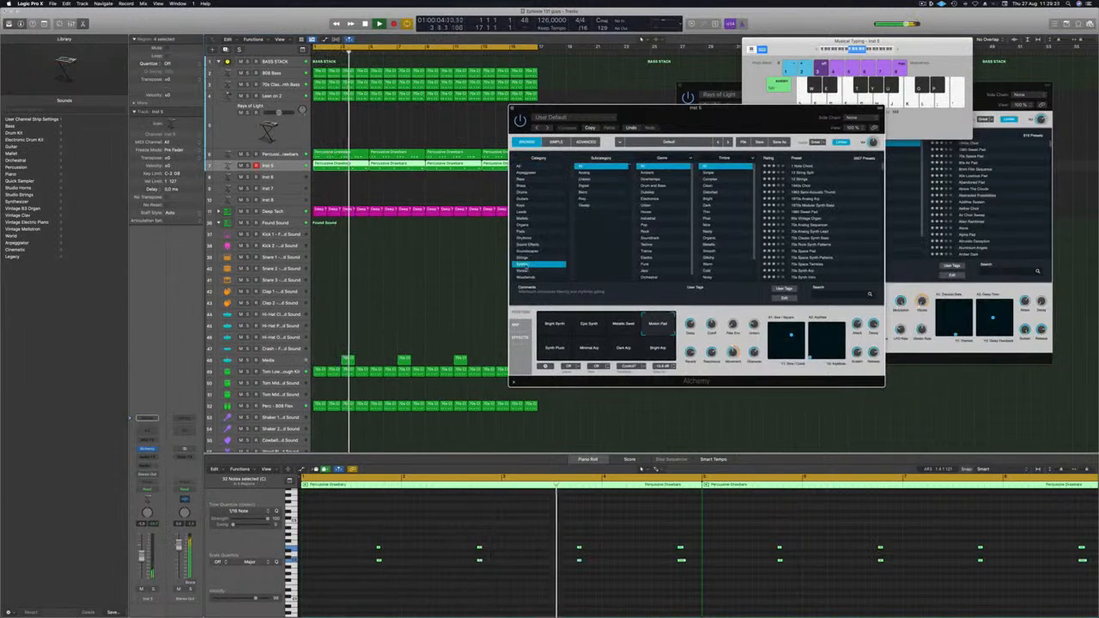
left_click(807, 199)
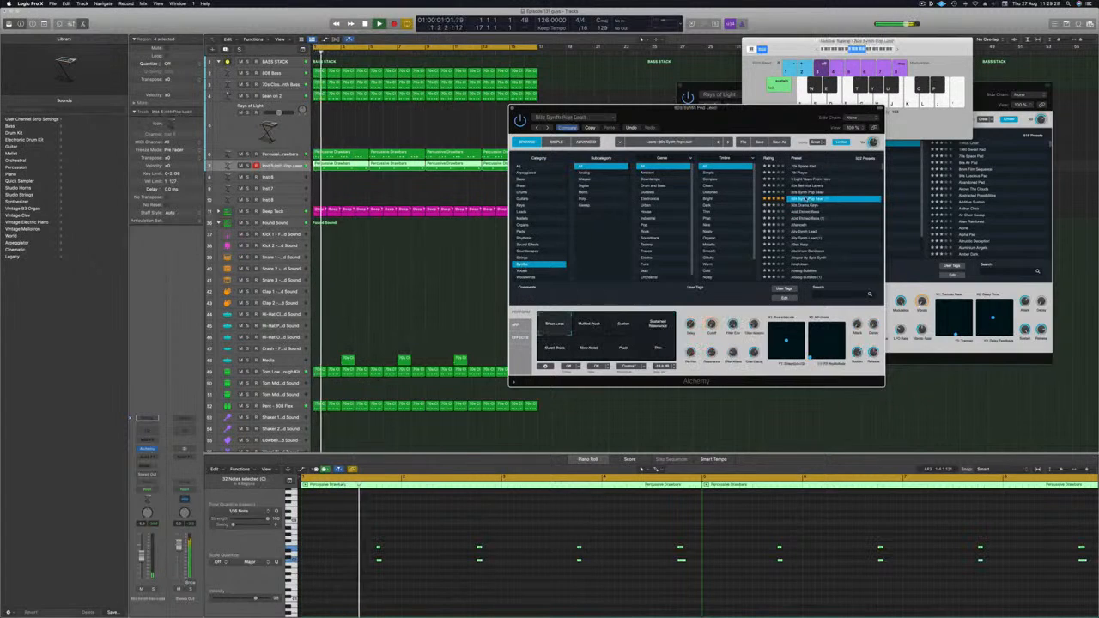
left_click(807, 206)
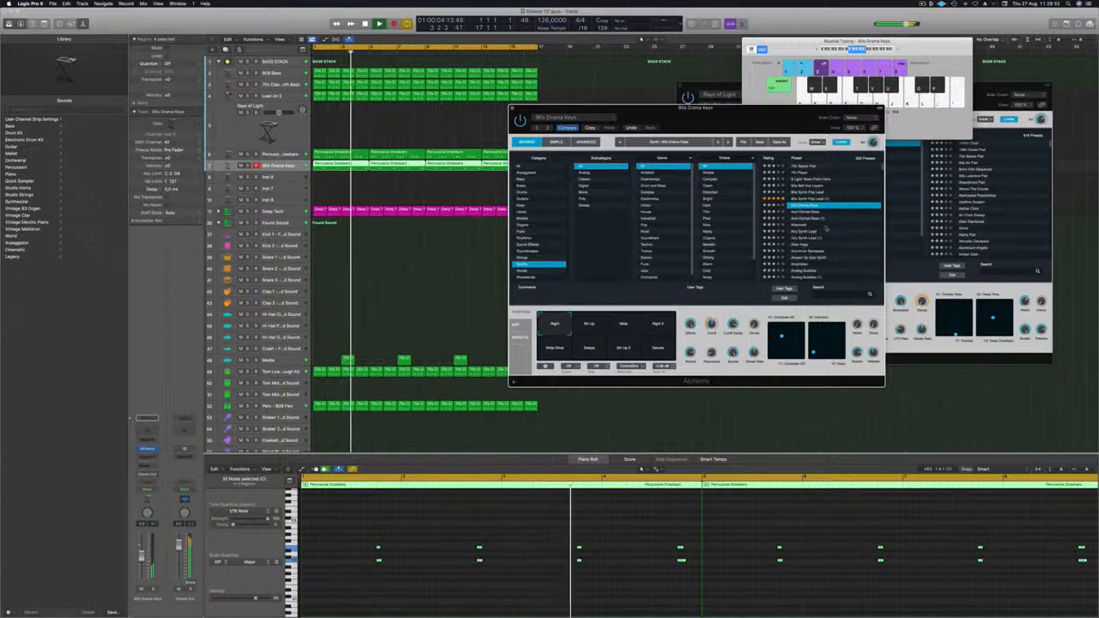
key("Down")
key("Down")
key("Down")
key("Down")
key("Down")
key("Down")
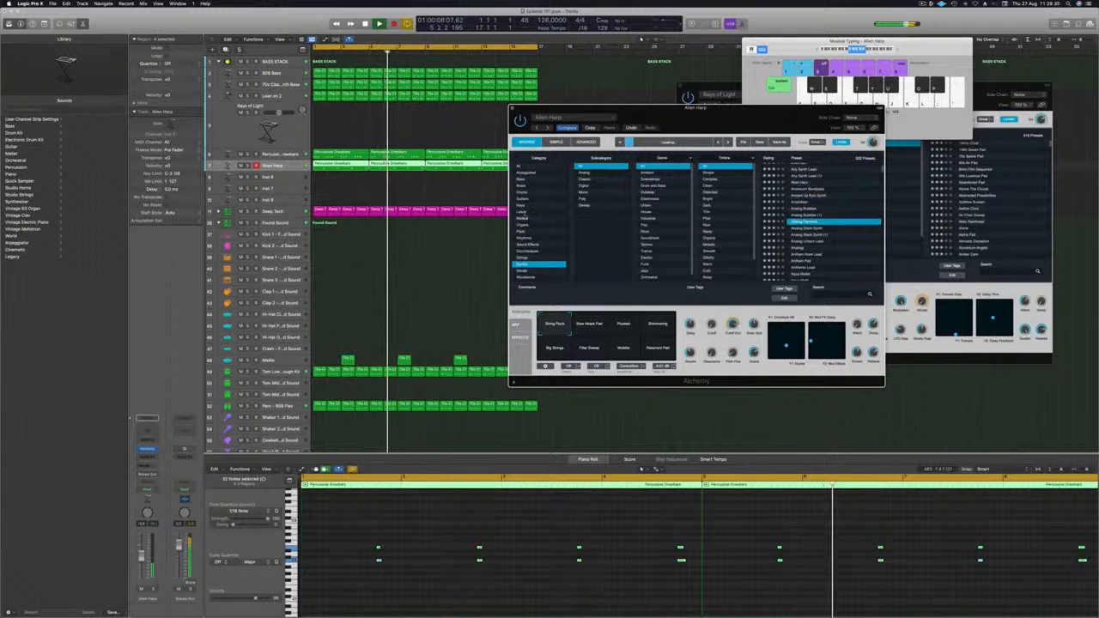
- Browse Alchemy's Pads category, narrow it to Fast Attack, load Epic Synth String Ensemble and reposition the plug-in window
left_click(539, 232)
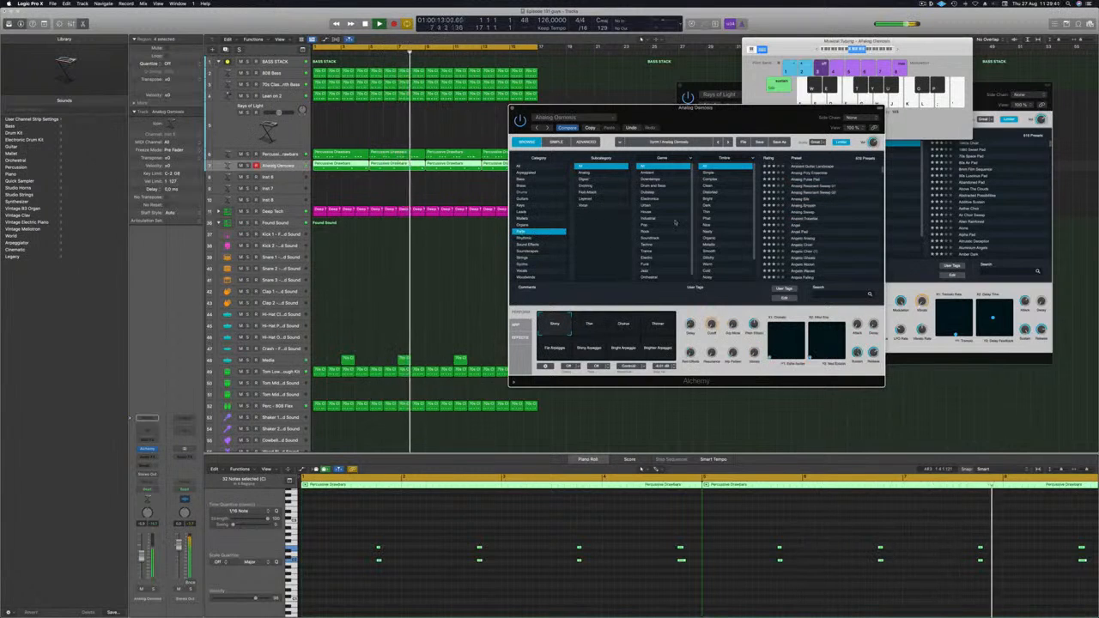
scroll(725, 233, "down", 2)
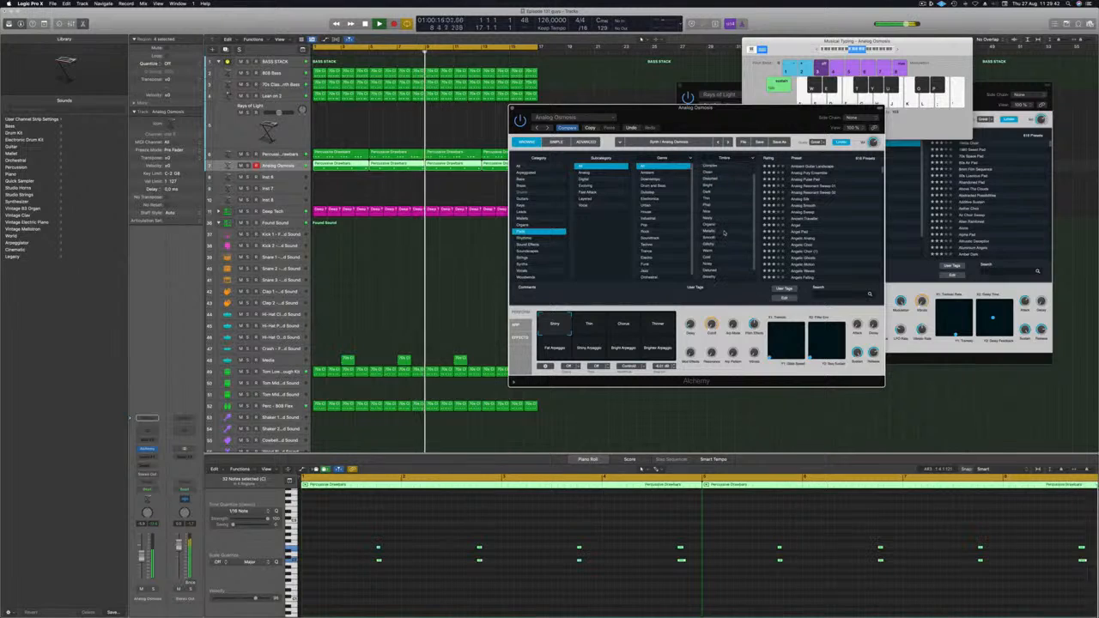
left_click(602, 192)
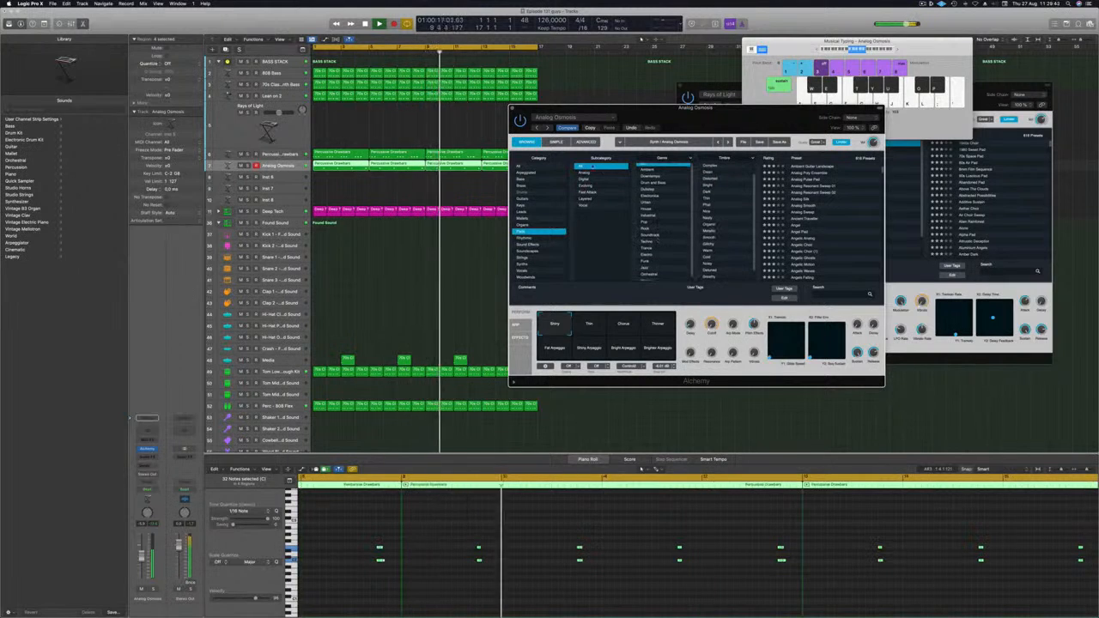
left_click(807, 166)
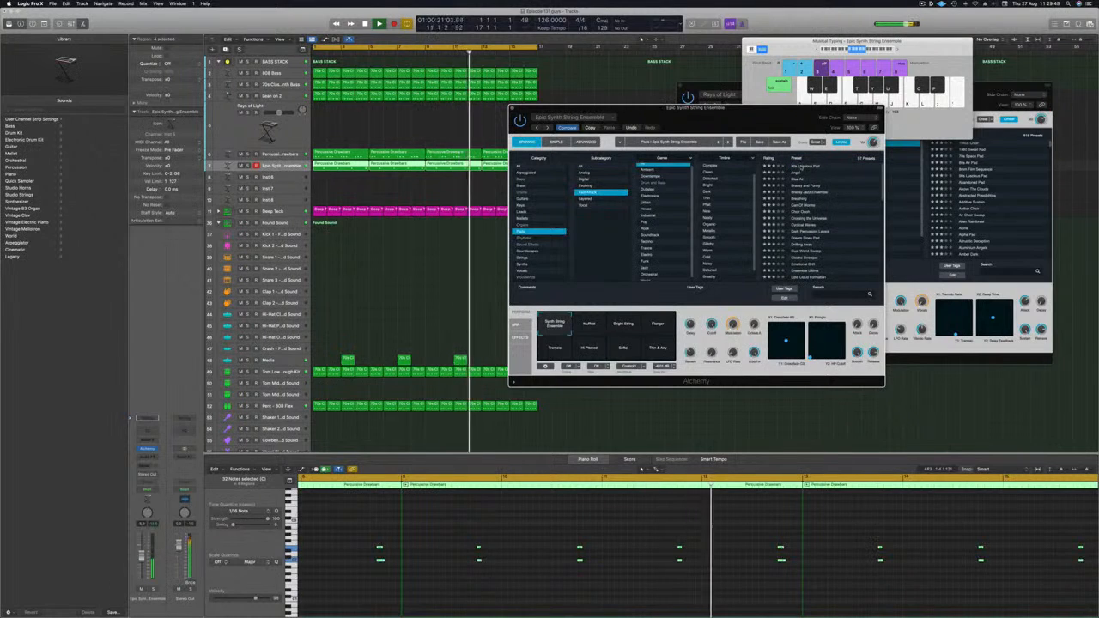
left_click_drag(738, 122, 760, 92)
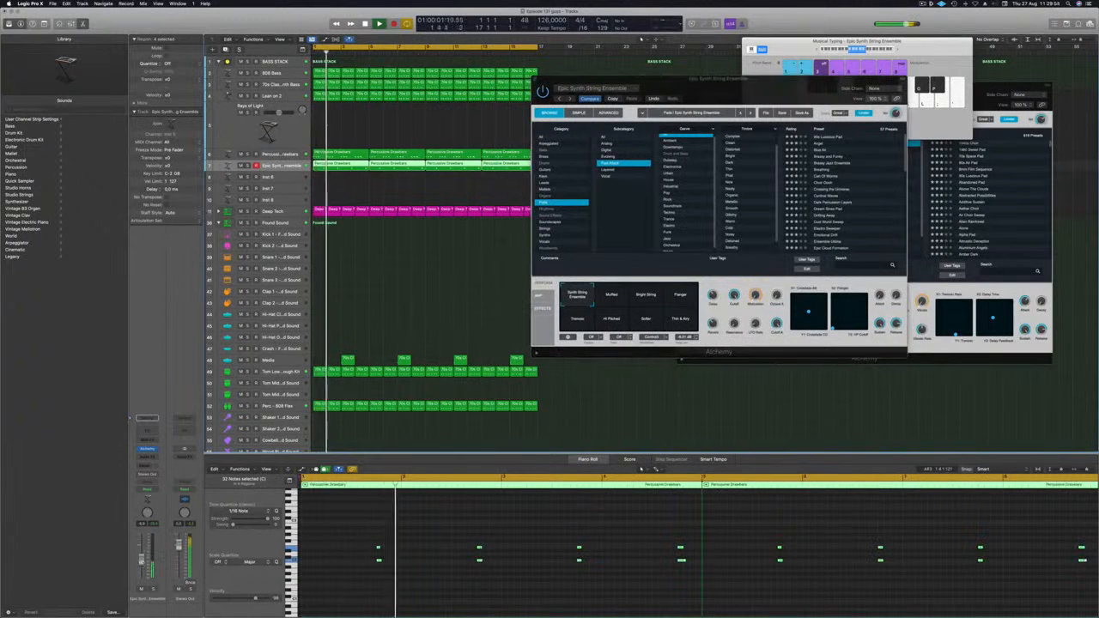
- Choose the Muffled variation of Epic Synth String Ensemble and raise the track's volume while listening to the part
left_click(610, 297)
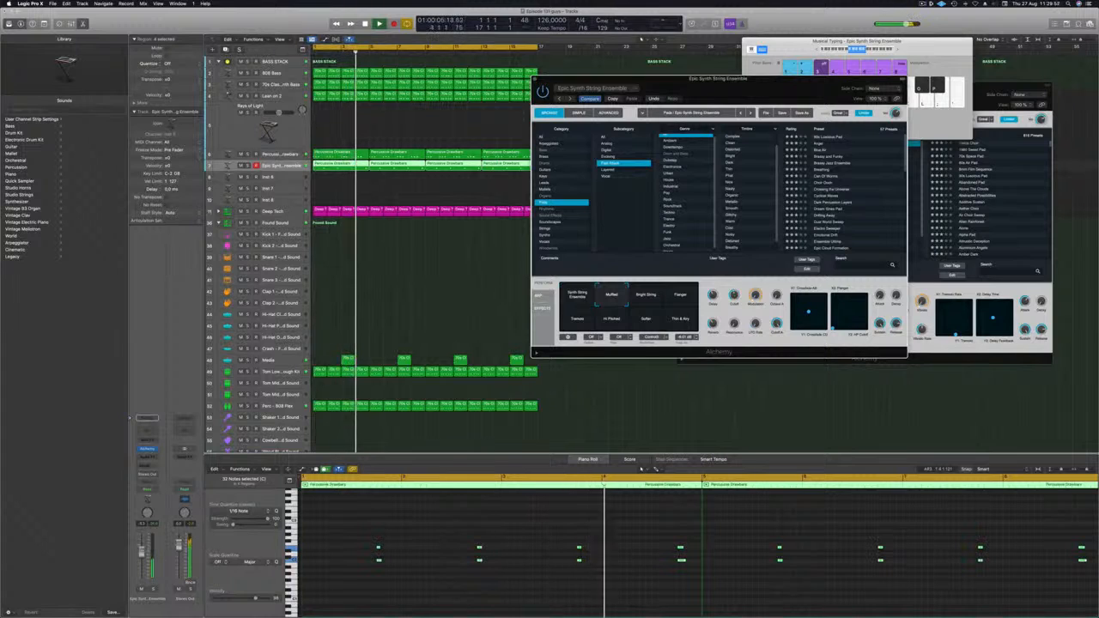
left_click_drag(141, 559, 142, 551)
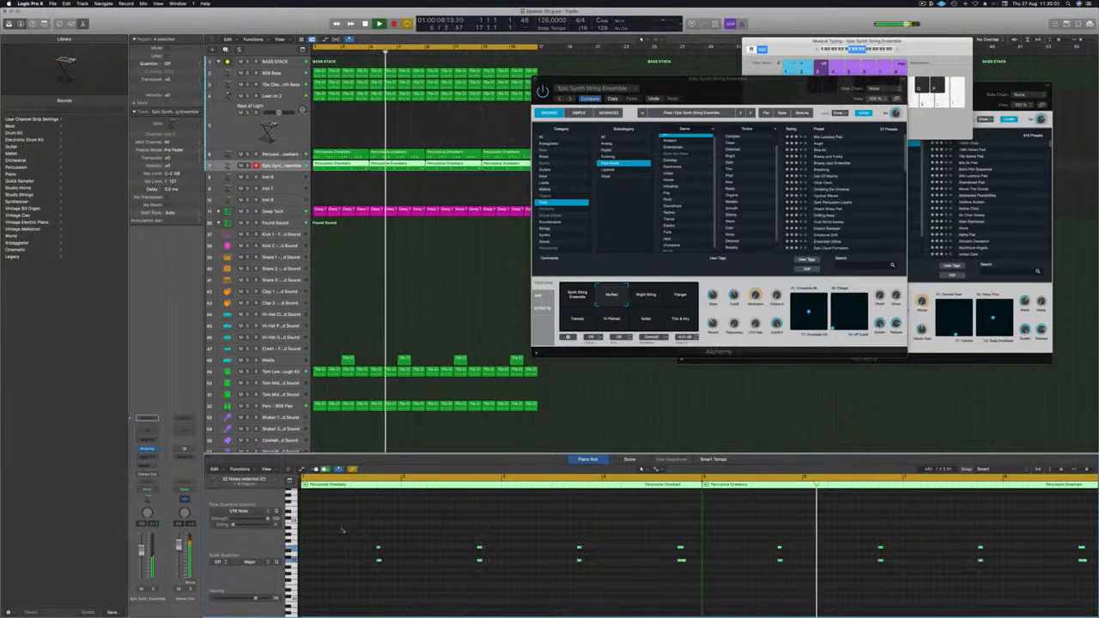
scroll(341, 530, "up", 3)
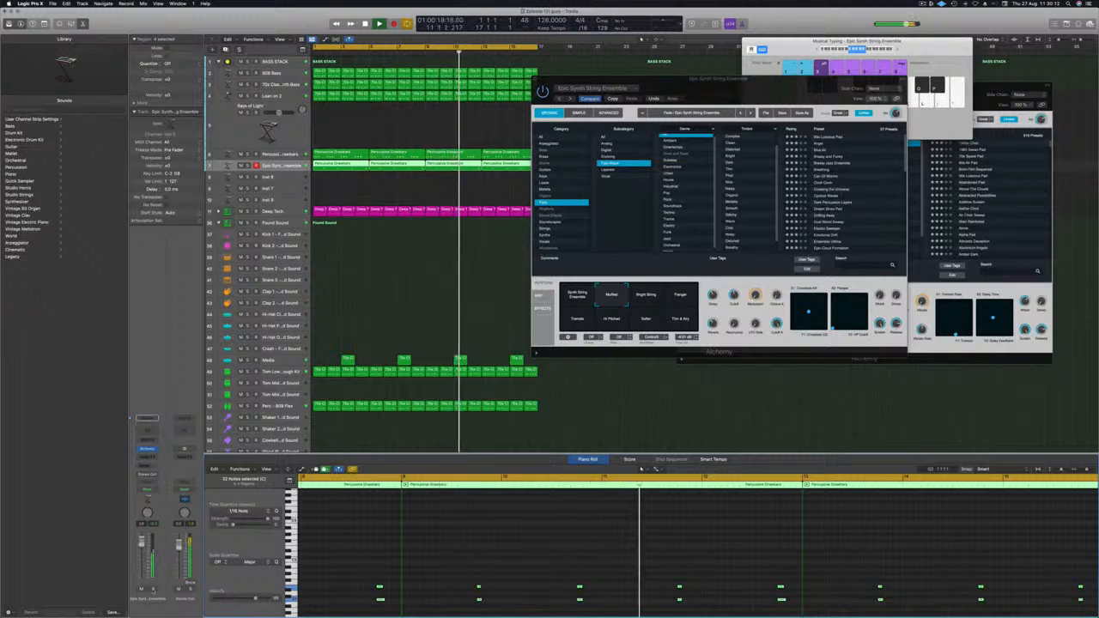
key("ctrl+s")
key("ctrl+s")
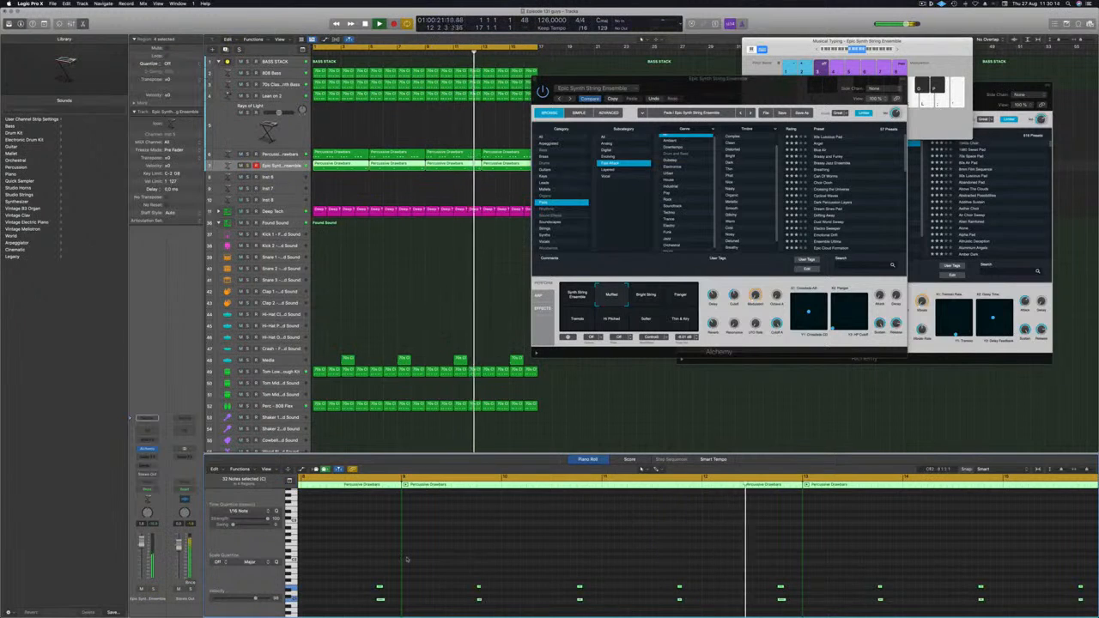
scroll(406, 562, "down", 3)
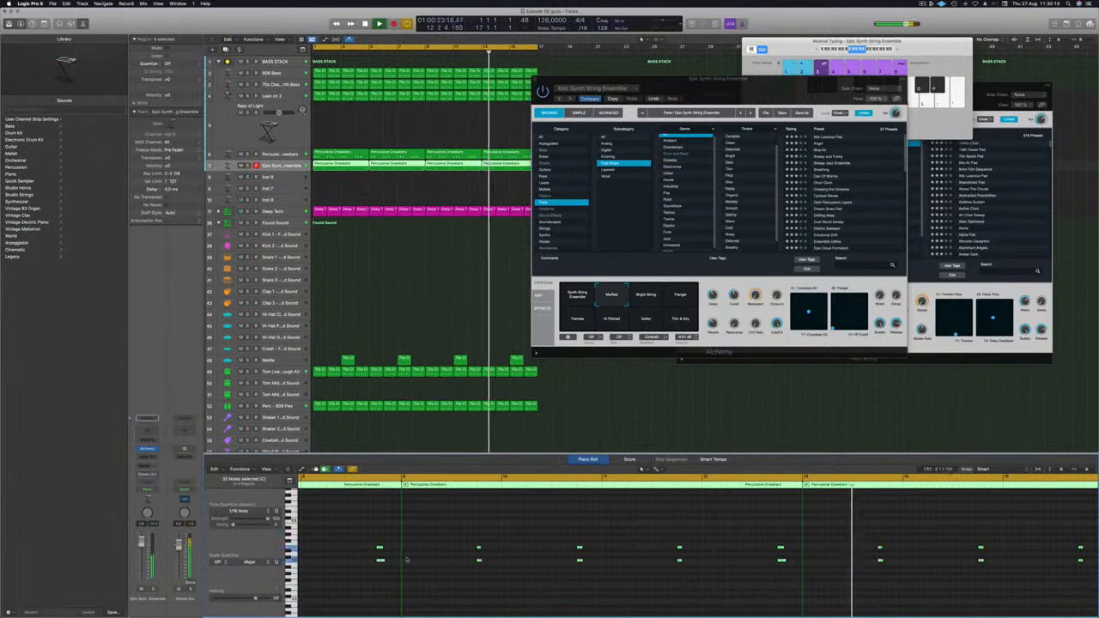
- Audition the Bright String and Softer variations, return to Muffled and lower the Epic Synth String Ensemble track's volume slightly
left_click(658, 296)
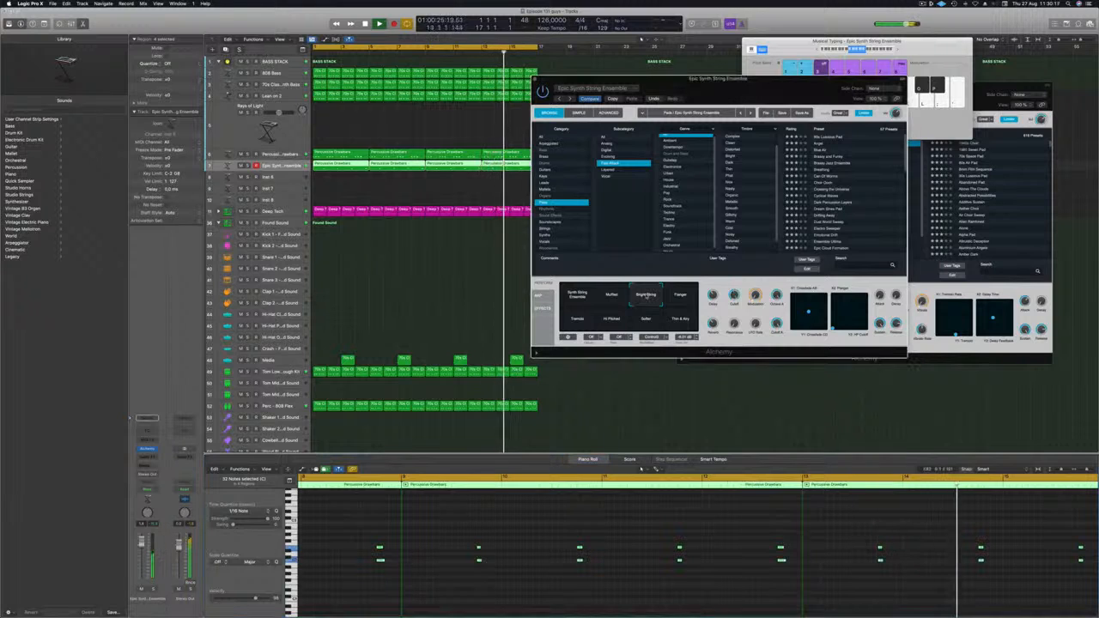
left_click(647, 321)
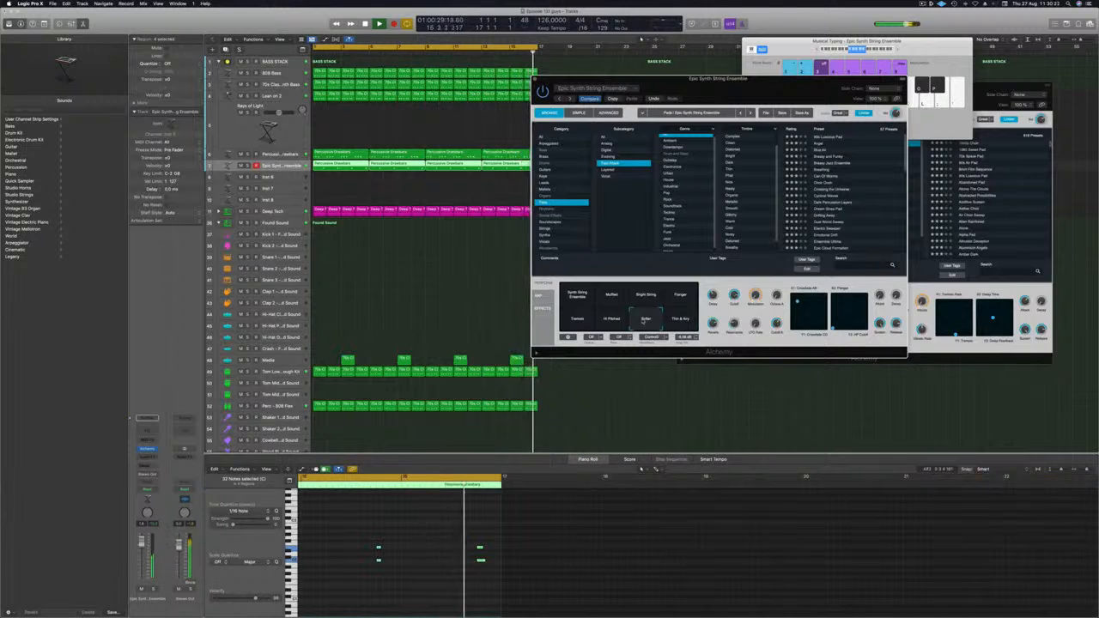
left_click(611, 295)
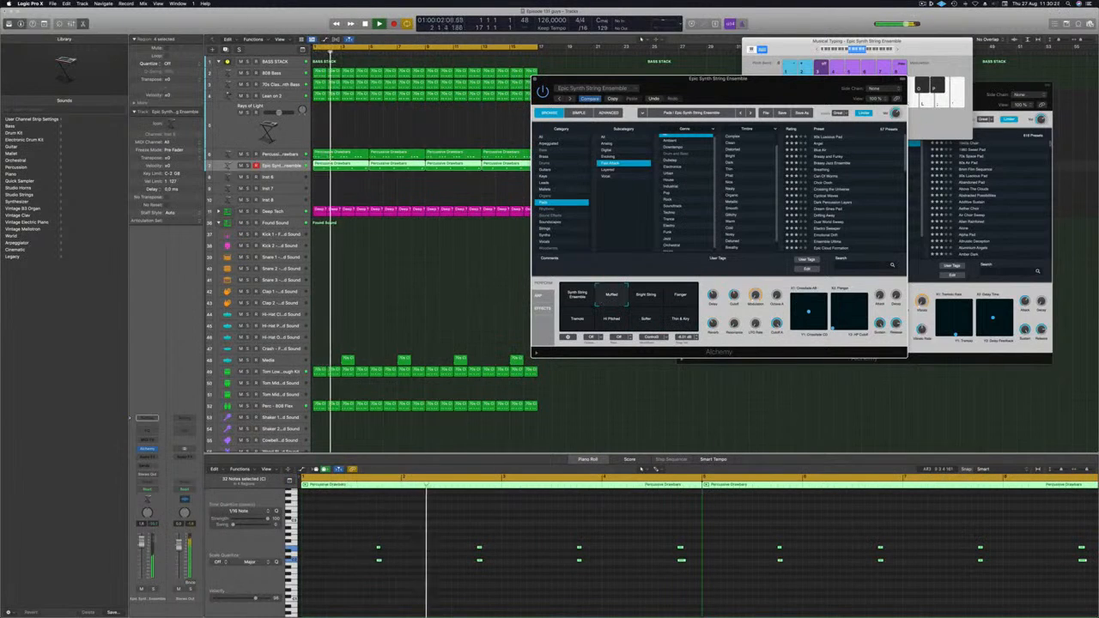
left_click_drag(142, 545, 141, 551)
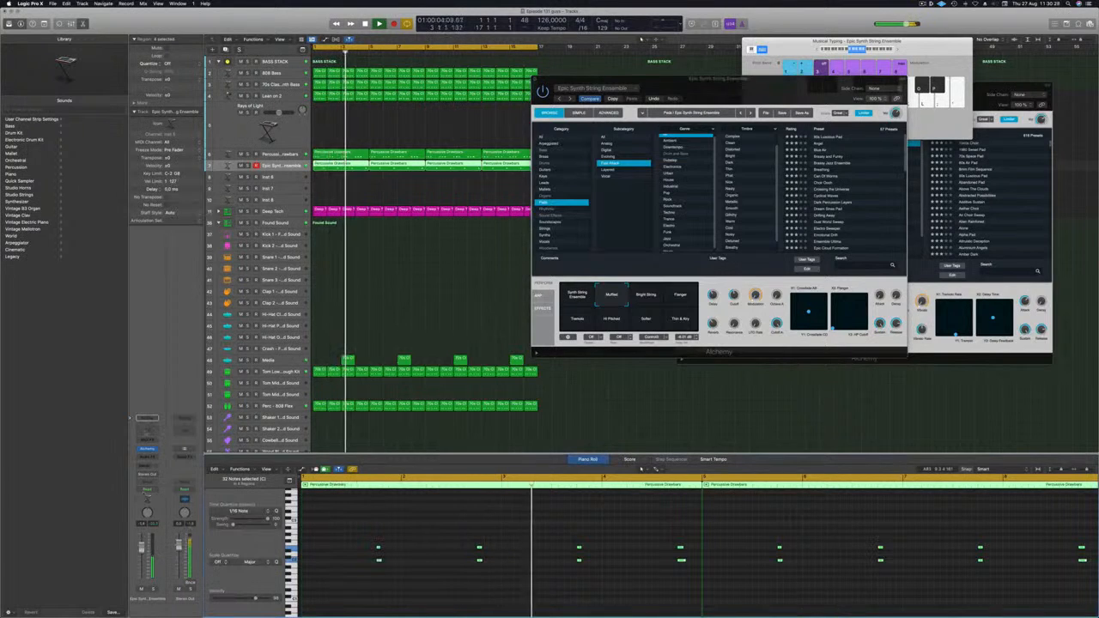
- Add a Channel EQ to the Epic Synth String Ensemble track with a low cut around 250 Hz and close its plug-in windows
left_click(147, 431)
left_click(382, 128)
left_click_drag(373, 239, 556, 205)
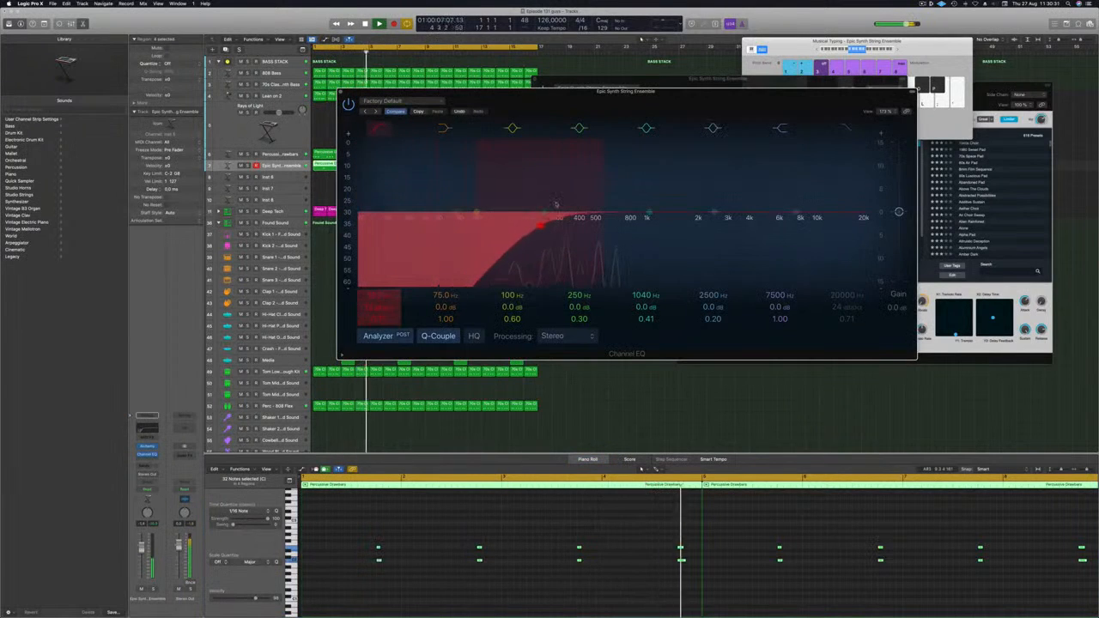
left_click(341, 91)
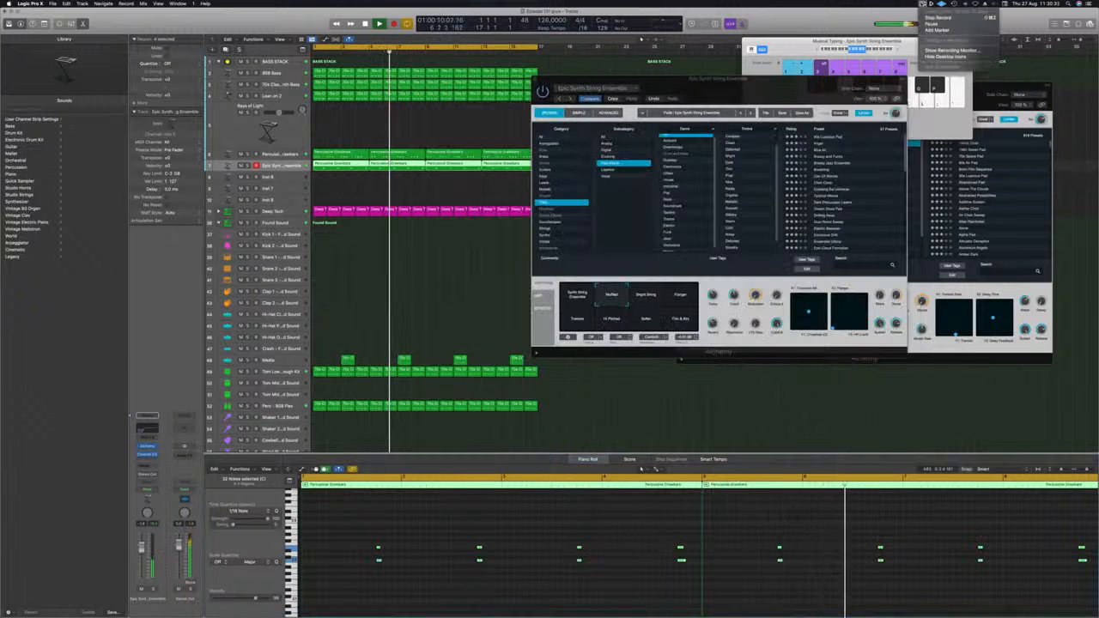
left_click_drag(725, 96, 673, 103)
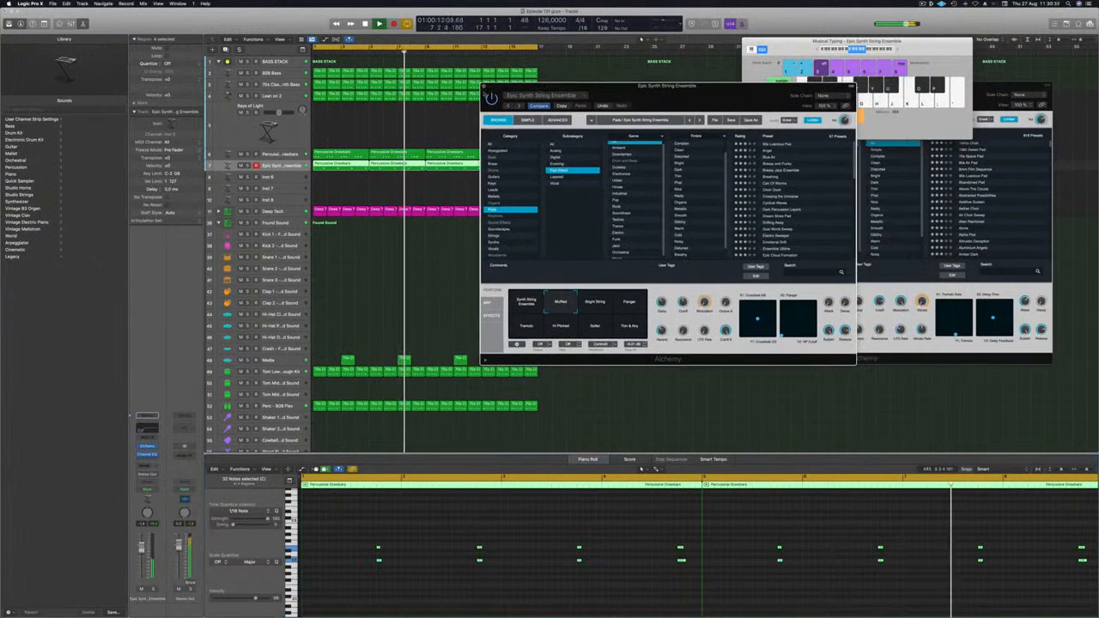
left_click(484, 87)
- Play from the start and delete the second and fourth regions on the Media track
left_click(383, 321)
key("Return")
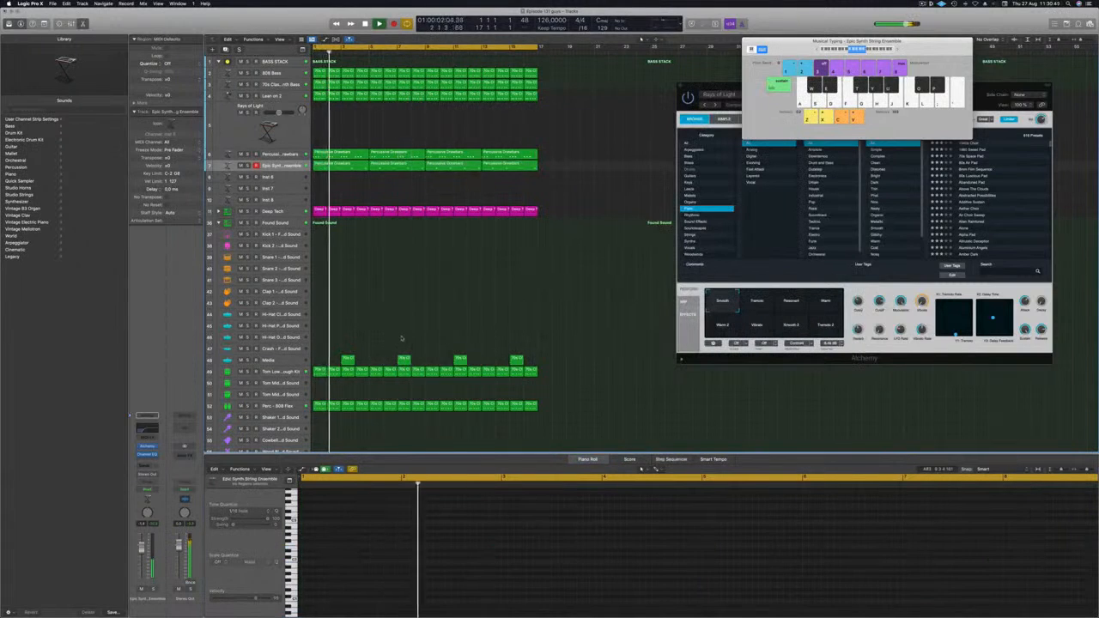
left_click(404, 358)
key("Delete")
left_click_drag(501, 335, 541, 364)
key("Delete")
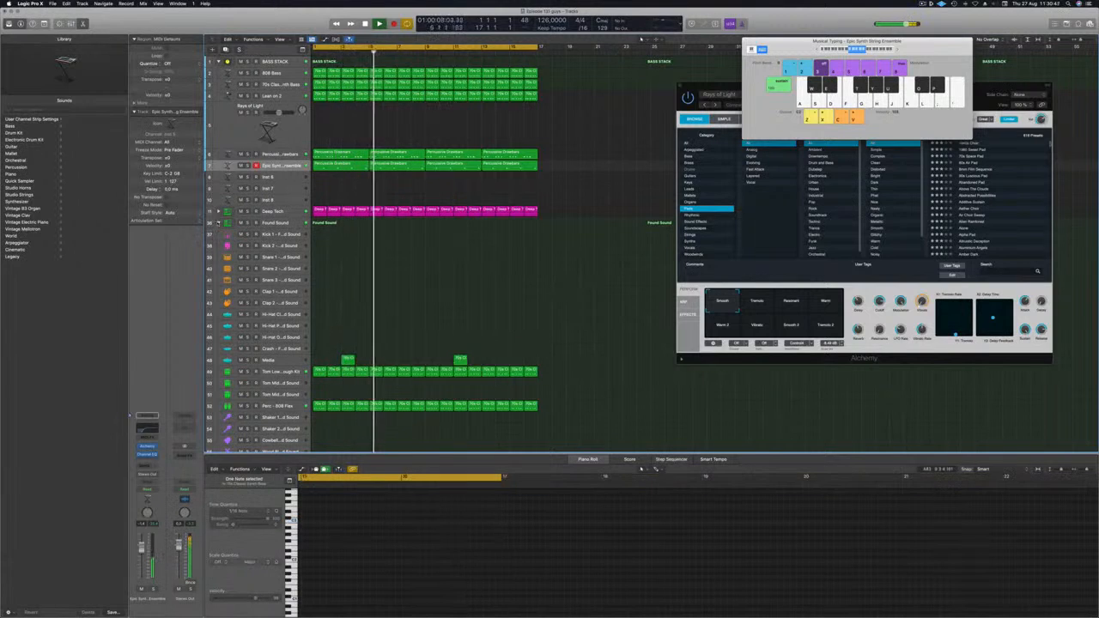
- Collapse the Found Sound stack and enlarge the track heights in the arrangement
left_click(219, 224)
key("super+Down")
key("super+Down")
key("super+Down")
key("super+Down")
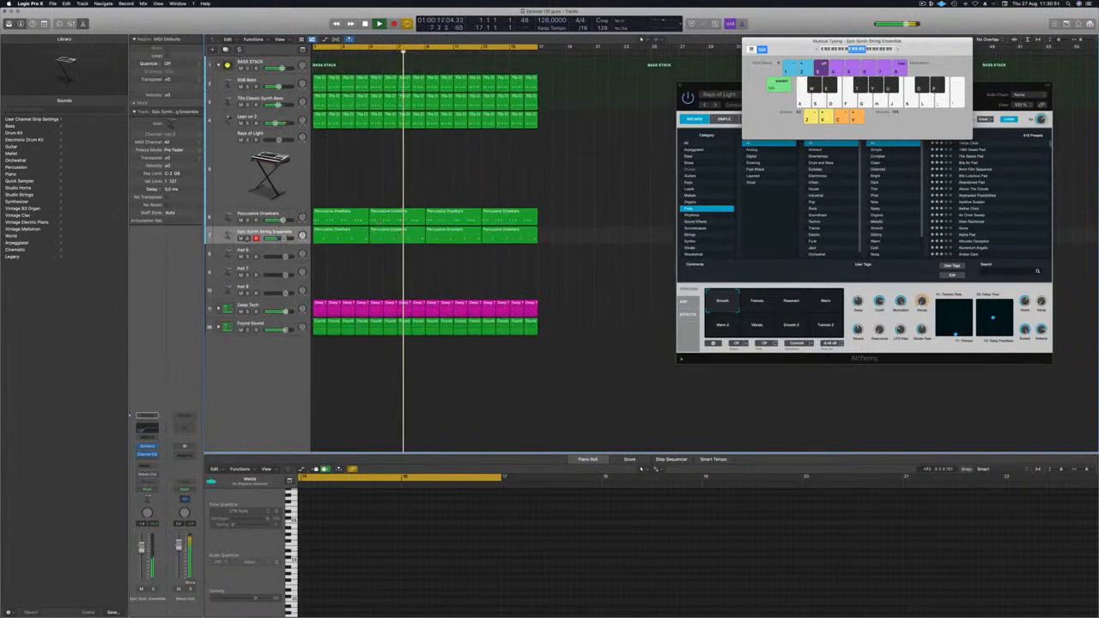
- Check the Epic Synth String Ensemble part briefly in solo and look over its preset in Alchemy
key("s")
left_click(248, 239)
left_click(278, 234)
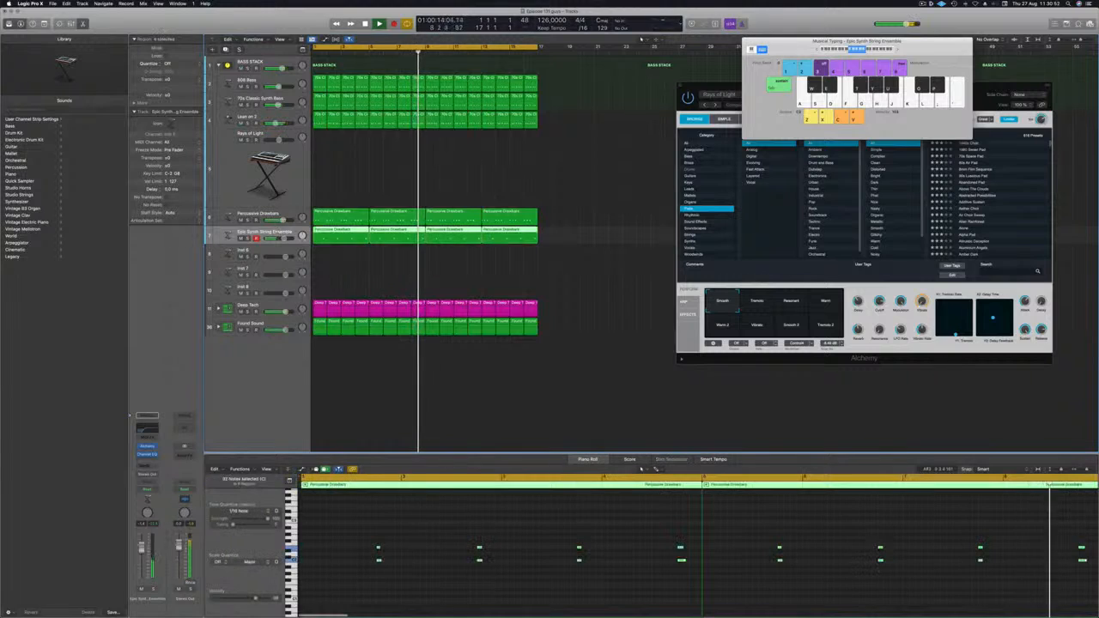
left_click(146, 447)
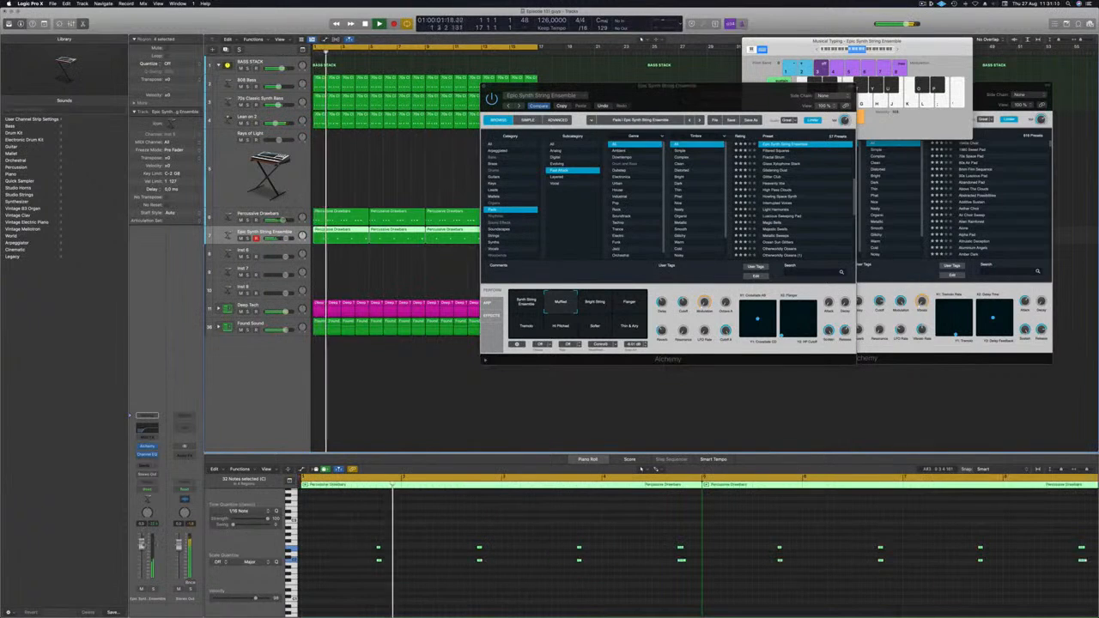
left_click(484, 86)
- Add a Channel EQ to the Percussive Drawbars track and sweep its low cut upward to remove the low frequencies
scroll(402, 178, "left", 3)
scroll(390, 174, "down", 3)
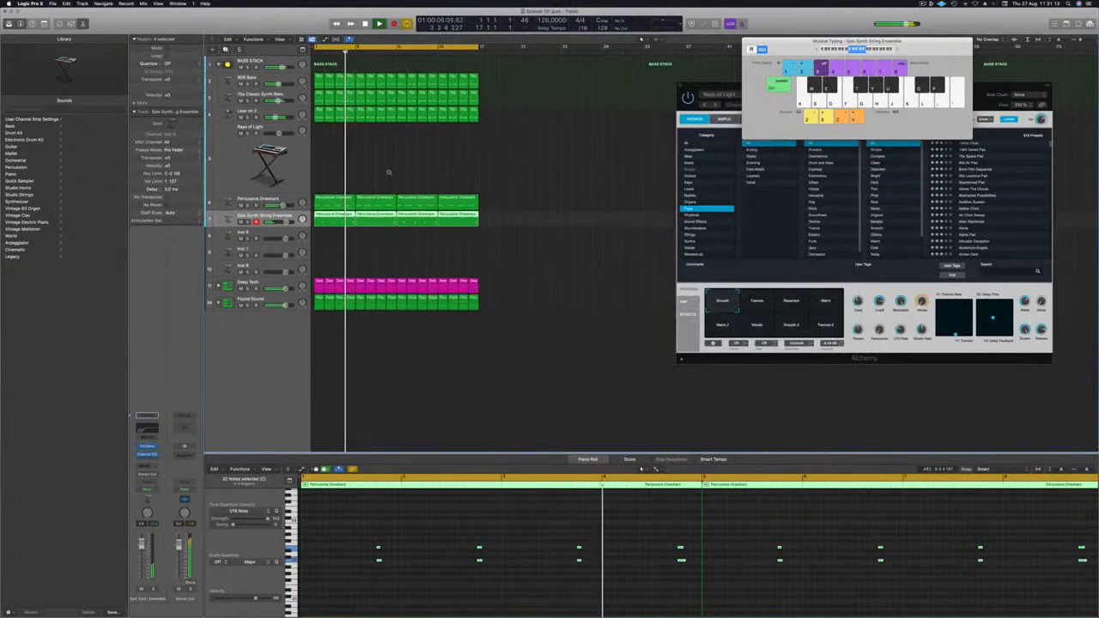
scroll(389, 171, "down", 3)
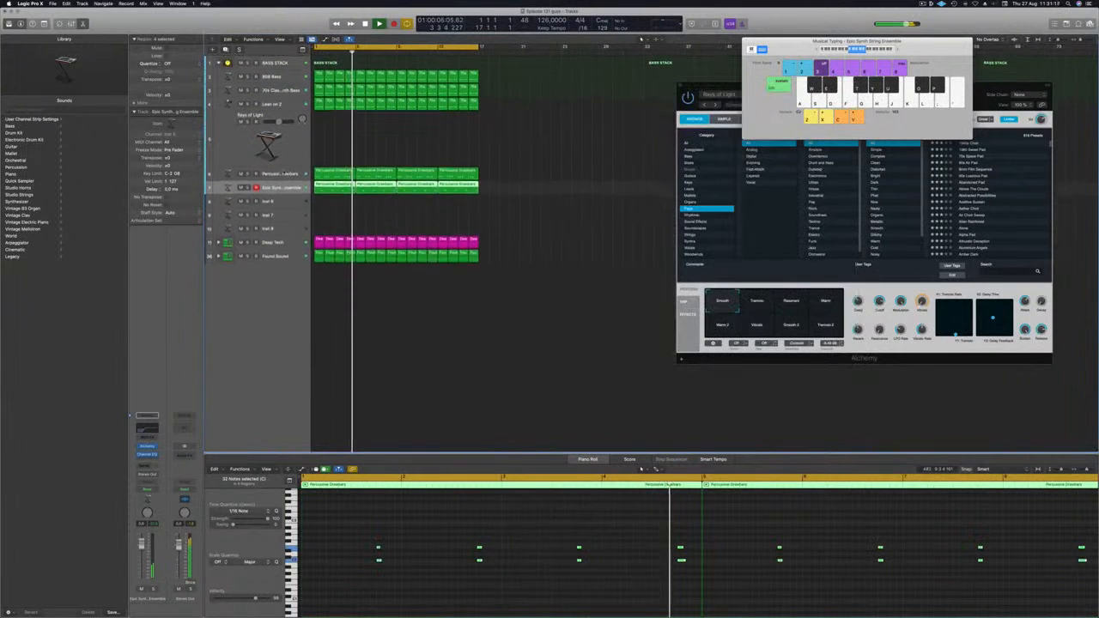
left_click(279, 172)
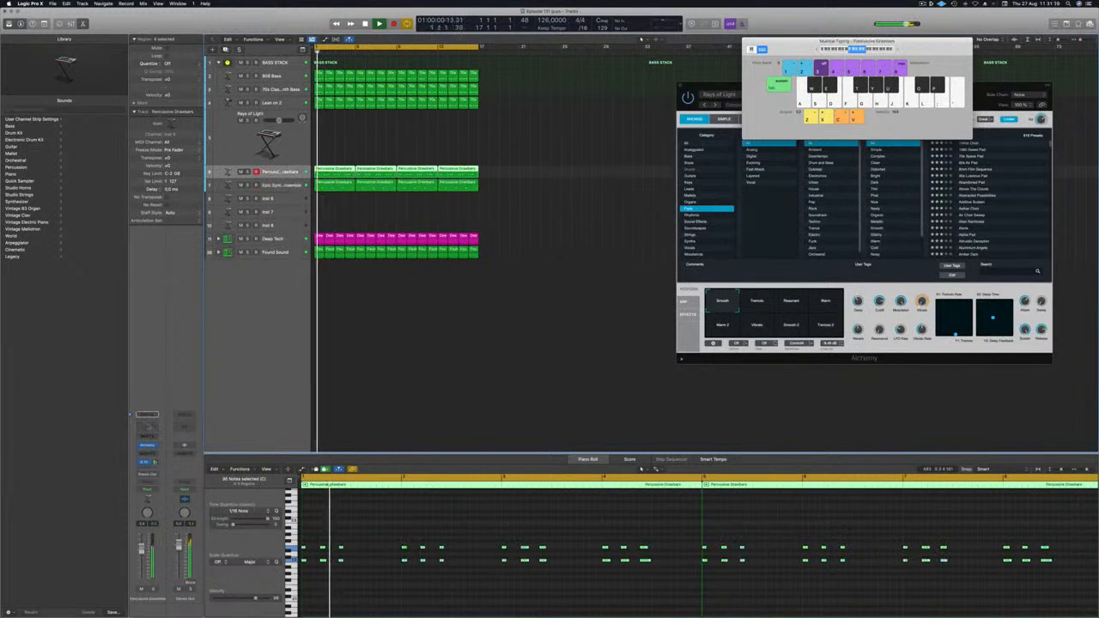
left_click(147, 462)
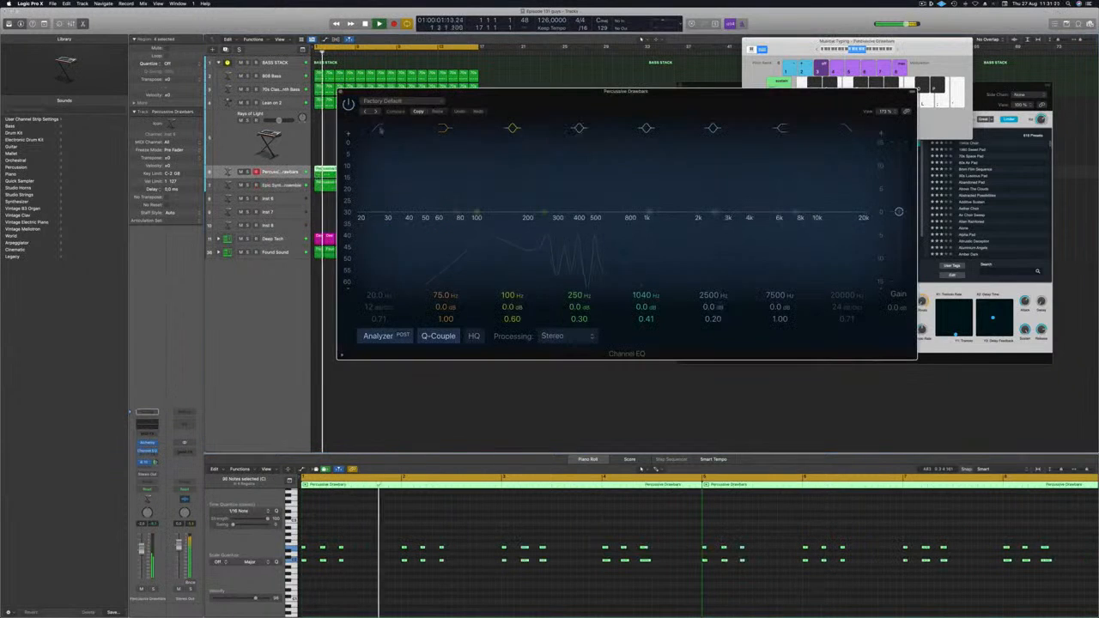
left_click(378, 128)
left_click_drag(387, 206, 563, 205)
key("super+w")
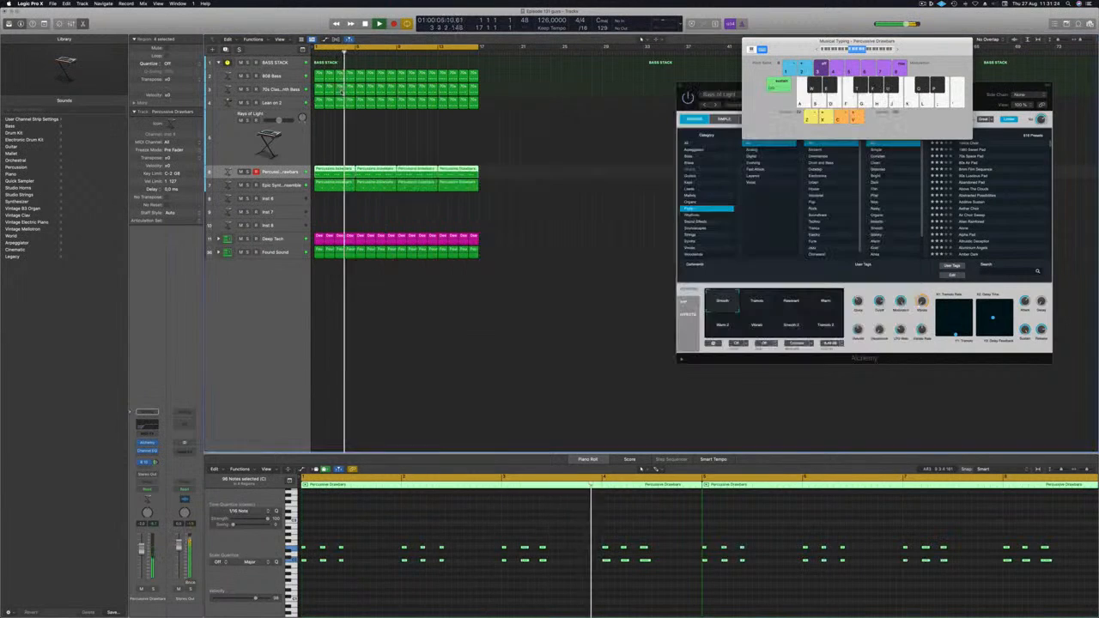
- Replace the Rays of Light track's Alchemy sound with 80s Synth Pop Lead (1) from the Leads category
left_click(413, 151)
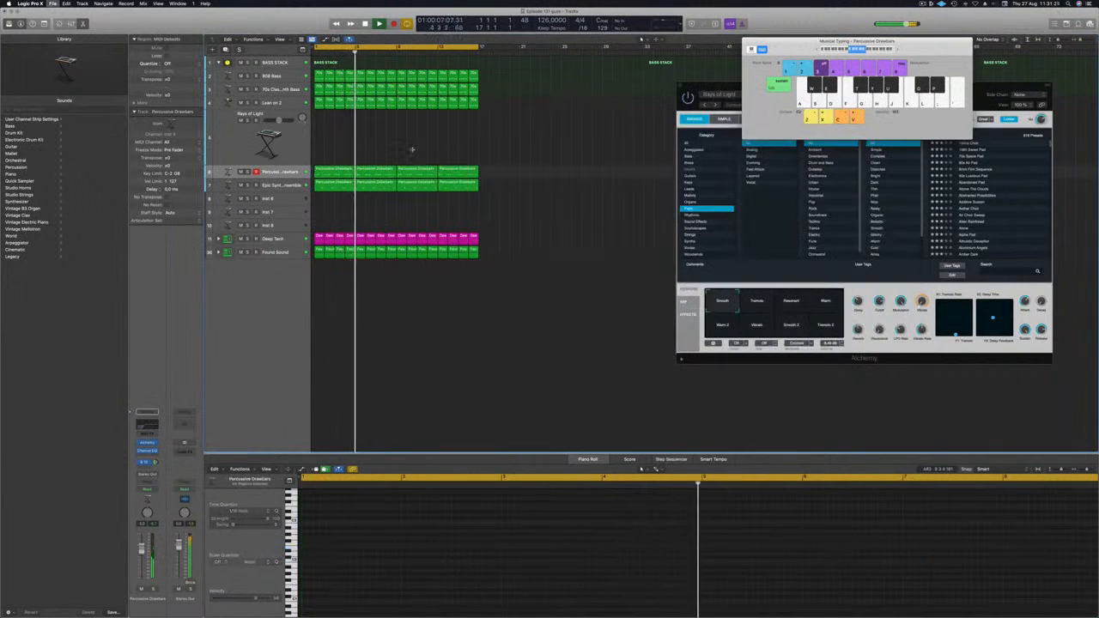
scroll(413, 153, "up", 5)
scroll(386, 156, "up", 3)
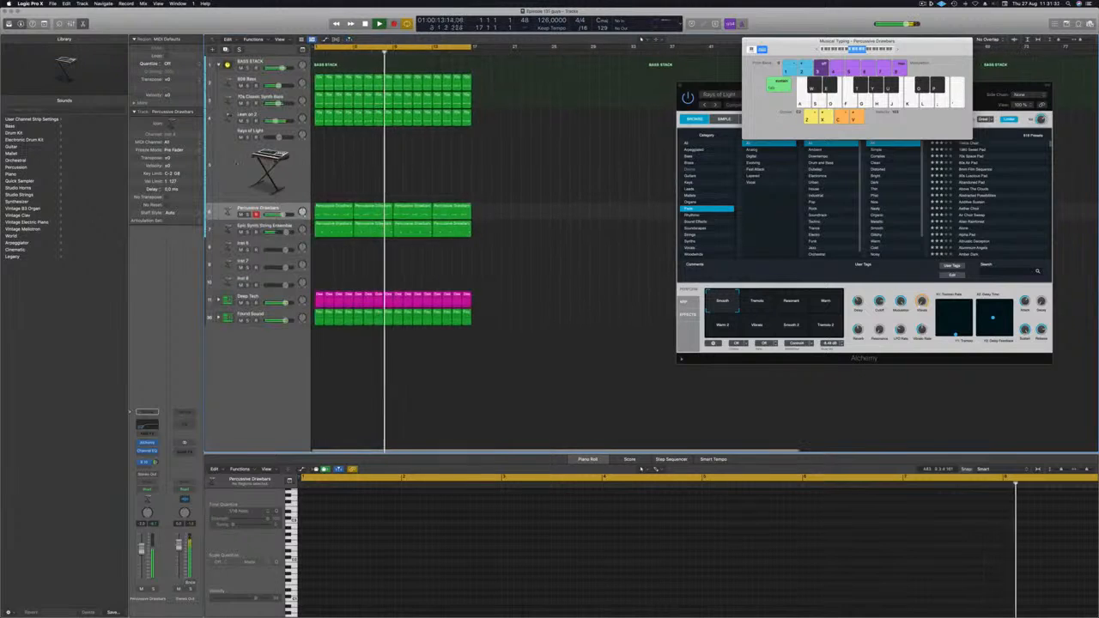
left_click(247, 158)
left_click_drag(712, 89, 590, 153)
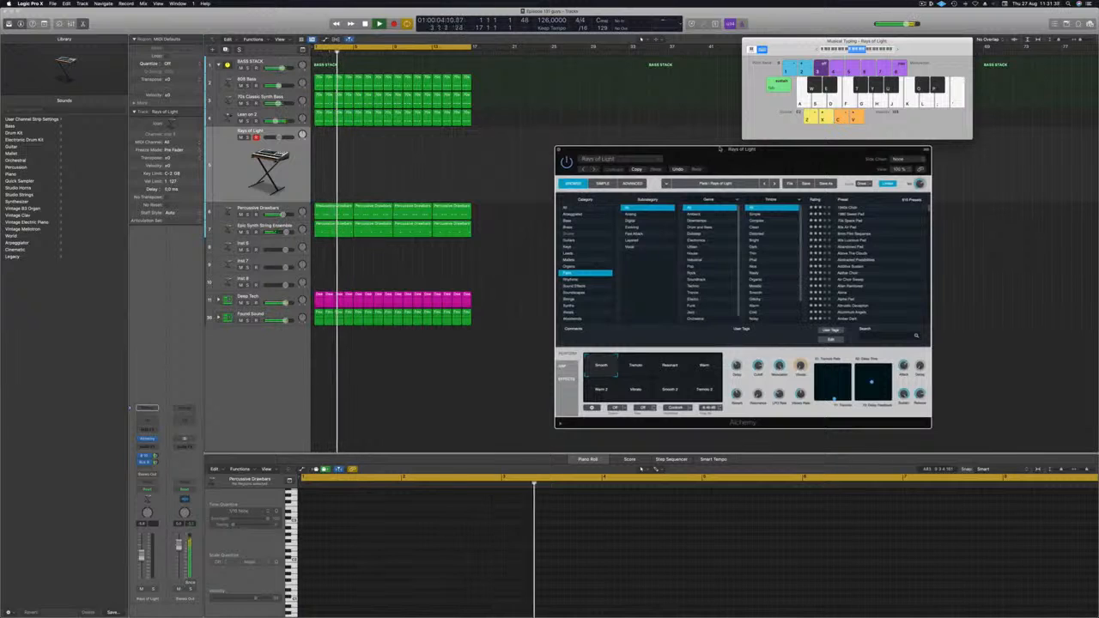
left_click_drag(720, 149, 670, 153)
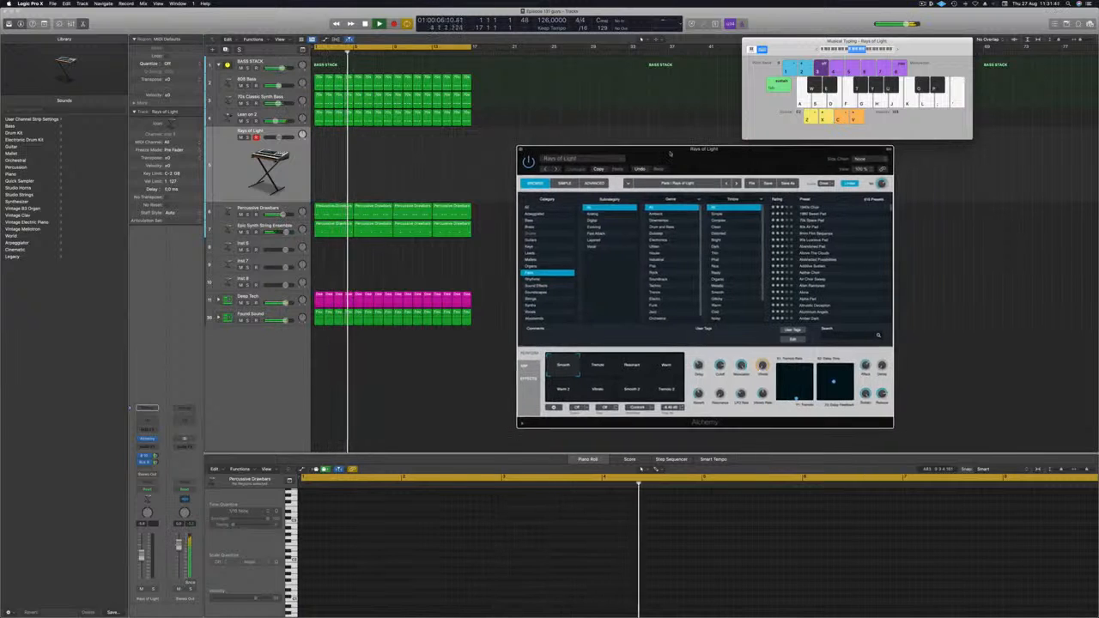
left_click(536, 254)
left_click(816, 240)
left_click(938, 258)
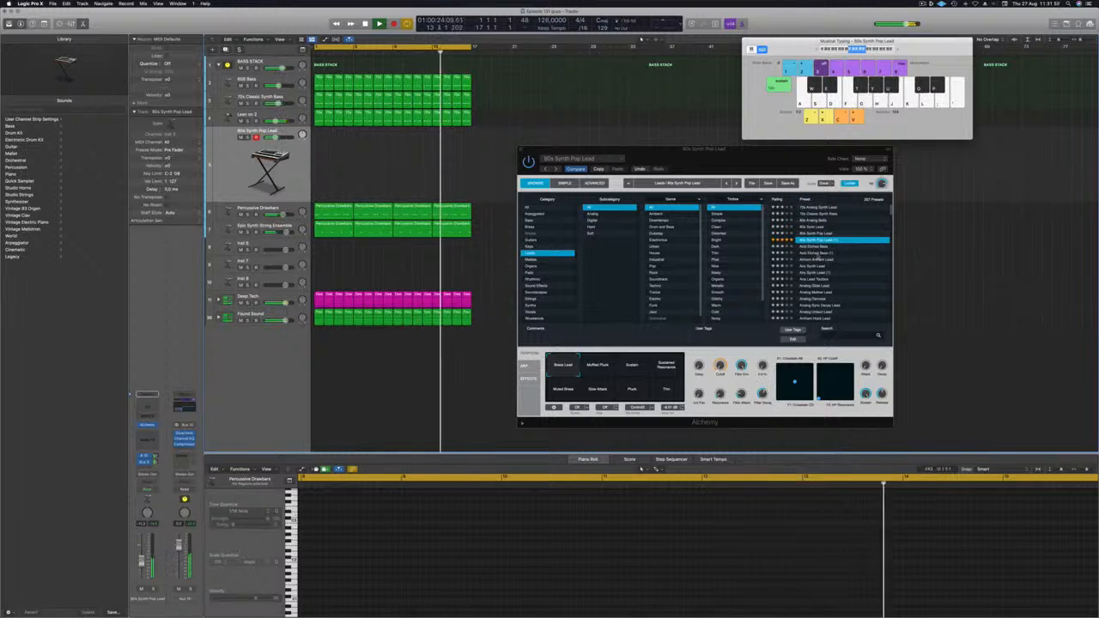
- Rearrange the Alchemy and Musical Typing windows over the empty part of the arrangement
left_click_drag(772, 167, 788, 162)
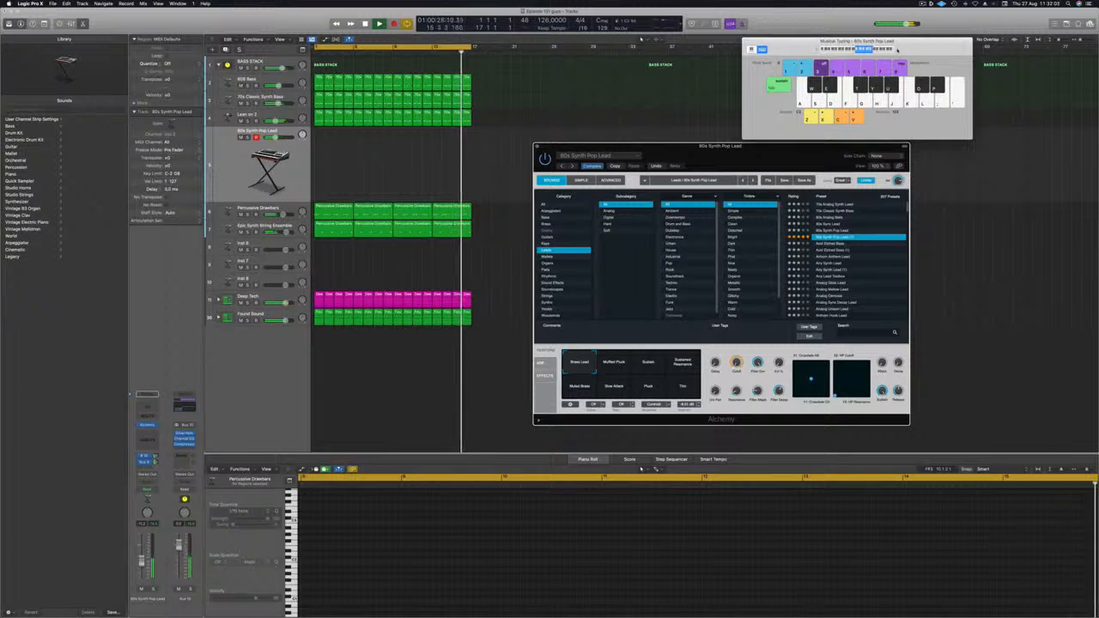
left_click_drag(914, 49, 931, 53)
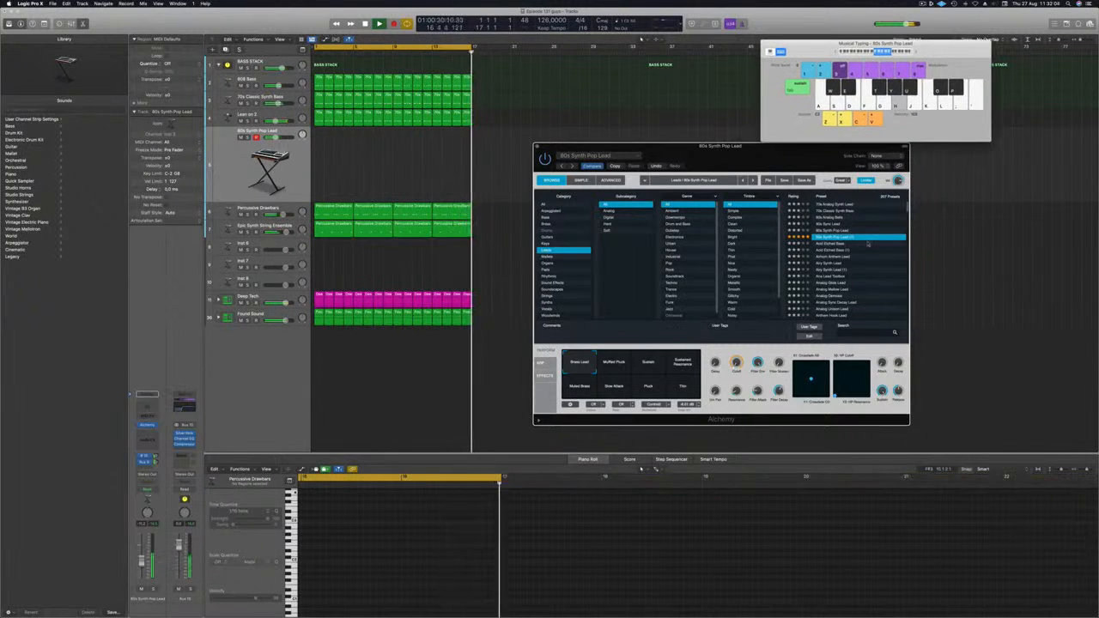
left_click_drag(868, 148, 878, 86)
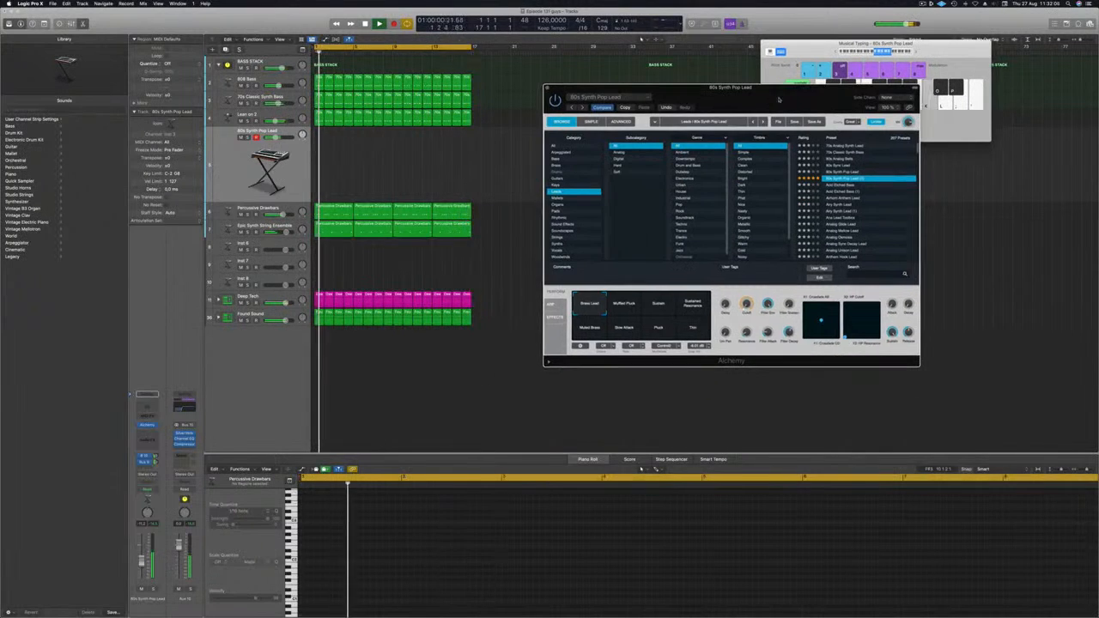
- Audition the Acid Etched Bass, Airy Synth Lead and Analog Sync Decay Lead presets in Alchemy
left_click(837, 184)
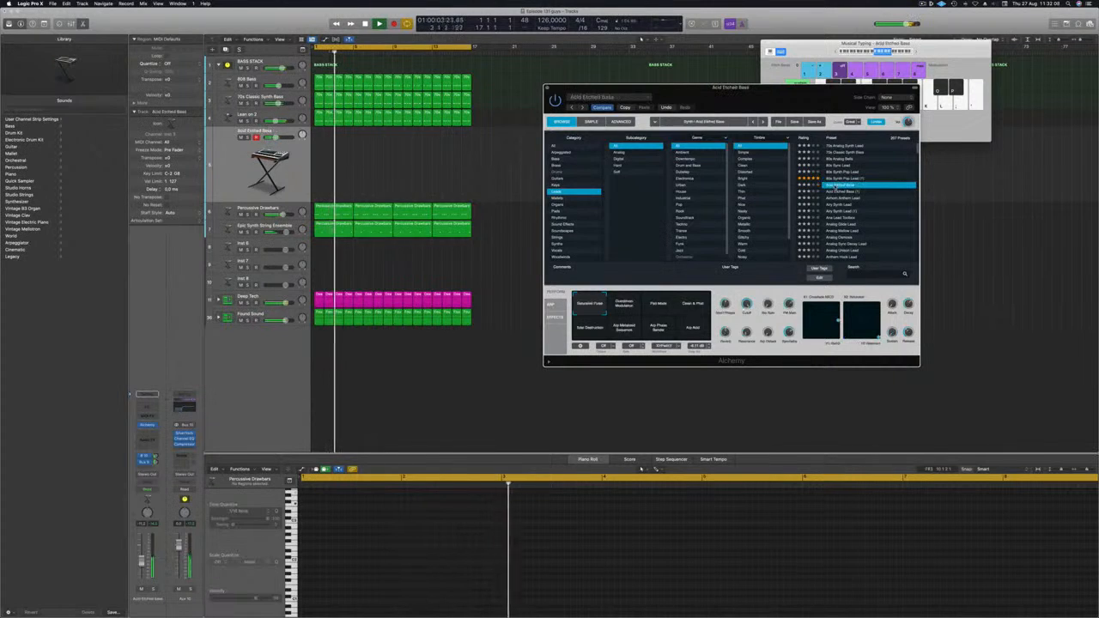
left_click(835, 205)
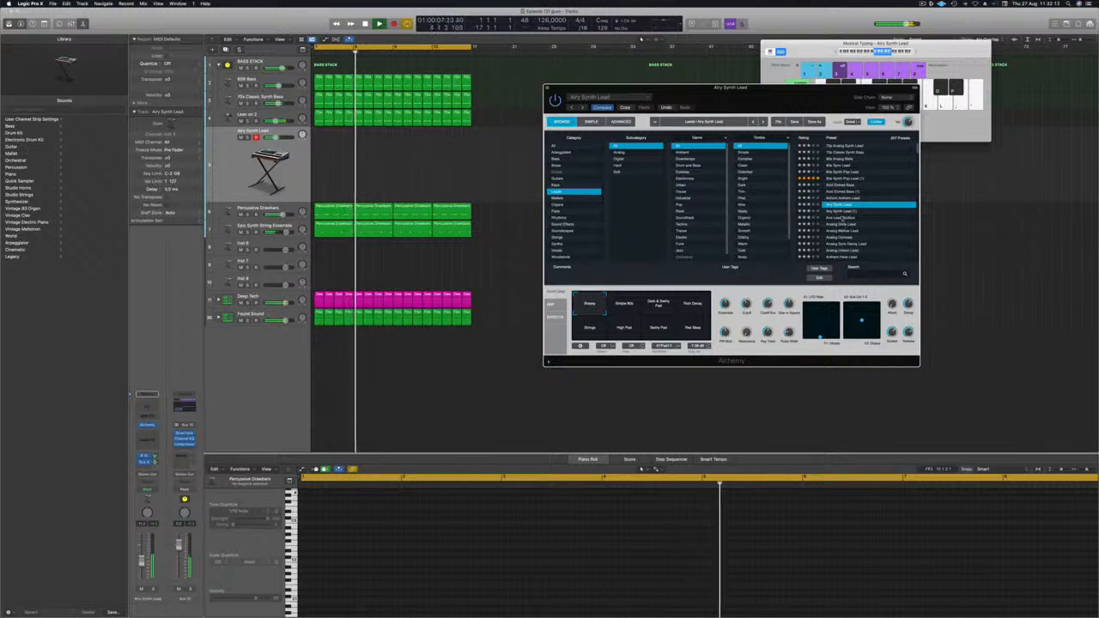
scroll(837, 211, "down", 2)
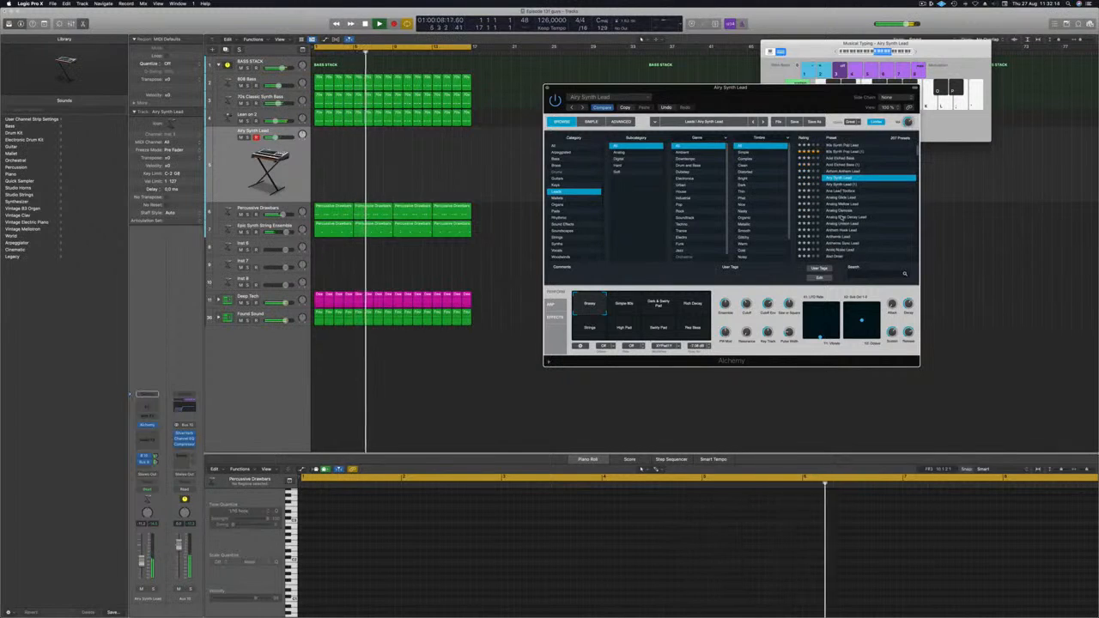
left_click(842, 218)
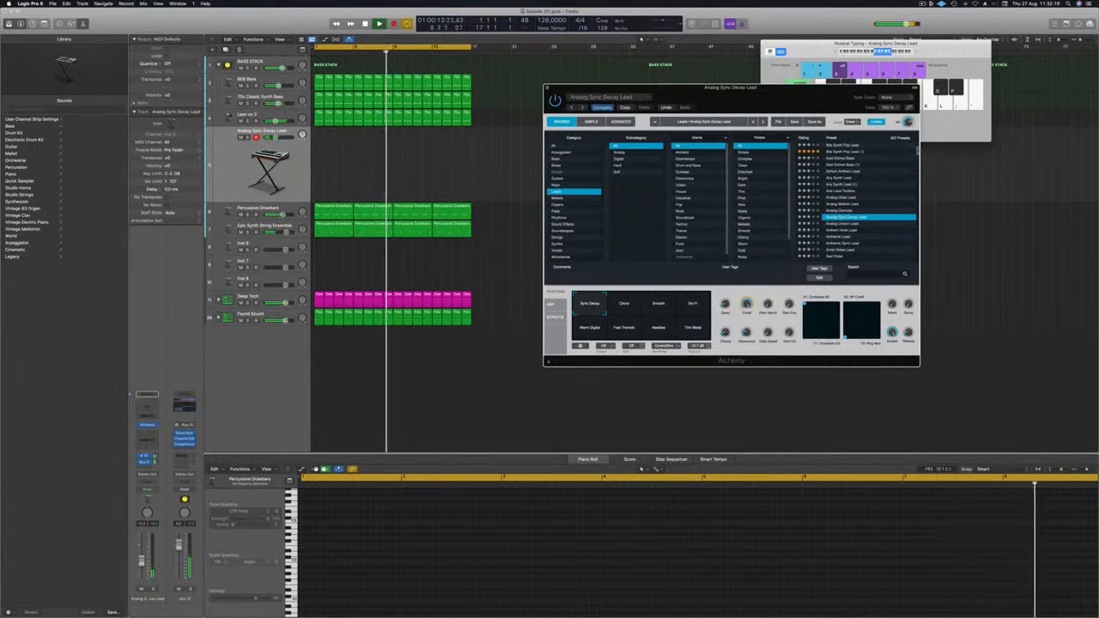
- Audition lead presets further down the Alchemy list, ending on Luminous Chaos, and raise the lead track's volume slightly
left_click_drag(919, 151, 917, 197)
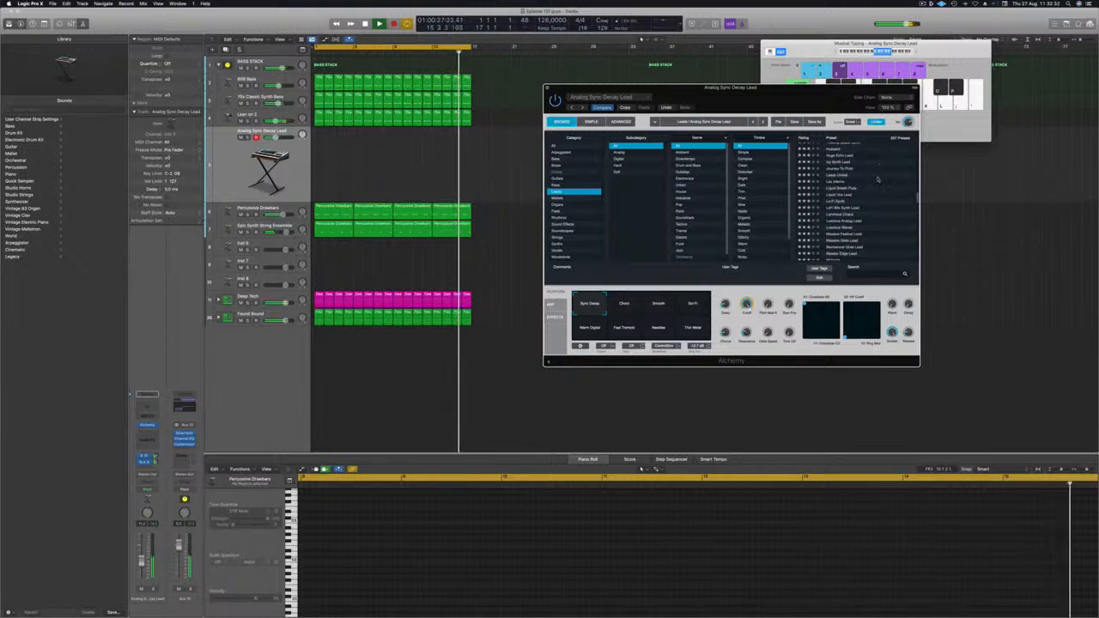
left_click(838, 183)
scroll(853, 199, "down", 1)
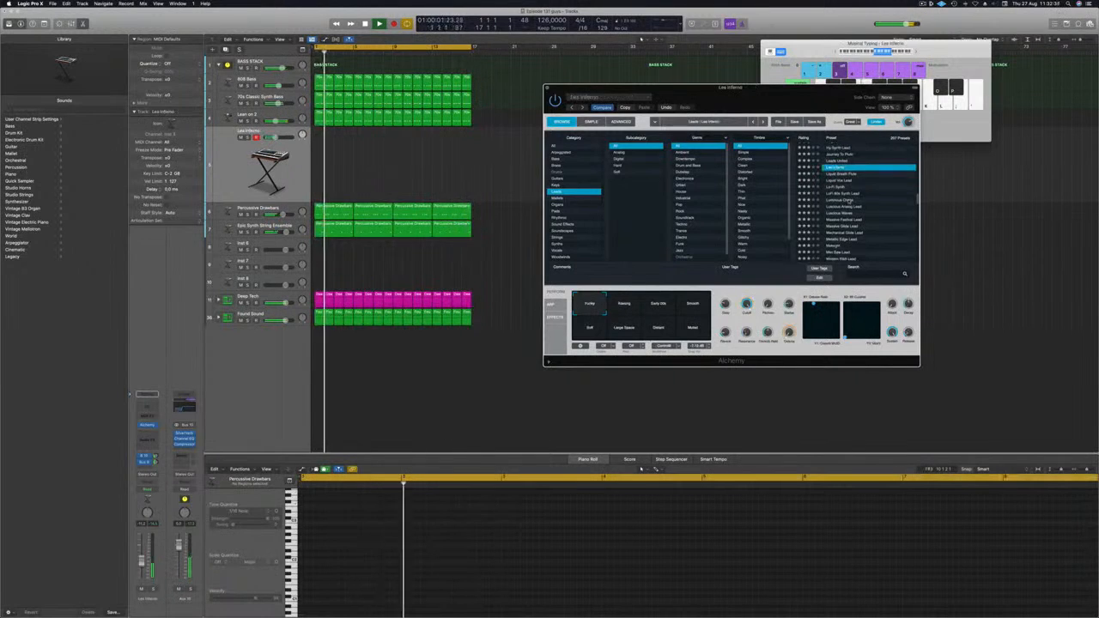
left_click(848, 200)
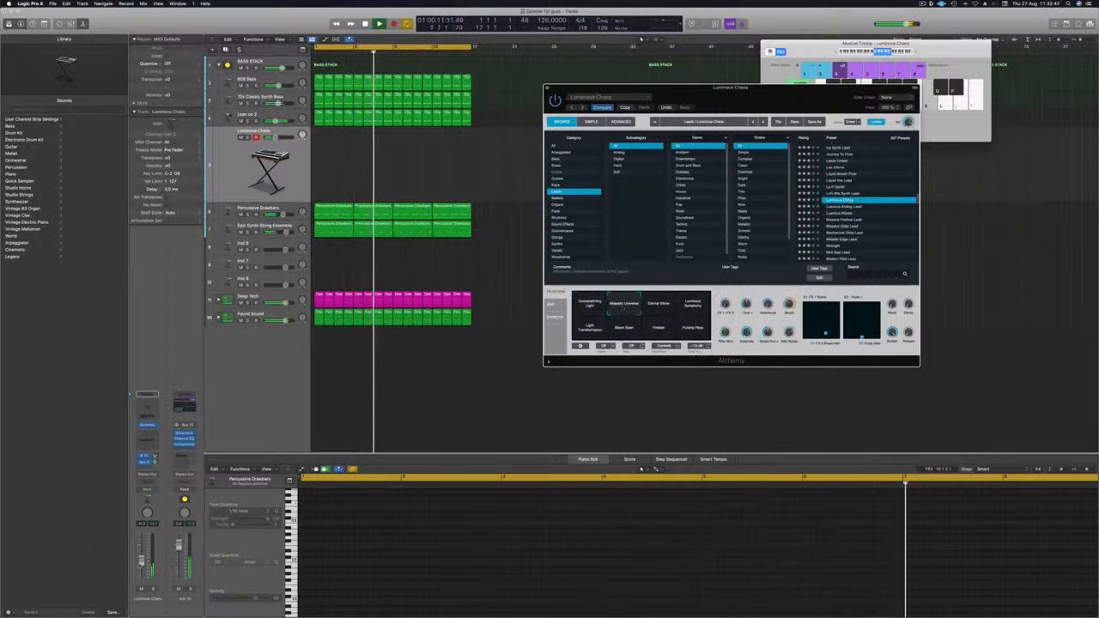
left_click_drag(142, 560, 141, 558)
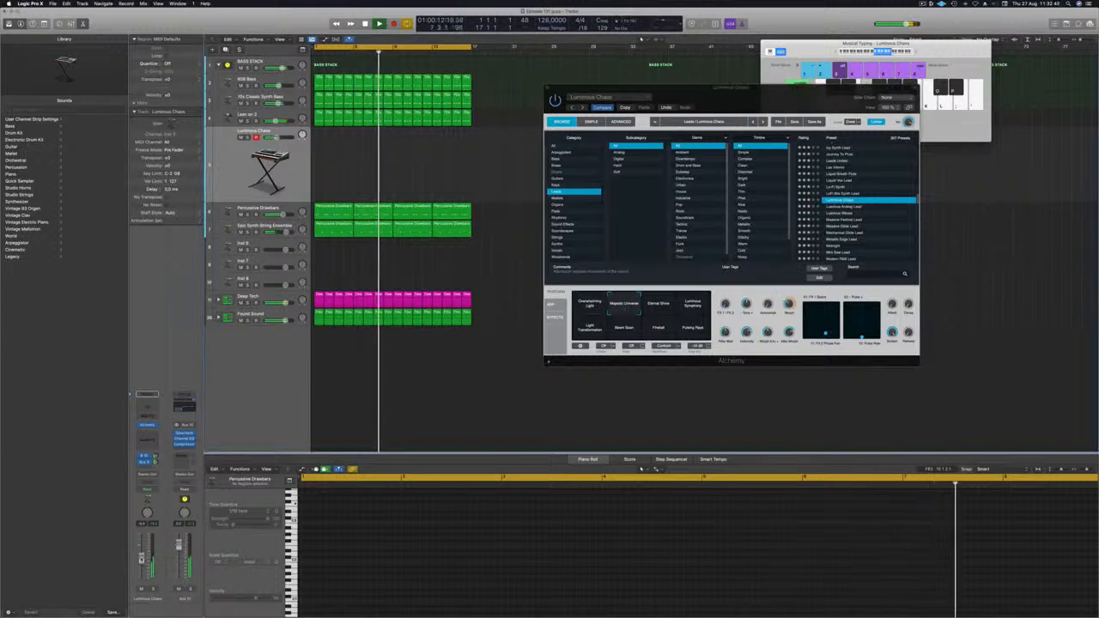
- Audition the Luminous Analog Lead and Midnight presets on the lead track
left_click(852, 207)
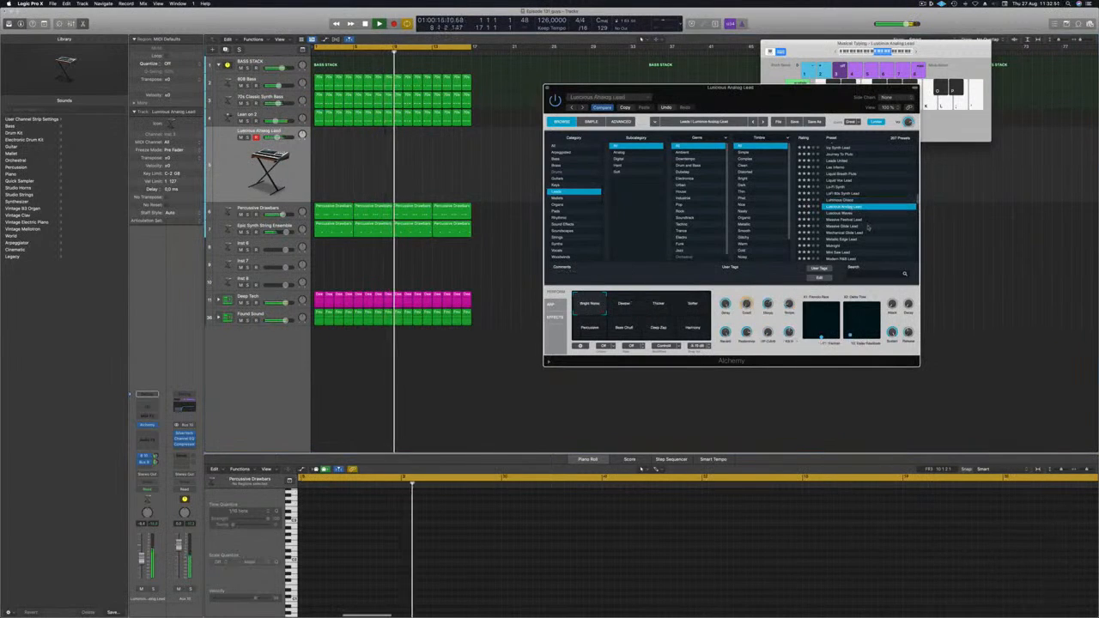
scroll(867, 228, "down", 2)
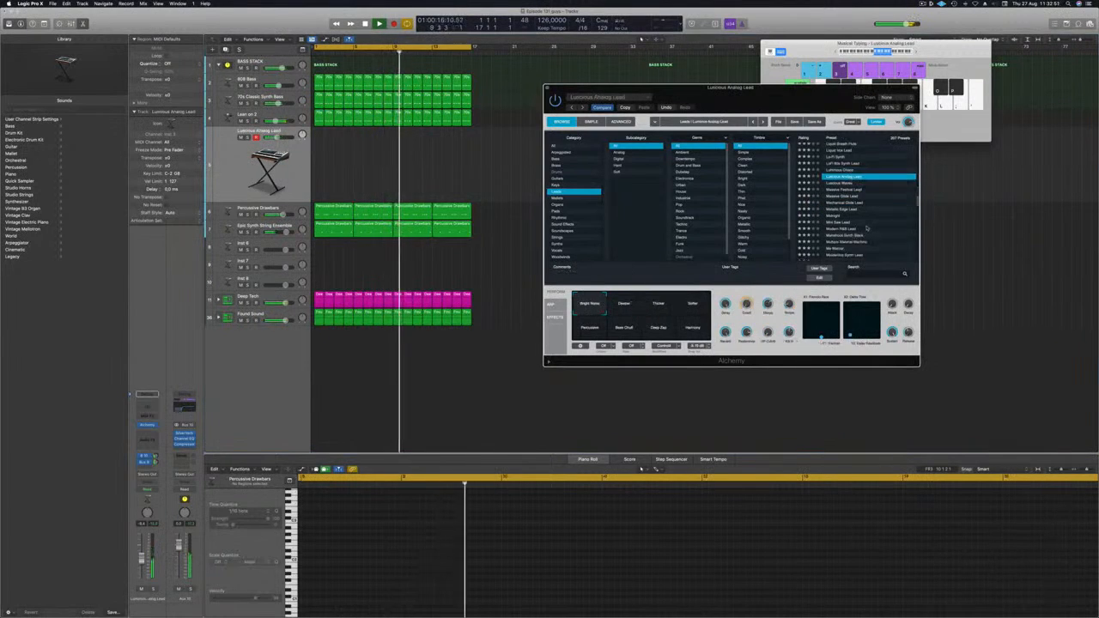
left_click(846, 216)
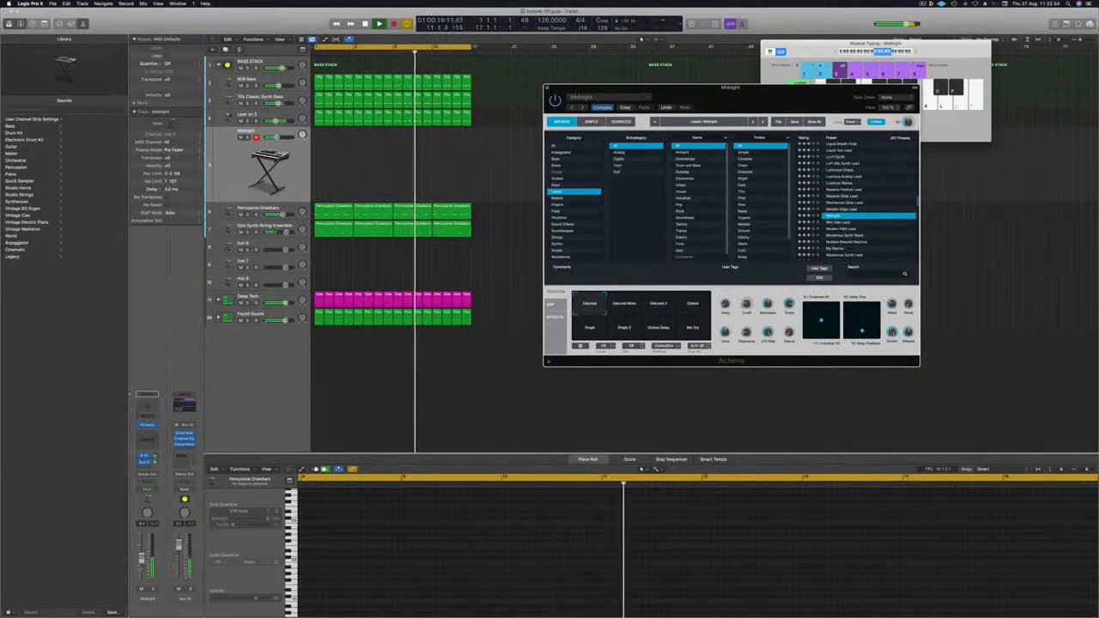
left_click(642, 468)
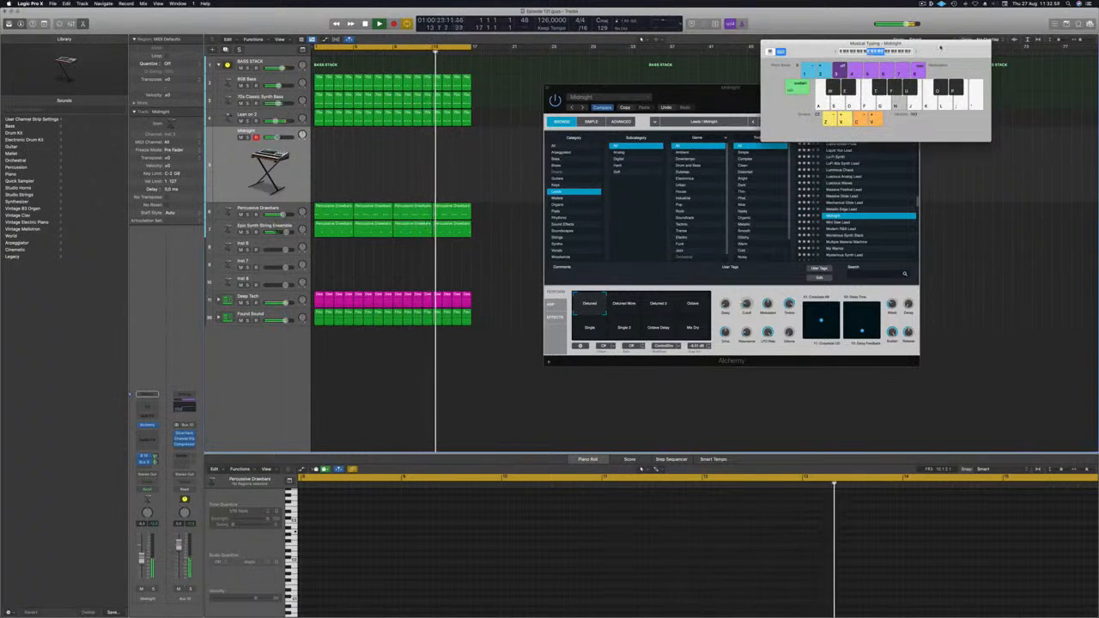
- Audition the Monstrous Synth Stack preset with its Thick Midrange and No Bass performance snapshots
left_click(847, 213)
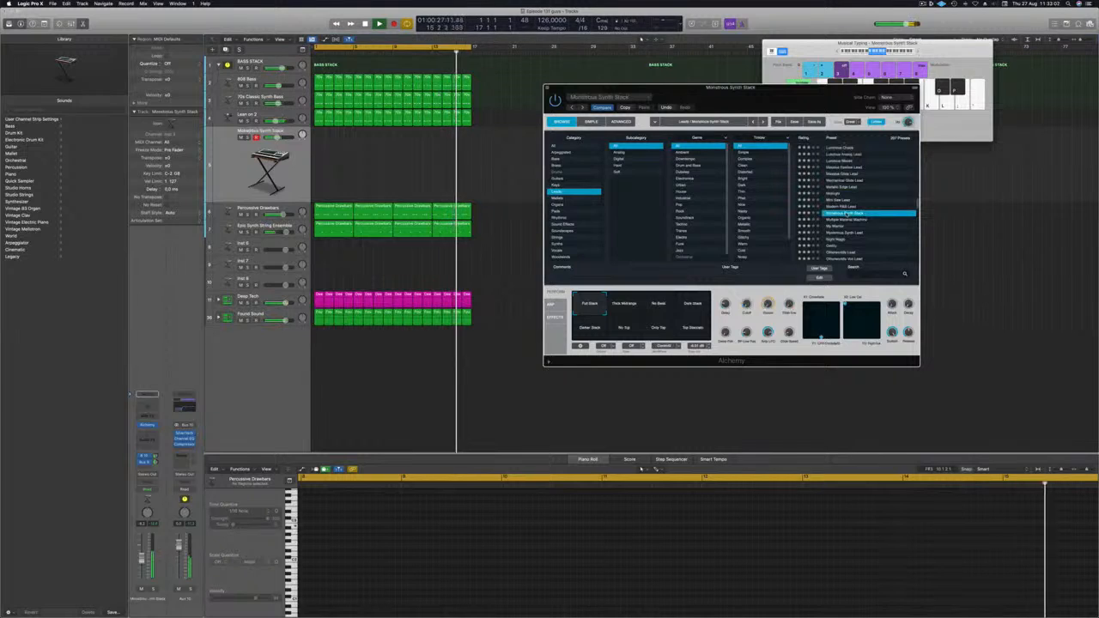
left_click(624, 306)
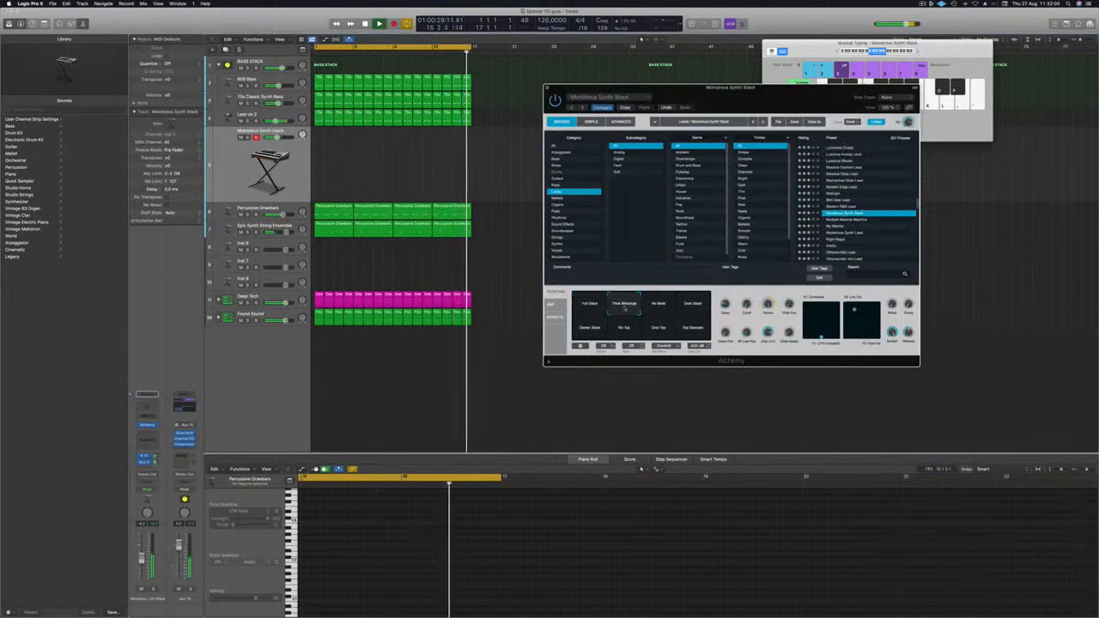
left_click(658, 306)
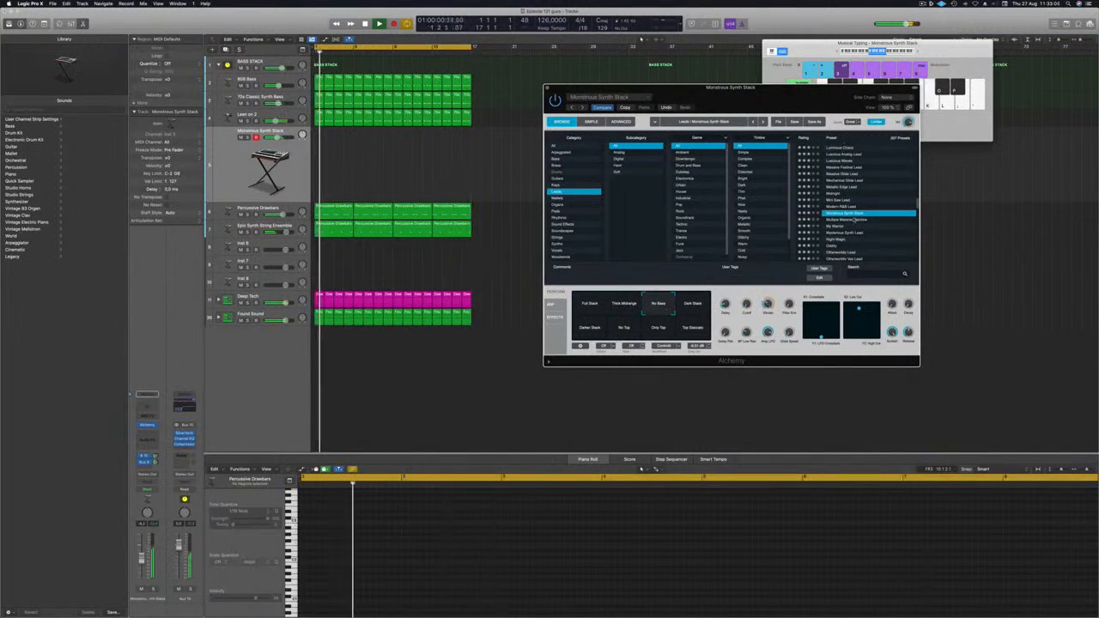
- Audition the Multiple Material Machine, My Warrior, Night Magic and Oddity presets in Alchemy
left_click(857, 220)
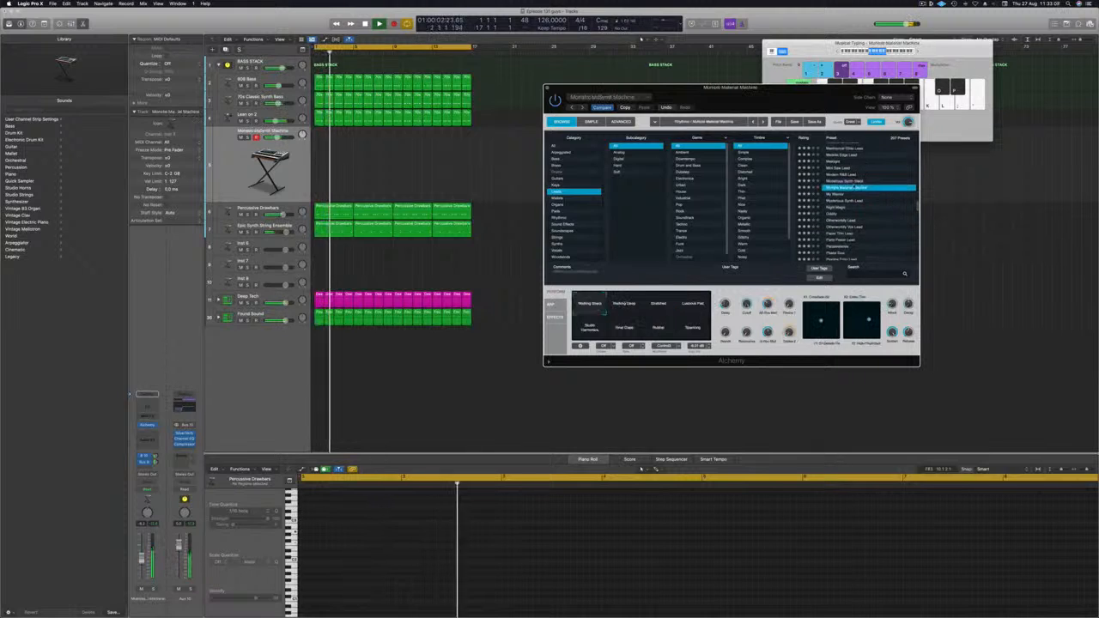
left_click(837, 195)
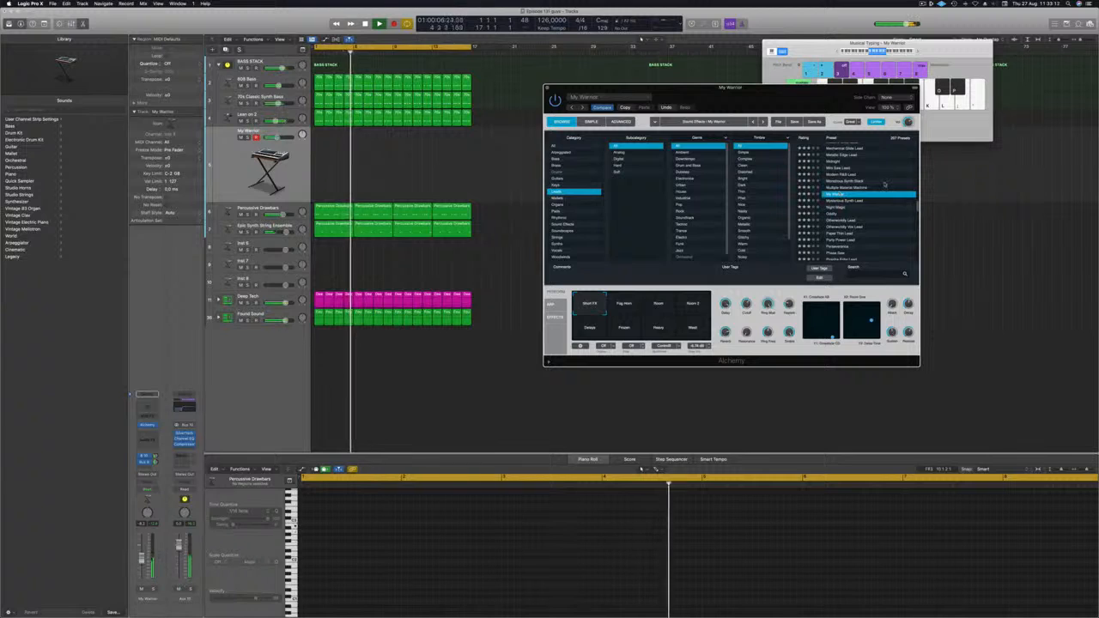
left_click(832, 209)
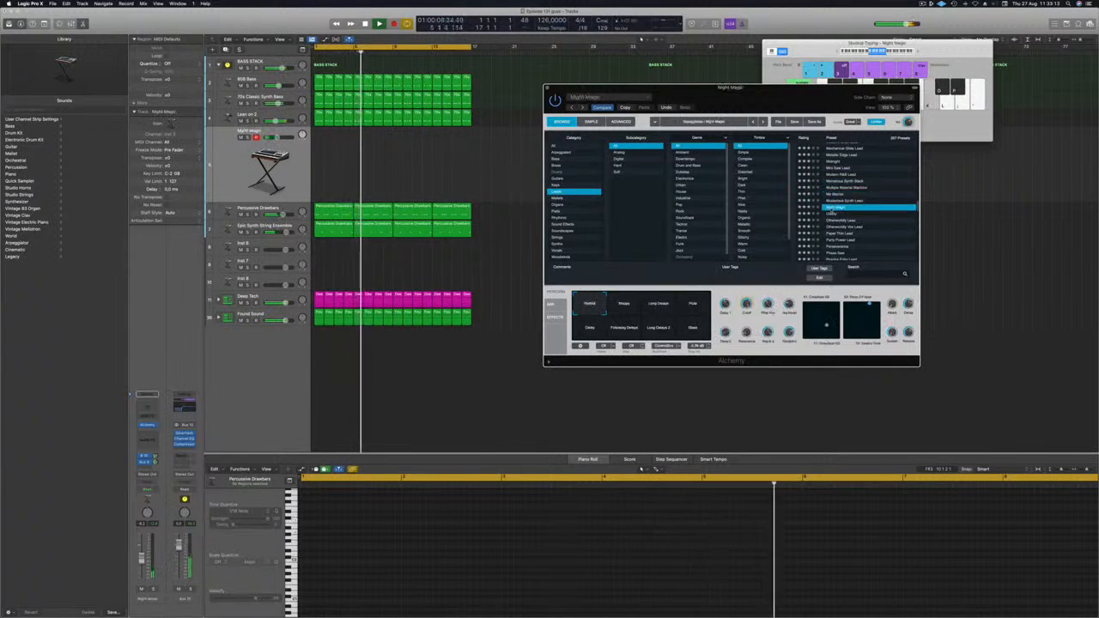
left_click(832, 214)
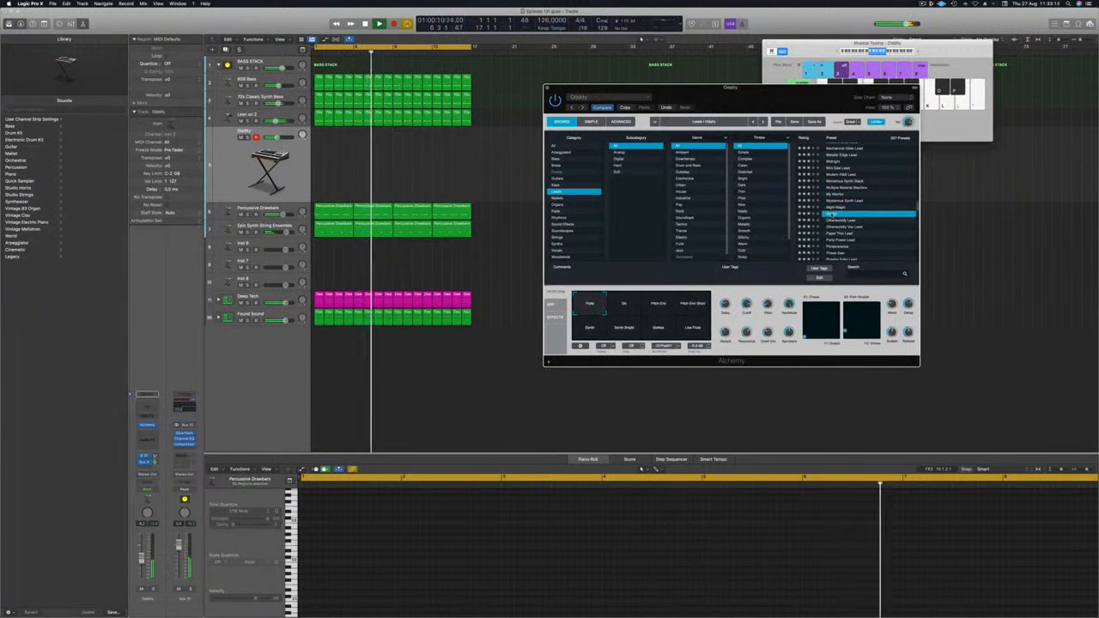
scroll(884, 198, "down", 2)
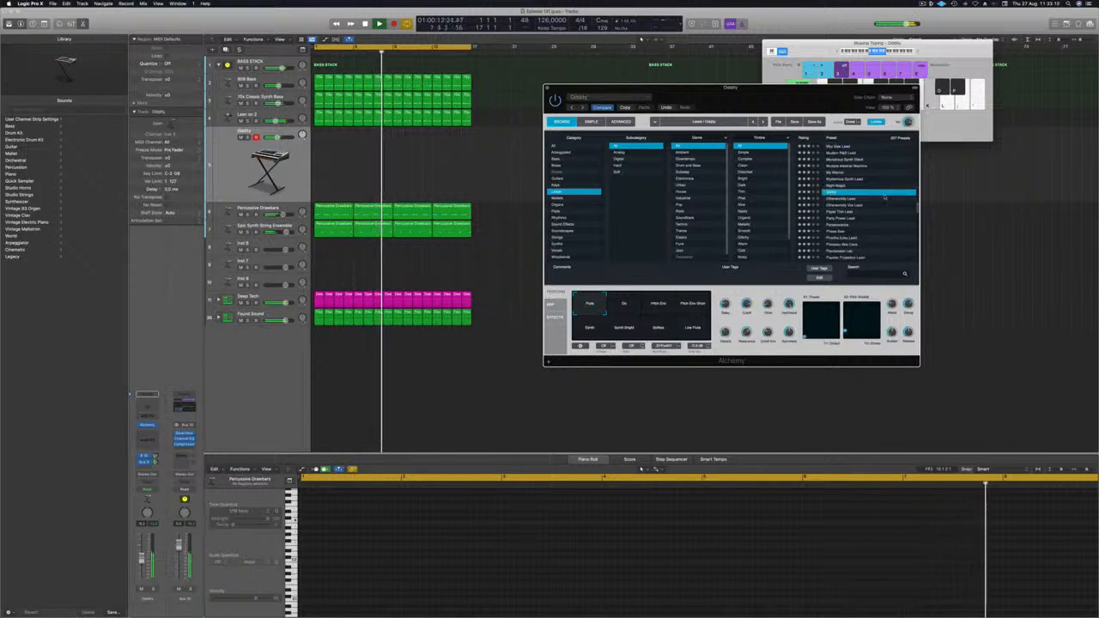
- Load the Otherworldly Lead preset and play test notes in higher and lower Musical Typing octaves
left_click(838, 199)
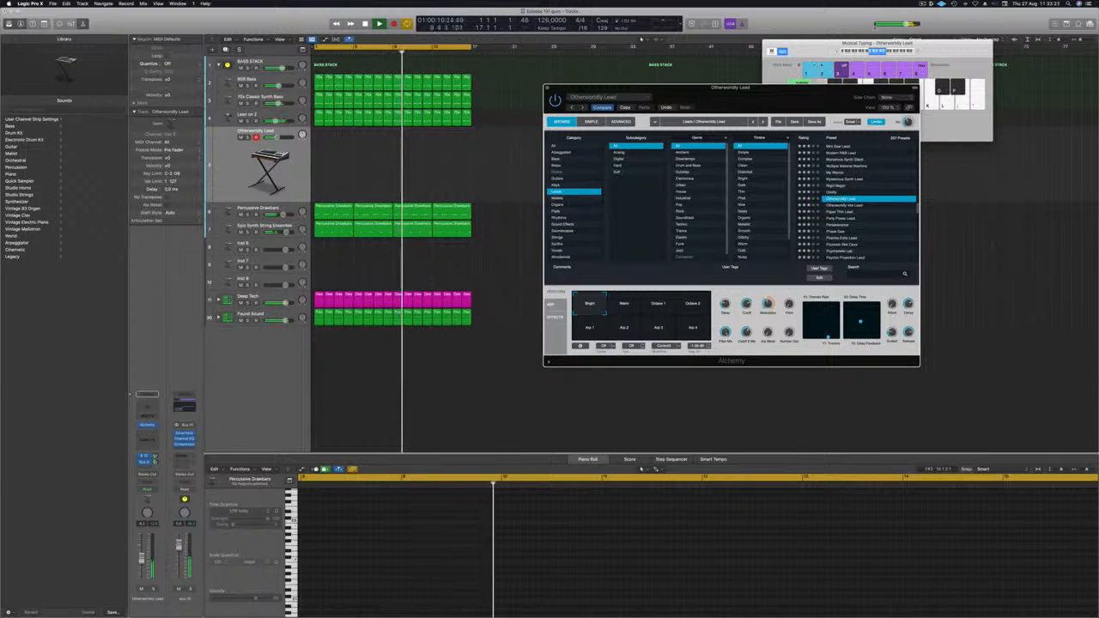
left_click(891, 52)
key("a")
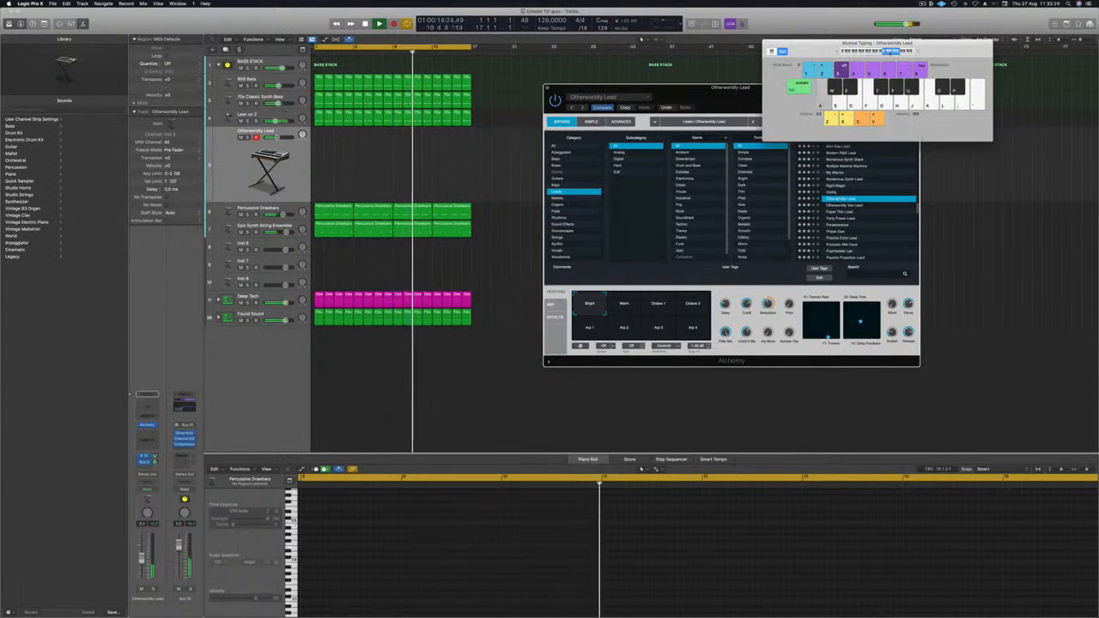
key("f")
key("z")
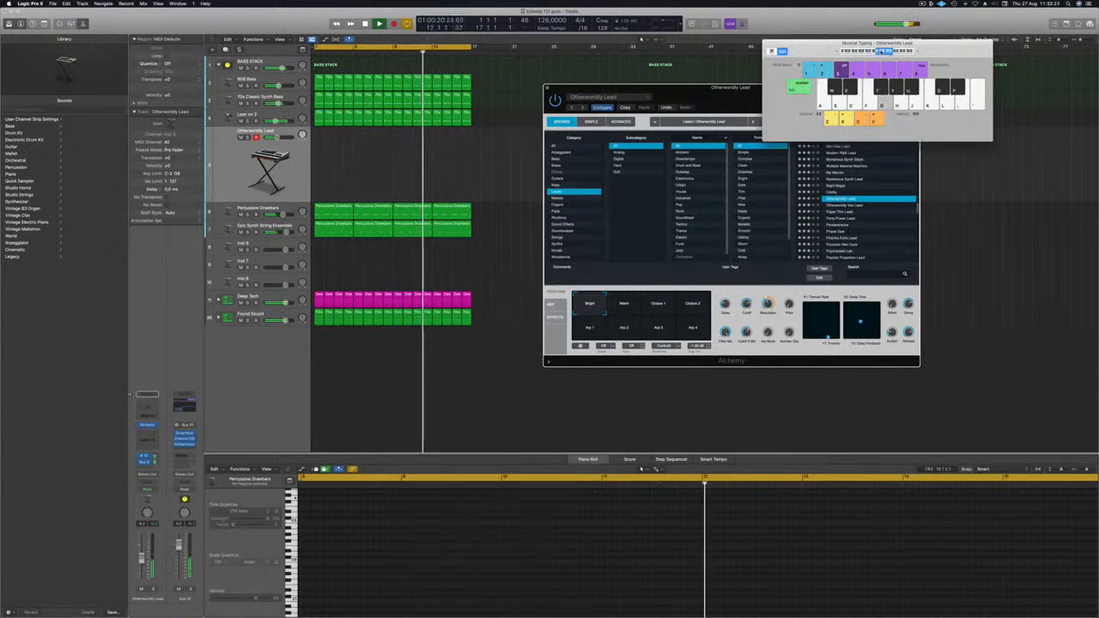
left_click(872, 51)
key("g")
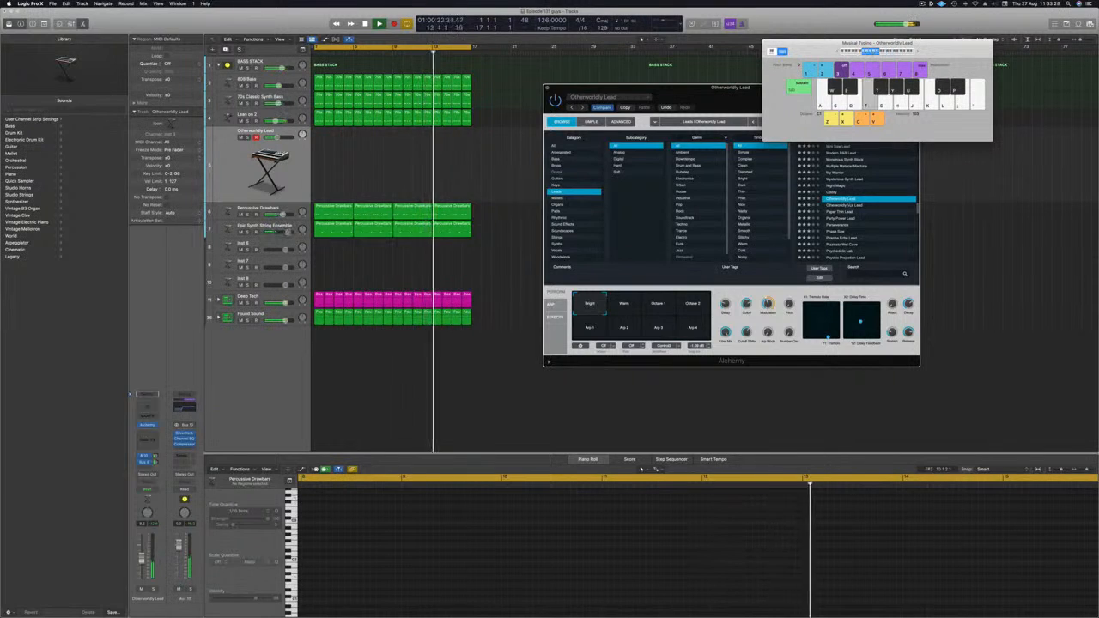
- Audition the Otherworldly Vox Lead, Paper Thin Lead, Party Power Lead and Perseverance presets
left_click(846, 206)
left_click(848, 206)
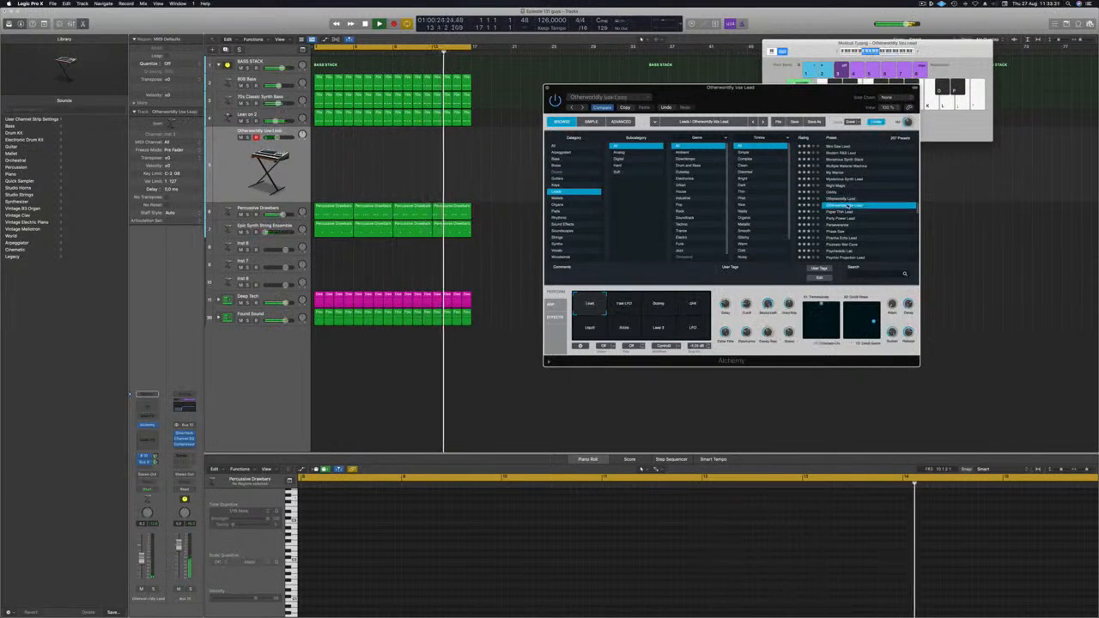
left_click(839, 213)
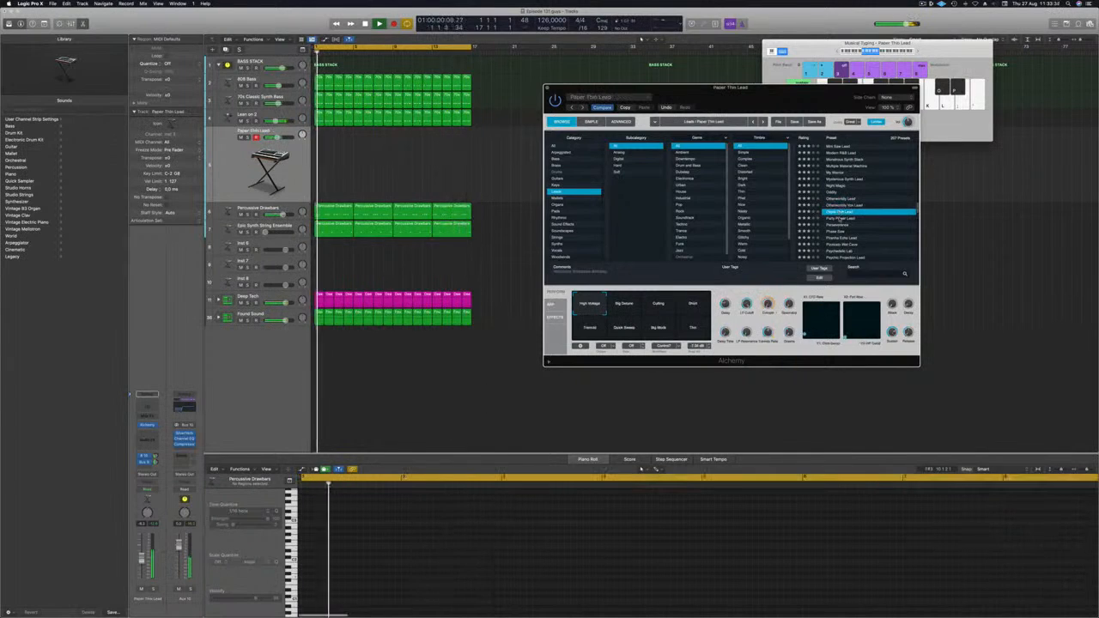
left_click(839, 219)
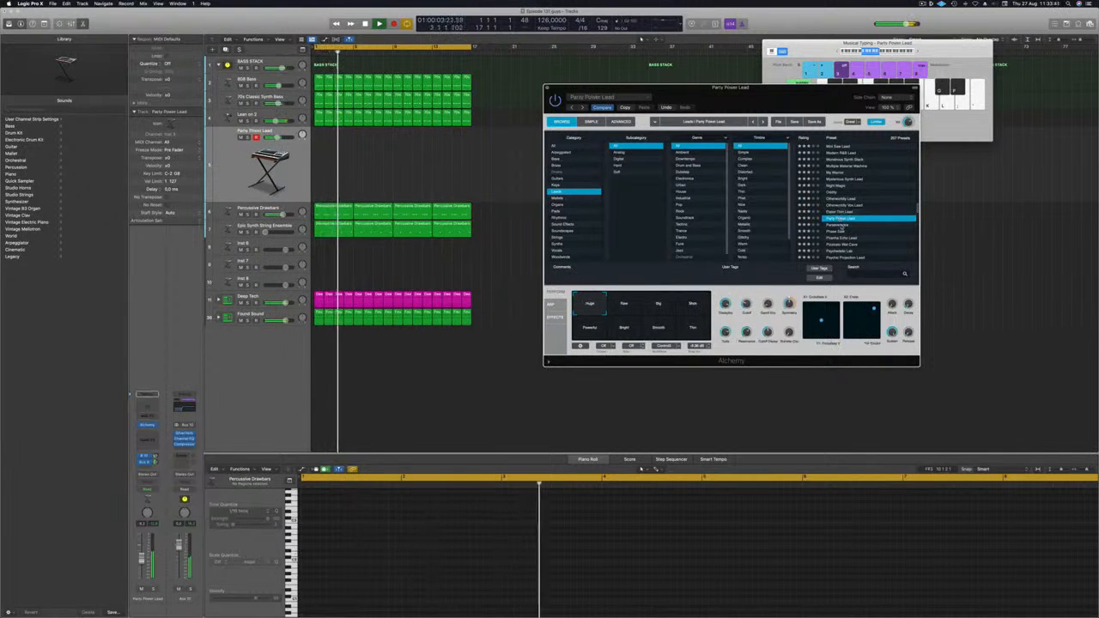
left_click(839, 225)
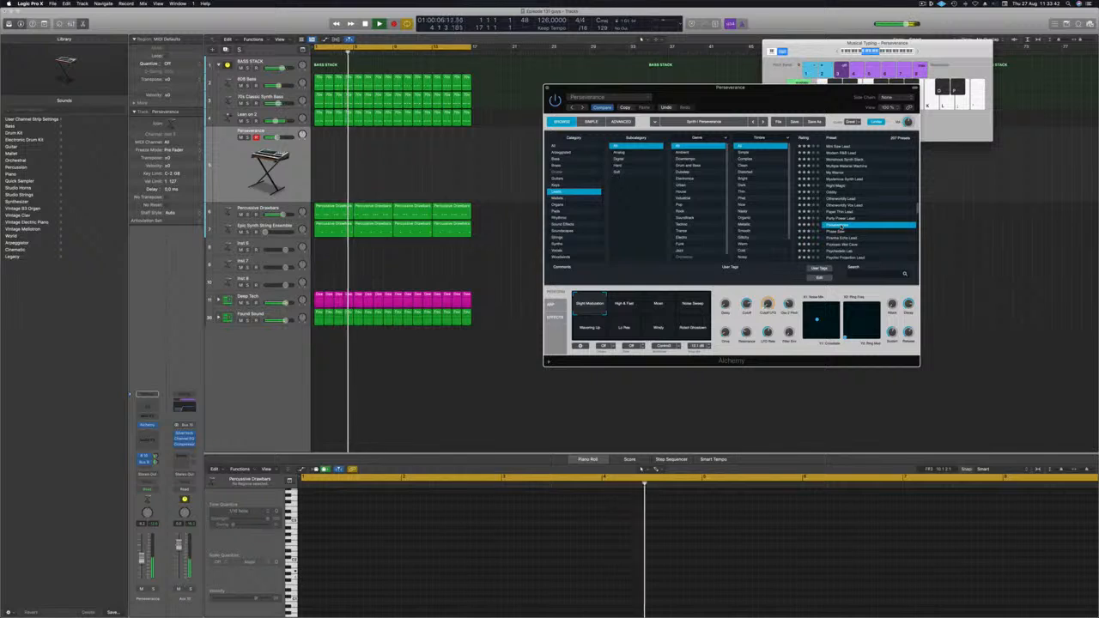
- Load the Phase Saw preset, raise the Musical Typing octave and play test notes with the new sound
key("Down")
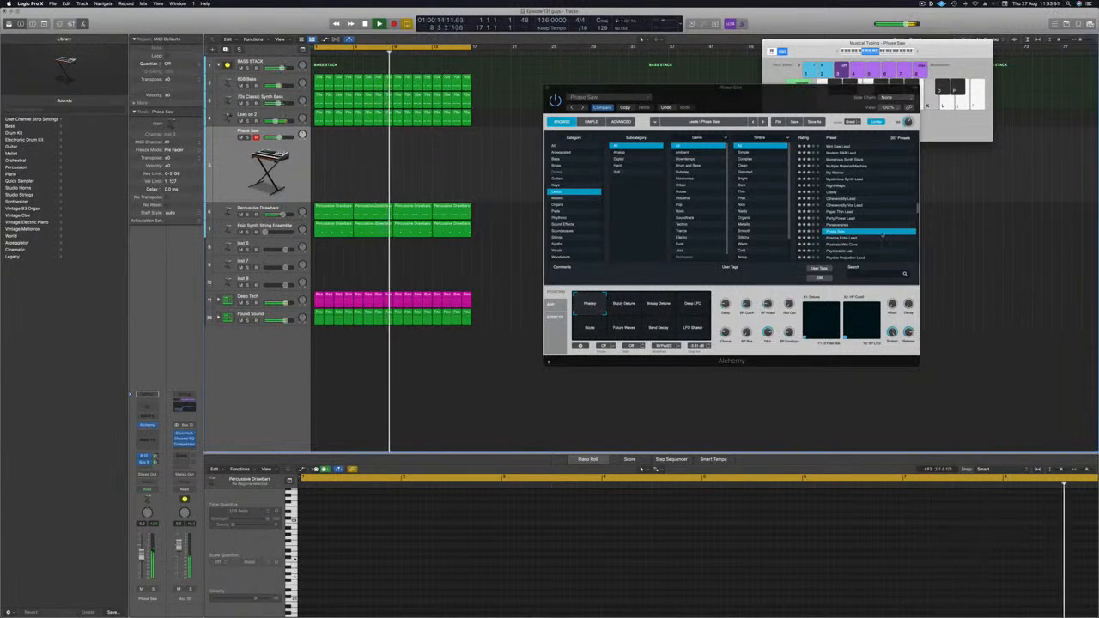
left_click(916, 49)
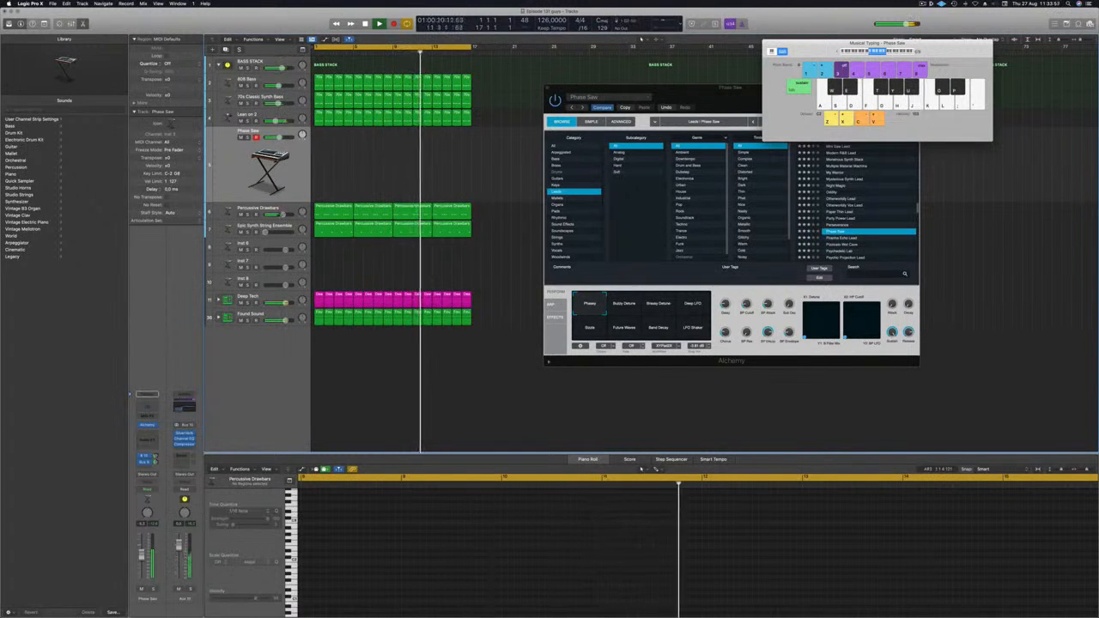
key("k")
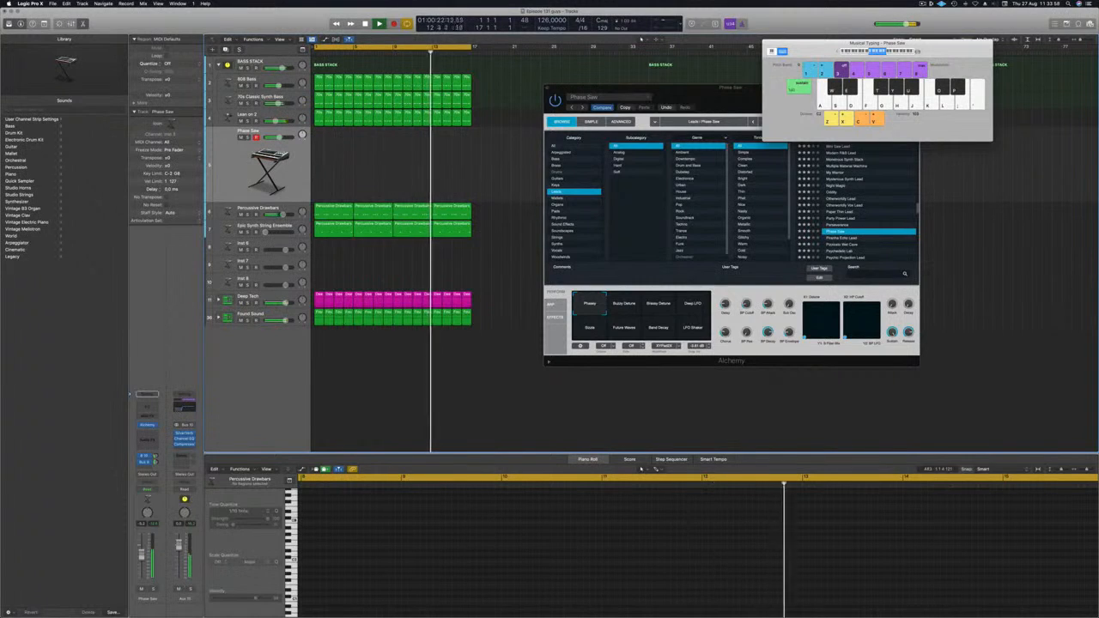
key("k")
- Compare Phase Saw's performance snapshots, including Buzzy Detune, Deep LFO and Future Waves, return to its first snapshot and raise the Musical Typing octave
left_click(626, 311)
key("k")
left_click(659, 305)
left_click(692, 304)
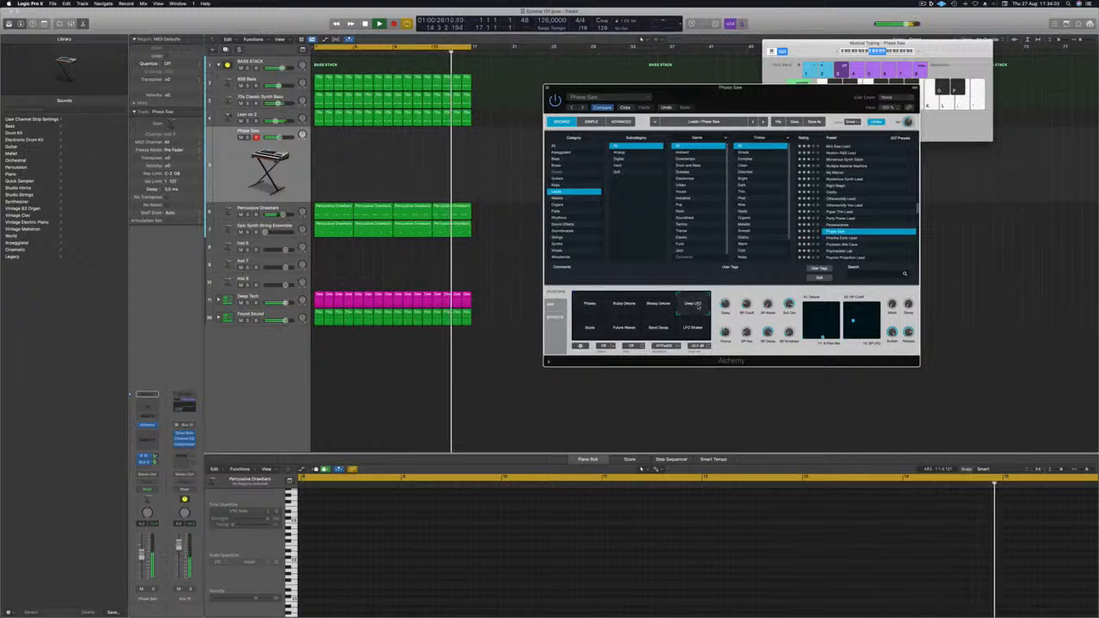
left_click(626, 331)
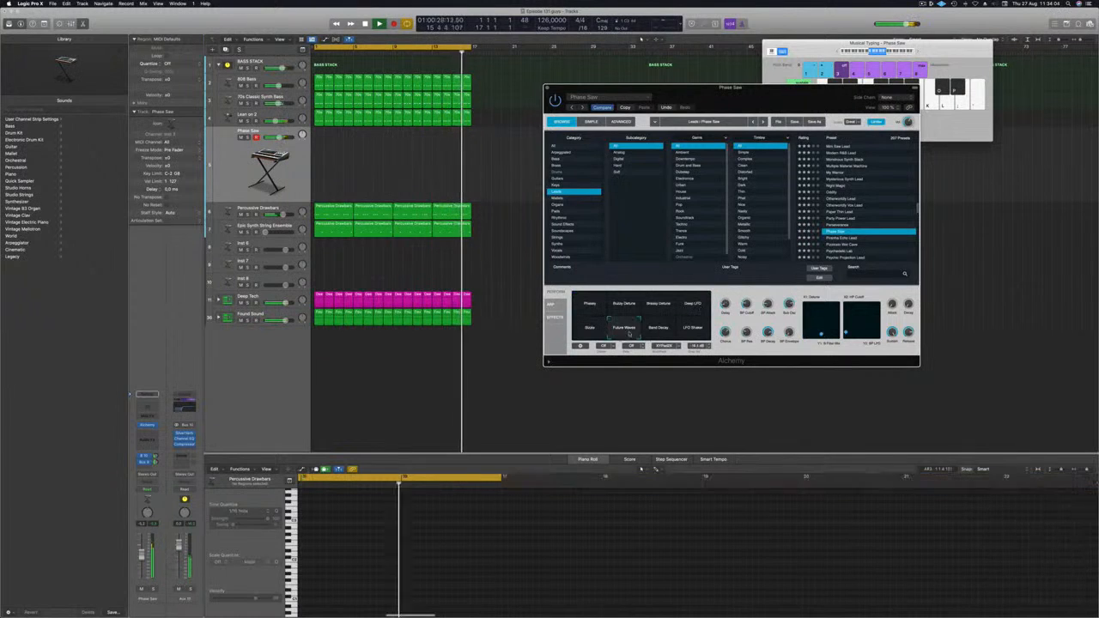
left_click(586, 305)
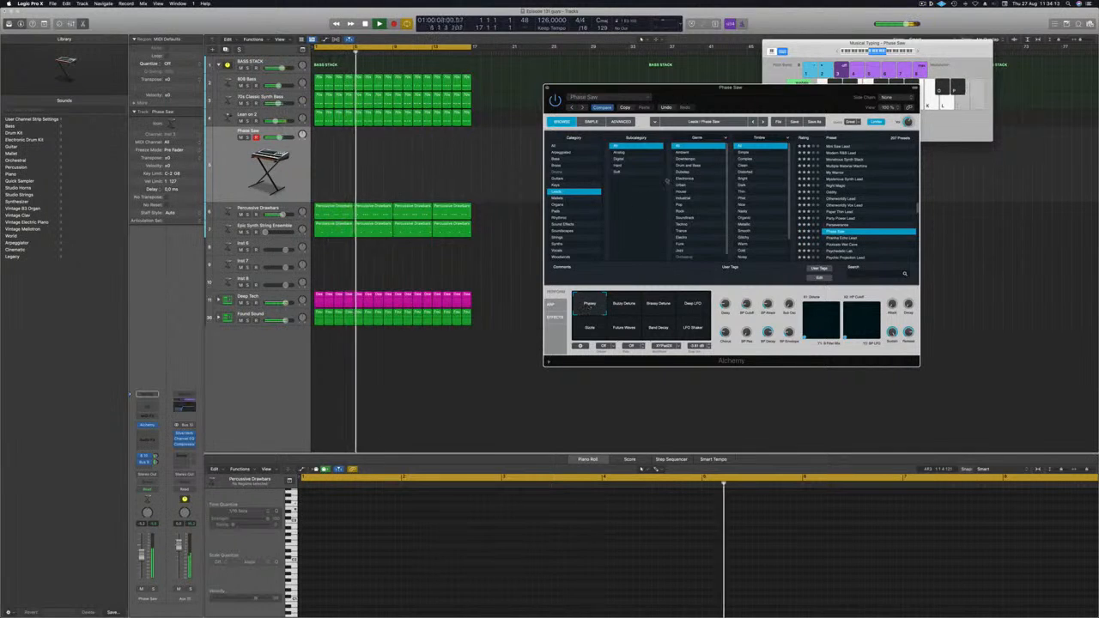
left_click(917, 50)
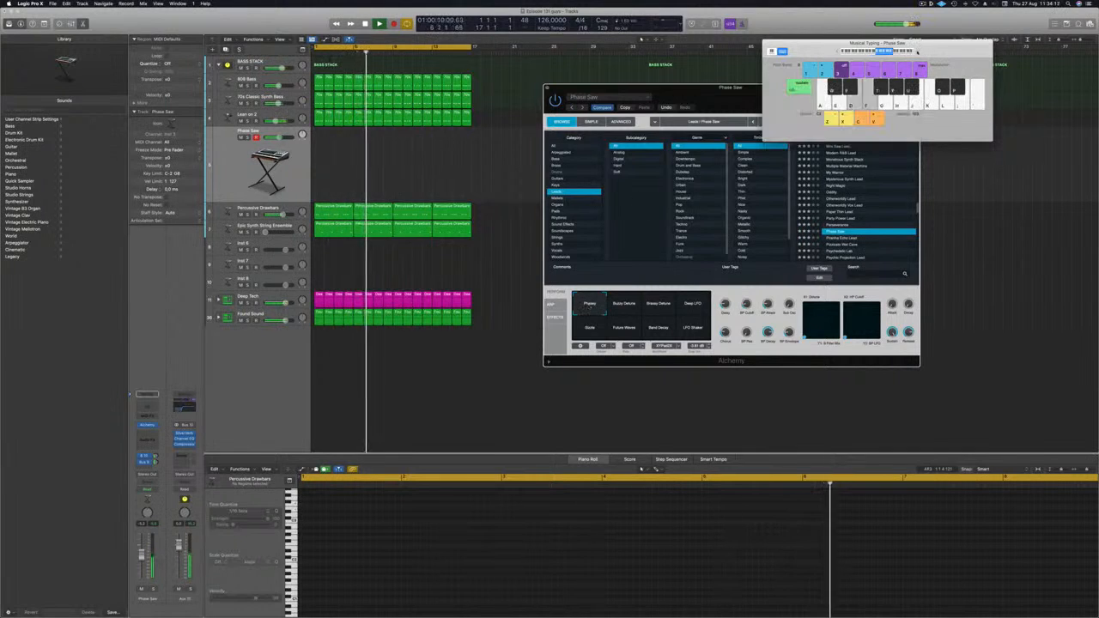
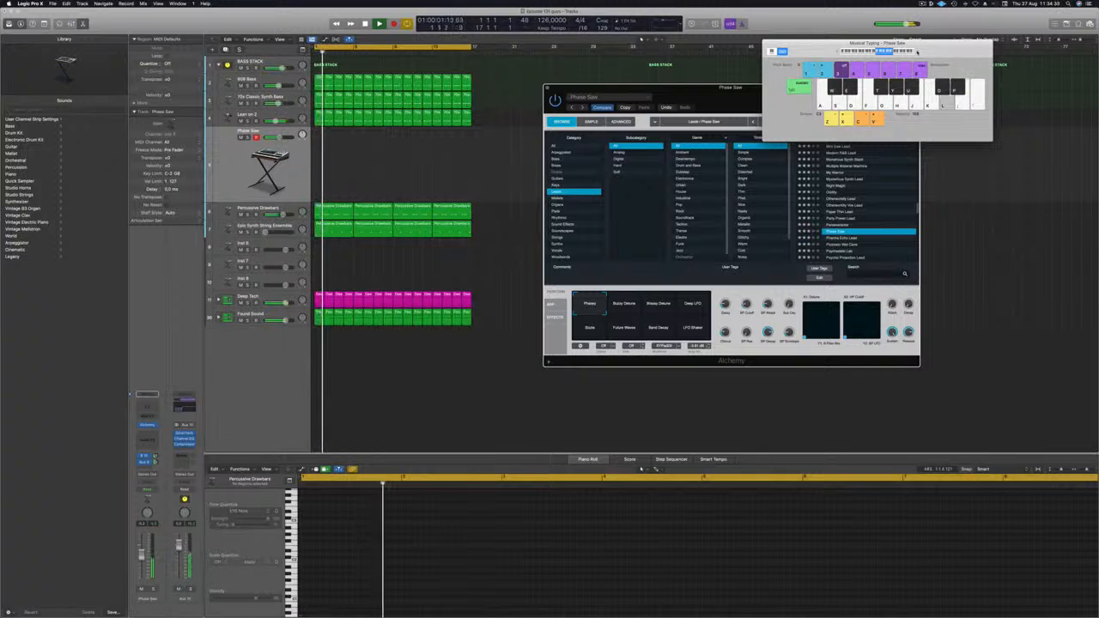
- Record a Phase Saw lead take over the loop, playing a short repeating motif broken by a descending run, and stop near the loop's end
key("r")
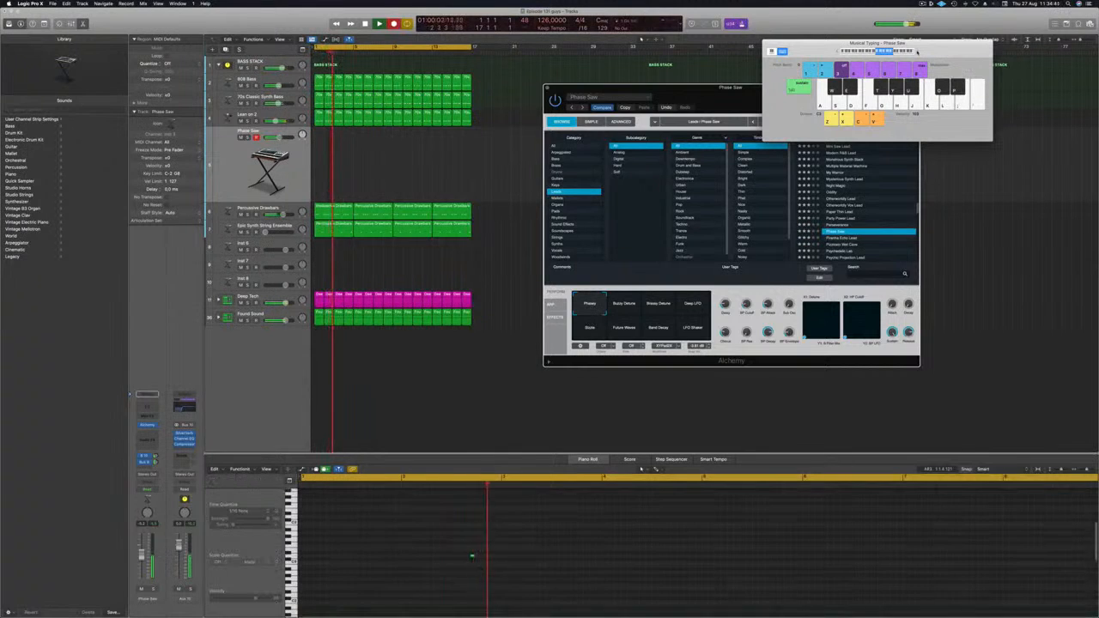
key("s")
key("d")
key("s")
key("d")
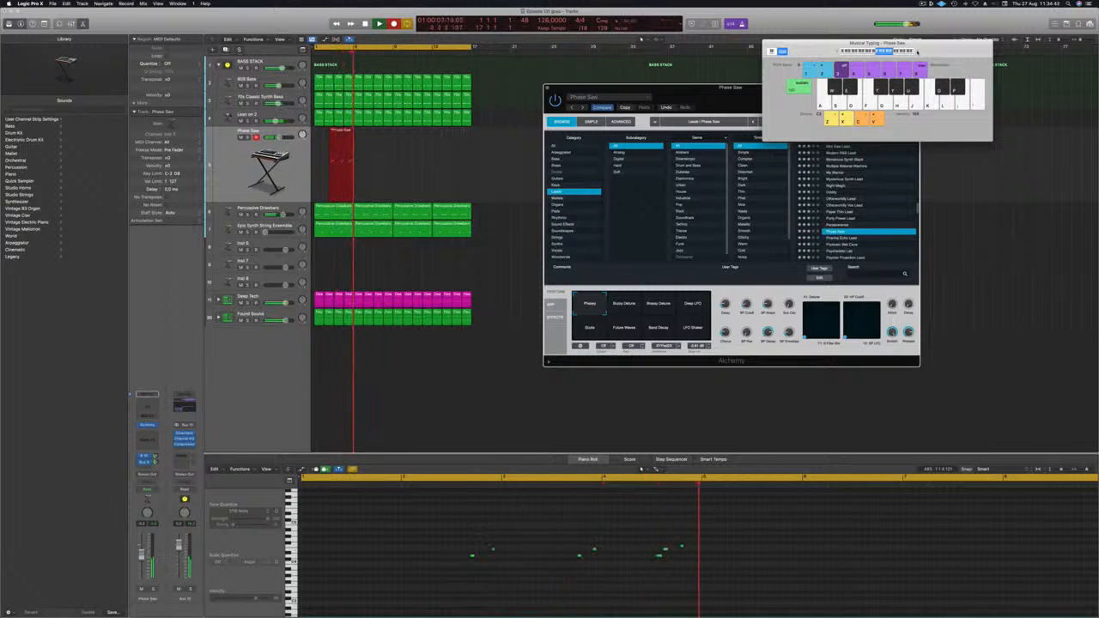
key("s")
key("d")
key("s")
key("d")
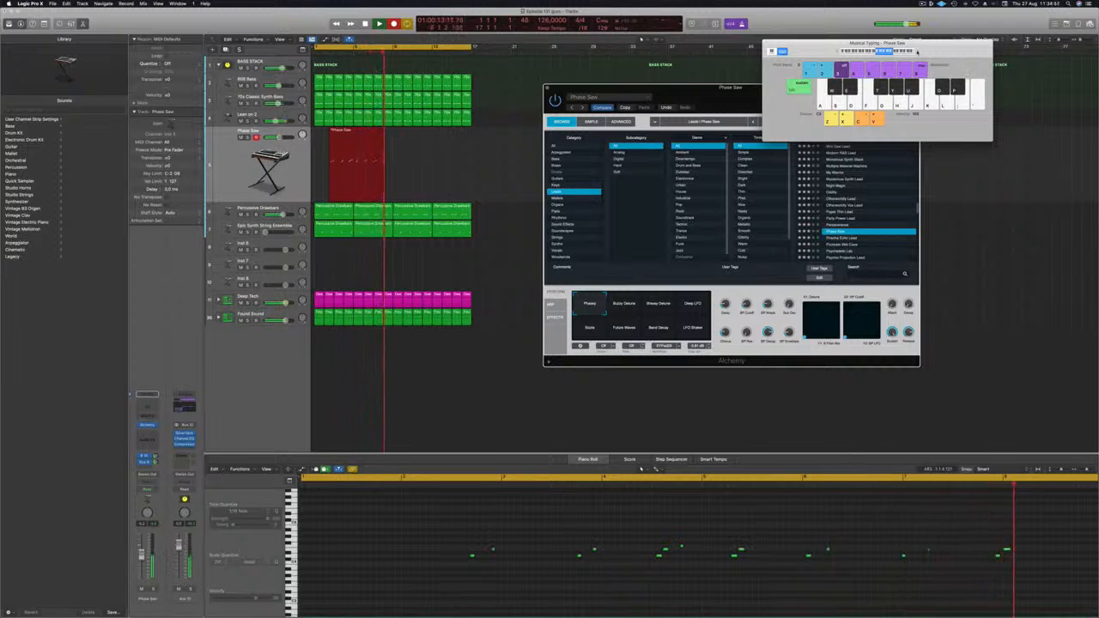
key("h")
key("g")
key("f")
key("d")
key("s")
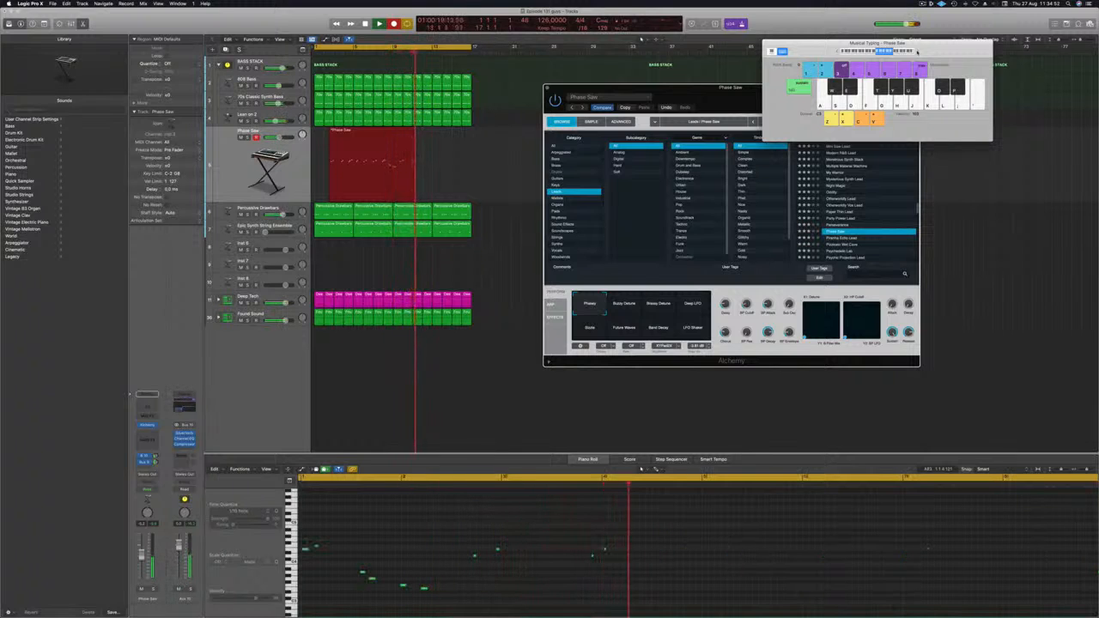
key("apostrophe")
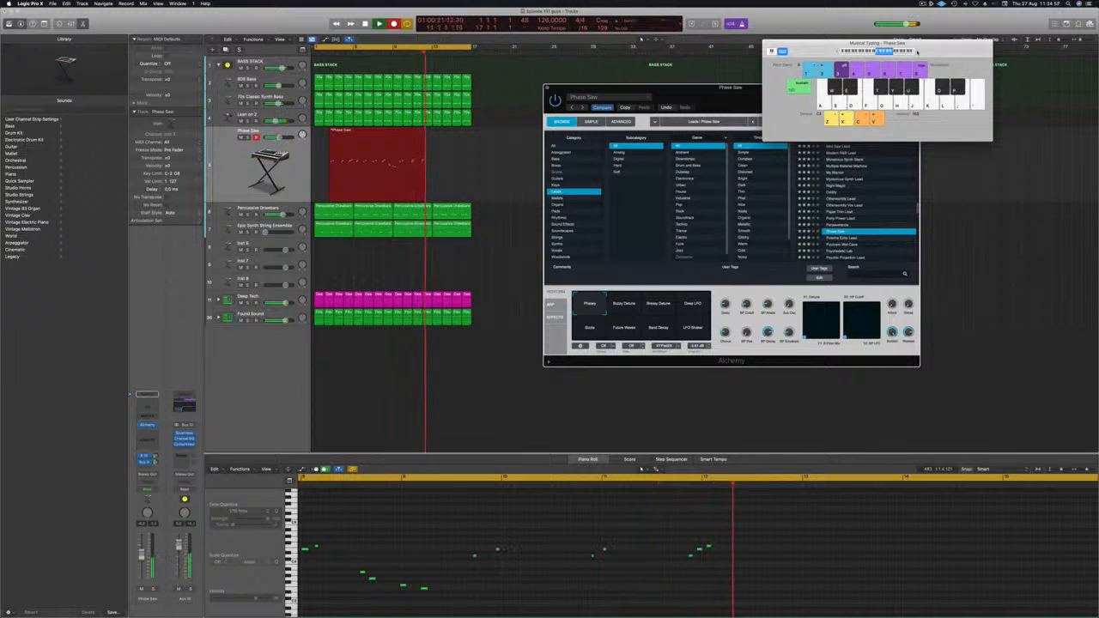
key("l")
key("semicolon")
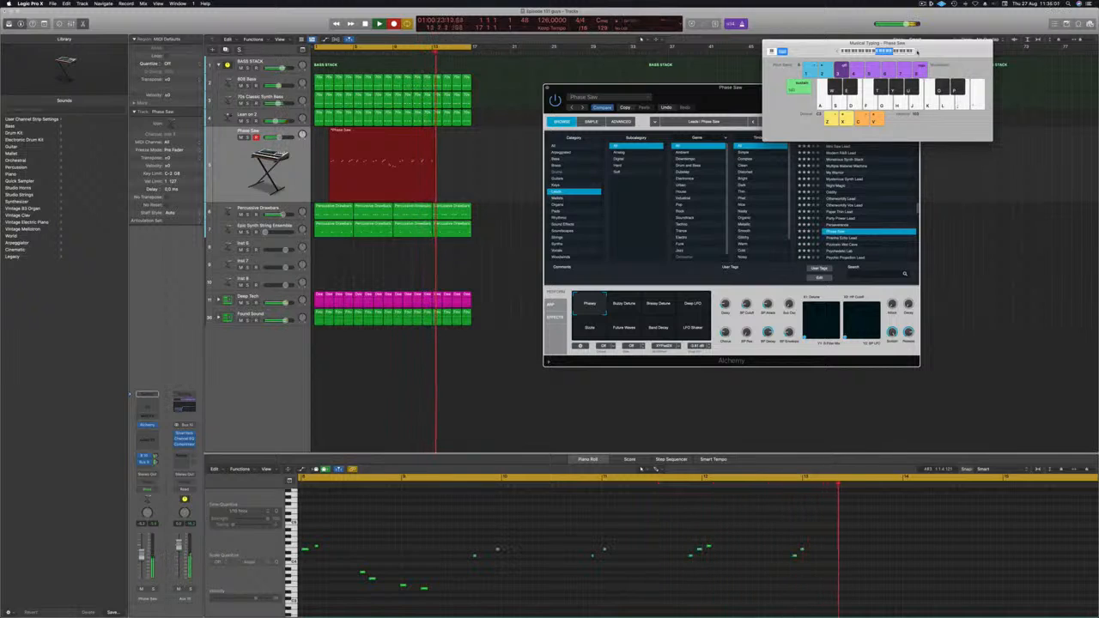
key("l")
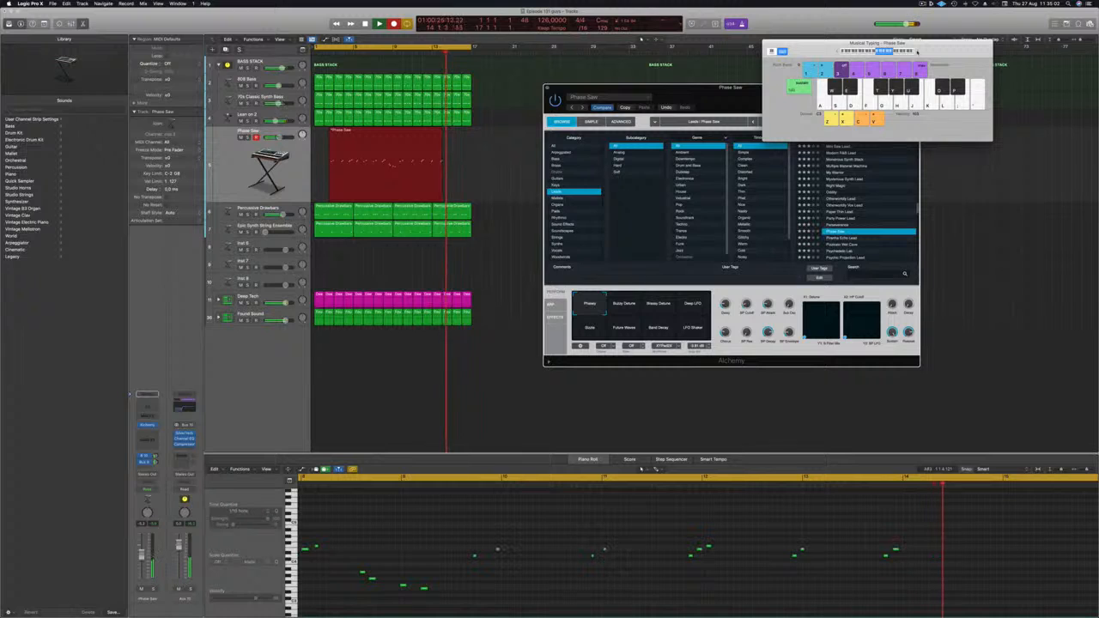
key("semicolon")
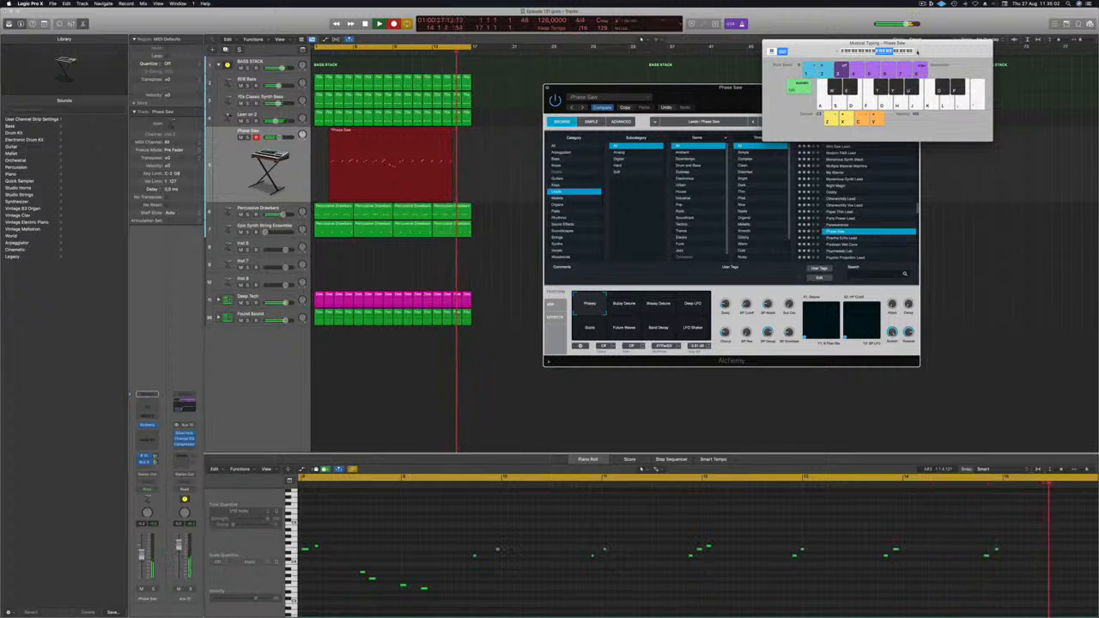
key("space")
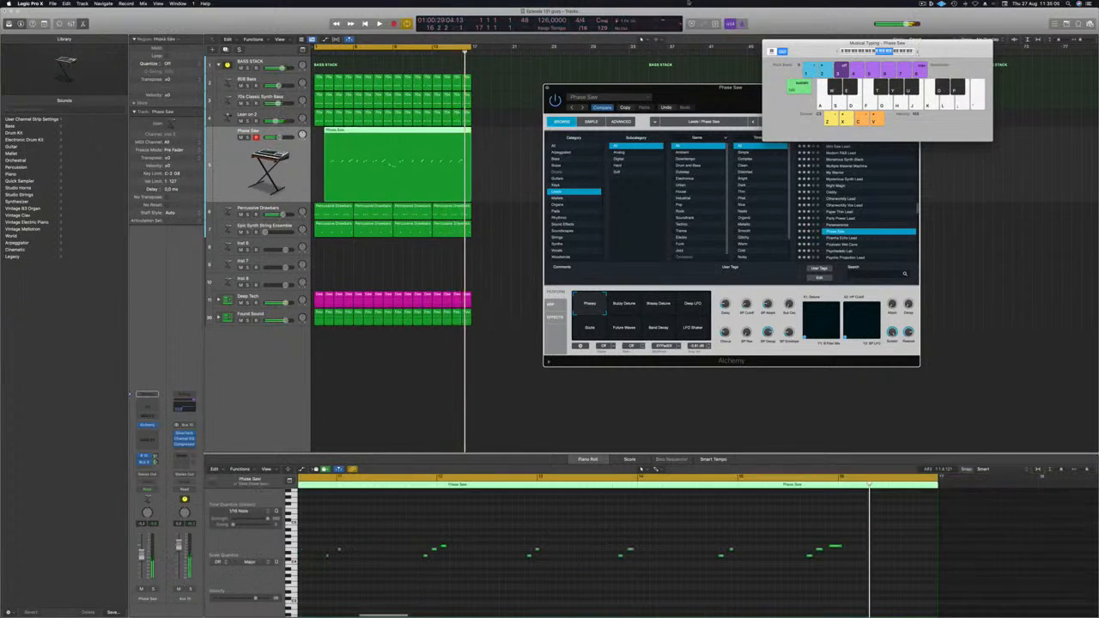
- Split the recorded Phase Saw region at bar 10, delete its earlier part and move the remaining part to bar 1
key("Return")
key("space")
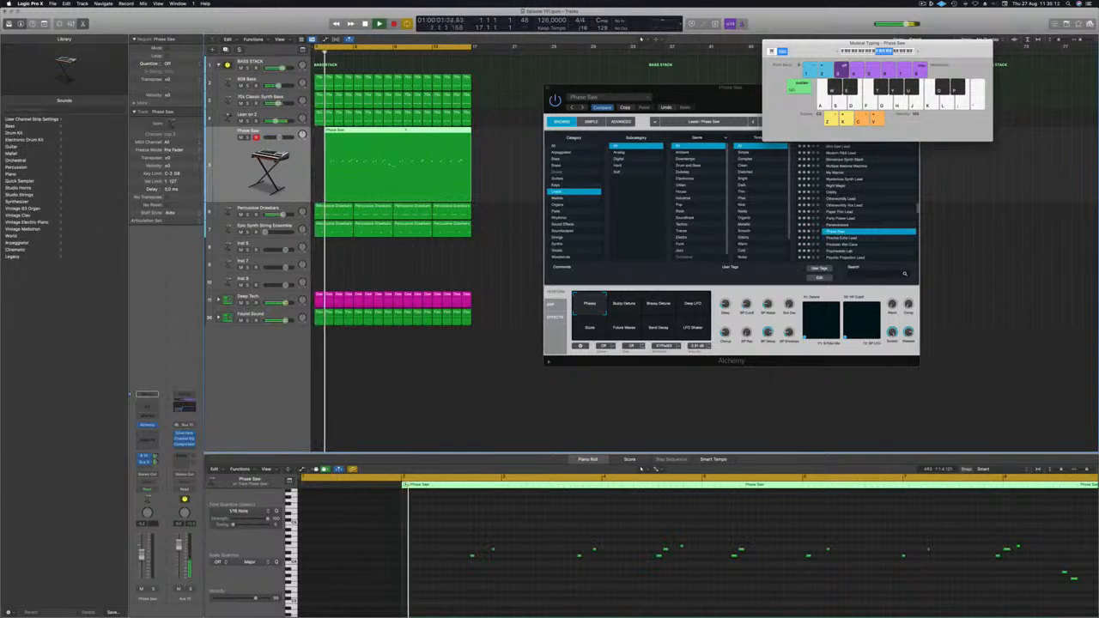
double_click(404, 130, "super")
left_click(389, 137)
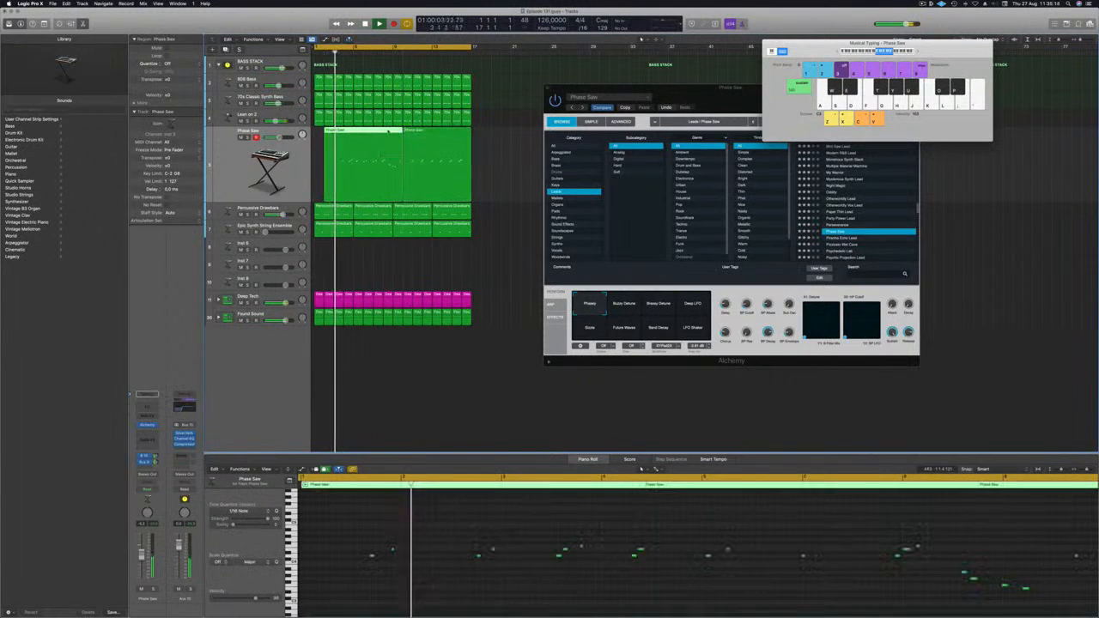
key("Delete")
key("Delete")
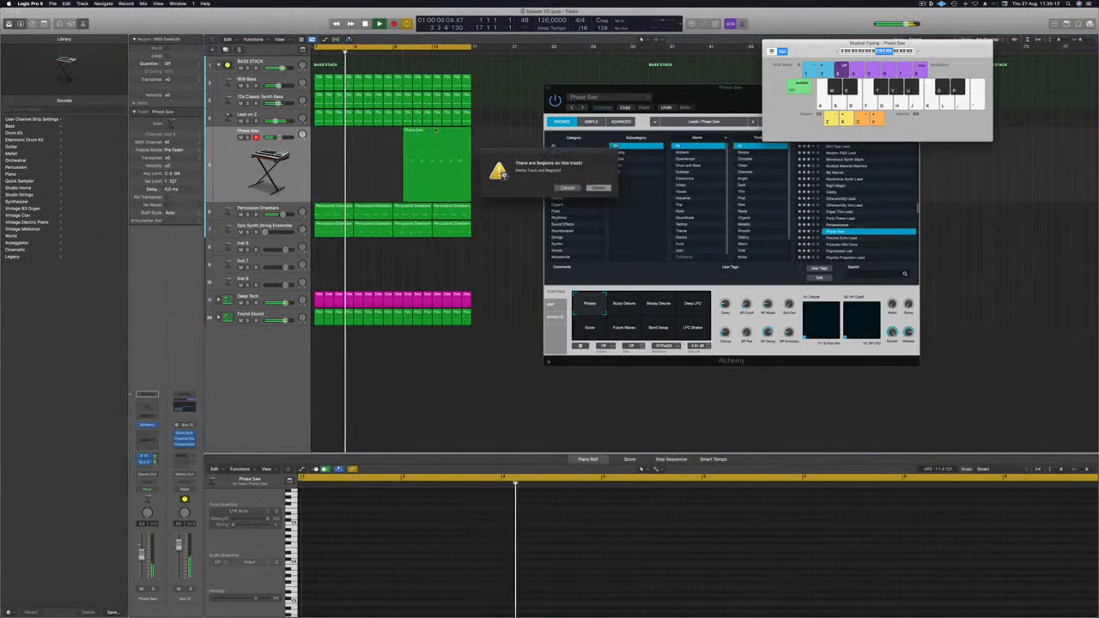
key("Escape")
left_click_drag(436, 130, 366, 133)
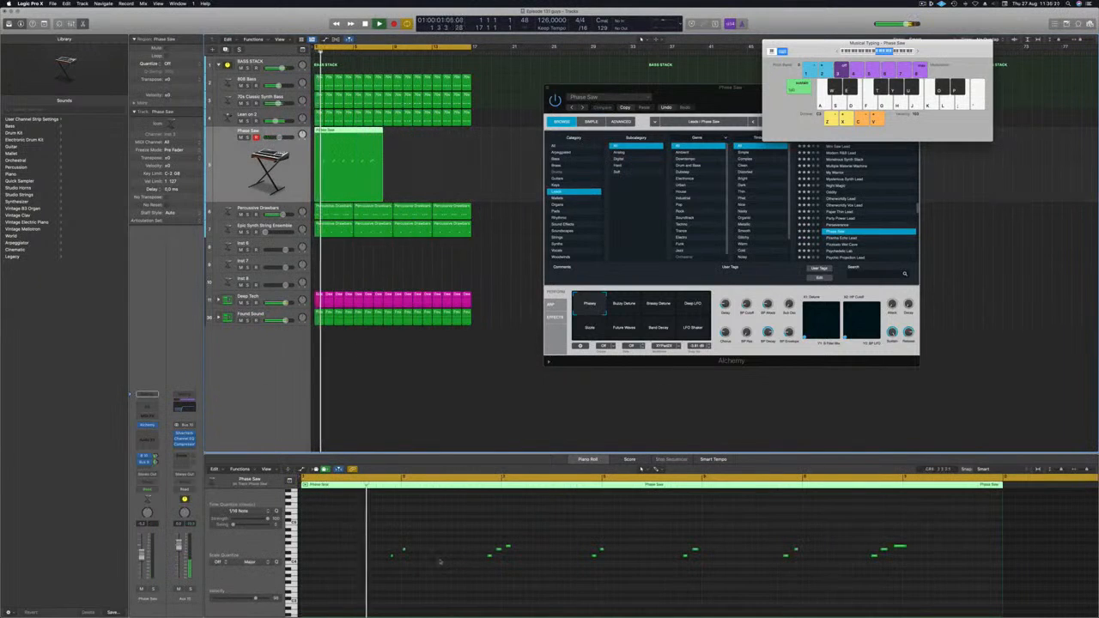
- Select all notes of the Phase Saw region and shift them about an eighth note later, so the first one falls on bar 2
key("super+a")
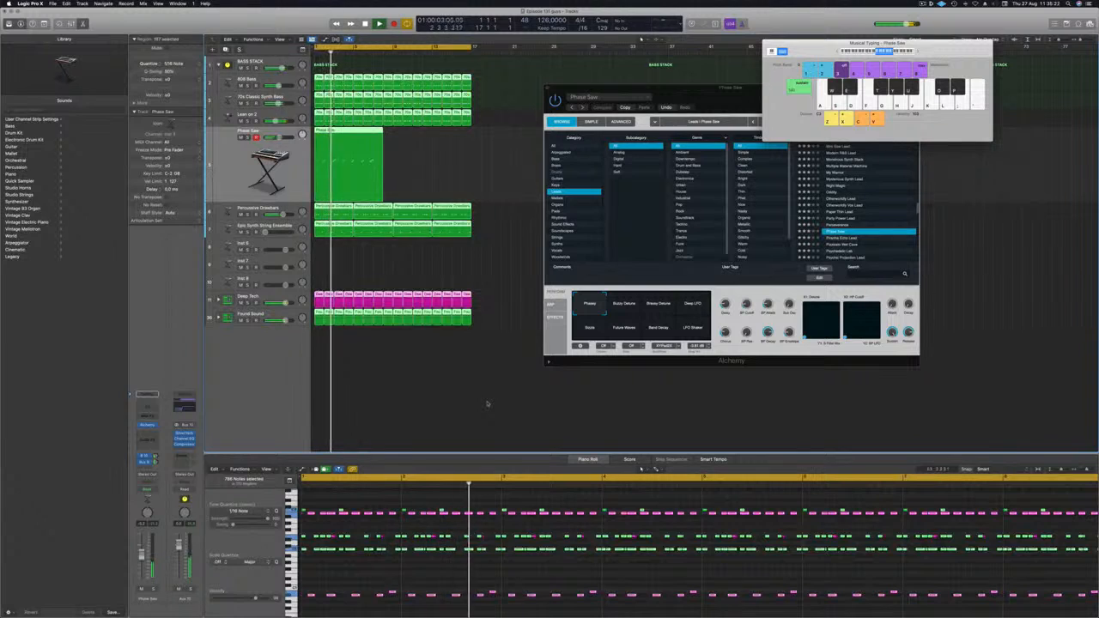
left_click(524, 243)
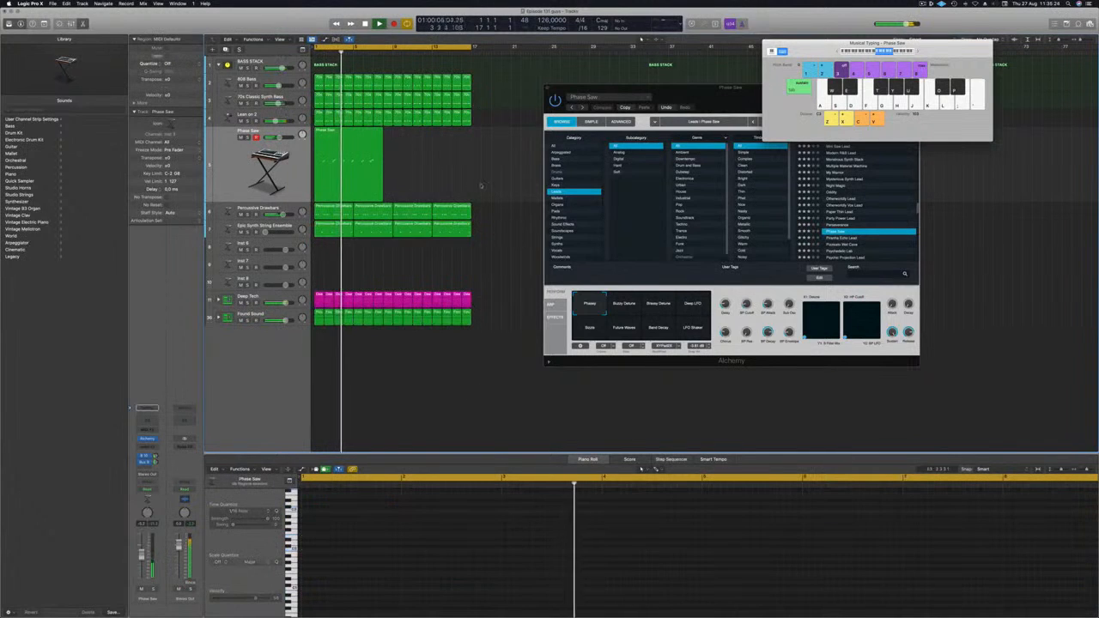
left_click(410, 603)
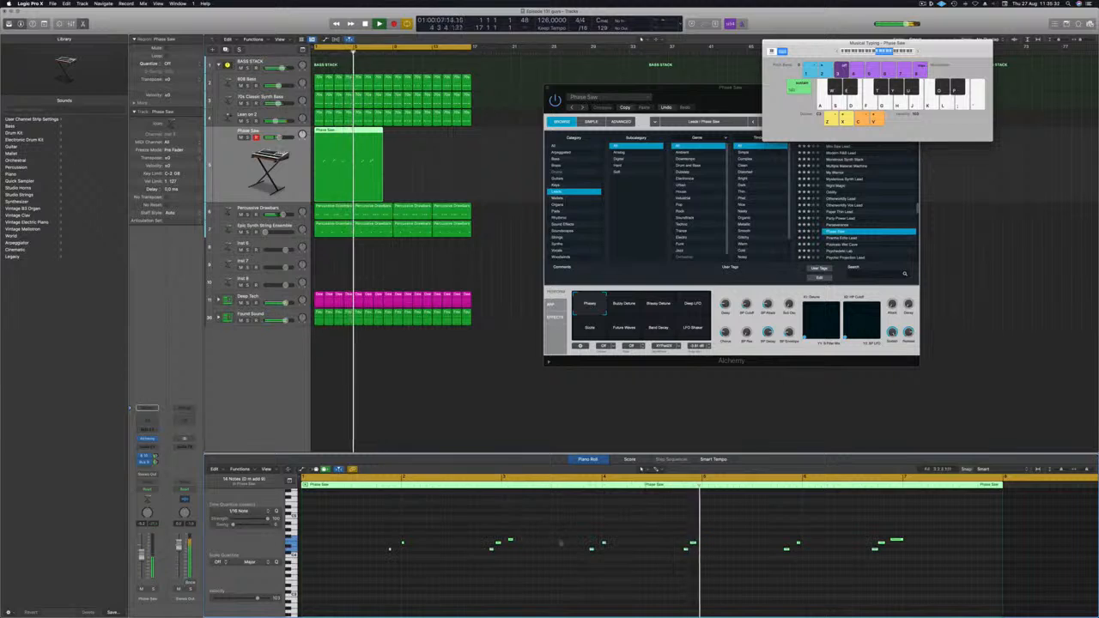
left_click_drag(377, 533, 1018, 565)
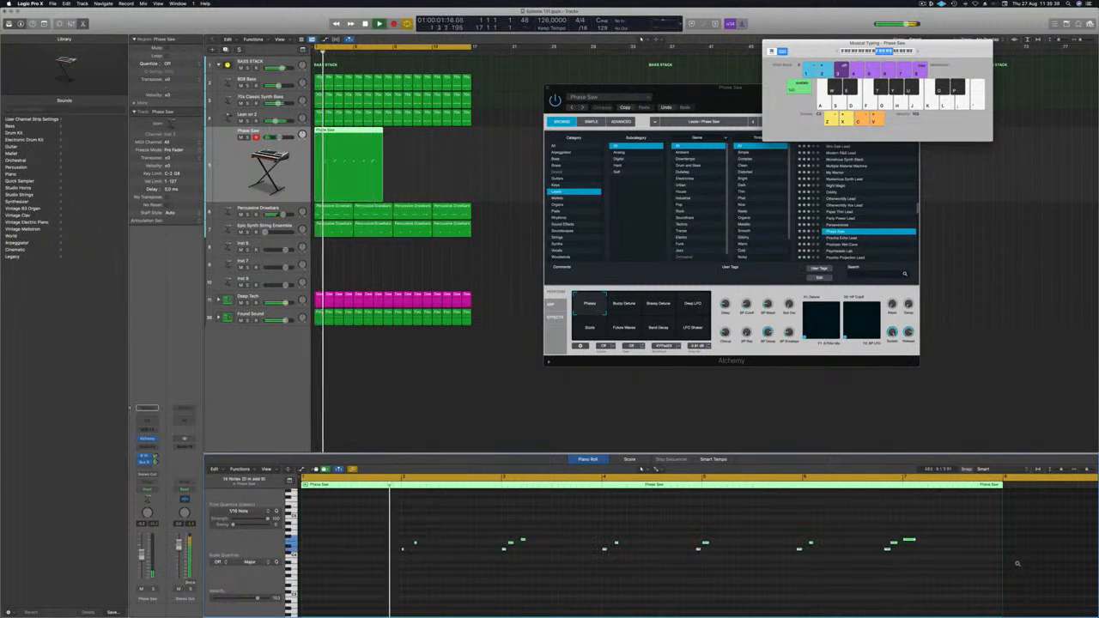
key("Return")
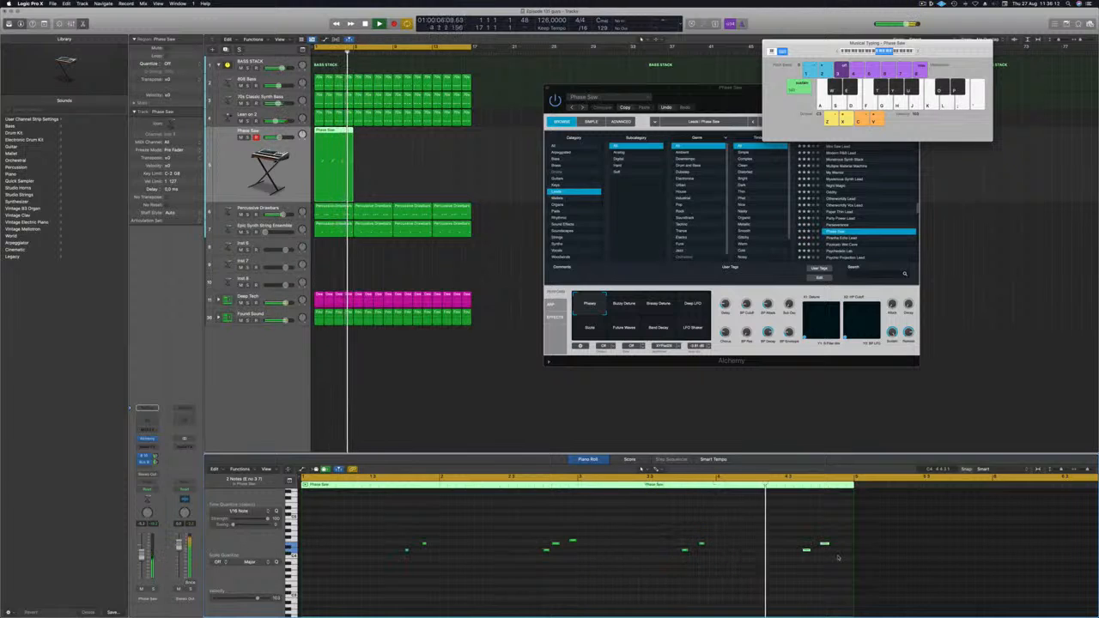
- Nudge the last two notes an eighth note later and repeat the four-bar Phase Saw region up to bar 17
key("alt+Right")
key("alt+Right")
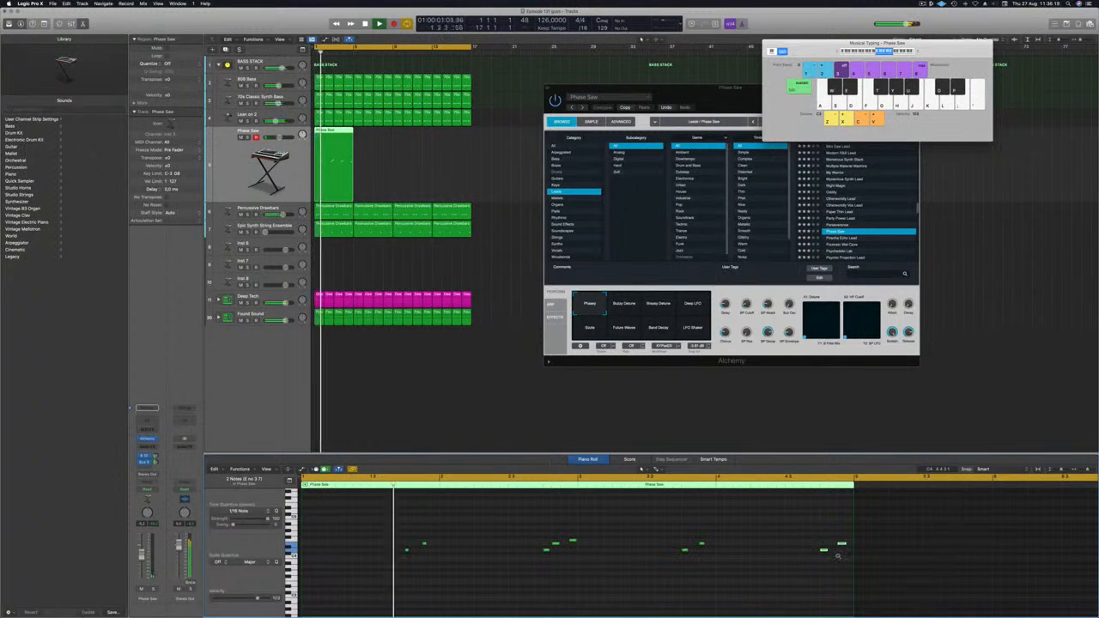
key("super+Left")
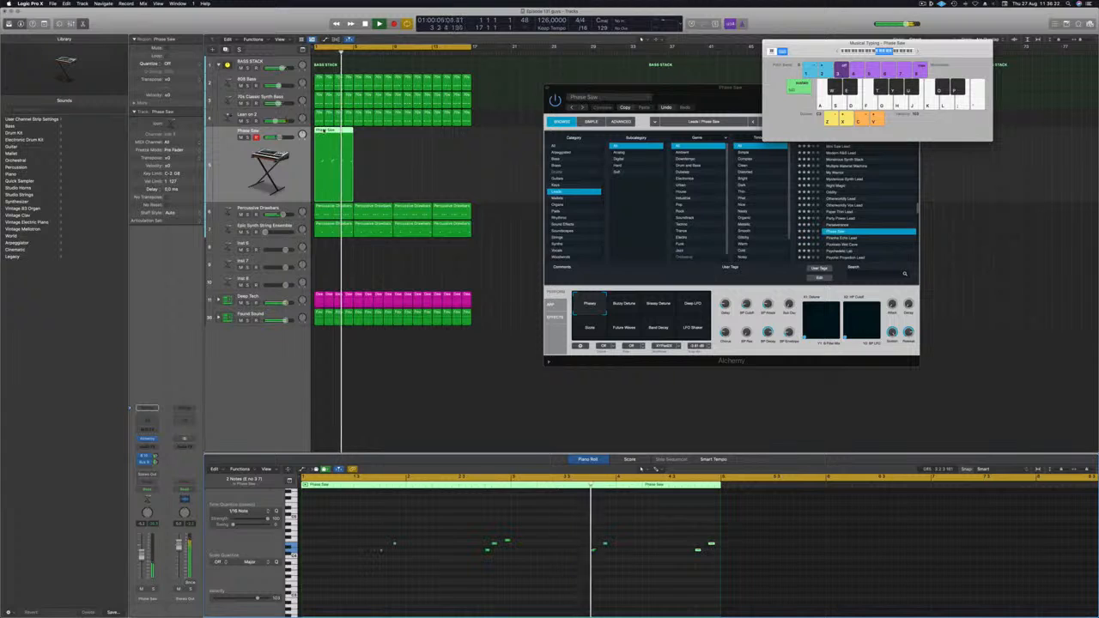
left_click_drag(321, 130, 412, 138)
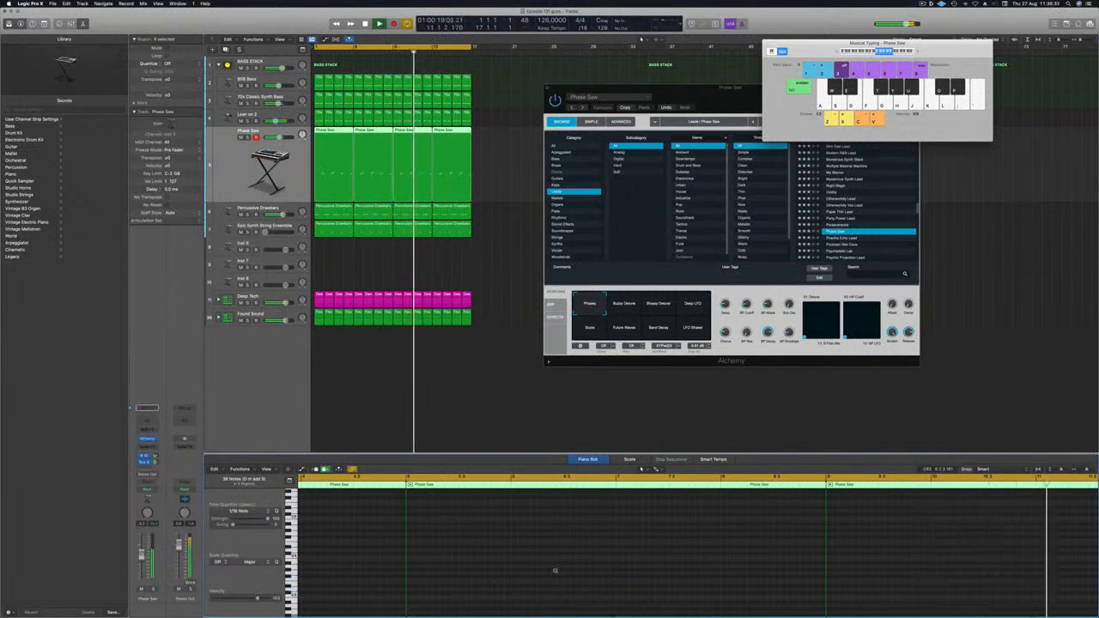
key("space")
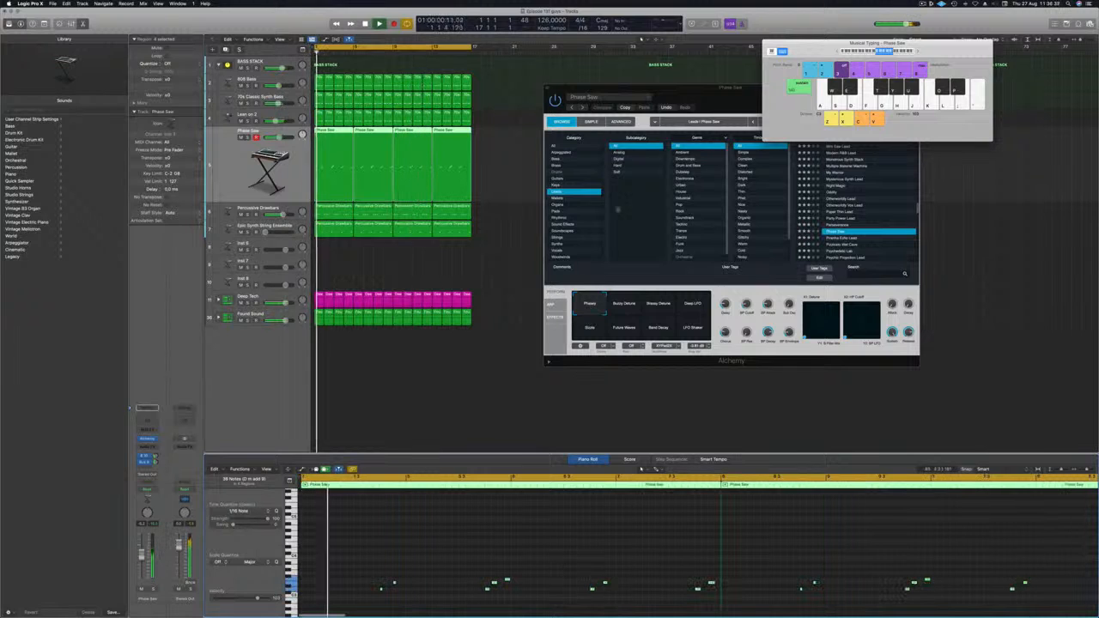
- Move the Alchemy window aside, audition the Piranha Echo Lead preset against the loop and load Pizzicato Wet Cave
left_click_drag(700, 90, 576, 90)
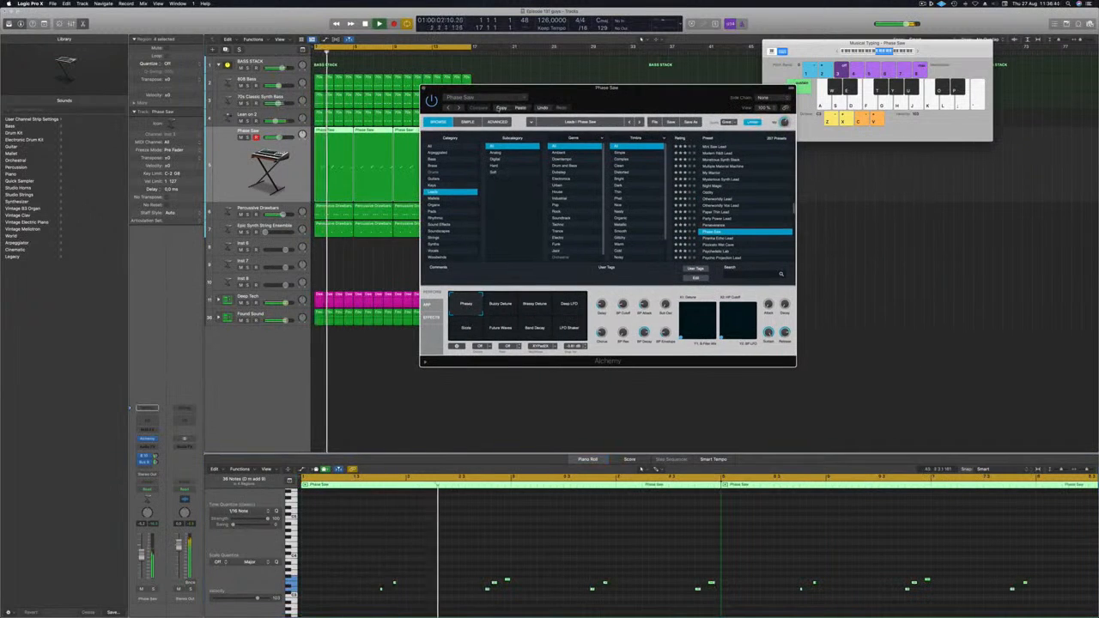
scroll(706, 199, "down", 3)
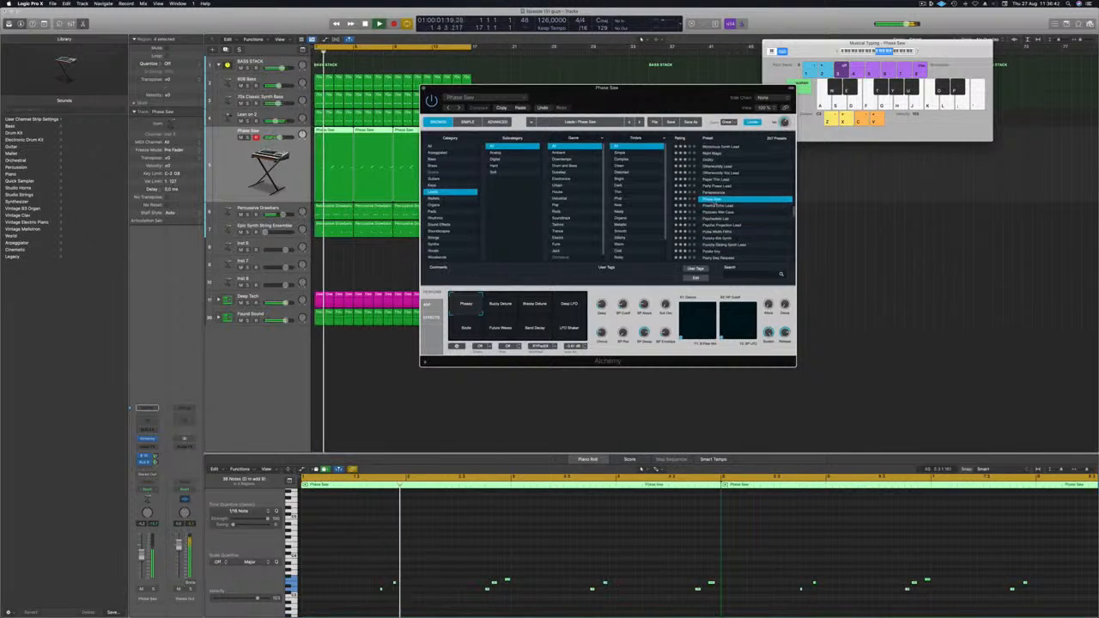
left_click(707, 206)
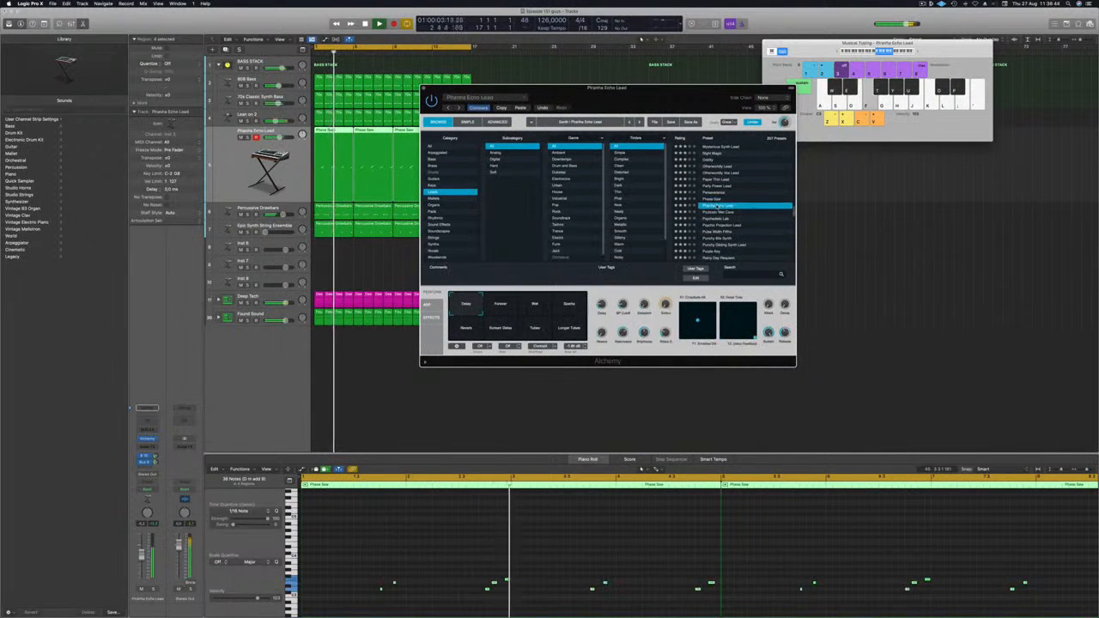
left_click(717, 213)
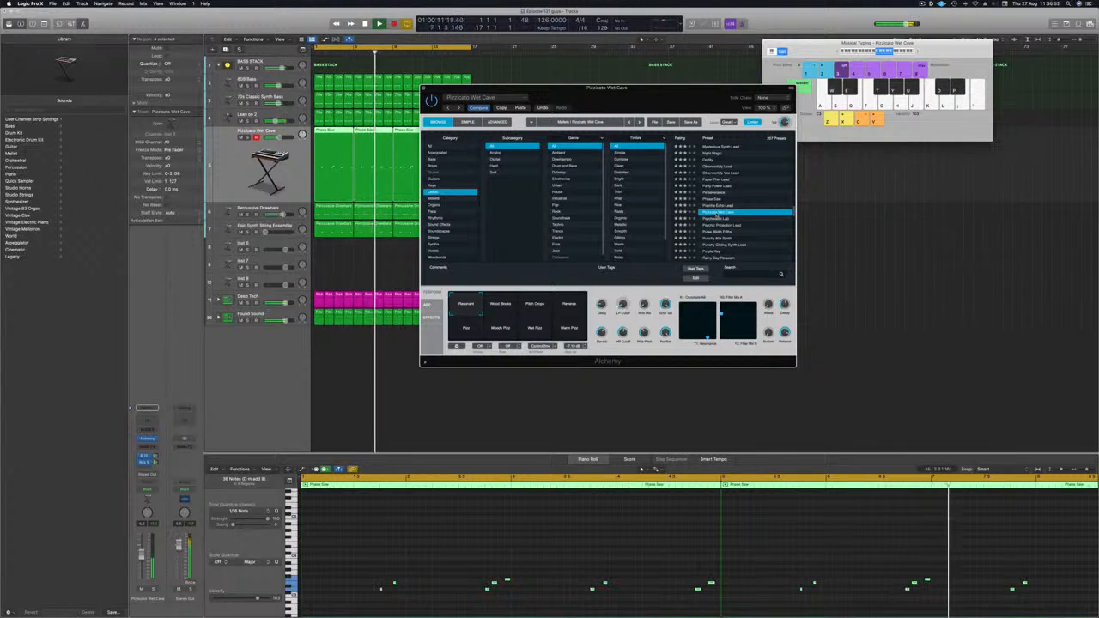
scroll(715, 218, "down", 2)
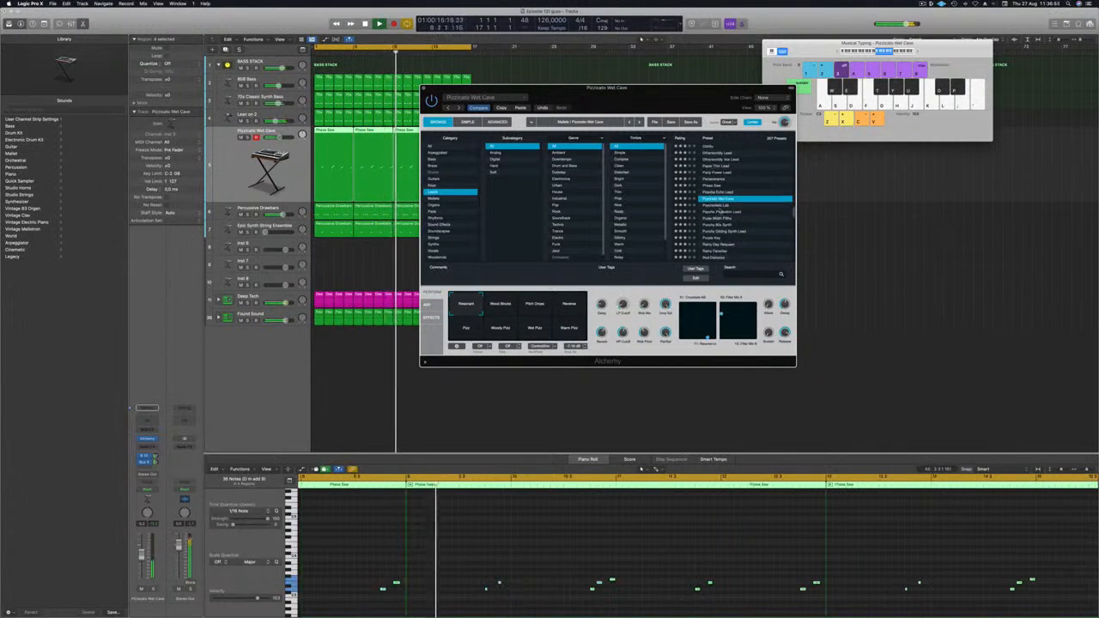
- Audition Pizzicato Wet Cave's performance snapshots, from Wood Blocks, Pitch Drops and Reverse through the pizzicato variants, ending on Warm Pizz
left_click(501, 305)
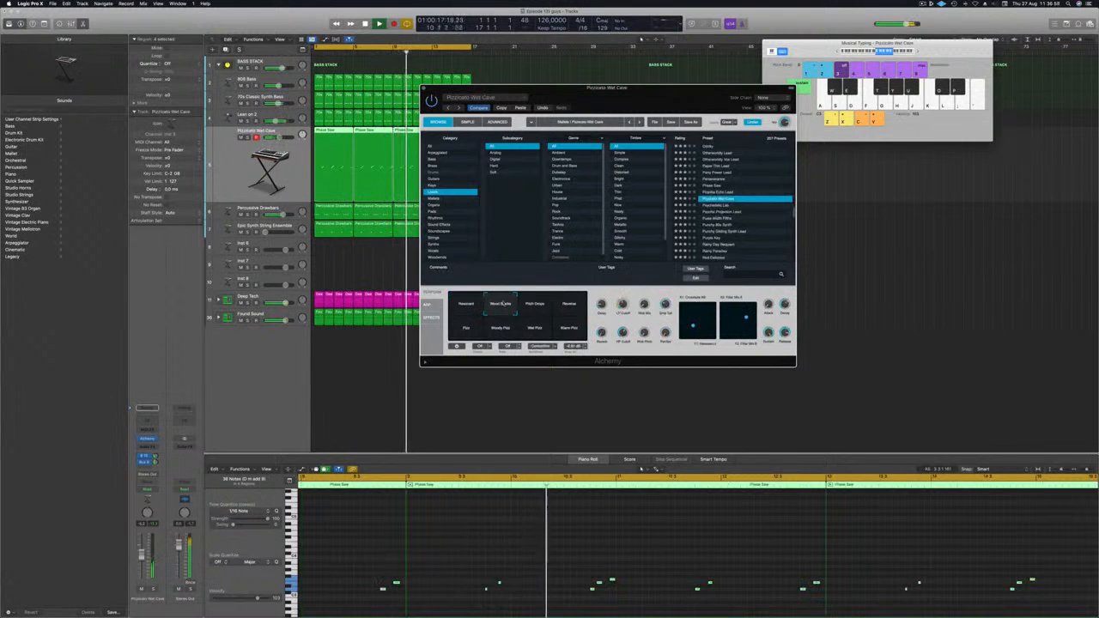
left_click(535, 306)
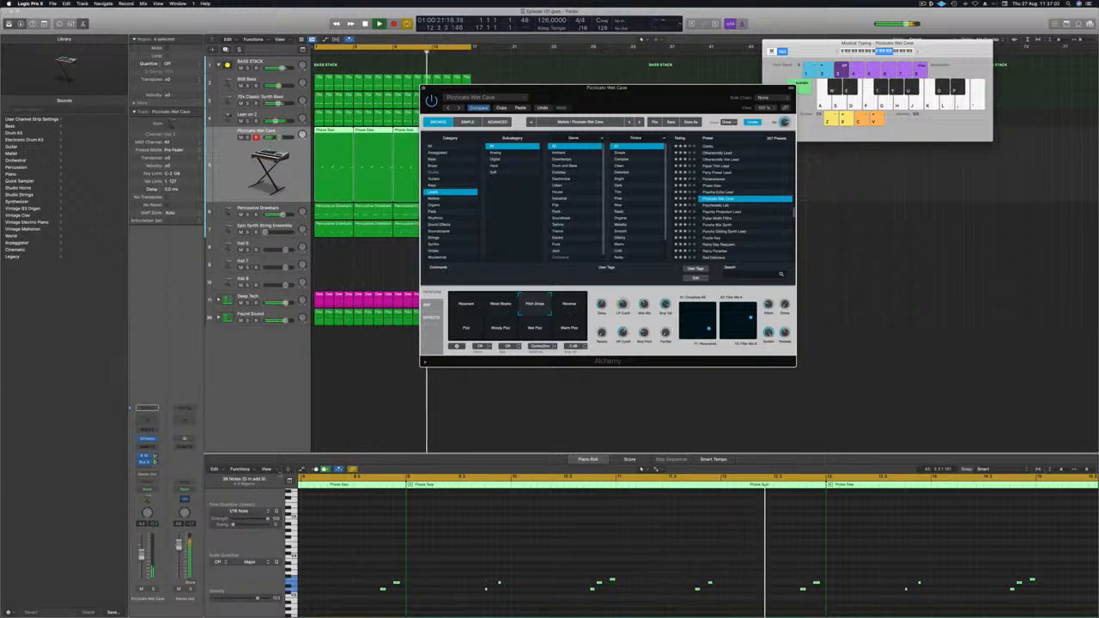
left_click(491, 584)
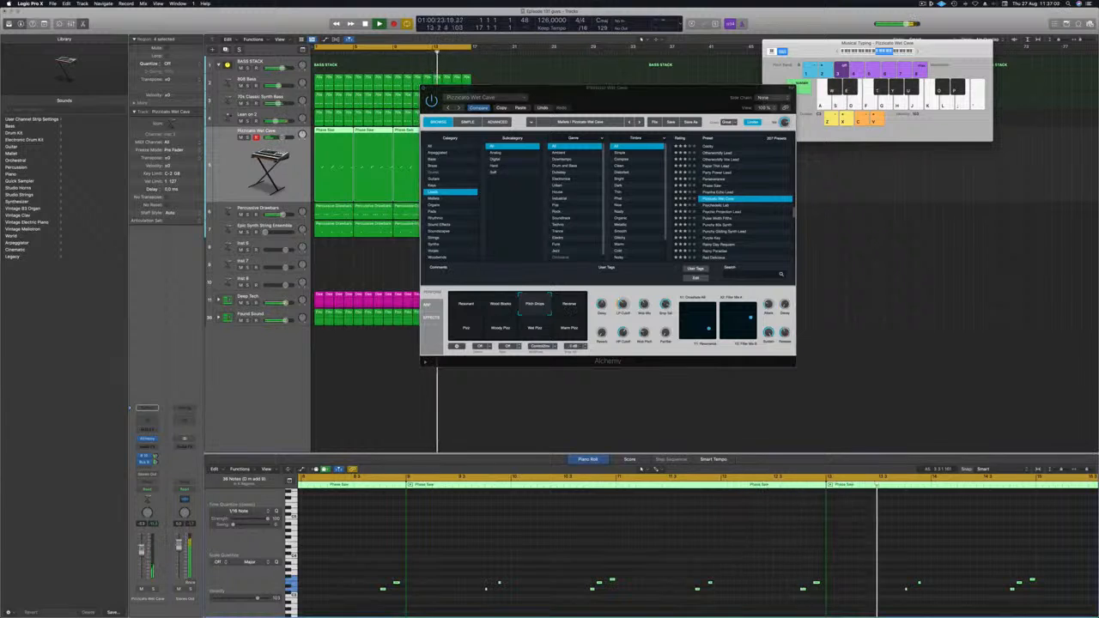
left_click(569, 305)
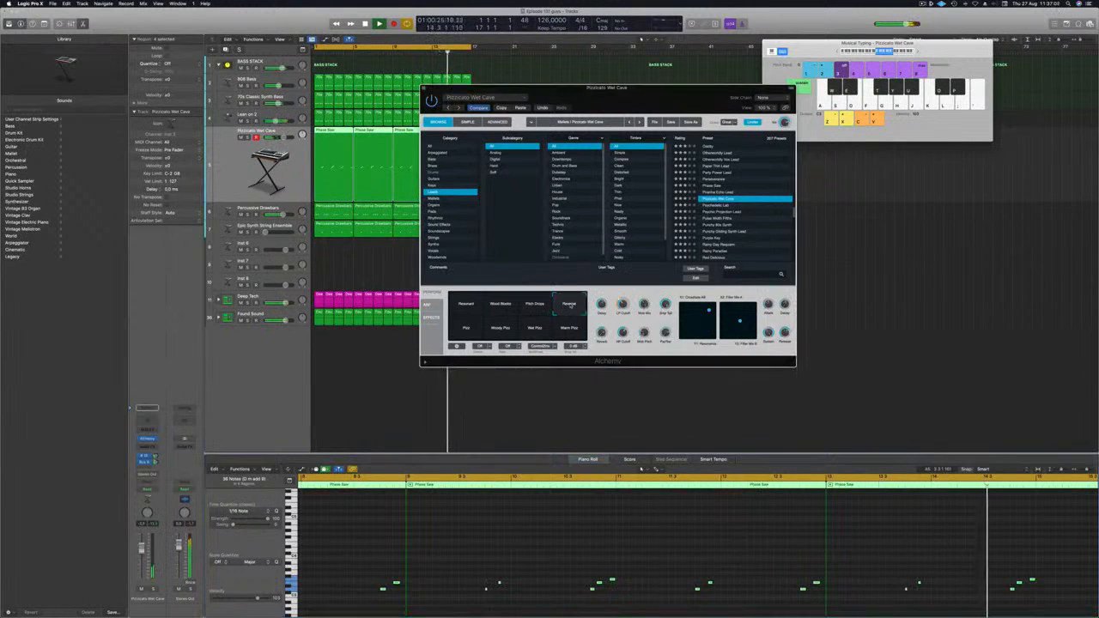
left_click(463, 333)
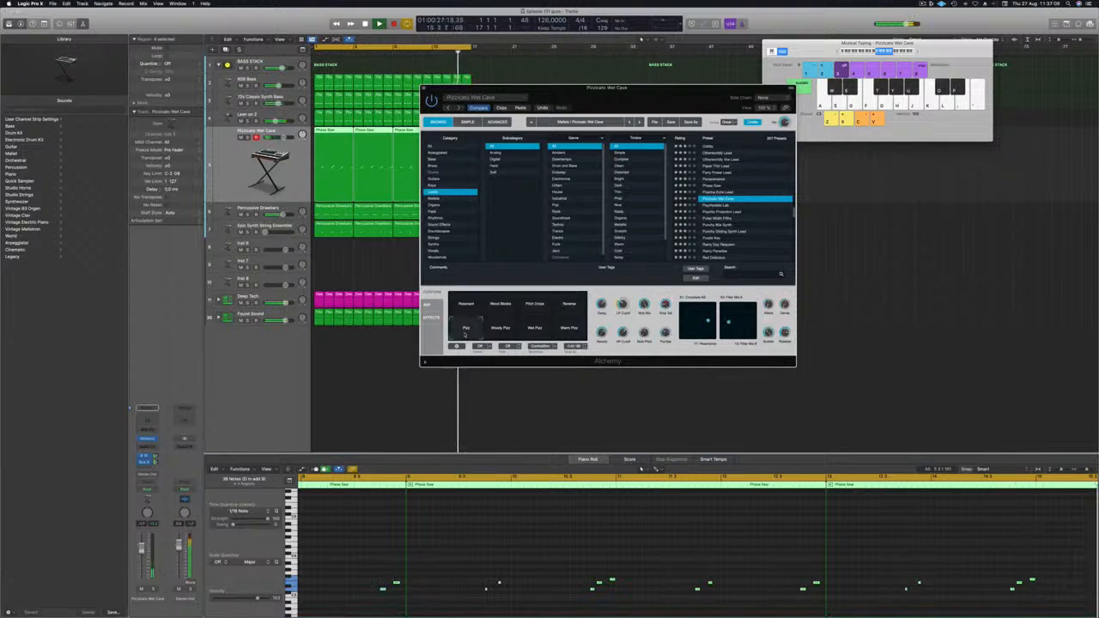
left_click(497, 334)
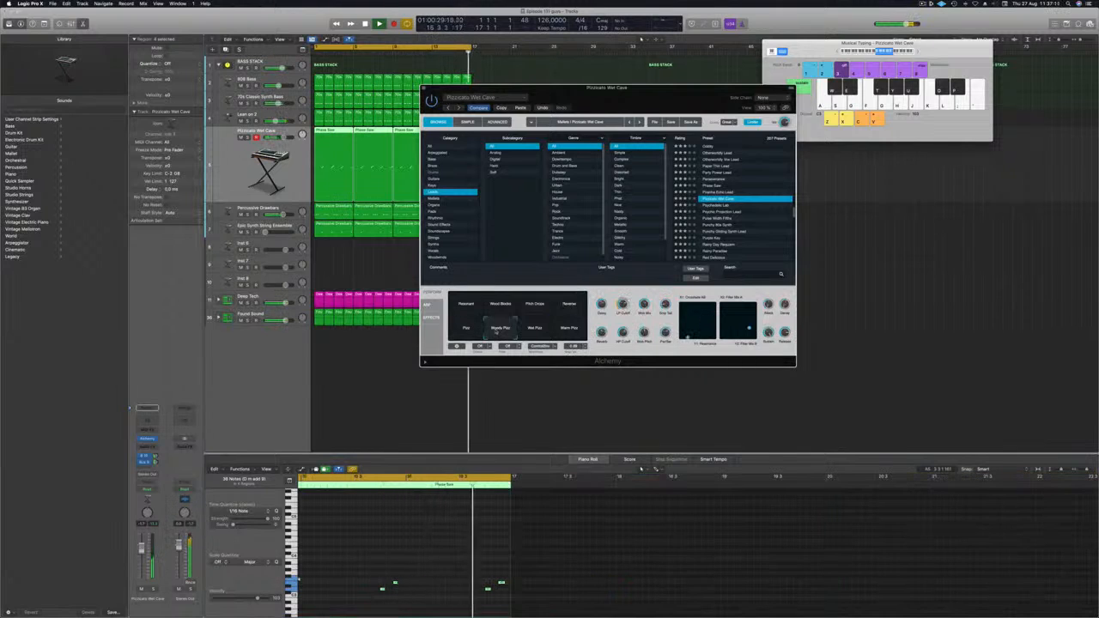
left_click(534, 331)
left_click(568, 331)
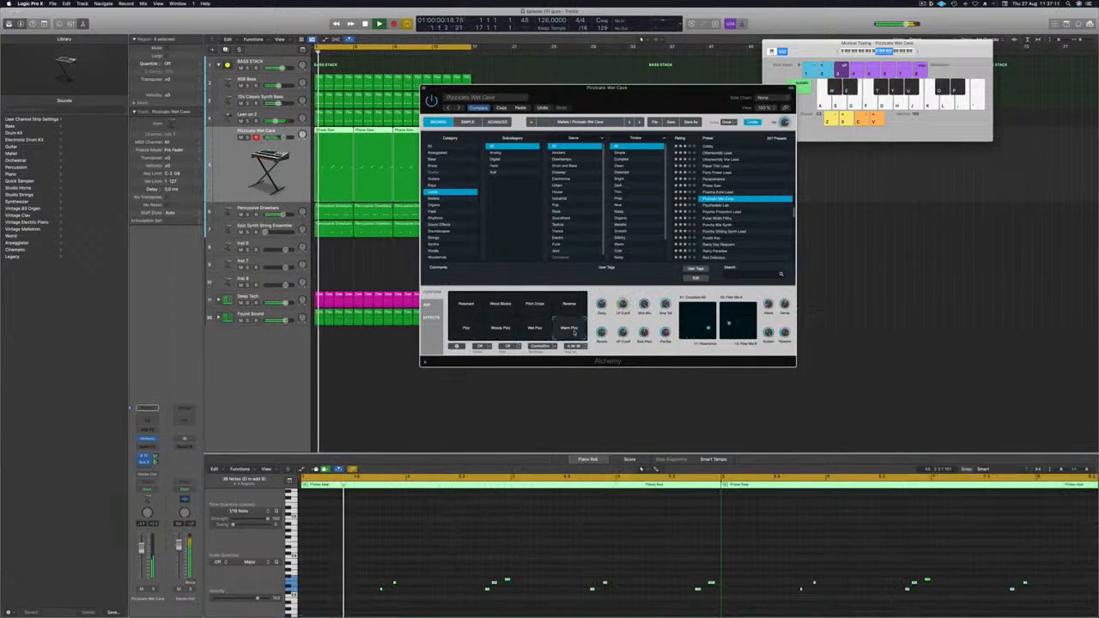
- Choose the Resonant snapshot for Pizzicato Wet Cave, close the Alchemy window and replay the loop from the start
left_click(467, 307)
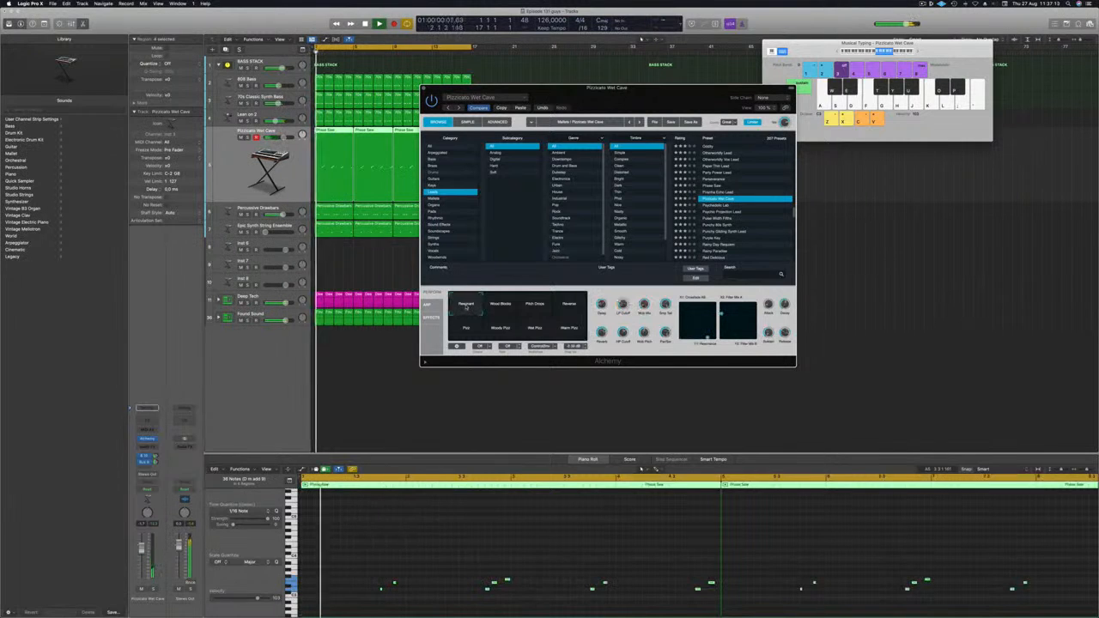
left_click_drag(425, 89, 521, 127)
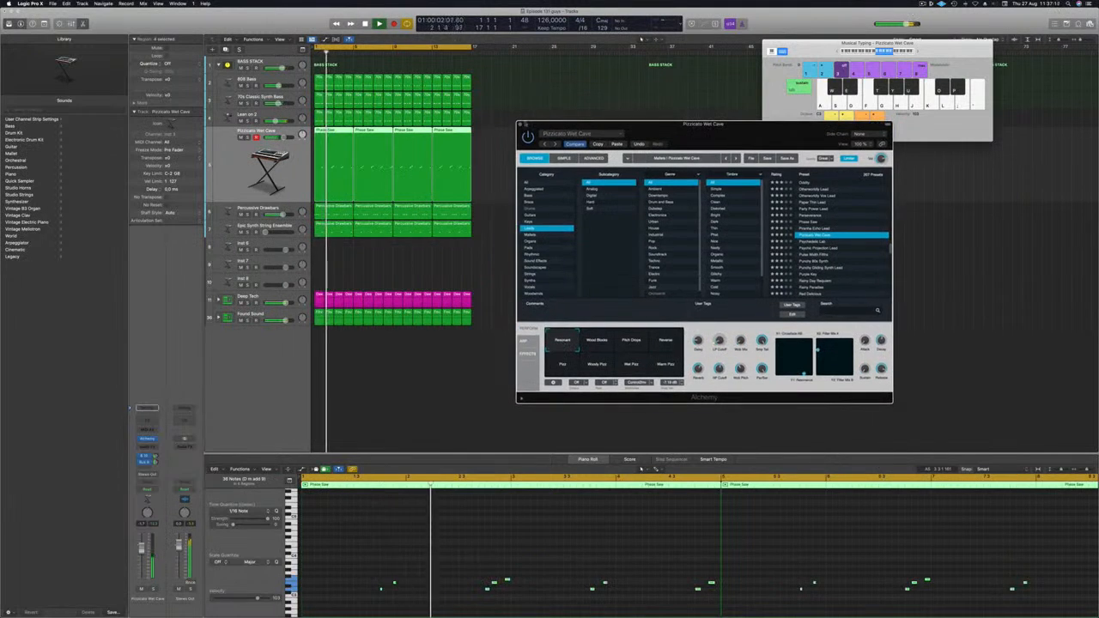
key("super+w")
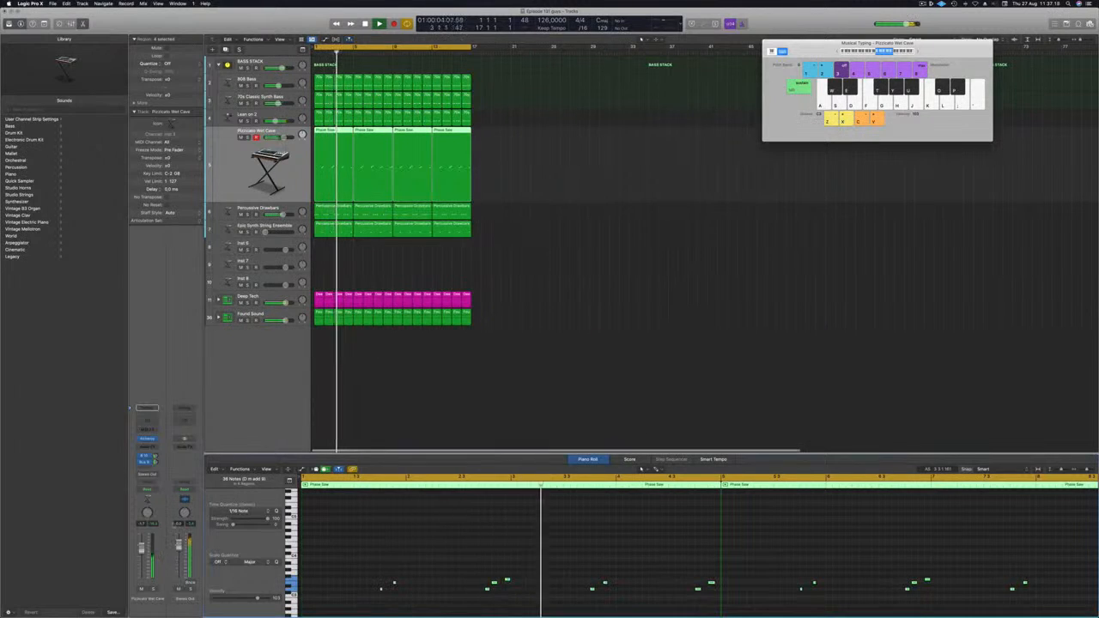
key("Return")
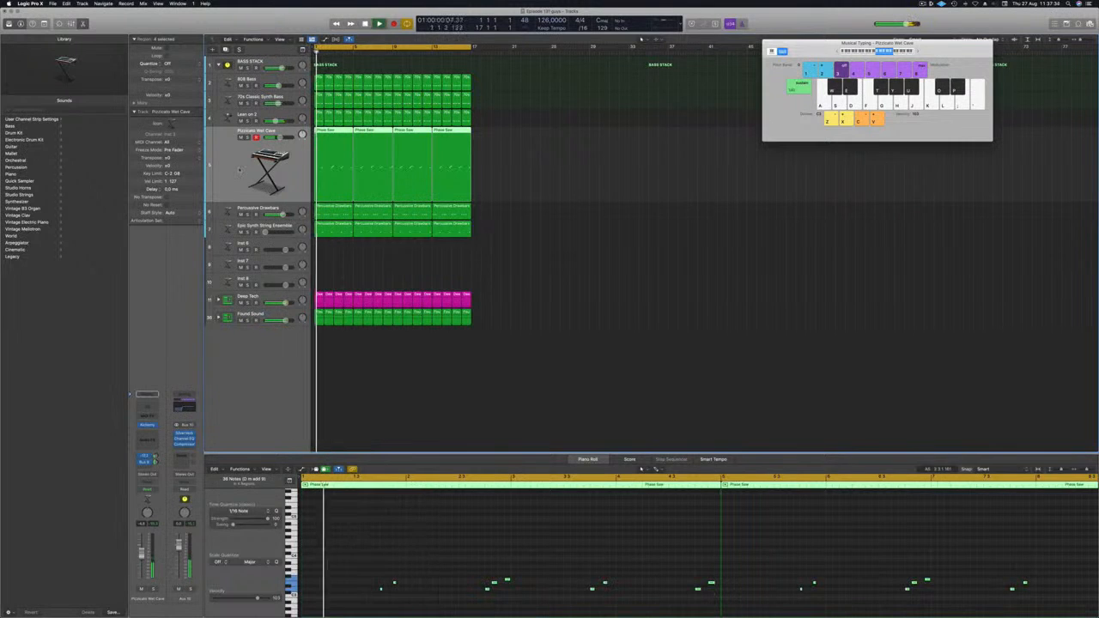
- Set the Pizzicato Wet Cave track's automation mode to Touch and restart playback from the beginning
left_click(147, 489)
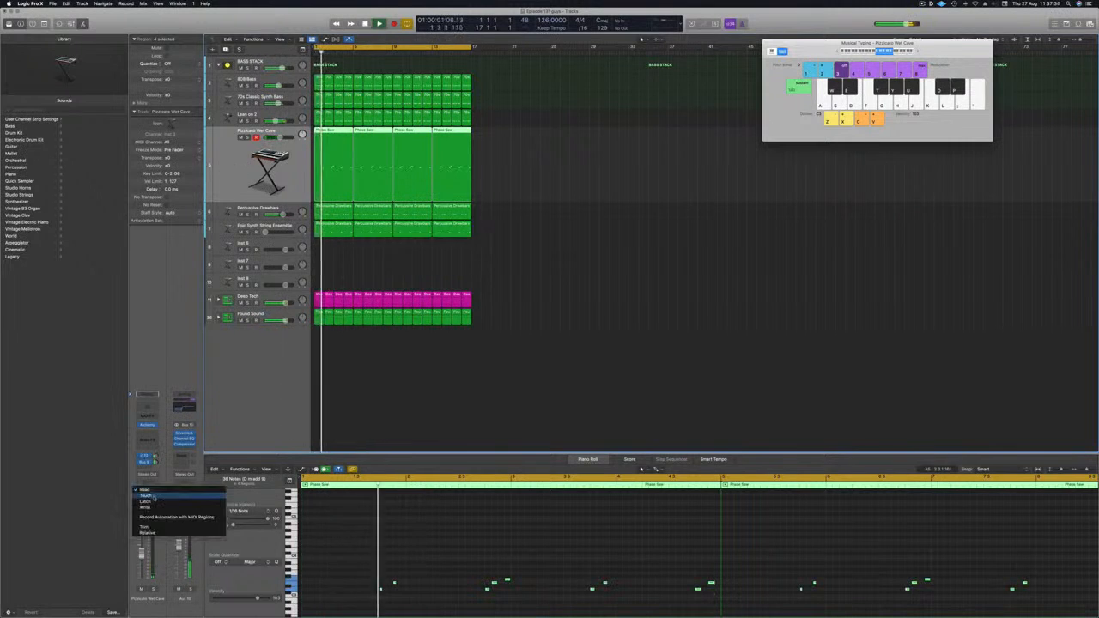
left_click(155, 496)
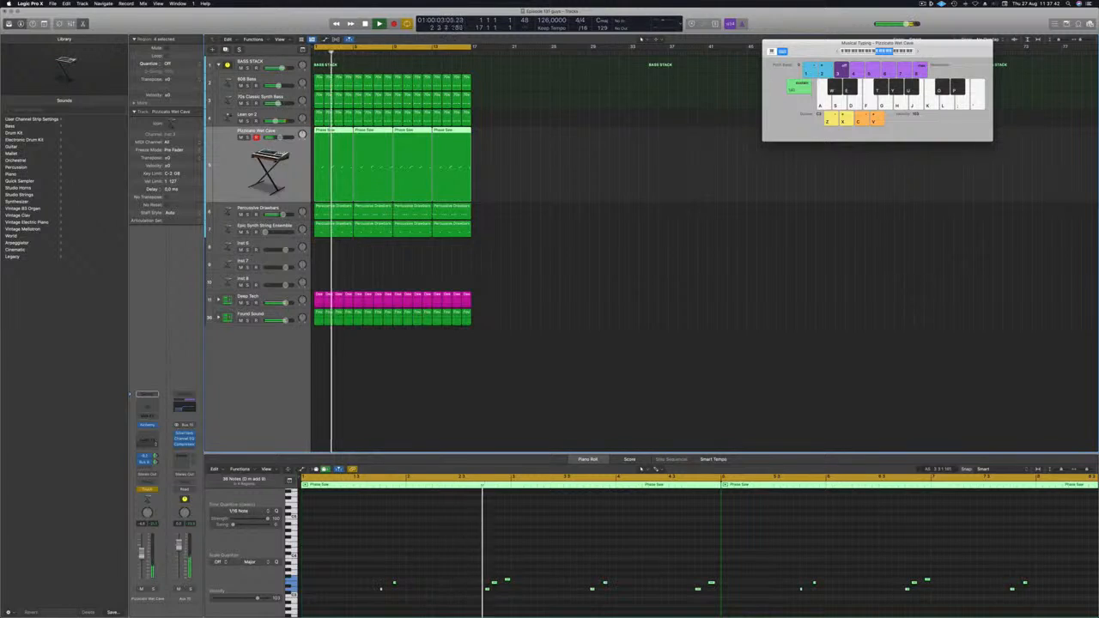
key("Return")
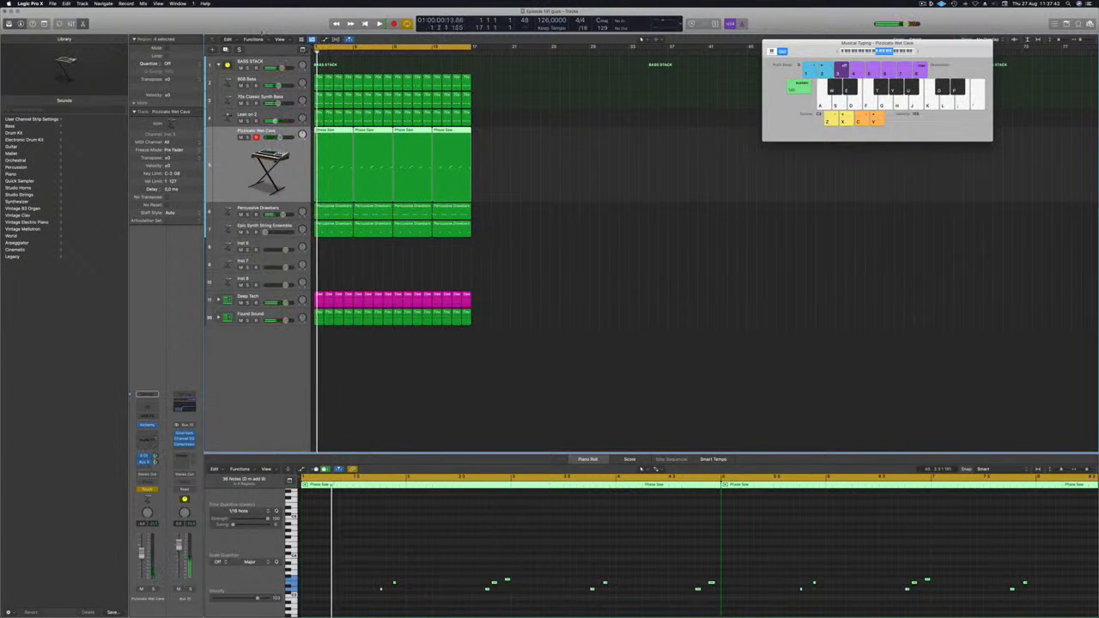
- Show the toolbar, deselect the regions and close Musical Typing with the track automation displayed
key("ctrl+alt+super+t")
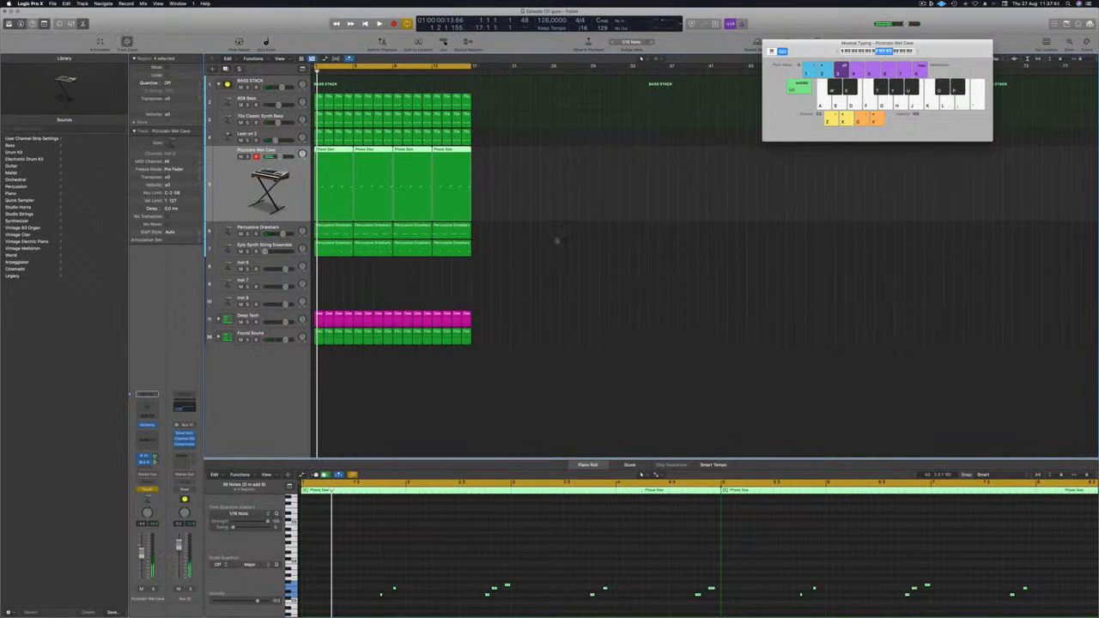
left_click(555, 238)
key("super+k")
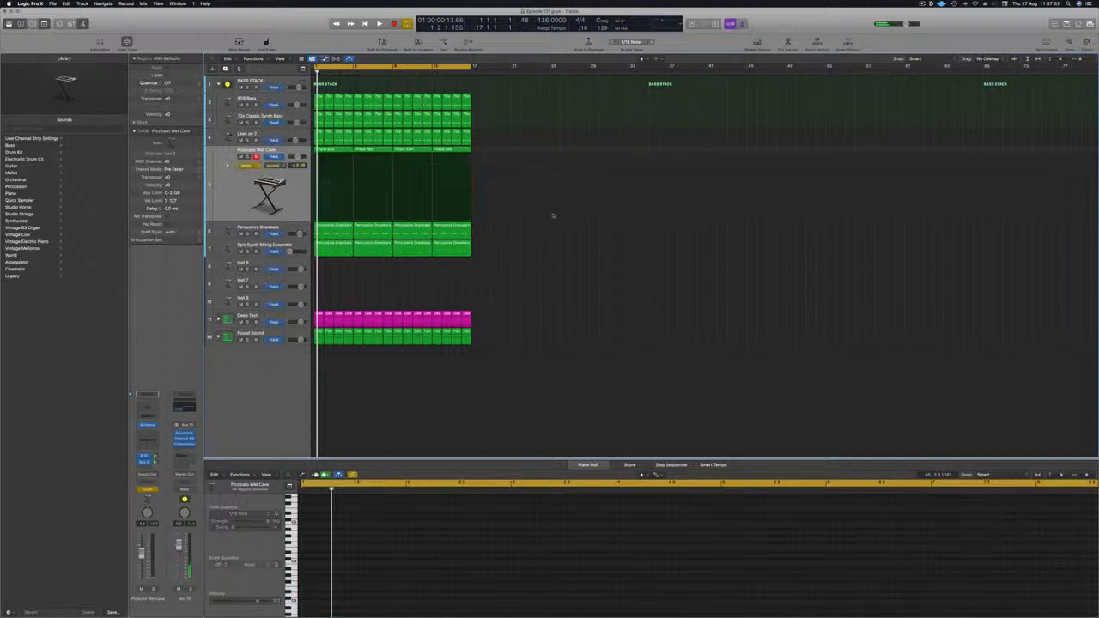
- Display the Aux 10 send as the automation parameter on the Pizzicato Wet Cave track and set its mode to Read
left_click(273, 165)
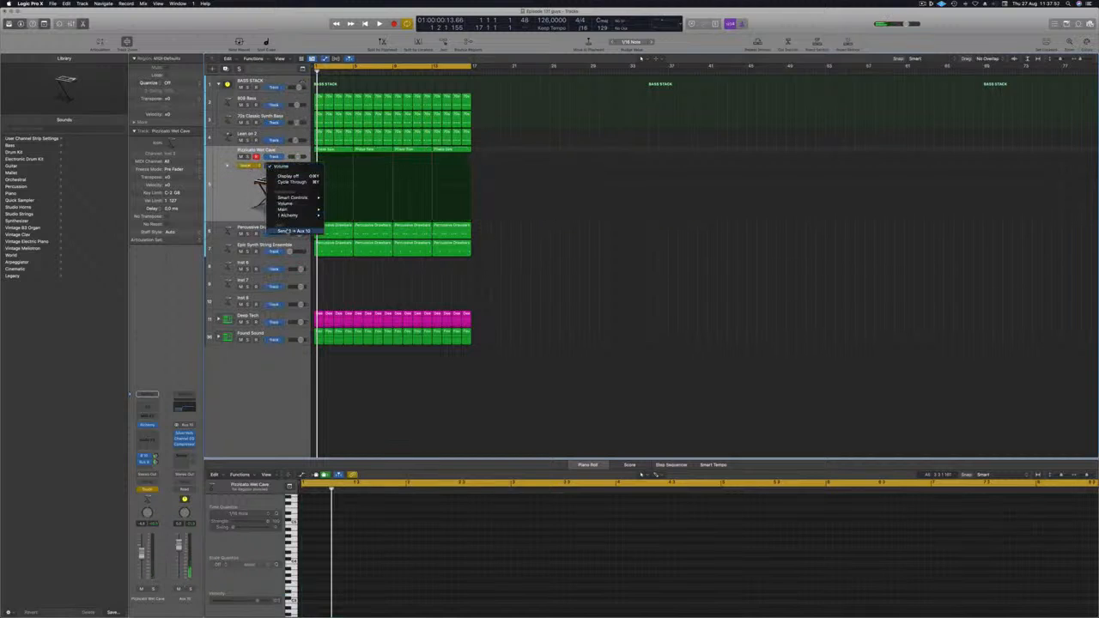
left_click(292, 231)
left_click(246, 164)
left_click(246, 159)
- Draw Aux 10 send automation that rises from bar 1 to bar 5, drops back, rises again to bar 9 and drops
left_click(325, 206)
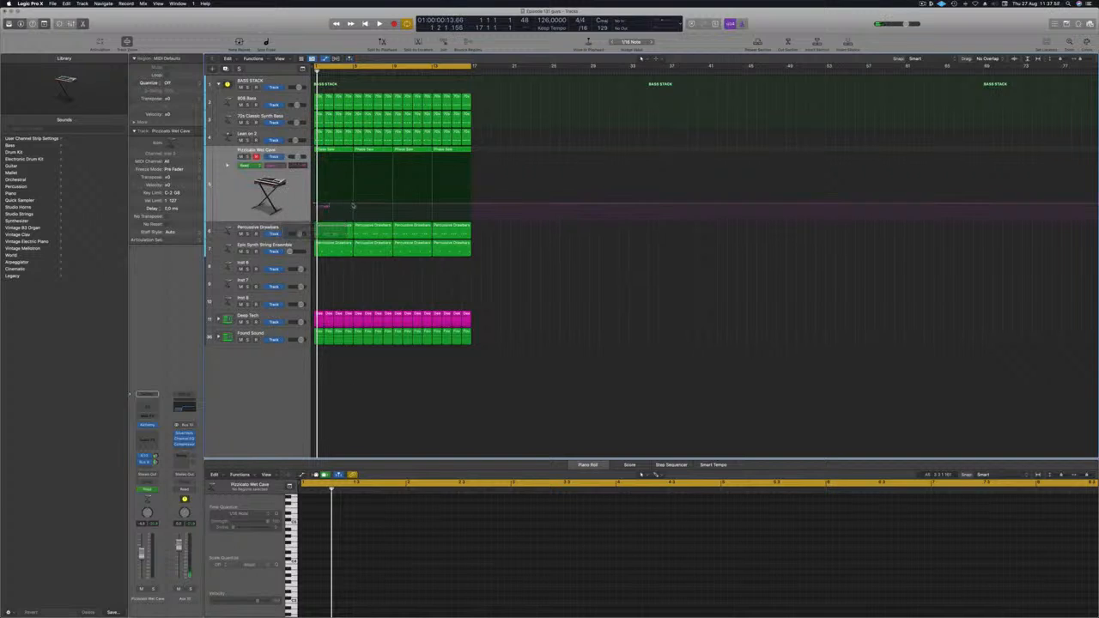
left_click_drag(355, 206, 356, 187)
key("space")
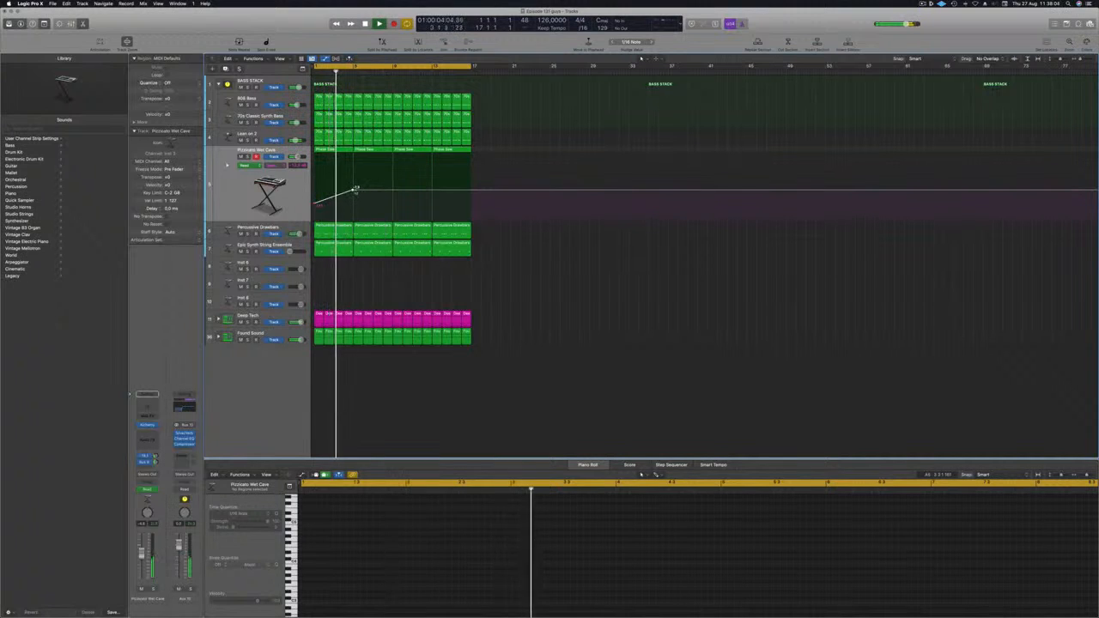
left_click_drag(355, 187, 353, 206)
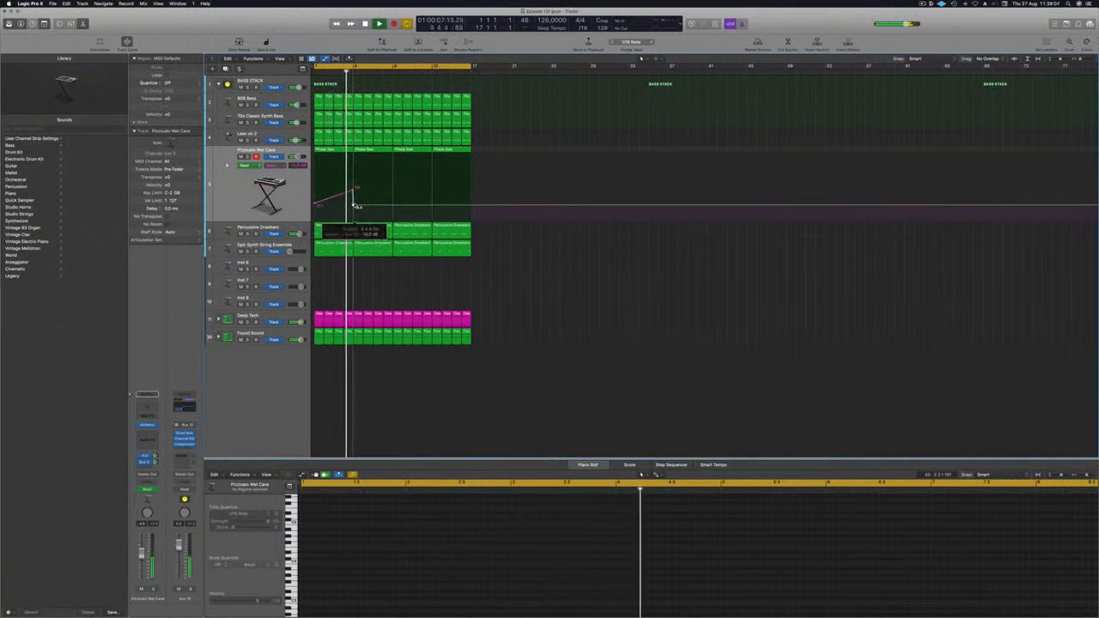
left_click_drag(355, 192, 394, 209)
- Select all four Phase Saw regions on the Pizzicato Wet Cave track and transpose their notes up an octave
left_click(347, 165)
left_click(559, 570)
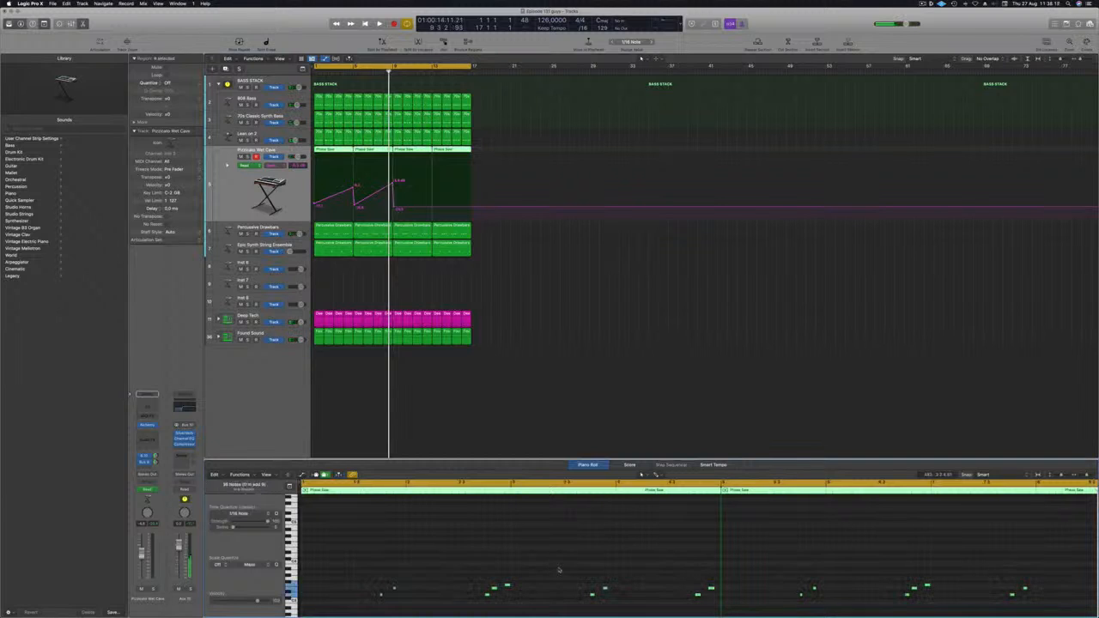
key("space")
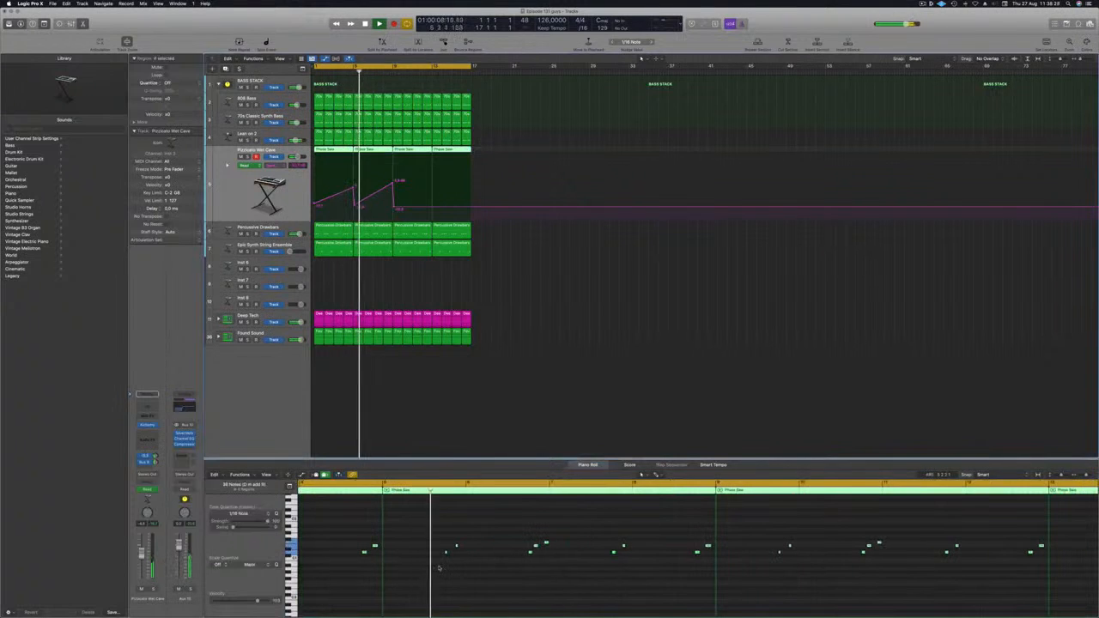
key("super+a")
left_click(518, 260)
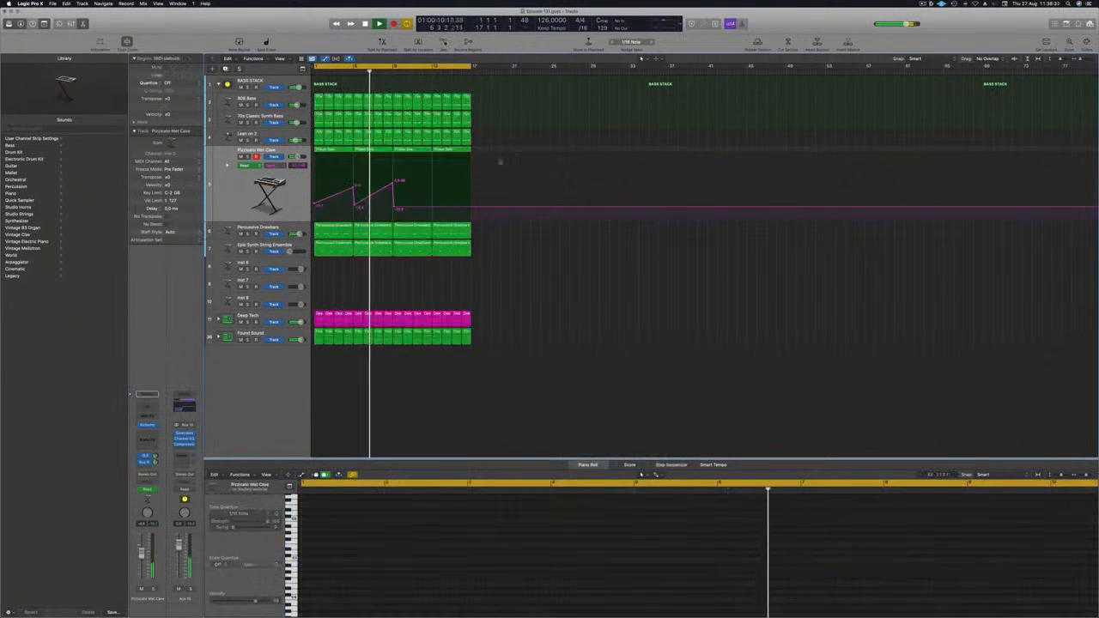
left_click_drag(489, 148, 333, 156)
left_click(458, 519)
key("alt+shift+Up")
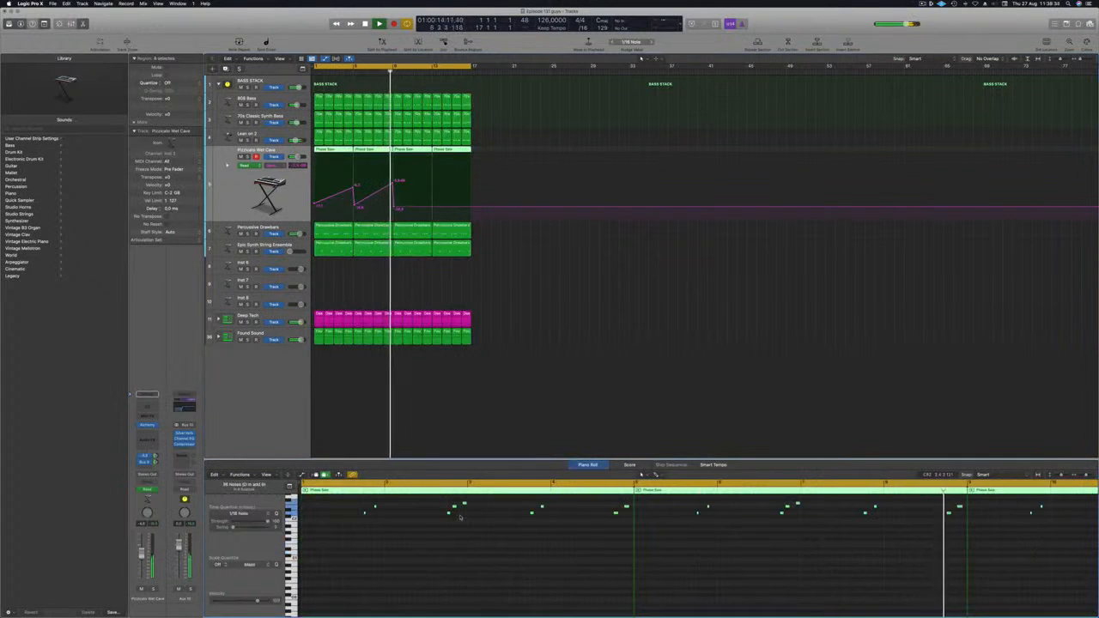
- Play the loop from the start to check the transposed lead and its send automation, and deselect the regions
key("space")
key("Return")
key("space")
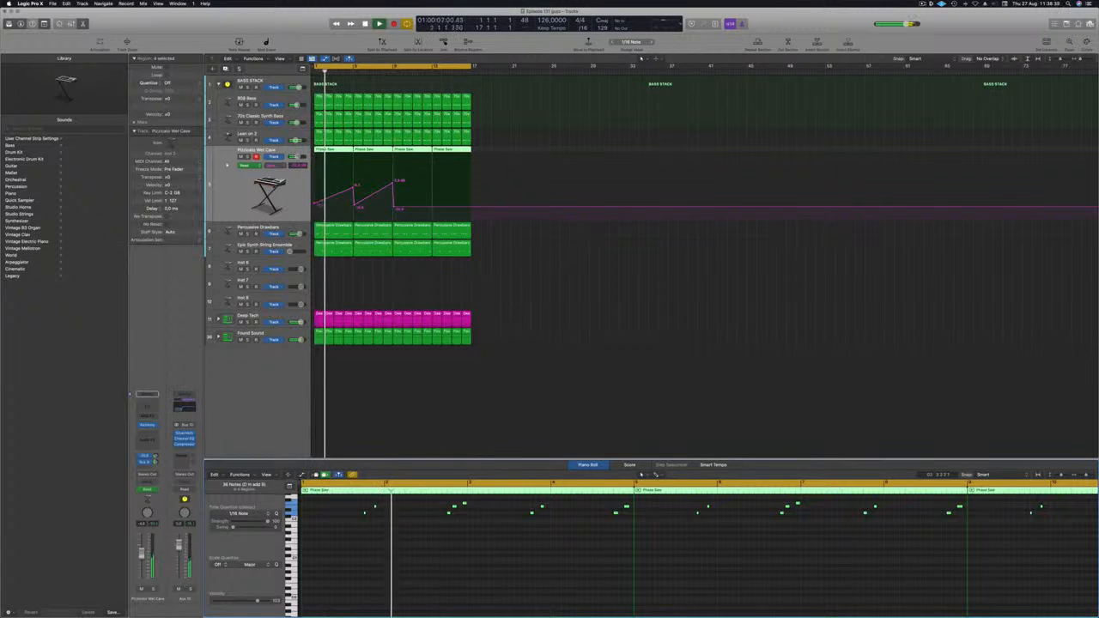
scroll(353, 228, "up", 1)
scroll(247, 204, "down", 1)
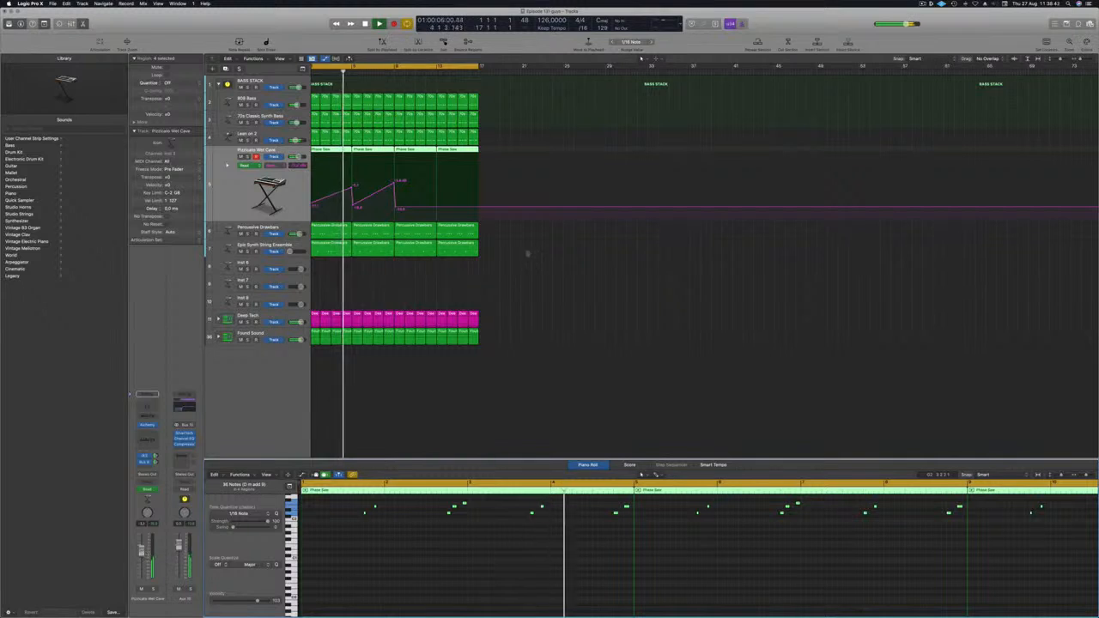
scroll(513, 301, "down", 1)
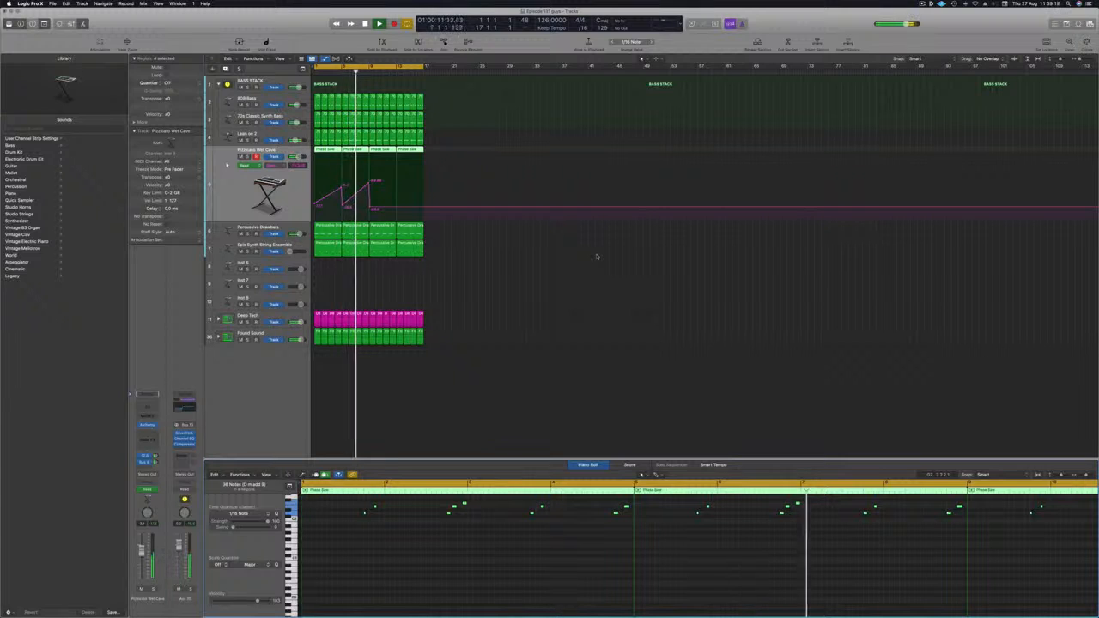
left_click(542, 228)
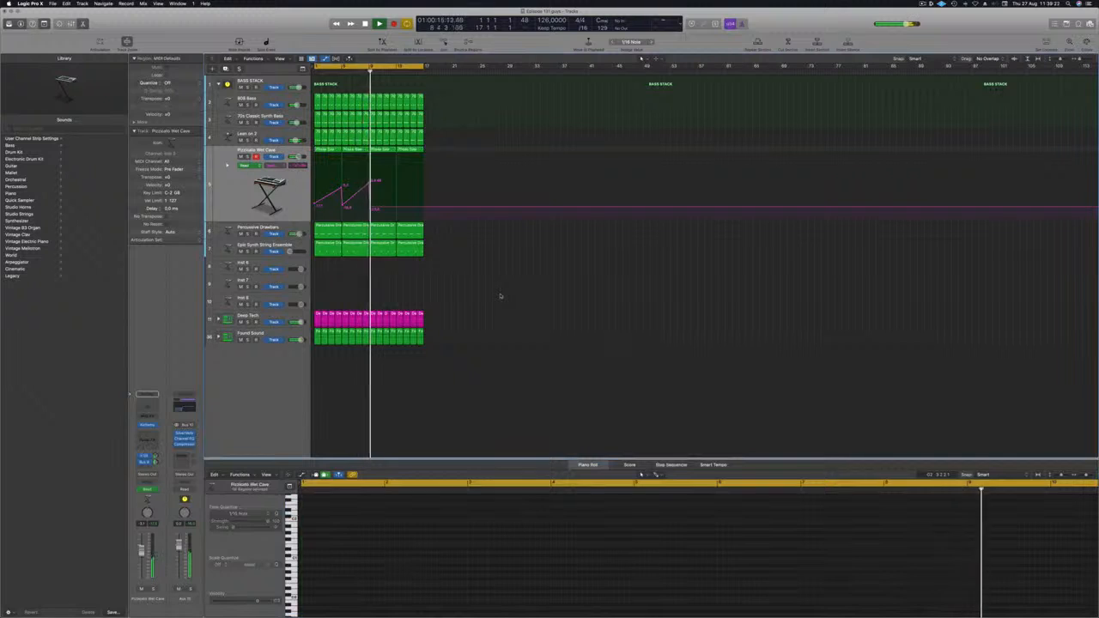
left_click(924, 5)
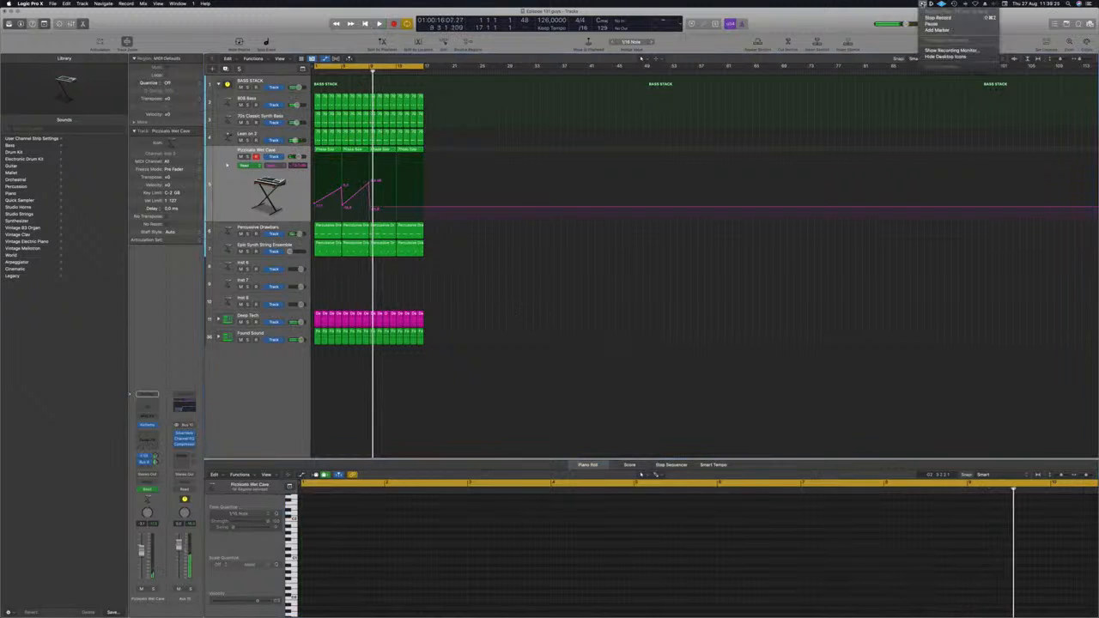
left_click(936, 17)
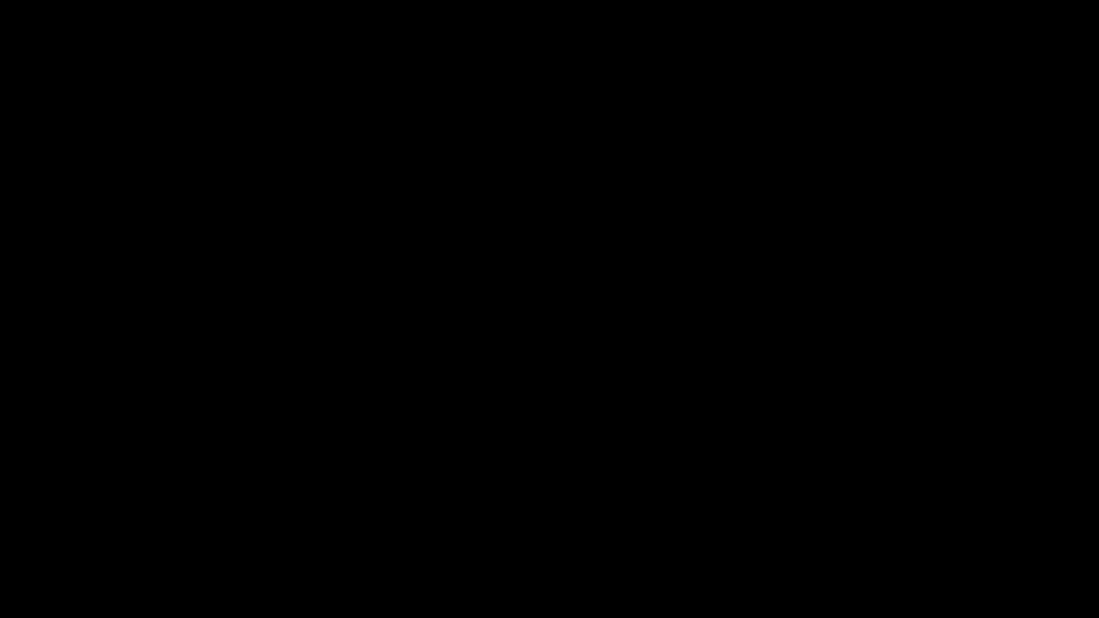